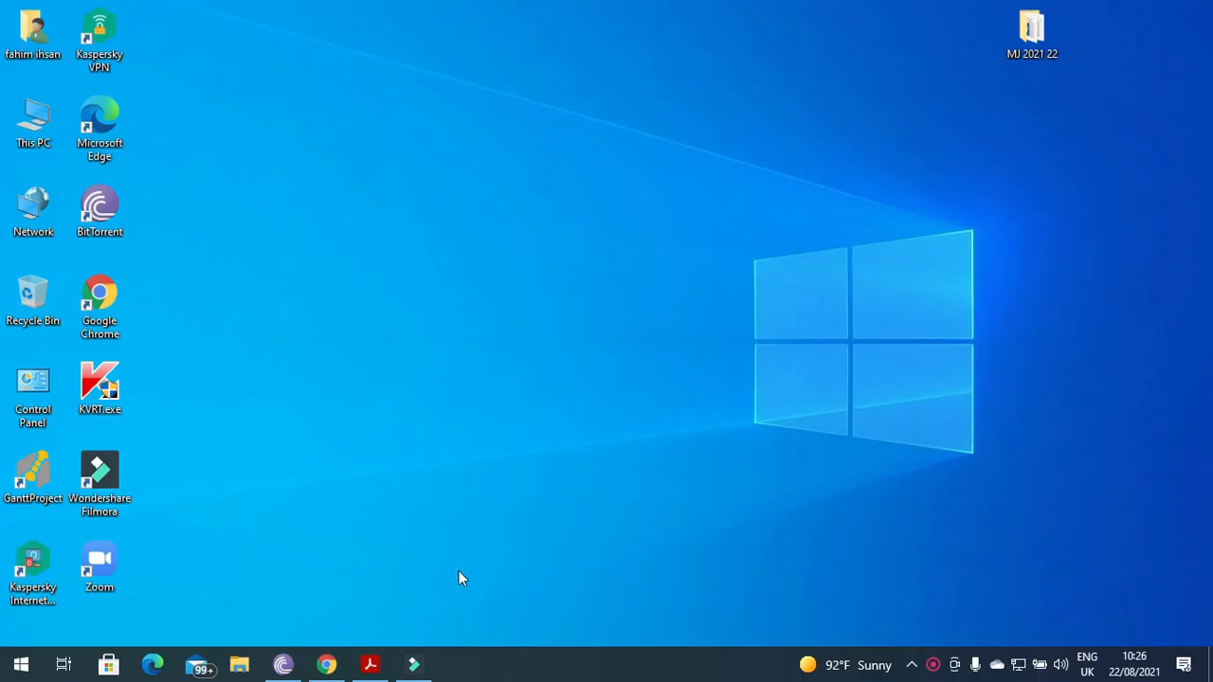
Bring the exam paper PDF forward and highlight Task 3's question 19 instruction to import J2122DUATHLON.csv.
{"action": "left_click", "coordinate": [368, 666]}
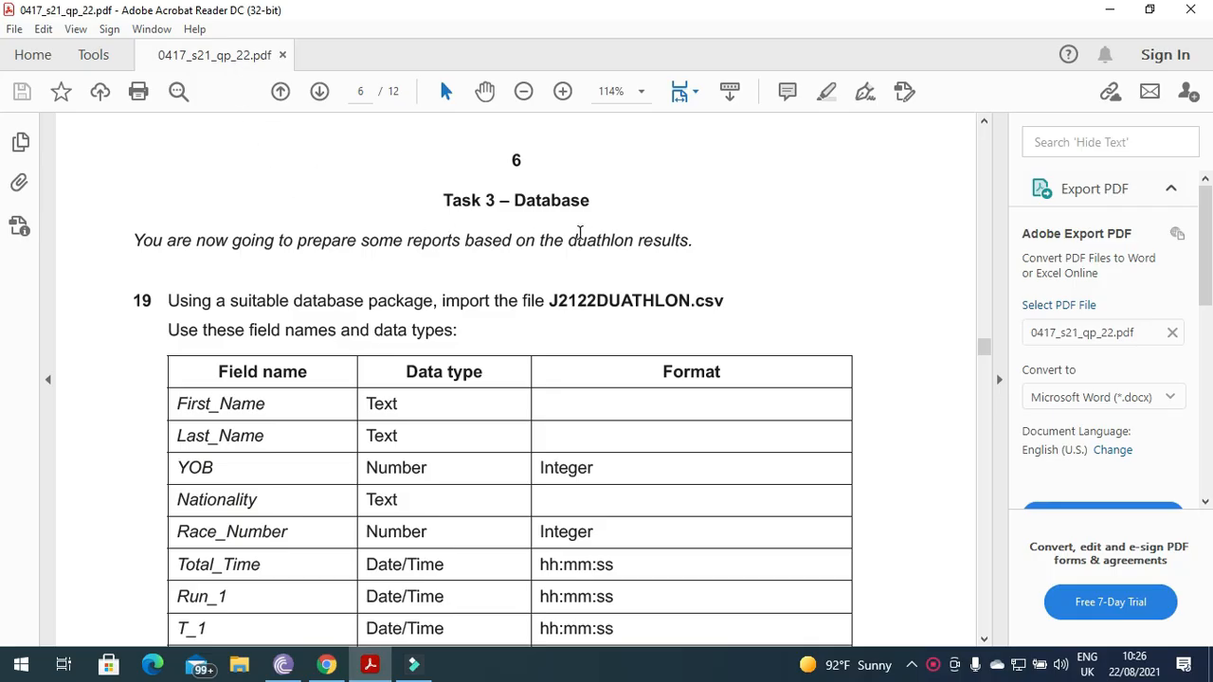
{"action": "mouse_move", "coordinate": [135, 245]}
{"action": "left_mouse_down"}
{"action": "mouse_move", "coordinate": [329, 255]}
{"action": "mouse_move", "coordinate": [699, 244]}
{"action": "left_mouse_up"}
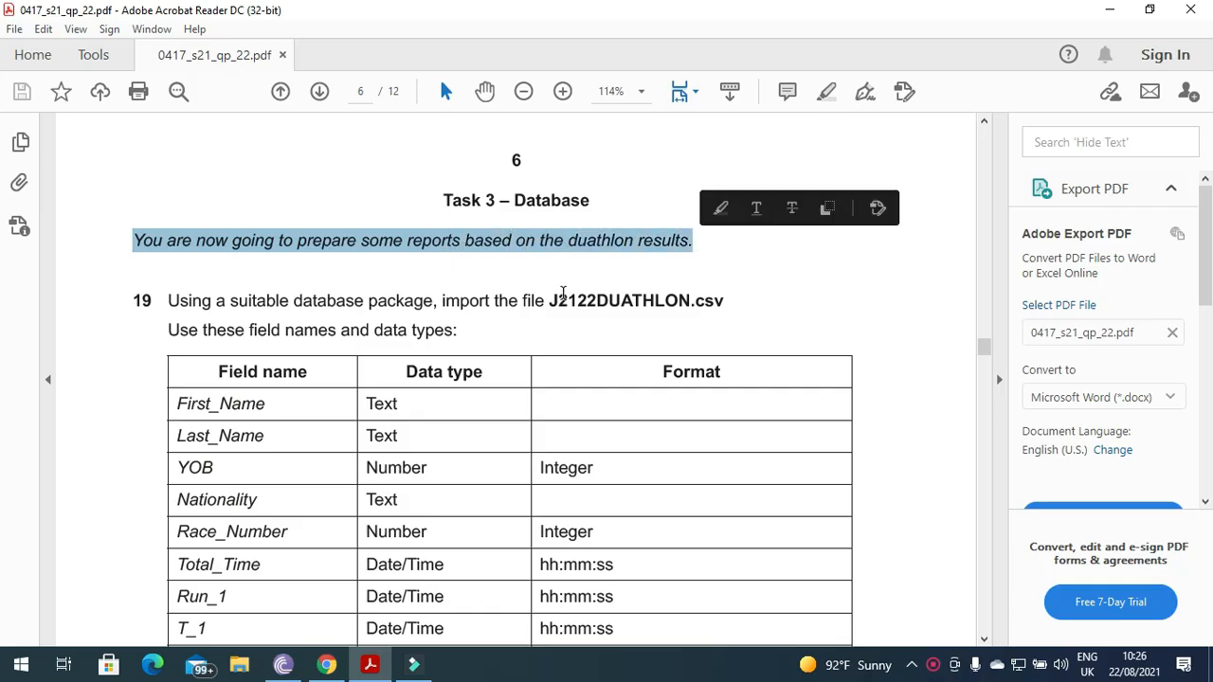
{"action": "left_click_drag", "start_coordinate": [169, 304], "coordinate": [550, 305]}
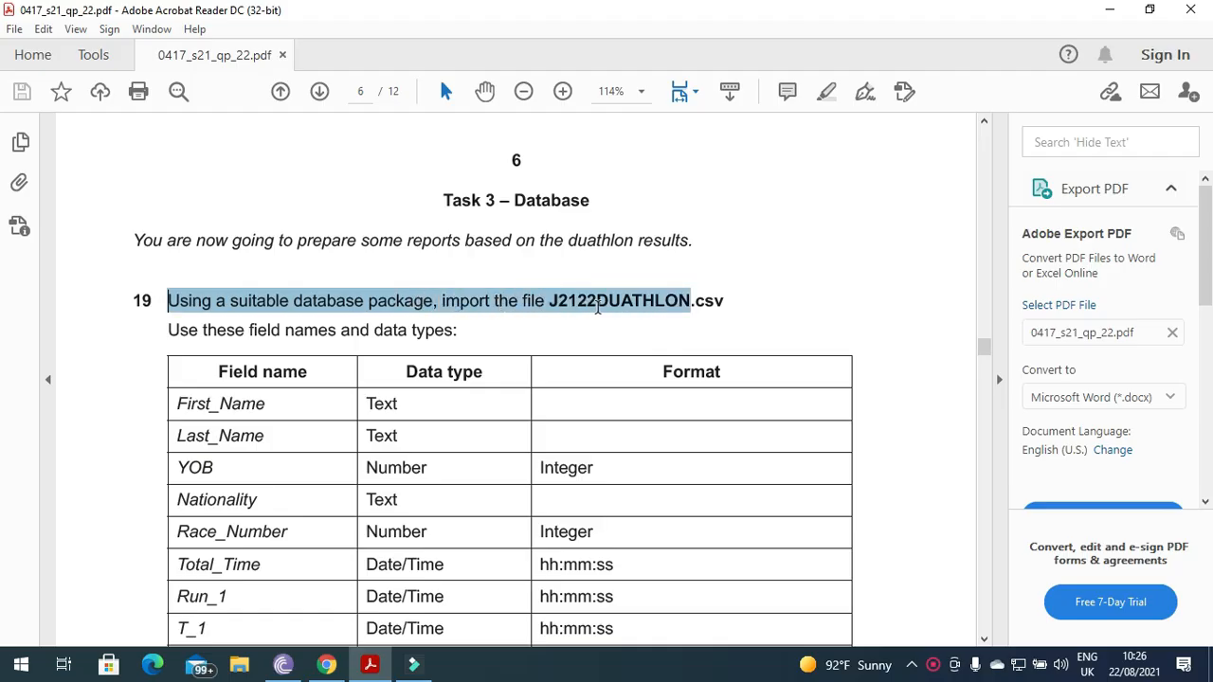
{"action": "left_click_drag", "start_coordinate": [669, 310], "coordinate": [729, 306]}
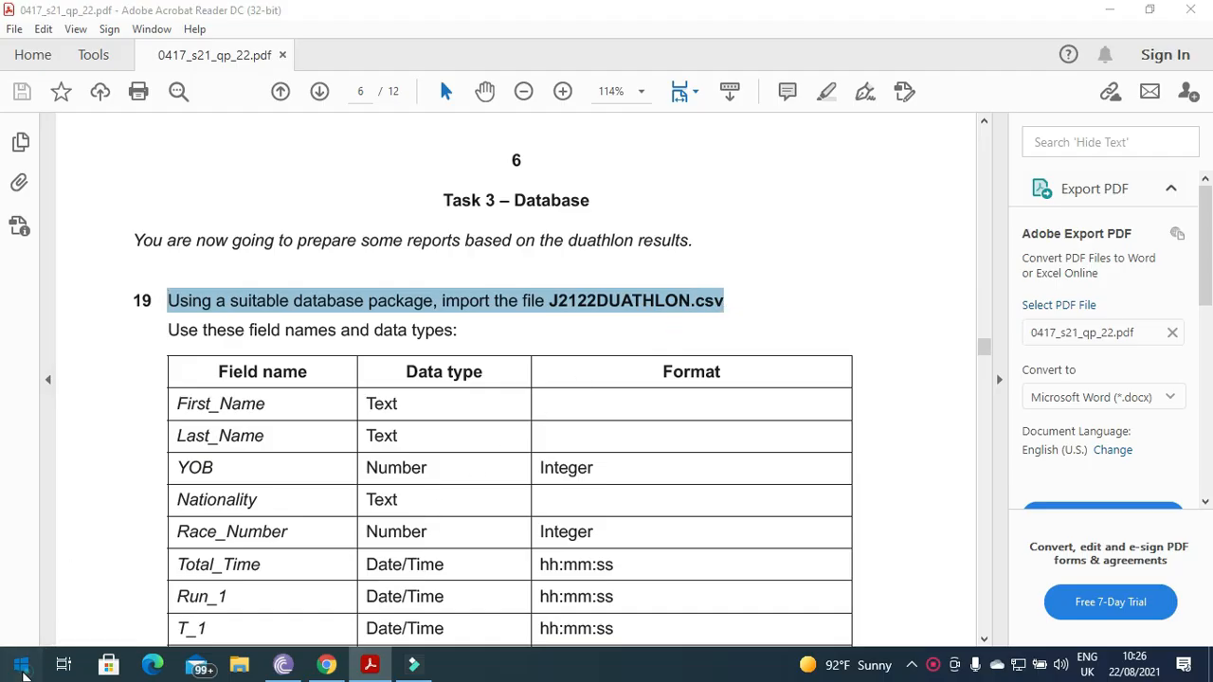
Launch Access 2016 from Start search and dismiss the activation notice.
{"action": "left_click", "coordinate": [20, 666]}
{"action": "type", "text": "acc"}
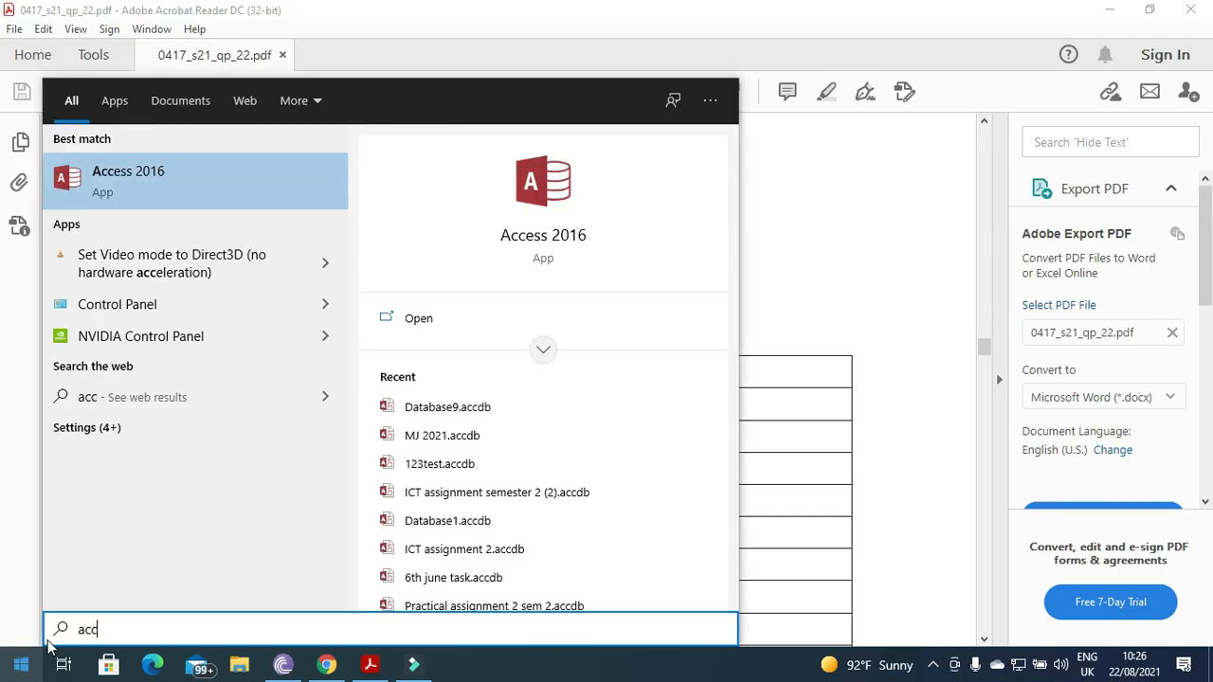
{"action": "left_click", "coordinate": [125, 177]}
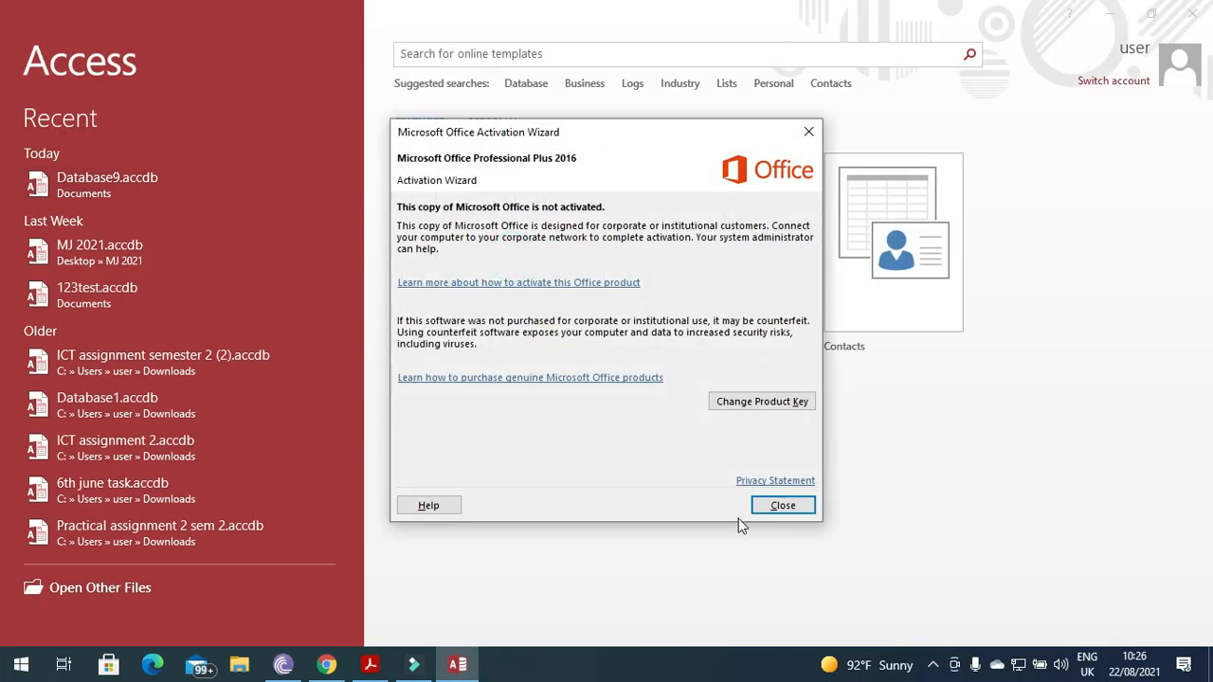
{"action": "left_click", "coordinate": [778, 507]}
Create a blank desktop database named MJ 2021 22 in the Desktop's MJ 2021 22 folder.
{"action": "left_click", "coordinate": [502, 282]}
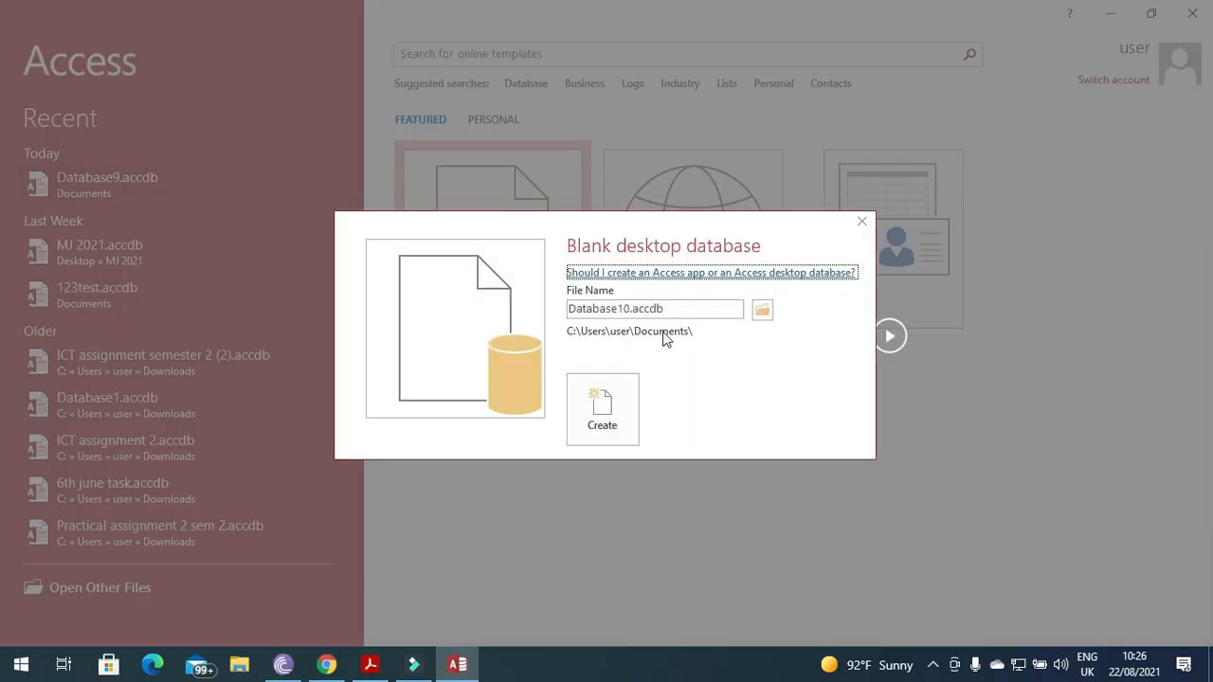
{"action": "left_click", "coordinate": [680, 309]}
{"action": "key", "text": "Delete"}
{"action": "key", "text": "Delete"}
{"action": "key", "text": "Delete"}
{"action": "key", "text": "Delete"}
{"action": "key", "text": "Delete"}
{"action": "key", "text": "Delete"}
{"action": "key", "text": "Delete"}
{"action": "key", "text": "Delete"}
{"action": "key", "text": "Delete"}
{"action": "key", "text": "Delete"}
{"action": "key", "text": "Delete"}
{"action": "key", "text": "Delete"}
{"action": "key", "text": "Delete"}
{"action": "key", "text": "Delete"}
{"action": "key", "text": "Delete"}
{"action": "key", "text": "Delete"}
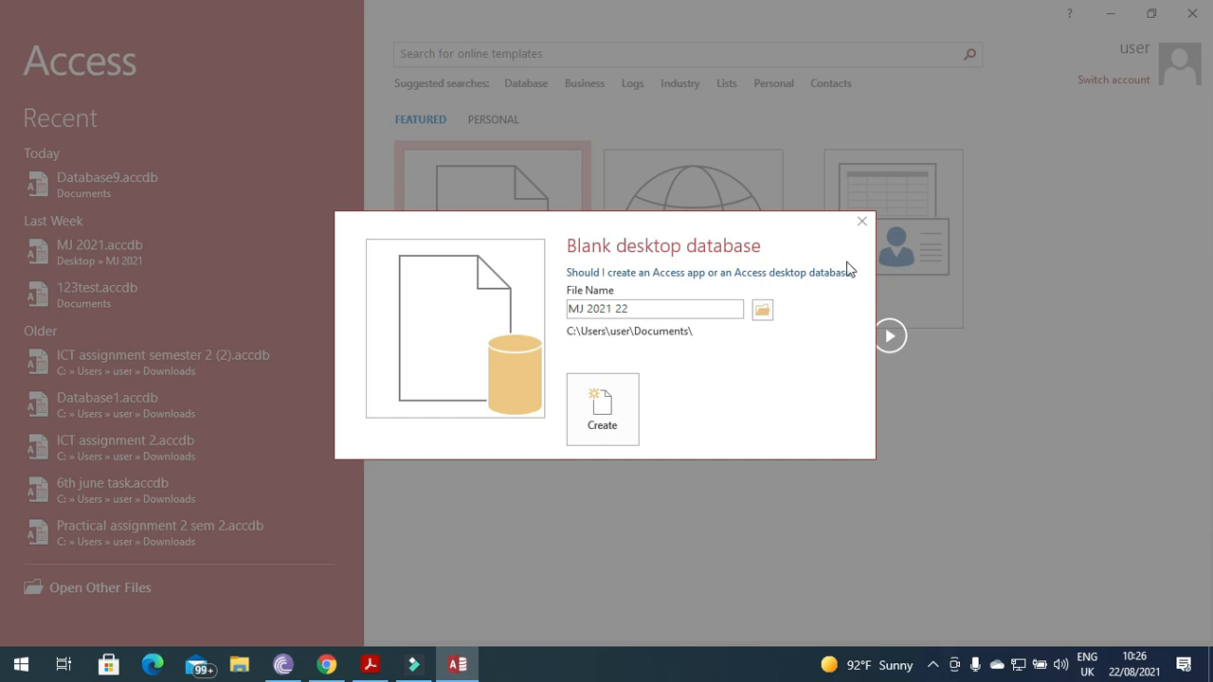
{"action": "left_click", "coordinate": [762, 309]}
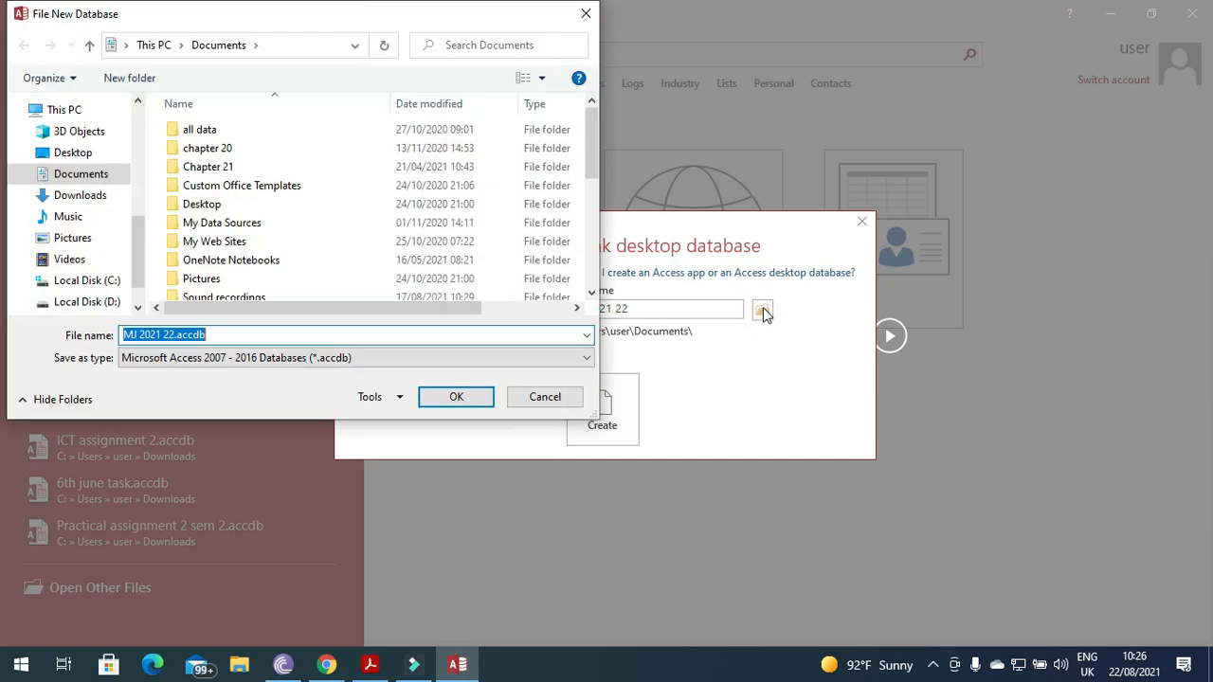
{"action": "left_click", "coordinate": [62, 152]}
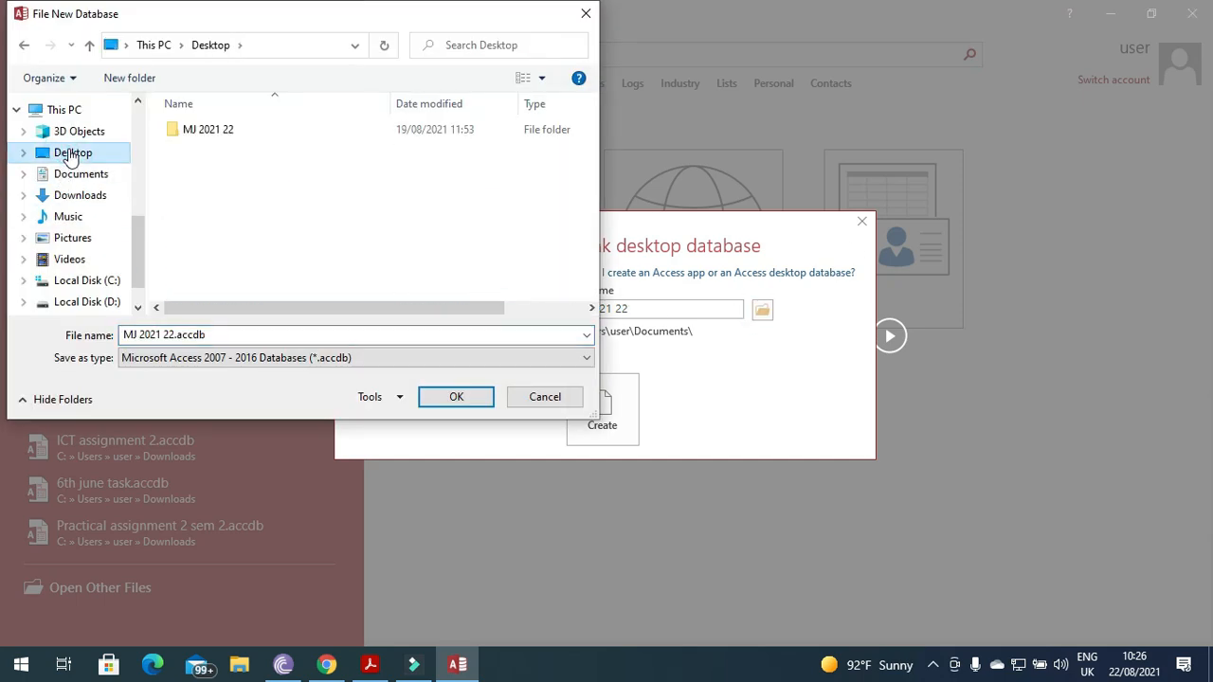
{"action": "double_click", "coordinate": [192, 133]}
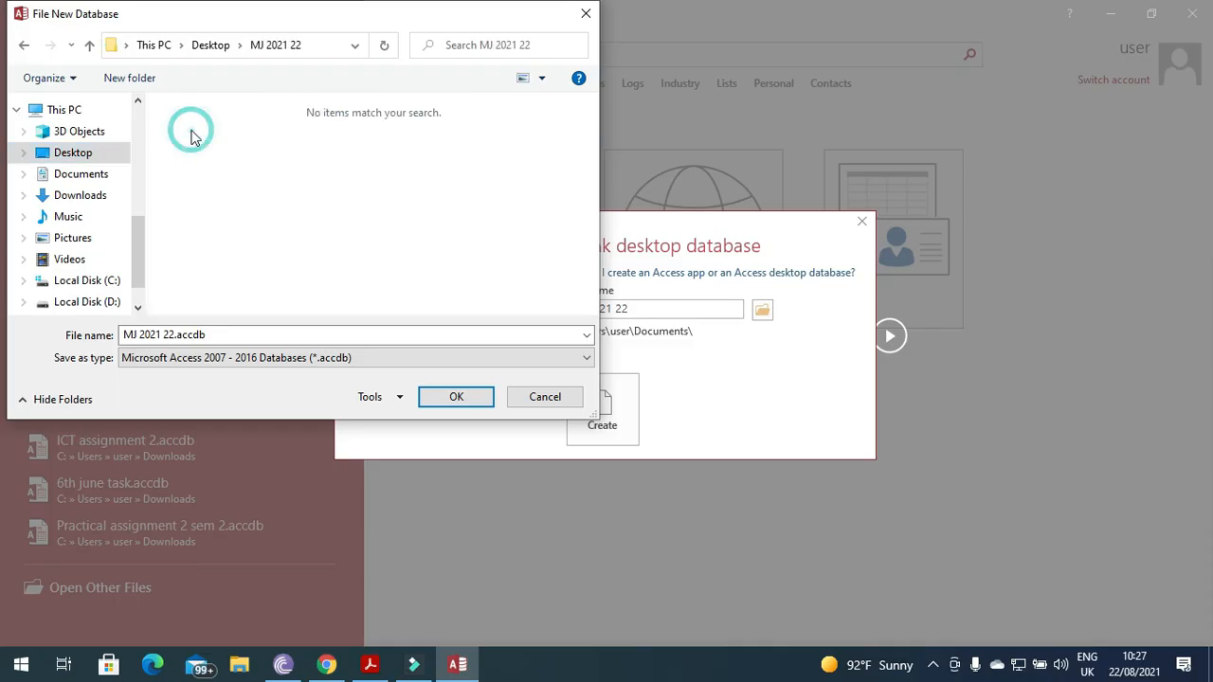
{"action": "left_click", "coordinate": [441, 398]}
{"action": "left_click", "coordinate": [609, 414]}
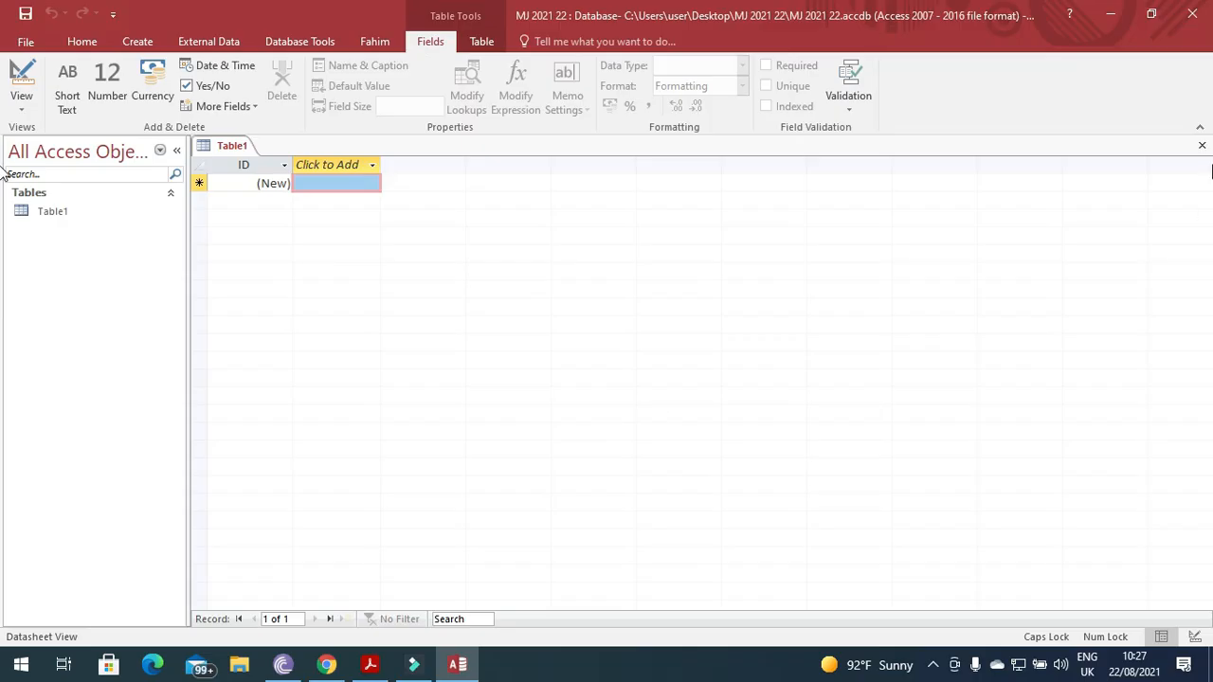
Close Table1 and import Desktop\MJ 2021 22\J2122DUATHLON.csv as a text file into a new table.
{"action": "left_click", "coordinate": [1201, 145]}
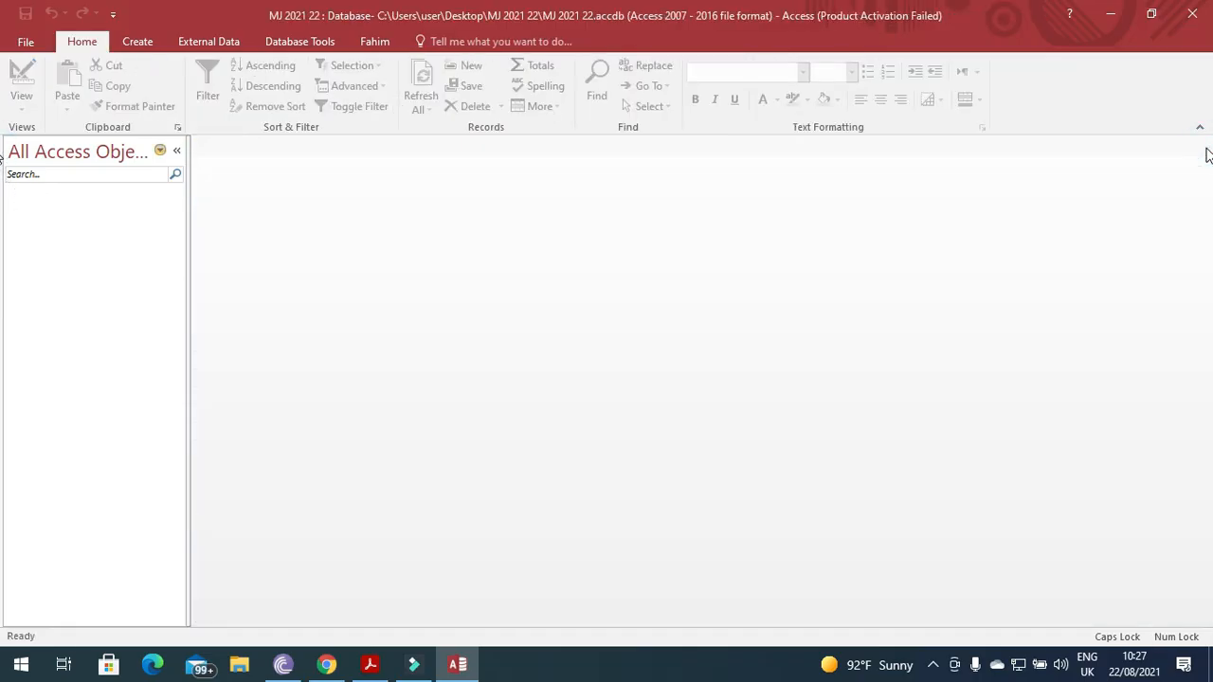
{"action": "left_click", "coordinate": [234, 50]}
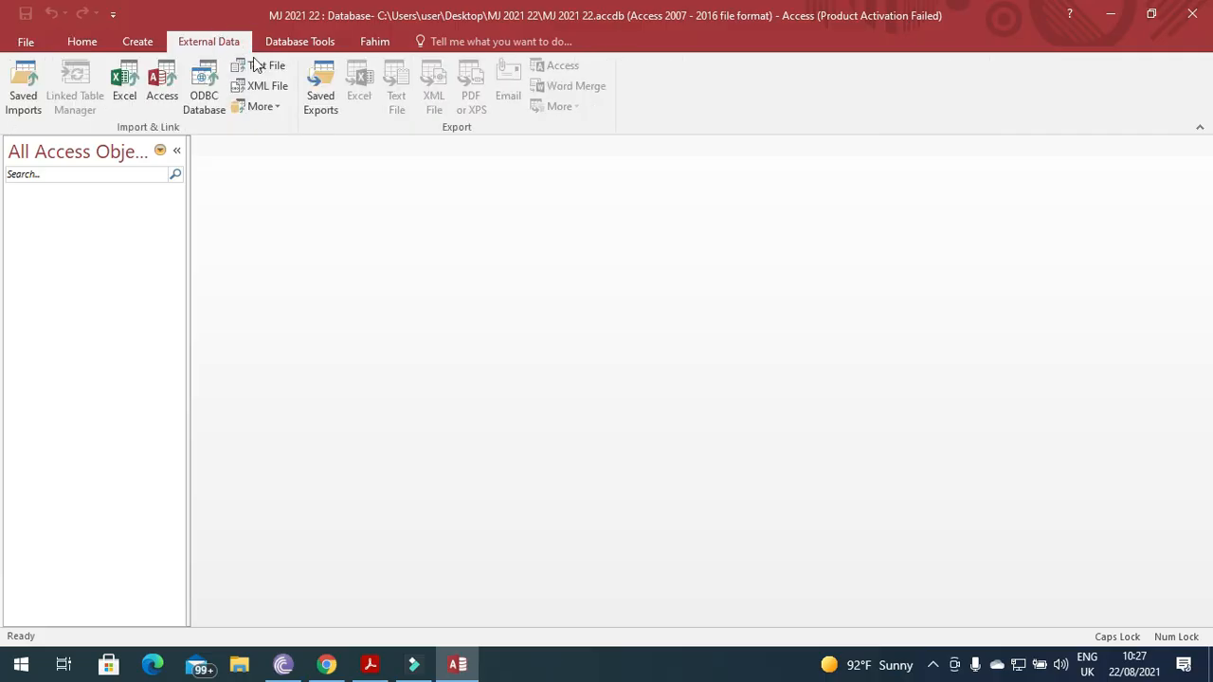
{"action": "left_click", "coordinate": [278, 72]}
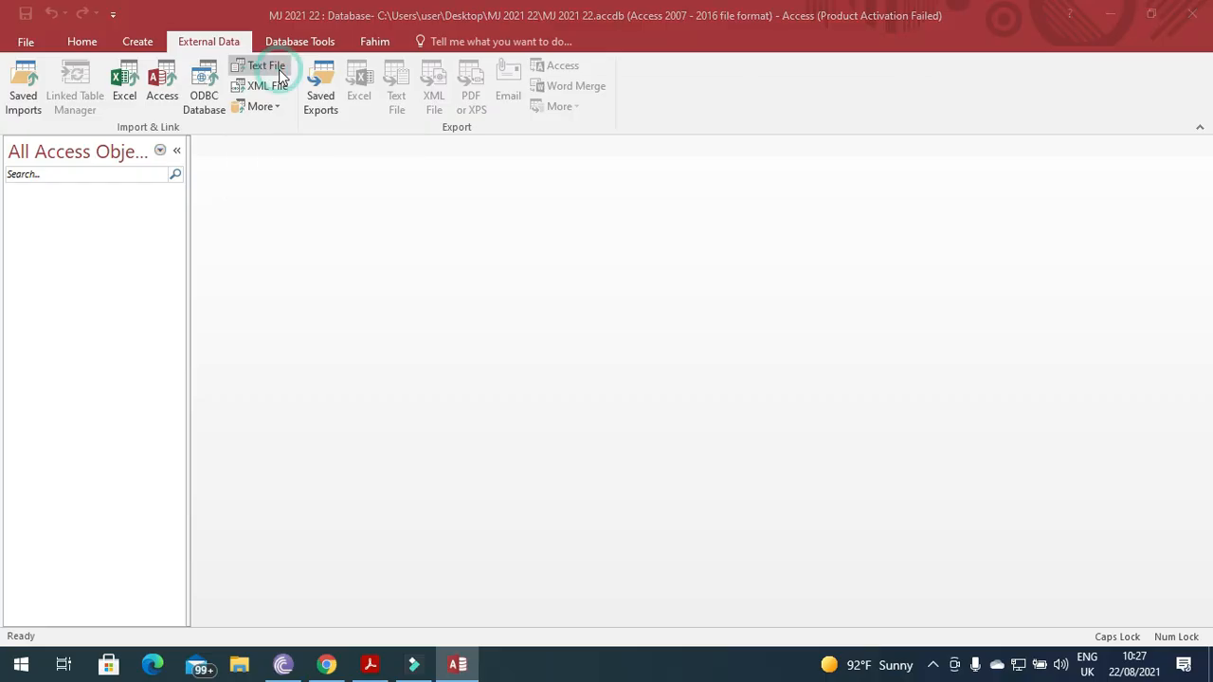
{"action": "left_click", "coordinate": [886, 210]}
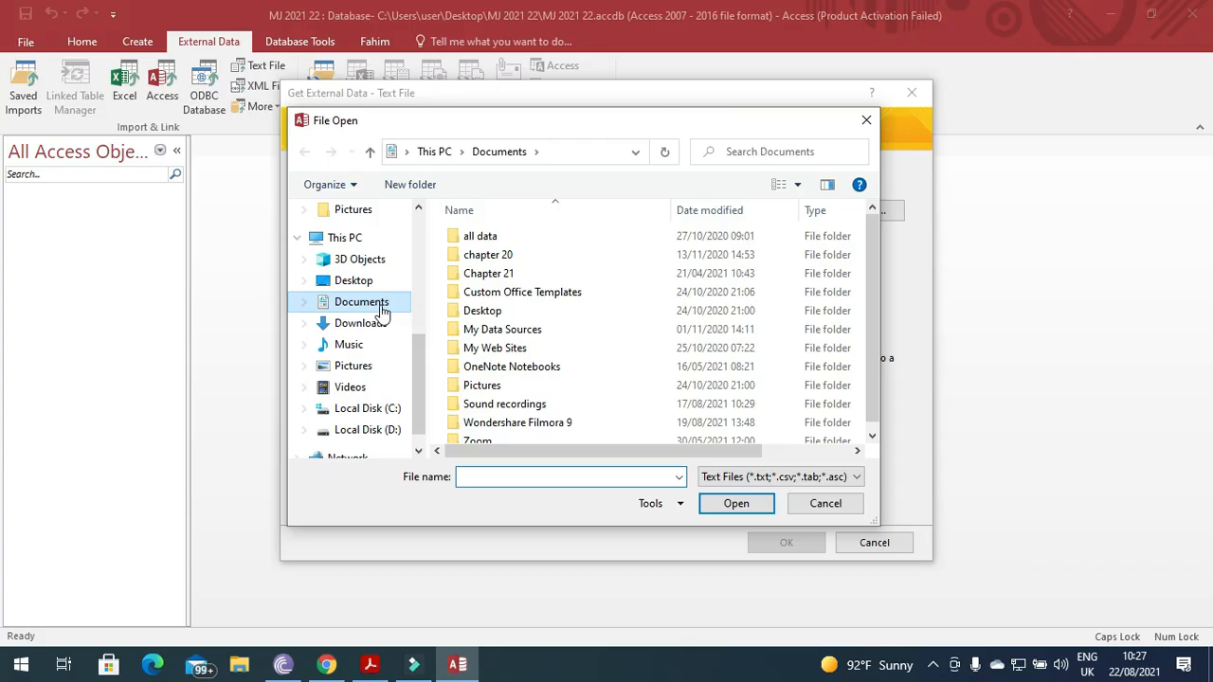
{"action": "left_click", "coordinate": [356, 281]}
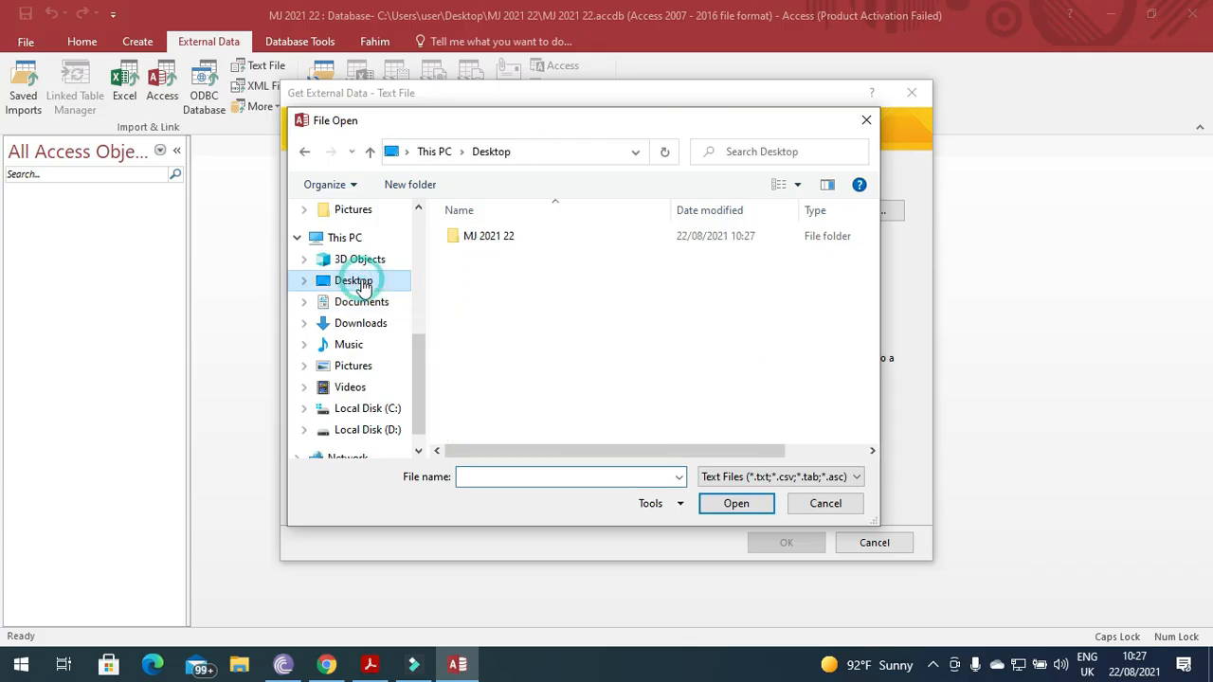
{"action": "left_click", "coordinate": [495, 239]}
{"action": "double_click", "coordinate": [495, 239]}
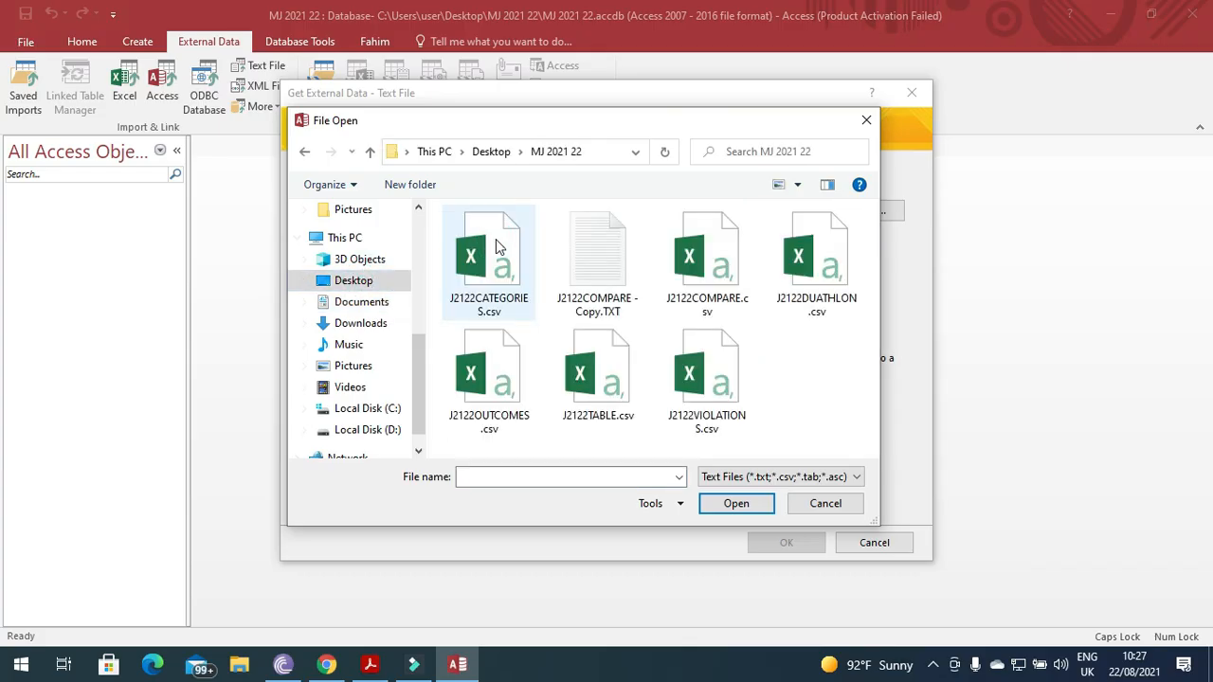
{"action": "left_click", "coordinate": [841, 264]}
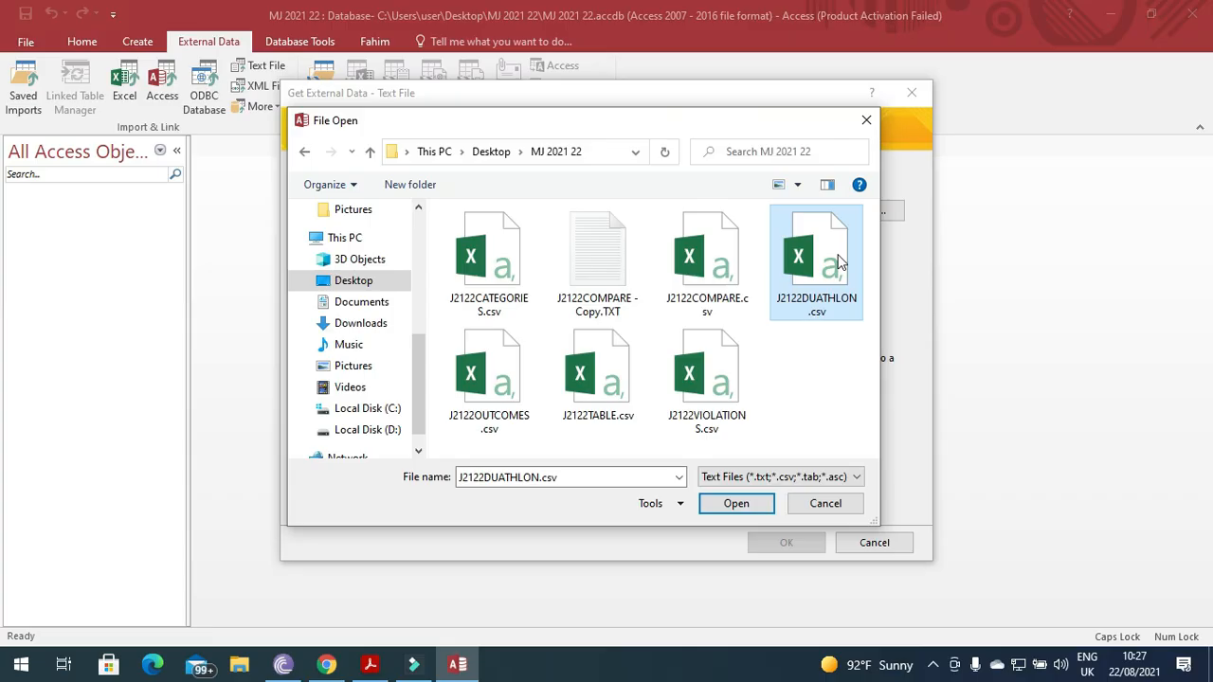
{"action": "left_click", "coordinate": [758, 511]}
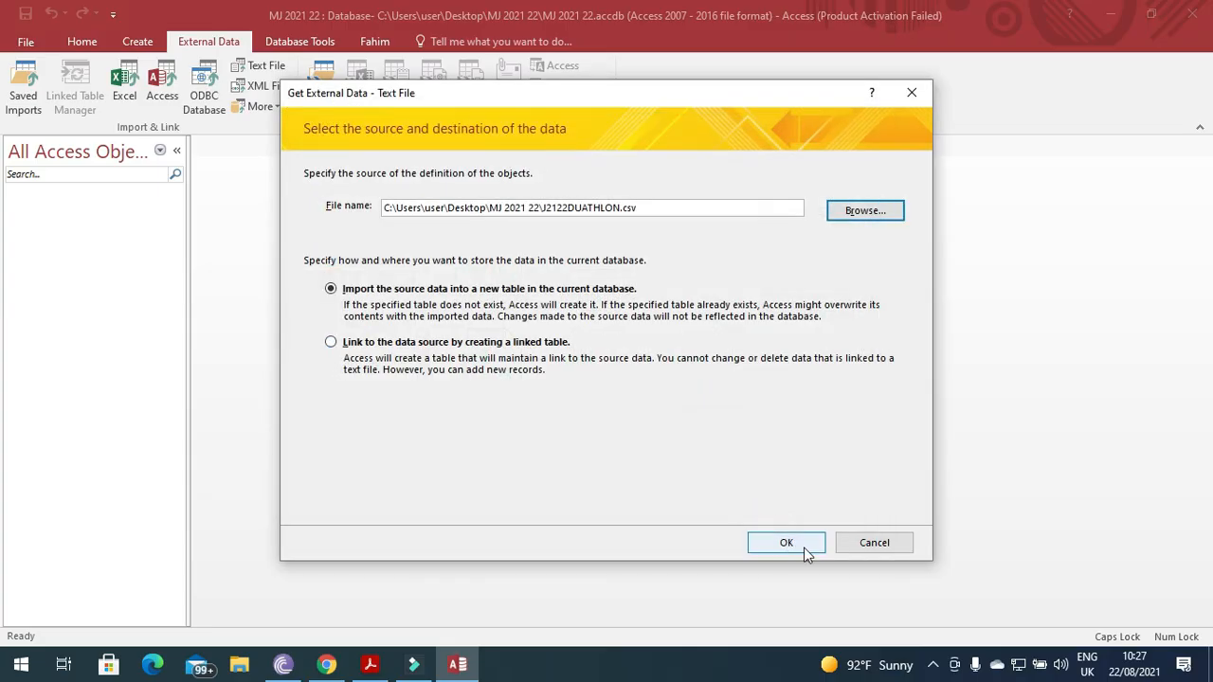
{"action": "left_click", "coordinate": [804, 547]}
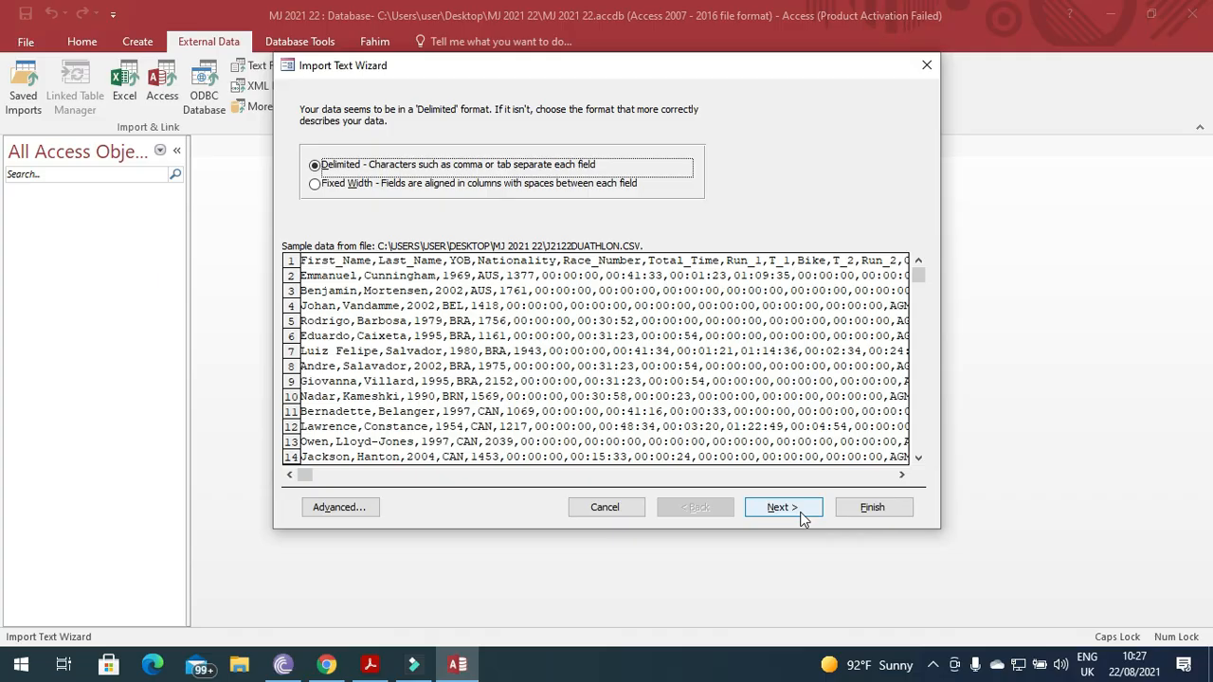
Keep the delimited format, use the first row as field names, and open the import specification.
{"action": "left_click", "coordinate": [801, 517]}
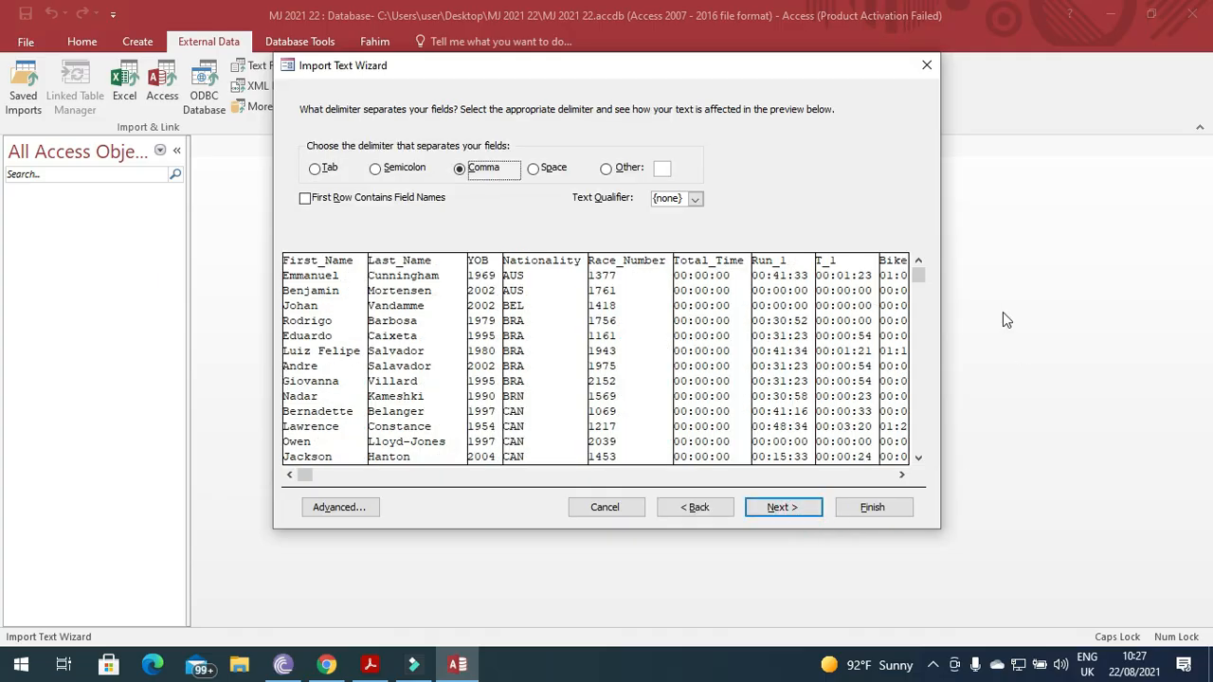
{"action": "left_click", "coordinate": [304, 199]}
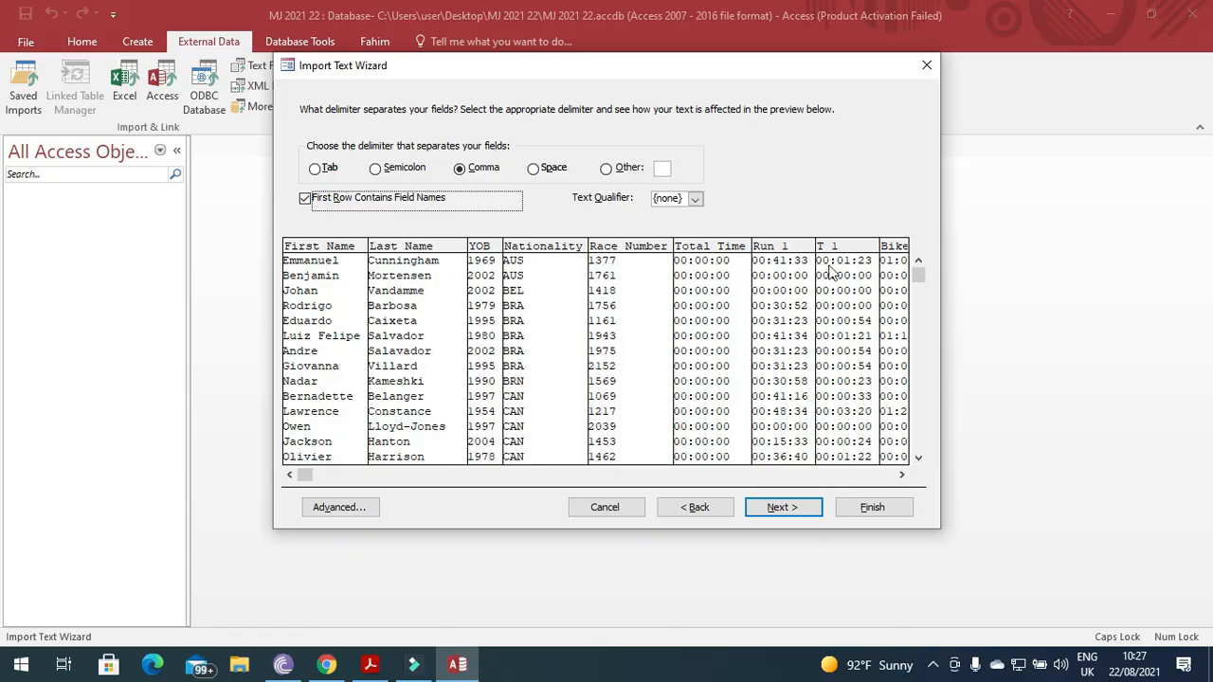
{"action": "left_click", "coordinate": [808, 510]}
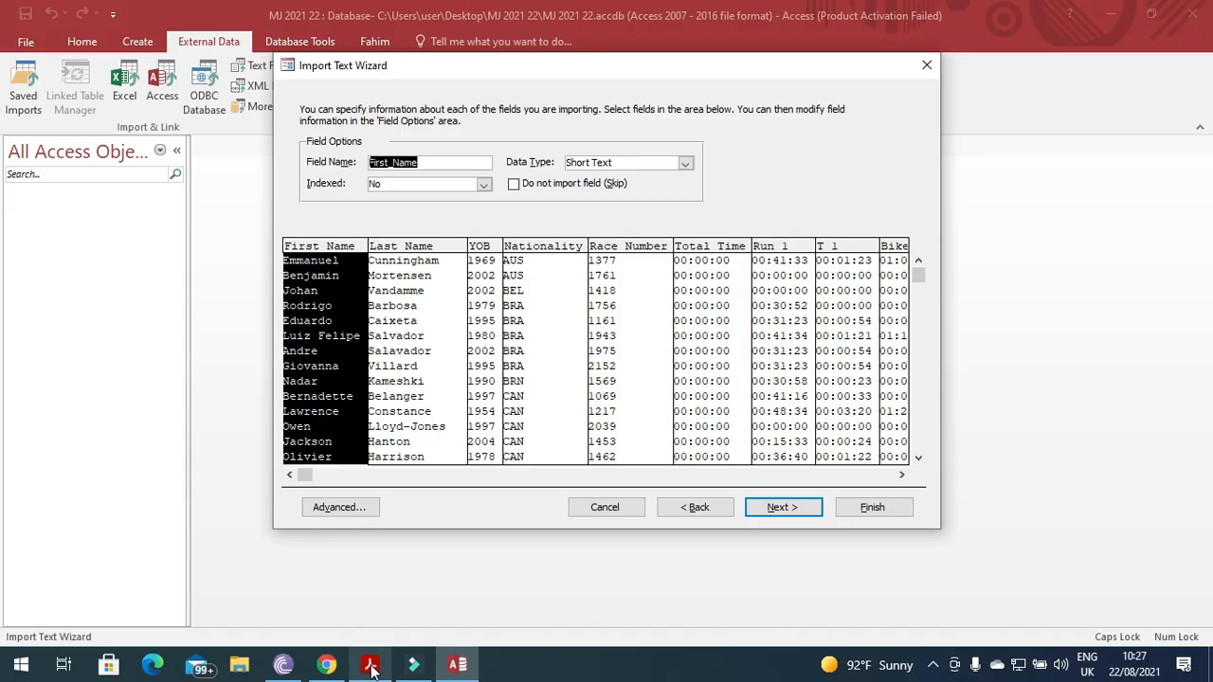
{"action": "left_click", "coordinate": [360, 509]}
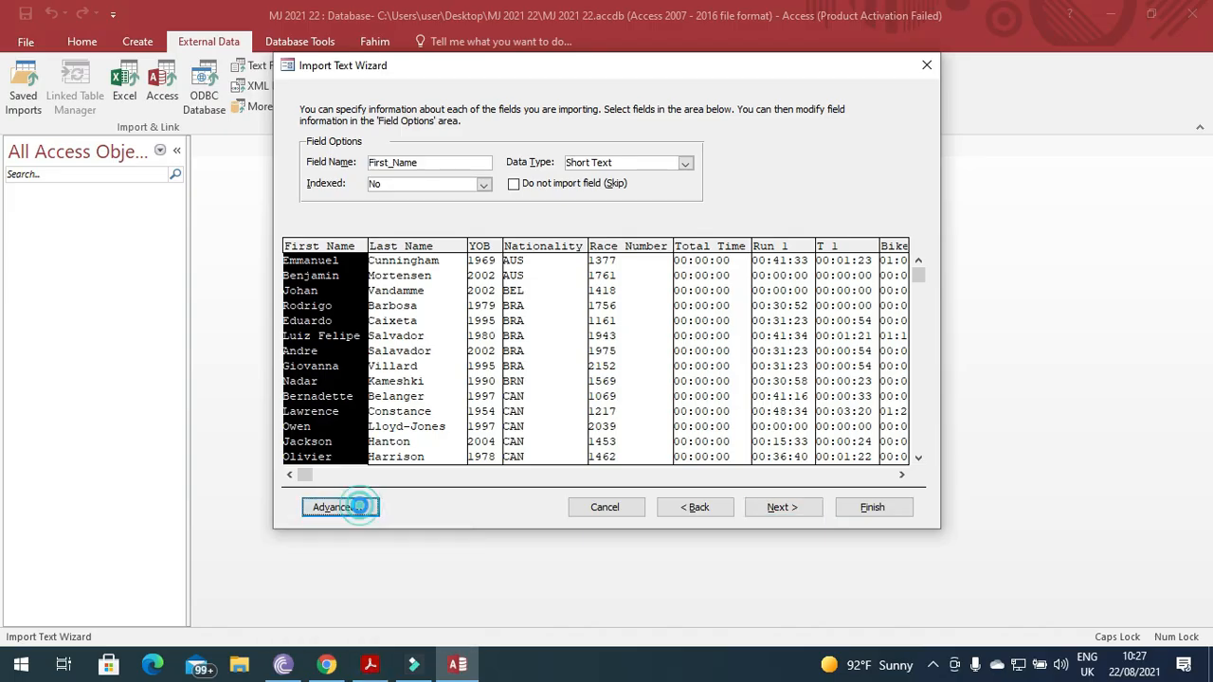
Check the exam paper's field table and set data types for Last_Name, YOB and Nationality.
{"action": "left_click", "coordinate": [376, 667]}
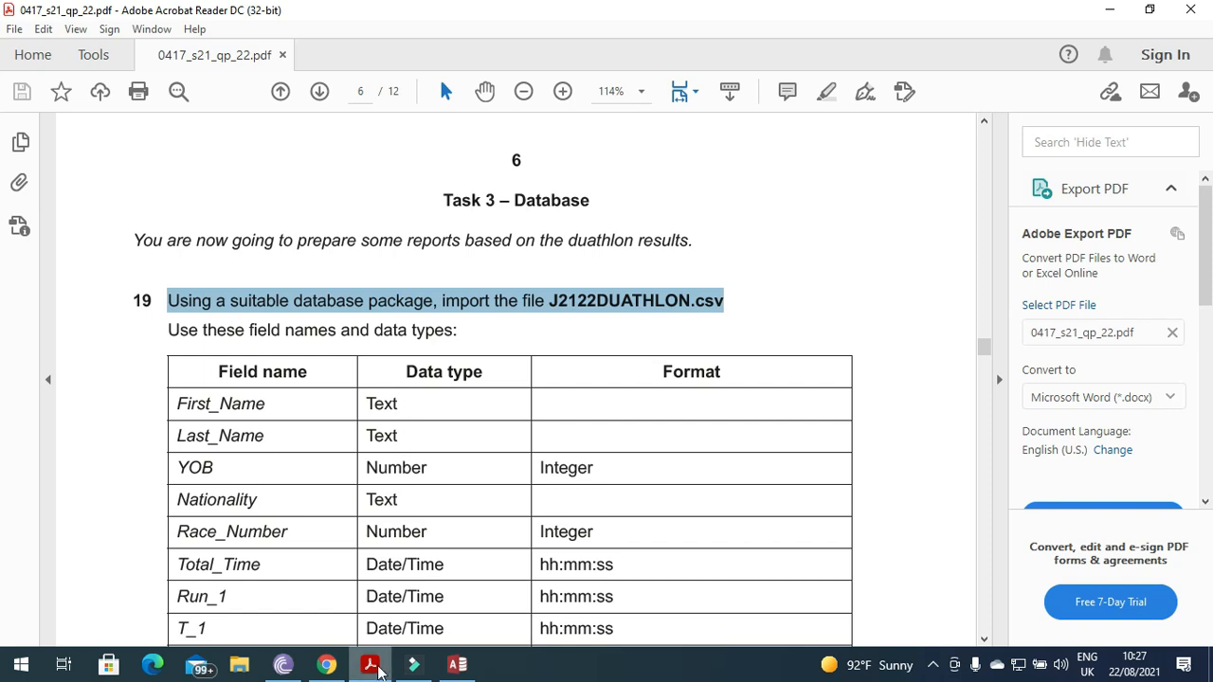
{"action": "left_click", "coordinate": [370, 665]}
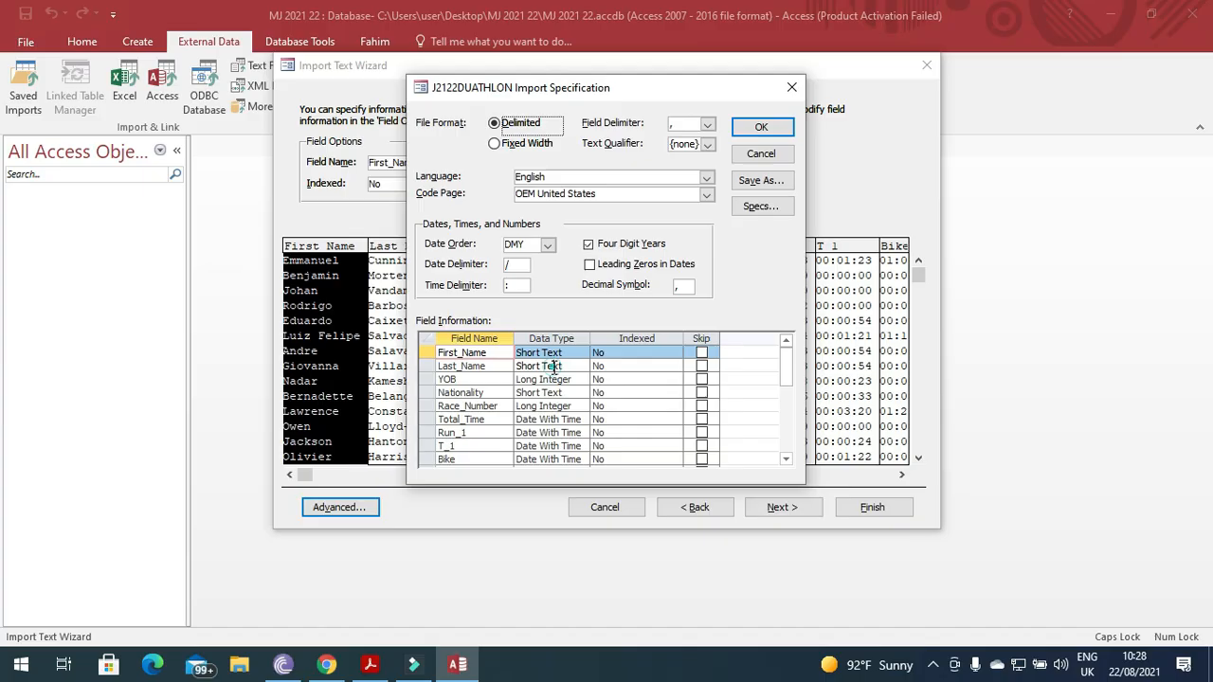
{"action": "left_click", "coordinate": [555, 366]}
{"action": "left_click", "coordinate": [555, 379]}
{"action": "left_click", "coordinate": [556, 391]}
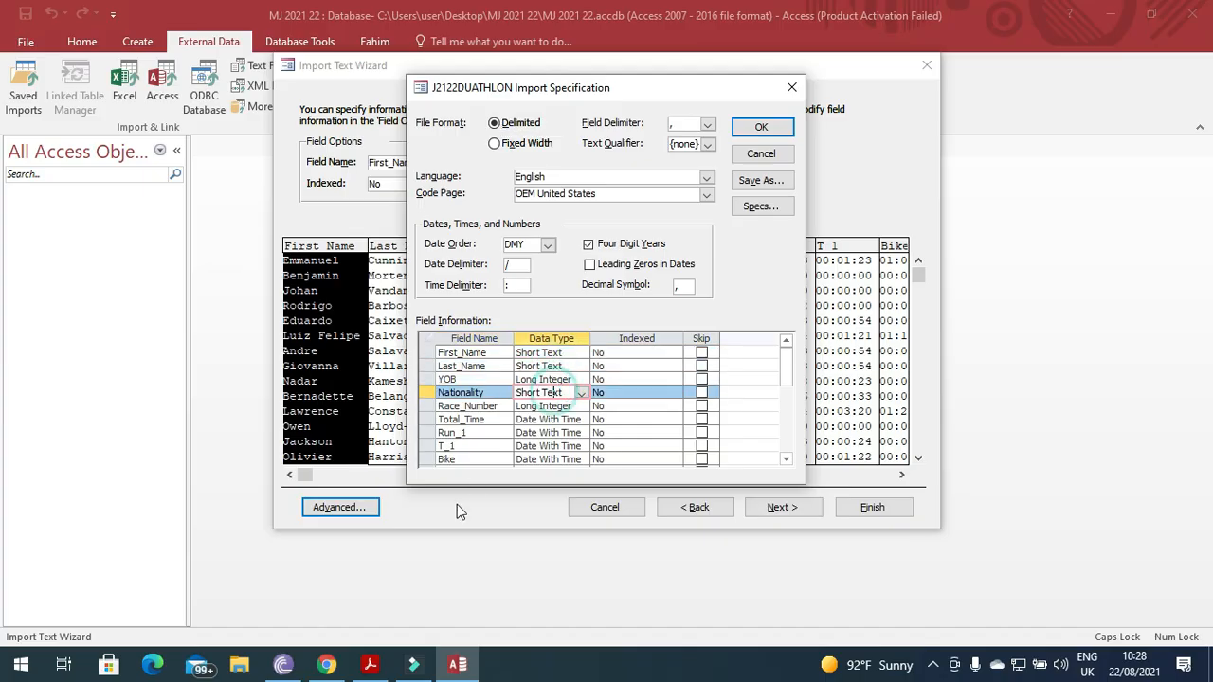
{"action": "left_click", "coordinate": [369, 665]}
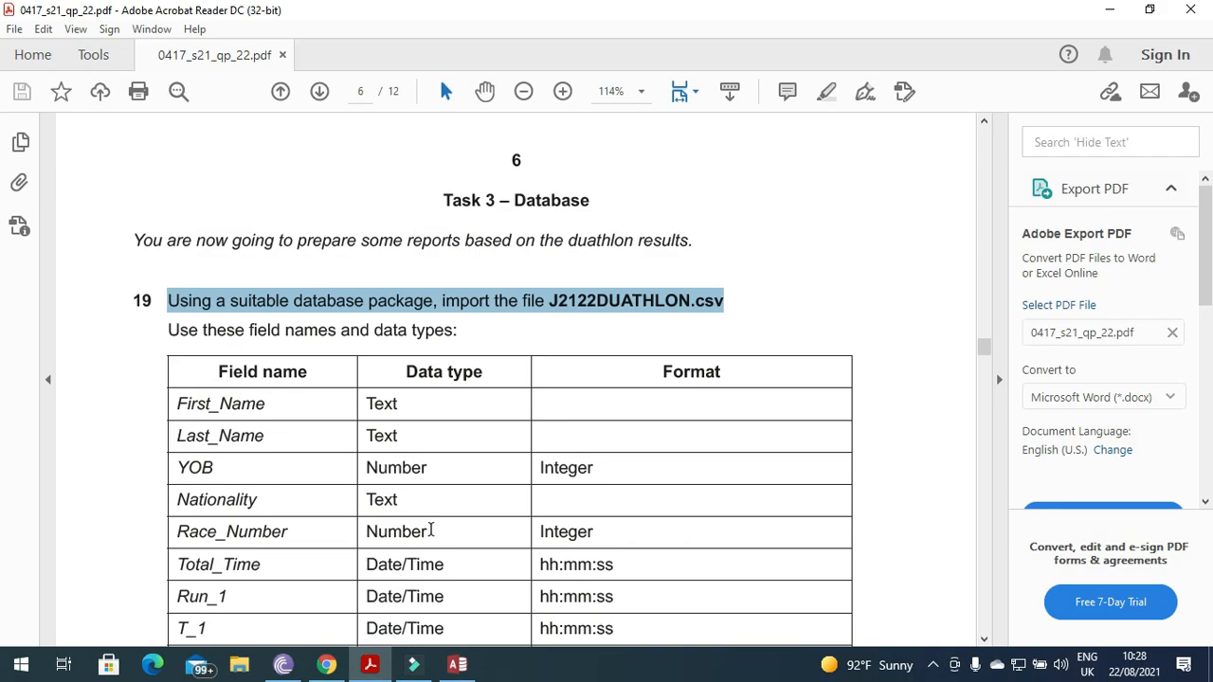
{"action": "left_click", "coordinate": [431, 531]}
{"action": "scroll", "coordinate": [480, 555], "scroll_direction": "down", "scroll_amount": 5}
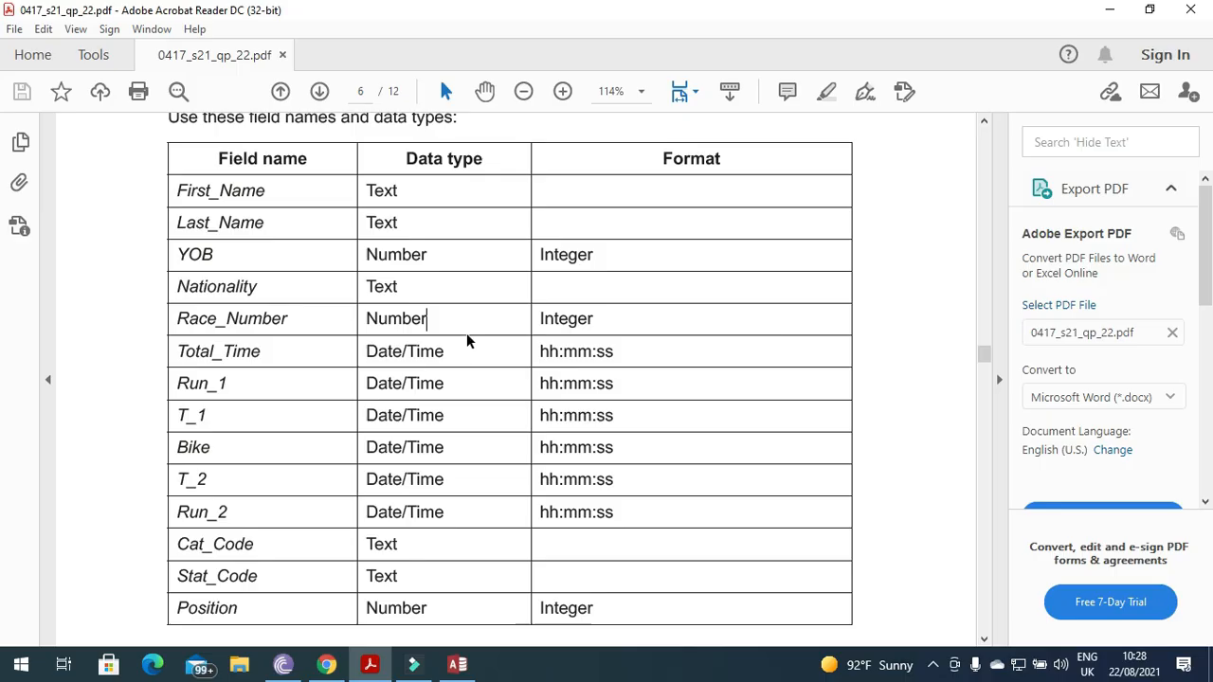
{"action": "left_click", "coordinate": [369, 664]}
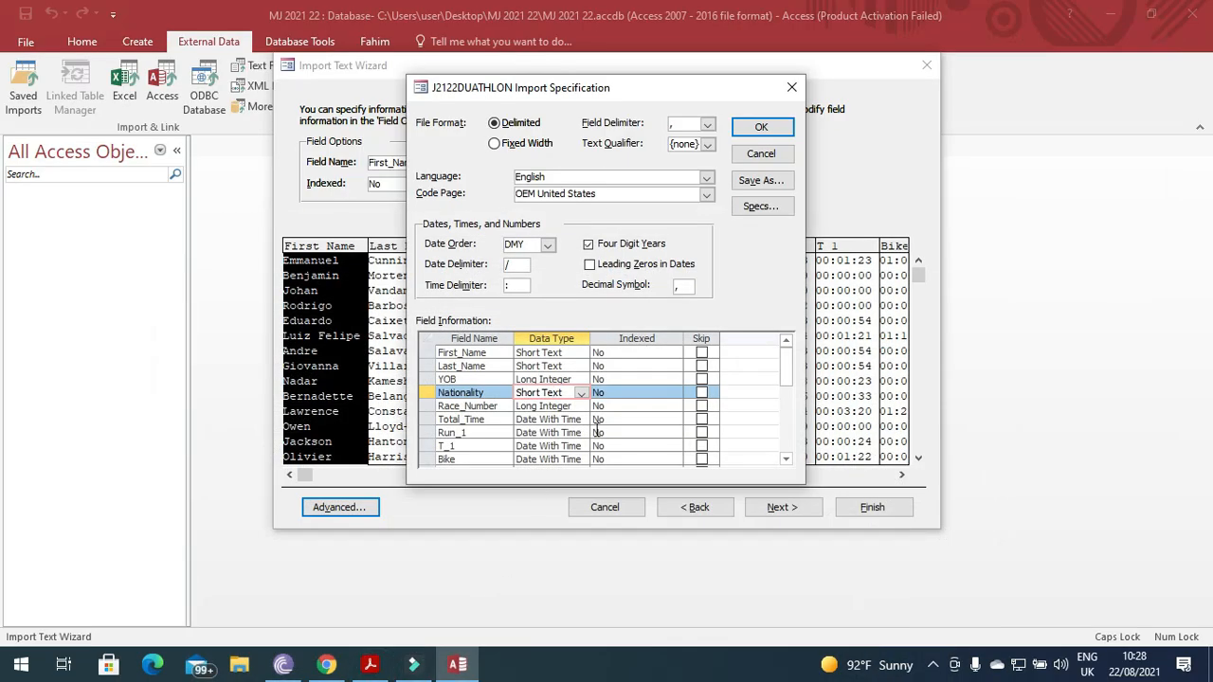
Set Cat_Code, Stat_Code and Position (Long Integer) data types, then confirm the specification.
{"action": "left_click_drag", "start_coordinate": [788, 368], "coordinate": [789, 400]}
{"action": "left_click", "coordinate": [570, 420]}
{"action": "left_click", "coordinate": [575, 433]}
{"action": "left_click", "coordinate": [573, 446]}
{"action": "left_click", "coordinate": [370, 664]}
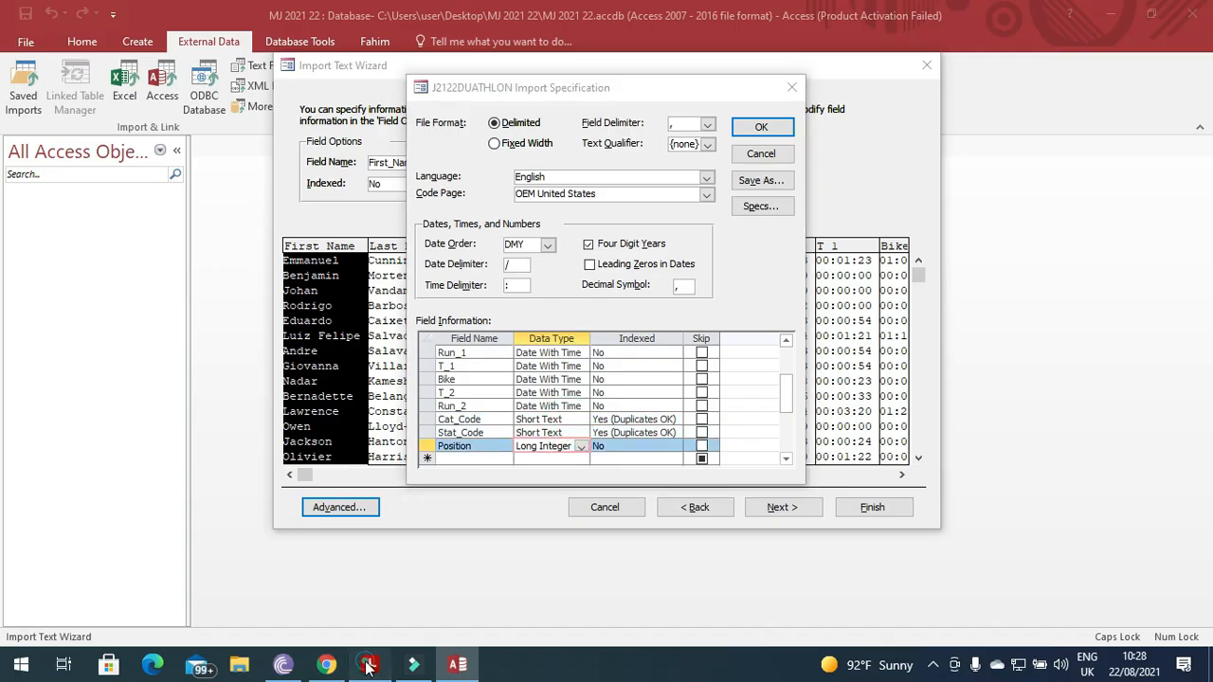
{"action": "left_click", "coordinate": [369, 665]}
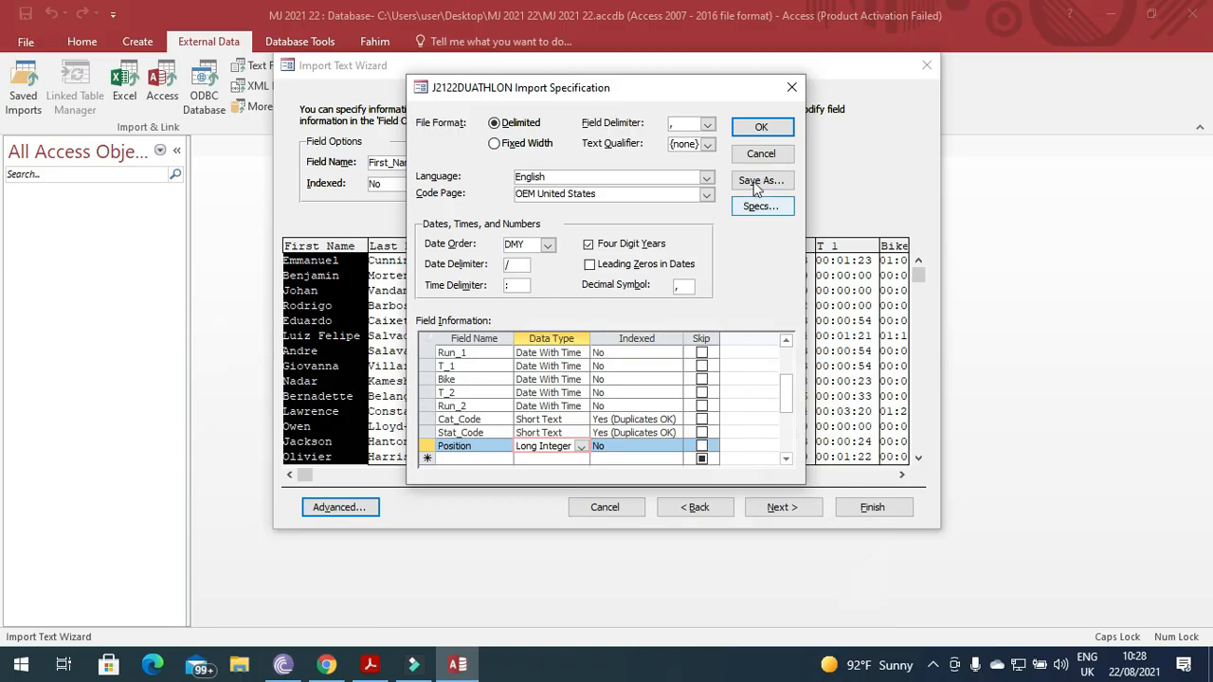
{"action": "left_click", "coordinate": [782, 134]}
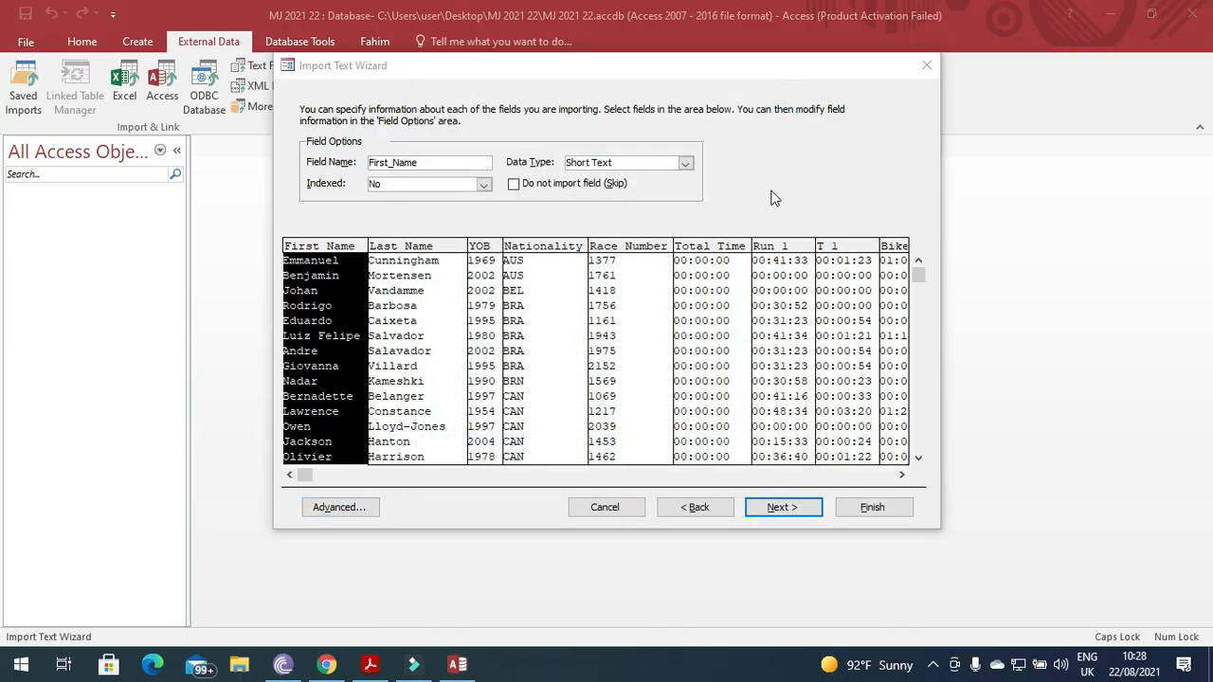
Advance to the primary key step and highlight the exam paper's primary key instruction.
{"action": "left_click", "coordinate": [801, 510]}
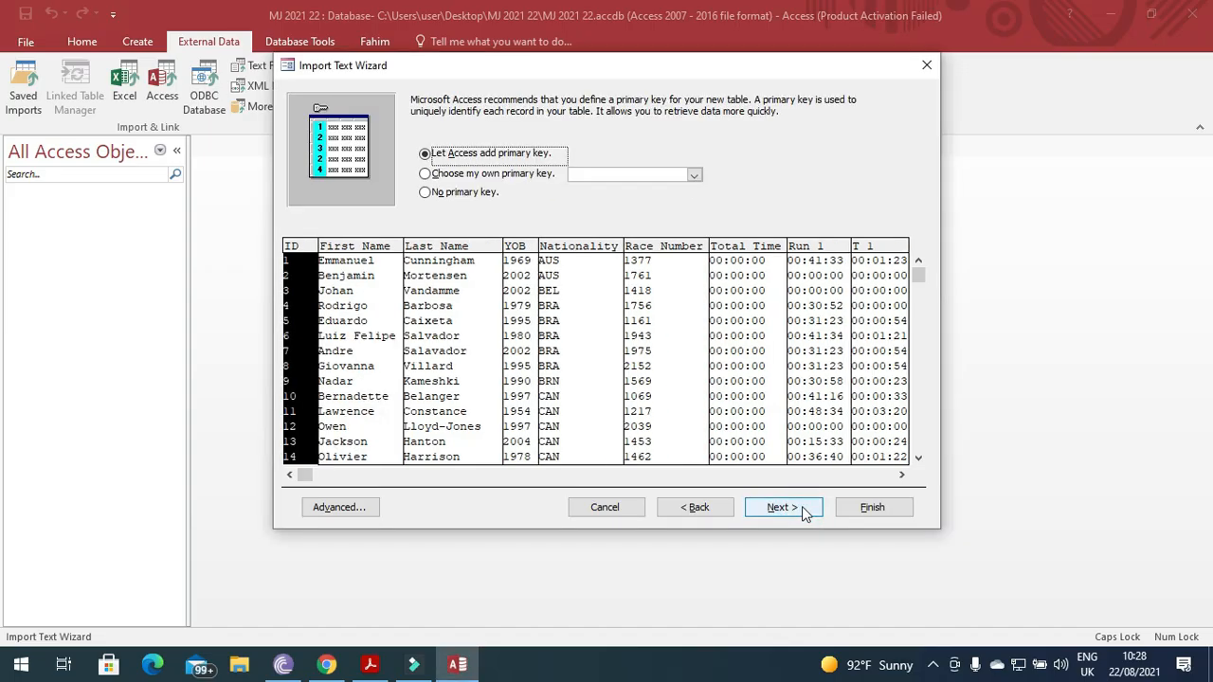
{"action": "left_click", "coordinate": [369, 665]}
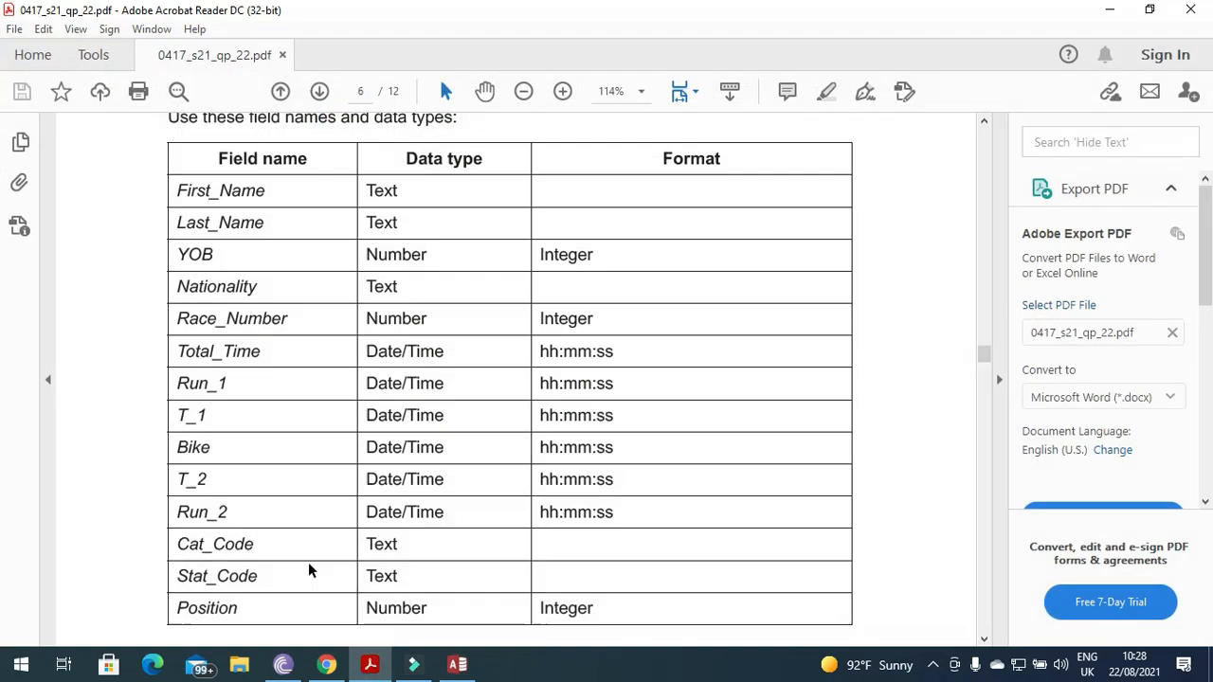
{"action": "scroll", "coordinate": [309, 559], "scroll_direction": "down", "scroll_amount": 3}
{"action": "left_click_drag", "start_coordinate": [449, 492], "coordinate": [167, 491]}
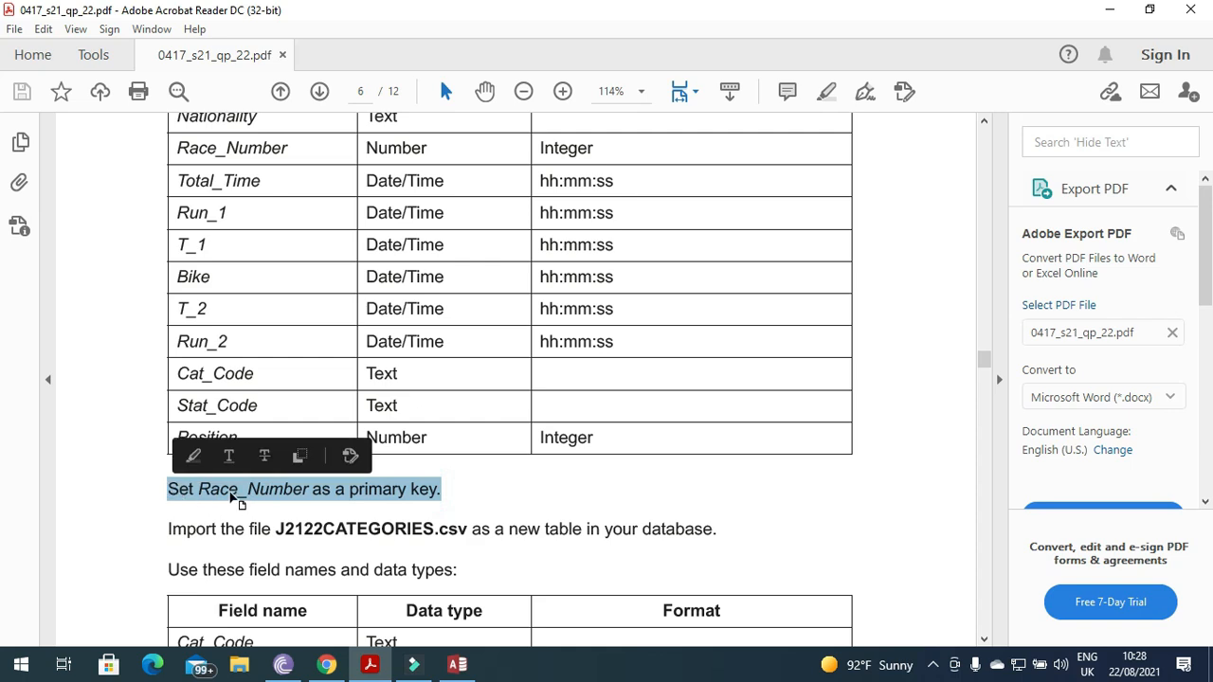
{"action": "left_click", "coordinate": [370, 664]}
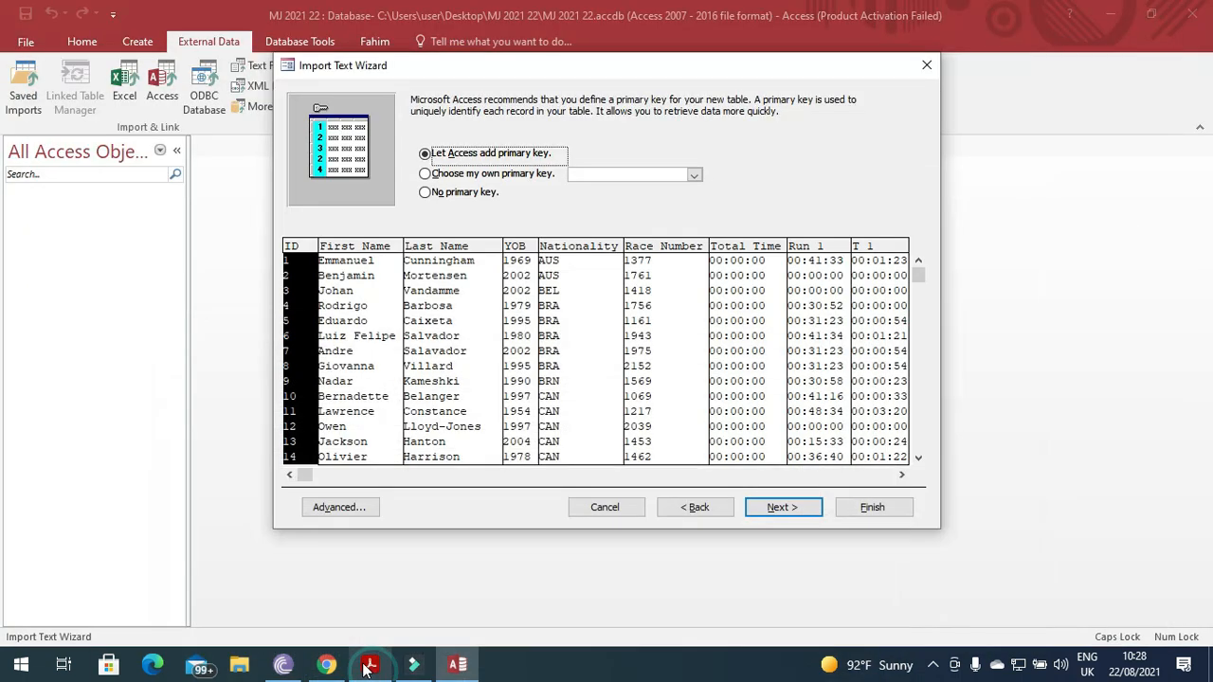
Set Race_Number as the primary key and finish importing into J2122DUATHLON.
{"action": "left_click", "coordinate": [542, 177]}
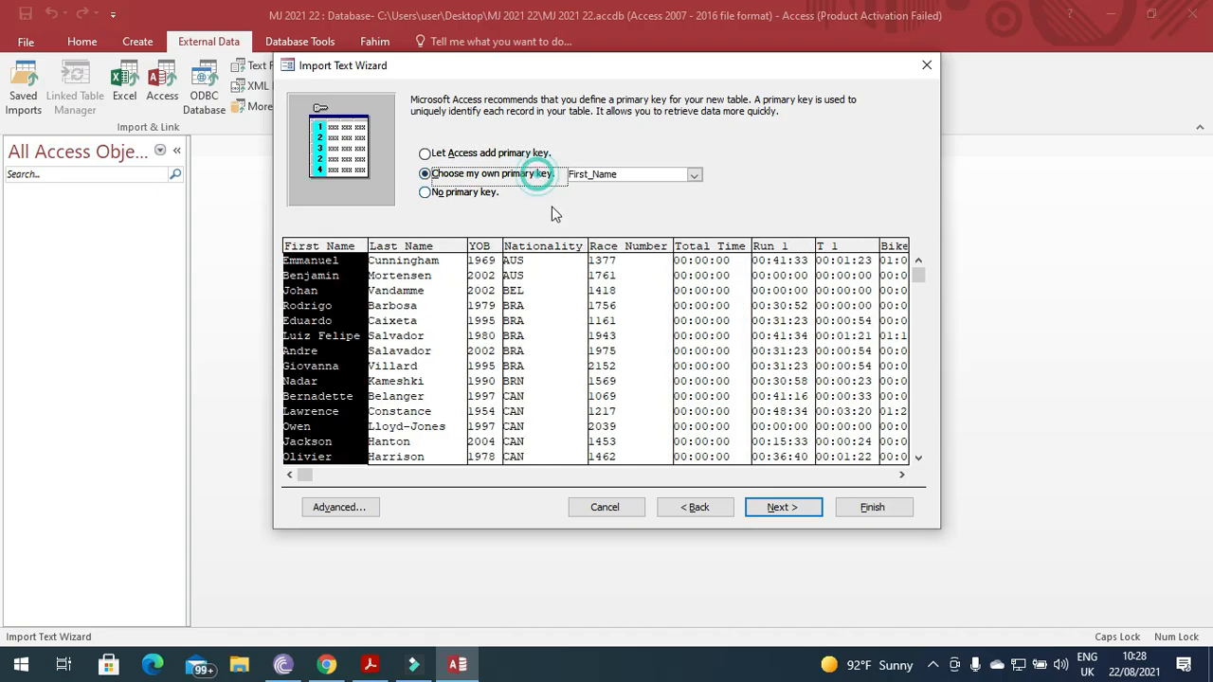
{"action": "left_click", "coordinate": [618, 272]}
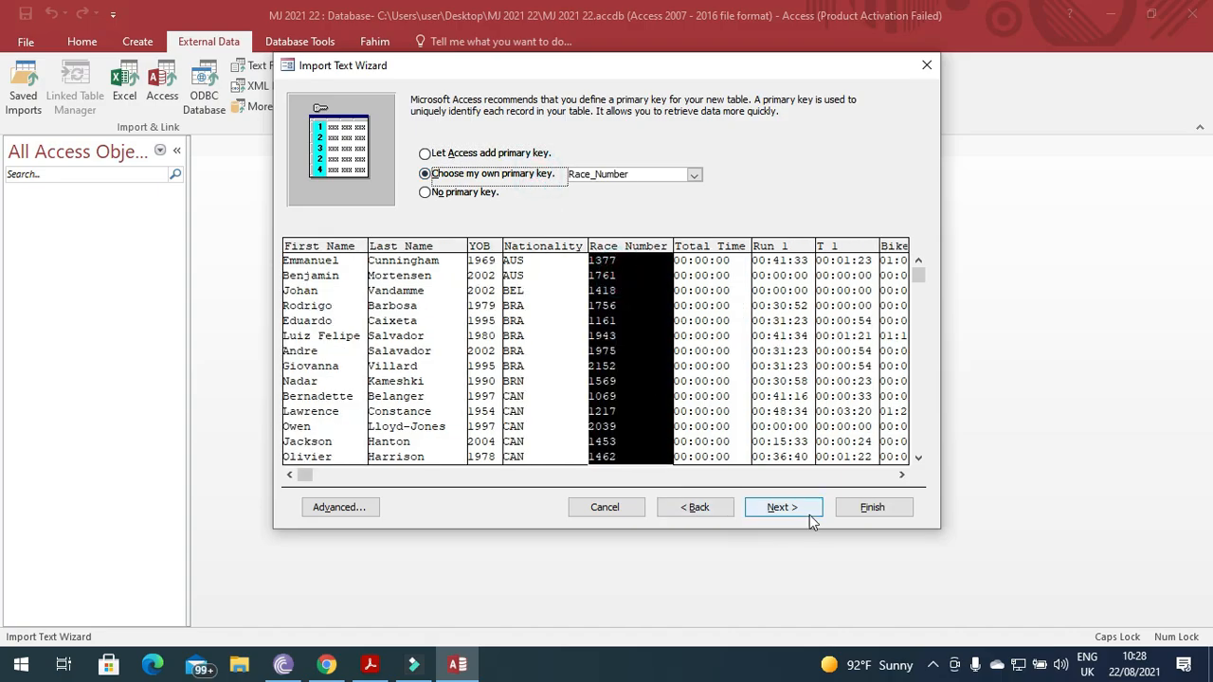
{"action": "left_click", "coordinate": [782, 507]}
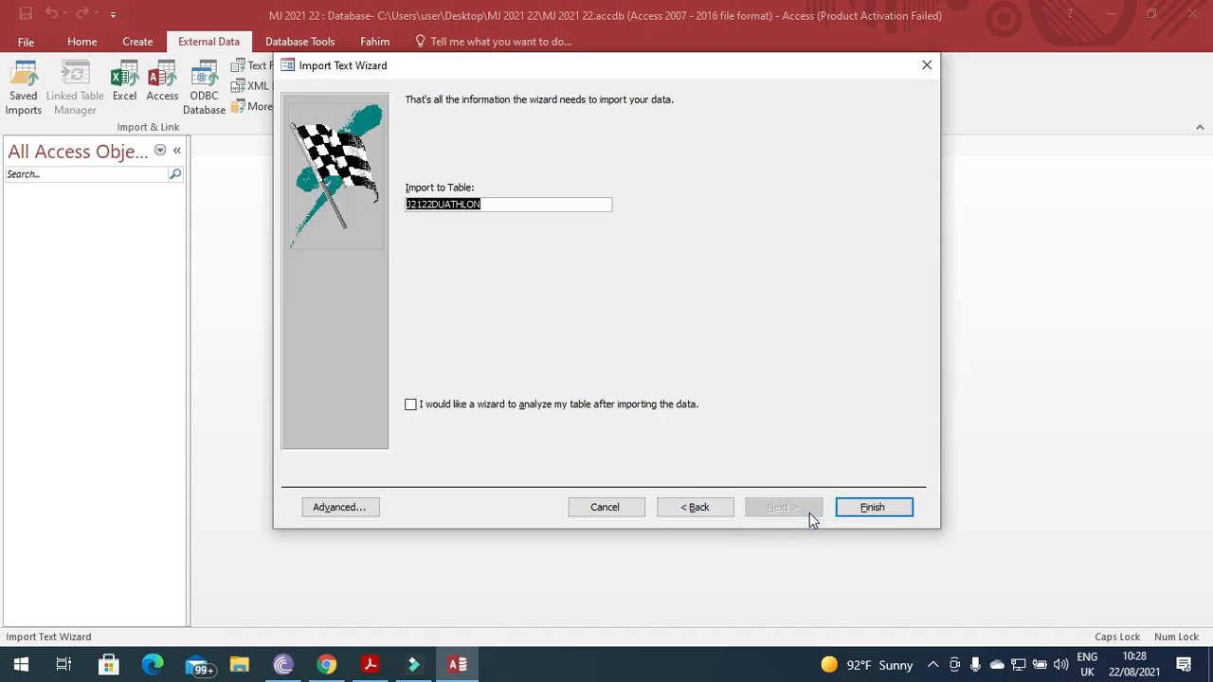
{"action": "left_click", "coordinate": [871, 508]}
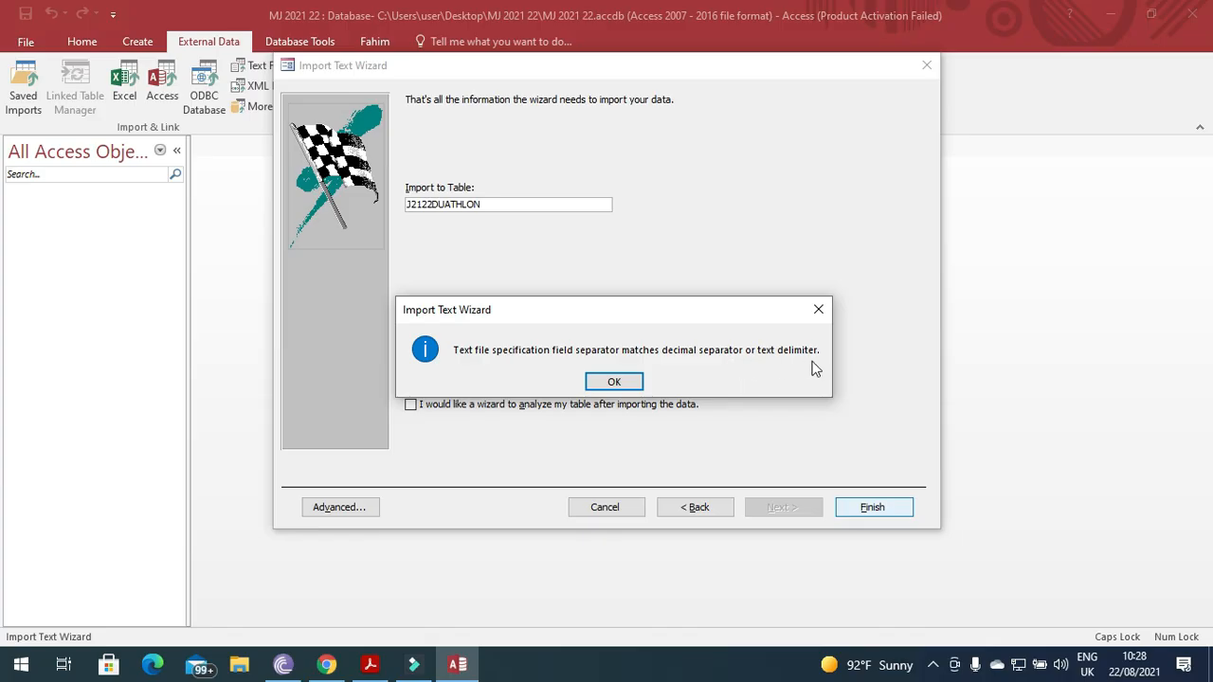
Dismiss both separator error messages, cancel the import, and minimize Access.
{"action": "left_click", "coordinate": [629, 386]}
{"action": "left_click", "coordinate": [629, 385]}
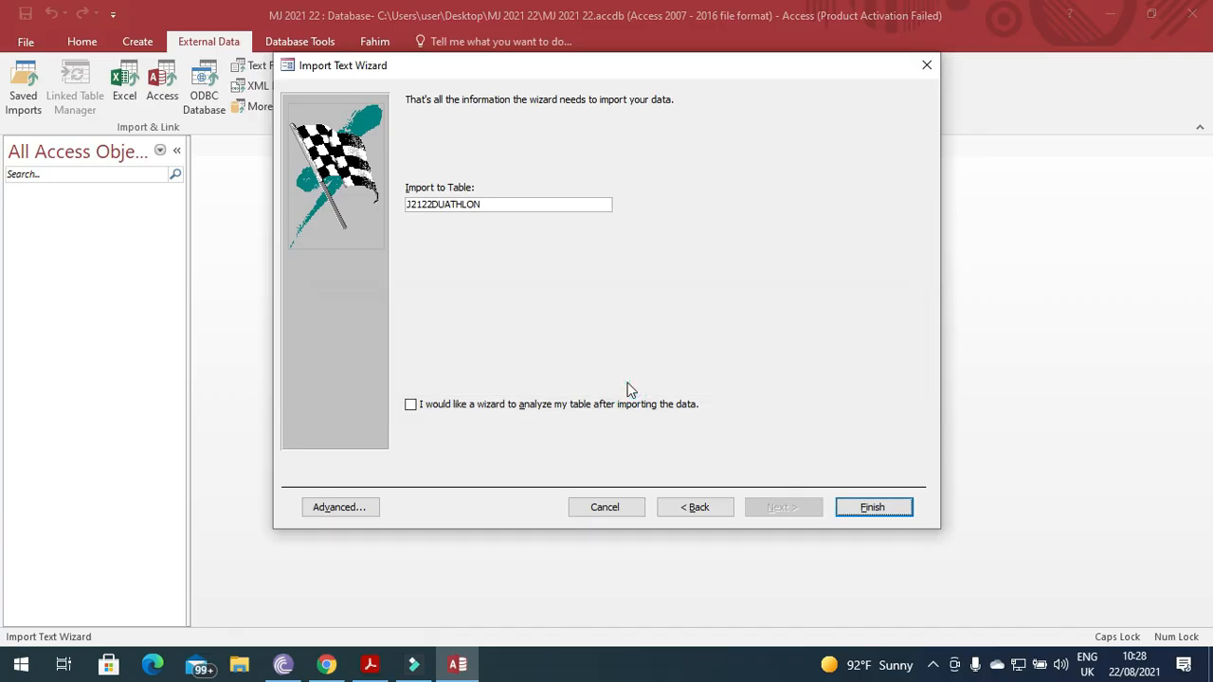
{"action": "left_click", "coordinate": [618, 509]}
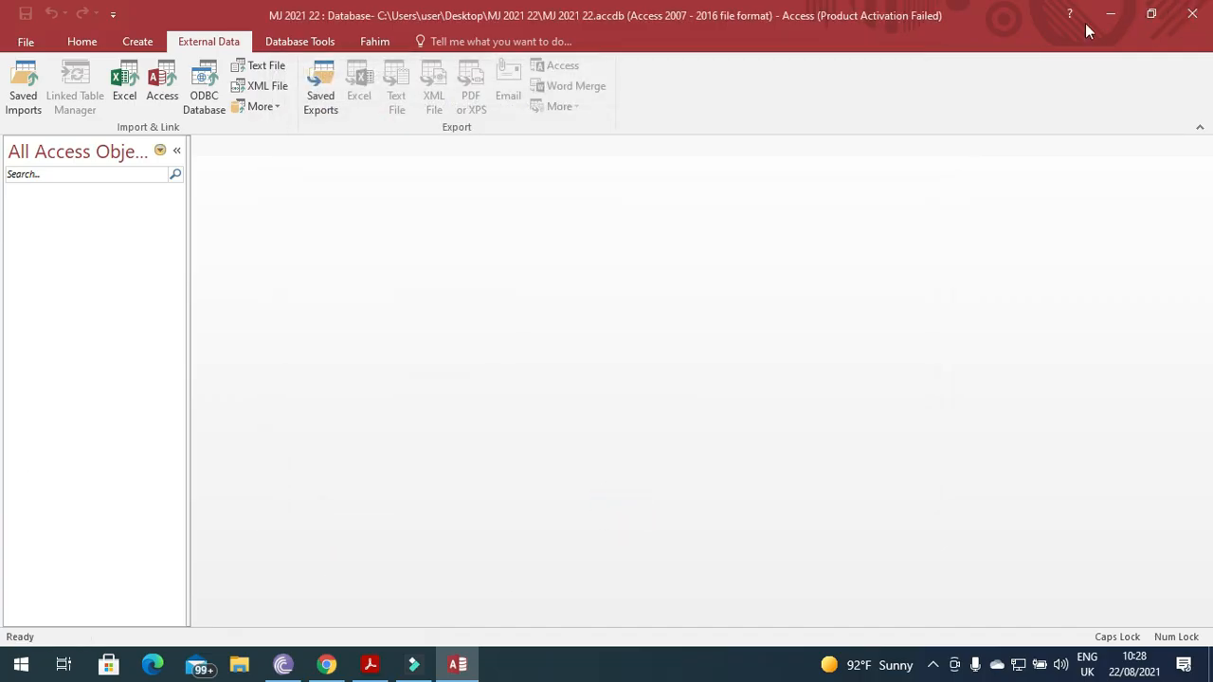
{"action": "left_click", "coordinate": [1111, 23]}
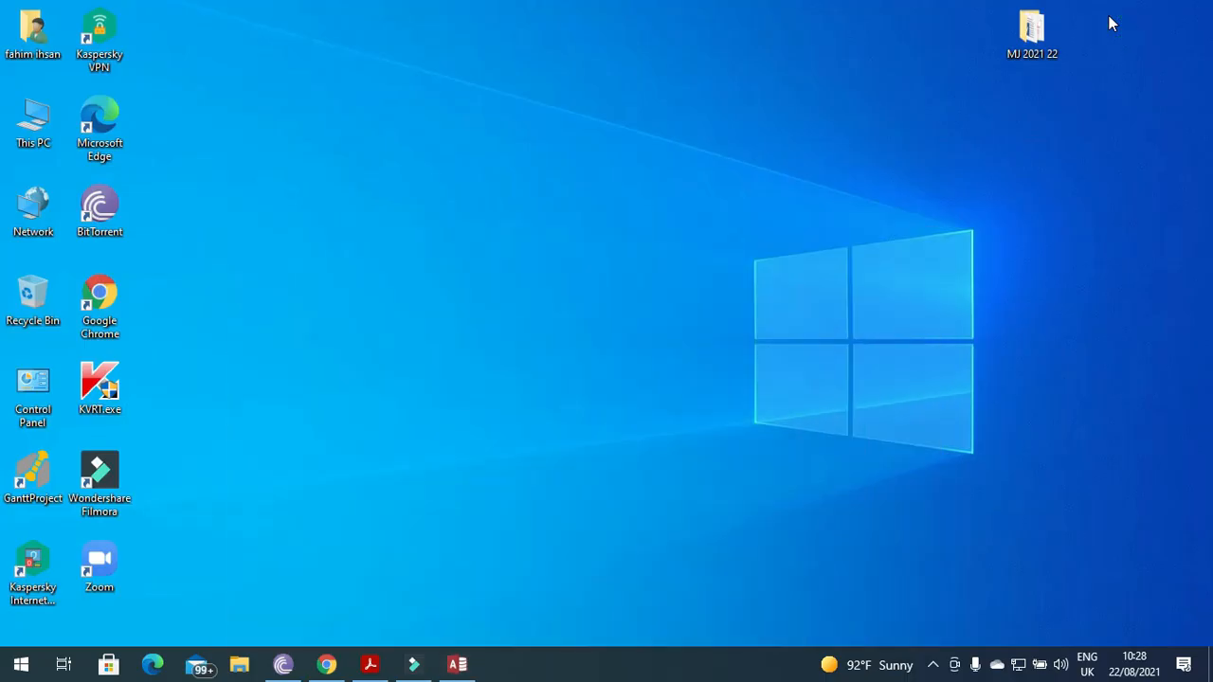
Copy and paste J2122DUATHLON.csv to make a duplicate in the MJ 2021 22 folder.
{"action": "double_click", "coordinate": [1042, 36]}
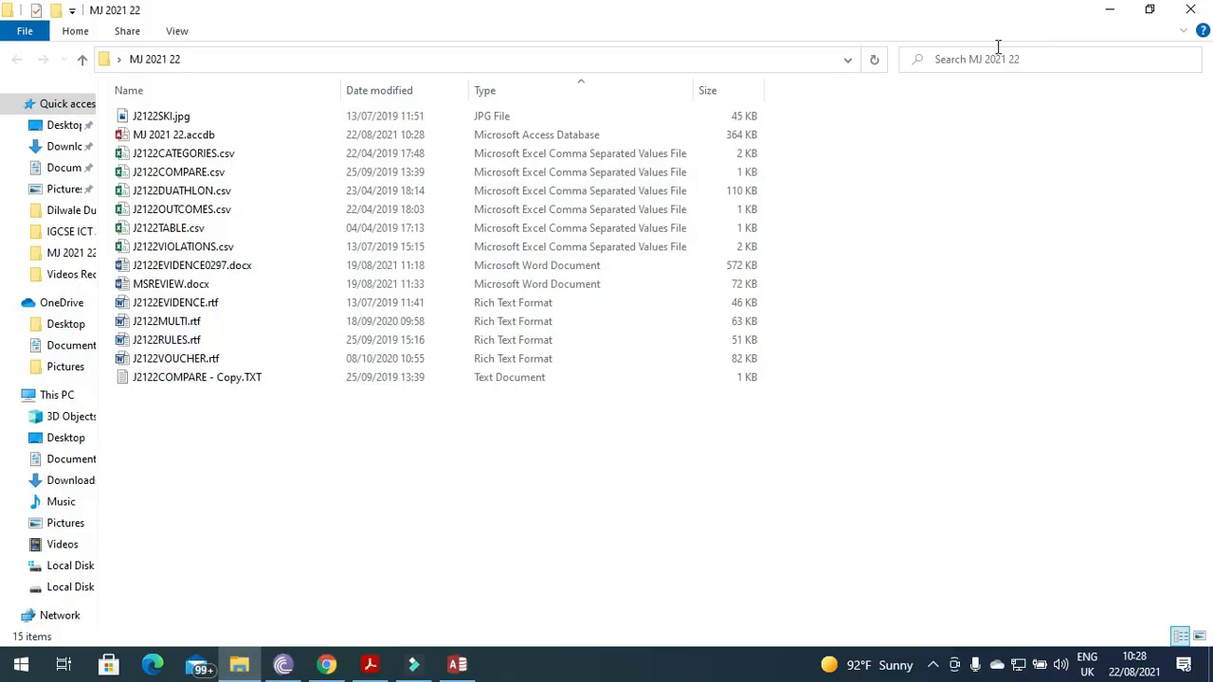
{"action": "double_click", "coordinate": [160, 196]}
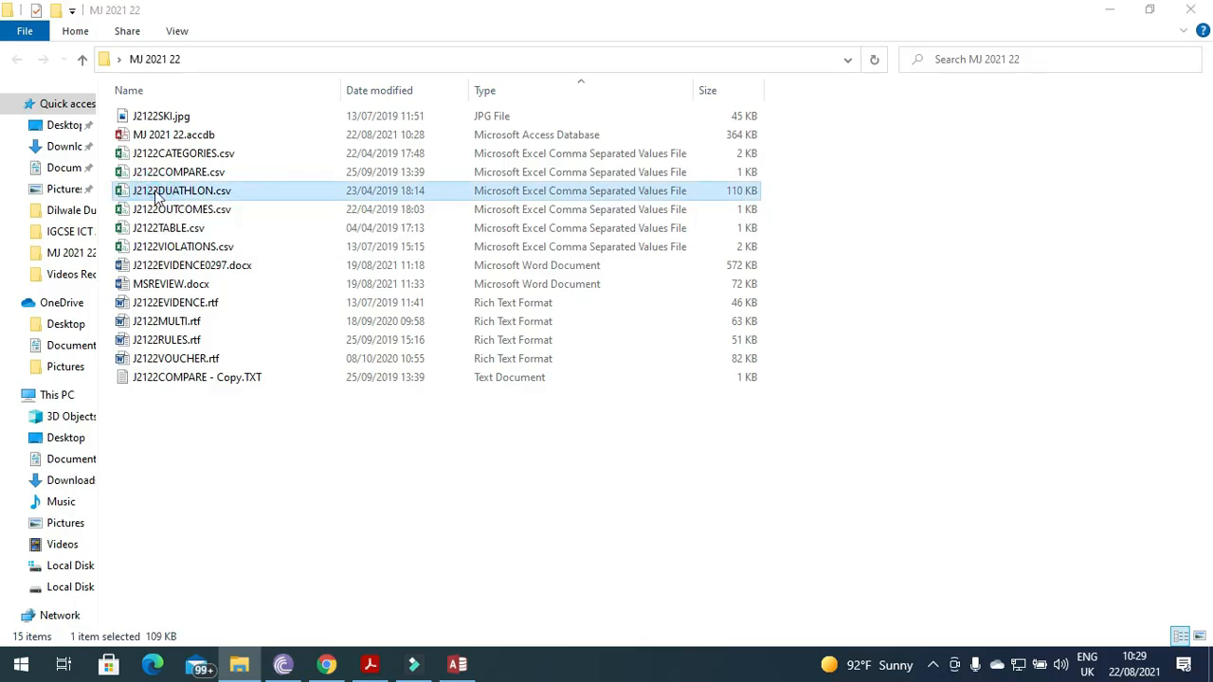
{"action": "right_click", "coordinate": [154, 191]}
{"action": "left_click", "coordinate": [220, 549]}
{"action": "right_click", "coordinate": [271, 522]}
{"action": "left_click", "coordinate": [313, 406]}
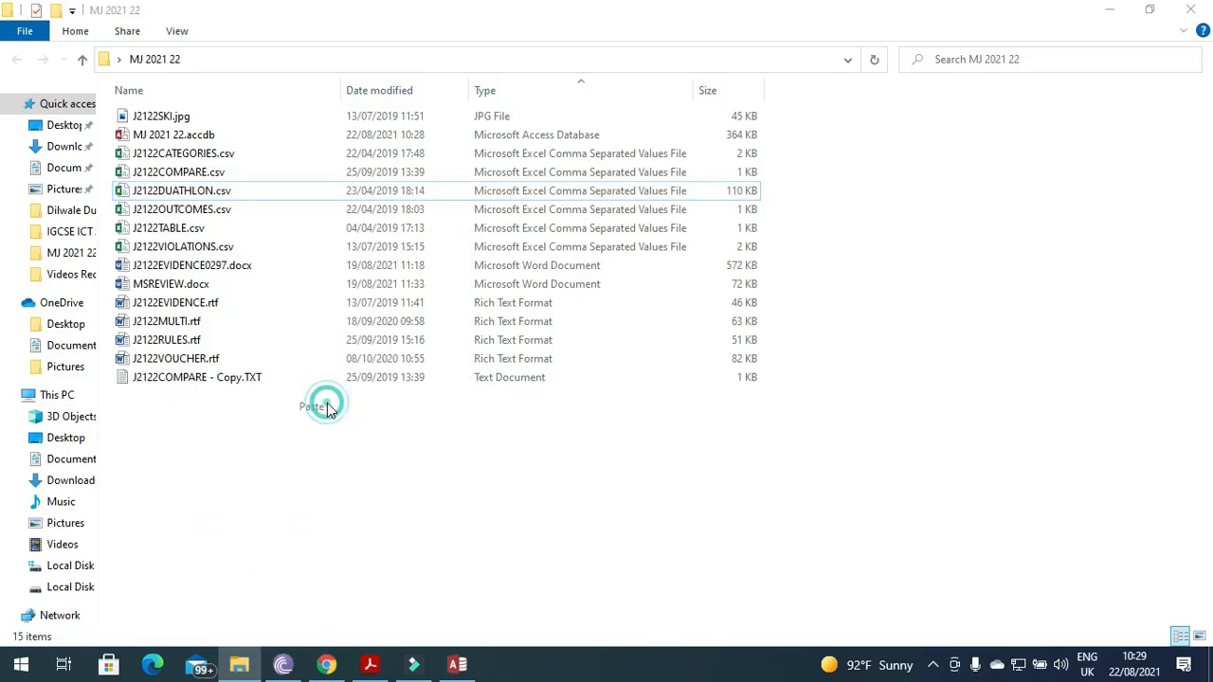
Rename the duplicate's extension to .TXT, giving J2122DUATHLON - Copy.TXT.
{"action": "right_click", "coordinate": [249, 199]}
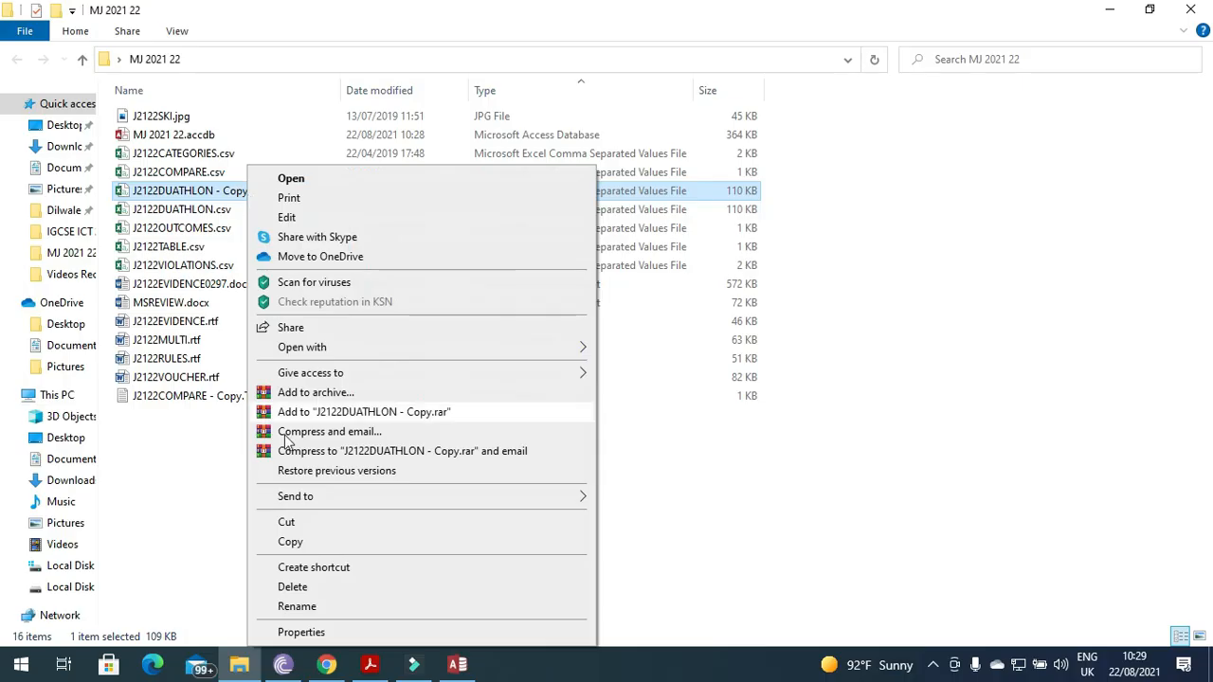
{"action": "left_click", "coordinate": [301, 607]}
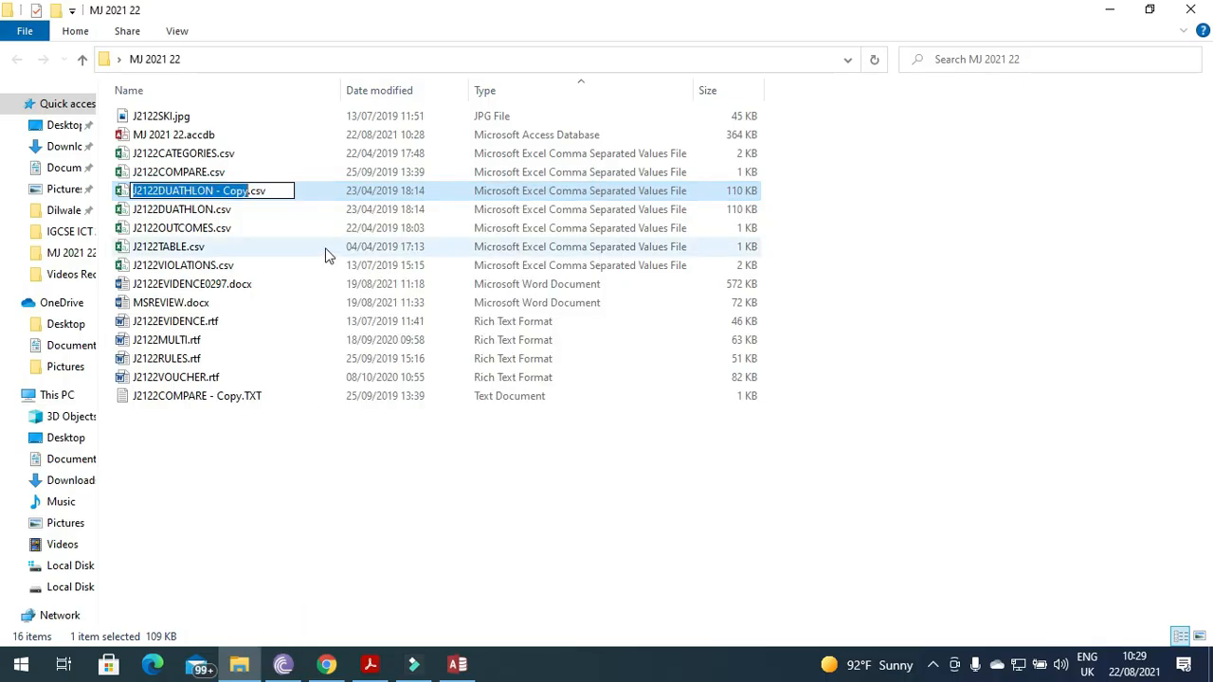
{"action": "left_click", "coordinate": [285, 191]}
{"action": "key", "text": "BackSpace"}
{"action": "key", "text": "BackSpace"}
{"action": "type", "text": "TXT"}
{"action": "key", "text": "Return"}
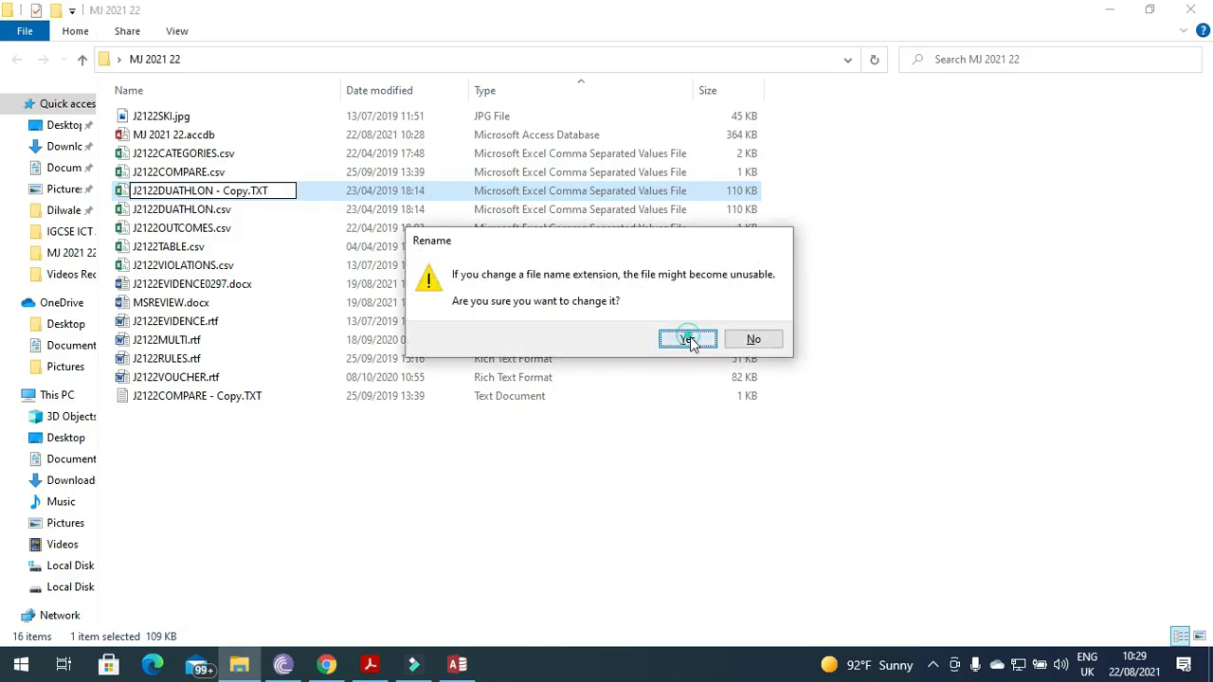
{"action": "left_click", "coordinate": [688, 347]}
{"action": "left_click", "coordinate": [22, 668]}
Launch Excel 2016 and open J2122DUATHLON - Copy.TXT from MJ 2021 22, listing all file types.
{"action": "type", "text": "exce"}
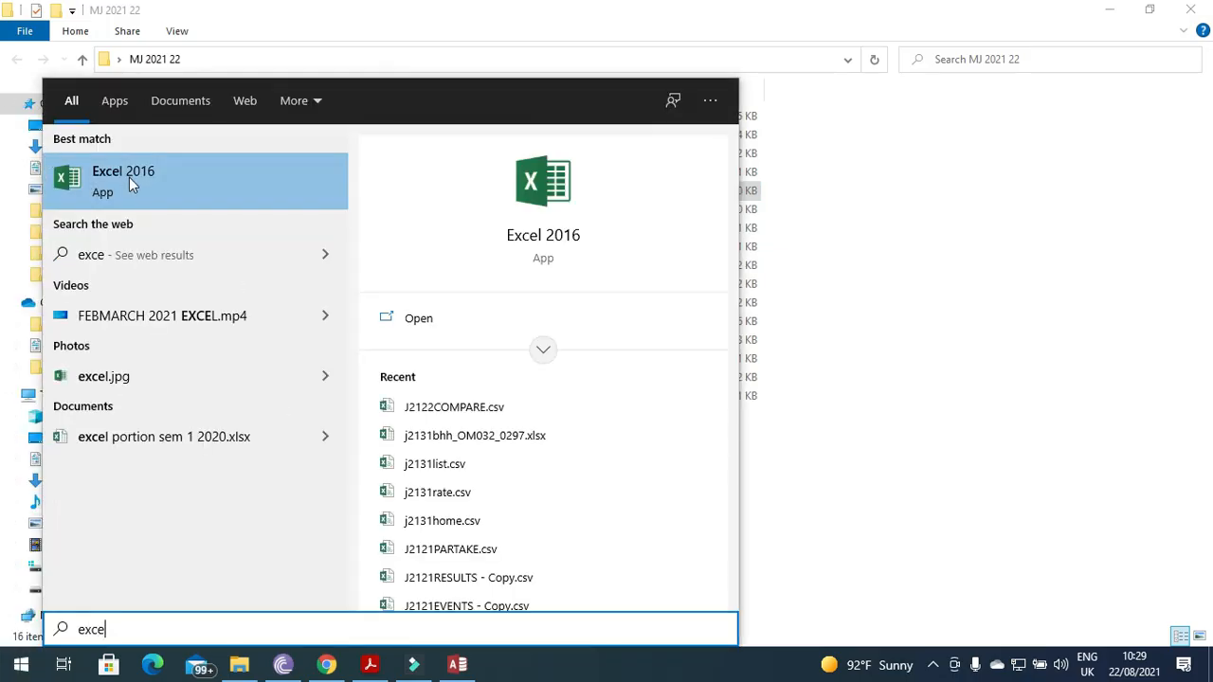
{"action": "left_click", "coordinate": [129, 177]}
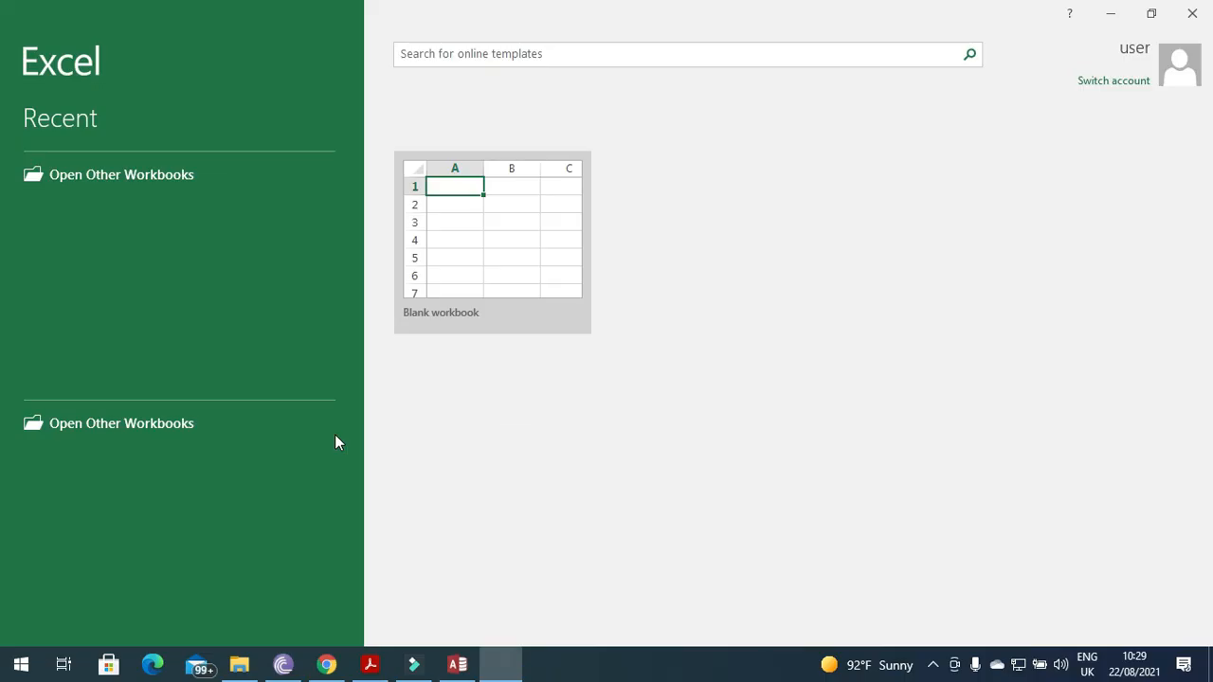
{"action": "left_click", "coordinate": [783, 505]}
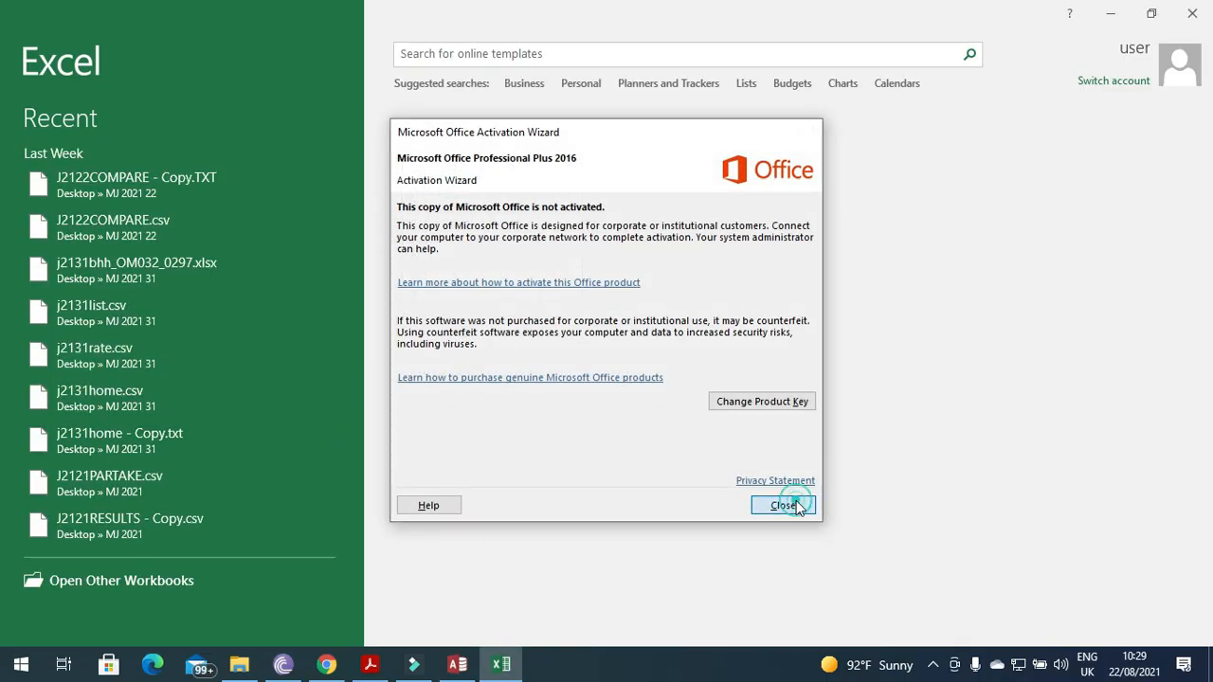
{"action": "left_click", "coordinate": [115, 580]}
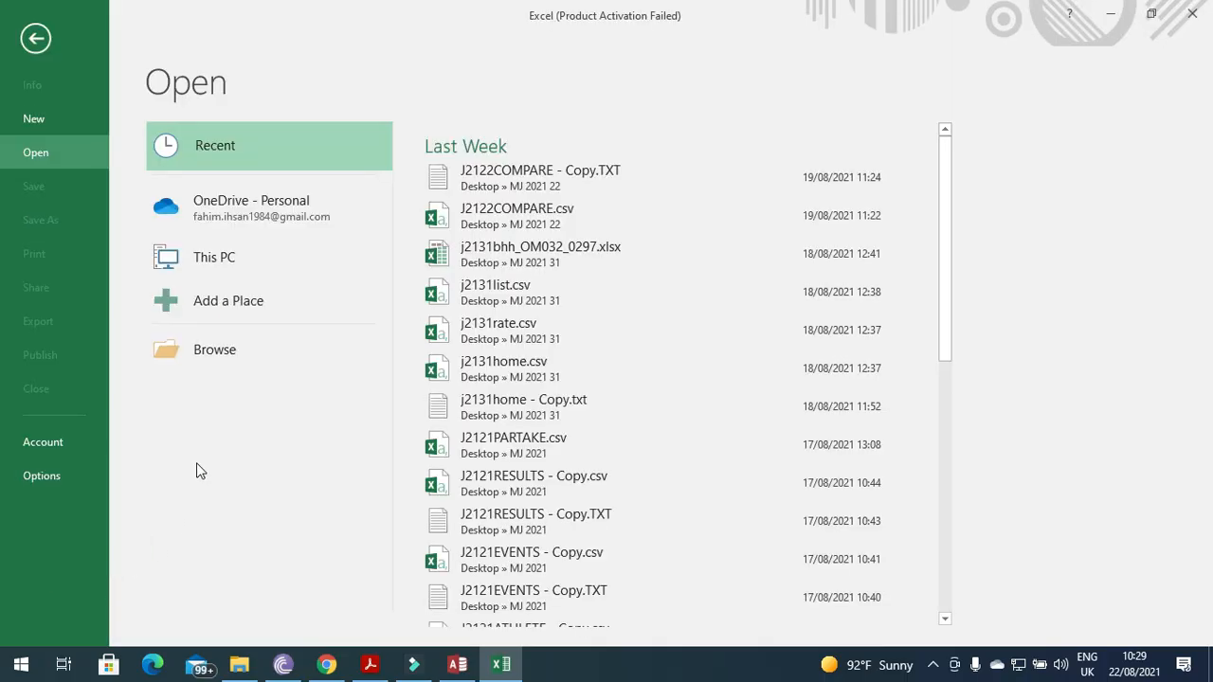
{"action": "left_click", "coordinate": [227, 356]}
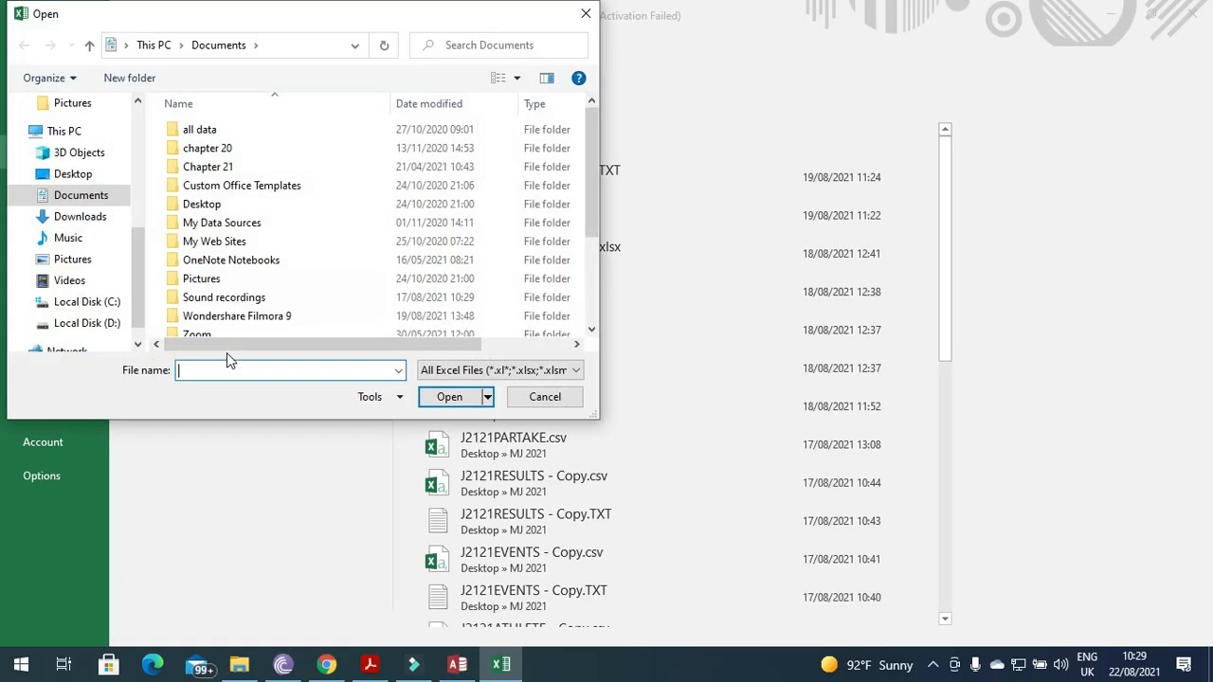
{"action": "left_click", "coordinate": [66, 176]}
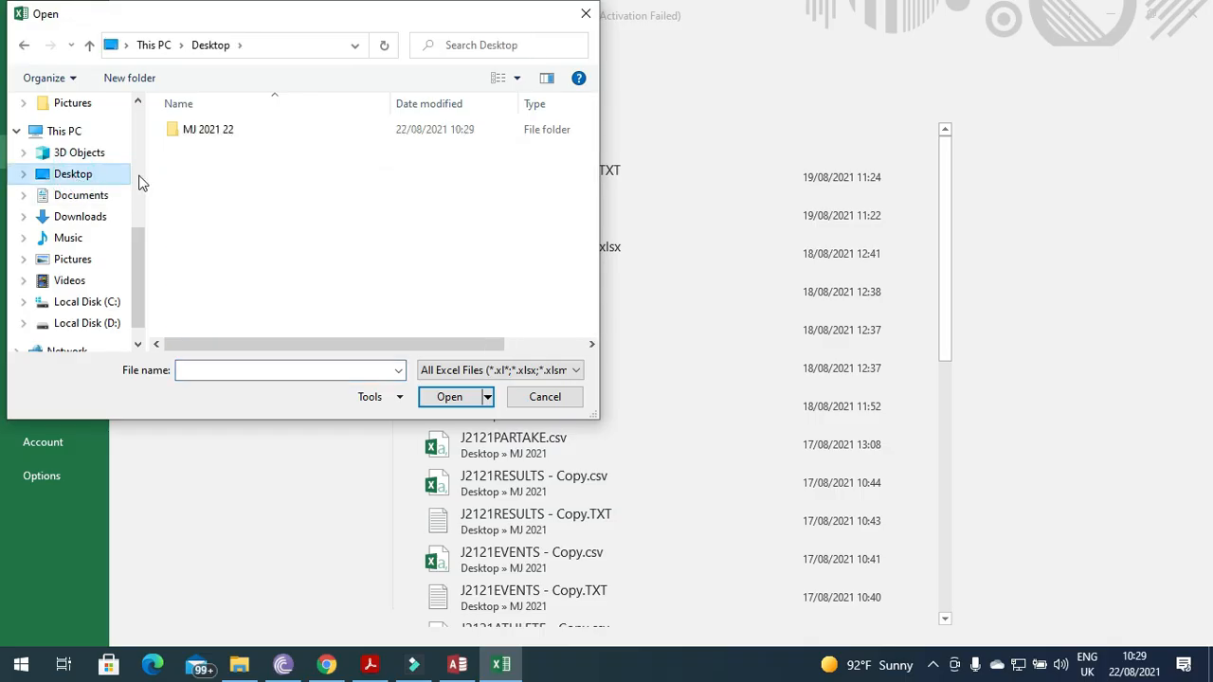
{"action": "double_click", "coordinate": [220, 133]}
{"action": "left_click", "coordinate": [491, 371]}
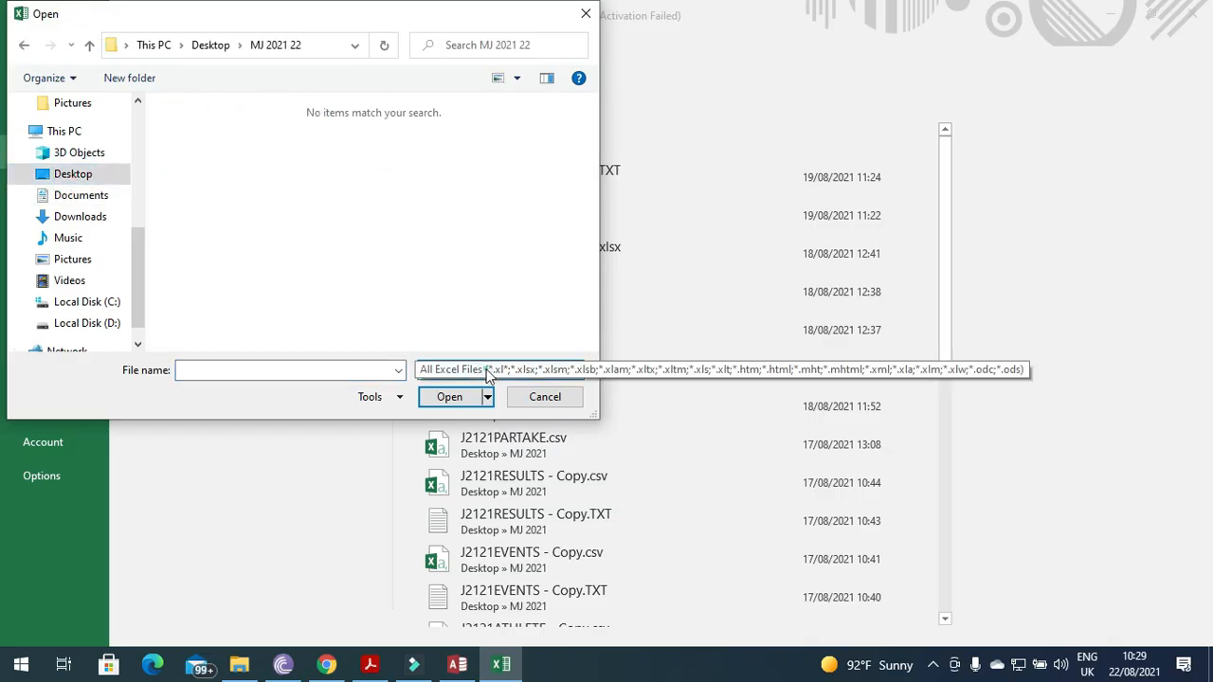
{"action": "left_click", "coordinate": [449, 388]}
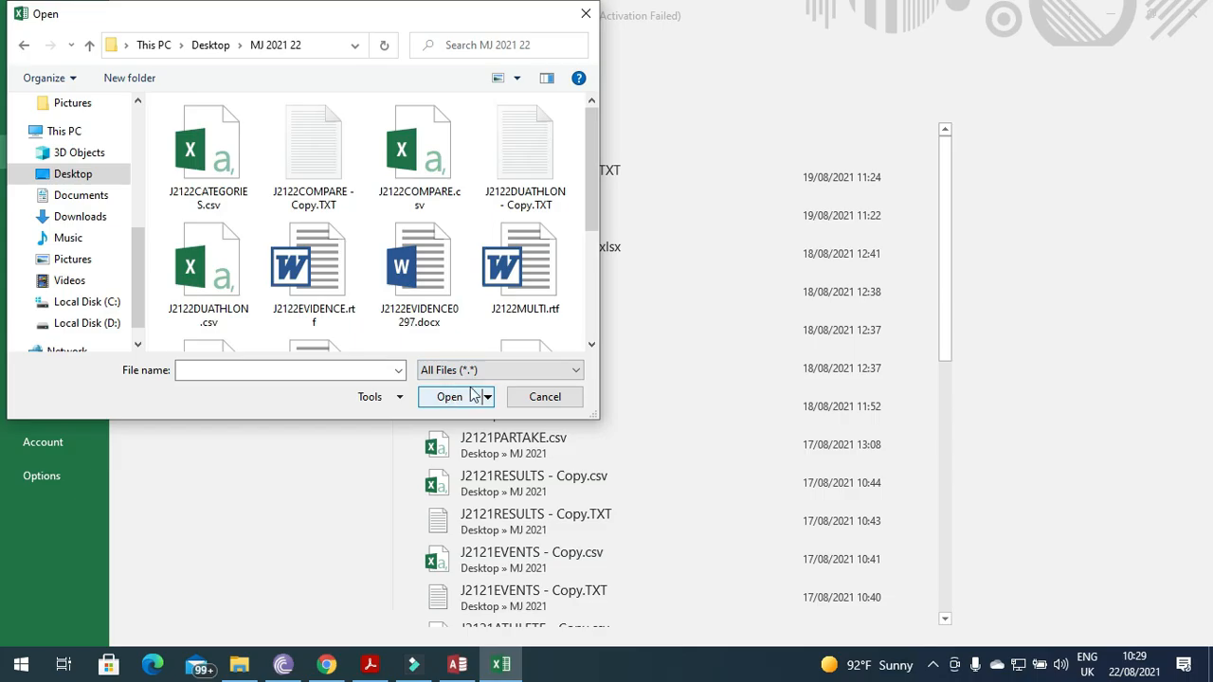
{"action": "left_click", "coordinate": [526, 157]}
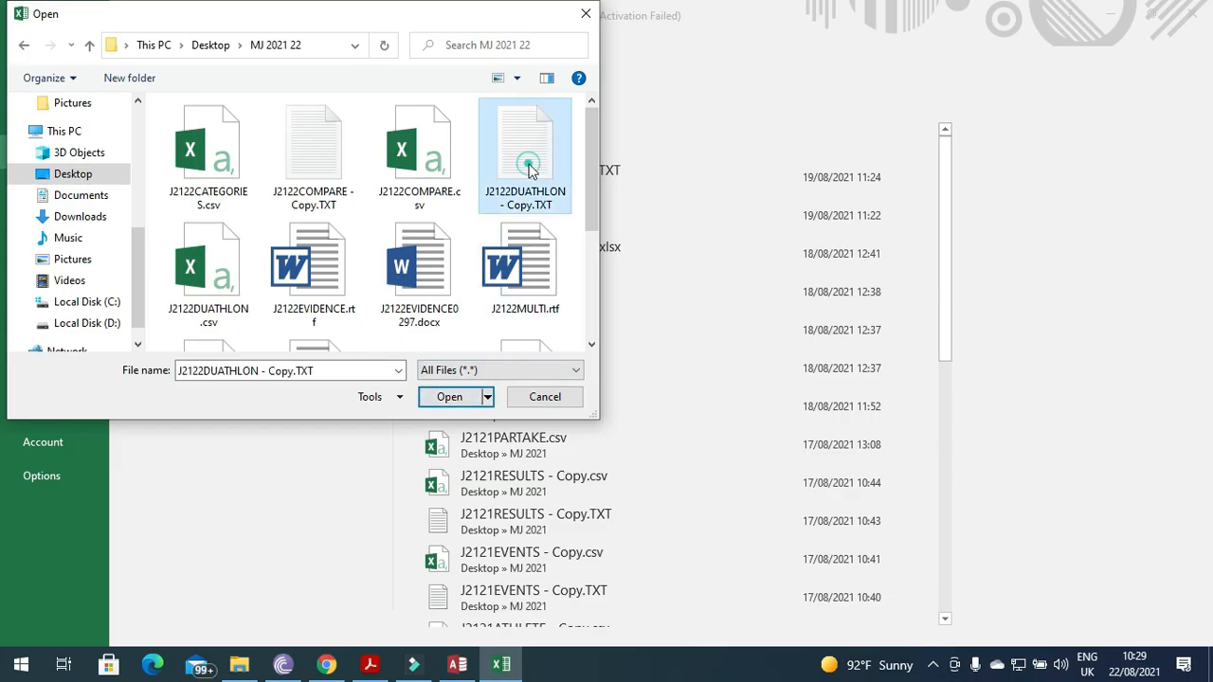
{"action": "left_click", "coordinate": [450, 397]}
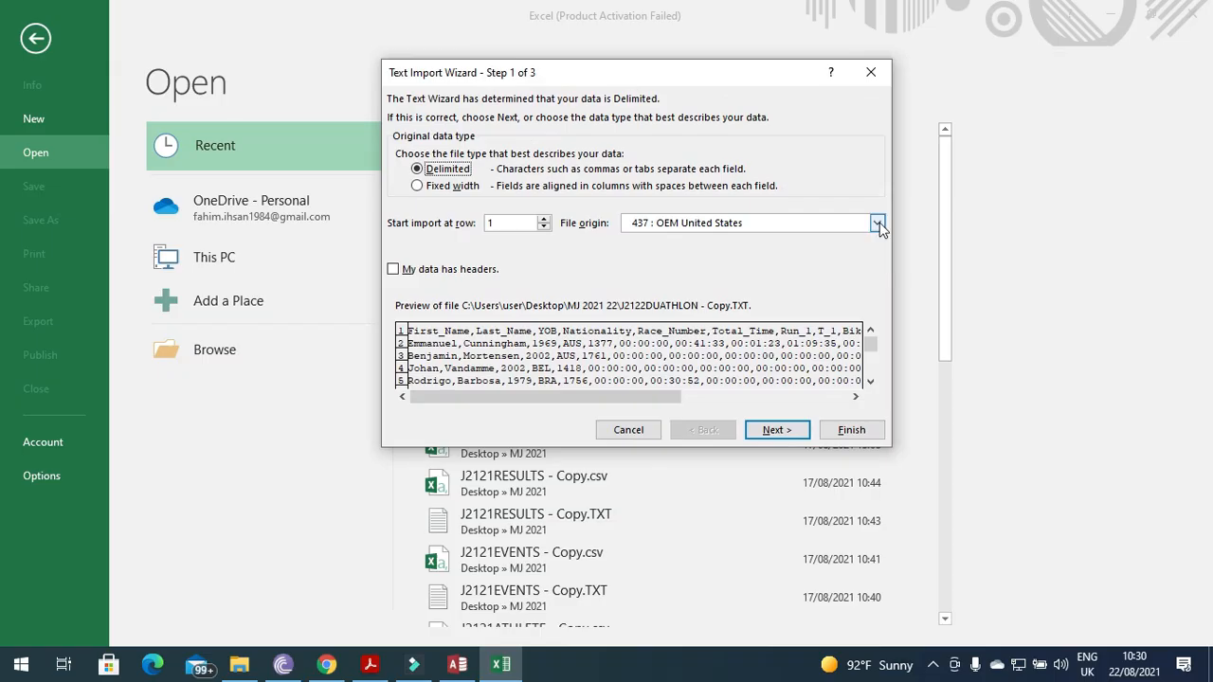
Import the text with 1252 Western European (Windows) origin, splitting on semicolon and comma delimiters.
{"action": "left_click", "coordinate": [878, 223]}
{"action": "left_click_drag", "start_coordinate": [880, 274], "coordinate": [877, 280]}
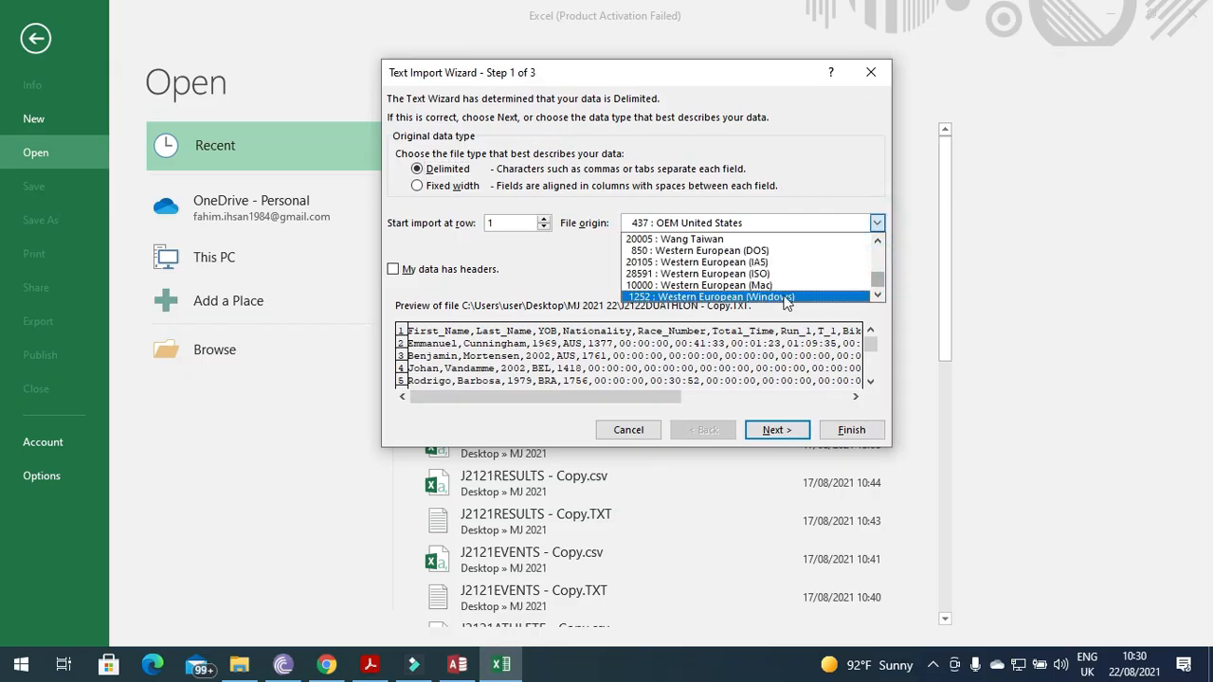
{"action": "left_click", "coordinate": [772, 297]}
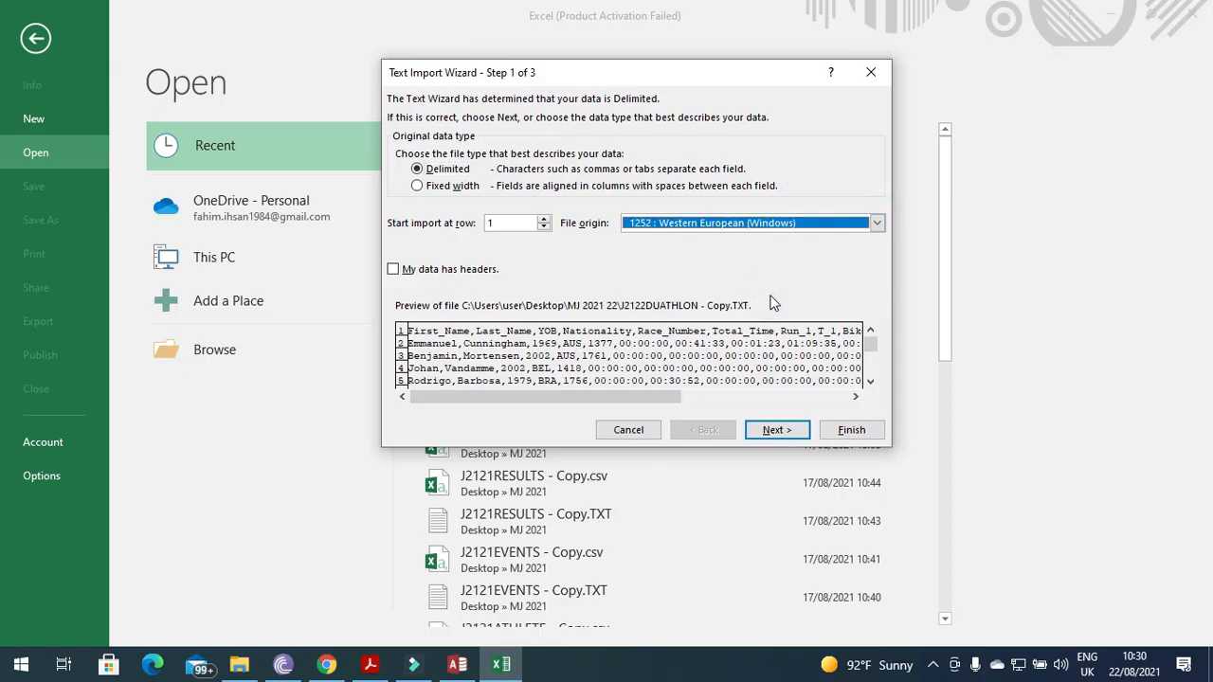
{"action": "left_click", "coordinate": [778, 430]}
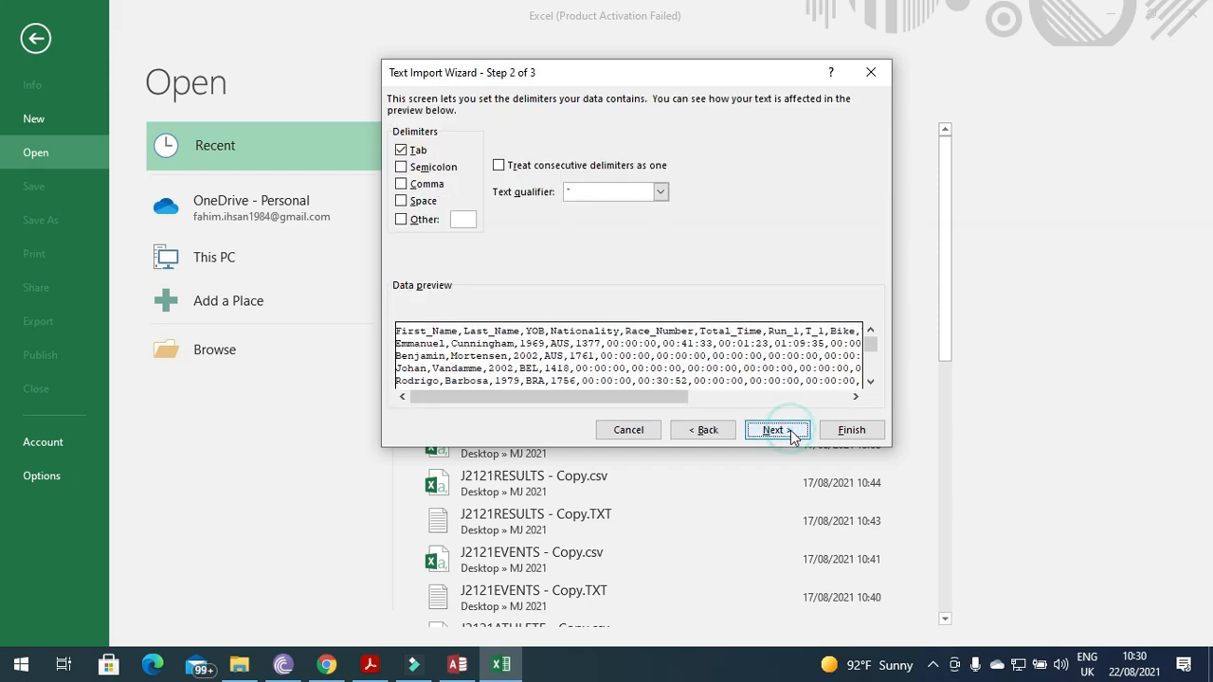
{"action": "left_click", "coordinate": [403, 170]}
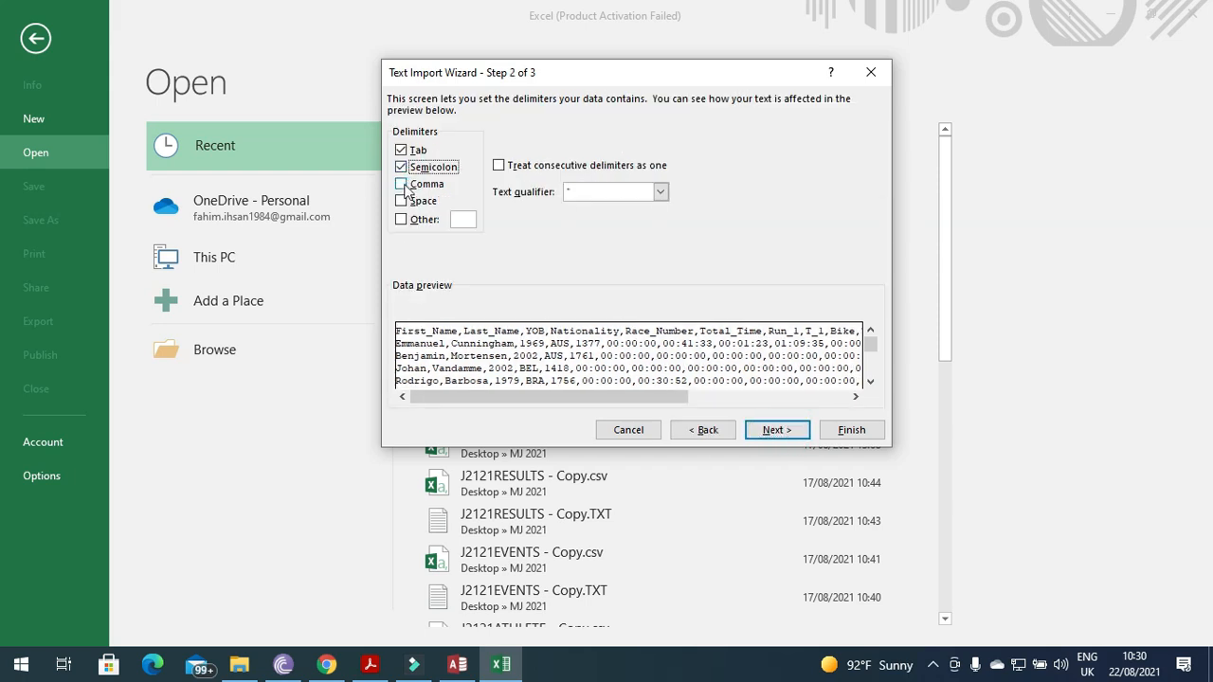
{"action": "left_click", "coordinate": [405, 185]}
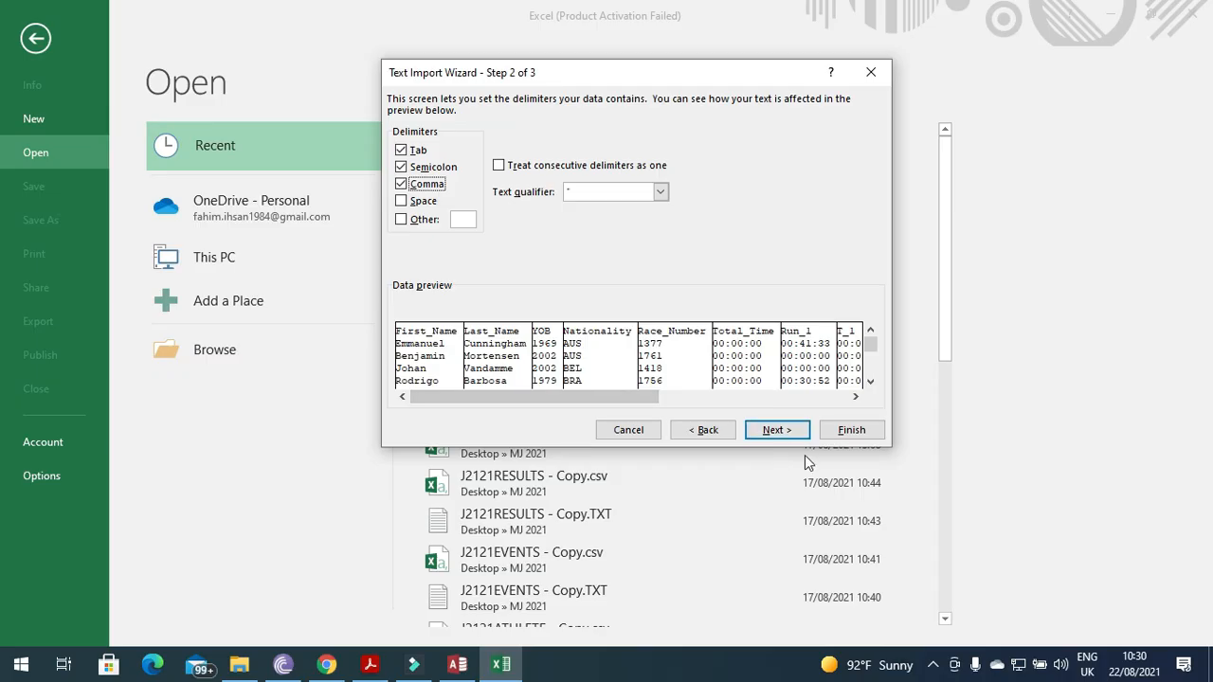
{"action": "left_click", "coordinate": [777, 431]}
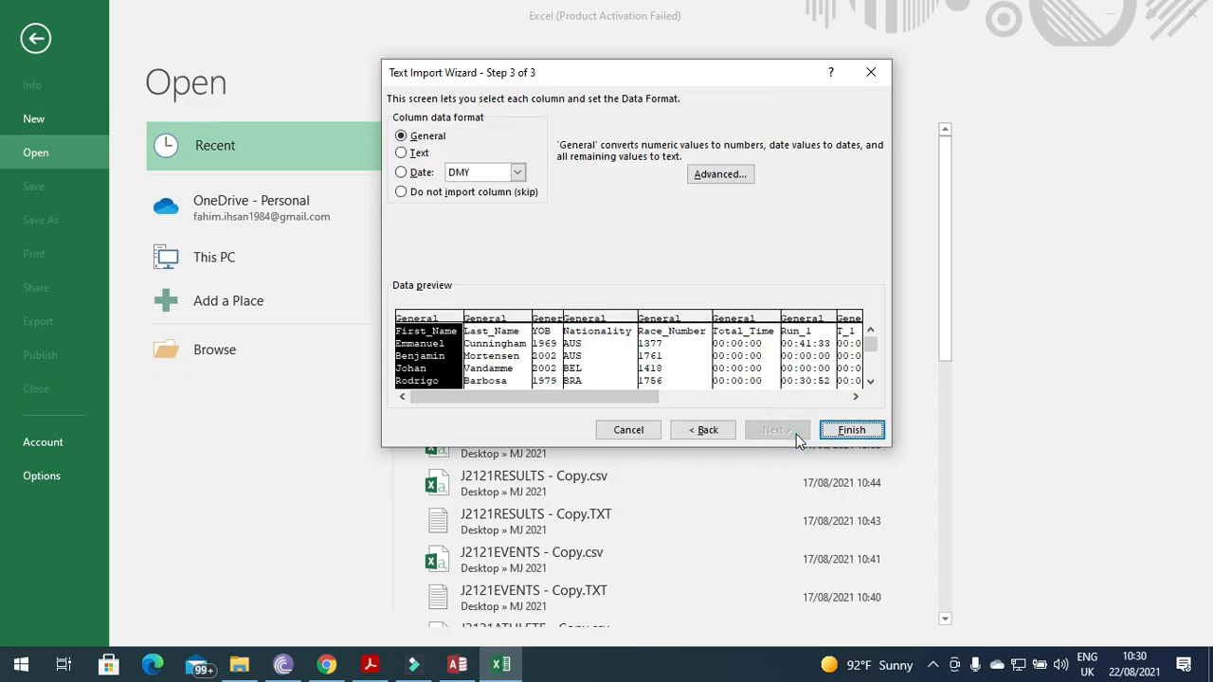
{"action": "left_click", "coordinate": [840, 429]}
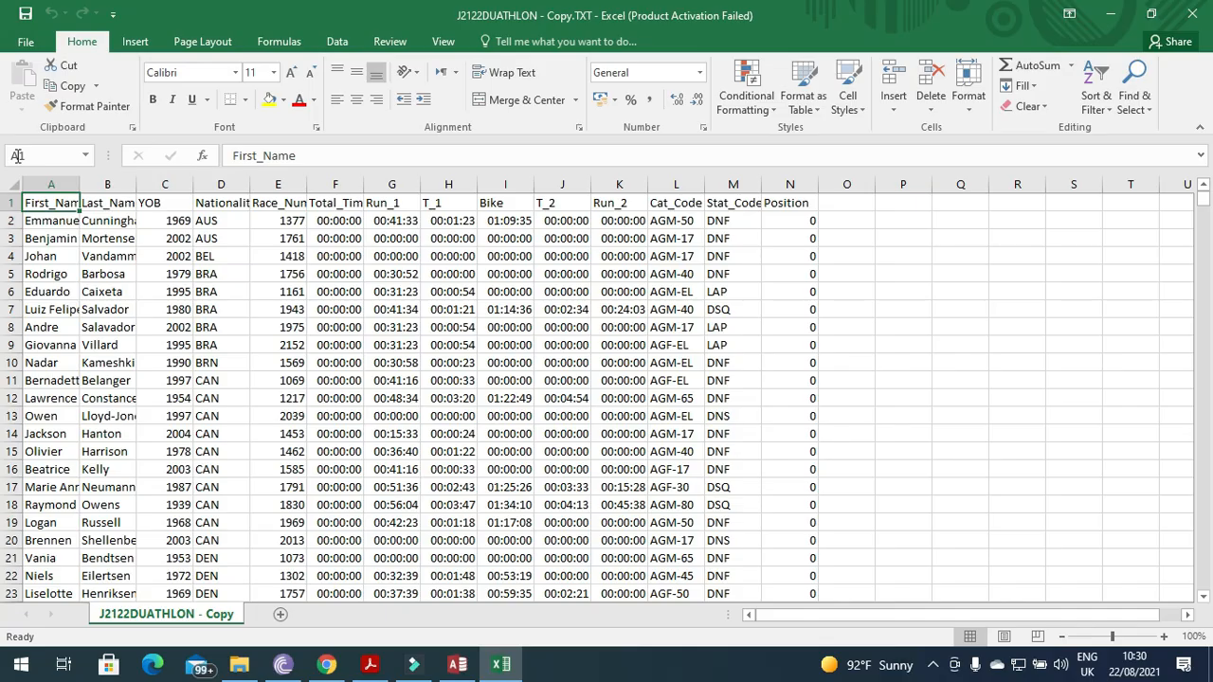
In Save As, change the file name's extension and choose CSV (Comma delimited) as the type.
{"action": "left_click", "coordinate": [29, 41]}
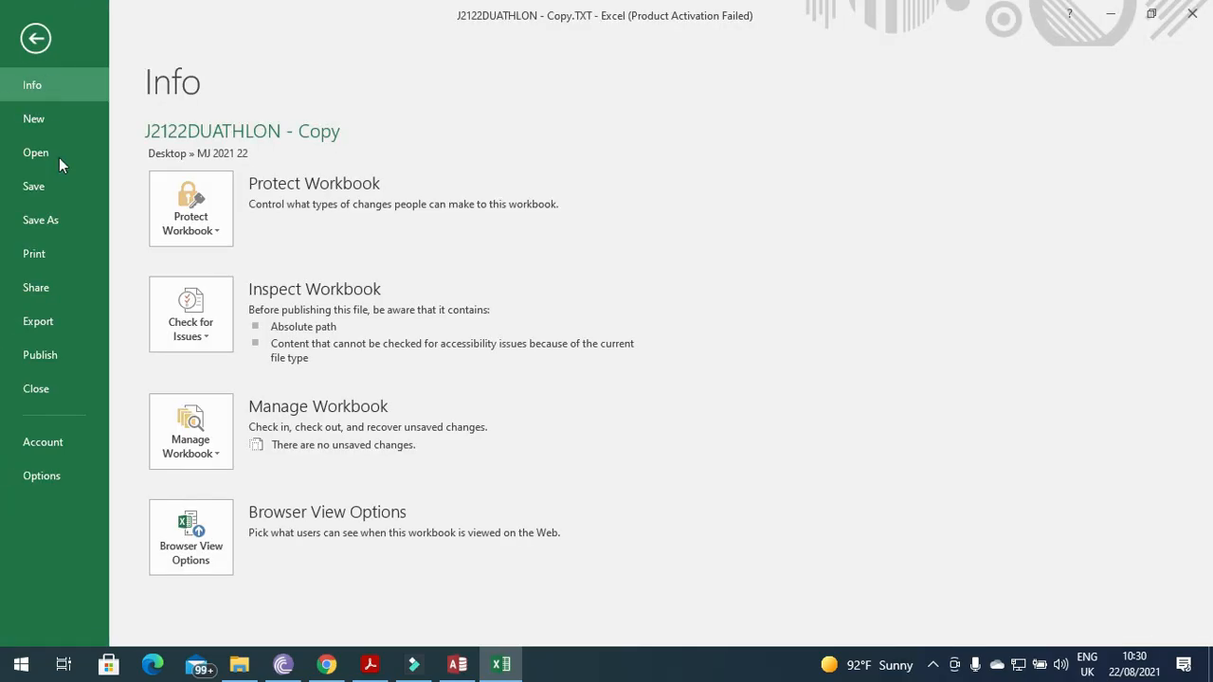
{"action": "left_click", "coordinate": [65, 227]}
{"action": "left_click", "coordinate": [219, 303]}
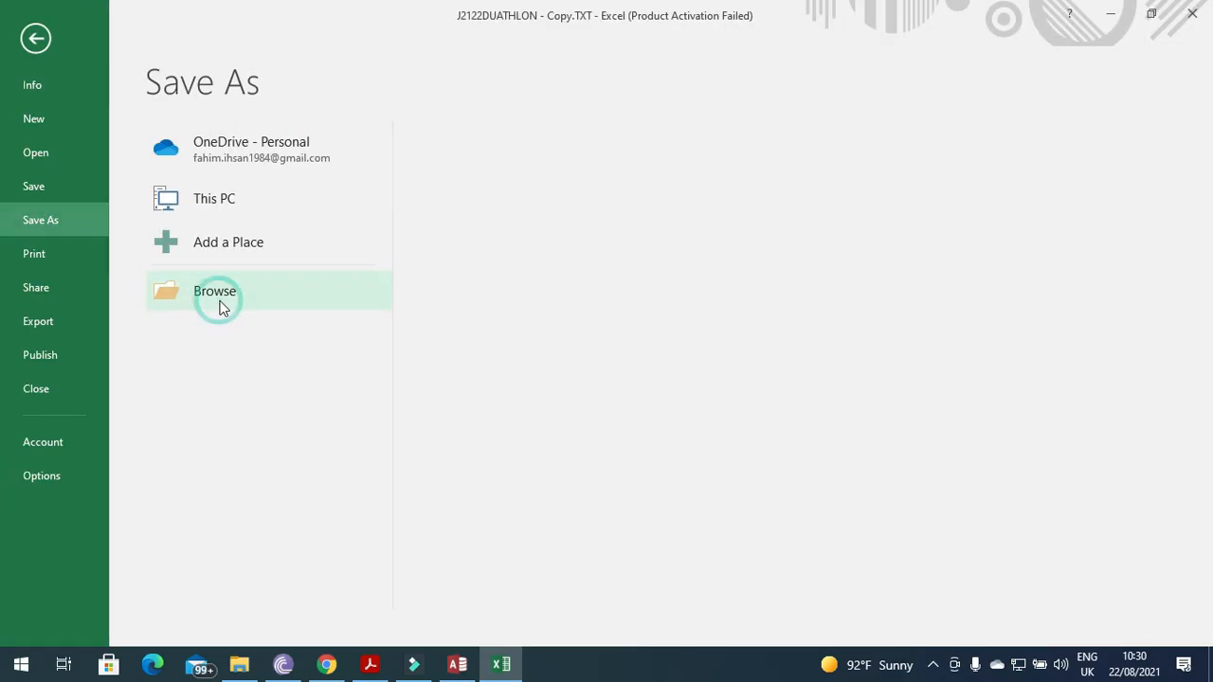
{"action": "left_click", "coordinate": [266, 335]}
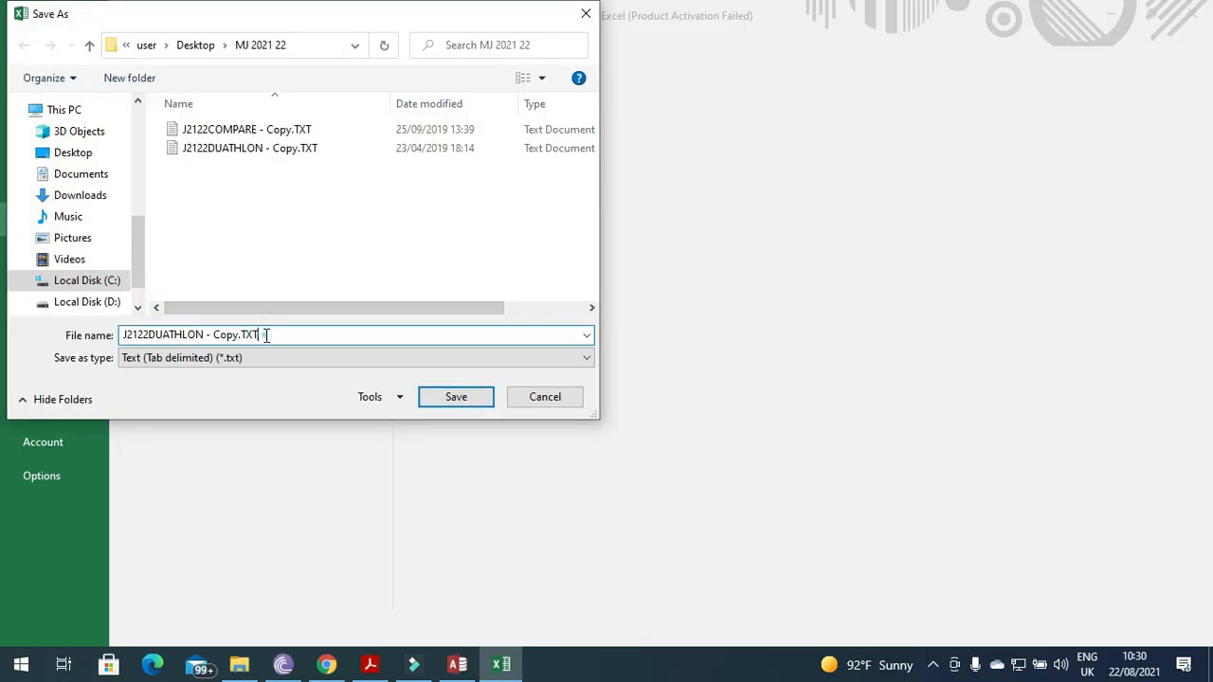
{"action": "key", "text": "BackSpace"}
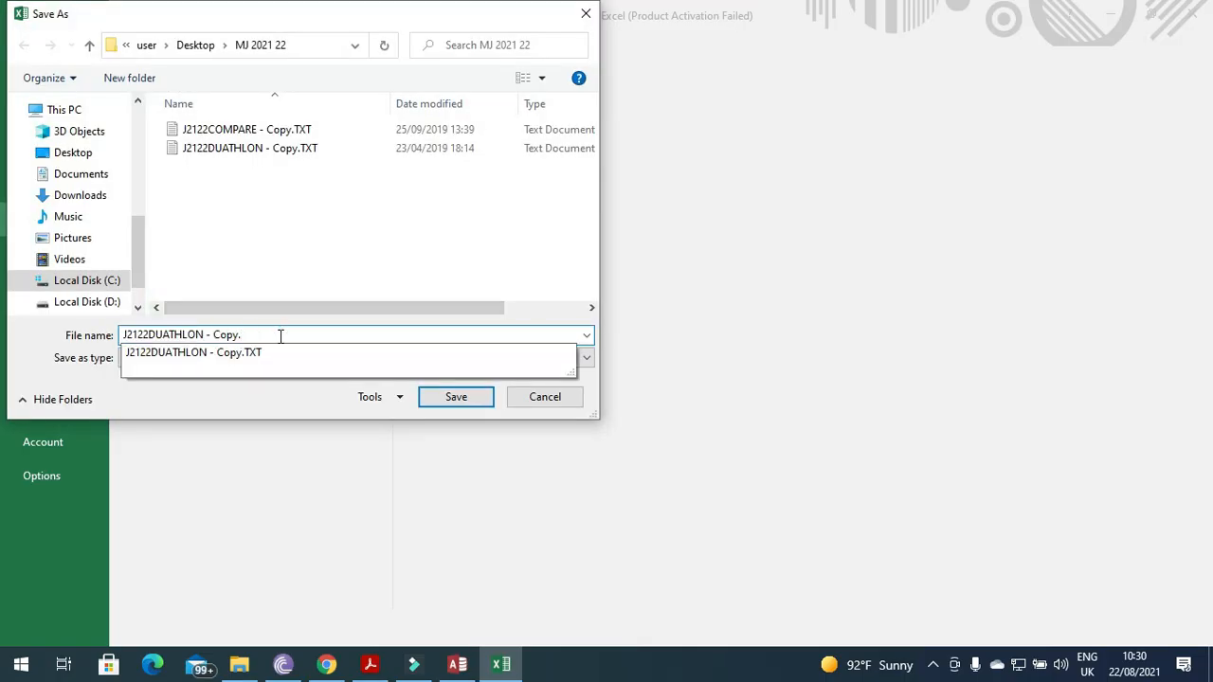
{"action": "type", "text": "csv"}
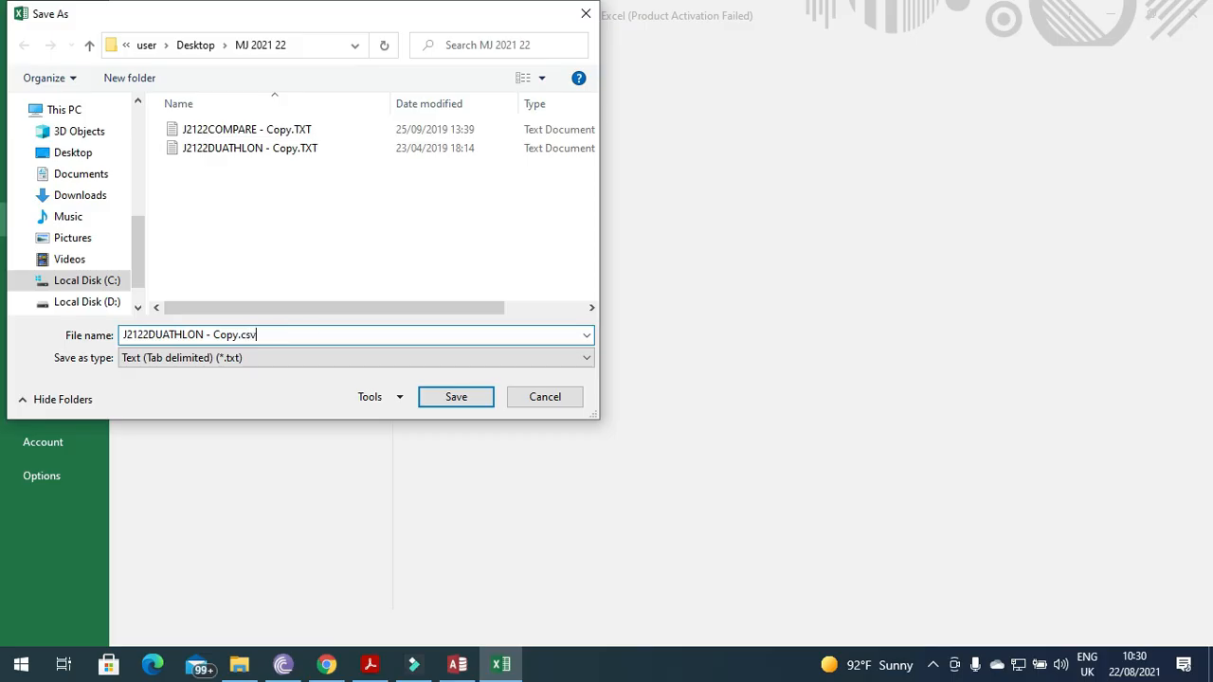
{"action": "left_click", "coordinate": [263, 358]}
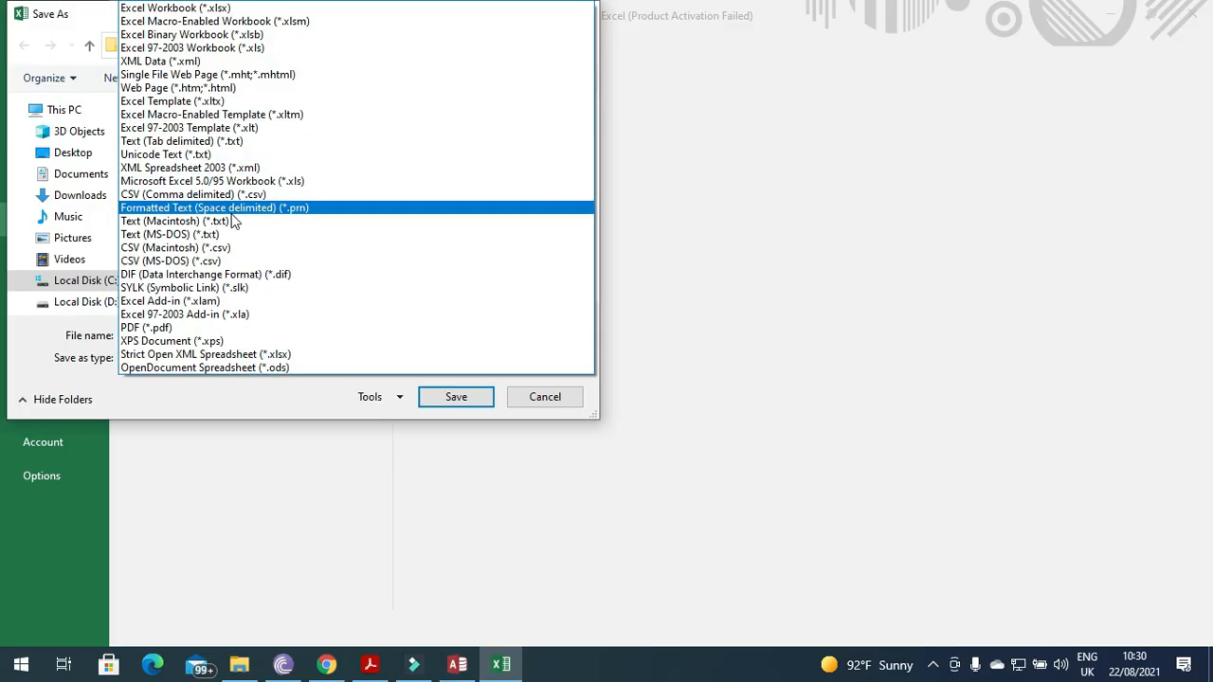
{"action": "left_click", "coordinate": [231, 194]}
Save as J2122DUATHLON - Copy.csv keeping CSV format, then close Excel without saving.
{"action": "left_click", "coordinate": [275, 331]}
{"action": "left_click", "coordinate": [285, 330]}
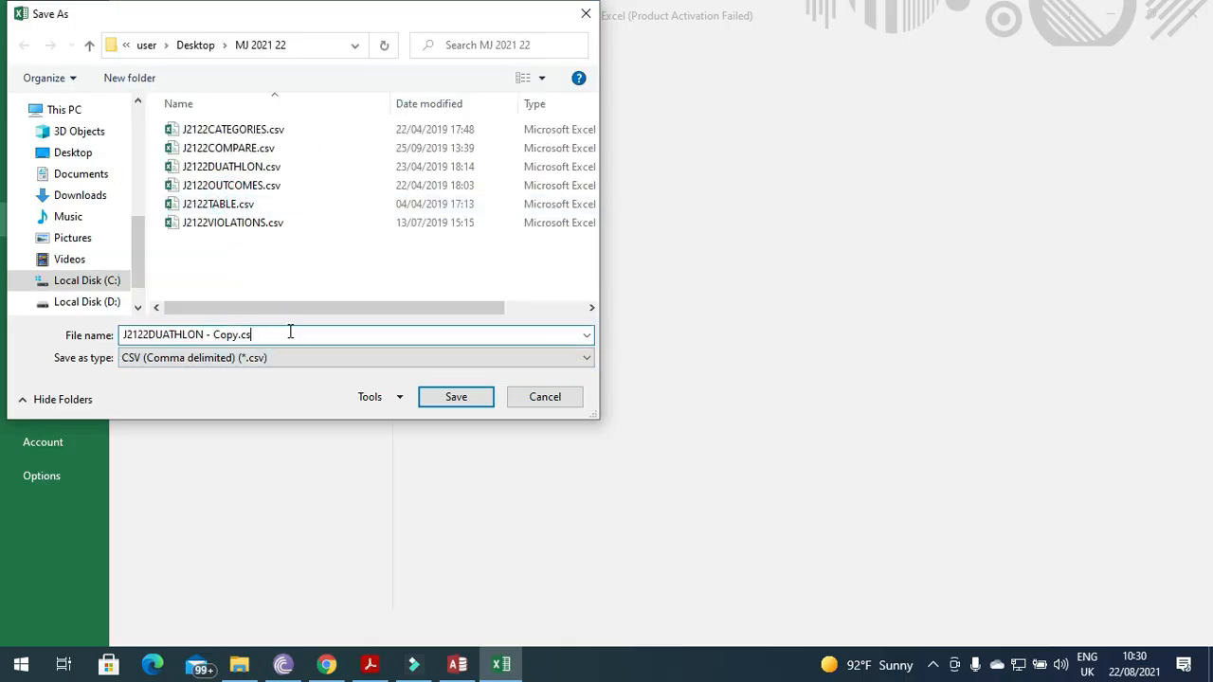
{"action": "key", "text": "BackSpace"}
{"action": "key", "text": "BackSpace"}
{"action": "left_click", "coordinate": [256, 276]}
{"action": "left_click", "coordinate": [456, 397]}
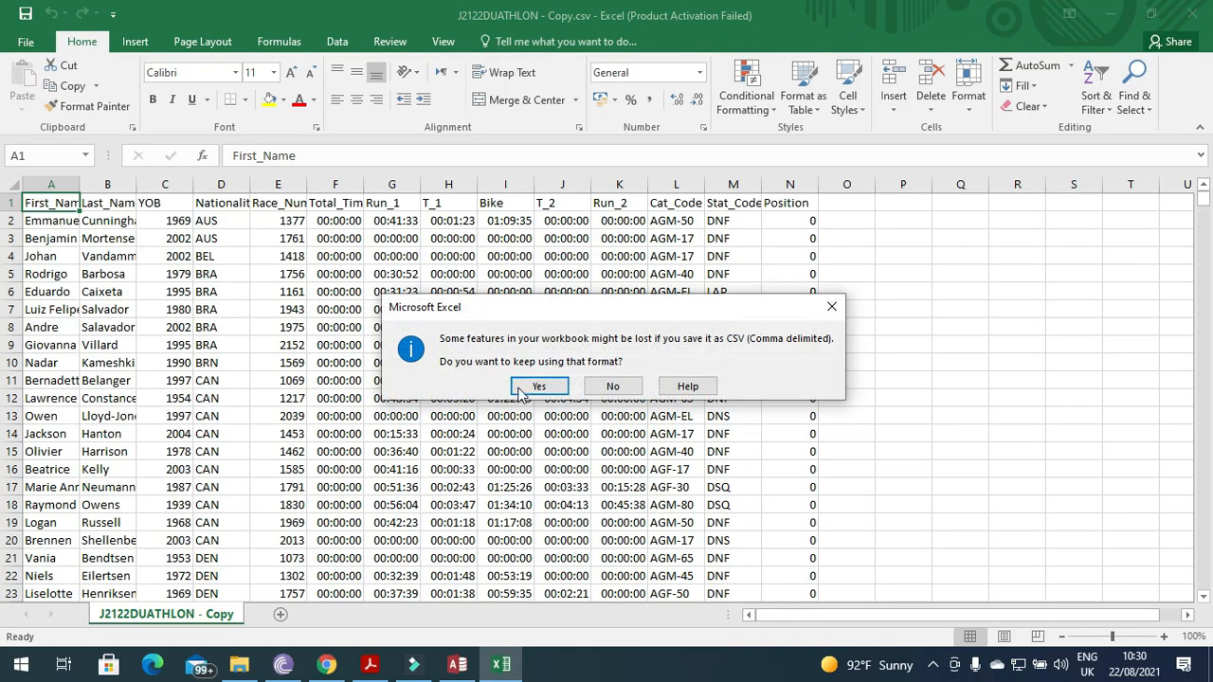
{"action": "left_click", "coordinate": [520, 389]}
{"action": "left_click", "coordinate": [1201, 16]}
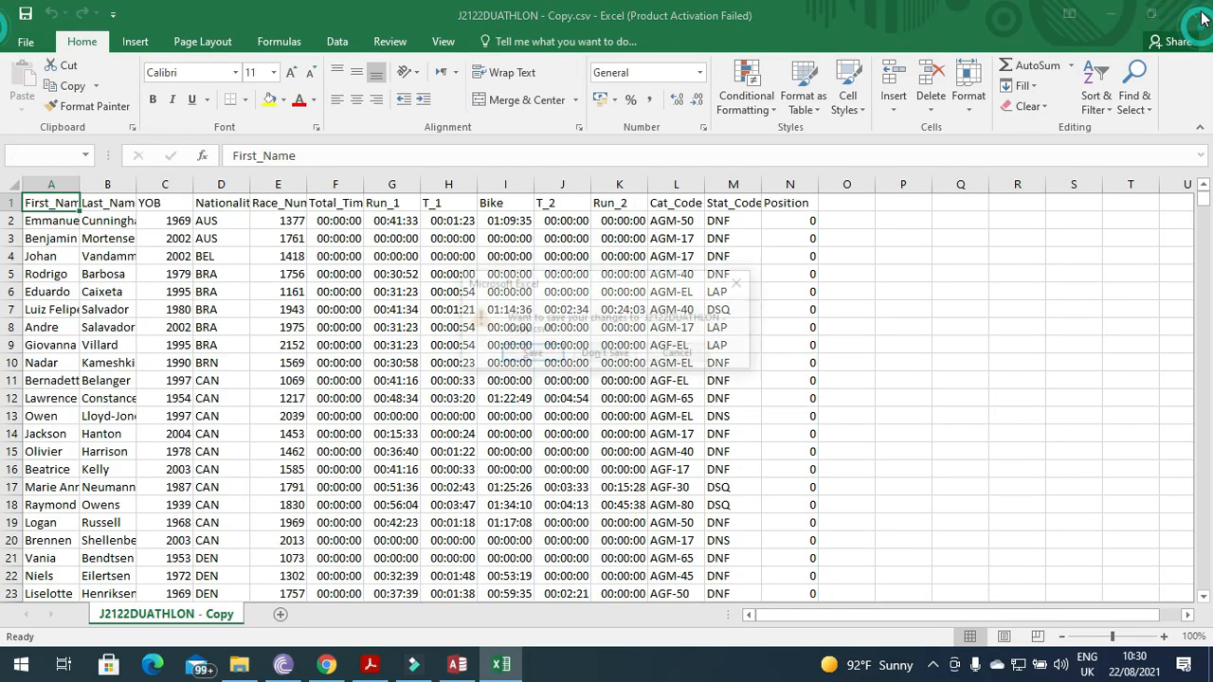
{"action": "left_click", "coordinate": [633, 356]}
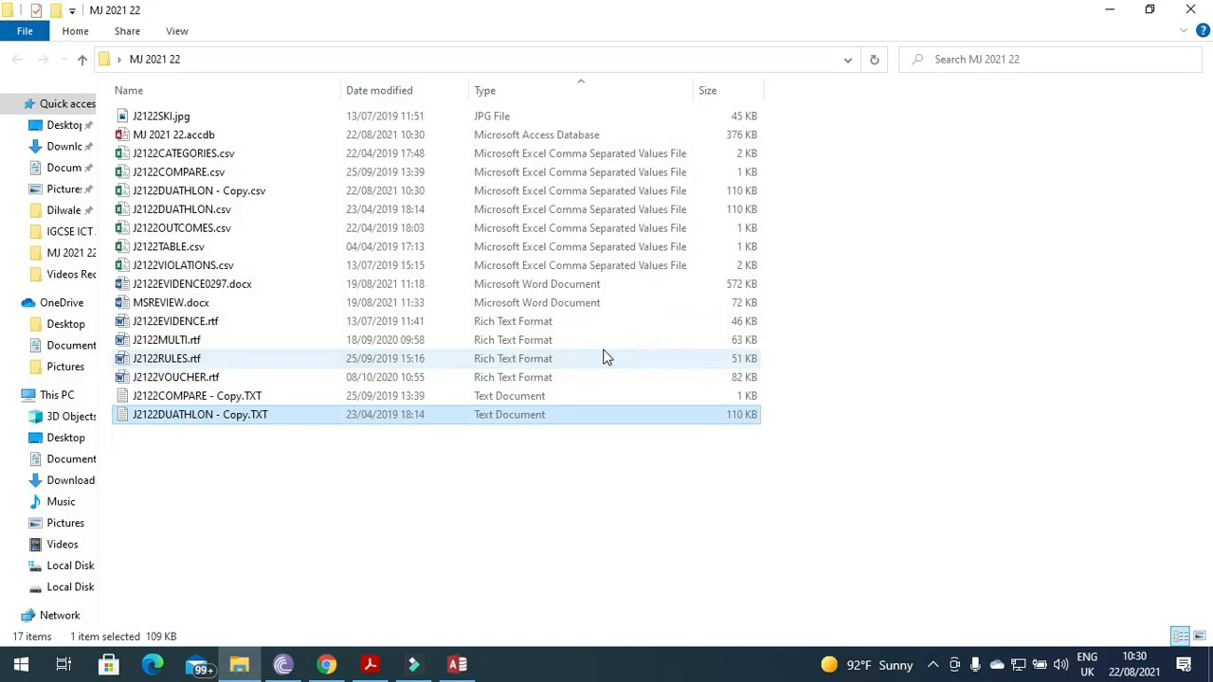
Start importing J2122DUATHLON - Copy.csv as a text file into a new Access table.
{"action": "left_click", "coordinate": [456, 664]}
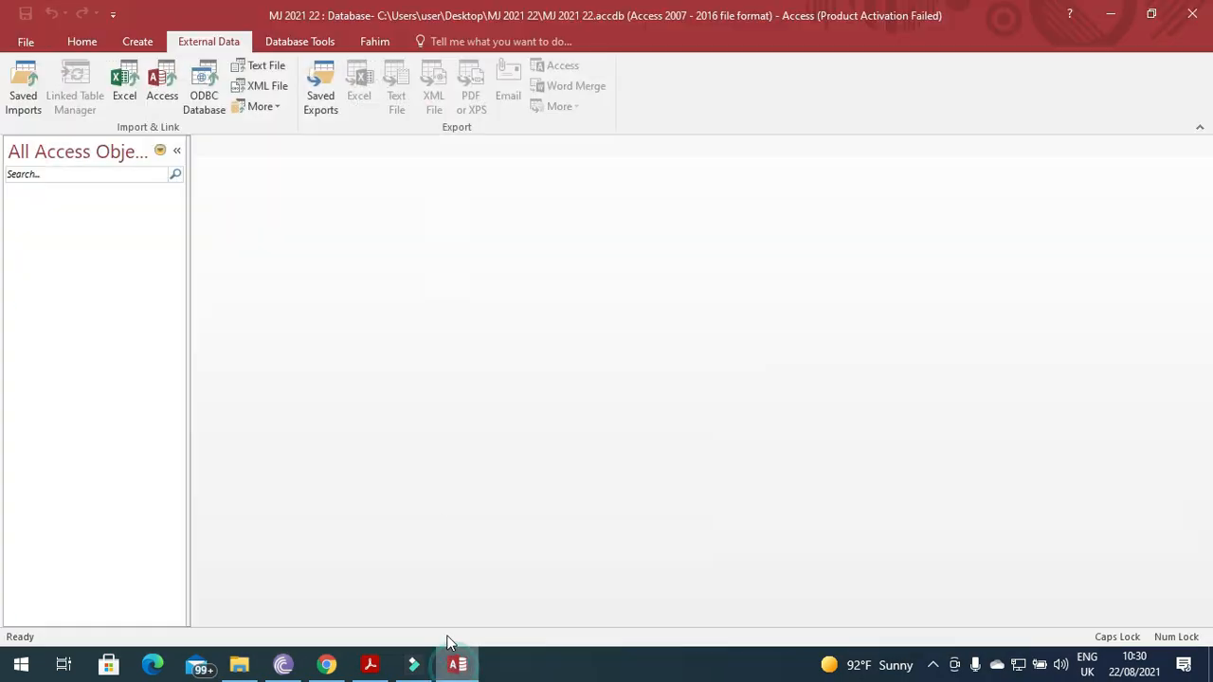
{"action": "left_click", "coordinate": [266, 70]}
{"action": "left_click", "coordinate": [887, 212]}
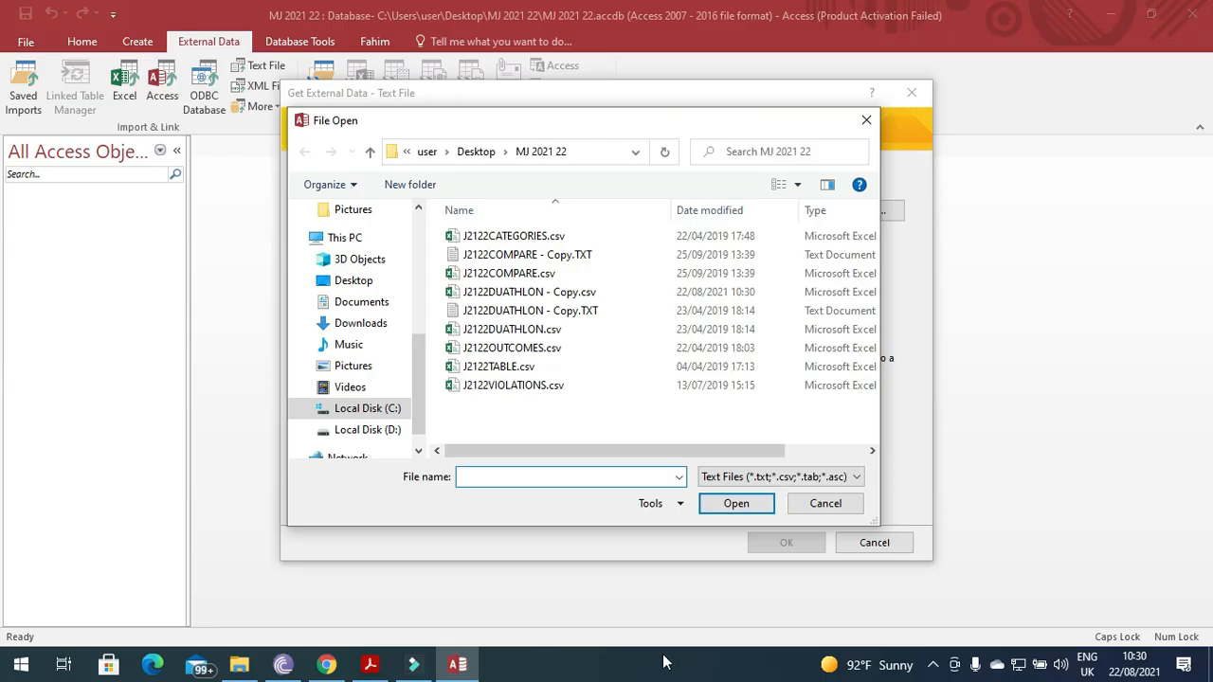
{"action": "left_click", "coordinate": [512, 294]}
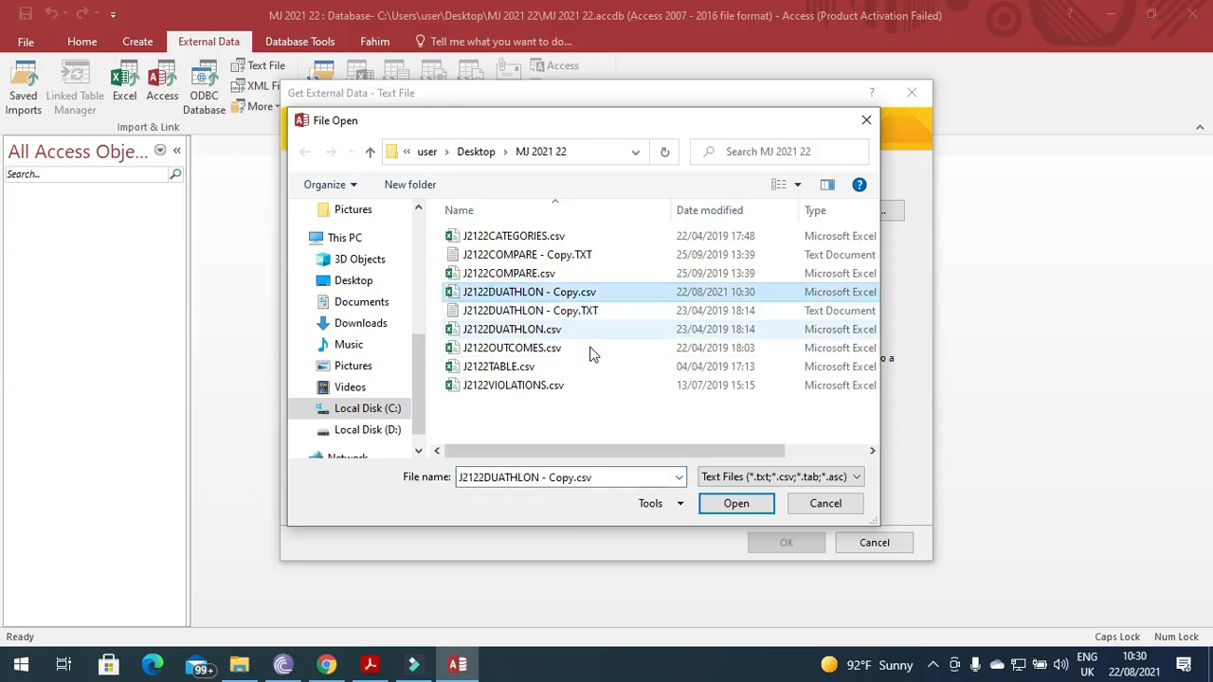
{"action": "left_click", "coordinate": [736, 505]}
{"action": "left_click", "coordinate": [817, 549]}
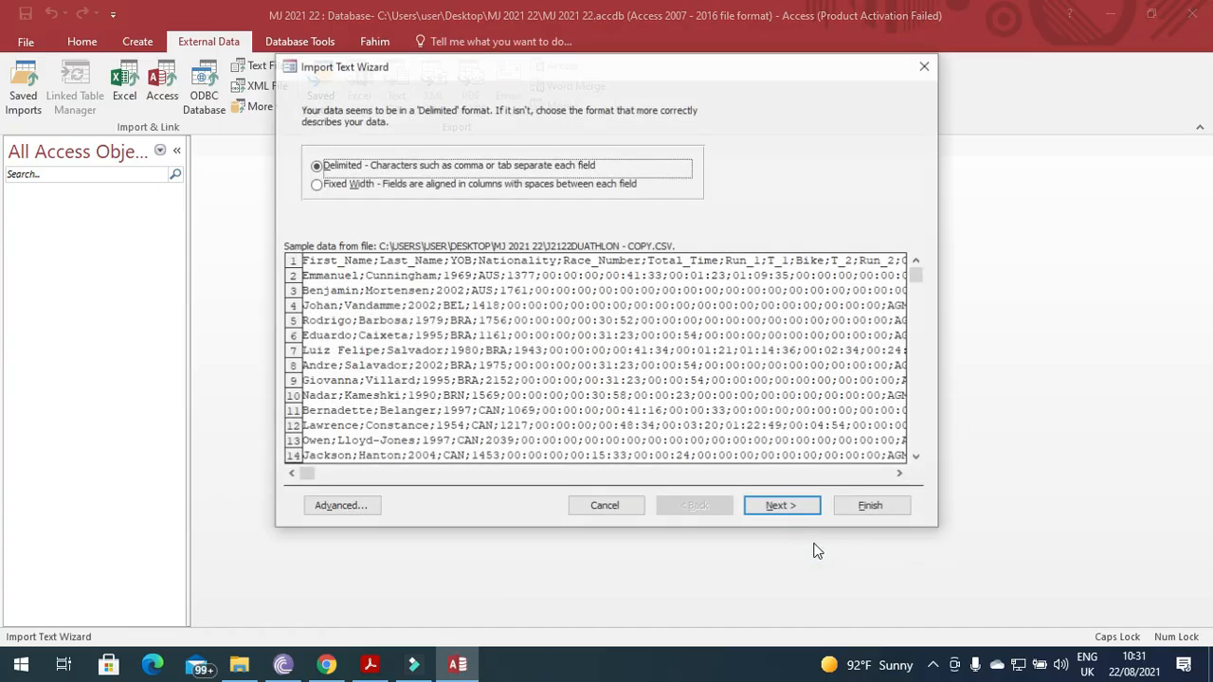
Keep the delimited format with first-row field names and accept the import specification.
{"action": "left_click", "coordinate": [787, 506]}
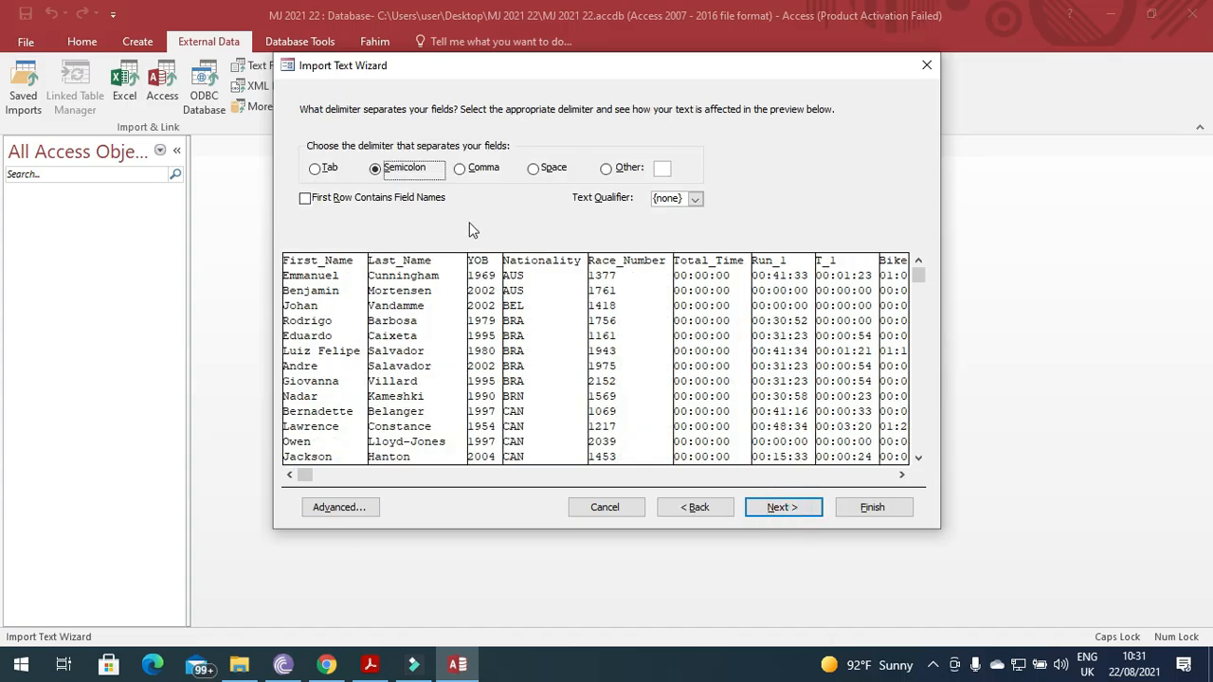
{"action": "left_click", "coordinate": [417, 199]}
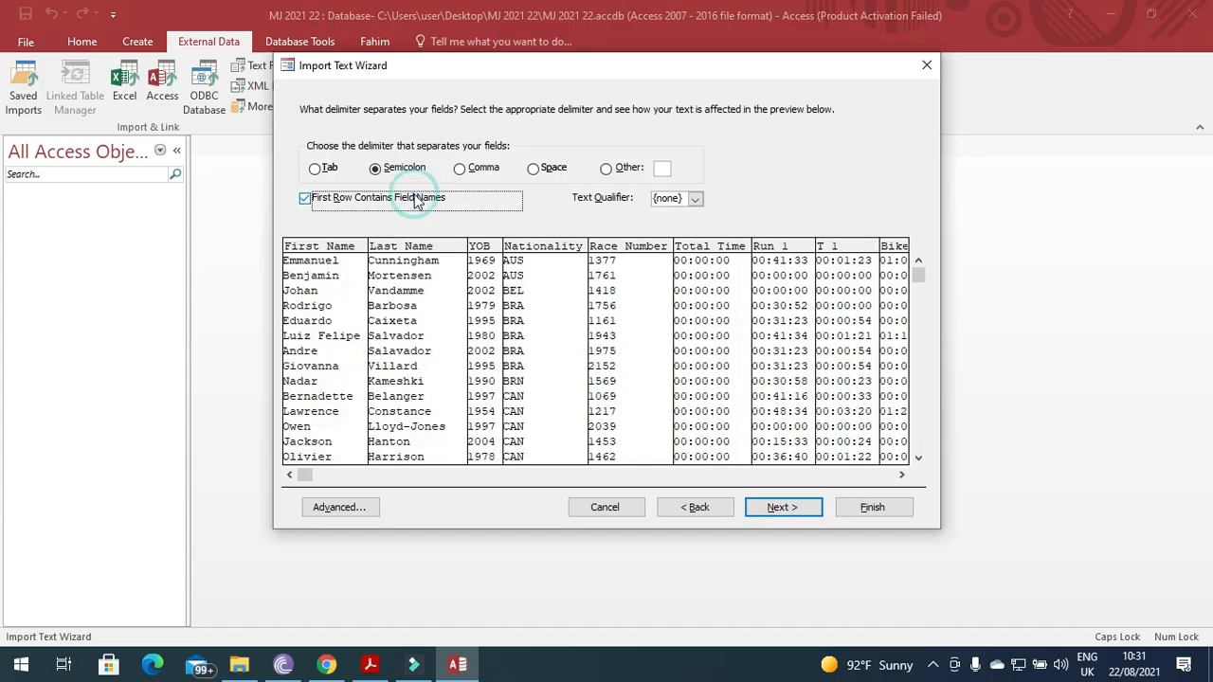
{"action": "left_click", "coordinate": [779, 509]}
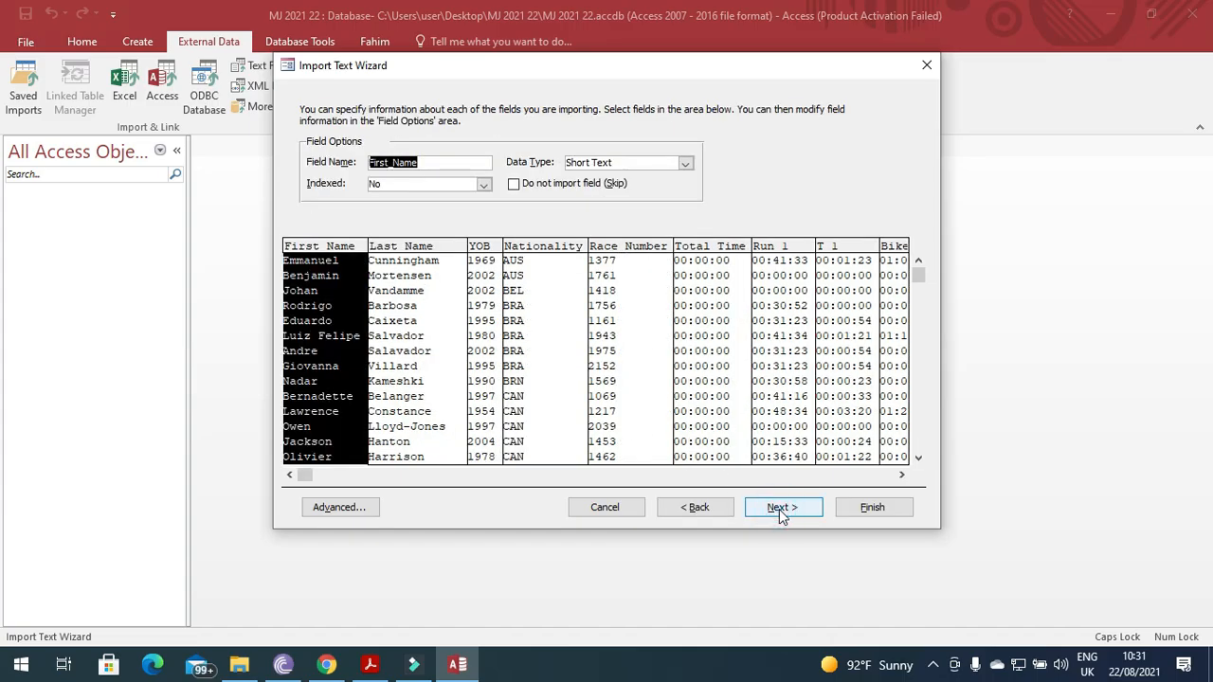
{"action": "left_click", "coordinate": [332, 508]}
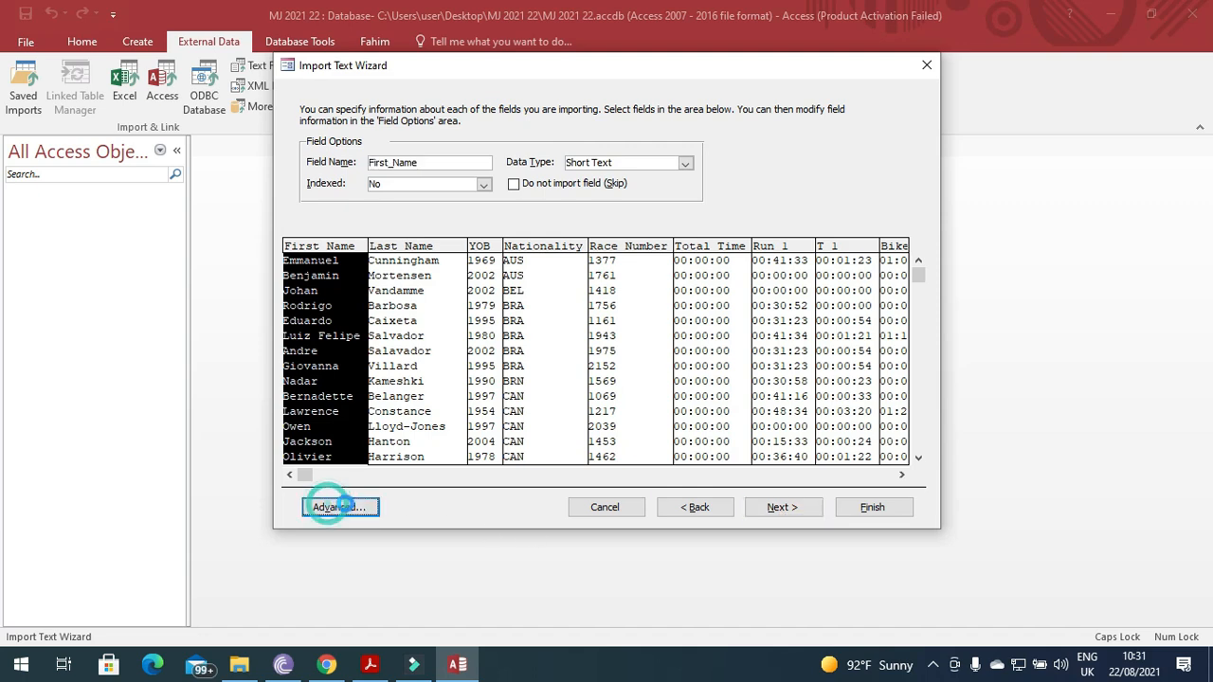
{"action": "left_click_drag", "start_coordinate": [786, 368], "coordinate": [790, 416]}
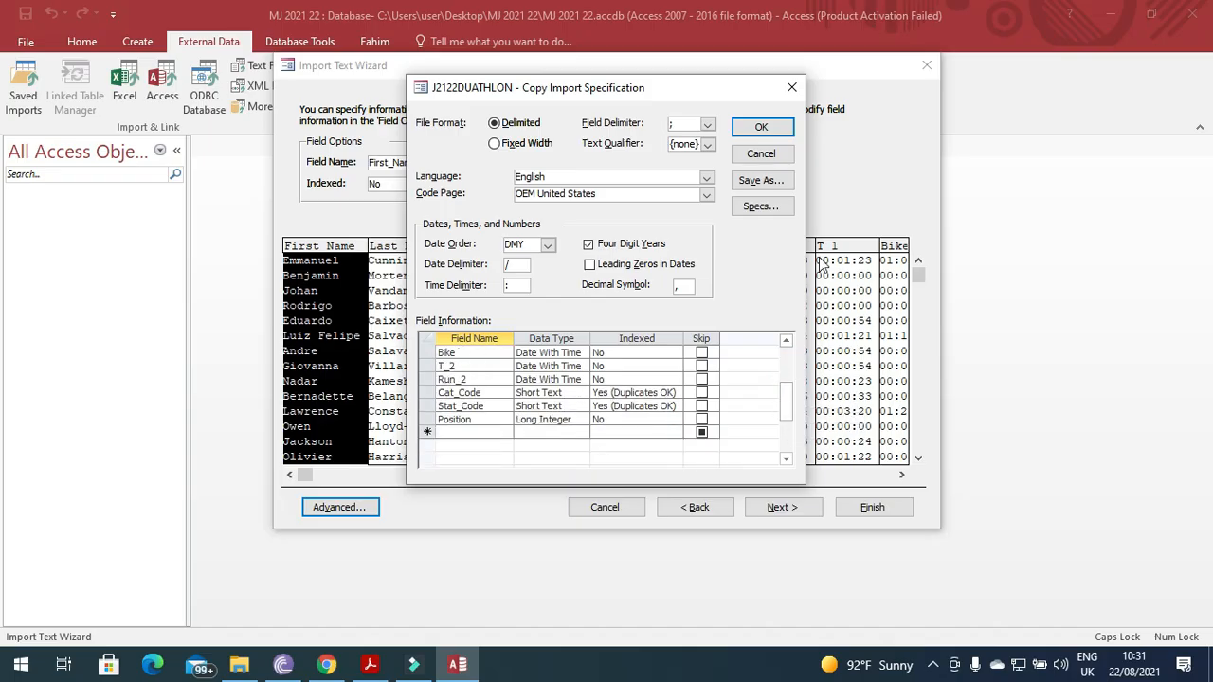
{"action": "left_click", "coordinate": [763, 129]}
Make Race_Number the primary key and finish creating the J2122DUATHLON - Copy table.
{"action": "left_click", "coordinate": [799, 513]}
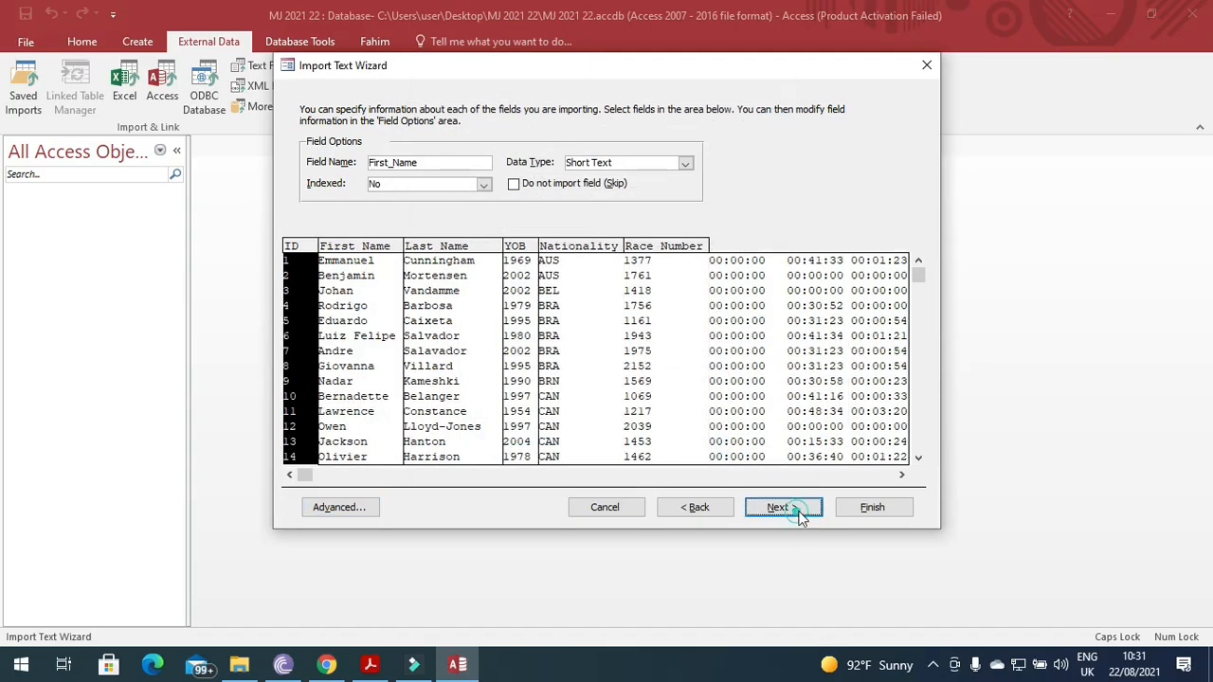
{"action": "left_click", "coordinate": [461, 176]}
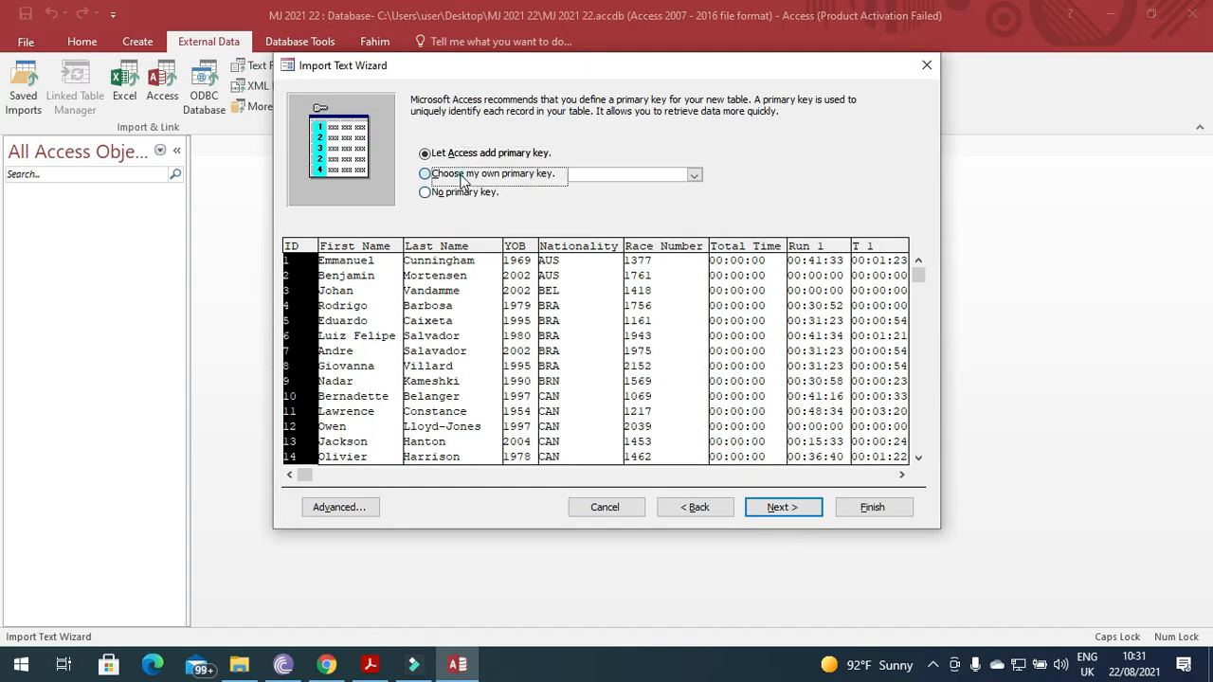
{"action": "left_click", "coordinate": [643, 282]}
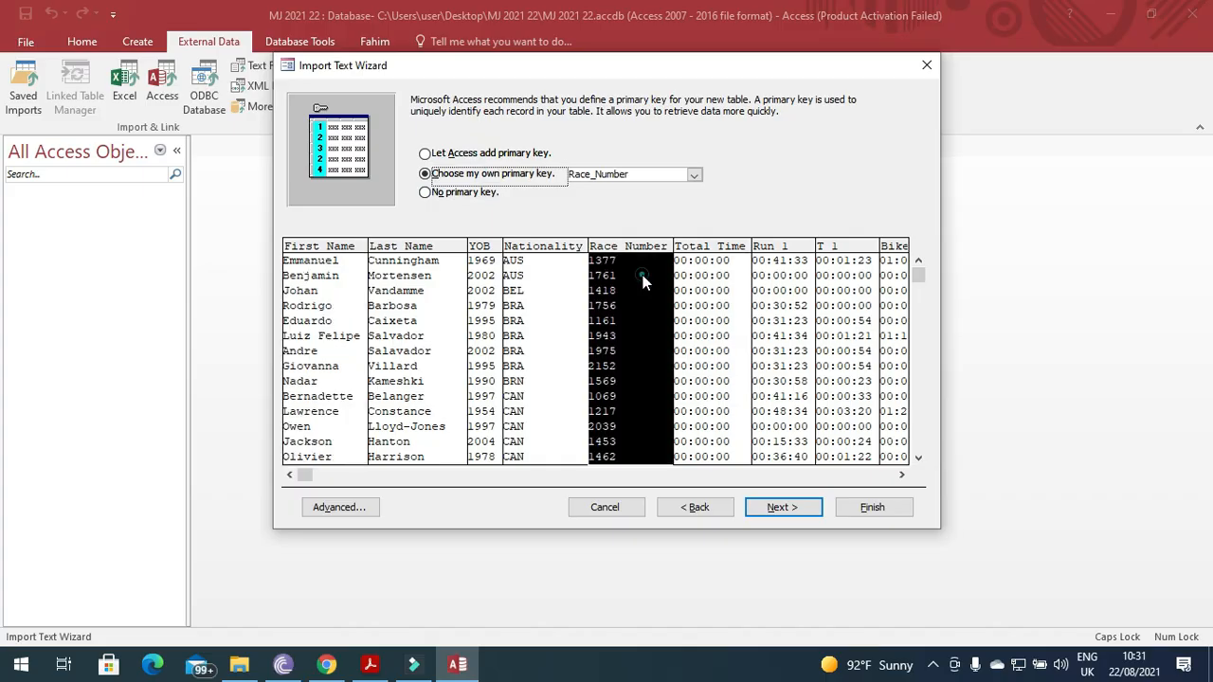
{"action": "left_click", "coordinate": [777, 507]}
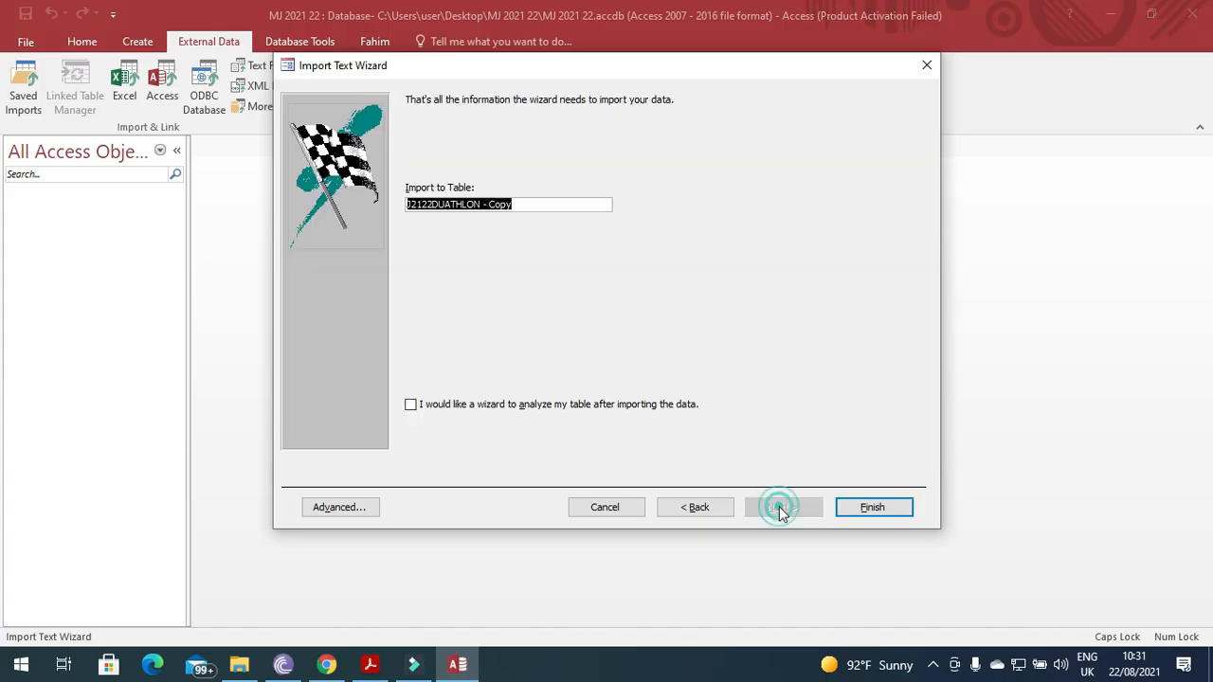
{"action": "left_click", "coordinate": [881, 511]}
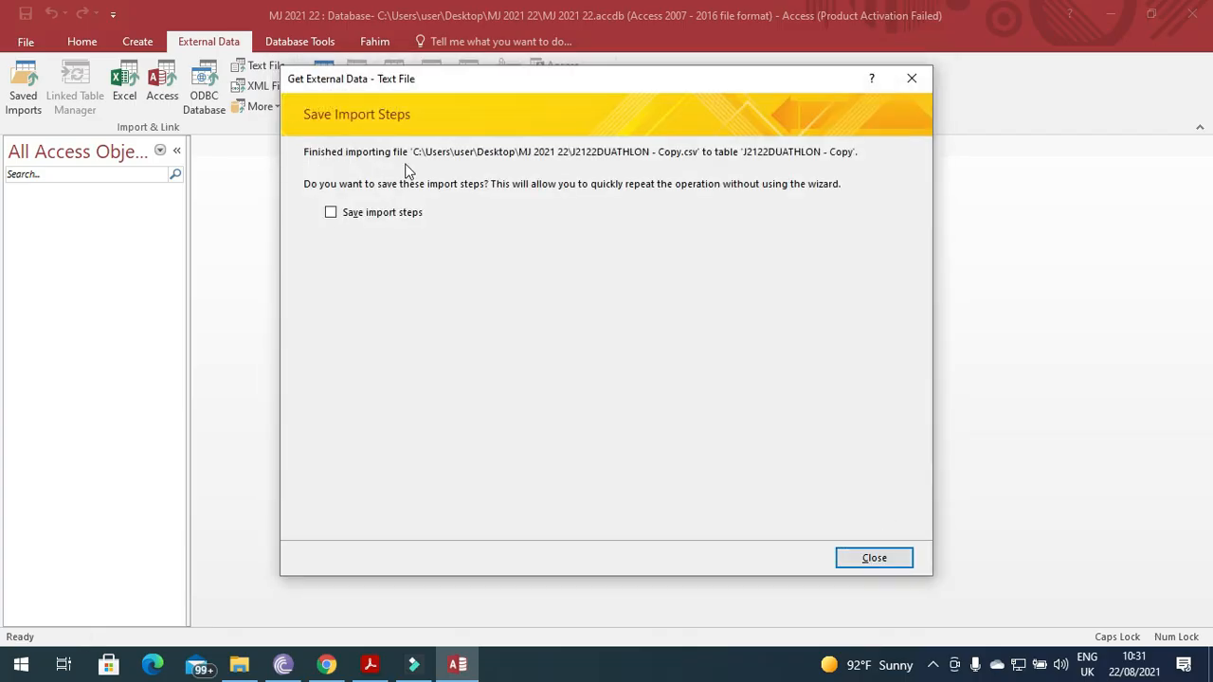
{"action": "left_click", "coordinate": [864, 557]}
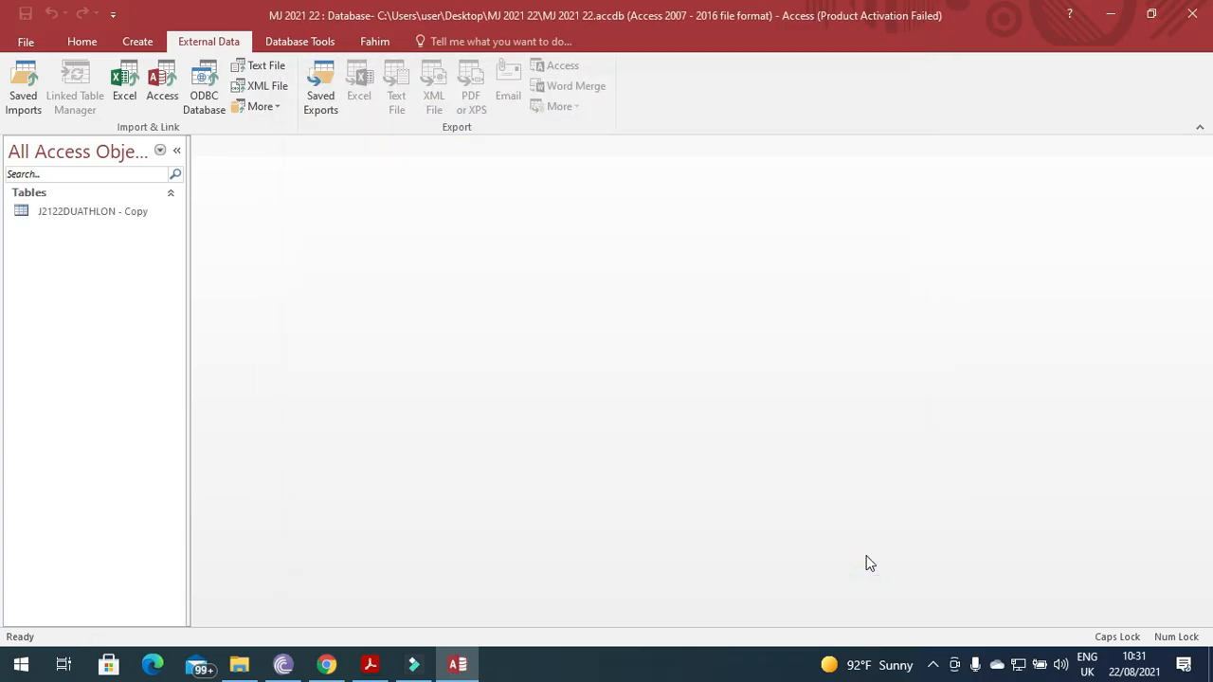
Find page 6's instruction to import J2122CATEGORIES.csv as a new table with five Text fields.
{"action": "left_click", "coordinate": [109, 217]}
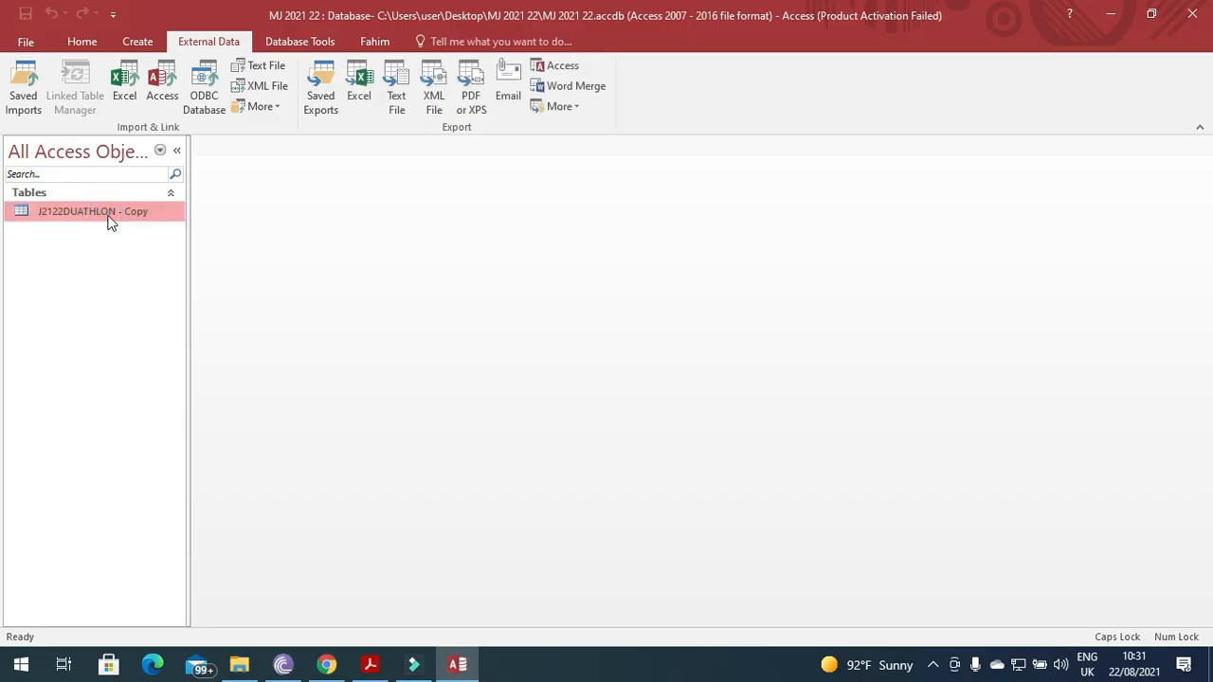
{"action": "left_click", "coordinate": [369, 664]}
{"action": "scroll", "coordinate": [379, 479], "scroll_direction": "down", "scroll_amount": 4}
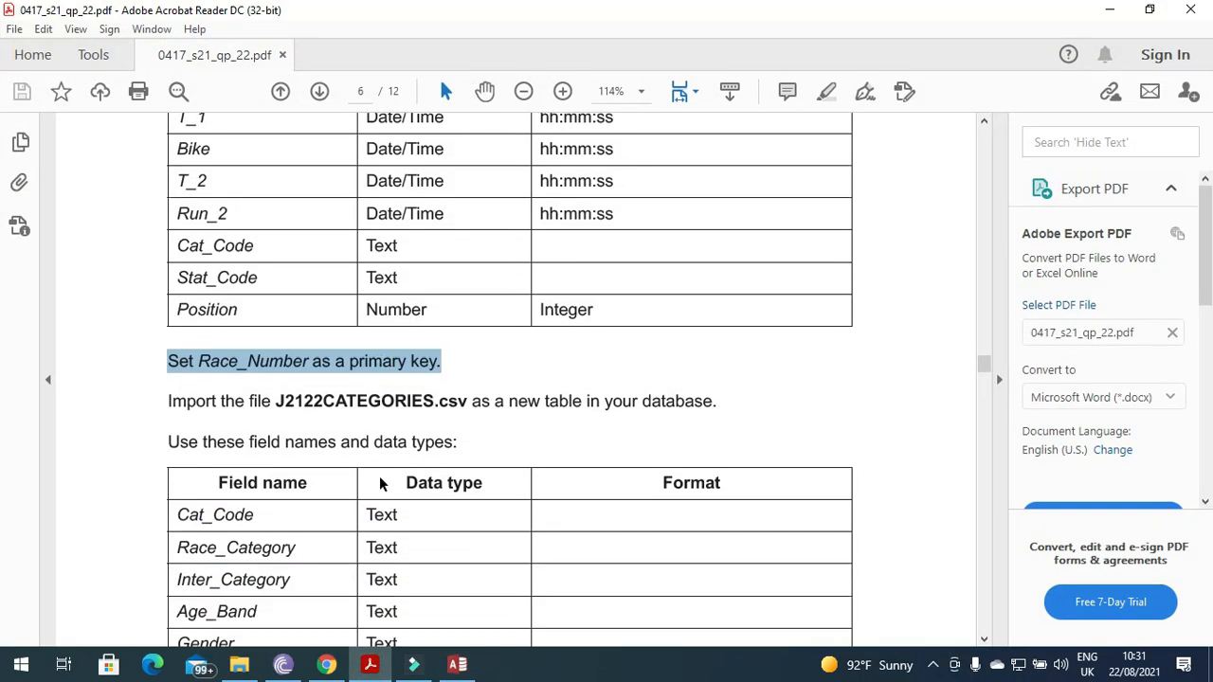
{"action": "left_click_drag", "start_coordinate": [155, 317], "coordinate": [282, 318]}
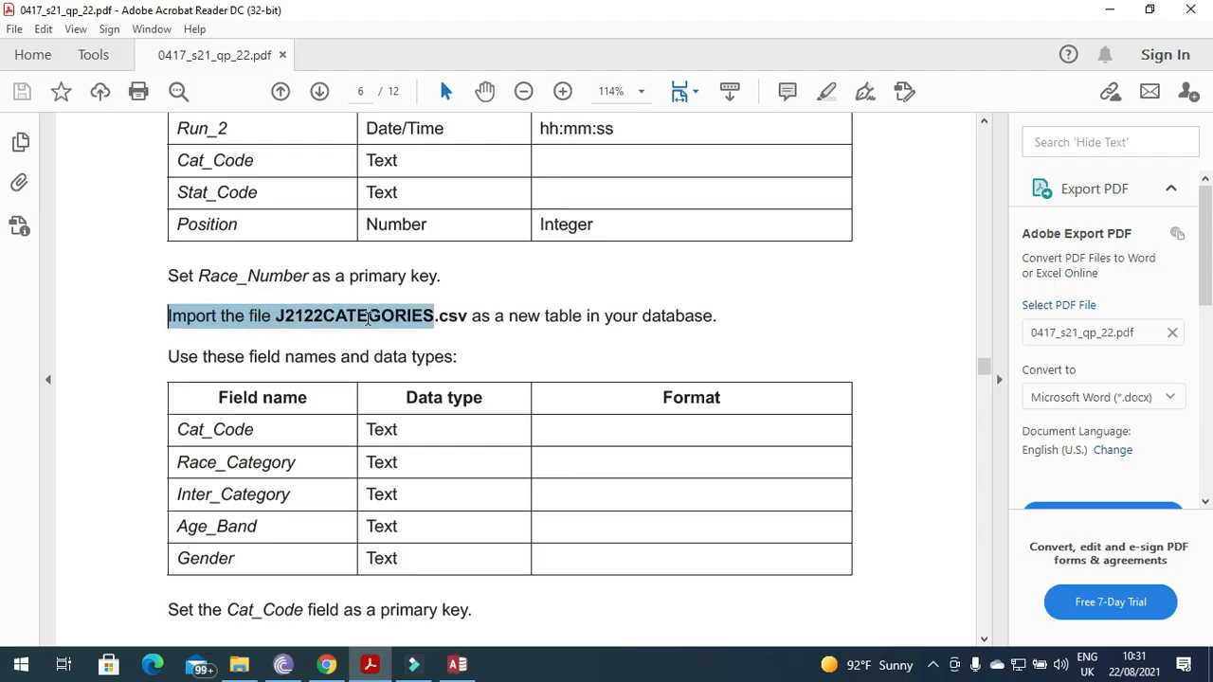
{"action": "left_click", "coordinate": [454, 324]}
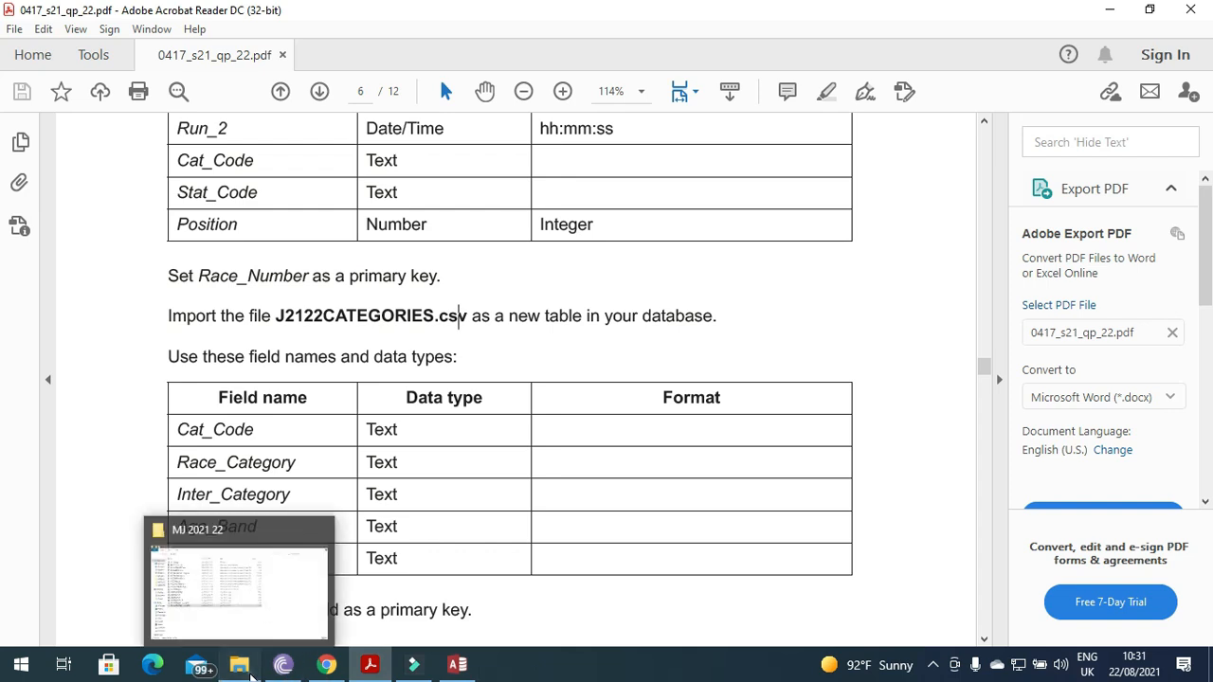
{"action": "left_click", "coordinate": [249, 669]}
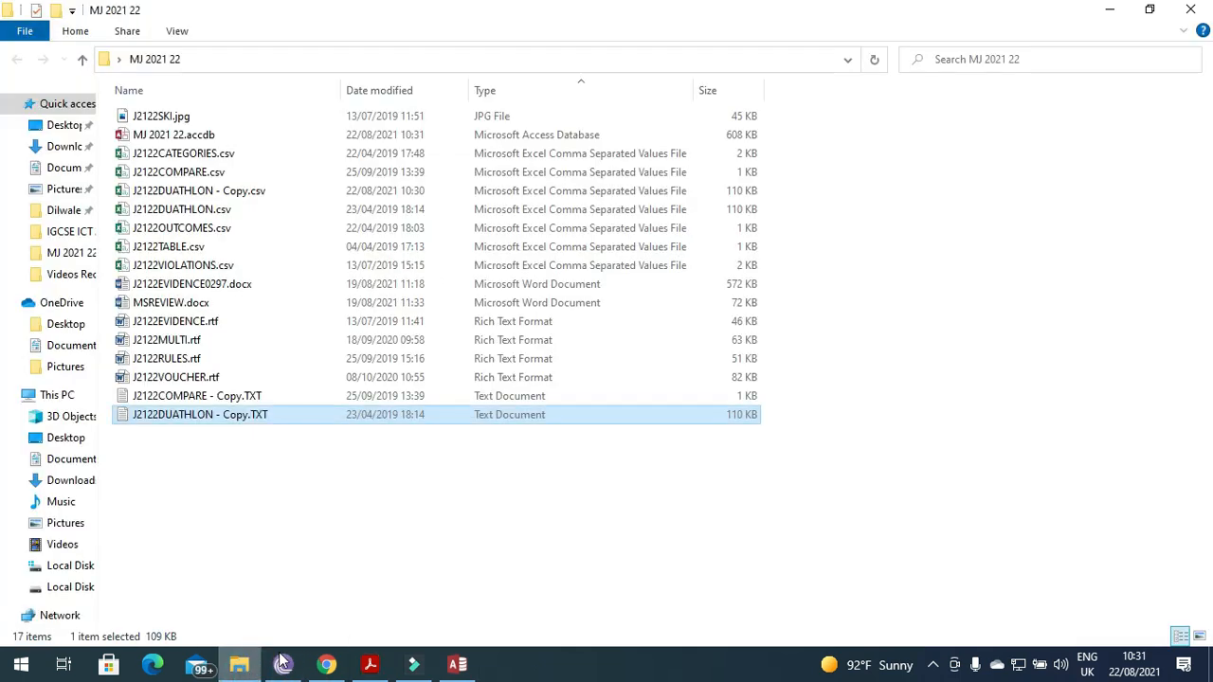
Make a duplicate of J2122CATEGORIES.csv in the MJ 2021 22 folder.
{"action": "left_click", "coordinate": [202, 156]}
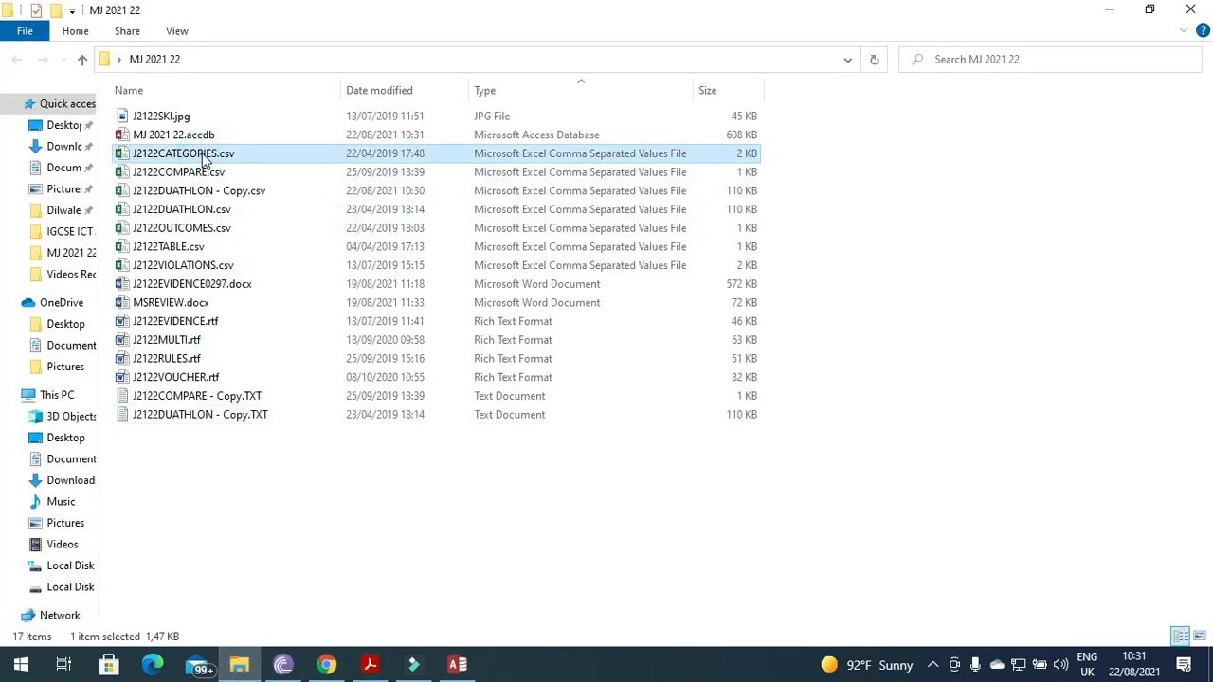
{"action": "right_click", "coordinate": [202, 157]}
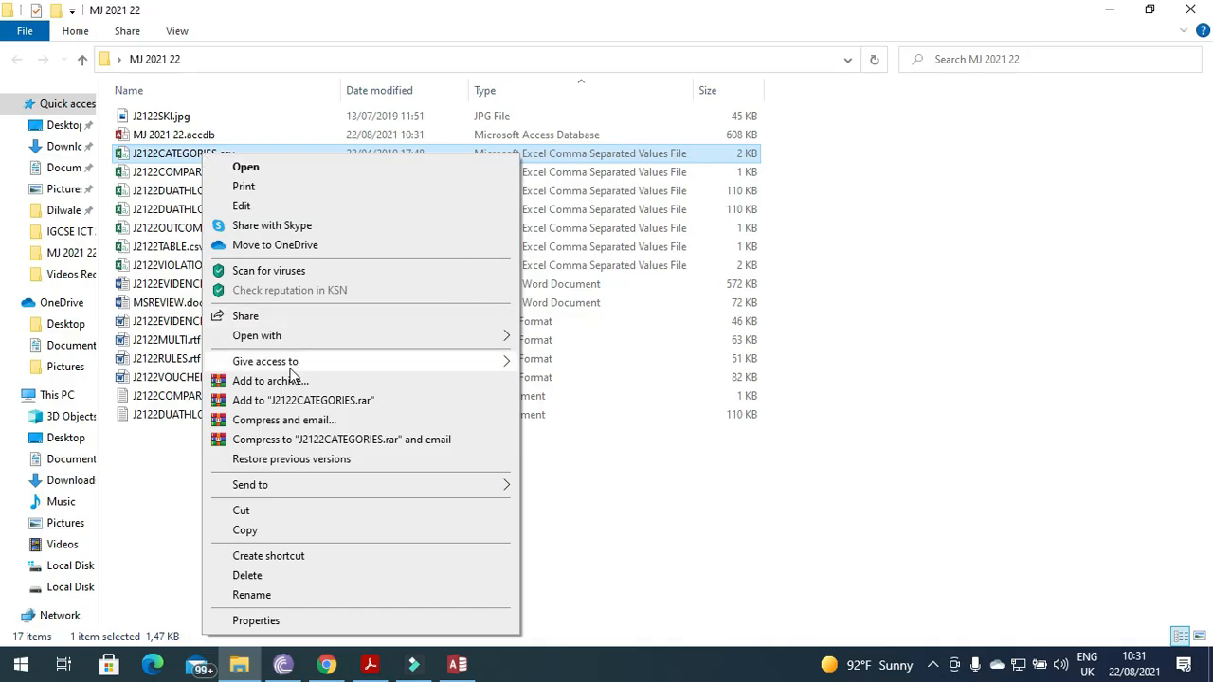
{"action": "left_click", "coordinate": [272, 530]}
{"action": "right_click", "coordinate": [253, 522]}
{"action": "left_click", "coordinate": [300, 392]}
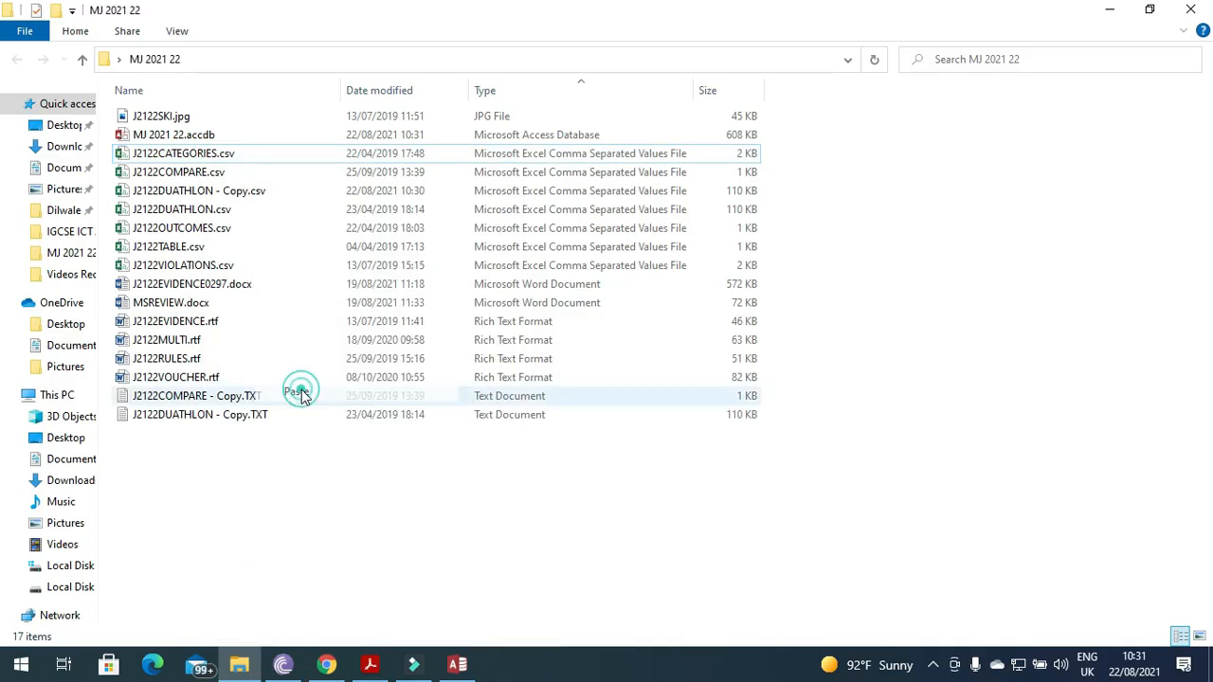
Rename the duplicate to J2122CATEGORIES - Copy.txt, accepting the extension change.
{"action": "right_click", "coordinate": [240, 161]}
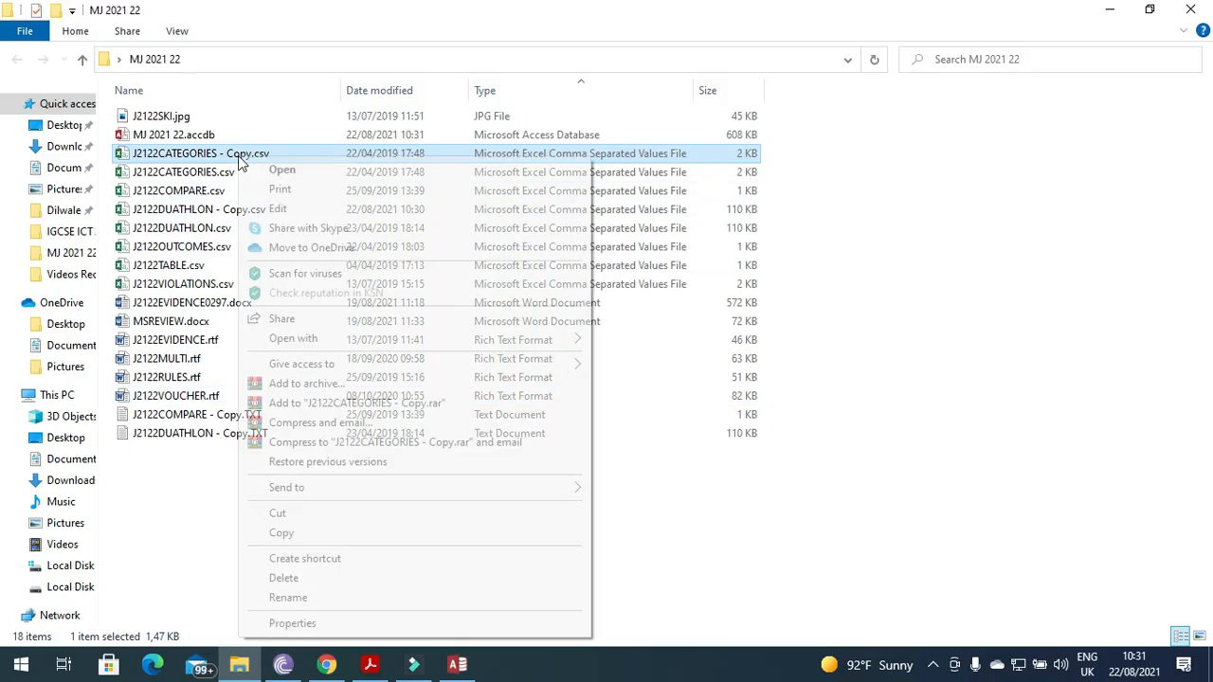
{"action": "left_click", "coordinate": [289, 594]}
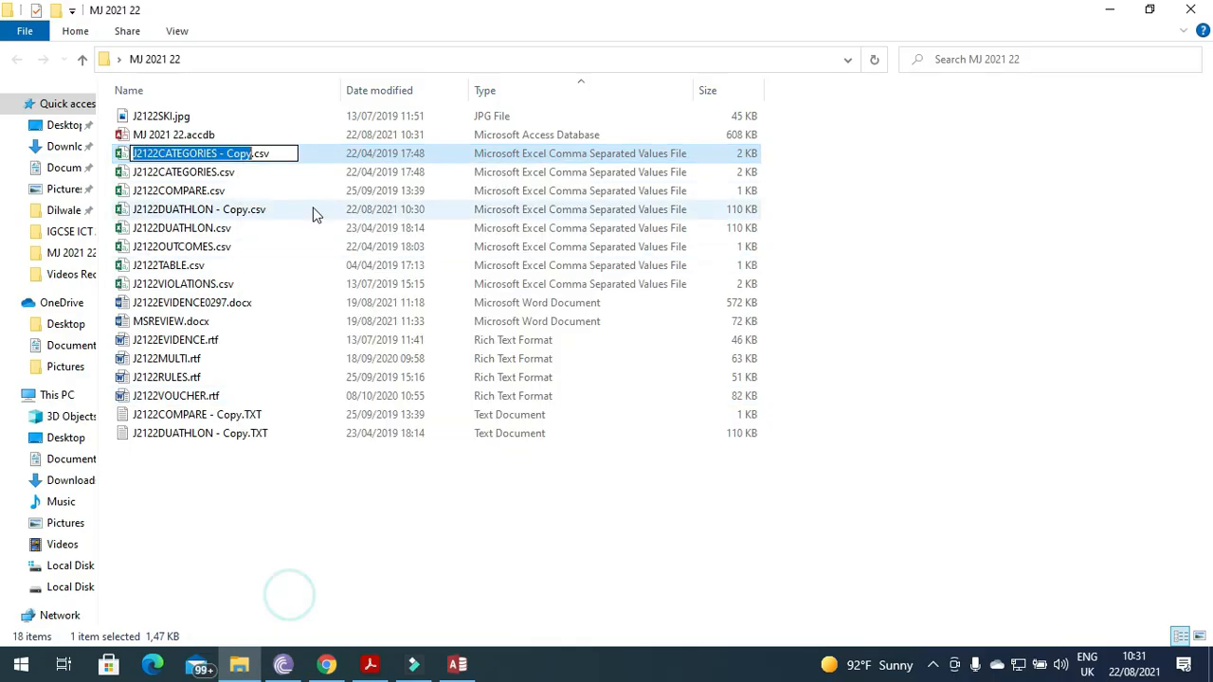
{"action": "left_click", "coordinate": [294, 154]}
{"action": "key", "text": "BackSpace"}
{"action": "key", "text": "BackSpace"}
{"action": "key", "text": "BackSpace"}
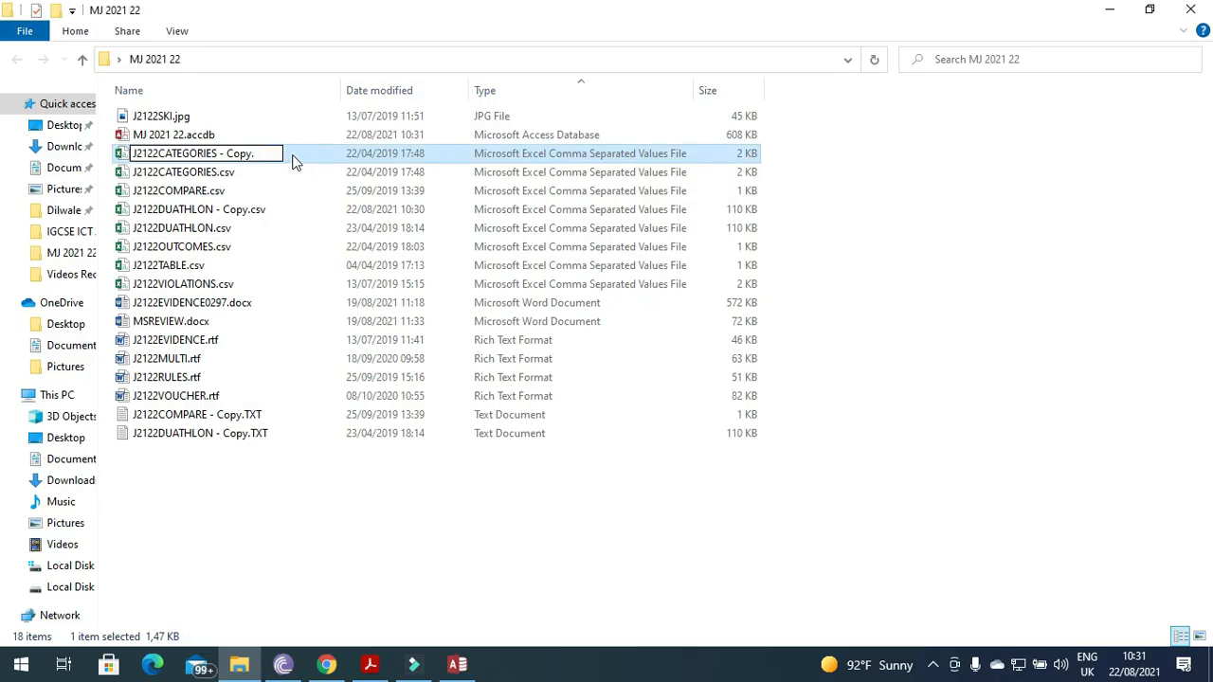
{"action": "type", "text": "txt"}
{"action": "key", "text": "Return"}
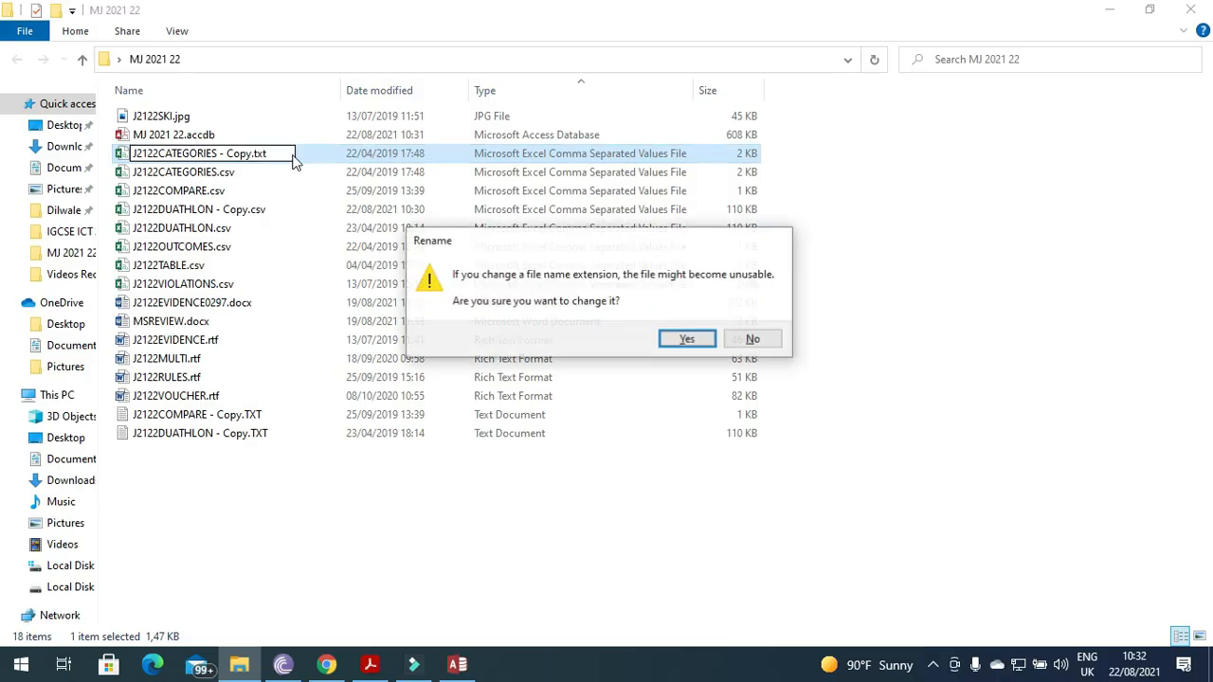
{"action": "left_click", "coordinate": [688, 339]}
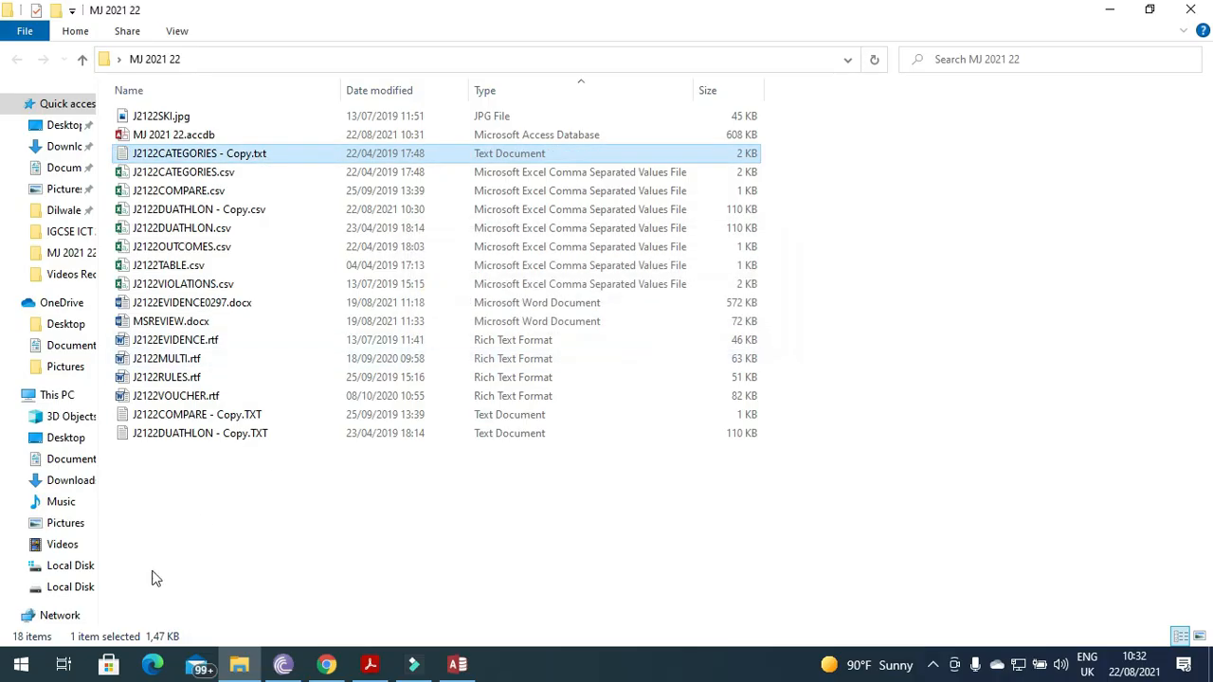
{"action": "left_click", "coordinate": [13, 669]}
Launch Excel and open J2122CATEGORIES - Copy.txt from MJ 2021 22, listing all file types.
{"action": "type", "text": "ex"}
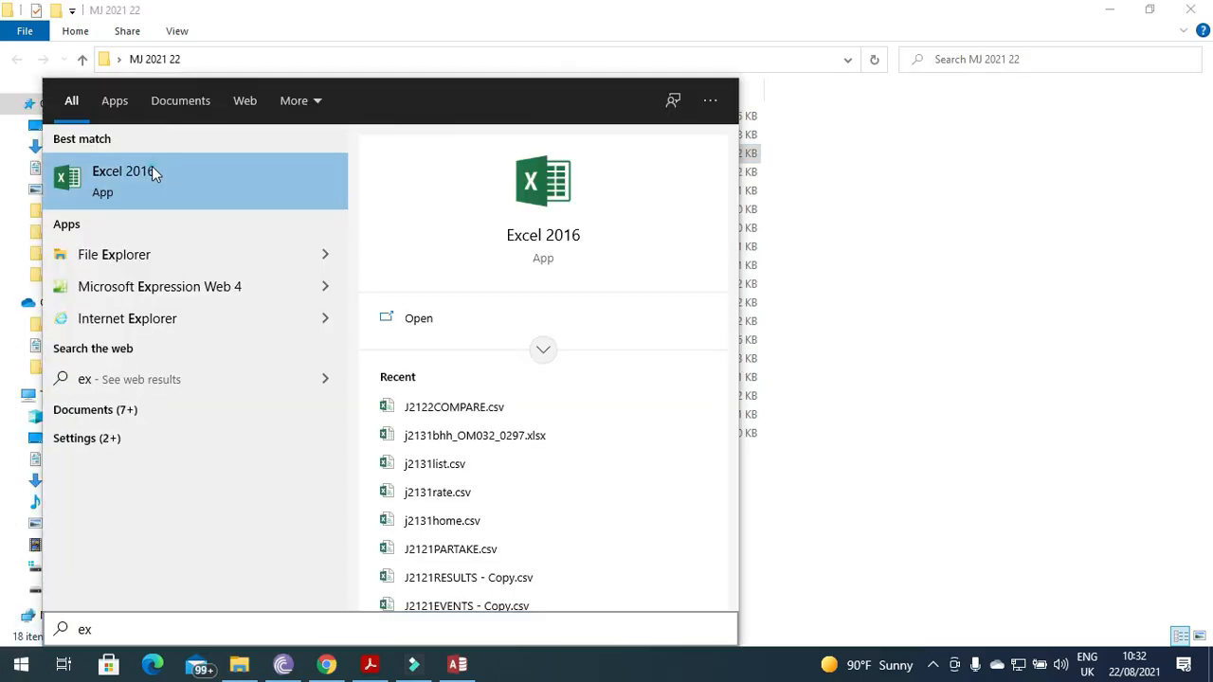
{"action": "left_click", "coordinate": [151, 170]}
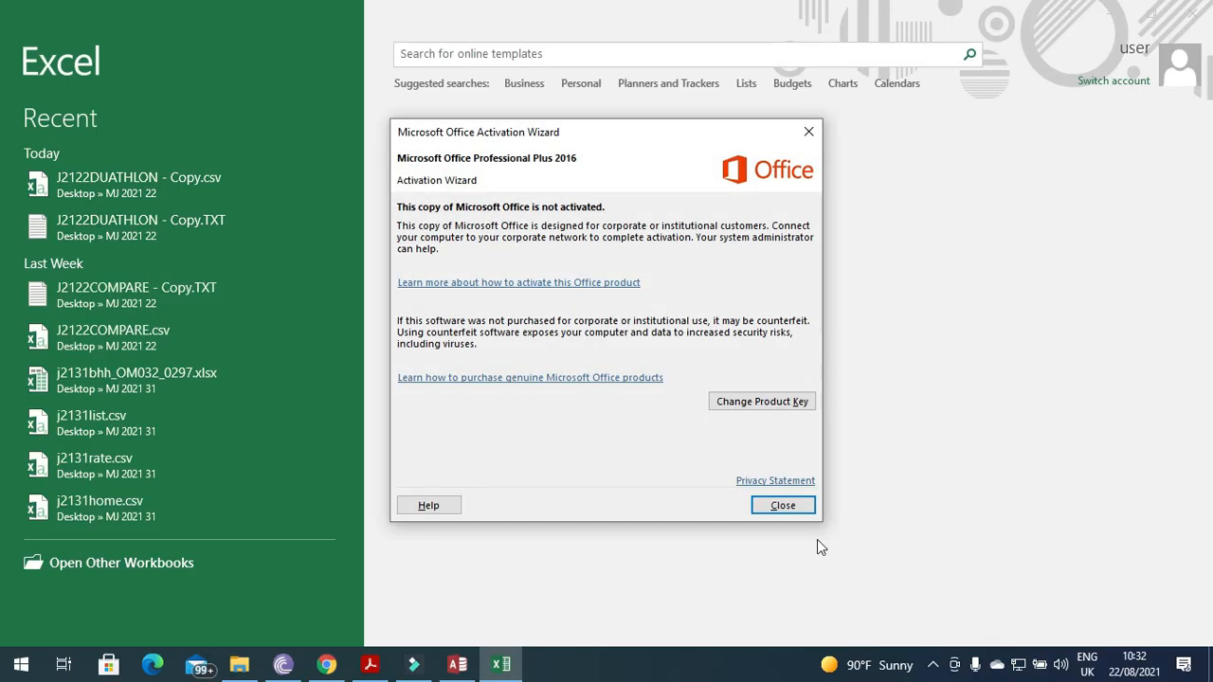
{"action": "left_click", "coordinate": [794, 503]}
{"action": "left_click", "coordinate": [99, 569]}
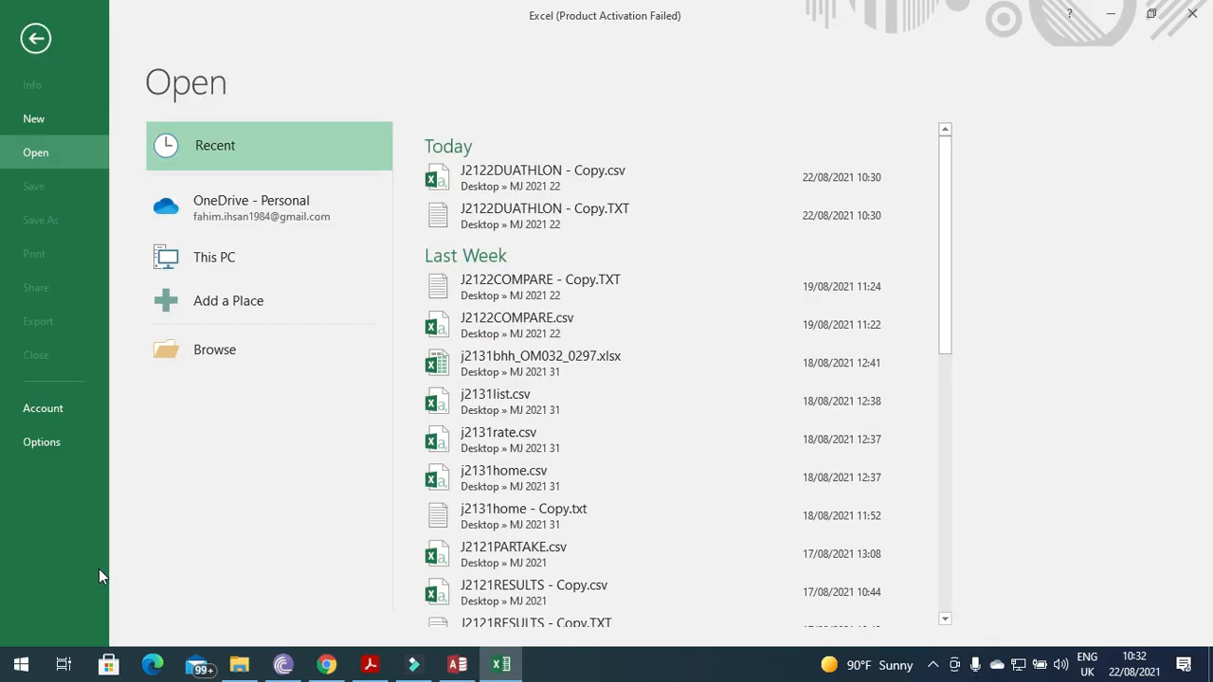
{"action": "left_click", "coordinate": [208, 362]}
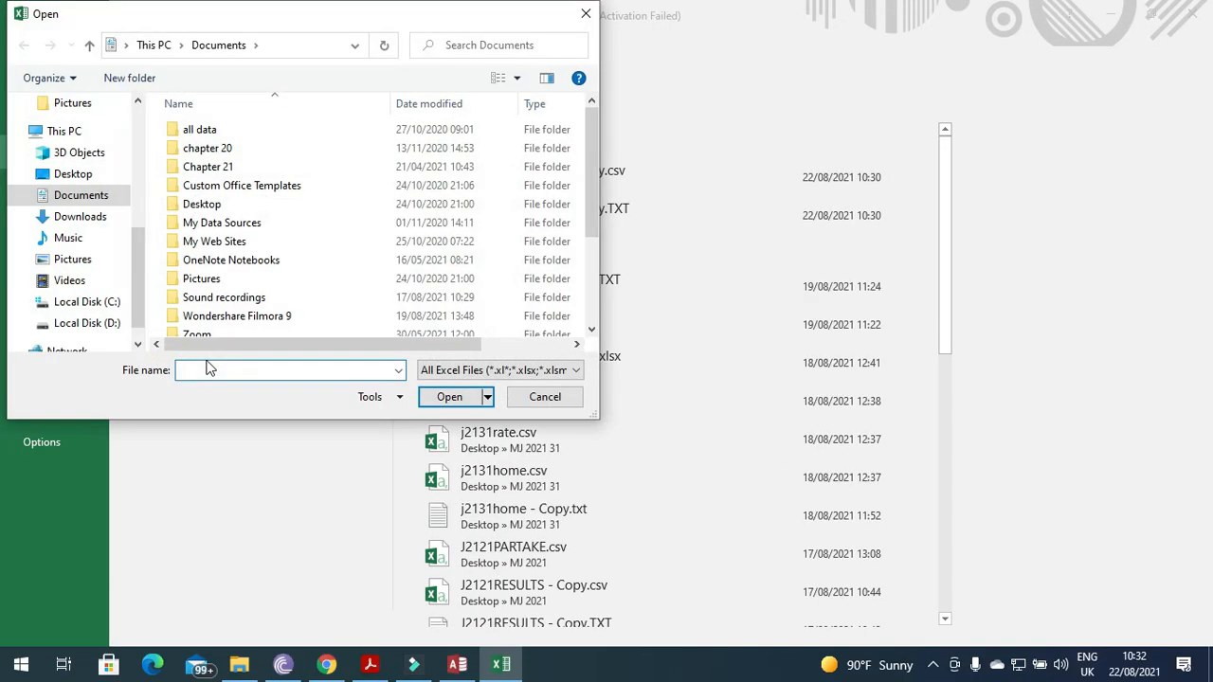
{"action": "left_click", "coordinate": [73, 173]}
{"action": "double_click", "coordinate": [195, 130]}
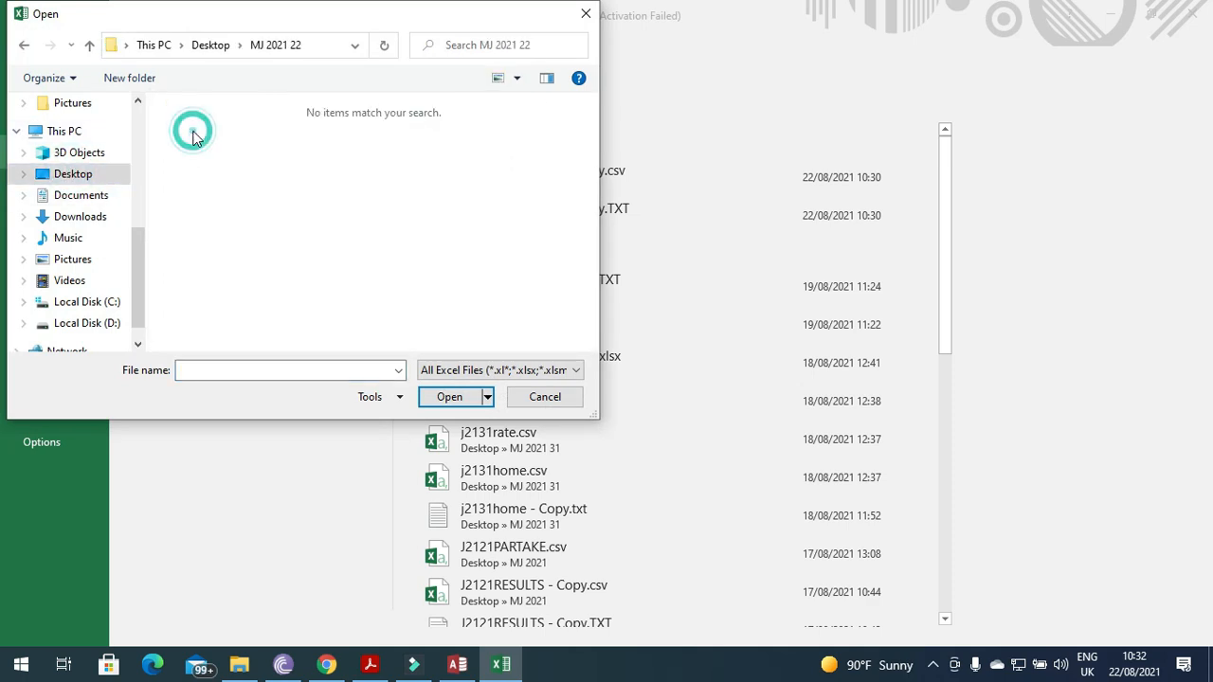
{"action": "left_click", "coordinate": [488, 369]}
{"action": "left_click", "coordinate": [483, 391]}
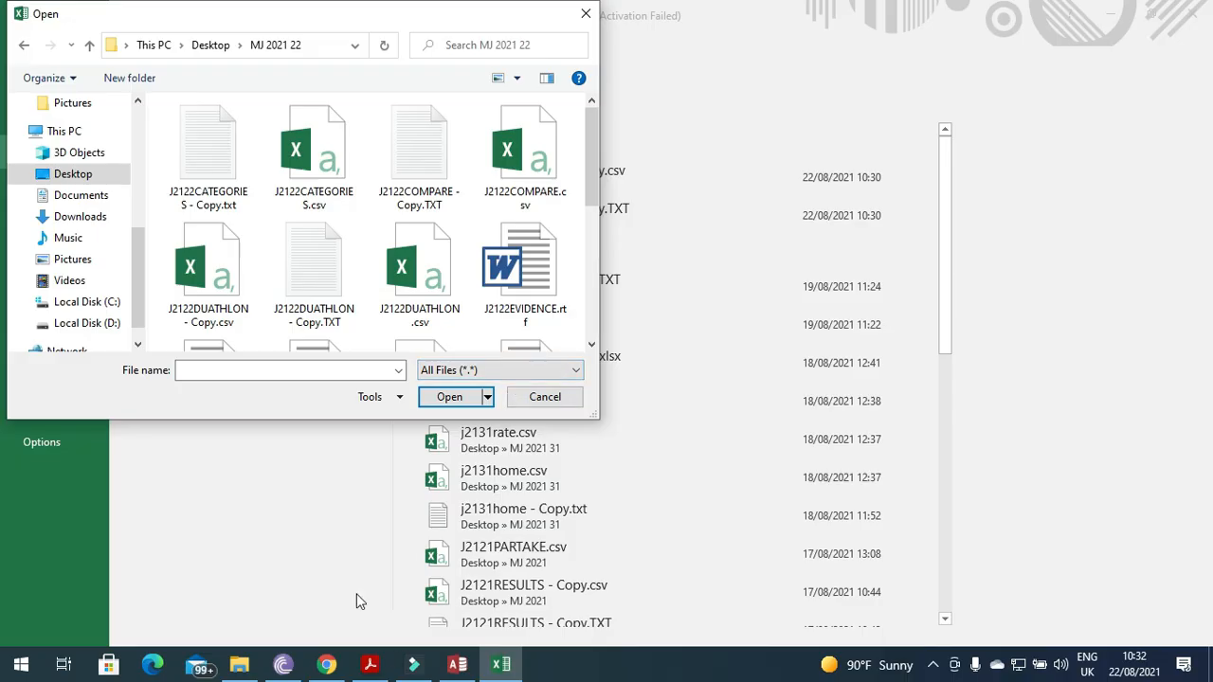
{"action": "left_click", "coordinate": [205, 137]}
{"action": "left_click", "coordinate": [449, 396]}
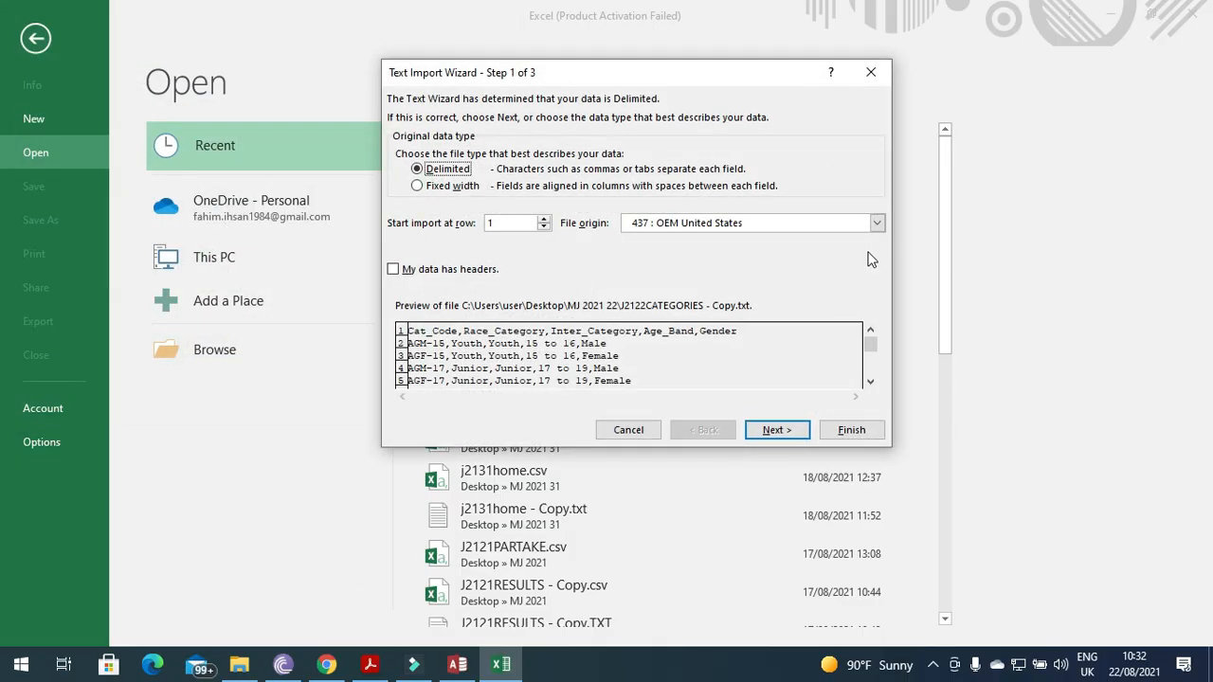
Import it as comma-delimited text with file origin 1252 Western European (Windows).
{"action": "left_click", "coordinate": [877, 223]}
{"action": "left_click_drag", "start_coordinate": [873, 276], "coordinate": [879, 291]}
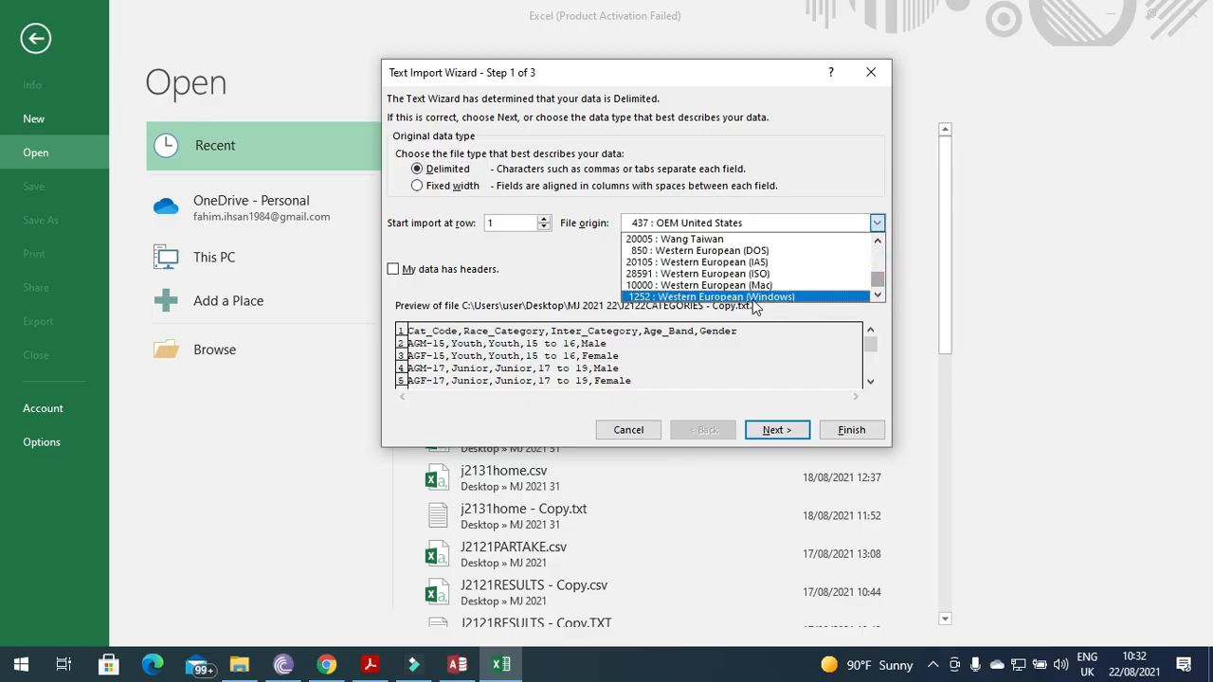
{"action": "left_click", "coordinate": [752, 296]}
{"action": "left_click", "coordinate": [779, 431]}
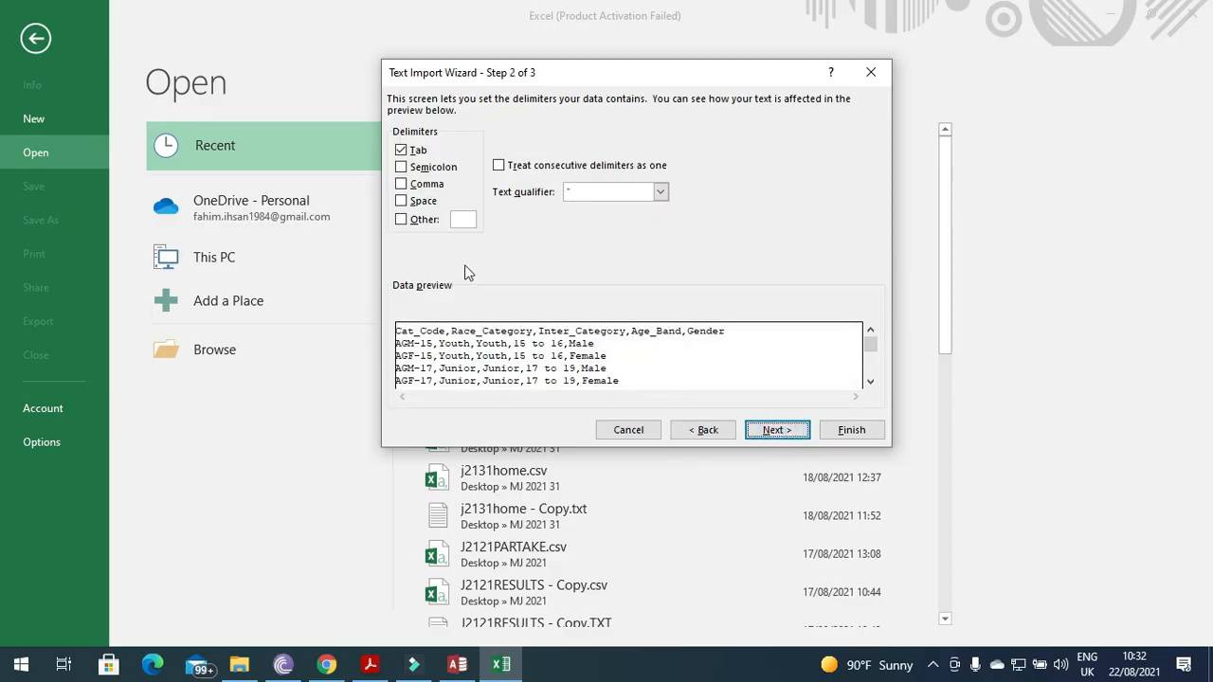
{"action": "left_click", "coordinate": [426, 189]}
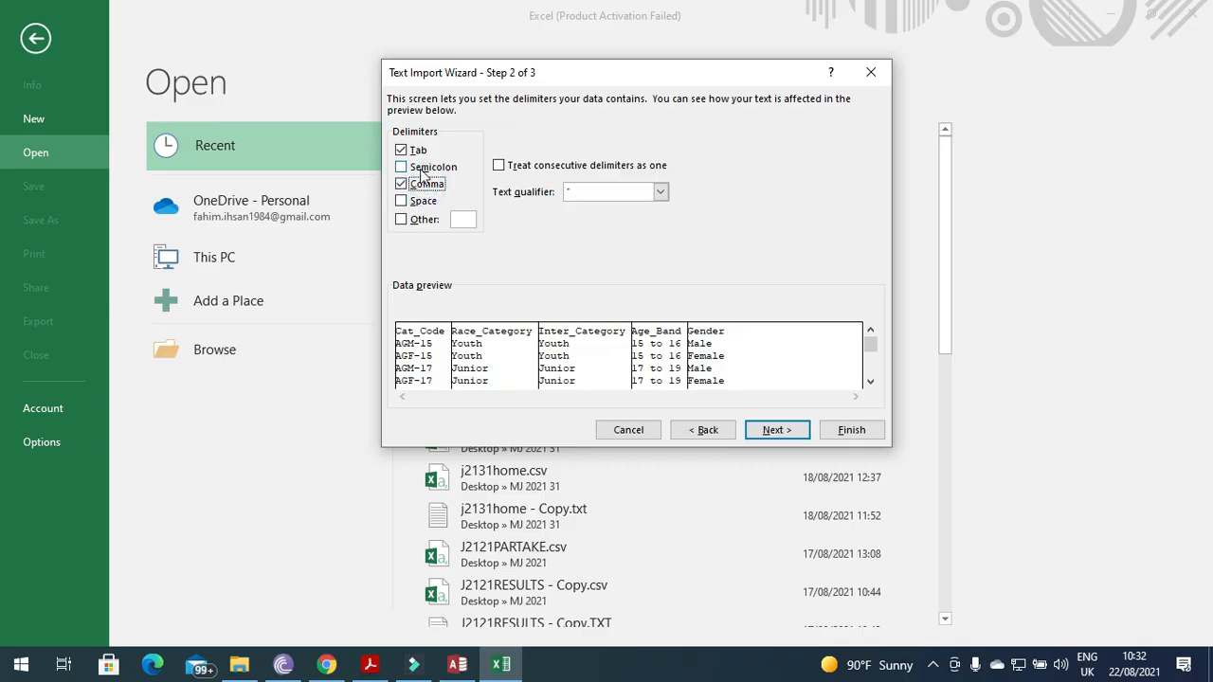
{"action": "left_click", "coordinate": [776, 433]}
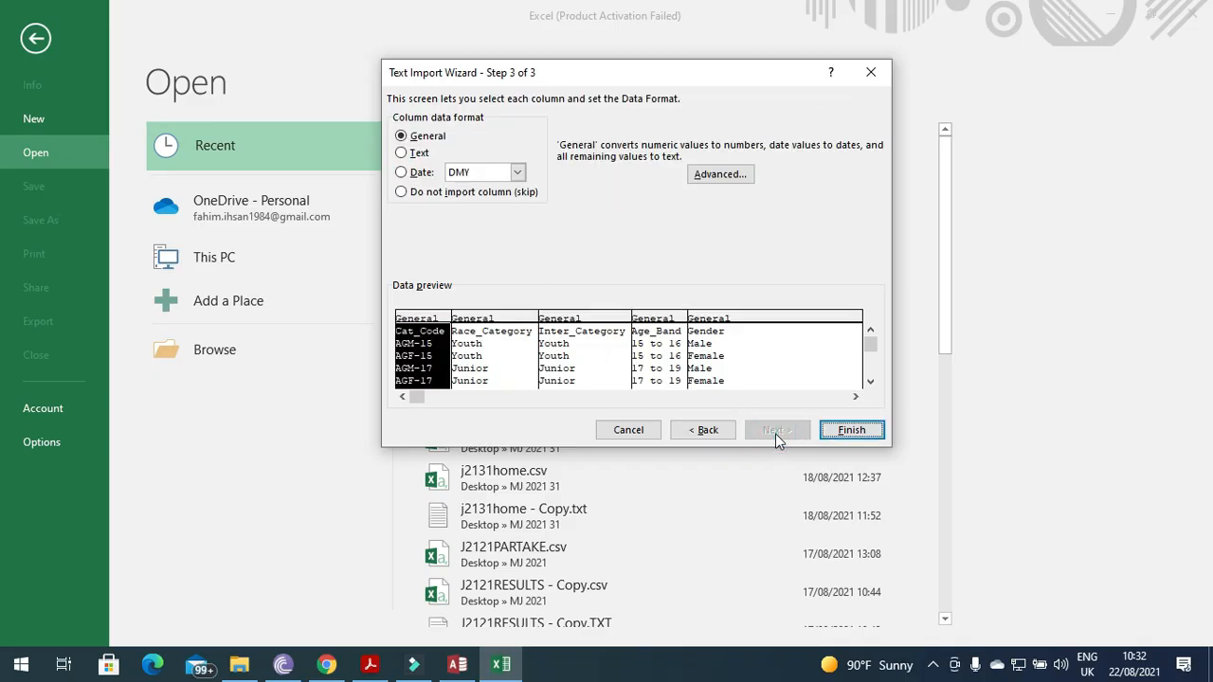
{"action": "left_click", "coordinate": [858, 434]}
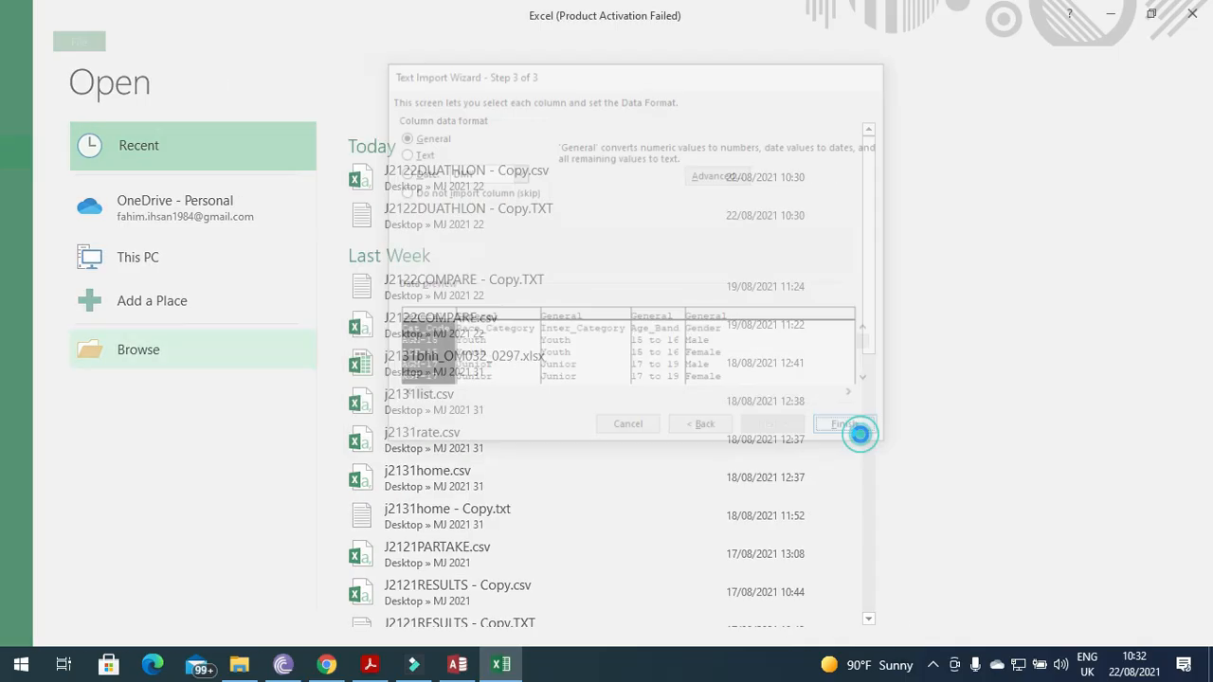
Save the category sheet as J2122CATEGORIES - Copy.csv in CSV (Comma delimited) format.
{"action": "left_click", "coordinate": [25, 41]}
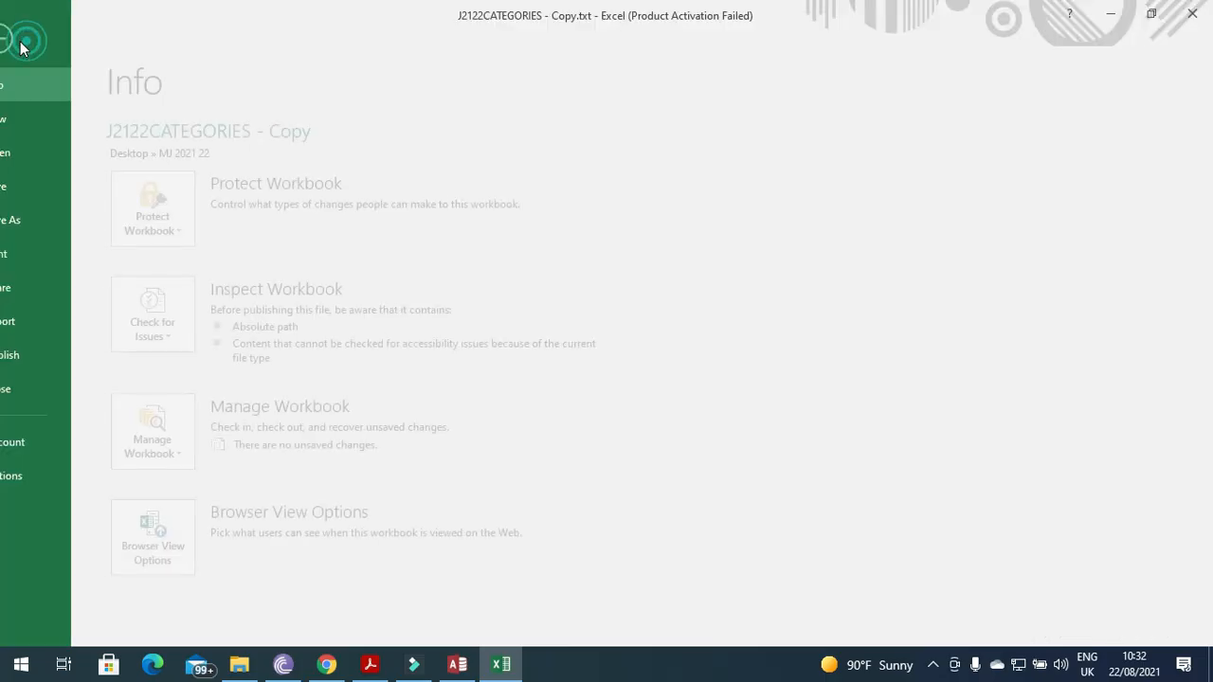
{"action": "left_click", "coordinate": [53, 221]}
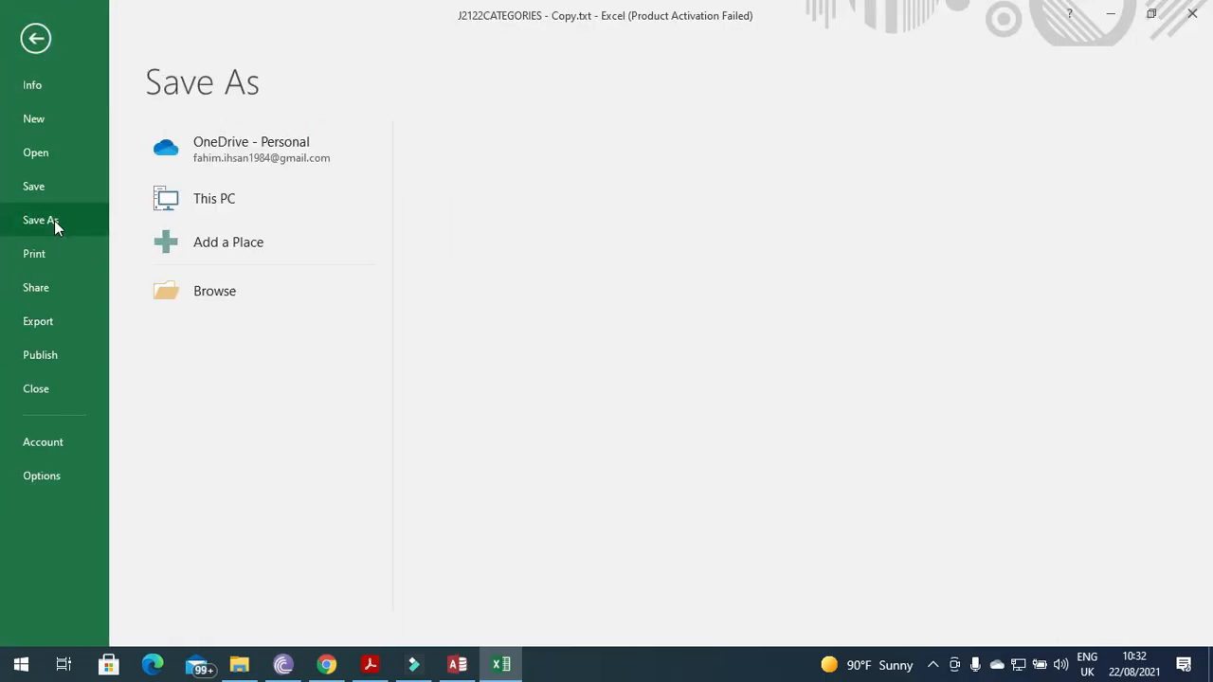
{"action": "left_click", "coordinate": [197, 293]}
{"action": "left_click", "coordinate": [246, 362]}
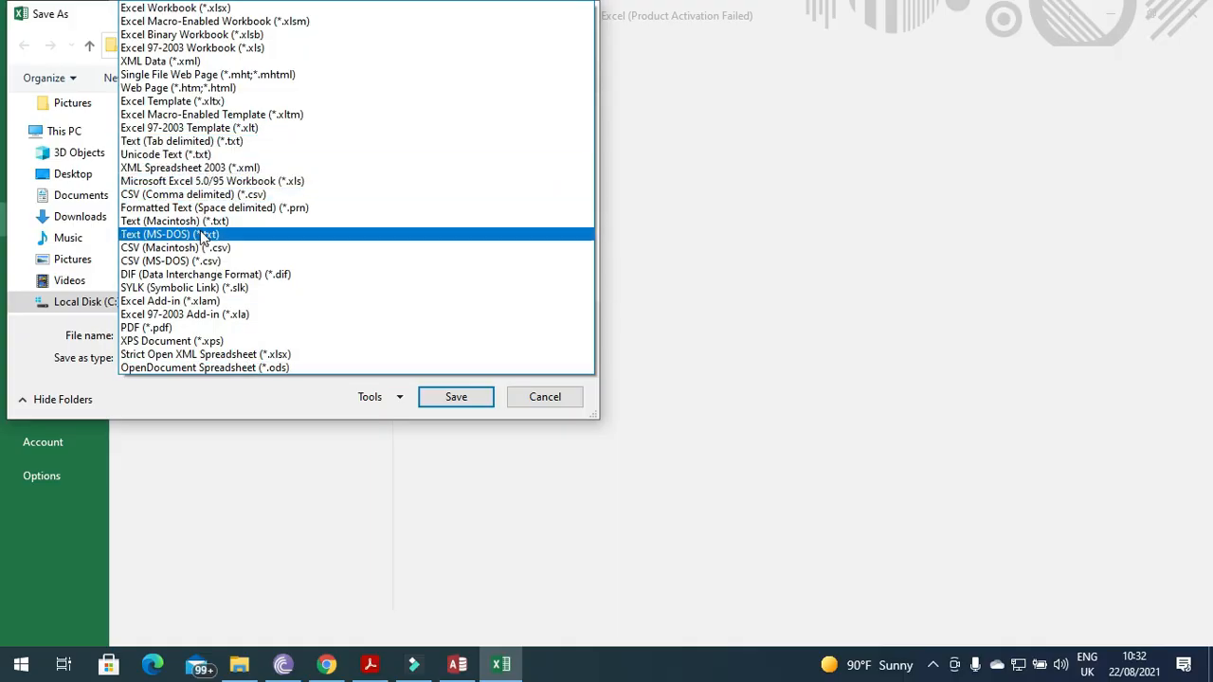
{"action": "left_click", "coordinate": [189, 194]}
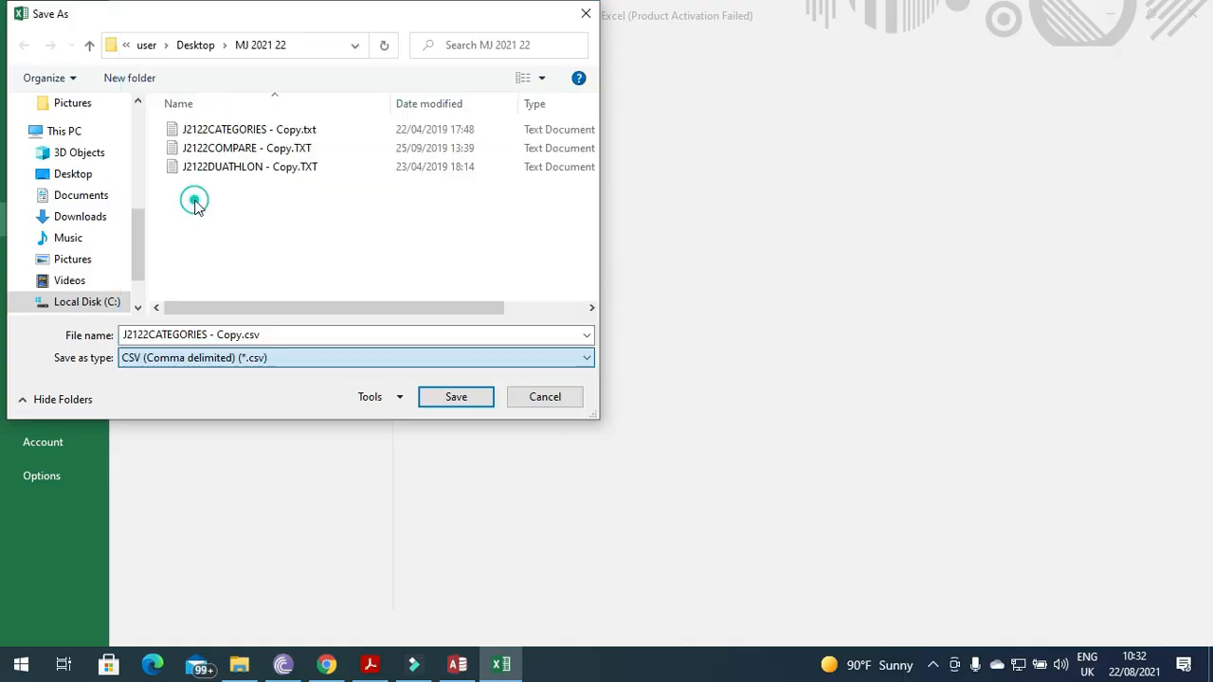
{"action": "left_click", "coordinate": [276, 335]}
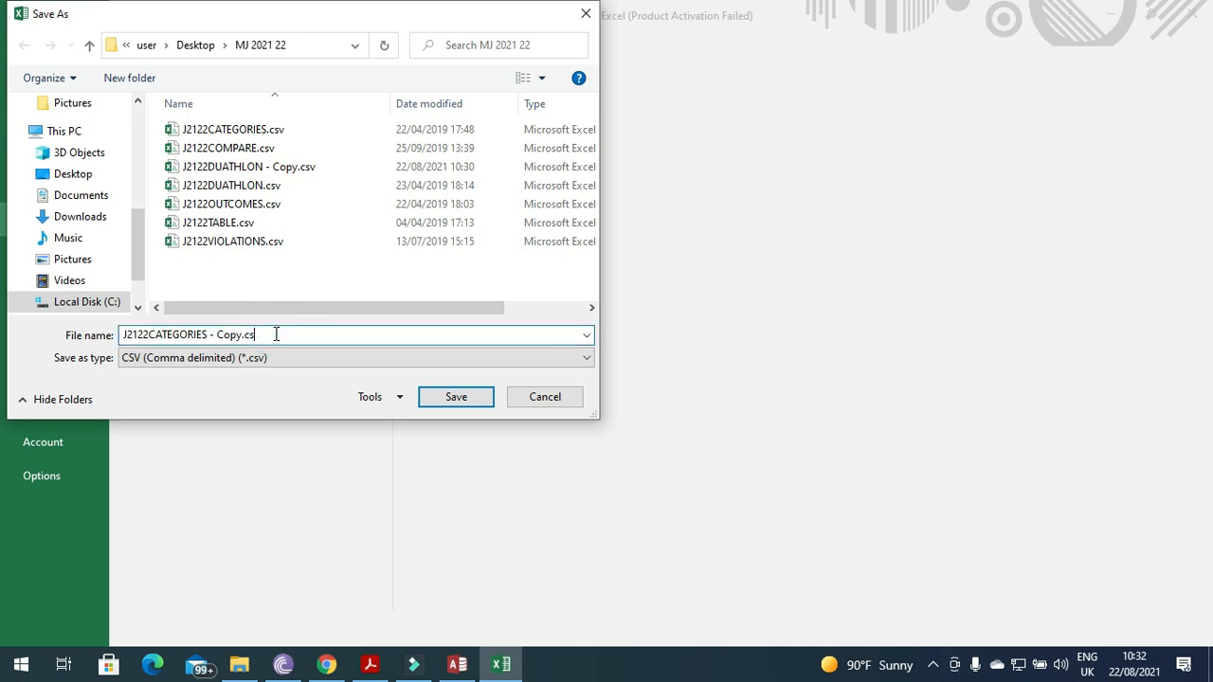
{"action": "key", "text": "BackSpace"}
{"action": "key", "text": "BackSpace"}
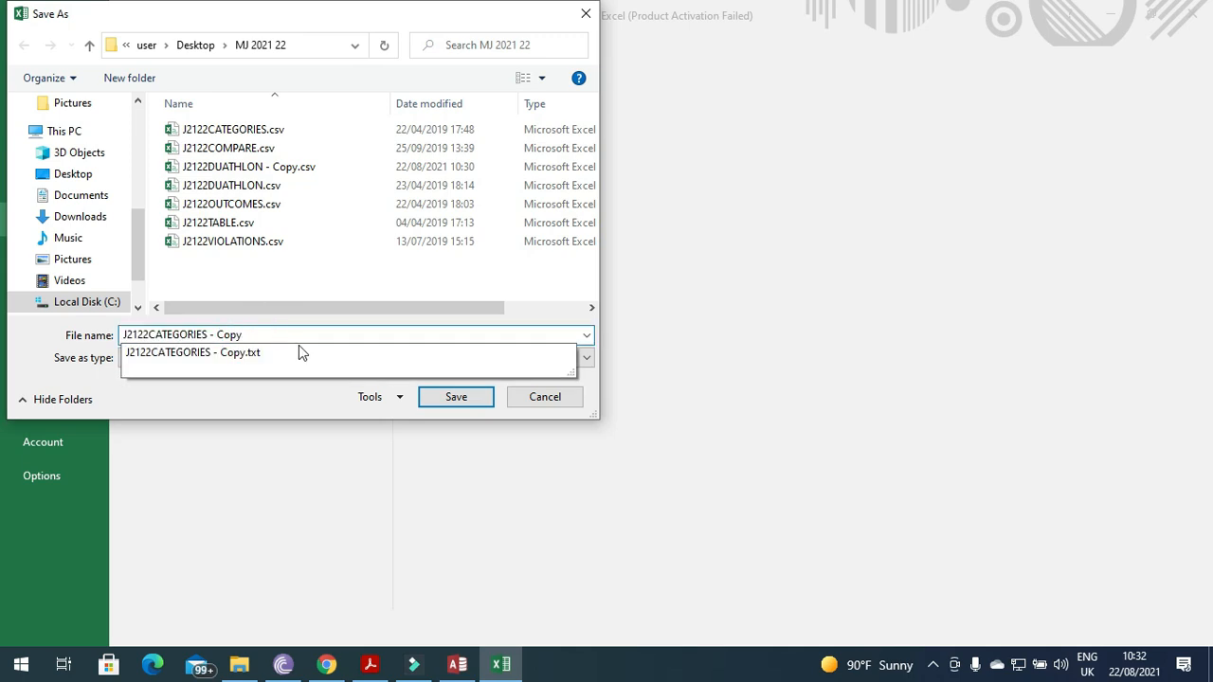
{"action": "left_click", "coordinate": [250, 398]}
{"action": "left_click", "coordinate": [468, 401]}
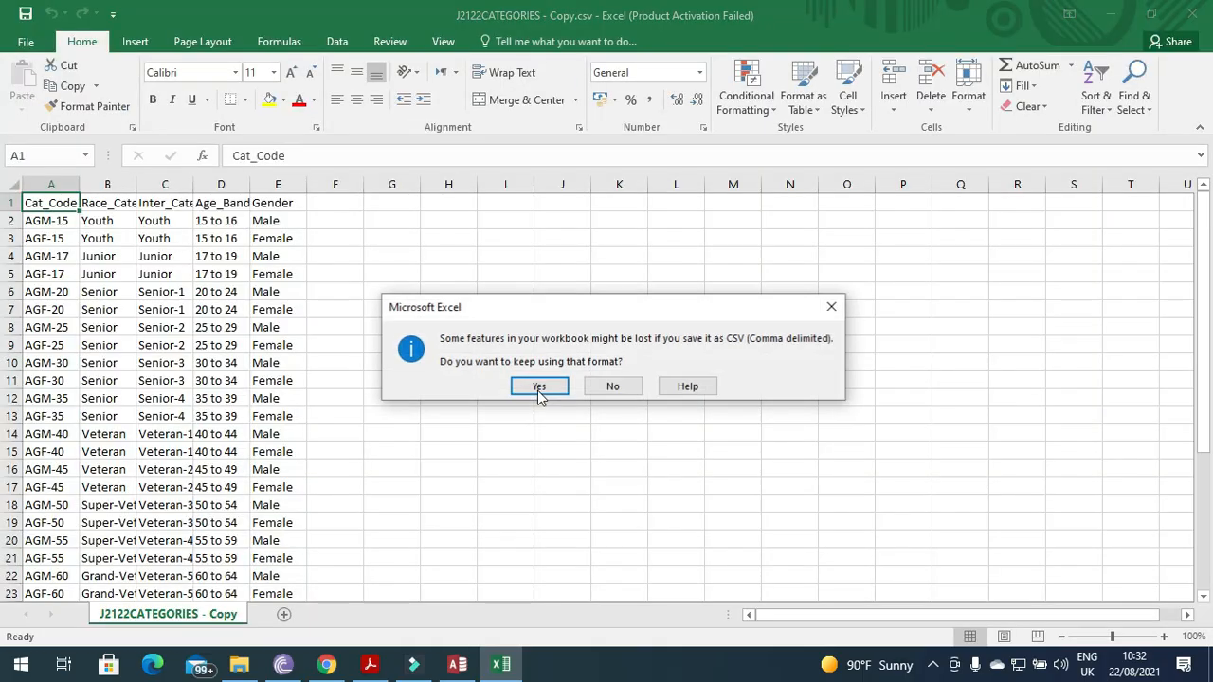
{"action": "left_click", "coordinate": [531, 385]}
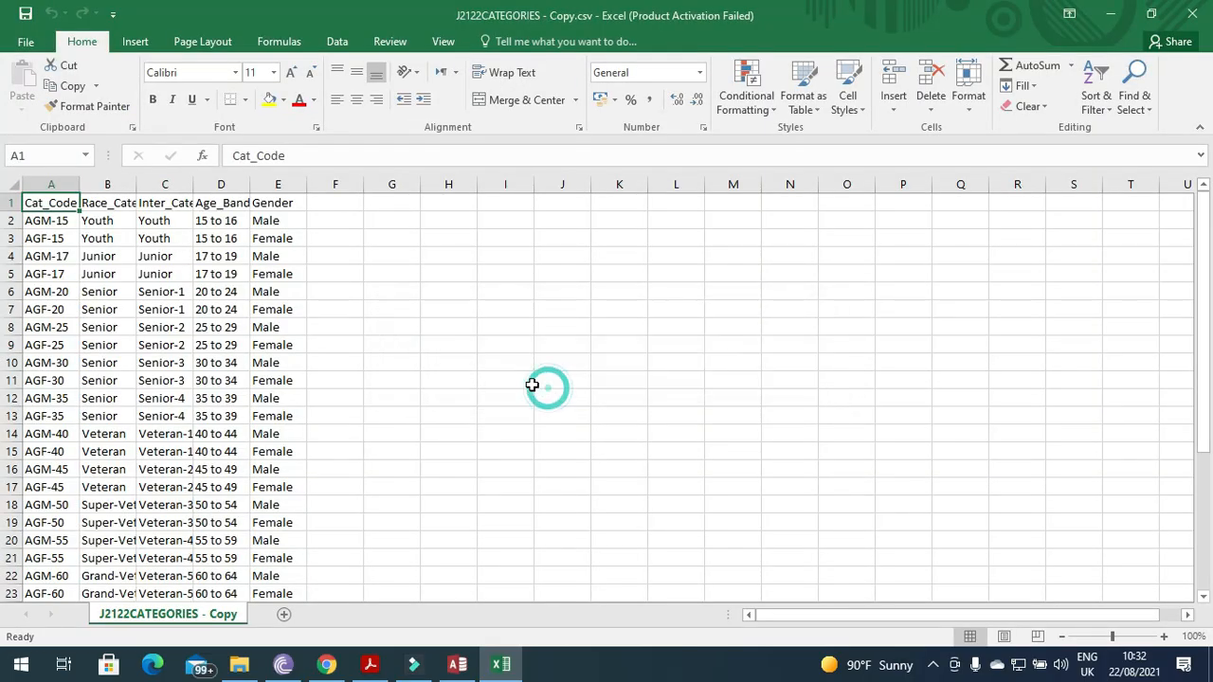
Close Excel and pick J2122CATEGORIES - Copy.csv as the Access text import source for a new table.
{"action": "left_click", "coordinate": [1205, 7]}
{"action": "left_click", "coordinate": [619, 354]}
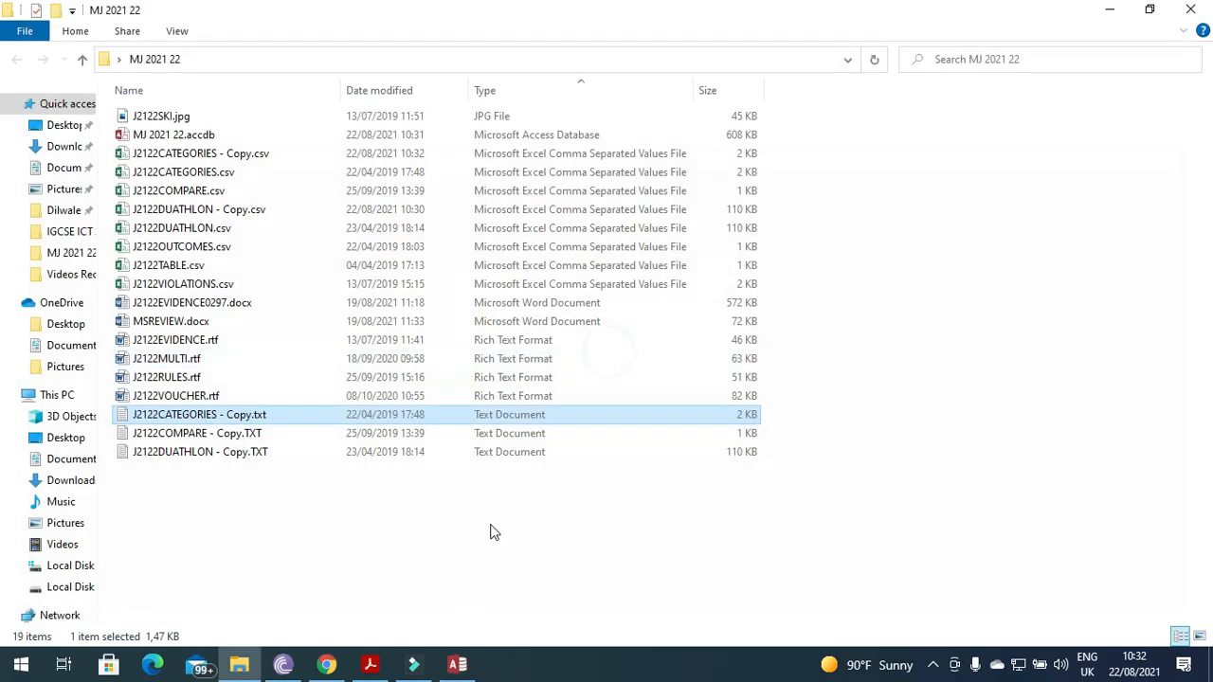
{"action": "left_click", "coordinate": [453, 666]}
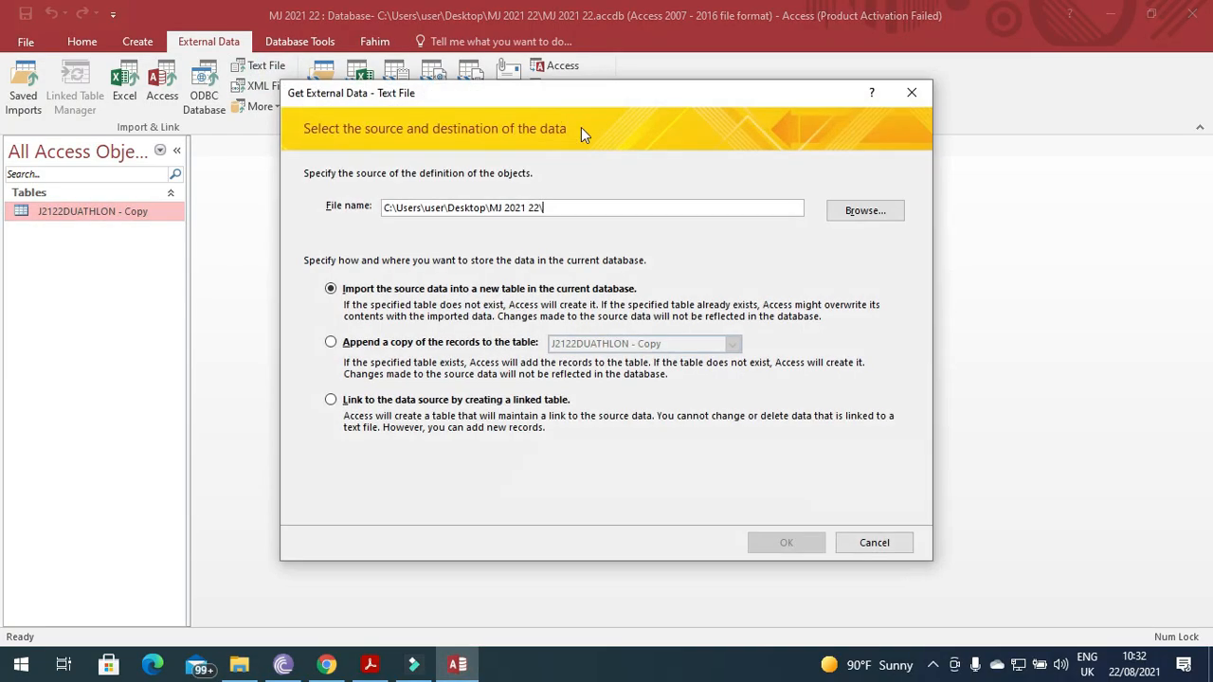
{"action": "left_click", "coordinate": [861, 212]}
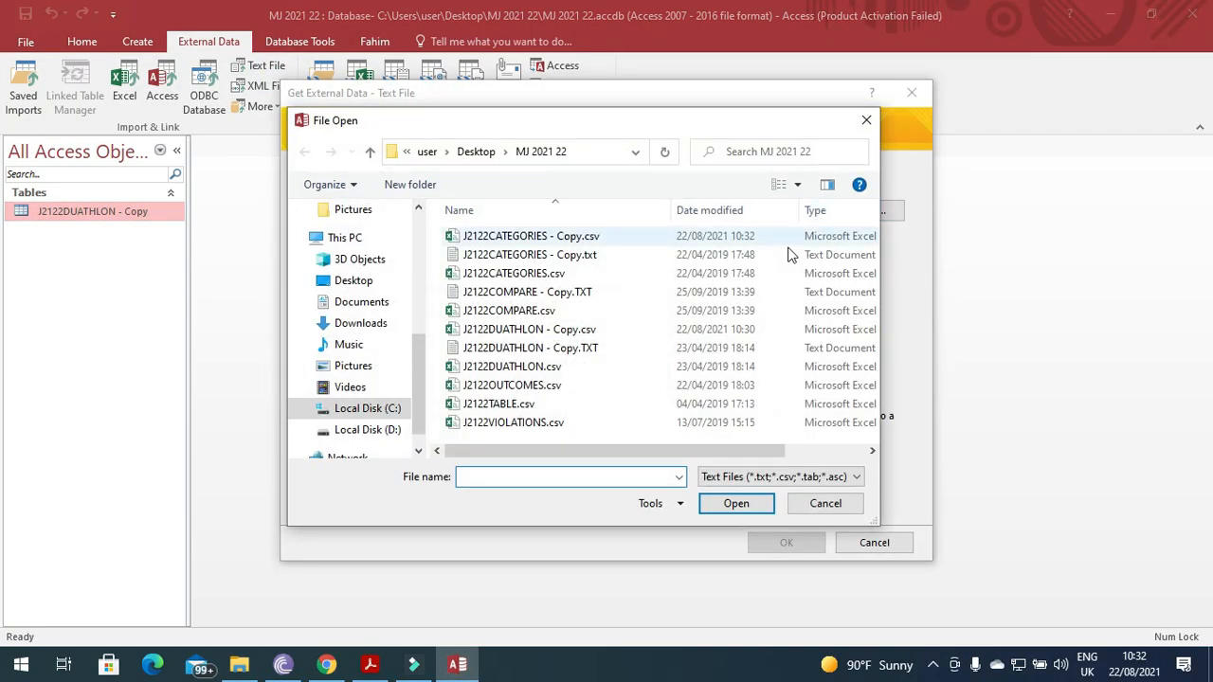
{"action": "left_click", "coordinate": [526, 236]}
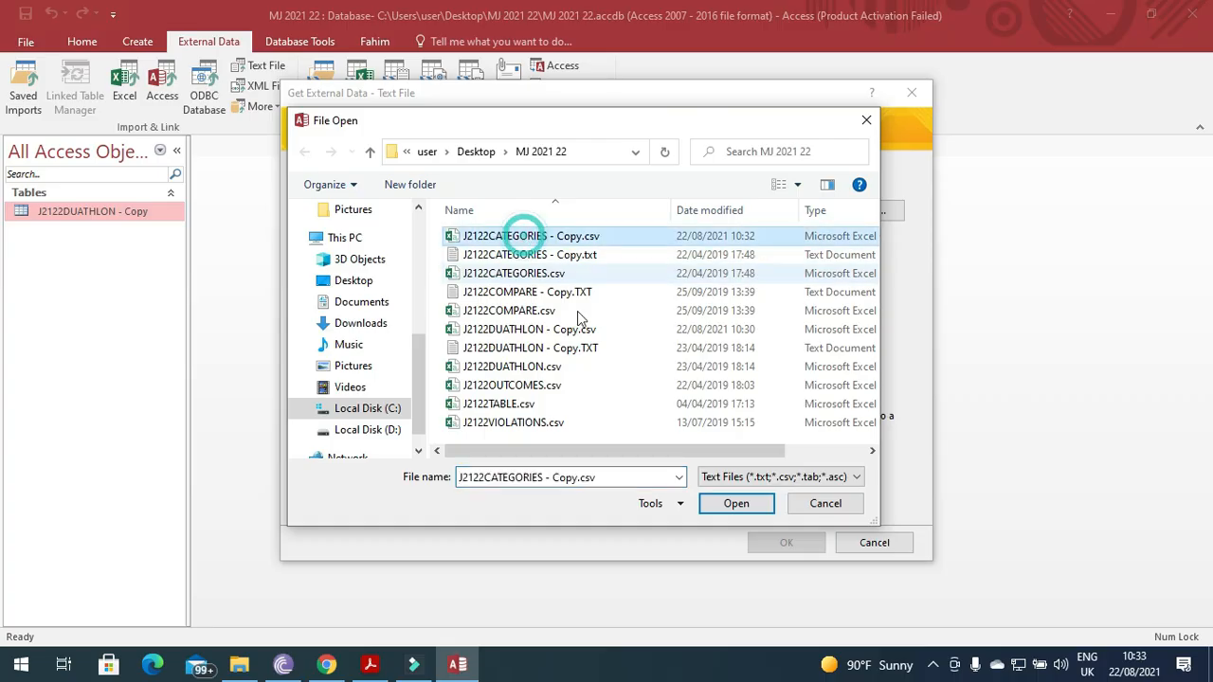
{"action": "left_click", "coordinate": [706, 505]}
{"action": "left_click", "coordinate": [785, 542]}
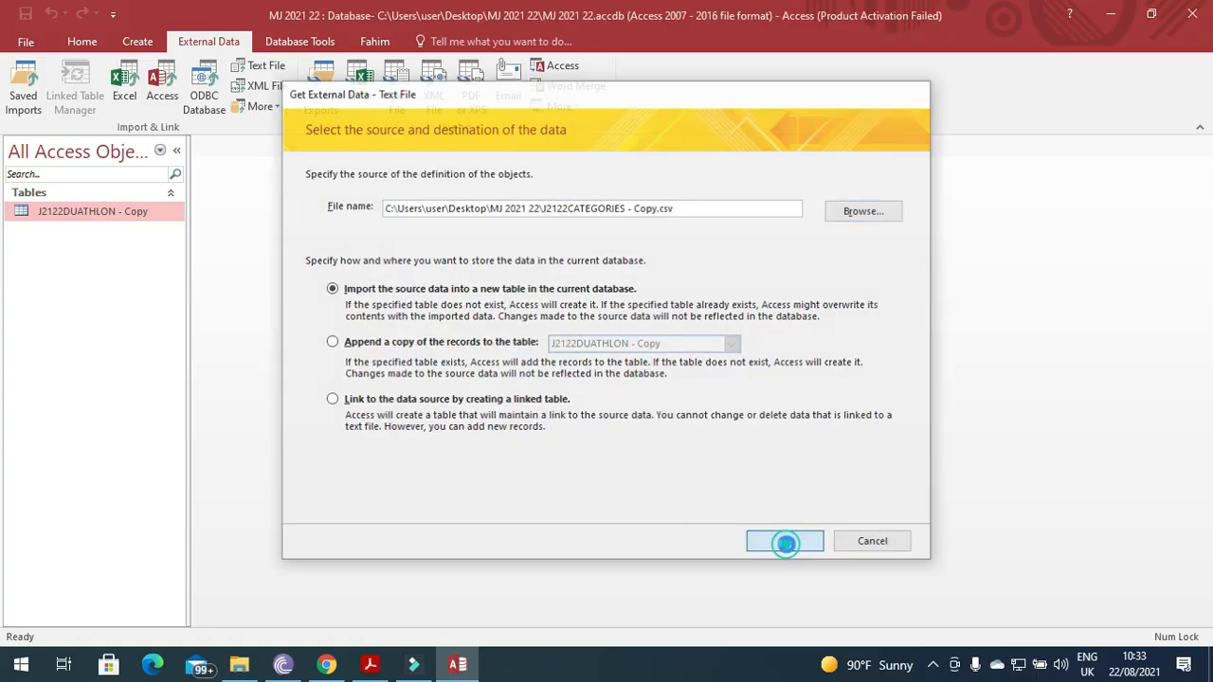
Use the first row as field names and review the imported field names and types.
{"action": "left_click", "coordinate": [786, 508]}
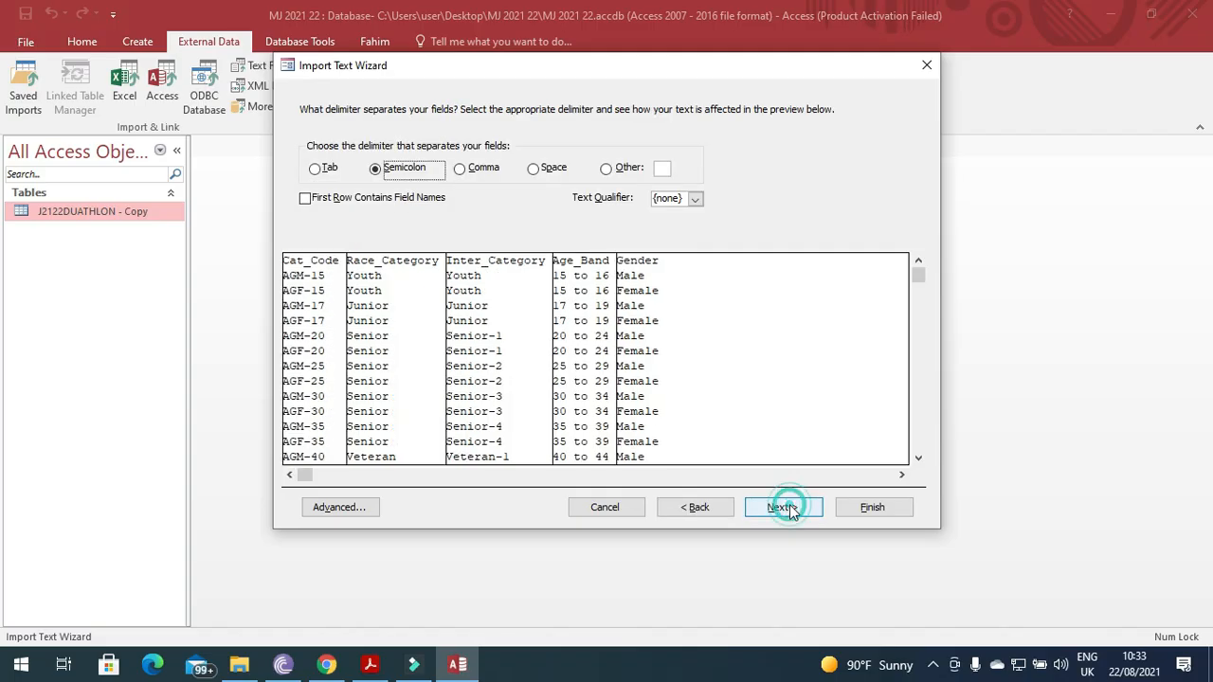
{"action": "left_click", "coordinate": [403, 206]}
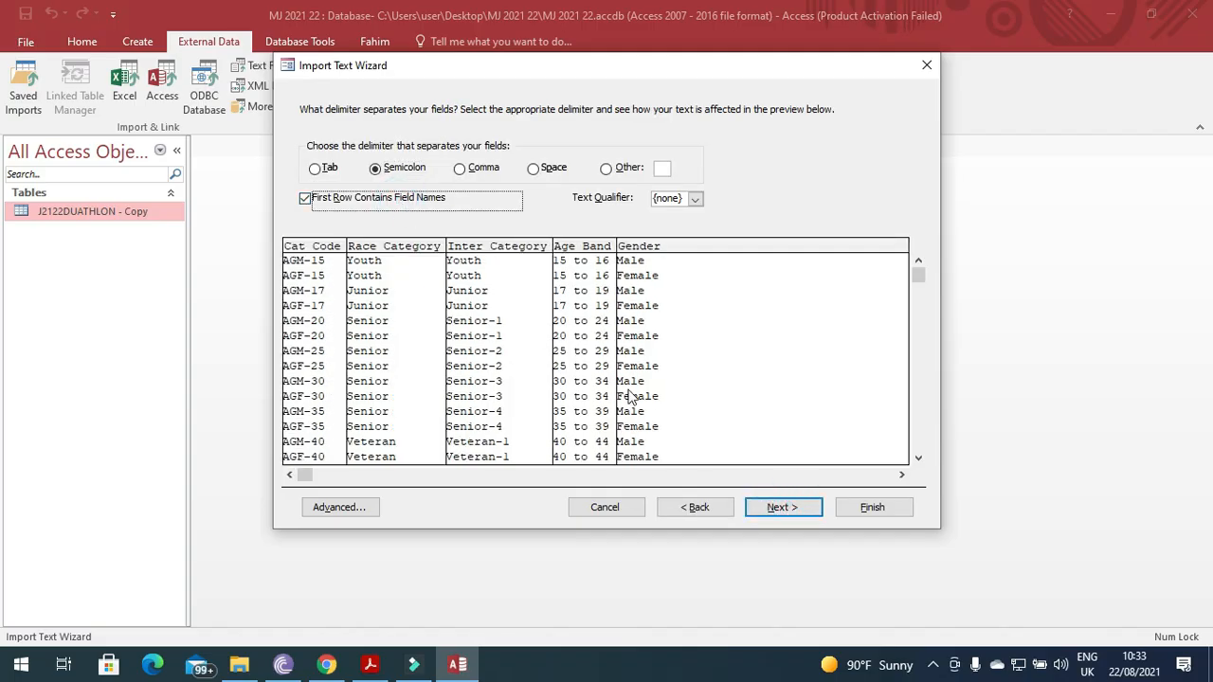
{"action": "left_click", "coordinate": [801, 513]}
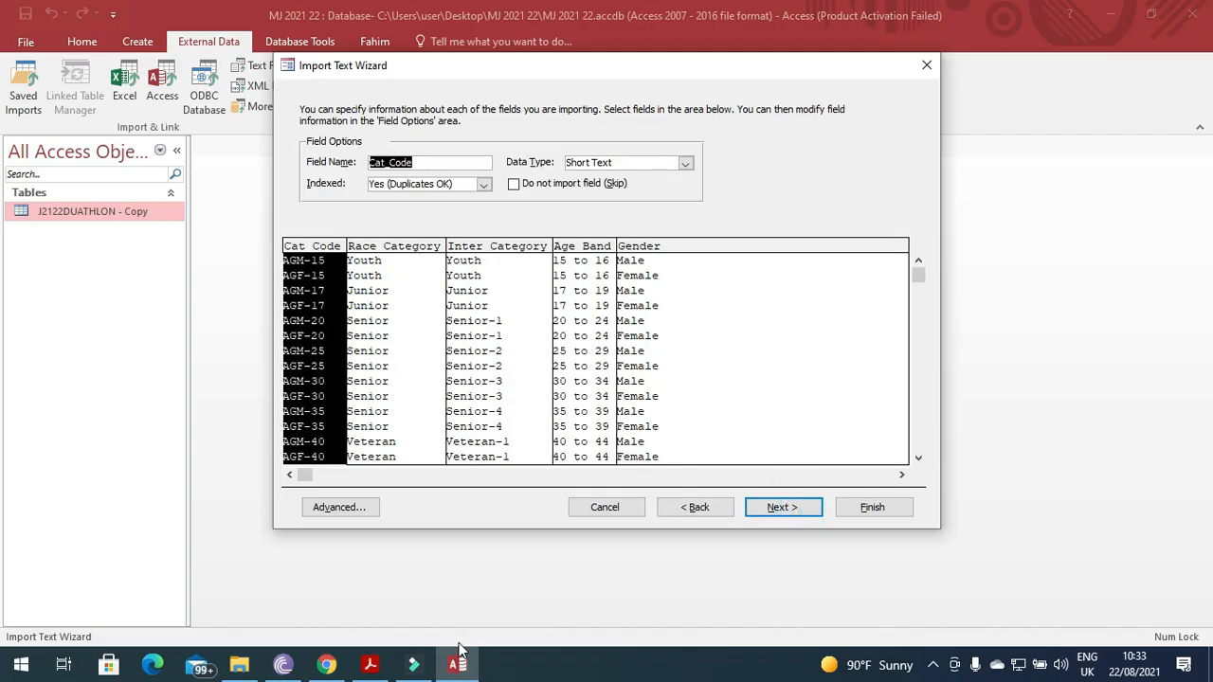
{"action": "left_click", "coordinate": [375, 666]}
{"action": "left_click", "coordinate": [371, 666]}
{"action": "left_click", "coordinate": [340, 507]}
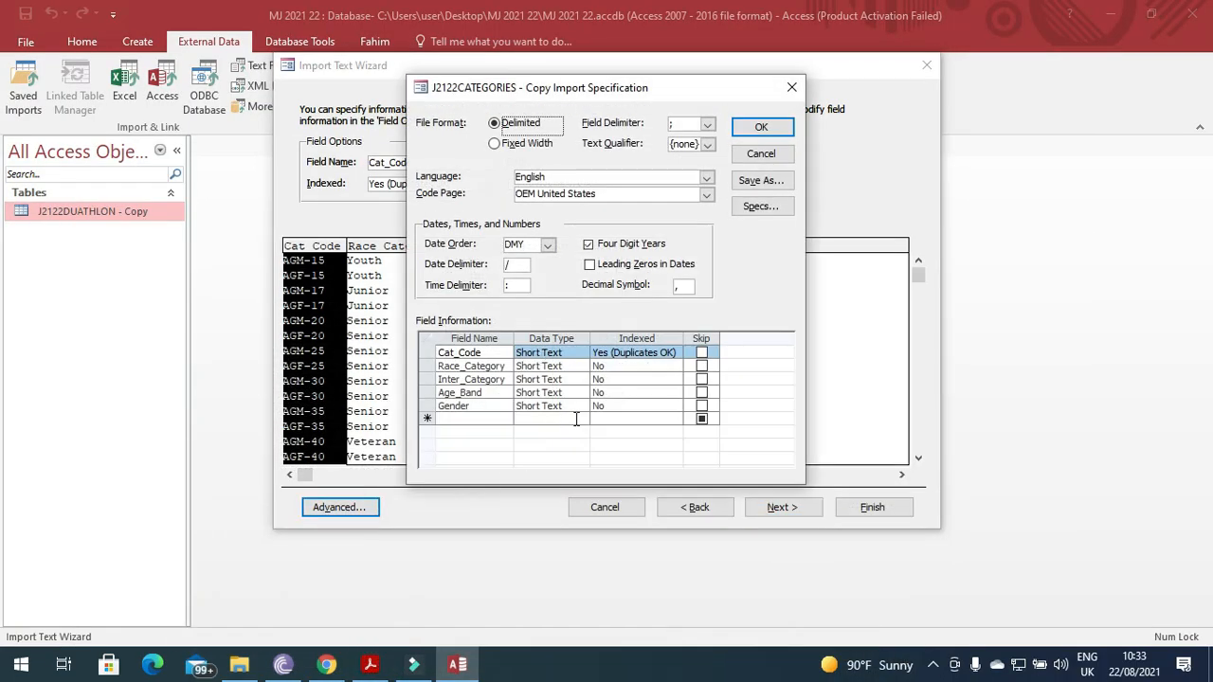
{"action": "left_click", "coordinate": [763, 127]}
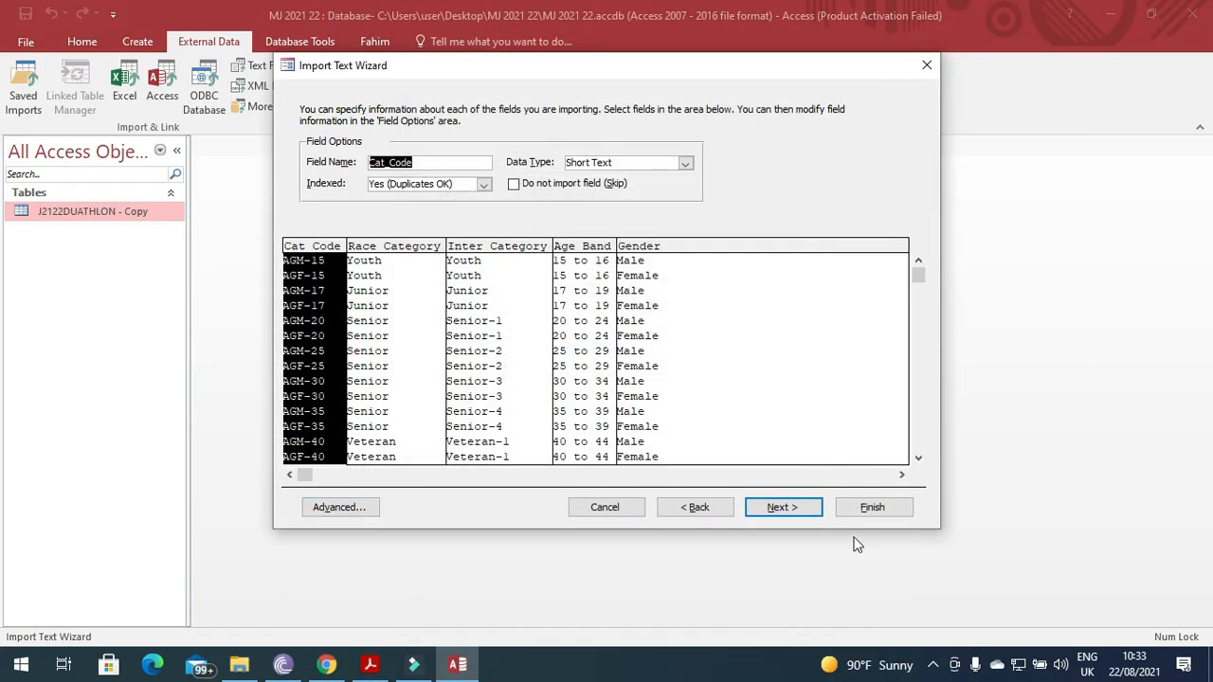
Make Cat_Code the primary key and finish importing the categories table.
{"action": "left_click", "coordinate": [811, 509]}
{"action": "left_click", "coordinate": [370, 664]}
{"action": "scroll", "coordinate": [376, 597], "scroll_direction": "down", "scroll_amount": 1}
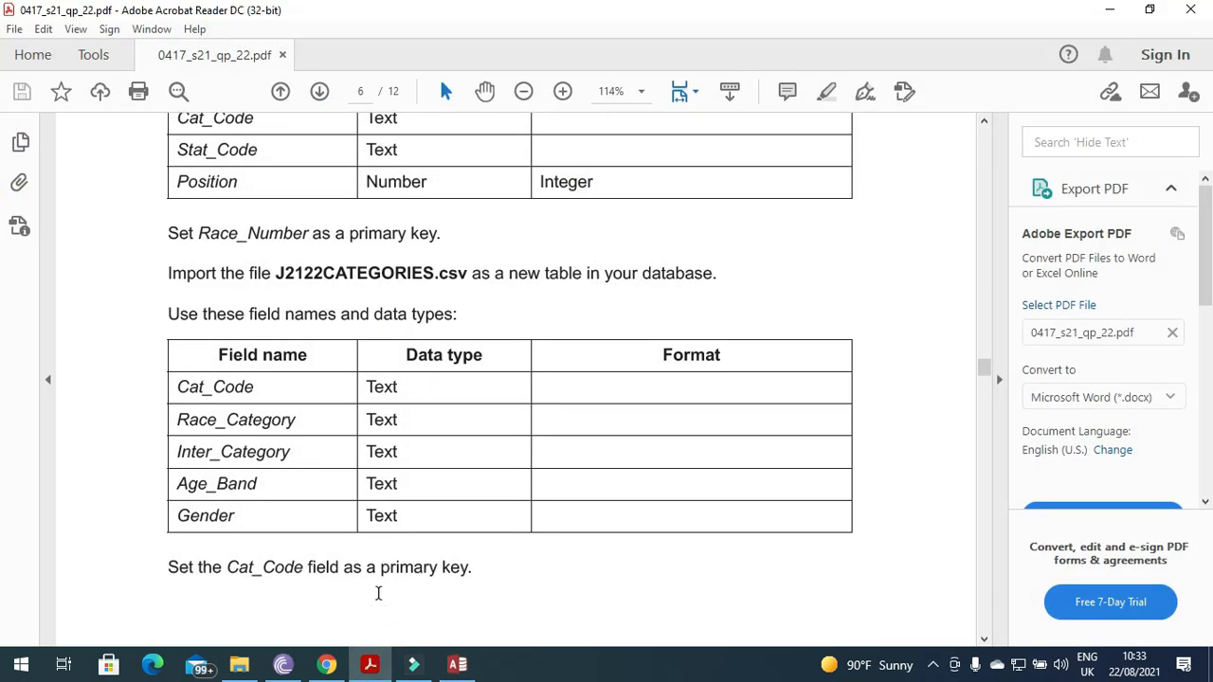
{"action": "left_click_drag", "start_coordinate": [228, 566], "coordinate": [273, 569]}
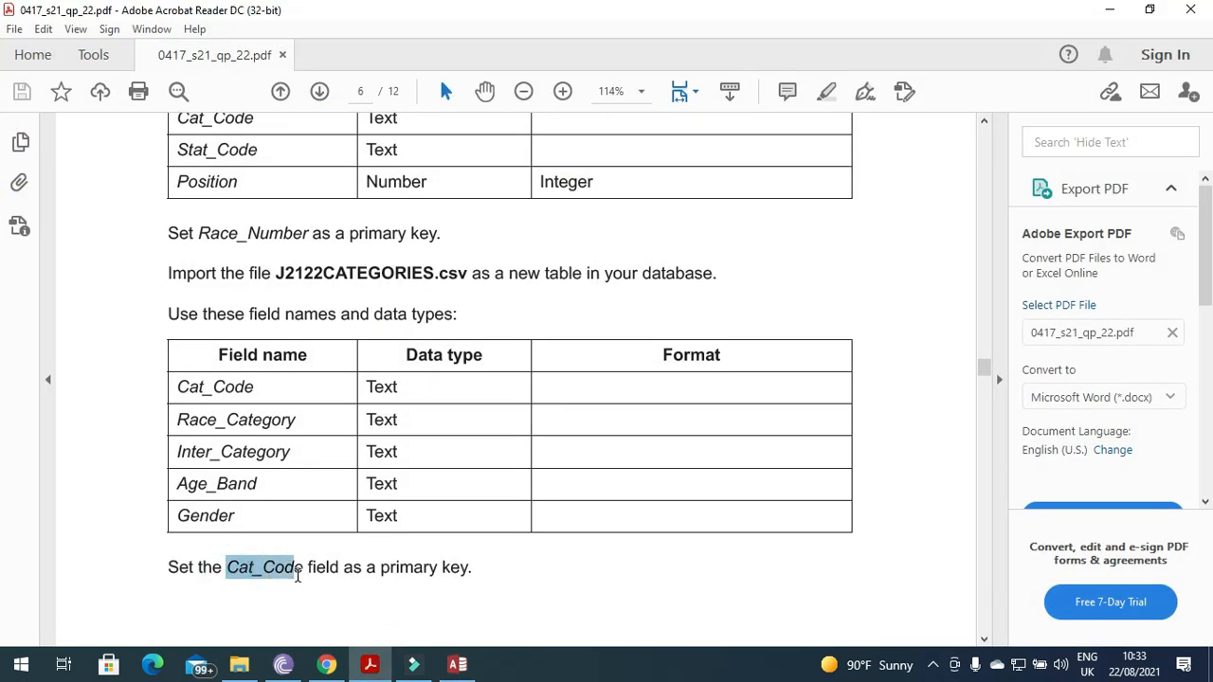
{"action": "left_click", "coordinate": [456, 664]}
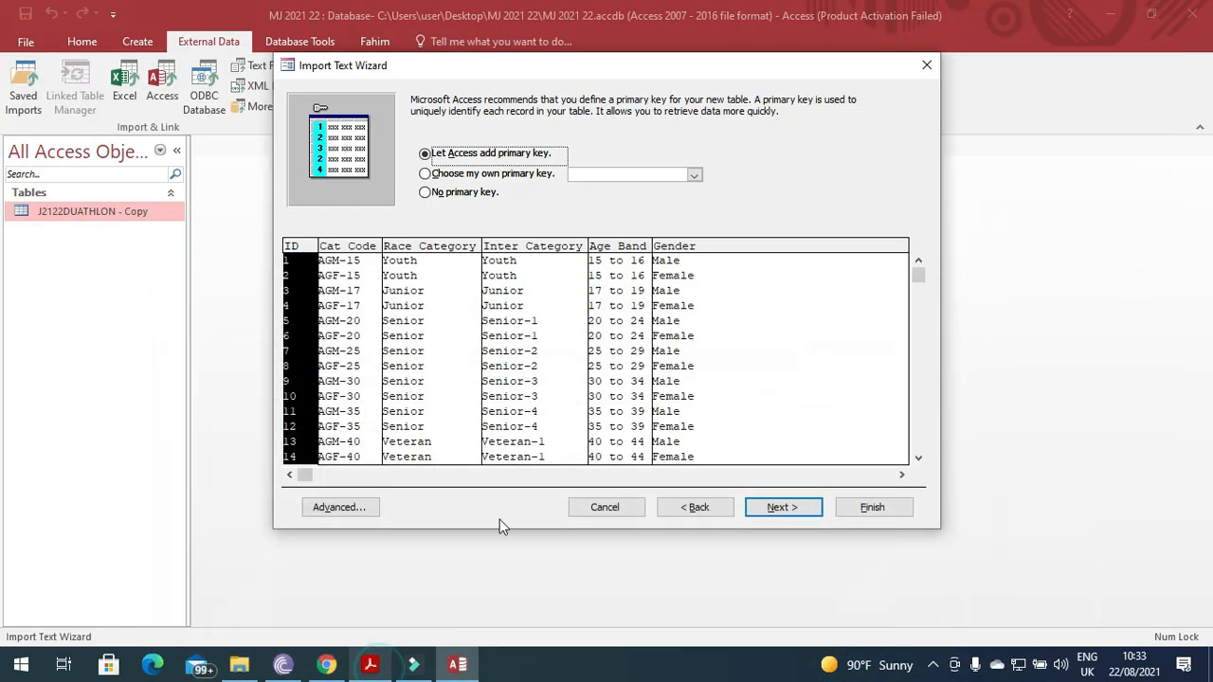
{"action": "left_click", "coordinate": [490, 177]}
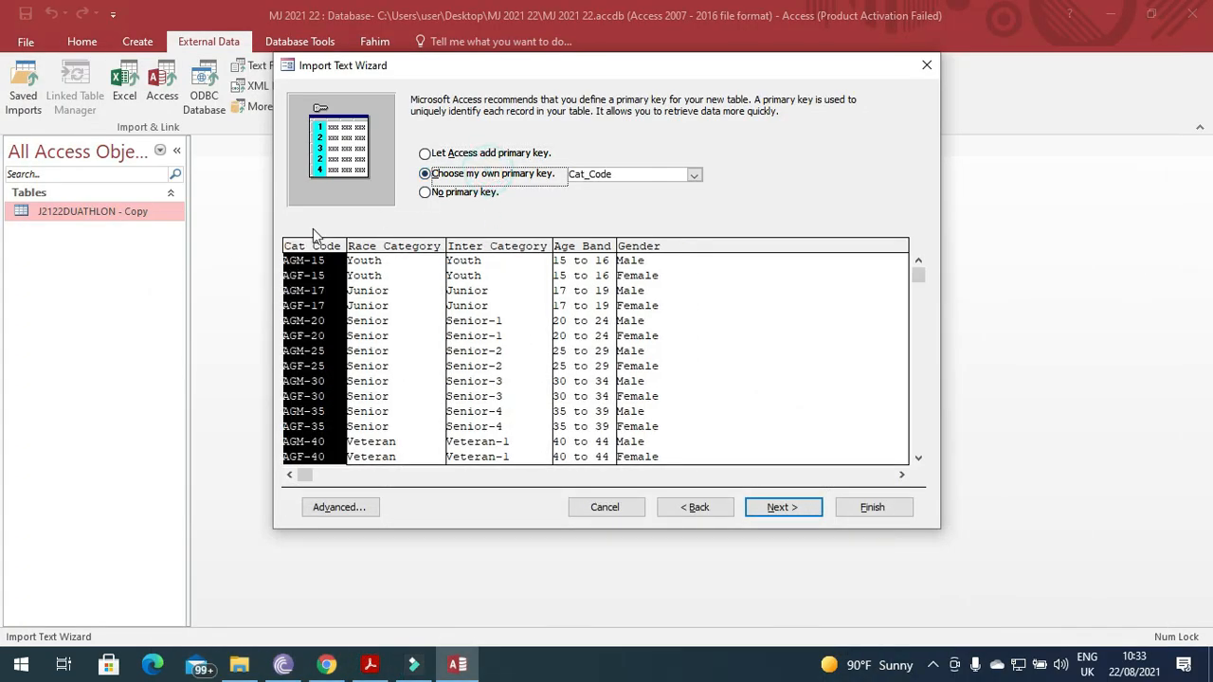
{"action": "left_click", "coordinate": [807, 511]}
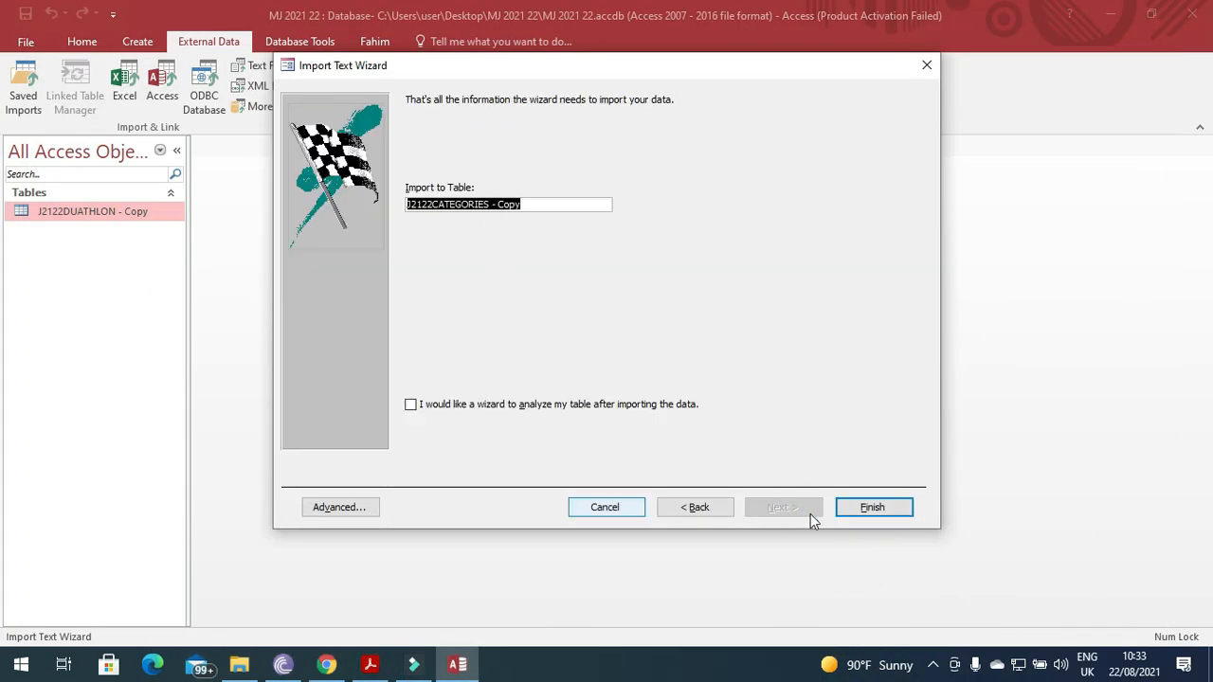
{"action": "left_click", "coordinate": [900, 509]}
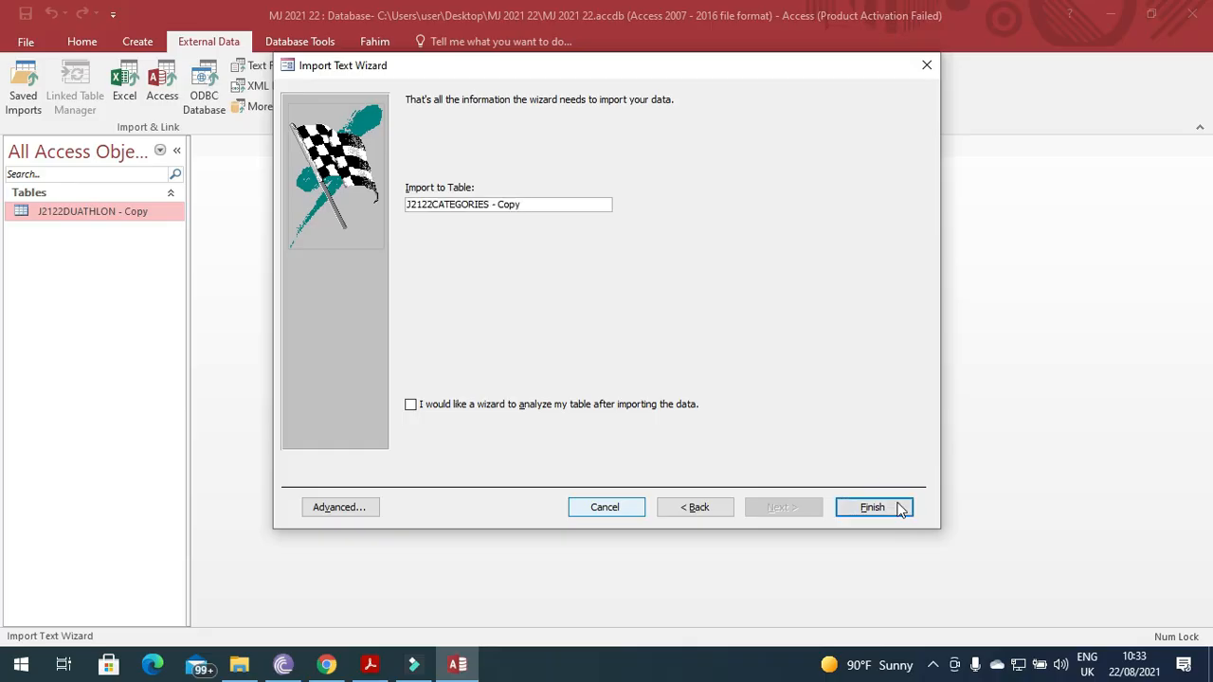
{"action": "left_click", "coordinate": [871, 556]}
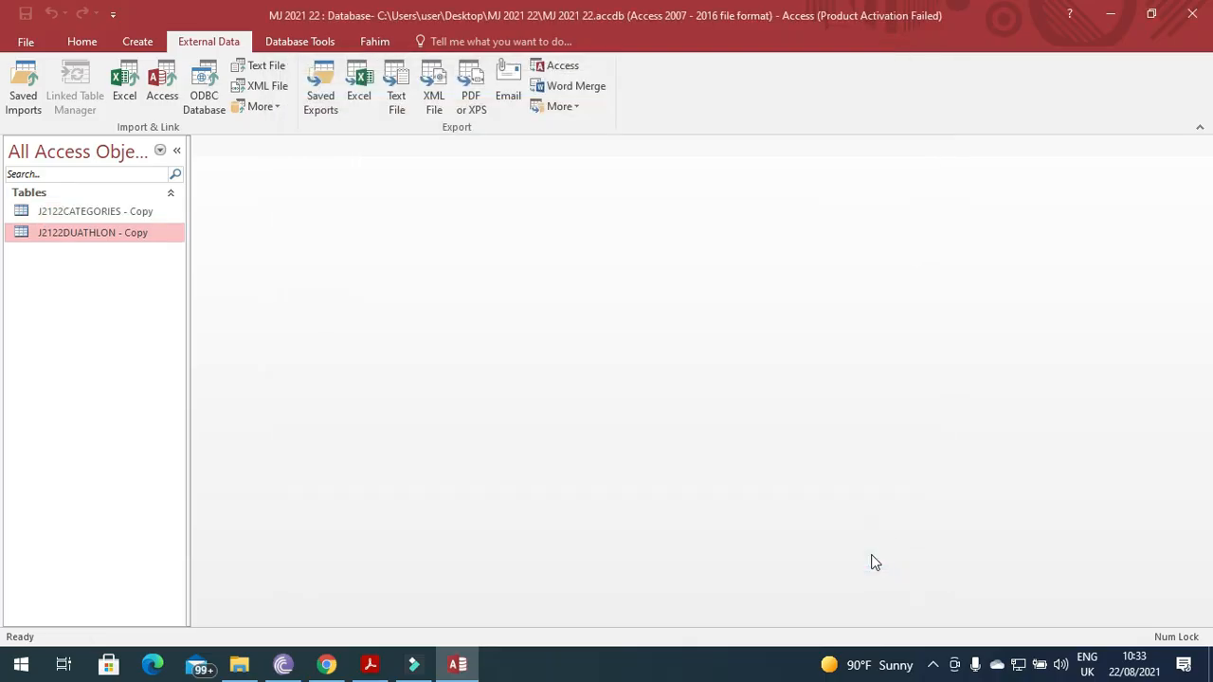
Locate page 7's instruction to import J2122OUTCOMES.csv, then bring up the MJ 2021 22 folder.
{"action": "left_click", "coordinate": [370, 665]}
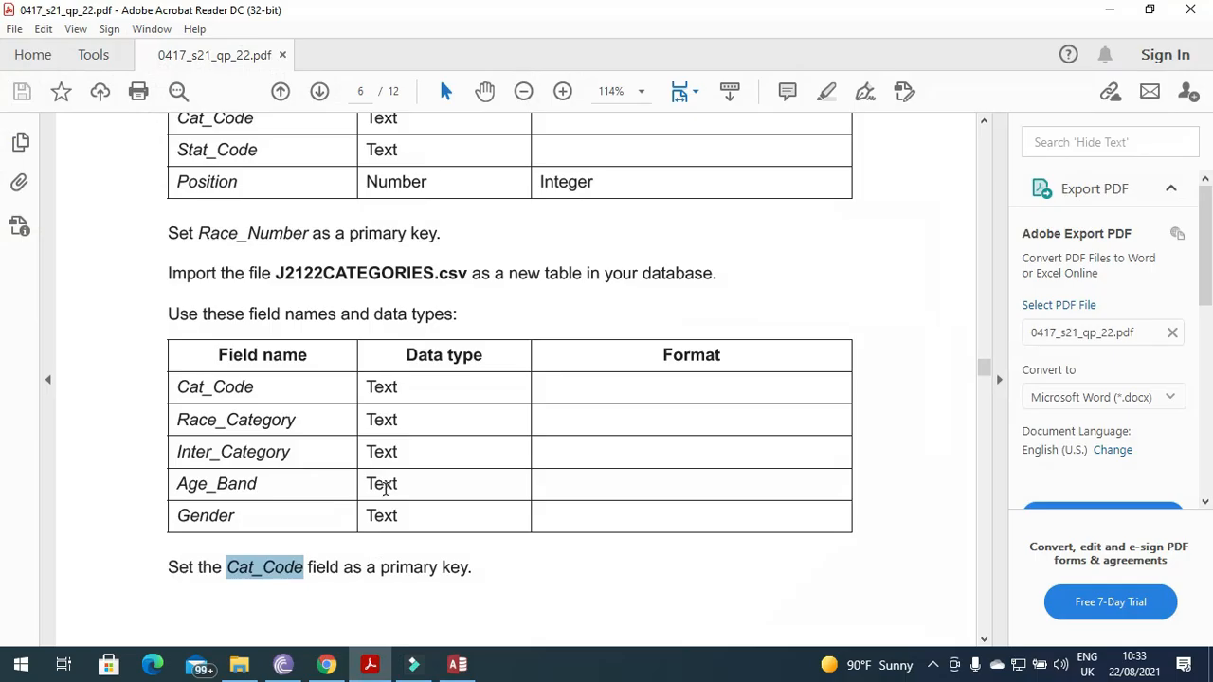
{"action": "scroll", "coordinate": [385, 497], "scroll_direction": "down", "scroll_amount": 3}
{"action": "scroll", "coordinate": [386, 496], "scroll_direction": "down", "scroll_amount": 5}
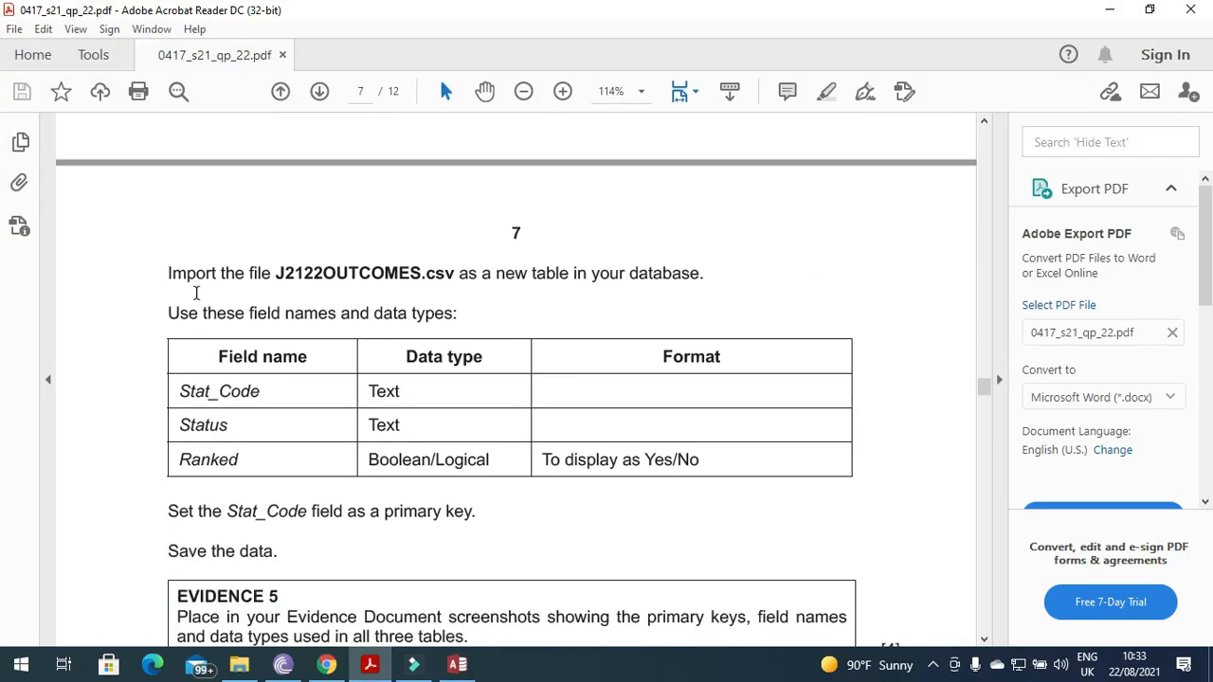
{"action": "left_click_drag", "start_coordinate": [278, 273], "coordinate": [455, 275]}
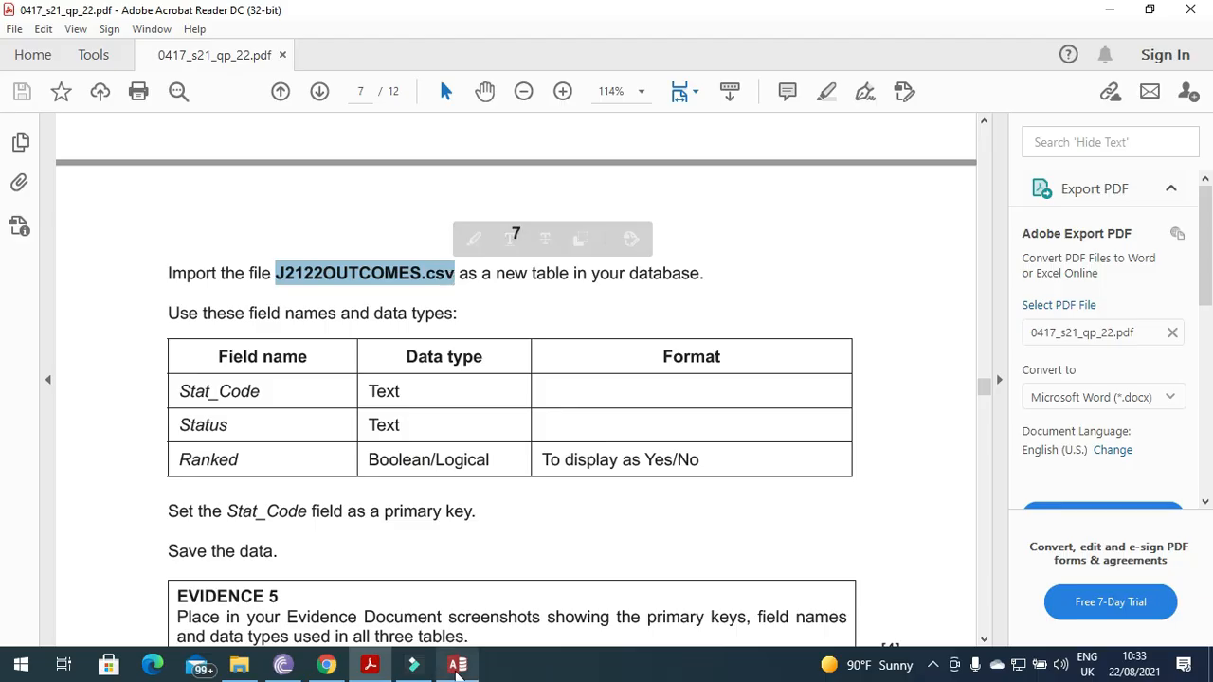
{"action": "left_click", "coordinate": [458, 664]}
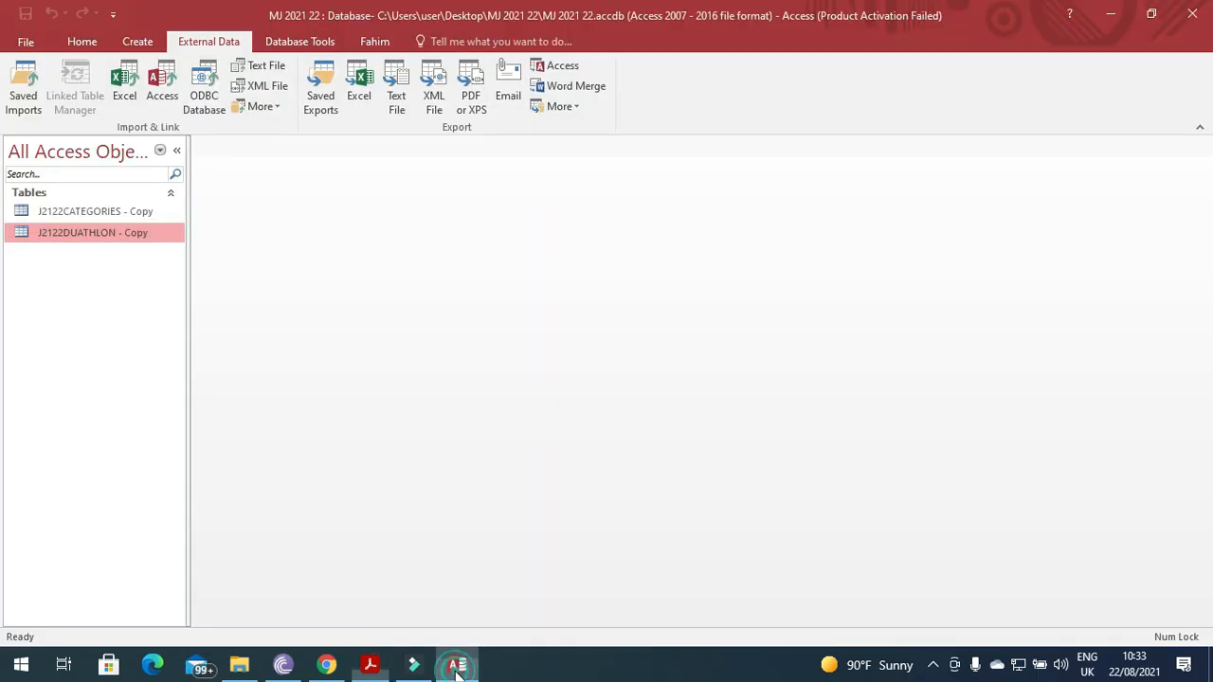
{"action": "left_click", "coordinate": [239, 666]}
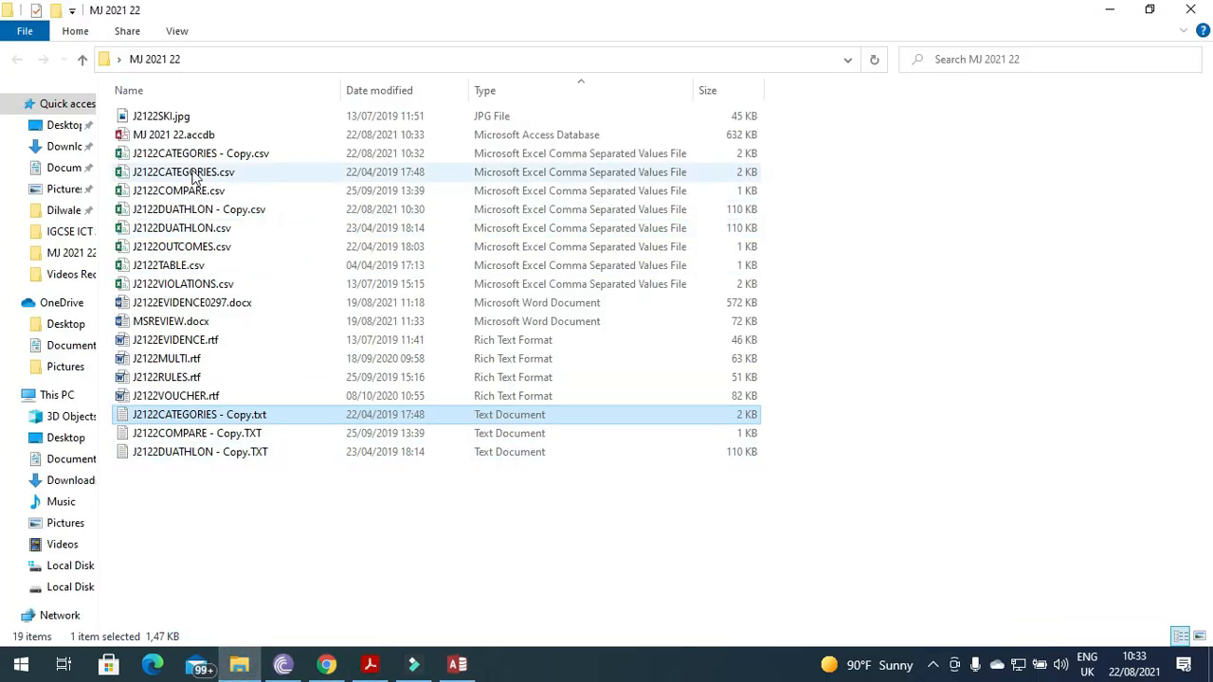
Make a duplicate of J2122OUTCOMES.csv in the MJ 2021 22 folder.
{"action": "left_click", "coordinate": [173, 248]}
{"action": "right_click", "coordinate": [171, 246]}
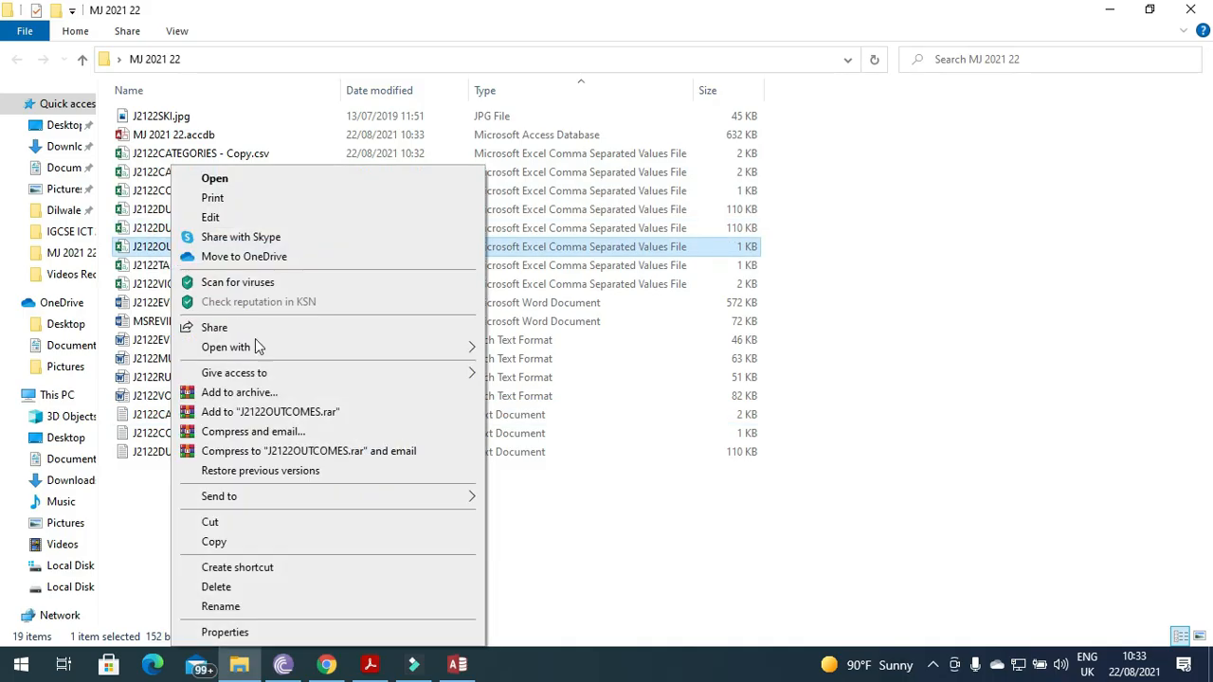
{"action": "left_click", "coordinate": [231, 544]}
{"action": "left_click", "coordinate": [254, 542]}
{"action": "right_click", "coordinate": [254, 542]}
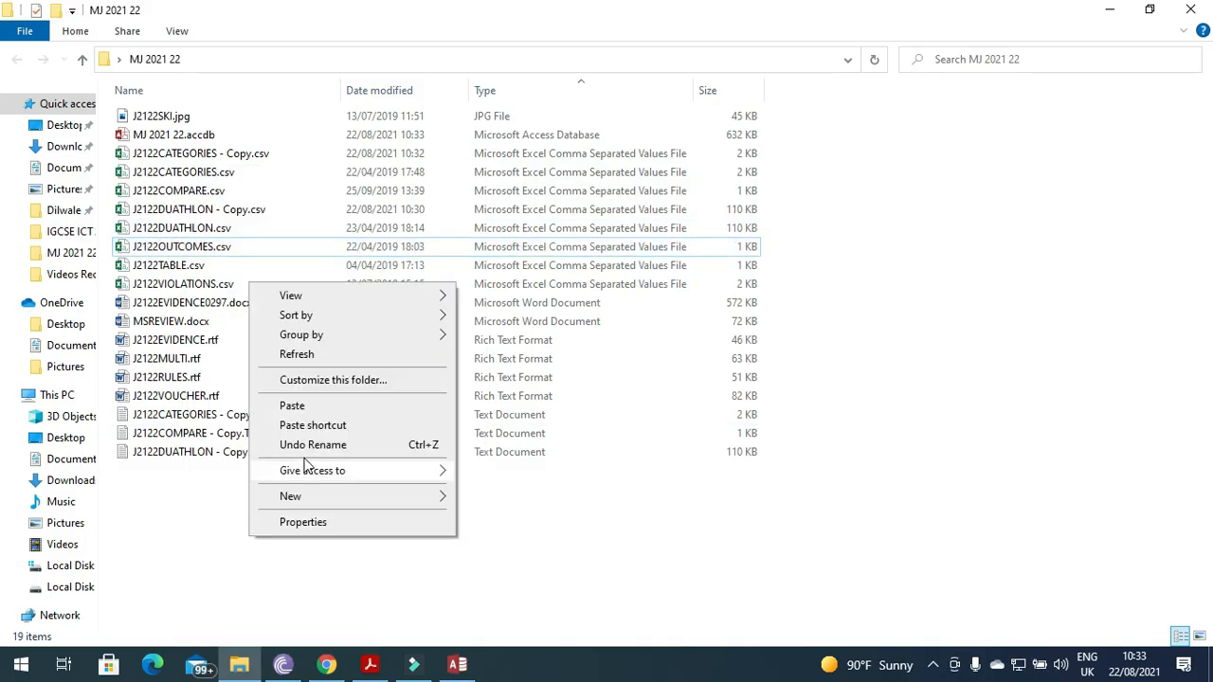
{"action": "left_click", "coordinate": [275, 406]}
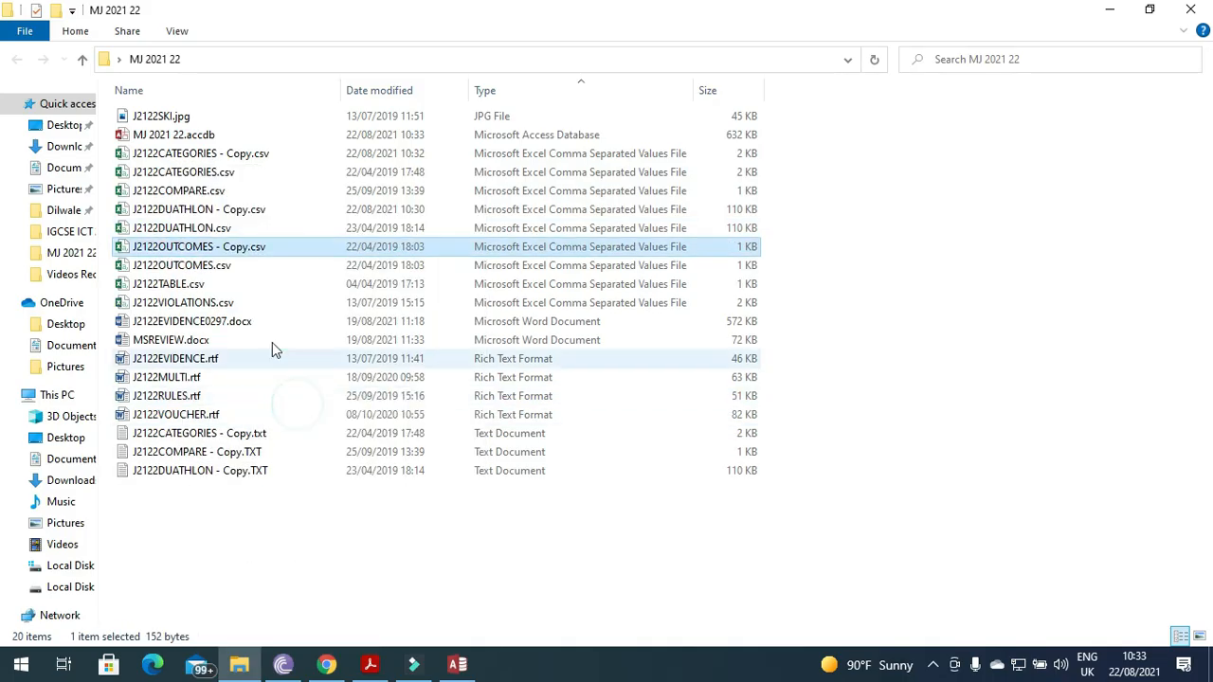
Rename the duplicate to J2122OUTCOMES - Copy.txt, accepting the extension change.
{"action": "right_click", "coordinate": [241, 254]}
{"action": "left_click", "coordinate": [314, 604]}
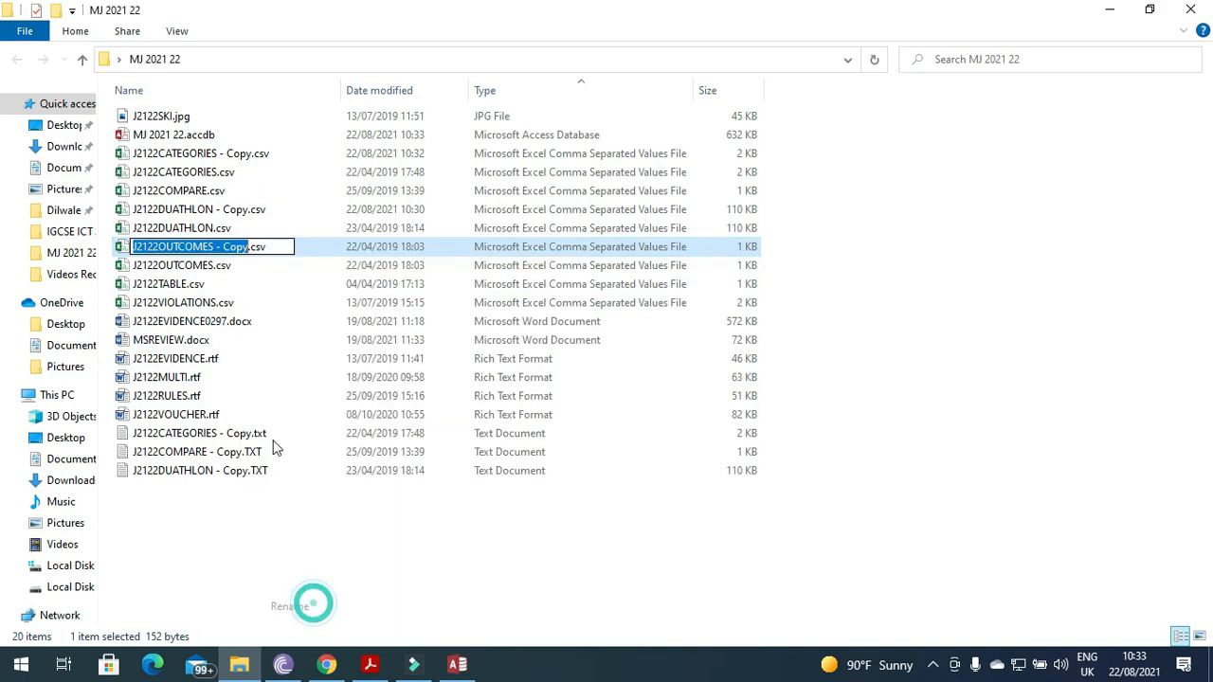
{"action": "left_click", "coordinate": [281, 247]}
{"action": "key", "text": "BackSpace"}
{"action": "key", "text": "BackSpace"}
{"action": "key", "text": "BackSpace"}
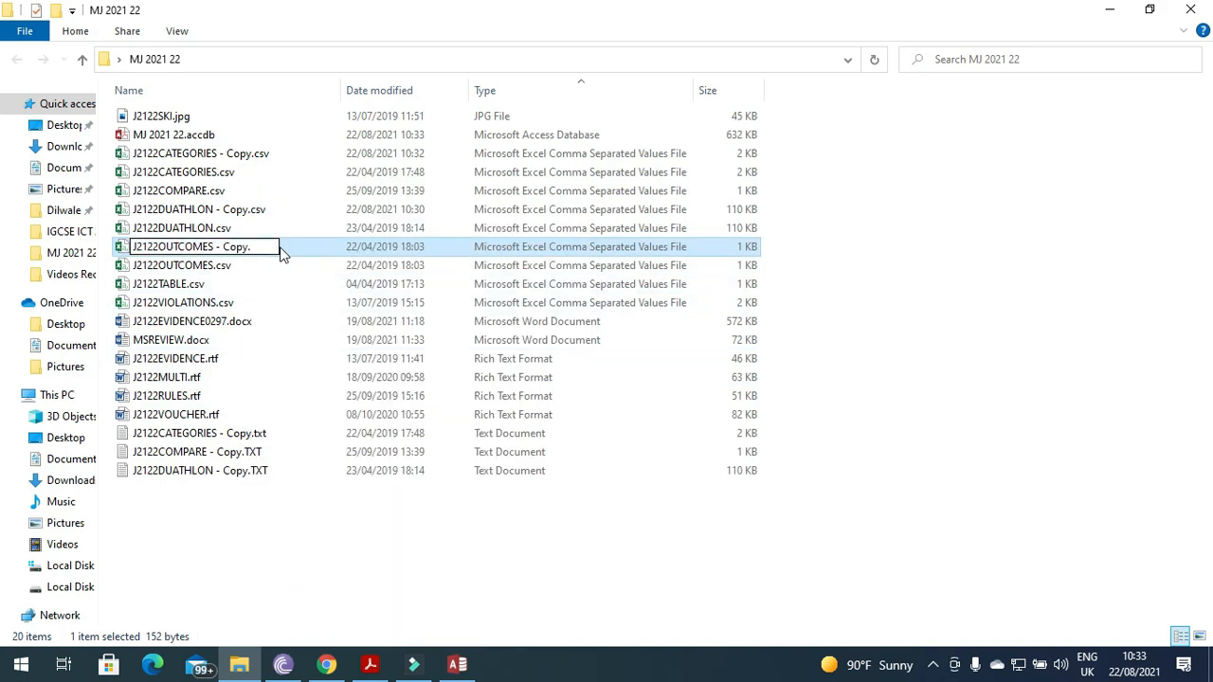
{"action": "type", "text": "txt"}
{"action": "key", "text": "Return"}
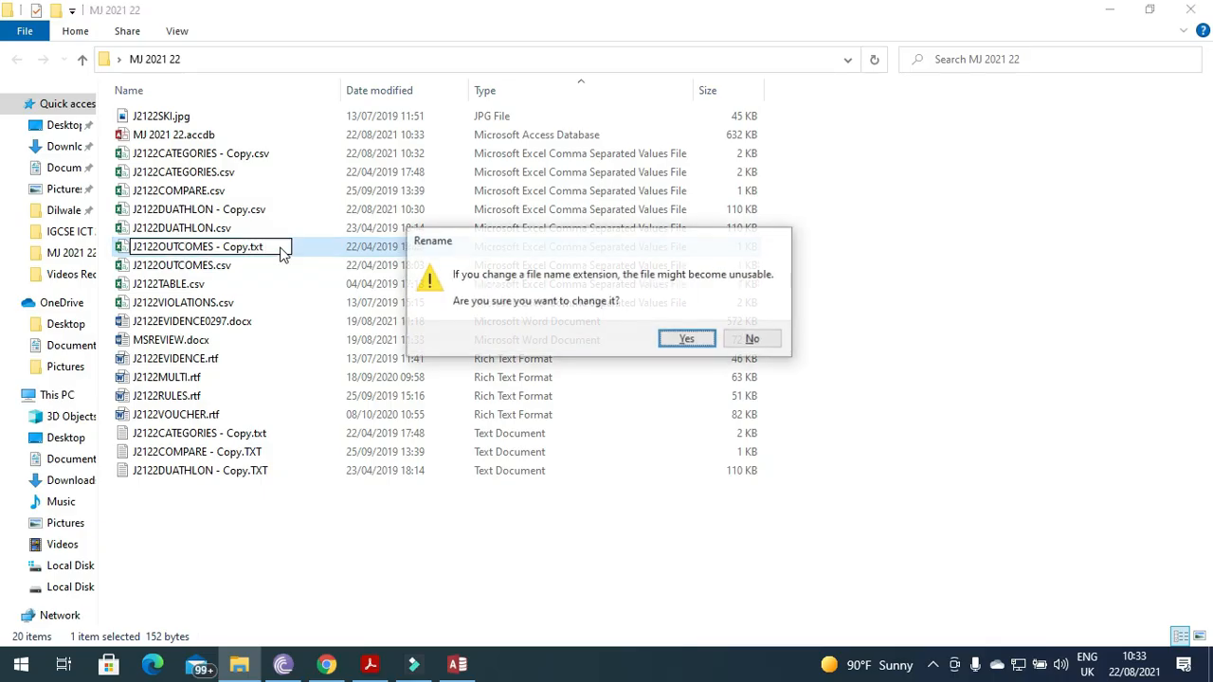
{"action": "left_click", "coordinate": [702, 349]}
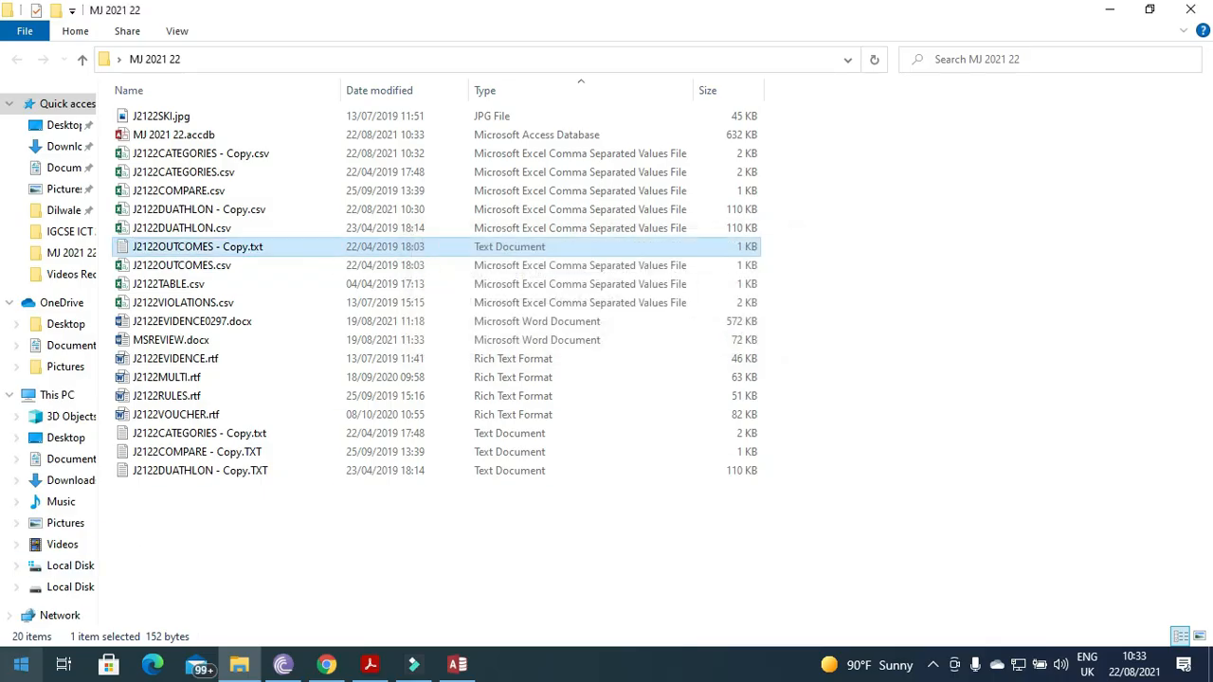
{"action": "left_click", "coordinate": [21, 664]}
Launch Excel and open J2122OUTCOMES - Copy.txt from Desktop > MJ 2021 22 with All Files listed.
{"action": "type", "text": "exce"}
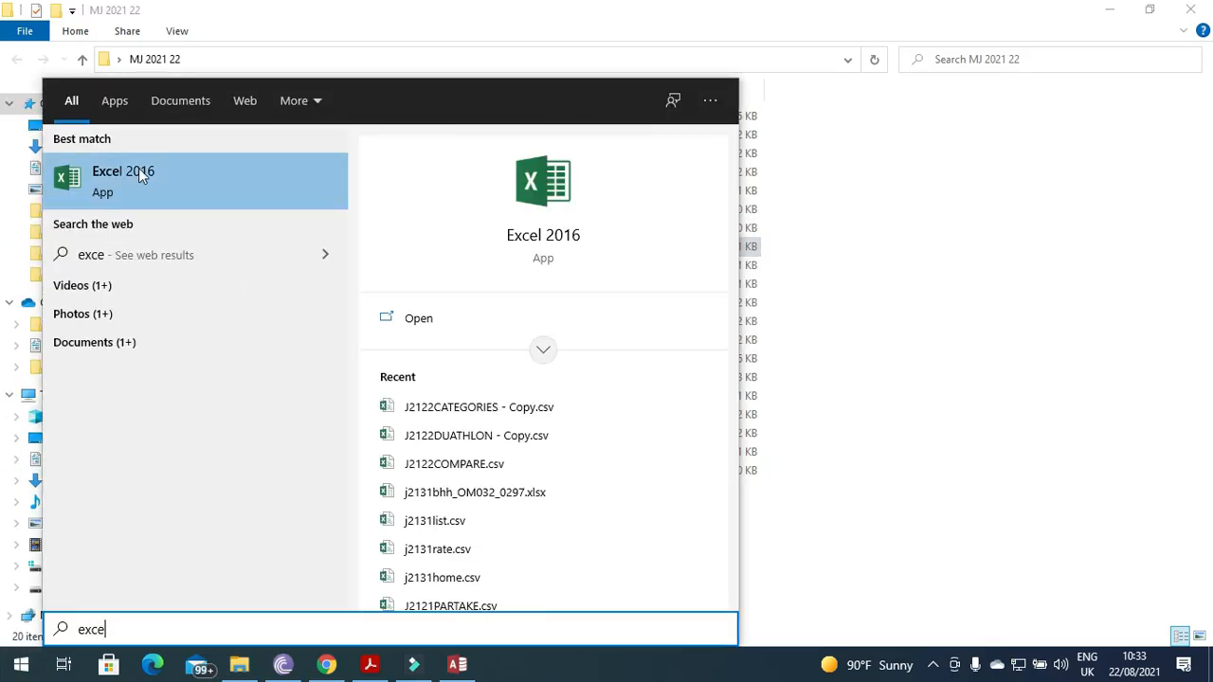
{"action": "left_click", "coordinate": [141, 172]}
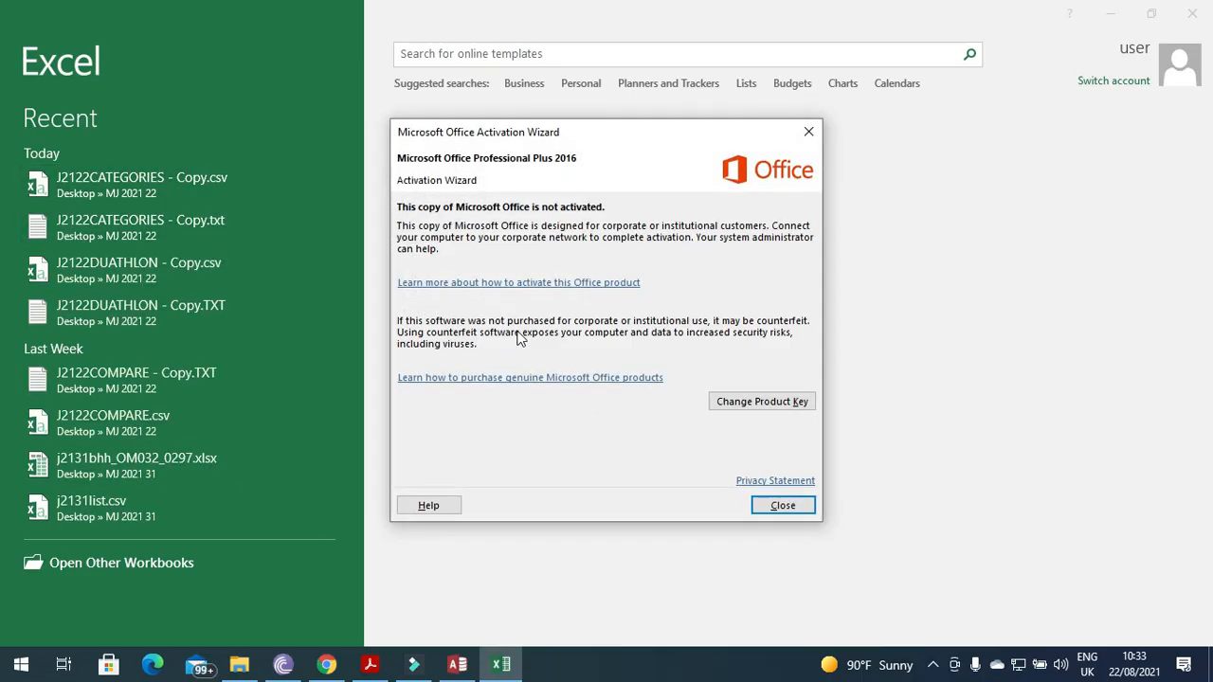
{"action": "left_click", "coordinate": [783, 508]}
{"action": "left_click", "coordinate": [103, 561]}
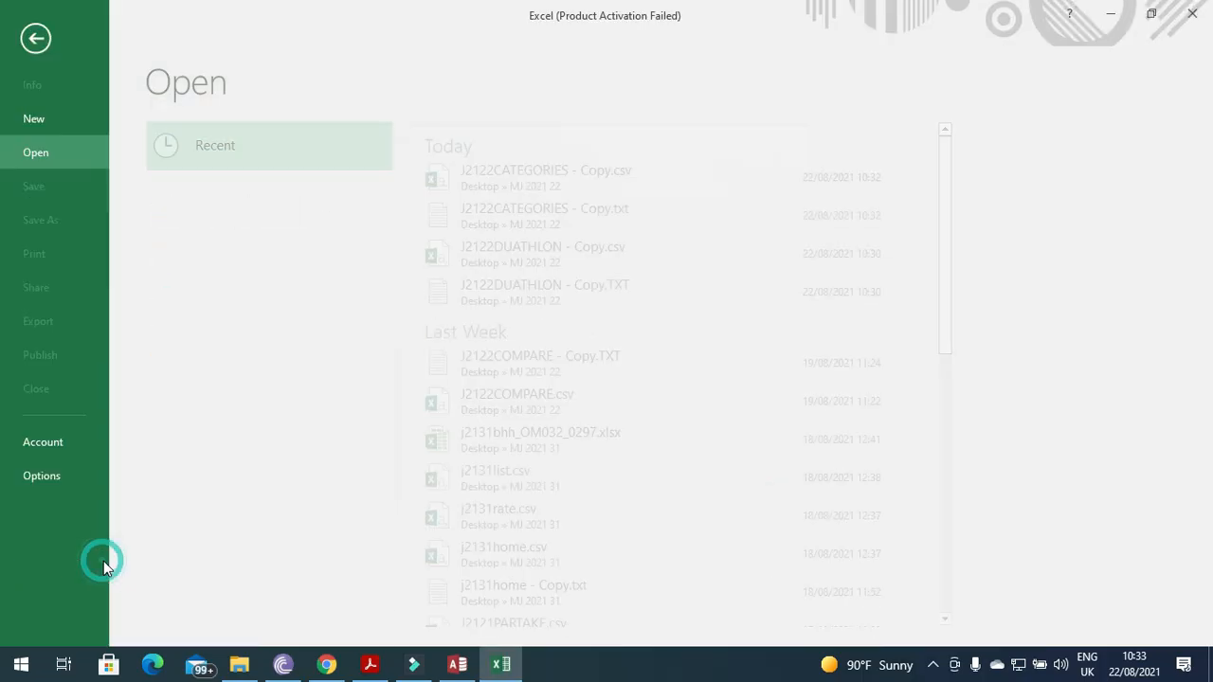
{"action": "left_click", "coordinate": [197, 357]}
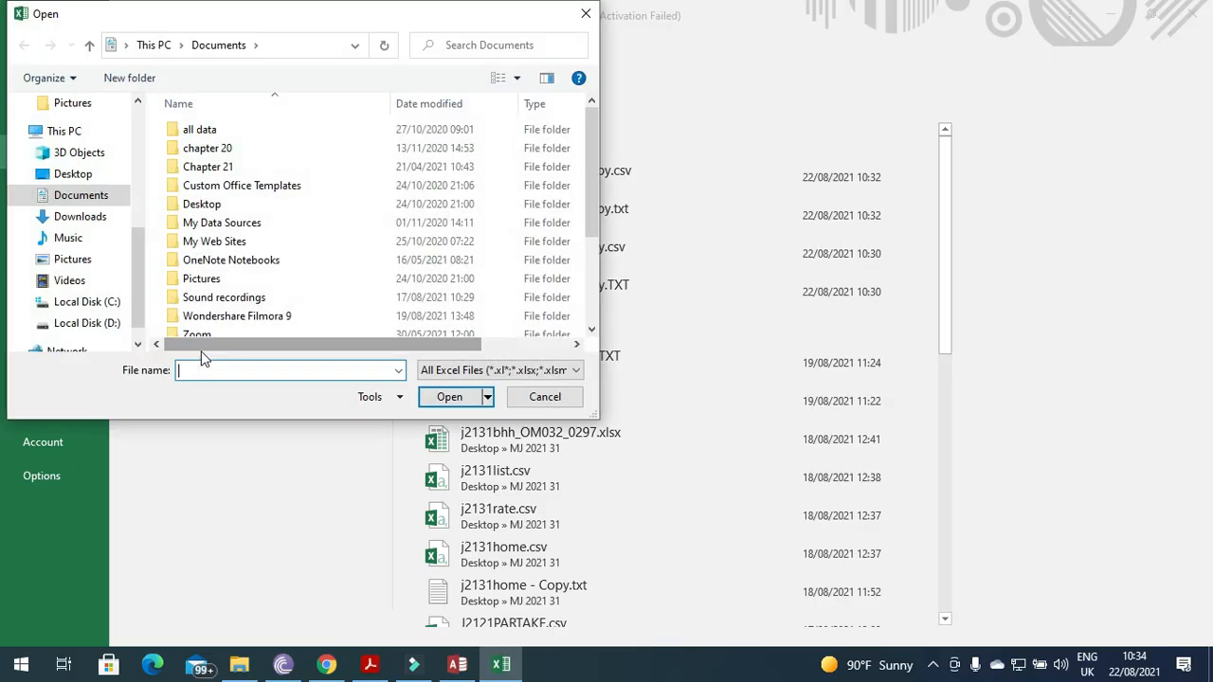
{"action": "left_click", "coordinate": [72, 174]}
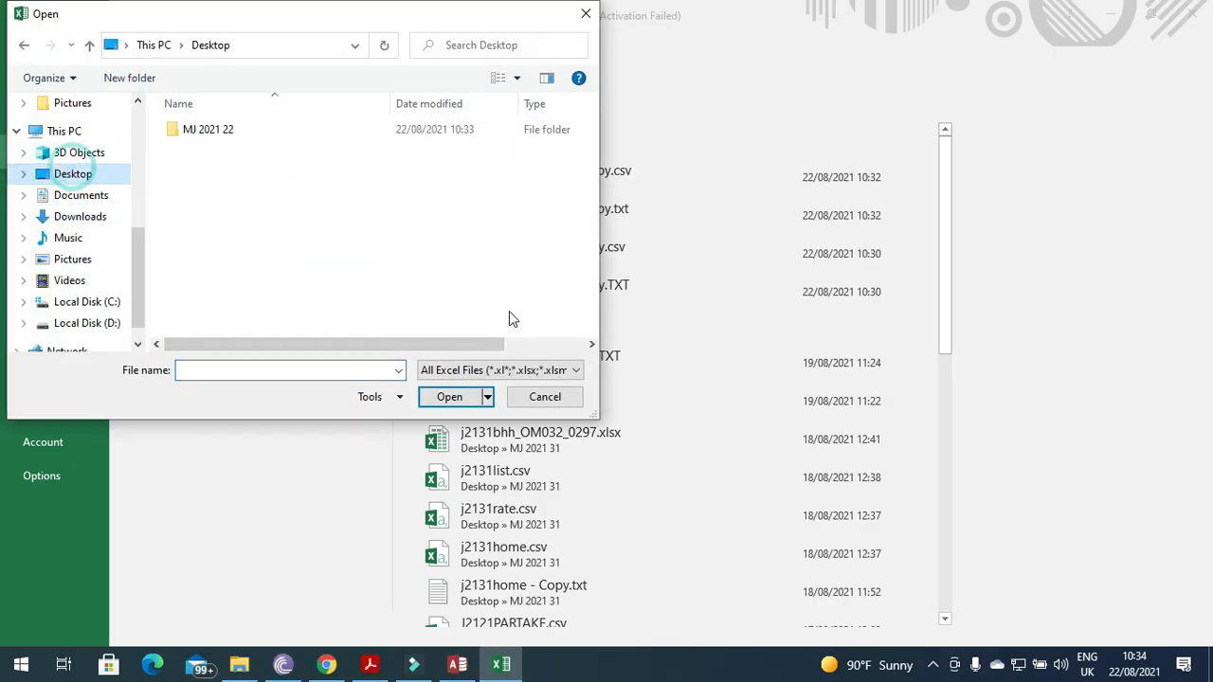
{"action": "double_click", "coordinate": [225, 130]}
{"action": "left_click", "coordinate": [500, 369]}
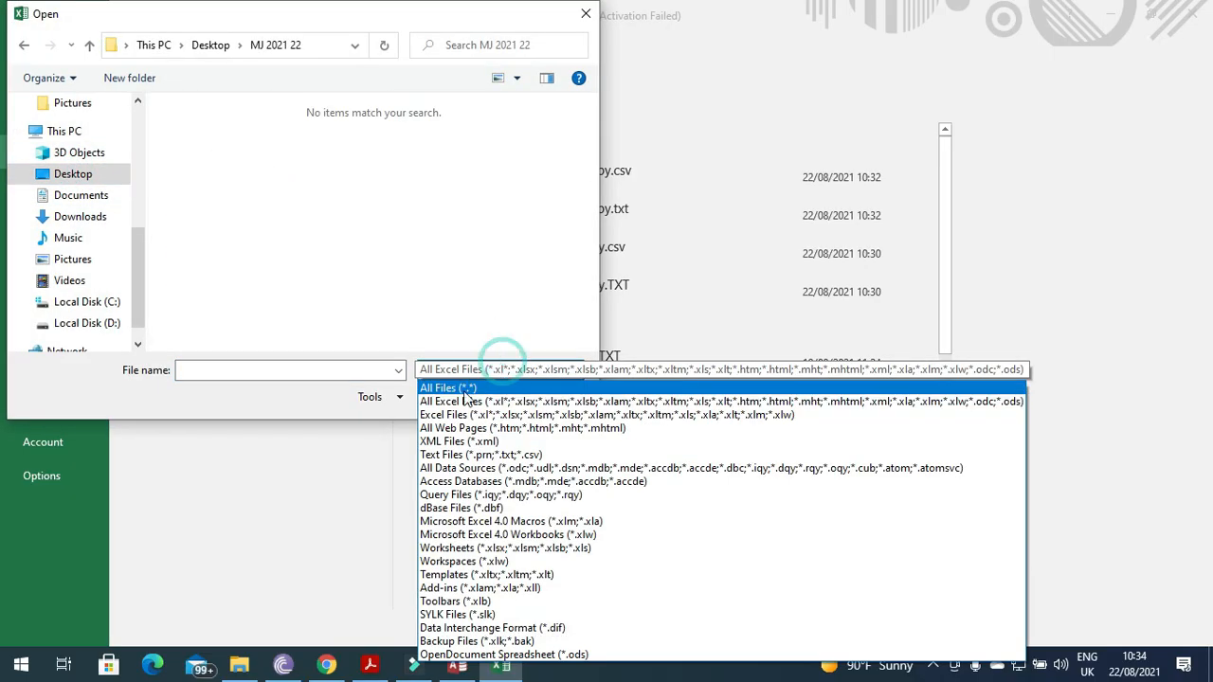
{"action": "left_click", "coordinate": [458, 389]}
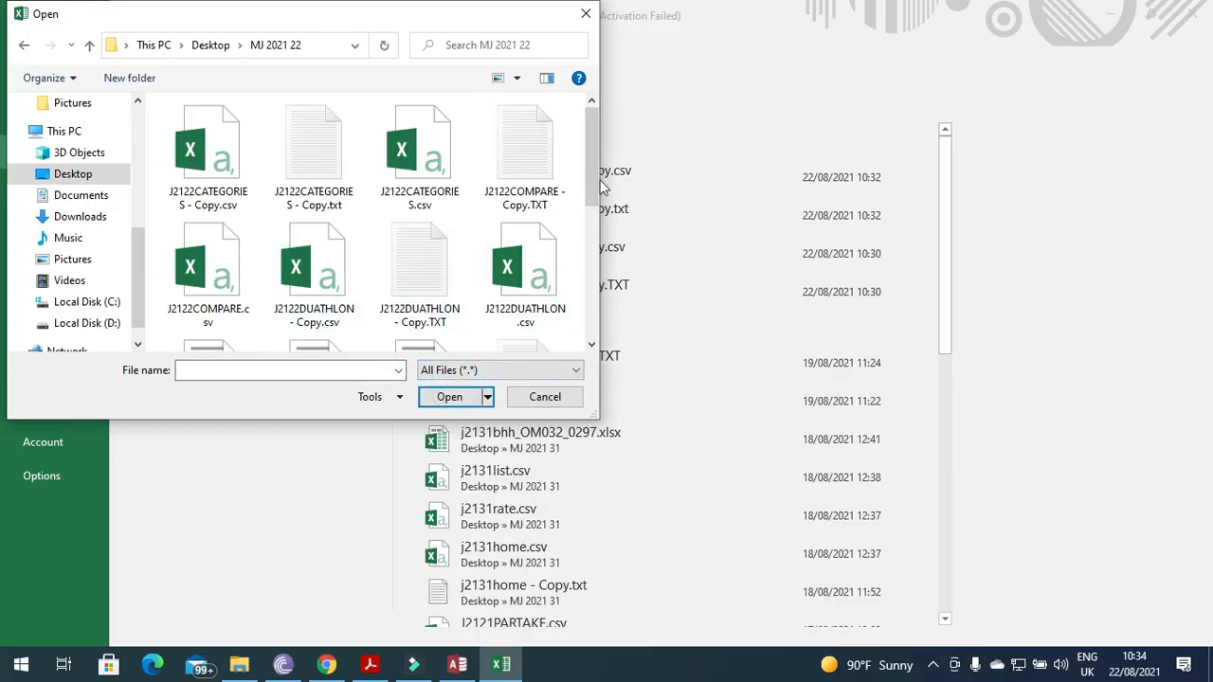
{"action": "left_click_drag", "start_coordinate": [596, 171], "coordinate": [594, 214]}
{"action": "left_click", "coordinate": [526, 275]}
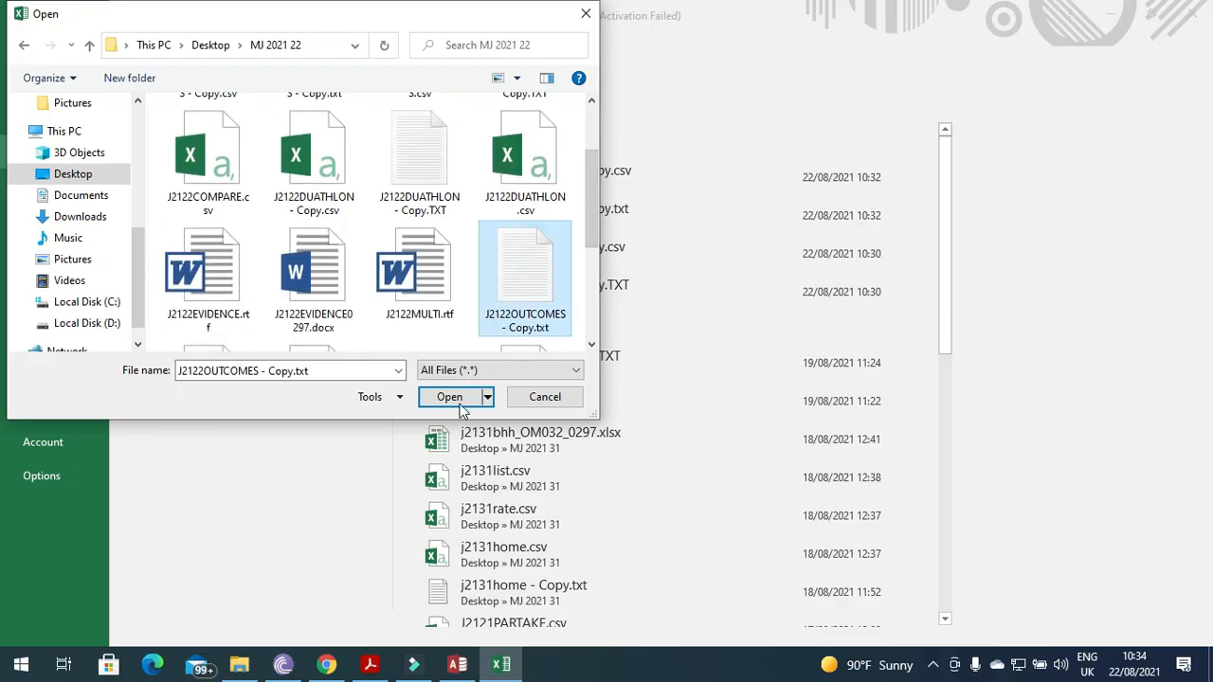
{"action": "left_click", "coordinate": [460, 402]}
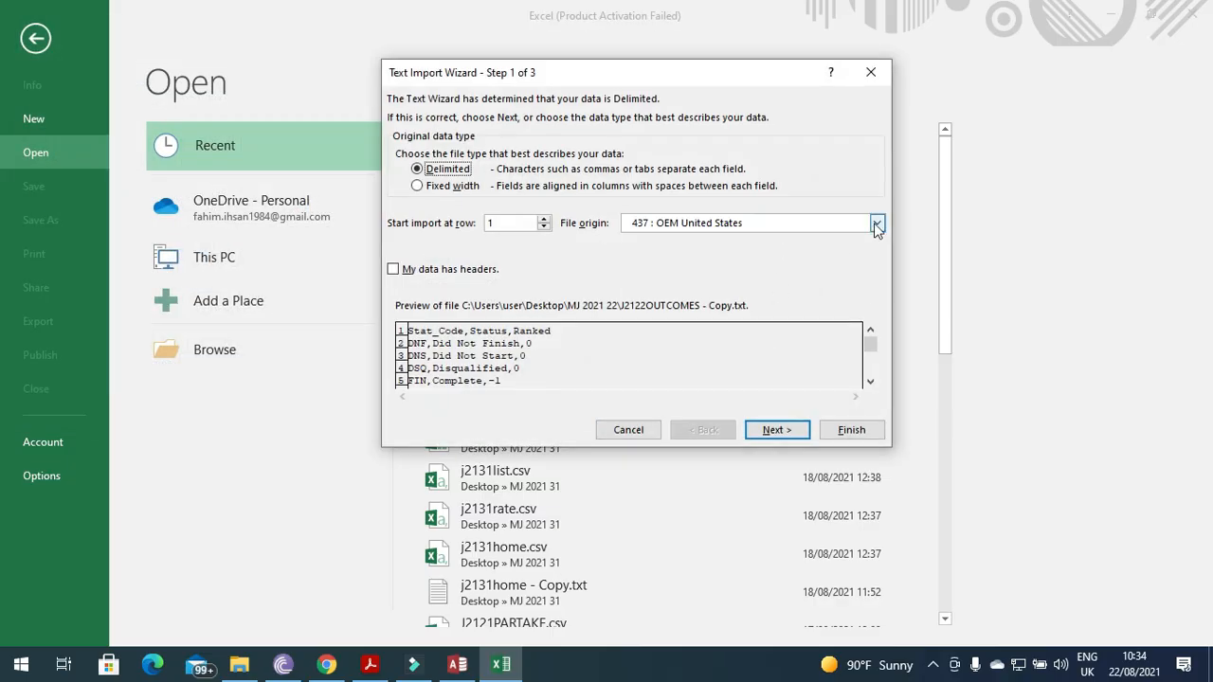
Import the outcomes text as comma-delimited with file origin 1252 Western European (Windows).
{"action": "left_click", "coordinate": [877, 224]}
{"action": "scroll", "coordinate": [878, 275], "scroll_direction": "down", "scroll_amount": 3}
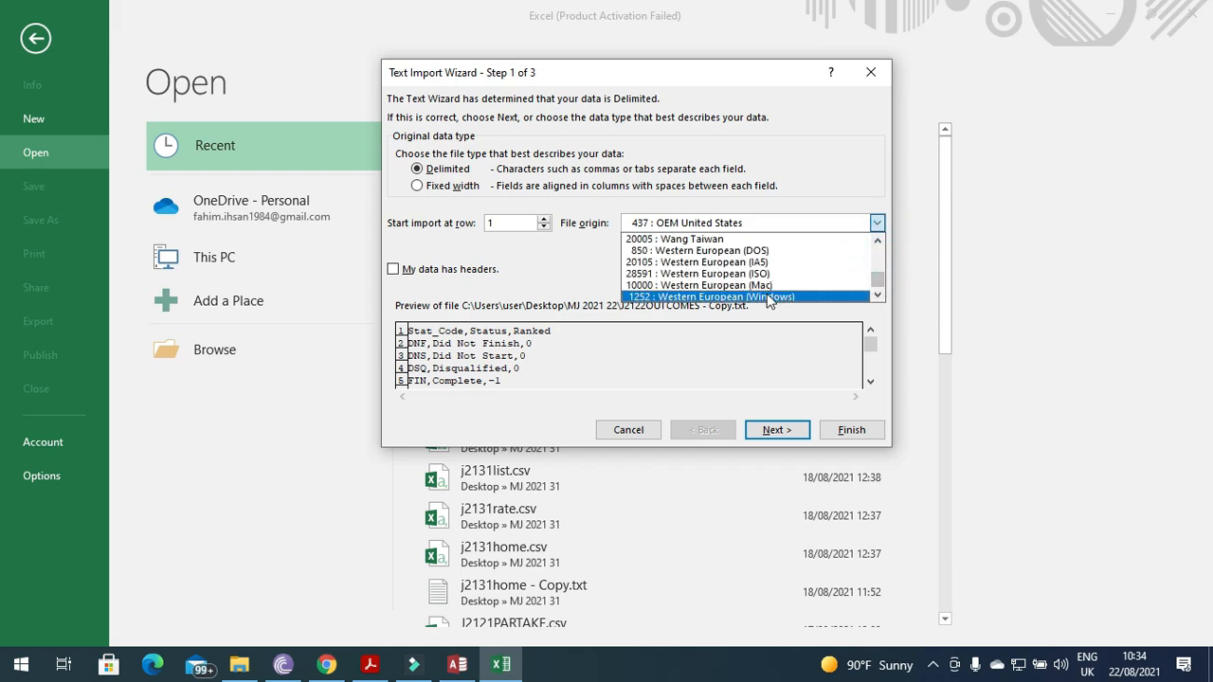
{"action": "left_click", "coordinate": [765, 297]}
{"action": "left_click", "coordinate": [773, 430]}
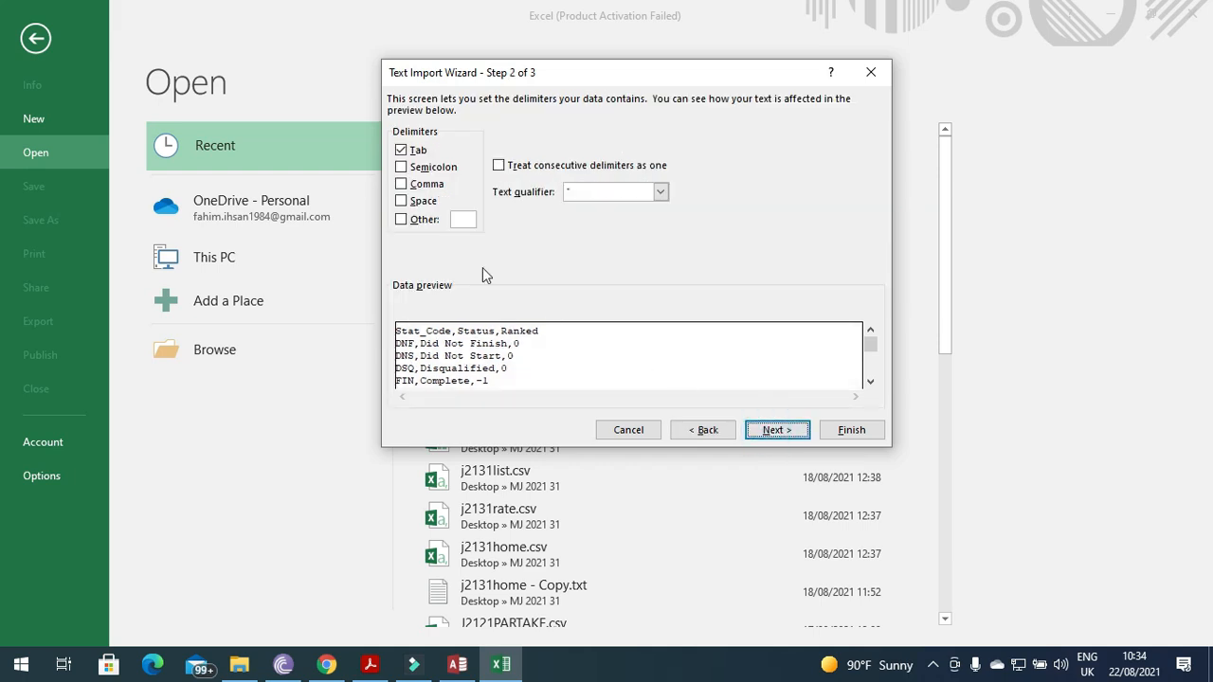
{"action": "left_click", "coordinate": [439, 186]}
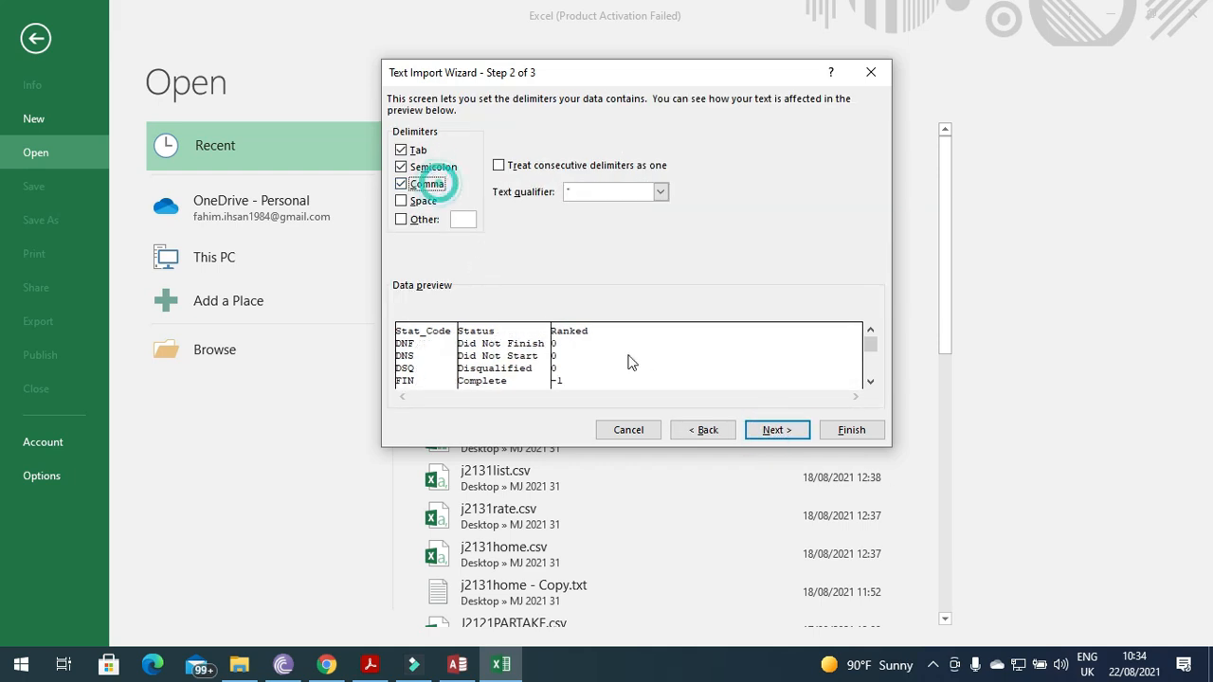
{"action": "left_click", "coordinate": [775, 430]}
{"action": "left_click", "coordinate": [851, 431]}
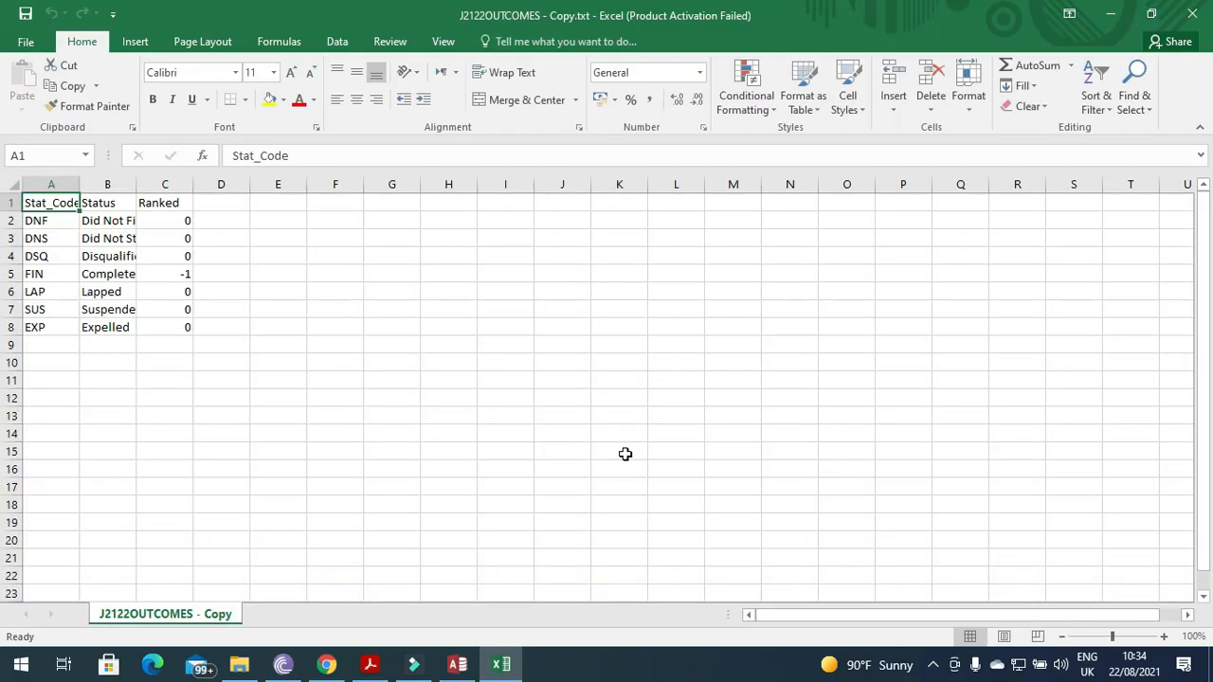
Save the outcomes sheet as CSV (Comma delimited) named J2122OUTCOMES - Copy.csv, then close Excel without saving.
{"action": "left_click", "coordinate": [30, 48]}
{"action": "left_click", "coordinate": [65, 228]}
{"action": "left_click", "coordinate": [180, 296]}
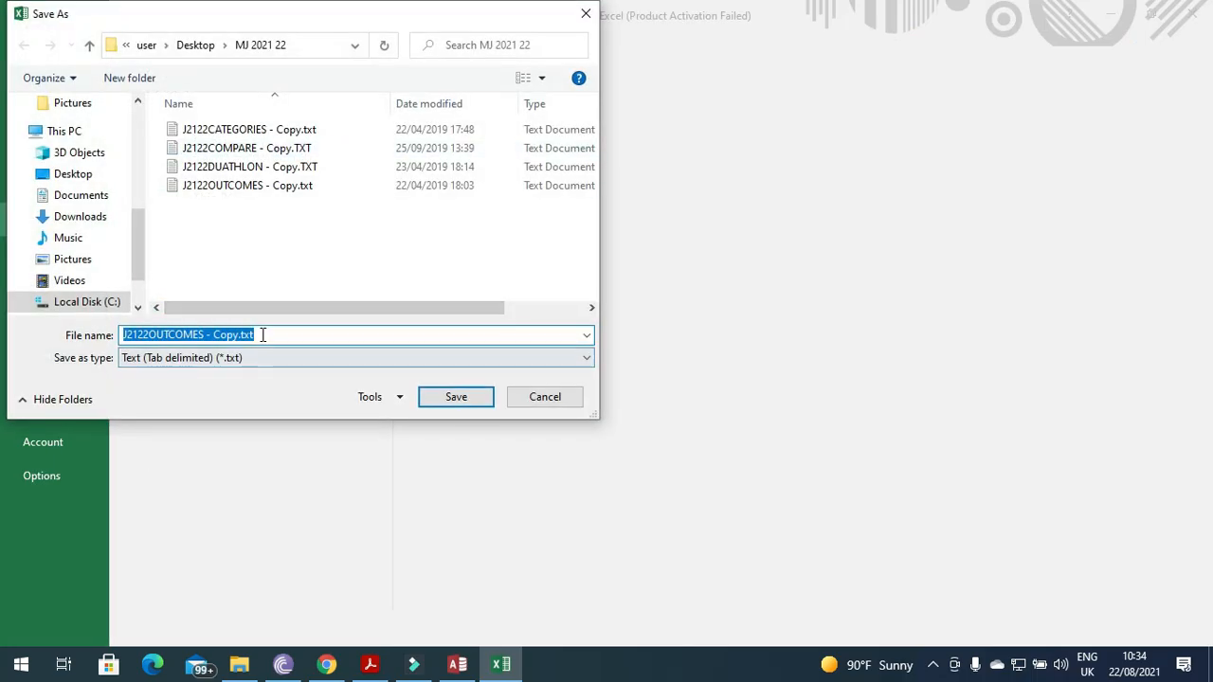
{"action": "left_click", "coordinate": [262, 359]}
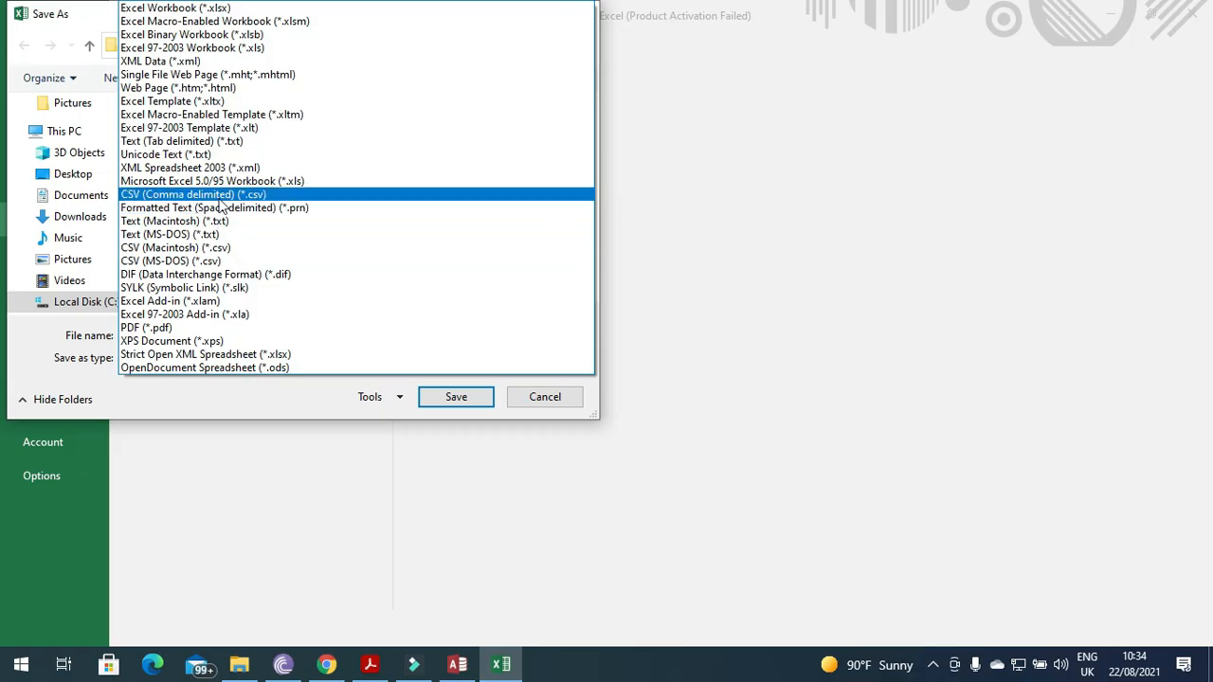
{"action": "left_click", "coordinate": [221, 195]}
{"action": "left_click", "coordinate": [282, 336]}
{"action": "left_click", "coordinate": [285, 335]}
{"action": "key", "text": "BackSpace"}
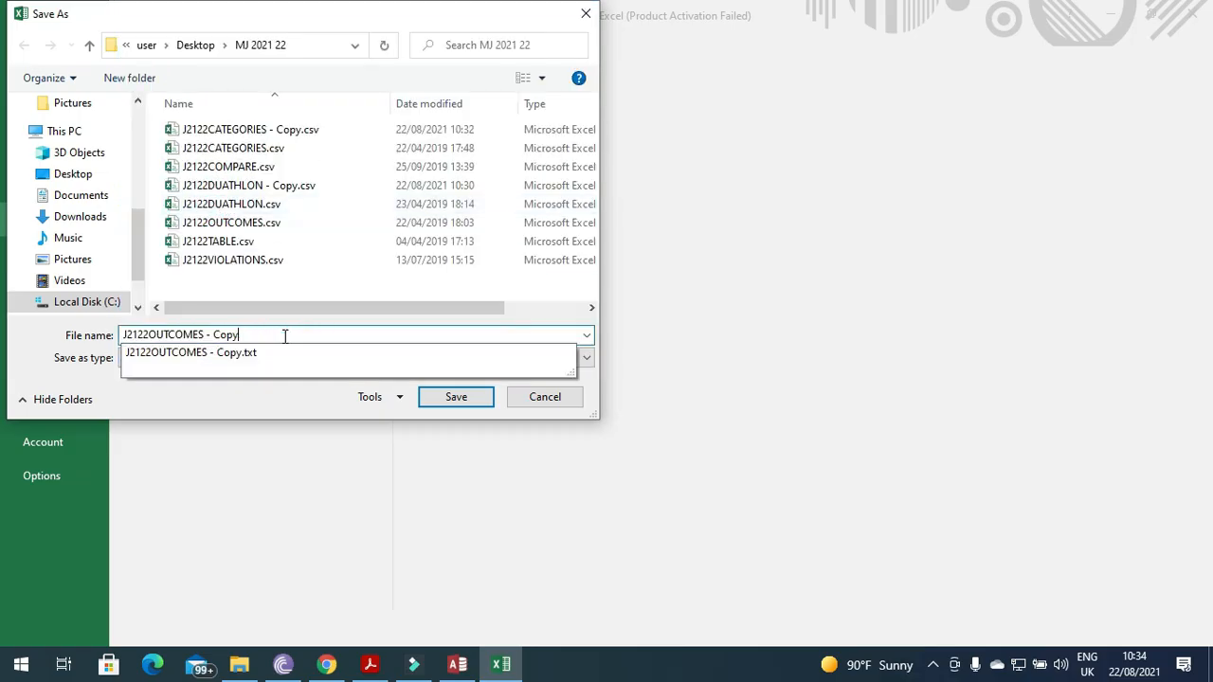
{"action": "left_click", "coordinate": [455, 396]}
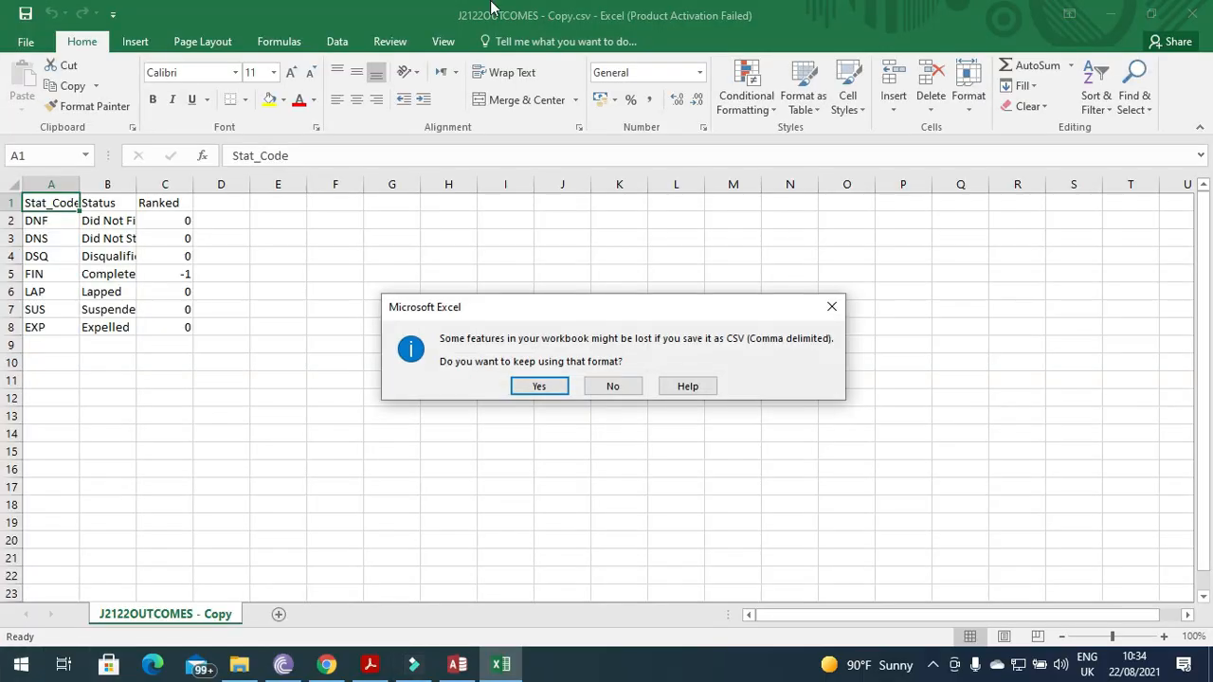
{"action": "left_click", "coordinate": [538, 386]}
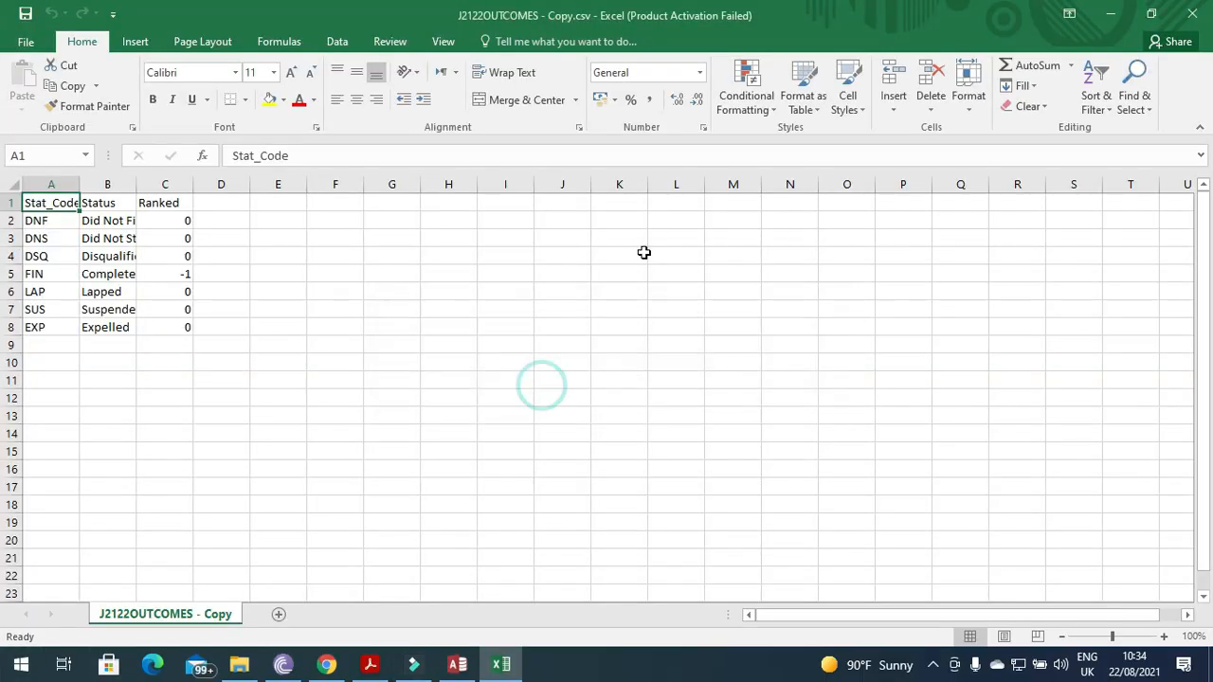
{"action": "left_click", "coordinate": [1191, 14]}
{"action": "left_click", "coordinate": [604, 354]}
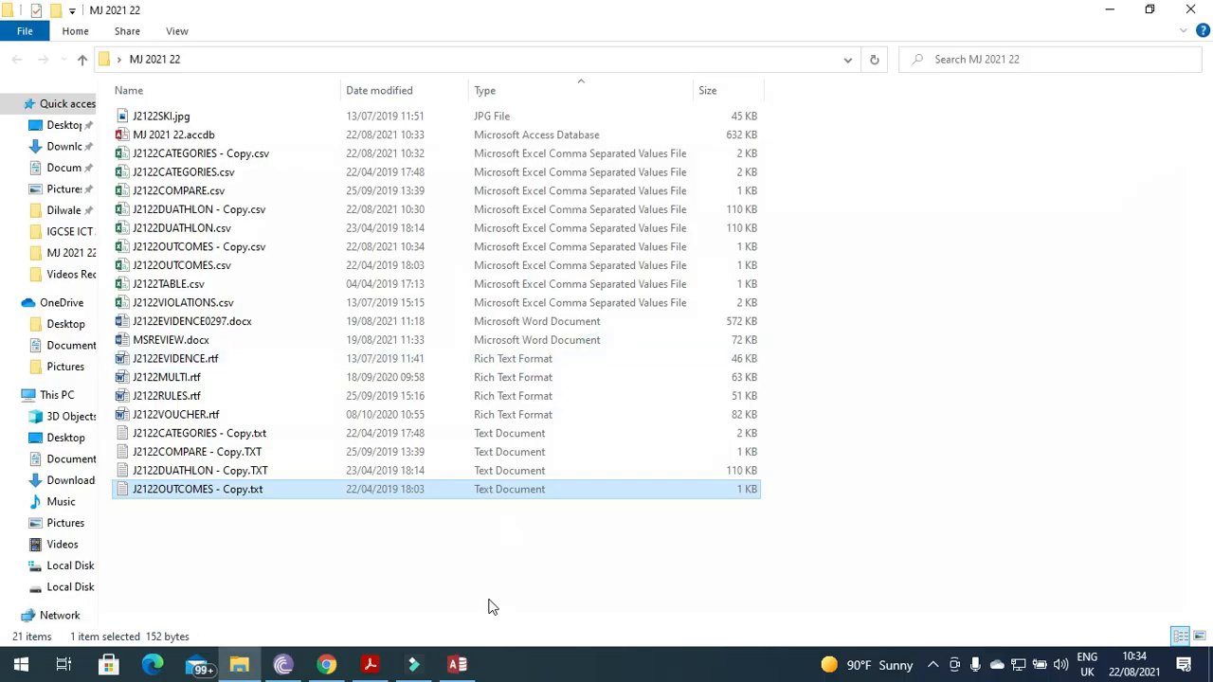
Start a text-file import of J2122OUTCOMES - Copy.csv as delimited, using the first row as field names.
{"action": "left_click", "coordinate": [457, 666]}
{"action": "left_click", "coordinate": [258, 65]}
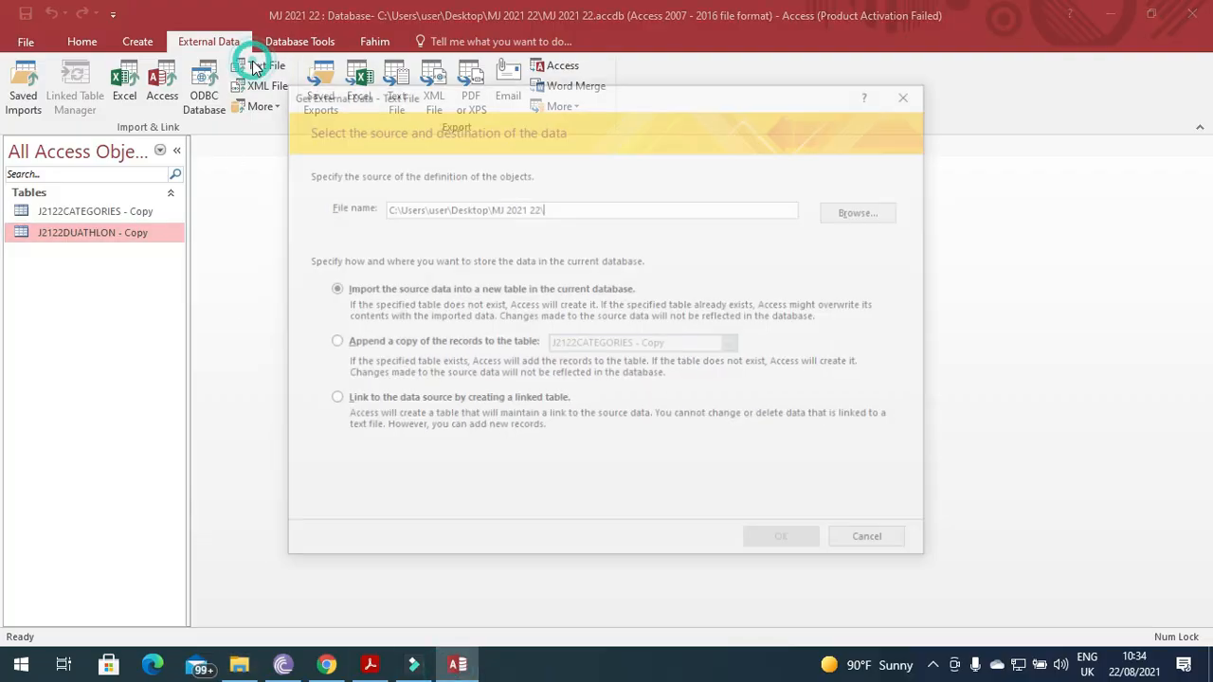
{"action": "left_click", "coordinate": [865, 211]}
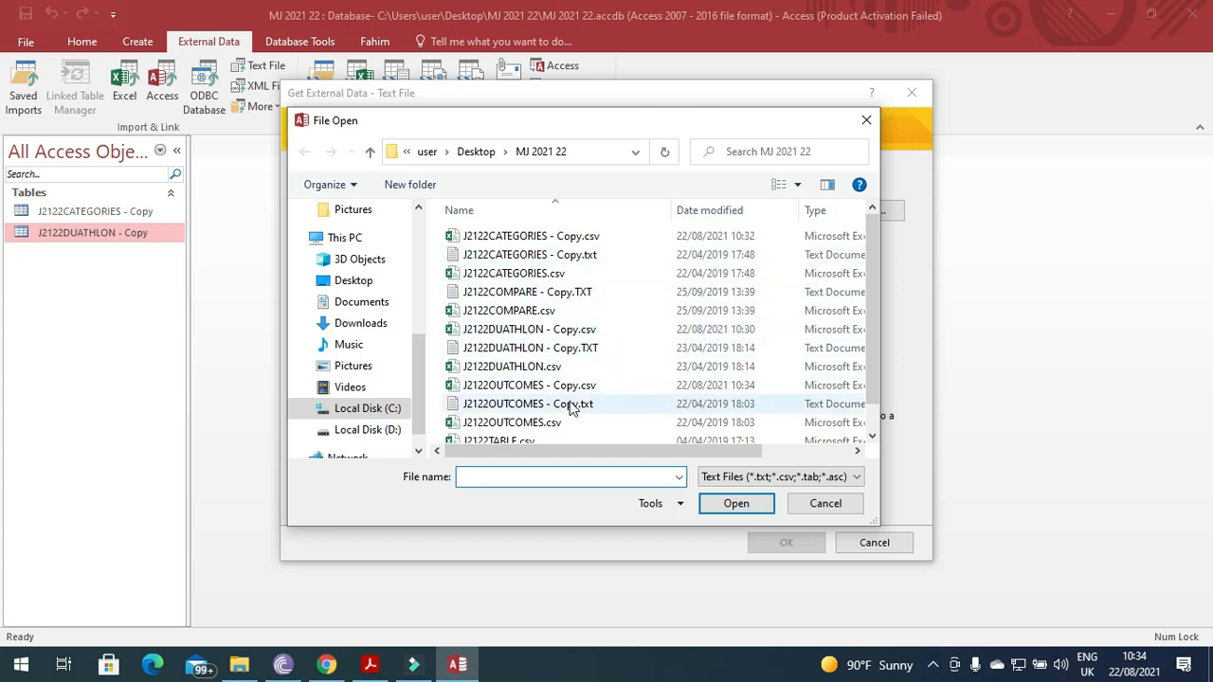
{"action": "left_click", "coordinate": [526, 387]}
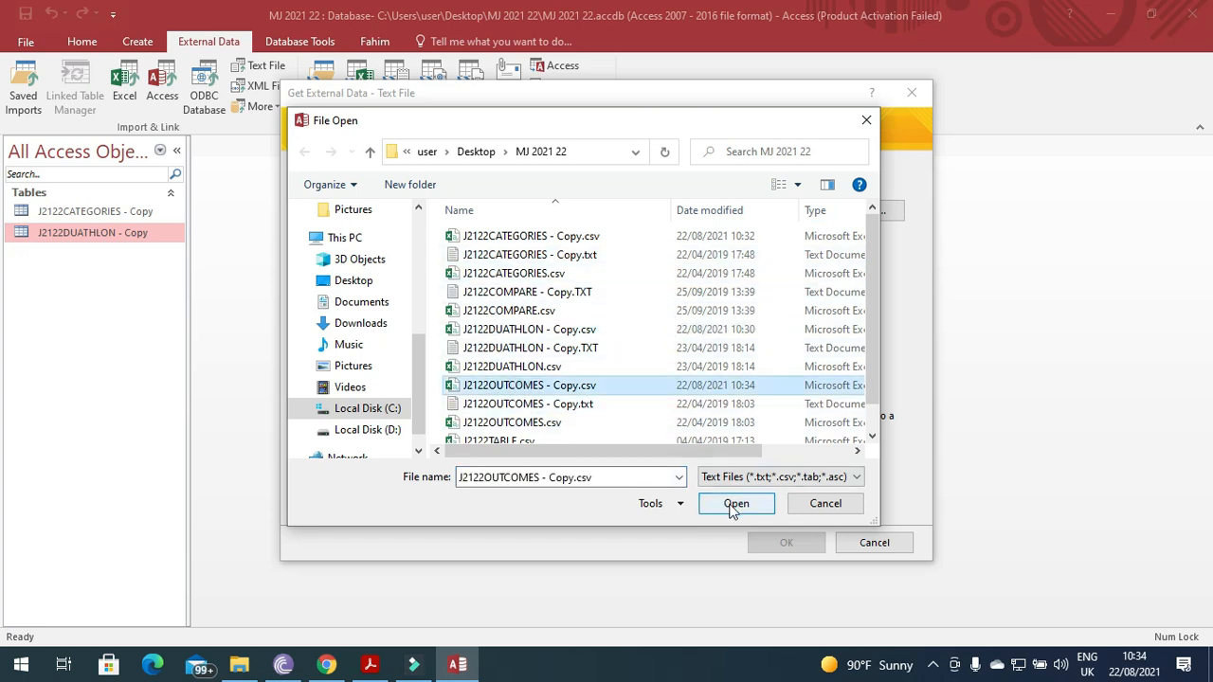
{"action": "left_click", "coordinate": [732, 505]}
{"action": "left_click", "coordinate": [791, 542]}
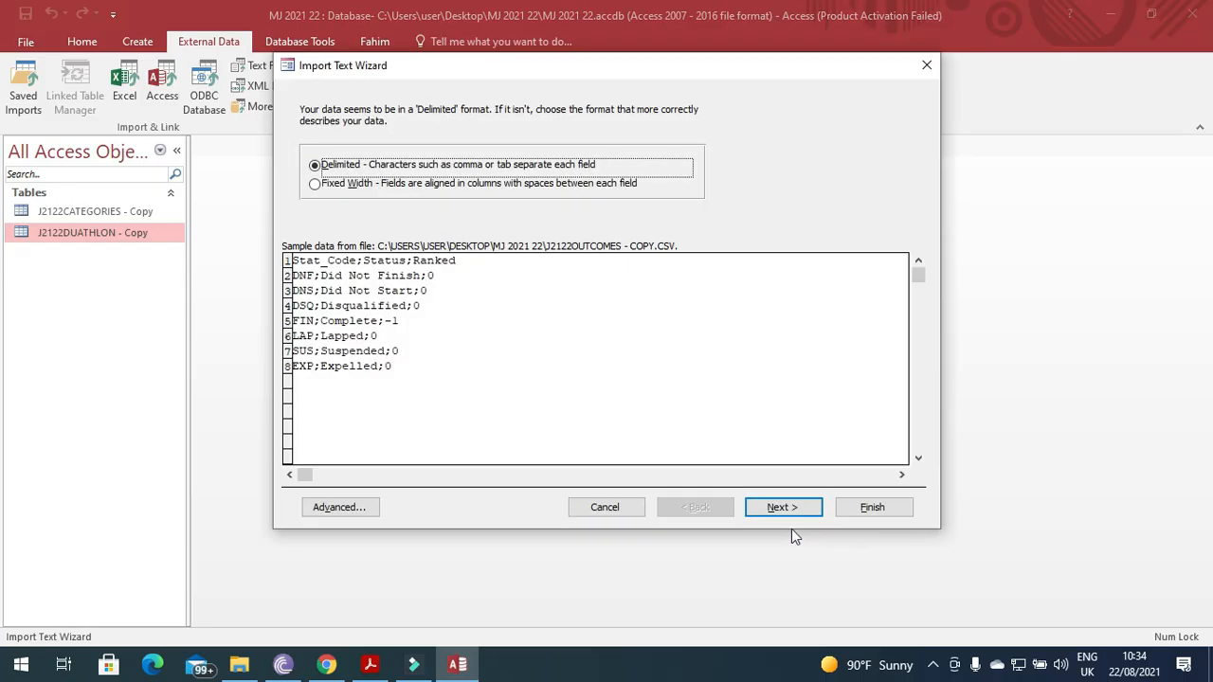
{"action": "left_click", "coordinate": [792, 507]}
{"action": "left_click", "coordinate": [372, 201]}
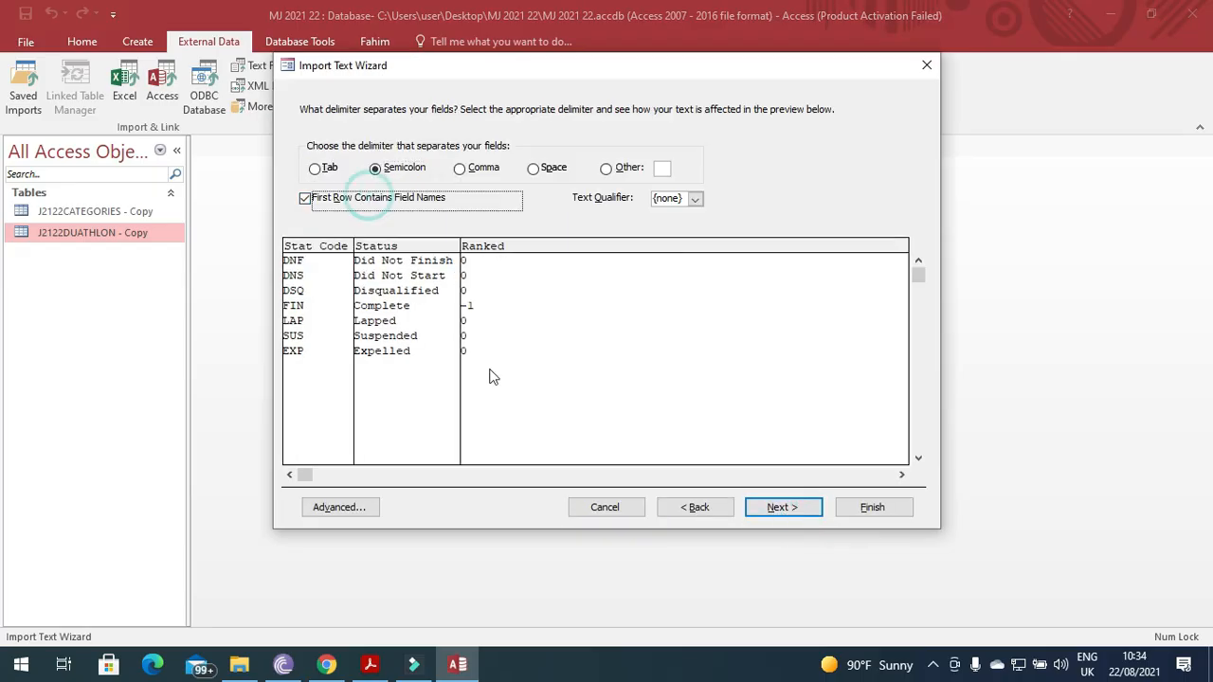
{"action": "left_click", "coordinate": [784, 507]}
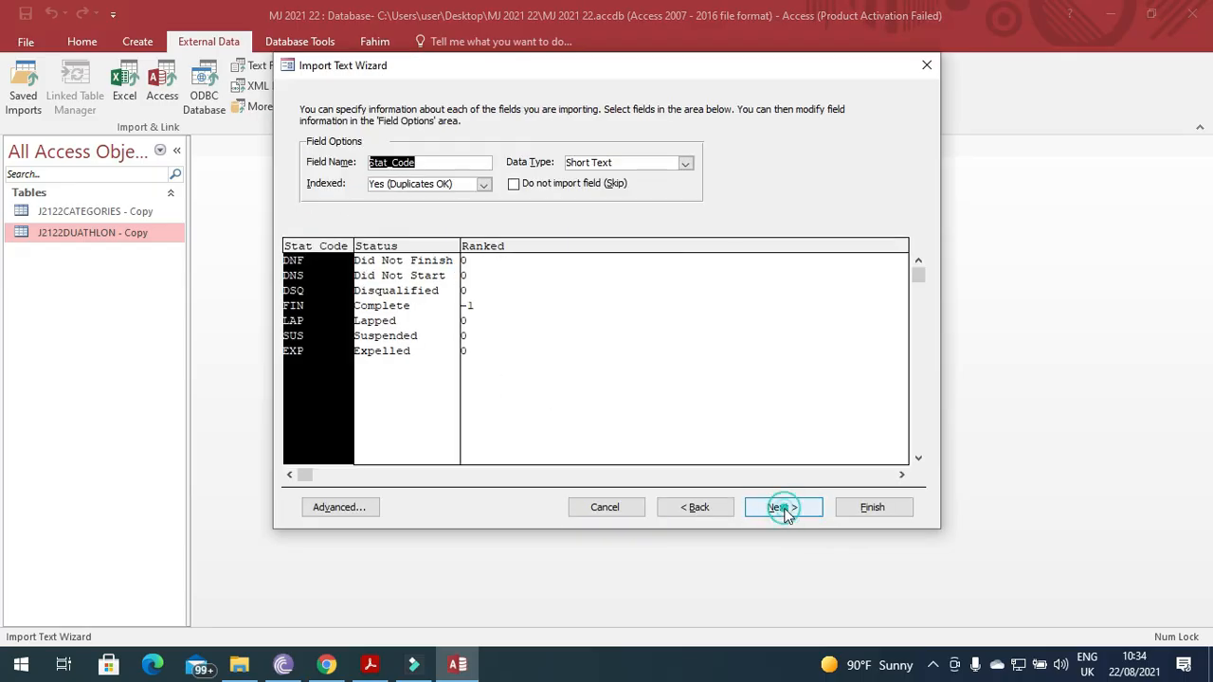
Check the required Ranked format in the task PDF, then set Ranked's data type to Yes/No.
{"action": "left_click", "coordinate": [370, 665]}
{"action": "left_click_drag", "start_coordinate": [350, 467], "coordinate": [673, 462]}
{"action": "left_click", "coordinate": [377, 668]}
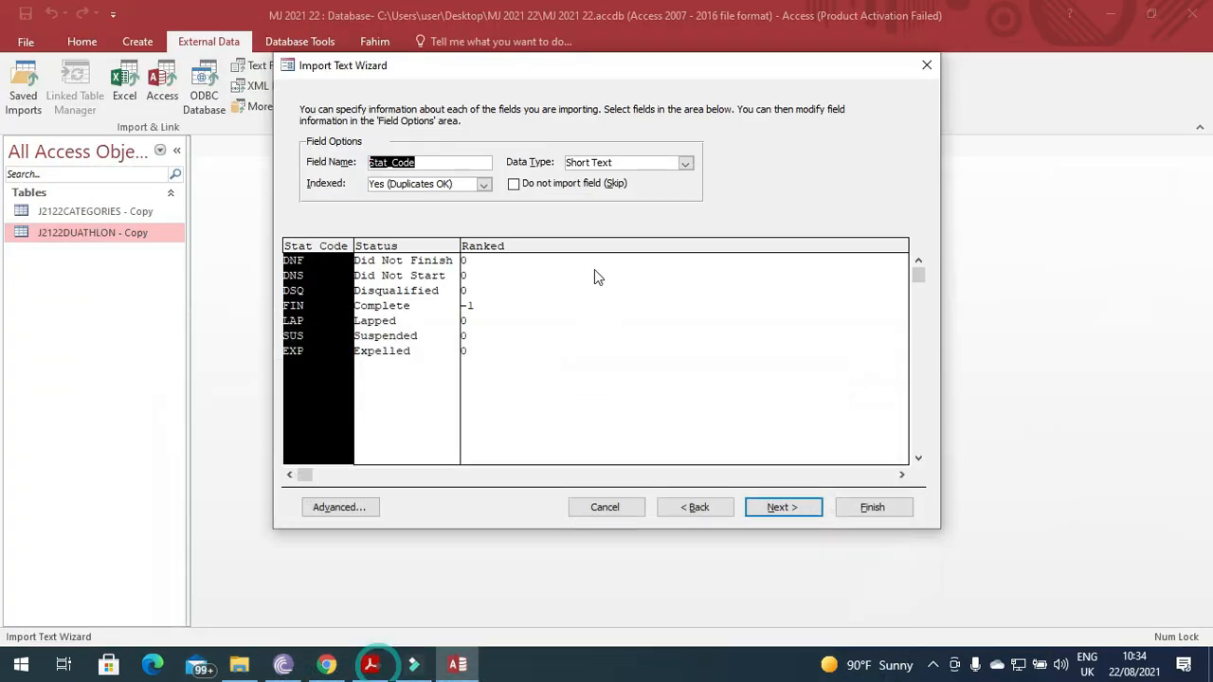
{"action": "left_click", "coordinate": [431, 304]}
{"action": "left_click", "coordinate": [563, 296]}
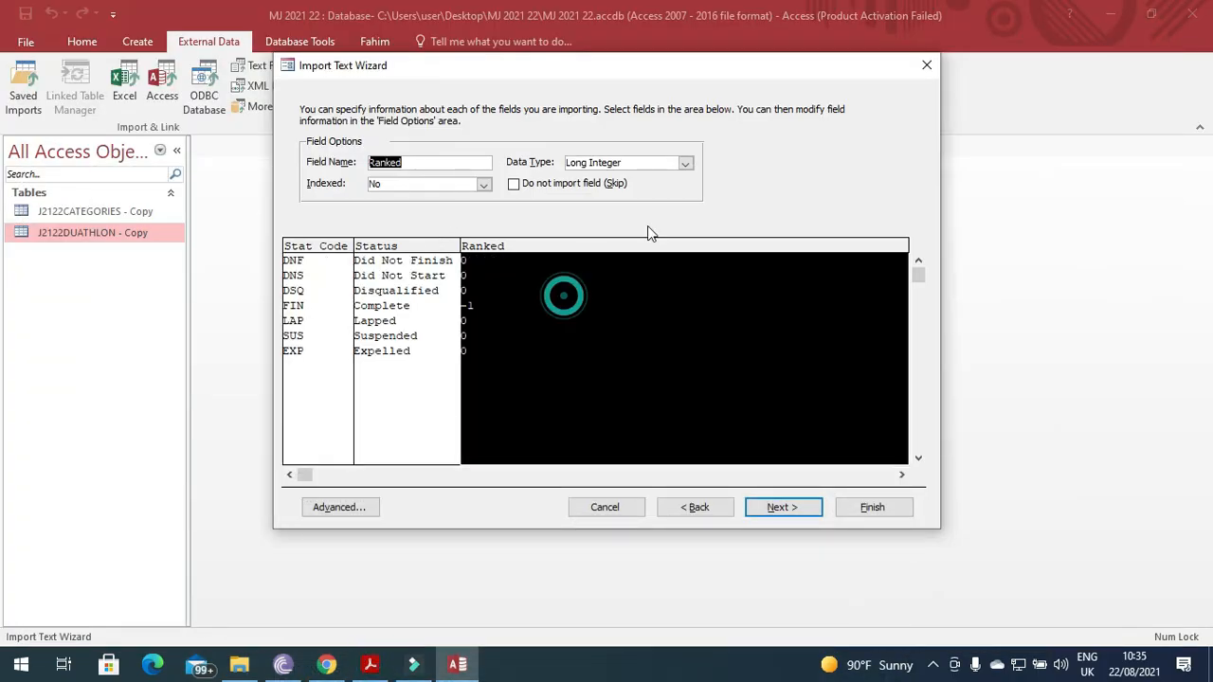
{"action": "left_click", "coordinate": [686, 163]}
{"action": "left_click", "coordinate": [617, 182]}
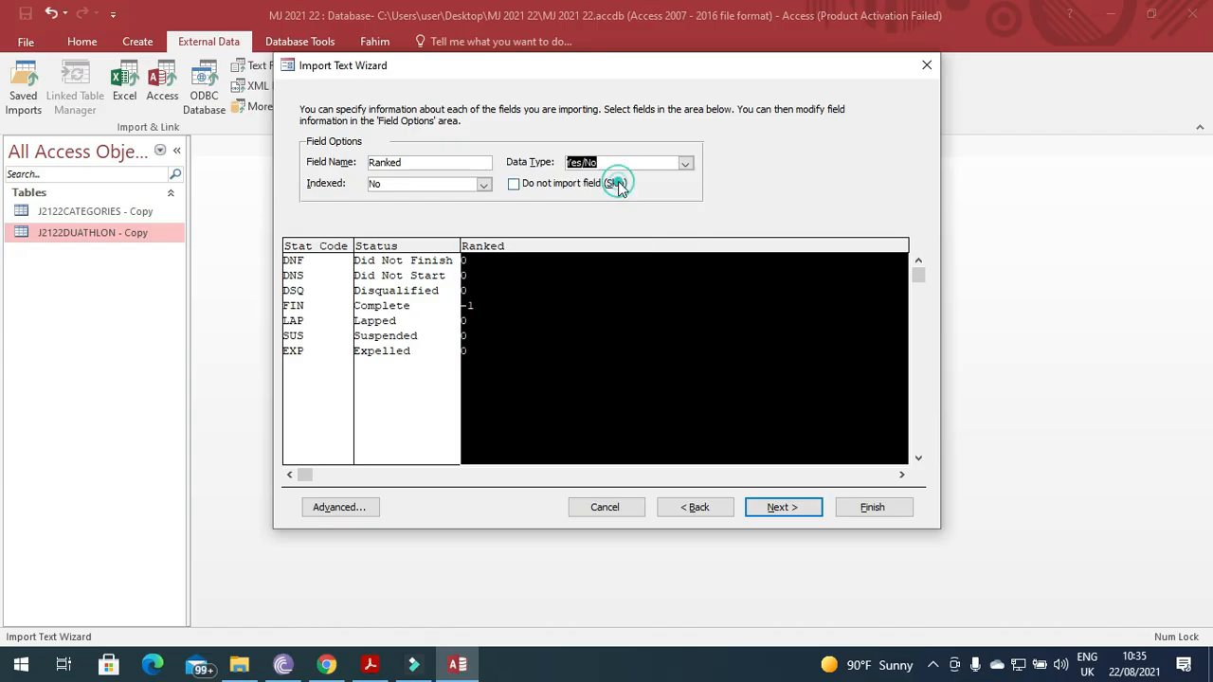
{"action": "left_click", "coordinate": [783, 507]}
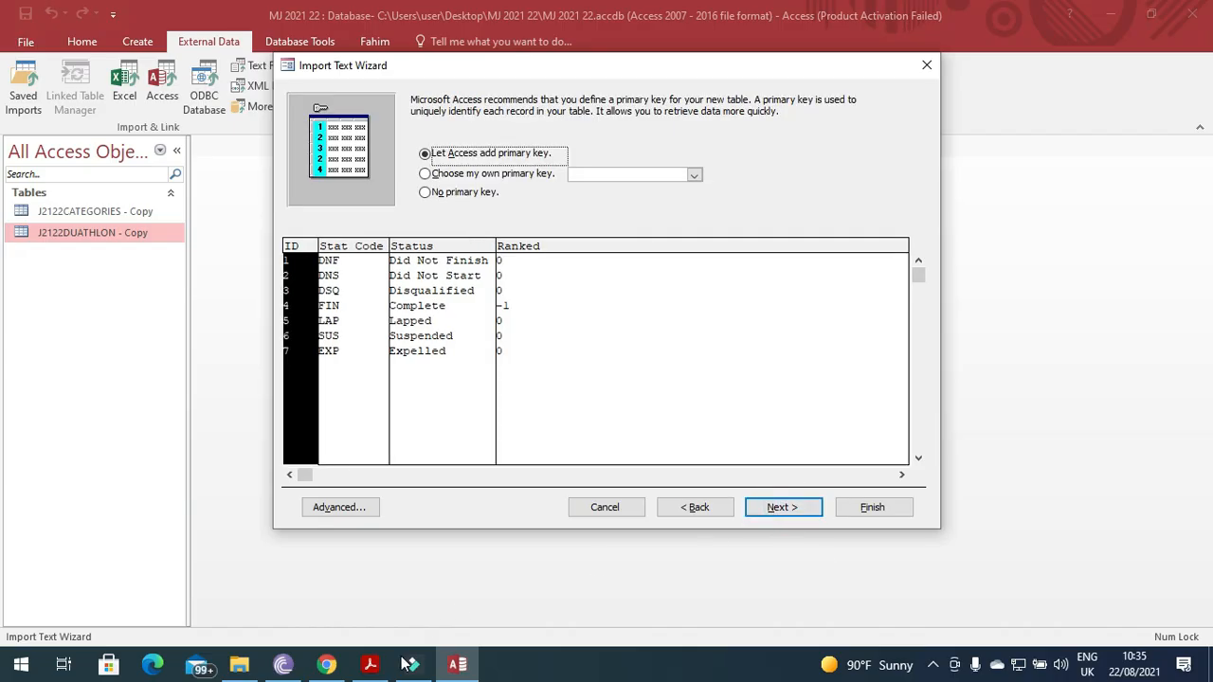
Choose Stat_Code as the primary key and finish the outcomes import.
{"action": "left_click", "coordinate": [371, 664]}
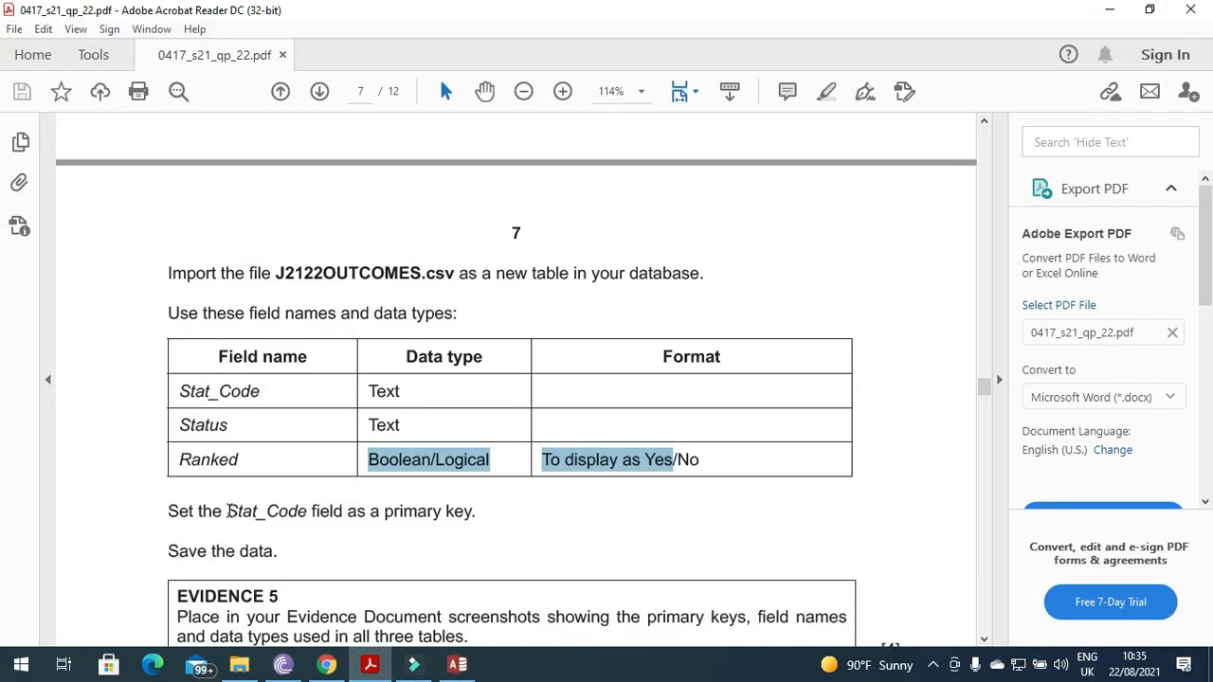
{"action": "left_click_drag", "start_coordinate": [227, 511], "coordinate": [308, 512]}
{"action": "left_click", "coordinate": [383, 666]}
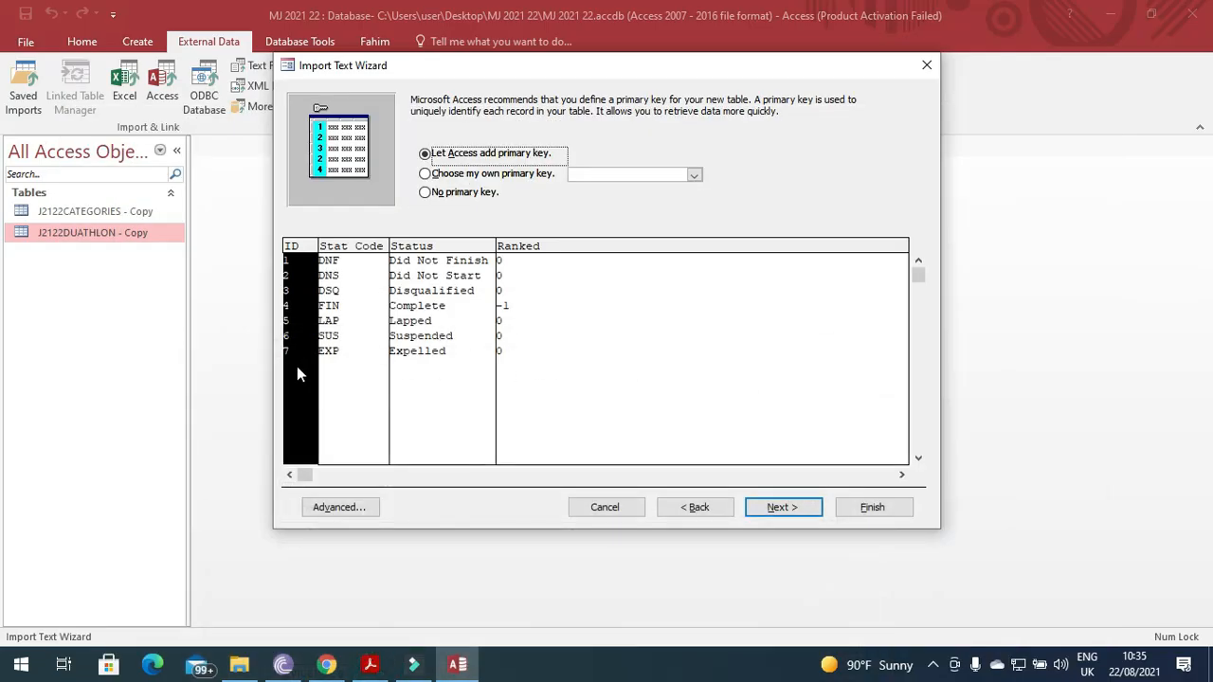
{"action": "left_click", "coordinate": [486, 177]}
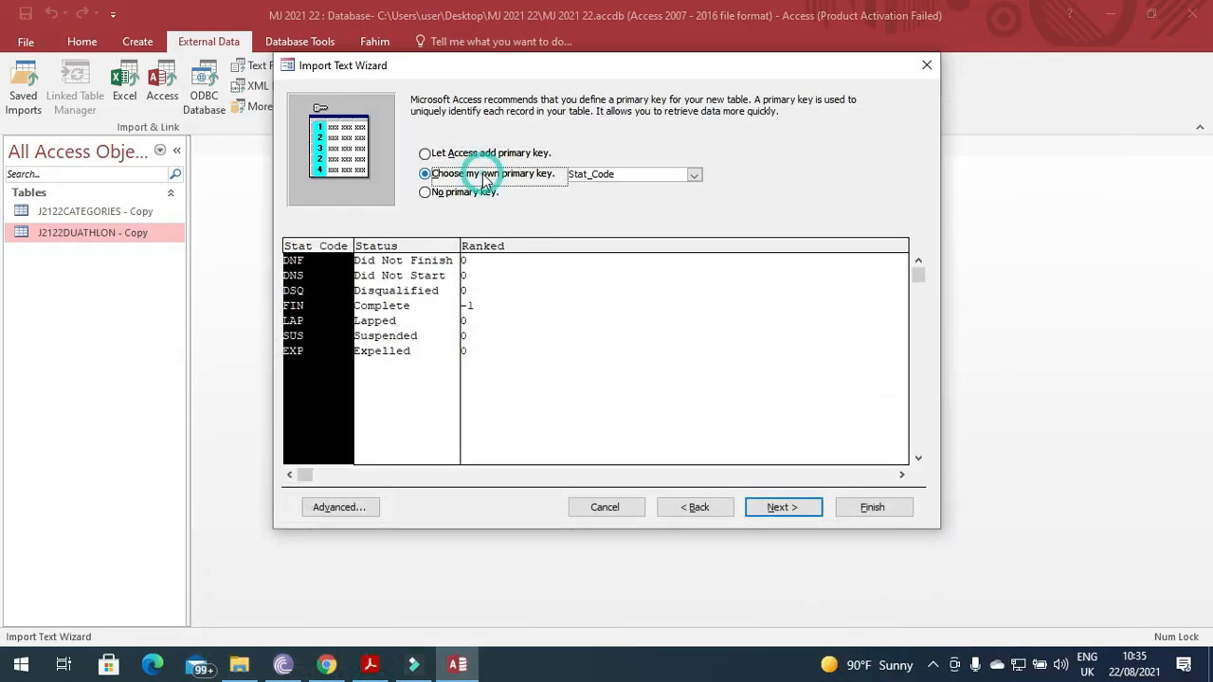
{"action": "left_click", "coordinate": [779, 510]}
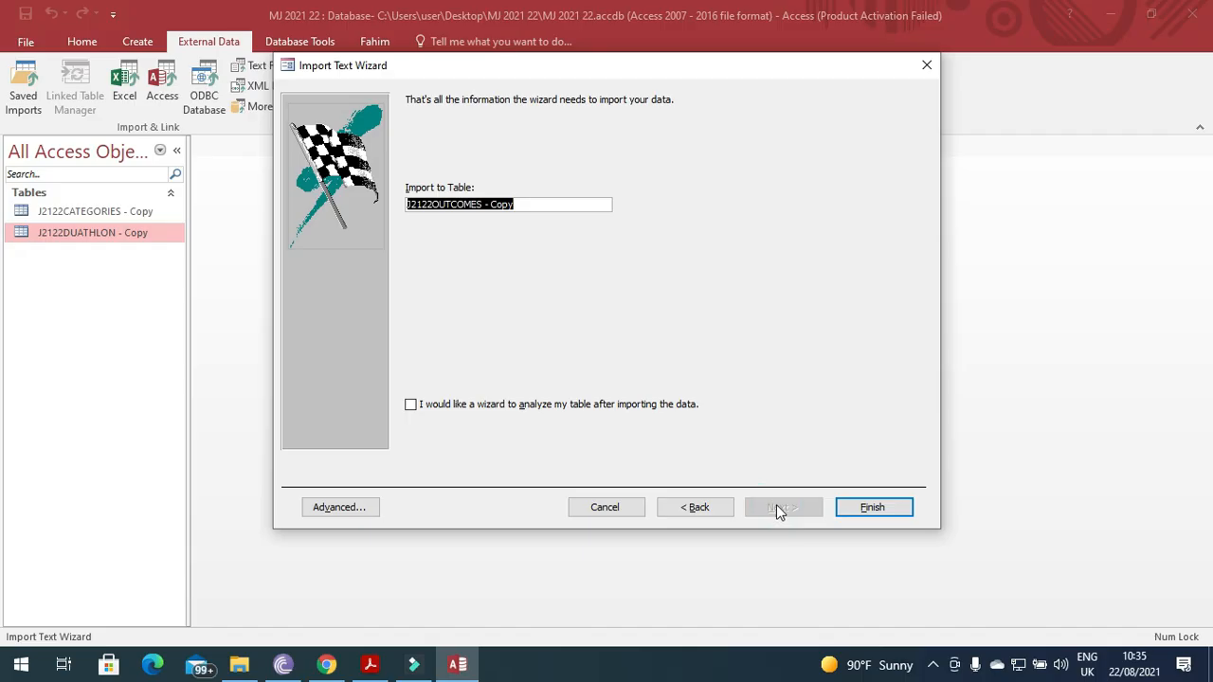
{"action": "left_click", "coordinate": [862, 504]}
Decline saving the import steps and review the Evidence 5 requirement in the exam PDF.
{"action": "left_click", "coordinate": [870, 556]}
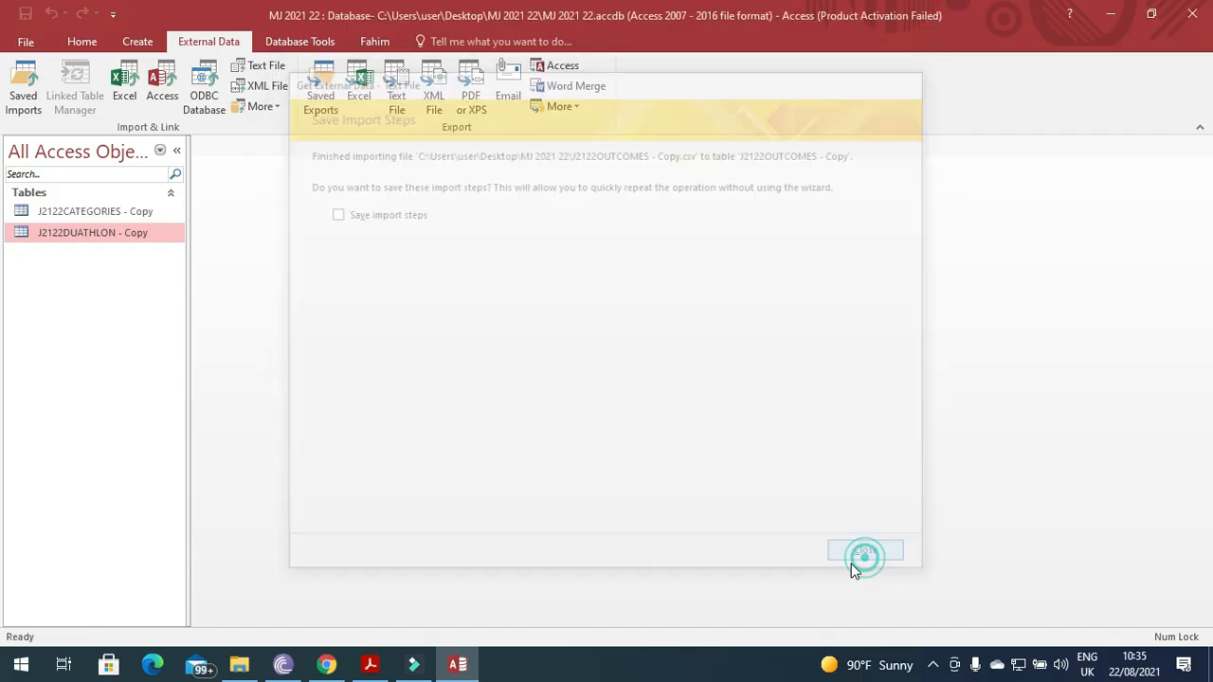
{"action": "left_click", "coordinate": [371, 666]}
{"action": "scroll", "coordinate": [451, 489], "scroll_direction": "down", "scroll_amount": 3}
{"action": "left_click_drag", "start_coordinate": [172, 355], "coordinate": [469, 385]}
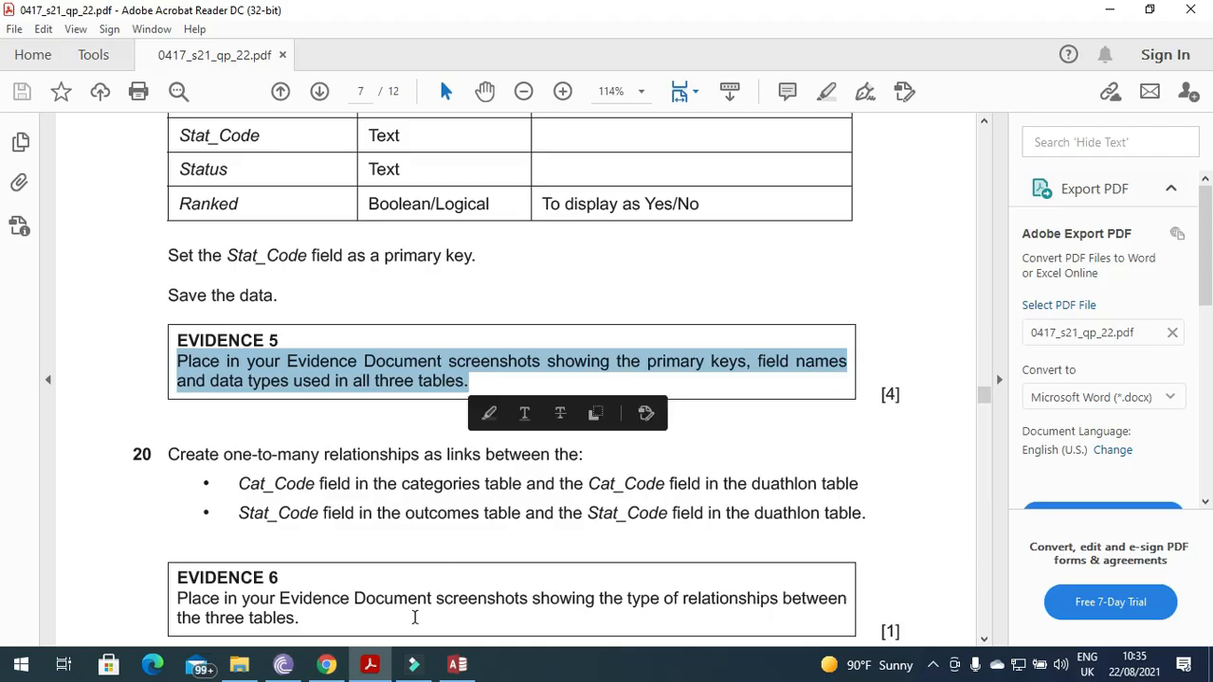
{"action": "left_click", "coordinate": [375, 662]}
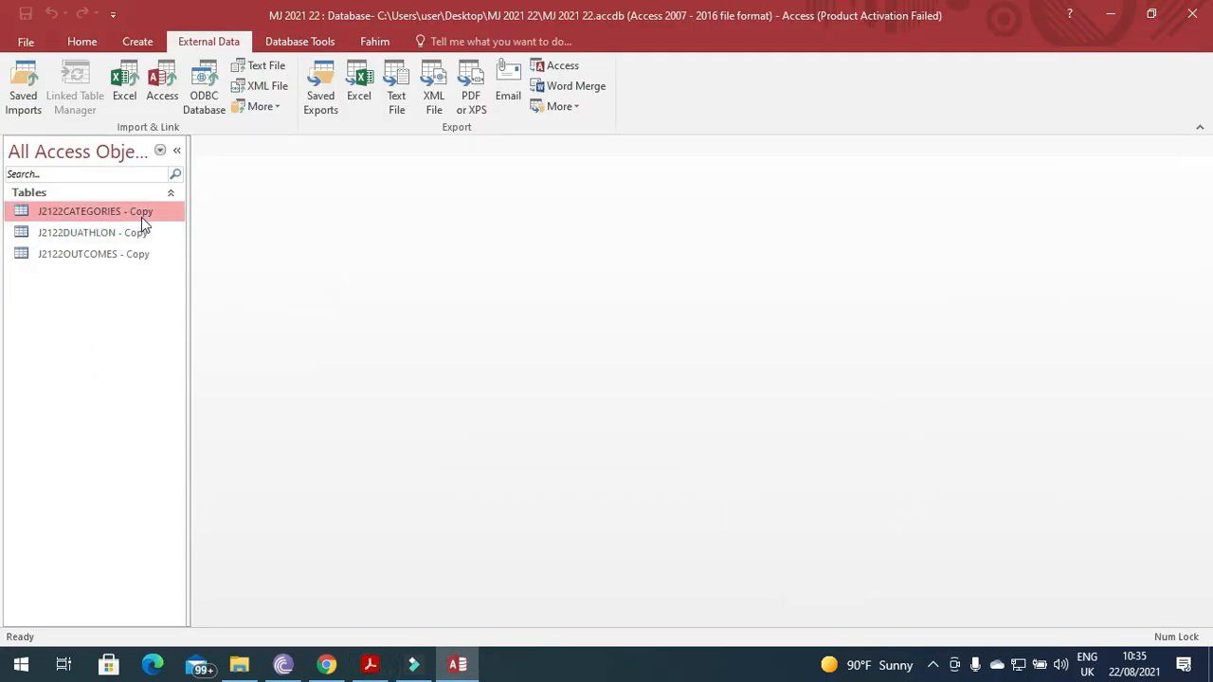
Rename the three '- Copy' tables to J2122CATEGORIES, J2122DUATHLON and J2122OUTCOMES.
{"action": "right_click", "coordinate": [141, 217]}
{"action": "left_click", "coordinate": [184, 320]}
{"action": "left_click", "coordinate": [162, 210]}
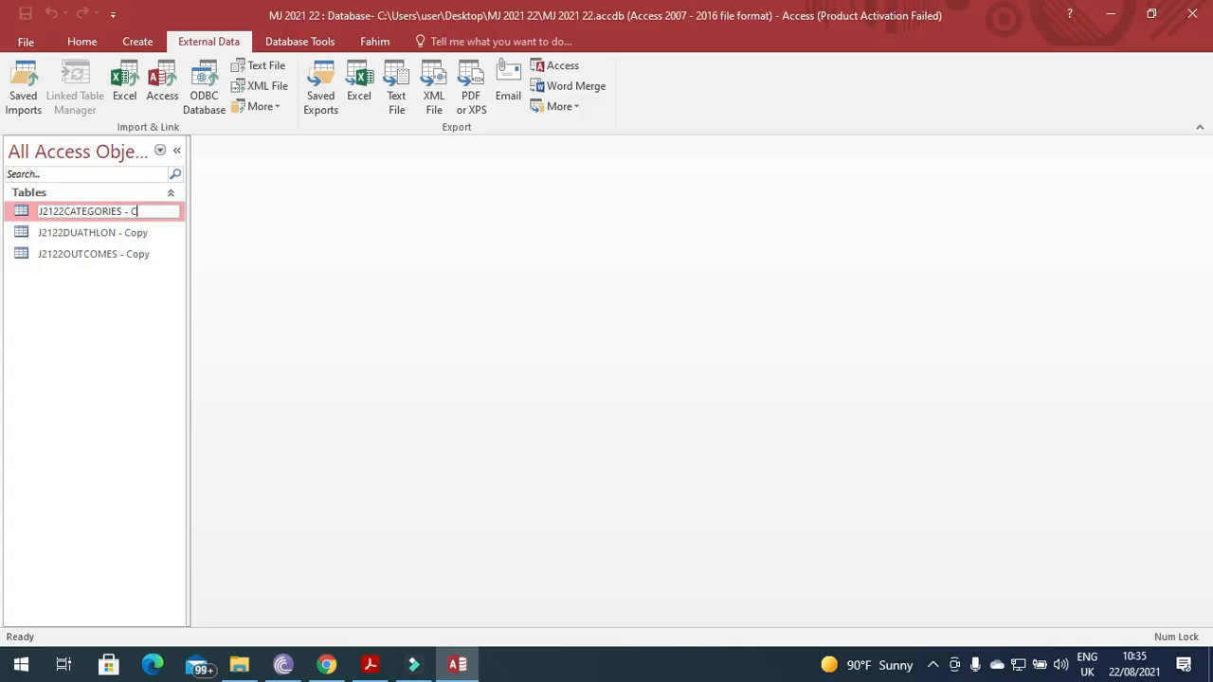
{"action": "key", "text": "Return"}
{"action": "right_click", "coordinate": [129, 237]}
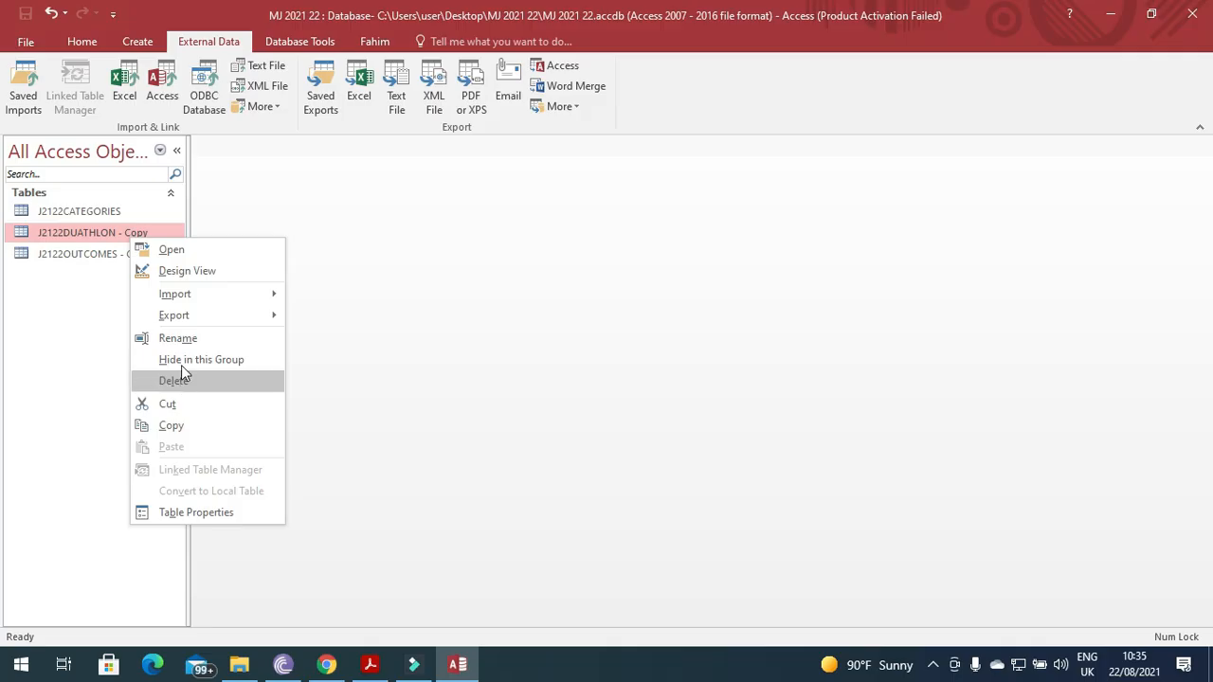
{"action": "left_click", "coordinate": [178, 338]}
{"action": "left_click", "coordinate": [166, 236]}
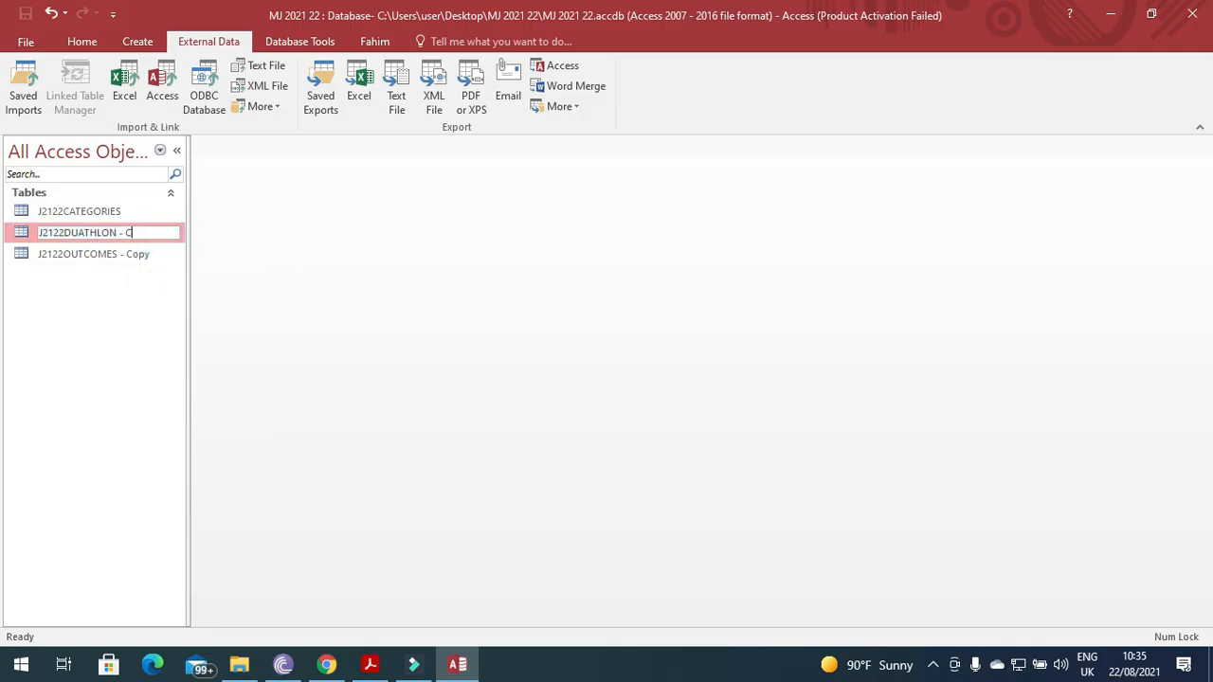
{"action": "key", "text": "BackSpace"}
{"action": "key", "text": "BackSpace"}
{"action": "key", "text": "Return"}
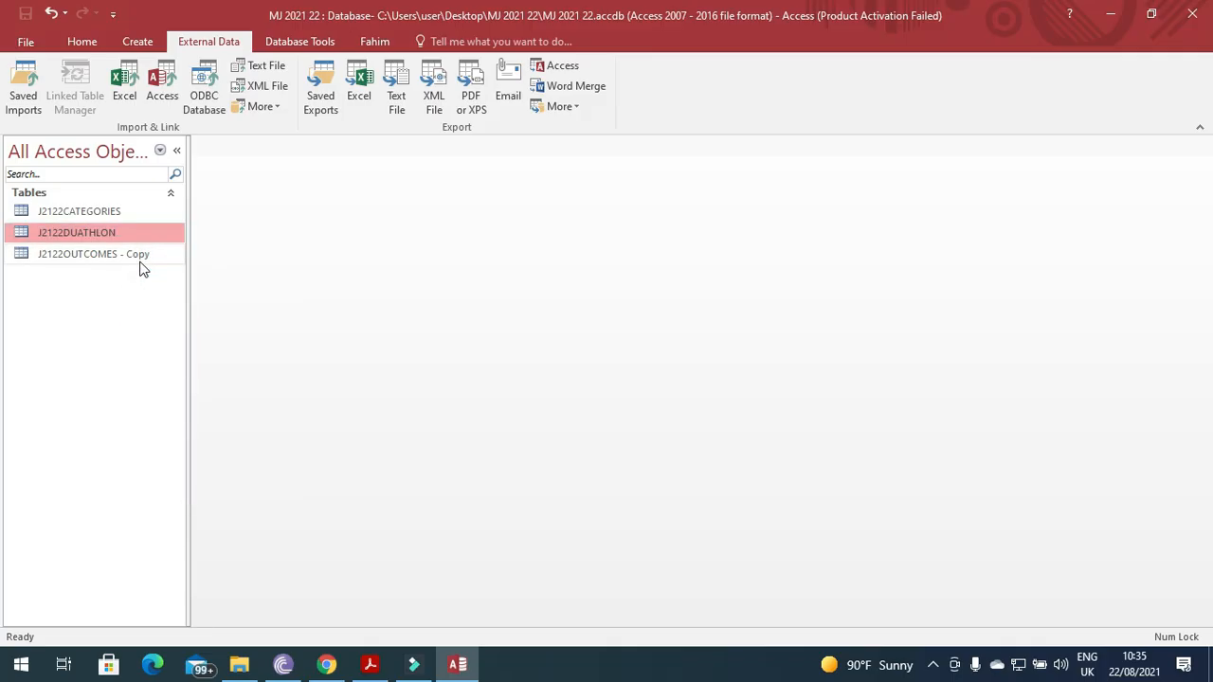
{"action": "right_click", "coordinate": [142, 261]}
{"action": "left_click", "coordinate": [196, 363]}
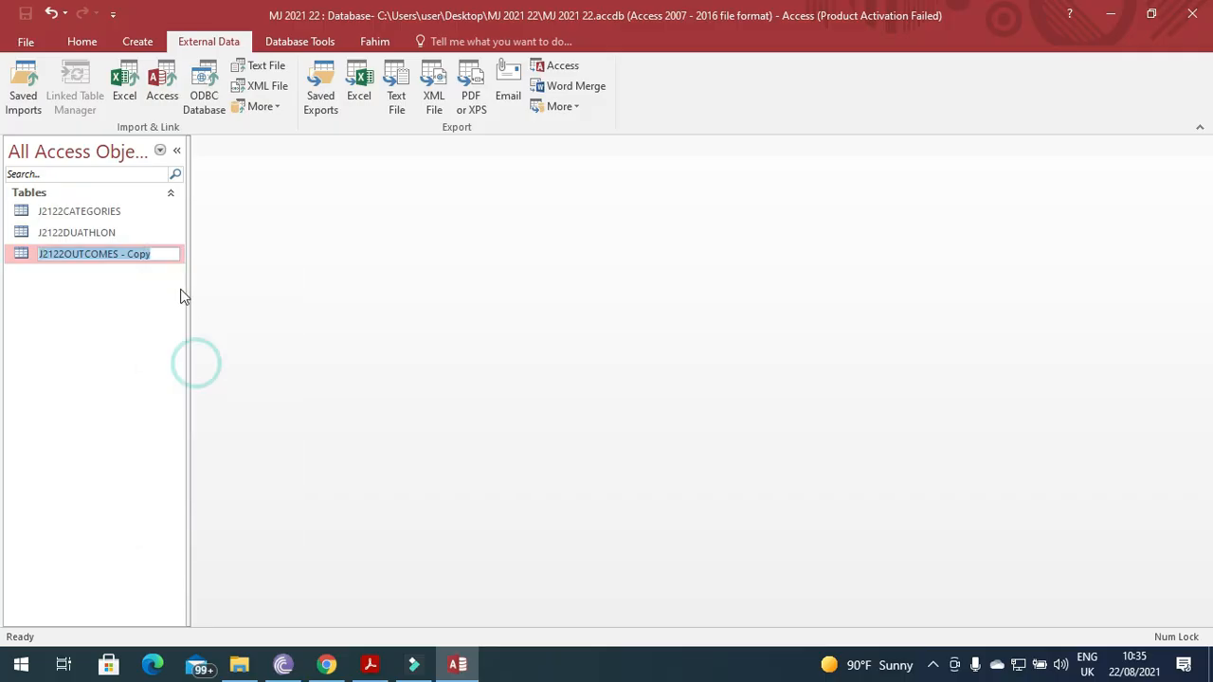
{"action": "left_click", "coordinate": [169, 253]}
{"action": "key", "text": "BackSpace"}
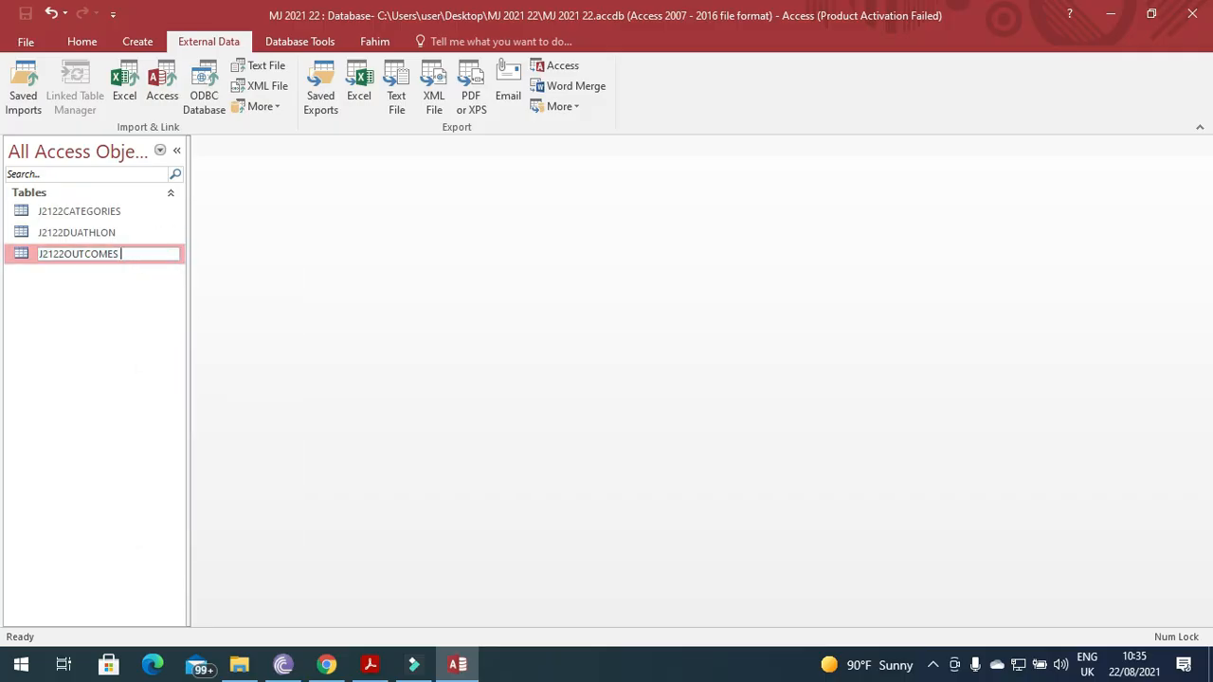
{"action": "key", "text": "Return"}
Open J2122CATEGORIES in Design View and bring the project folder forward.
{"action": "right_click", "coordinate": [102, 219]}
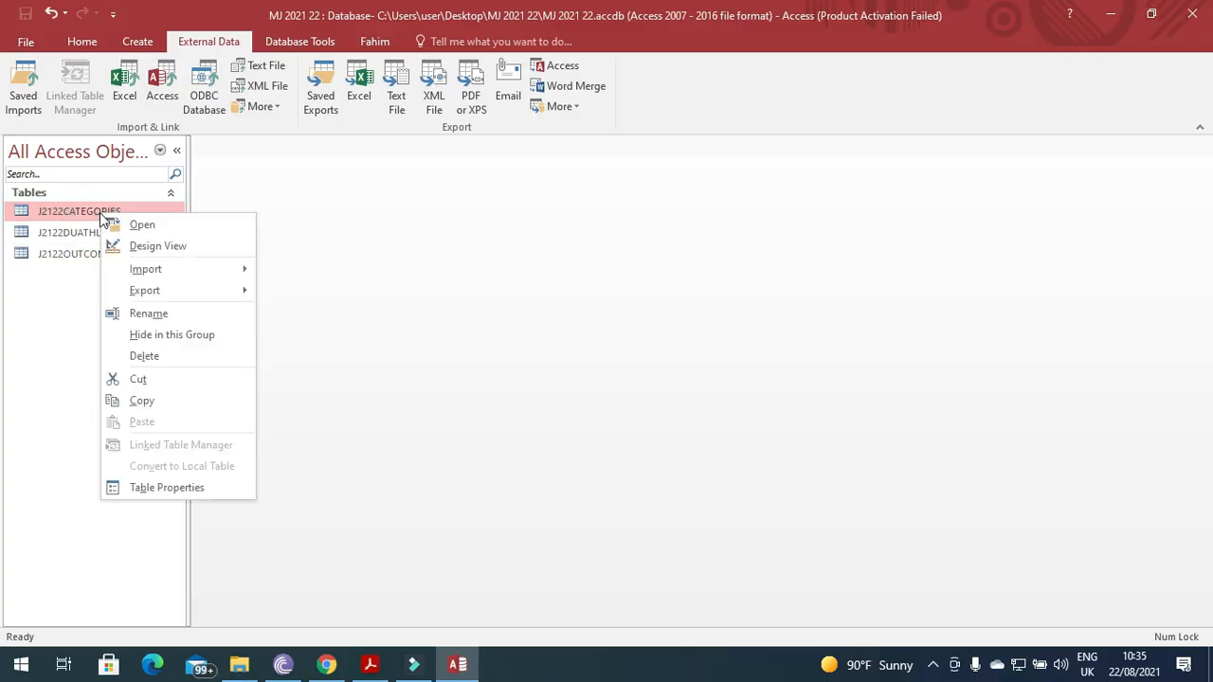
{"action": "left_click", "coordinate": [153, 246]}
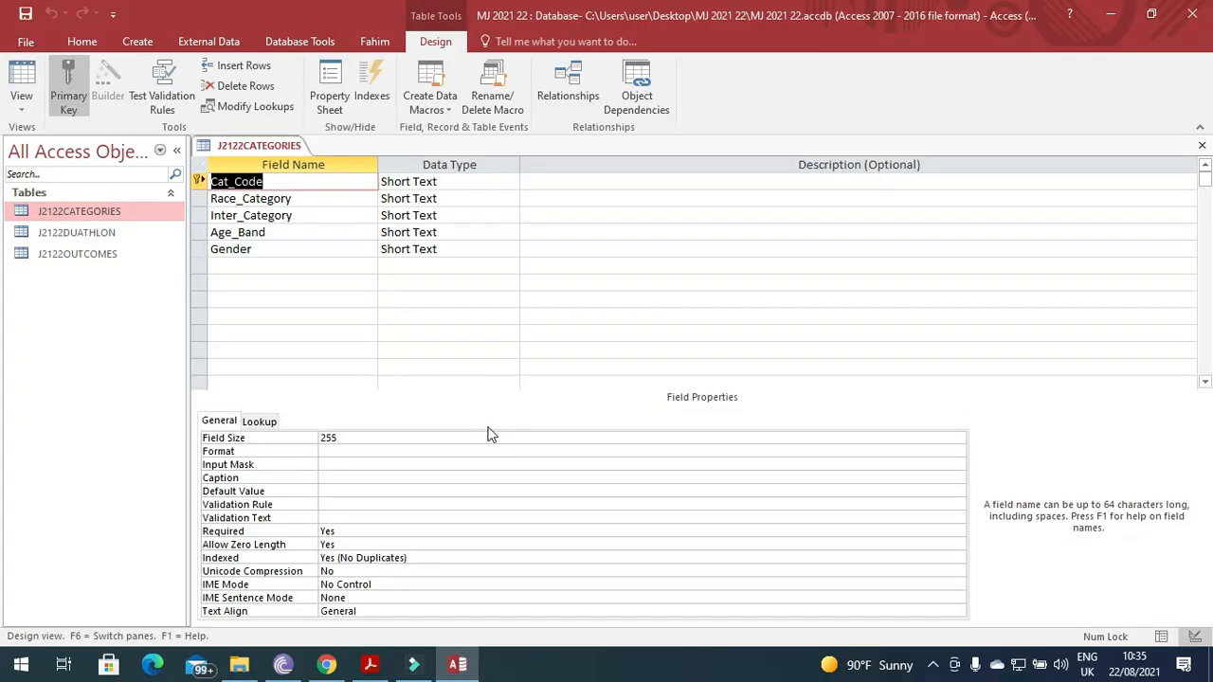
{"action": "left_click", "coordinate": [239, 666]}
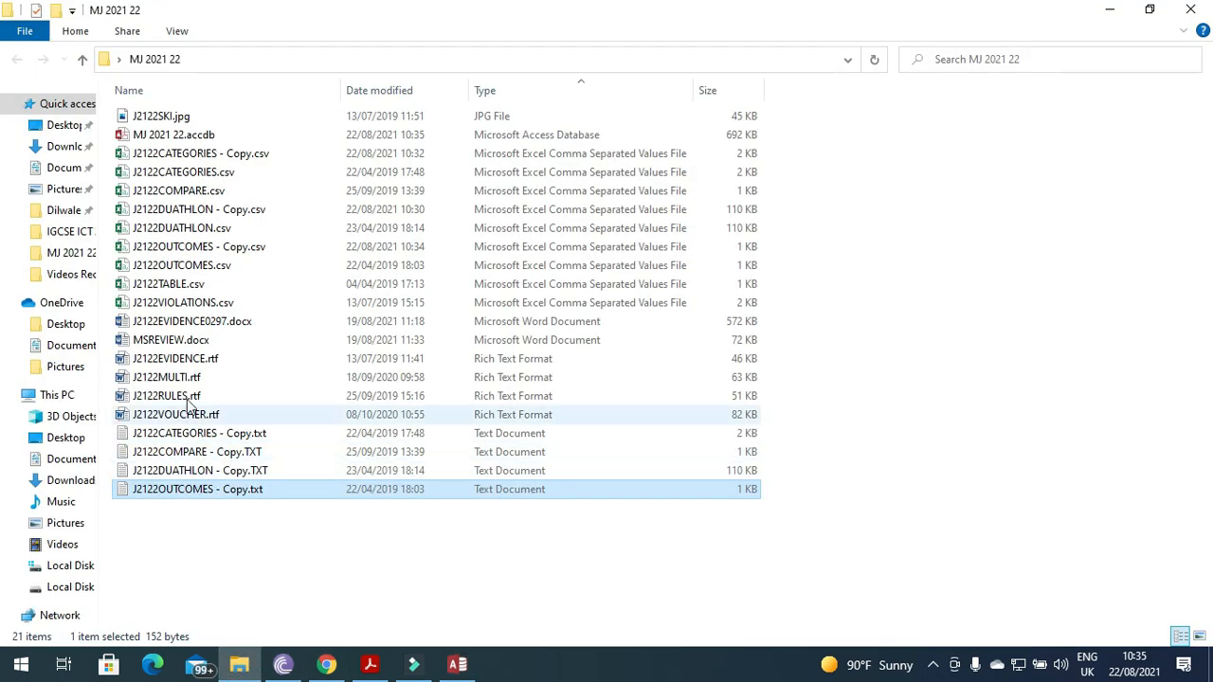
Open J2122EVIDENCE0297.docx and paste the categories design screenshot under Step 19 - EVIDENCE 5.
{"action": "left_click", "coordinate": [185, 323]}
{"action": "double_click", "coordinate": [185, 324]}
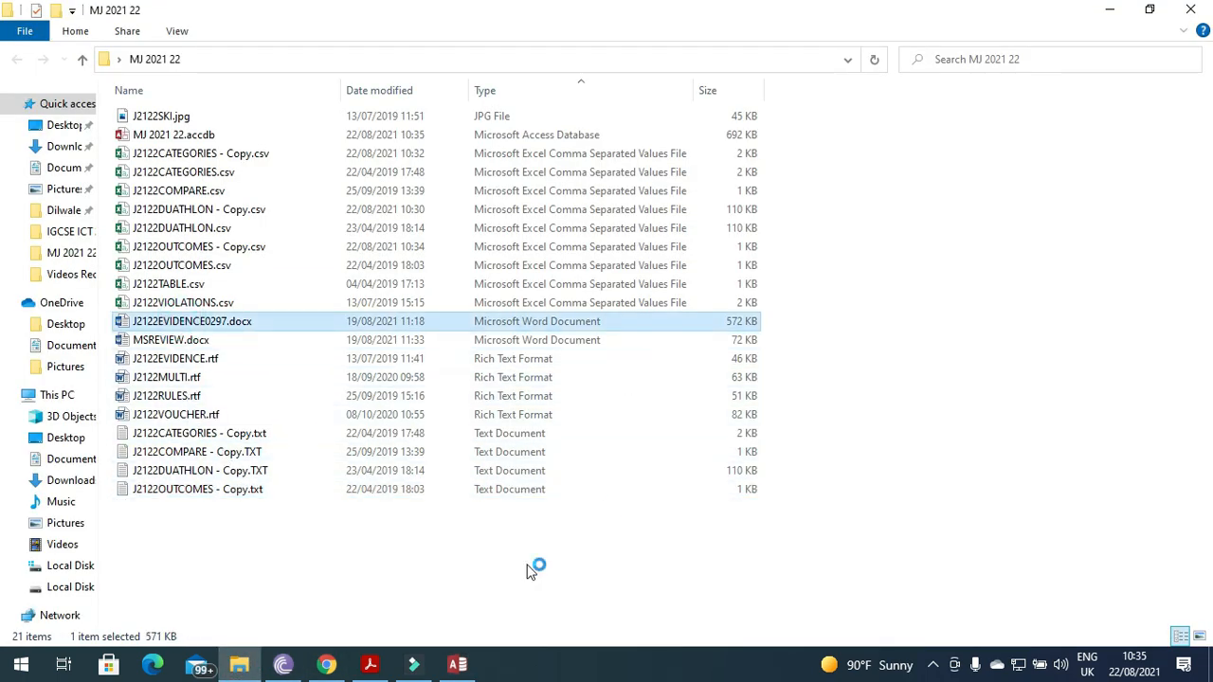
{"action": "left_click", "coordinate": [370, 665]}
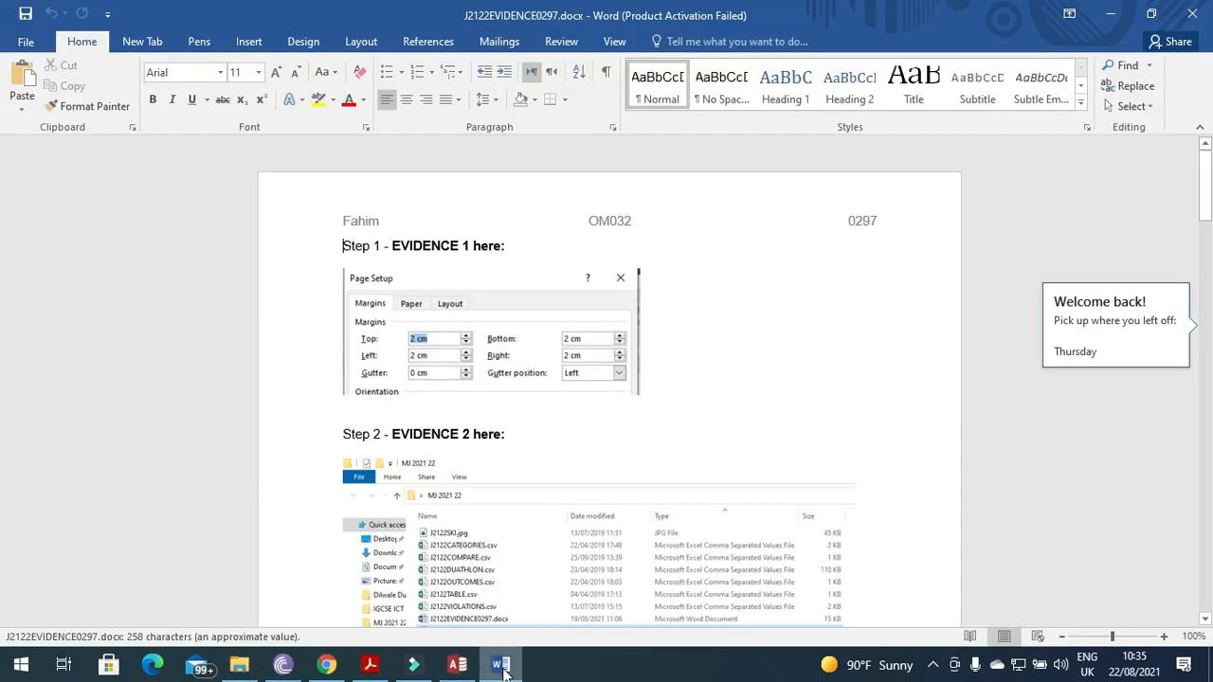
{"action": "left_click", "coordinate": [783, 506]}
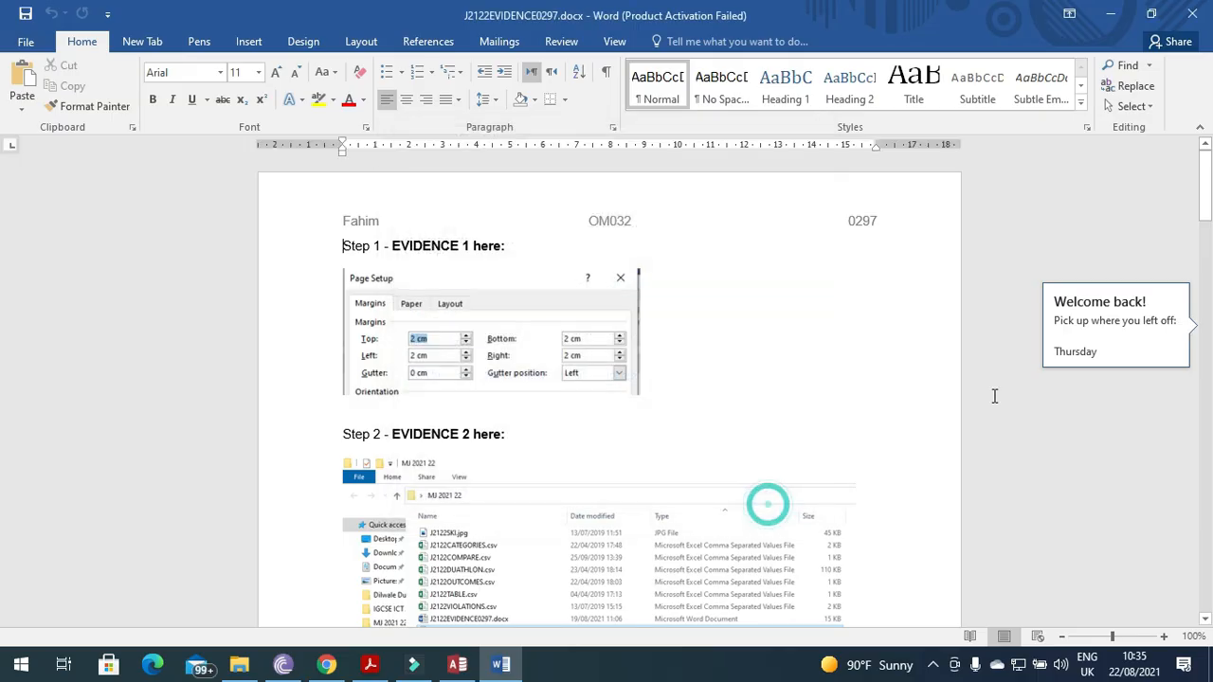
{"action": "scroll", "coordinate": [1110, 330], "scroll_direction": "down", "scroll_amount": 10}
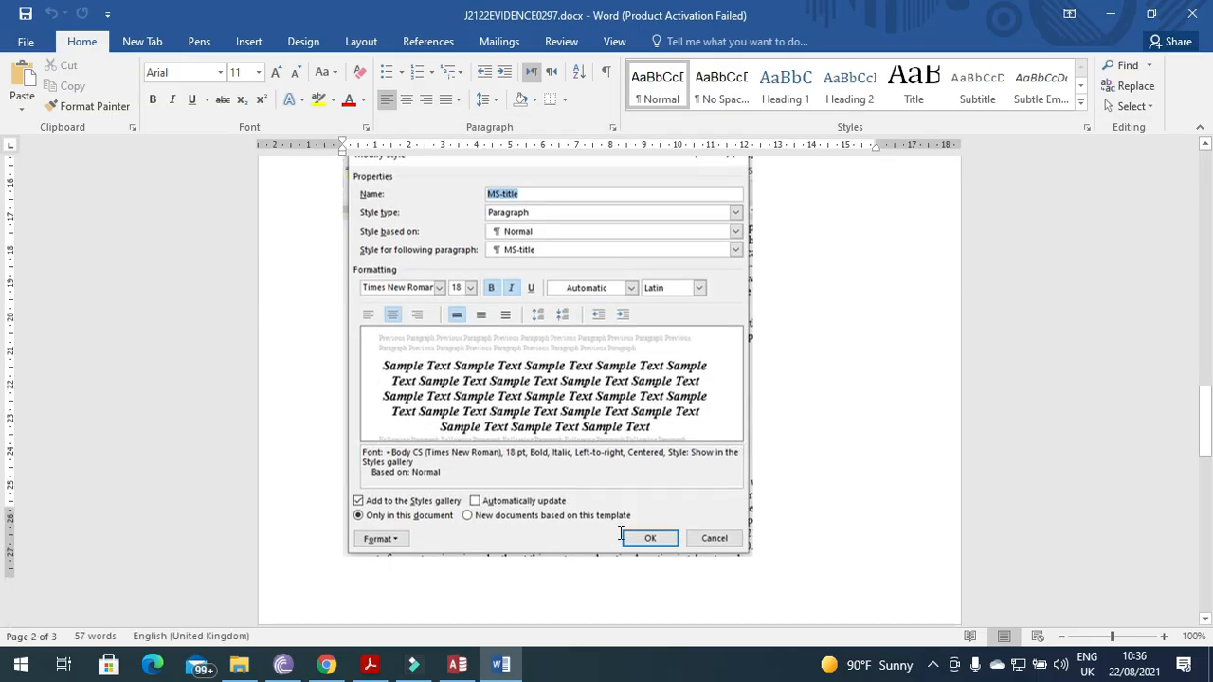
{"action": "left_click", "coordinate": [650, 538]}
{"action": "scroll", "coordinate": [621, 536], "scroll_direction": "down", "scroll_amount": 7}
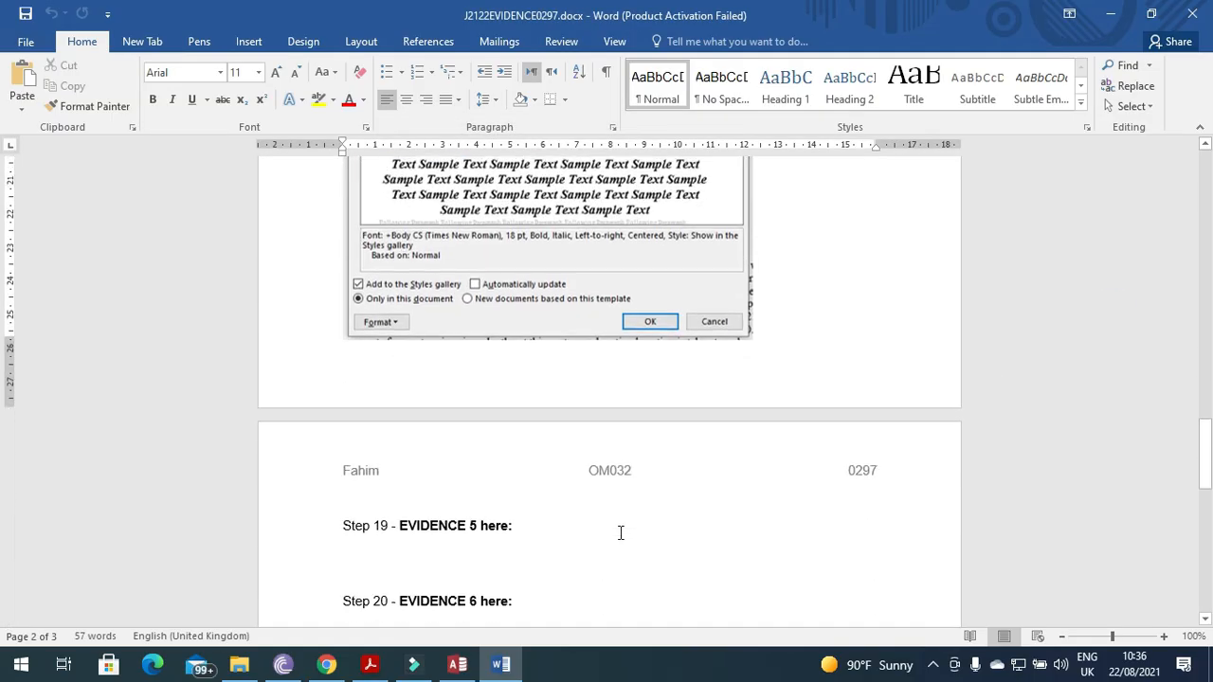
{"action": "left_click", "coordinate": [458, 414]}
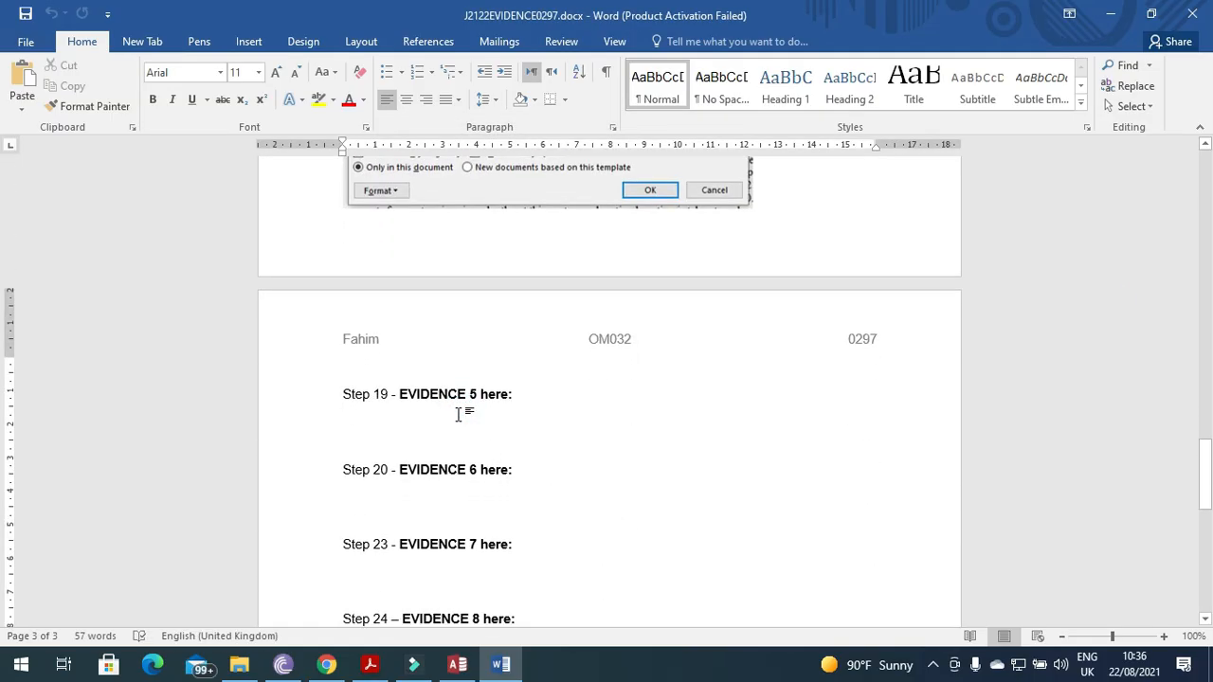
{"action": "key", "text": "ctrl+v"}
Crop the screenshot to the field names and data types grid, then enlarge it.
{"action": "left_click", "coordinate": [568, 439]}
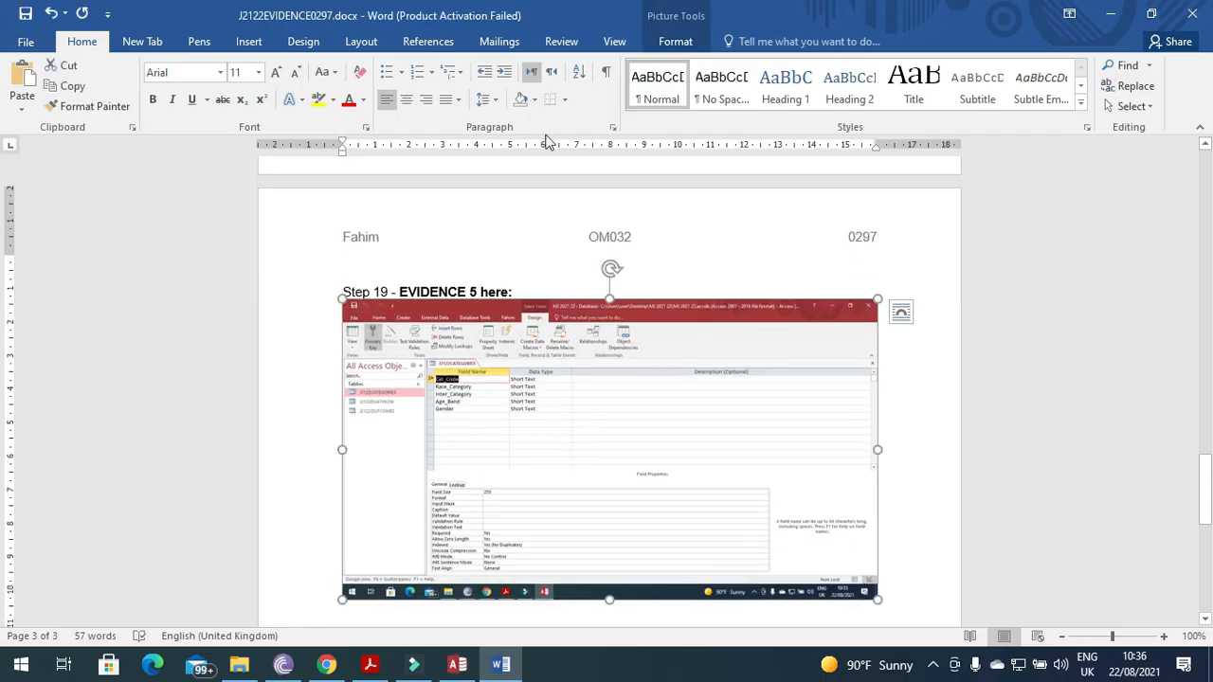
{"action": "left_click", "coordinate": [675, 41]}
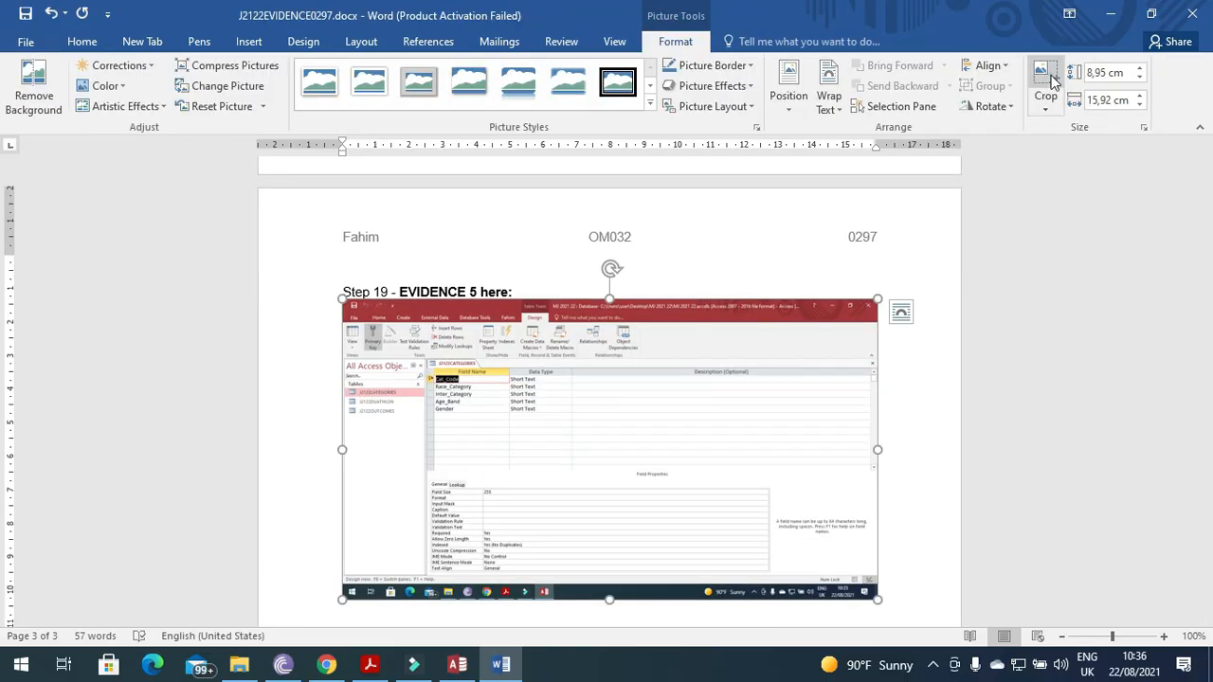
{"action": "left_click", "coordinate": [1045, 78]}
{"action": "left_click_drag", "start_coordinate": [868, 594], "coordinate": [546, 418]}
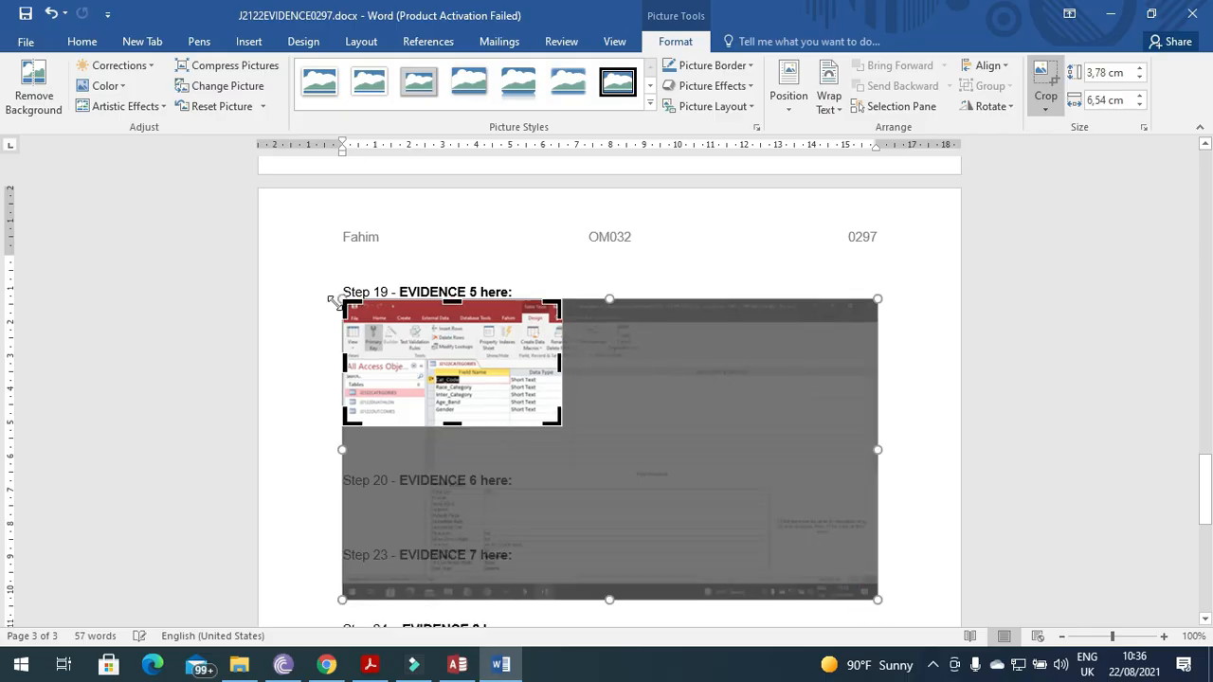
{"action": "left_click_drag", "start_coordinate": [353, 307], "coordinate": [426, 360]}
{"action": "left_click", "coordinate": [431, 353]}
{"action": "left_click_drag", "start_coordinate": [480, 366], "coordinate": [580, 450]}
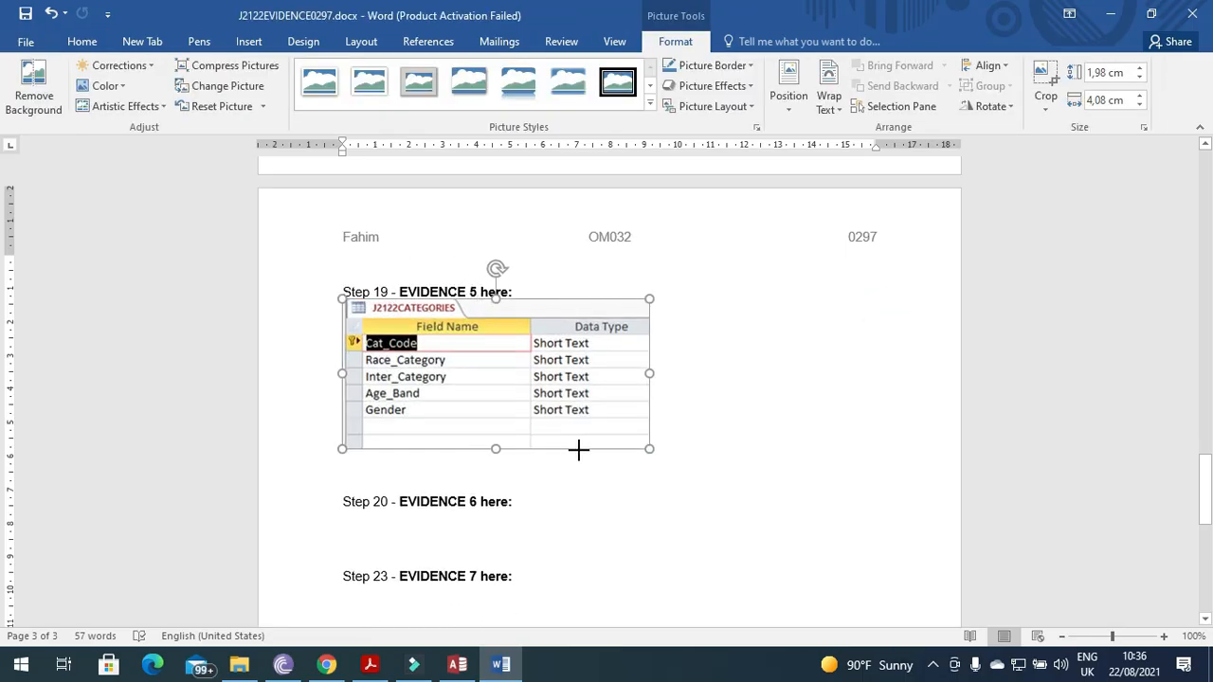
{"action": "left_click", "coordinate": [689, 443]}
{"action": "key", "text": "alt+Tab"}
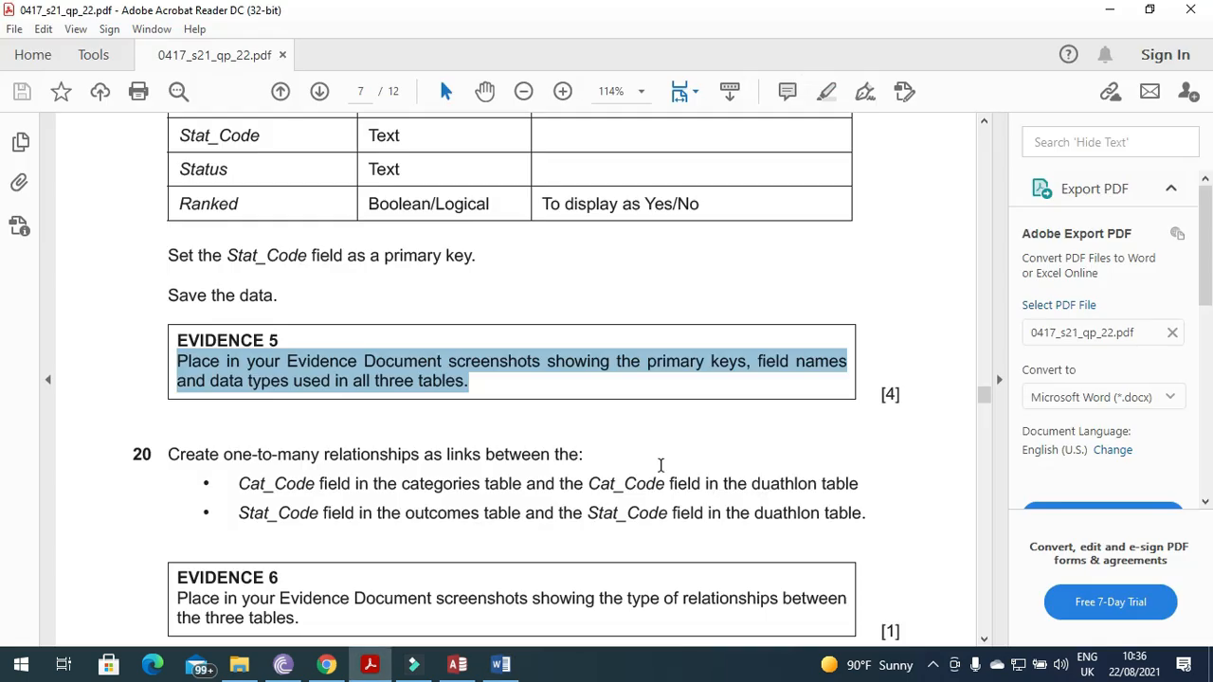
Close the J2122CATEGORIES design and open J2122DUATHLON in Design View, scrolling through its fields.
{"action": "left_click", "coordinate": [458, 662]}
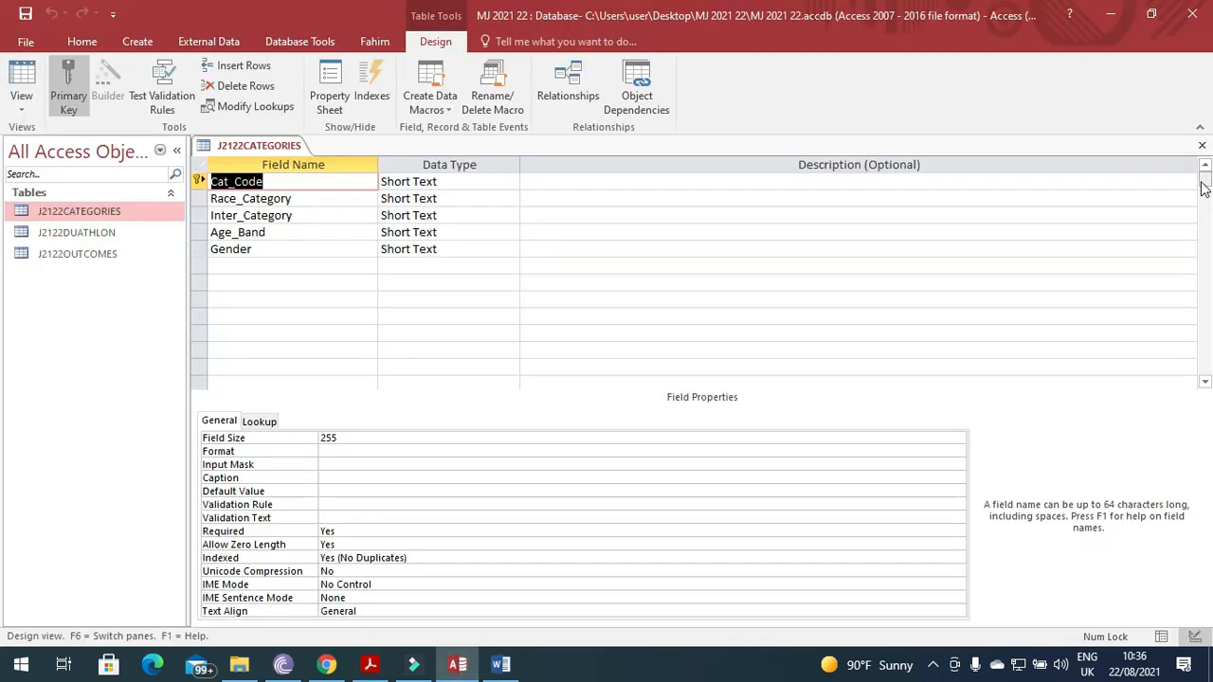
{"action": "left_click", "coordinate": [1201, 145]}
{"action": "right_click", "coordinate": [112, 235]}
{"action": "left_click", "coordinate": [163, 265]}
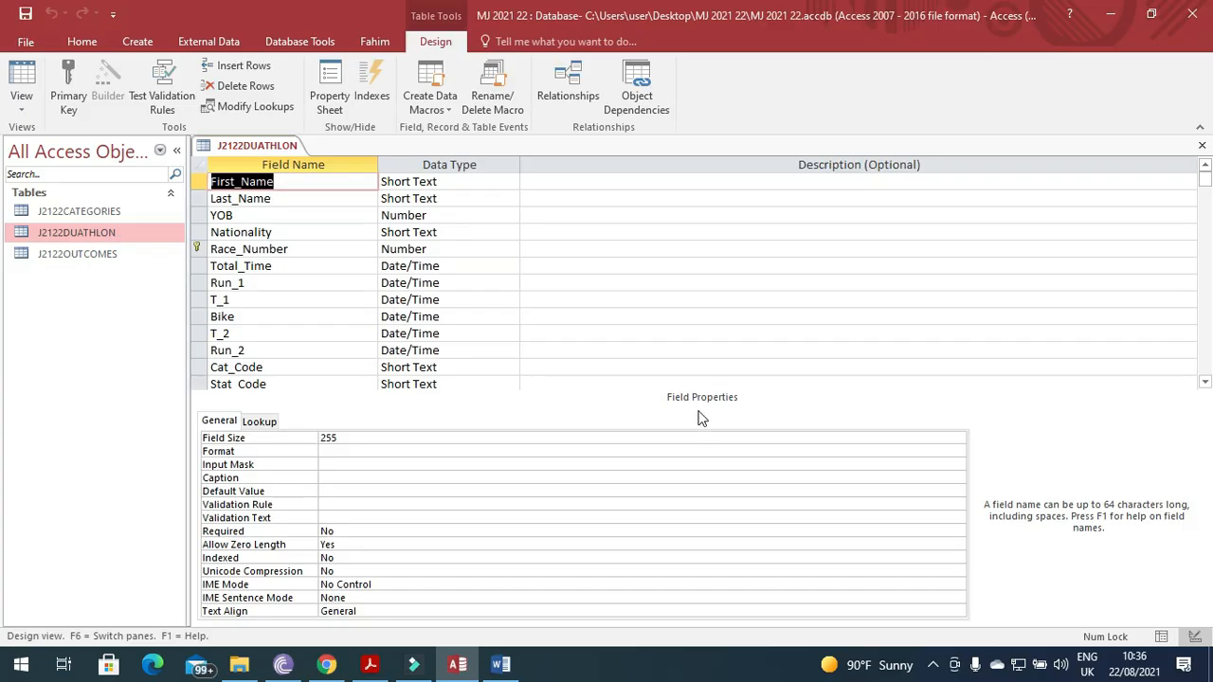
{"action": "scroll", "coordinate": [654, 365], "scroll_direction": "down", "scroll_amount": 2}
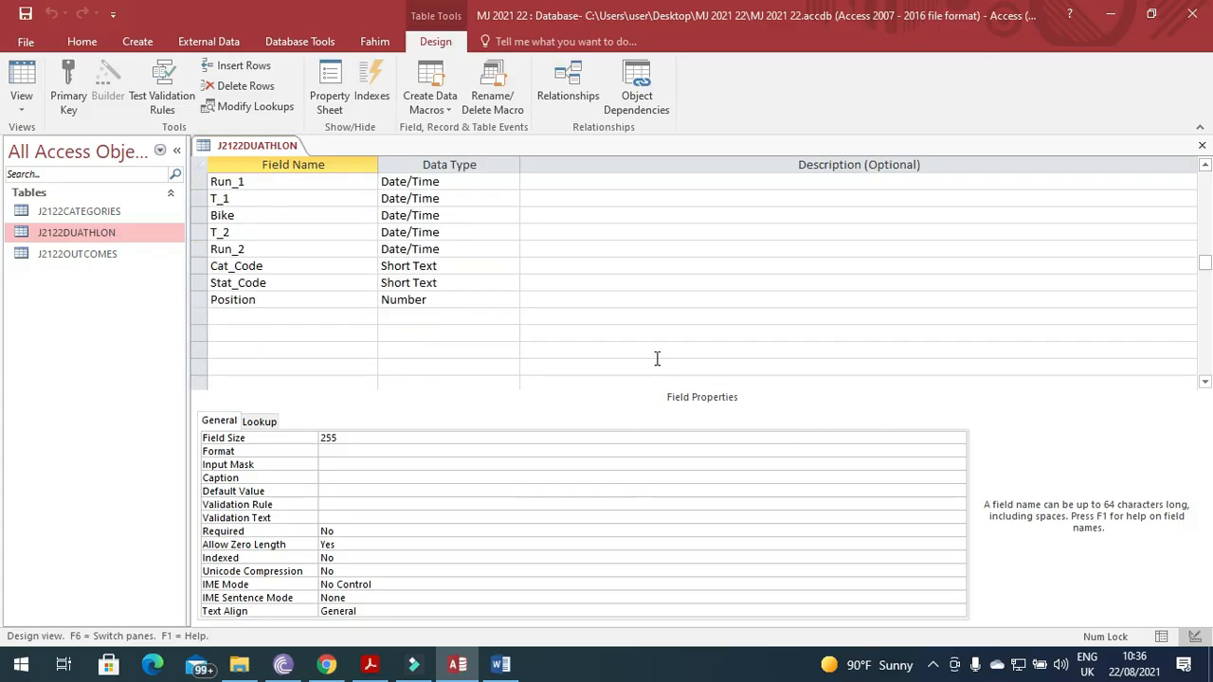
{"action": "scroll", "coordinate": [657, 358], "scroll_direction": "up", "scroll_amount": 1}
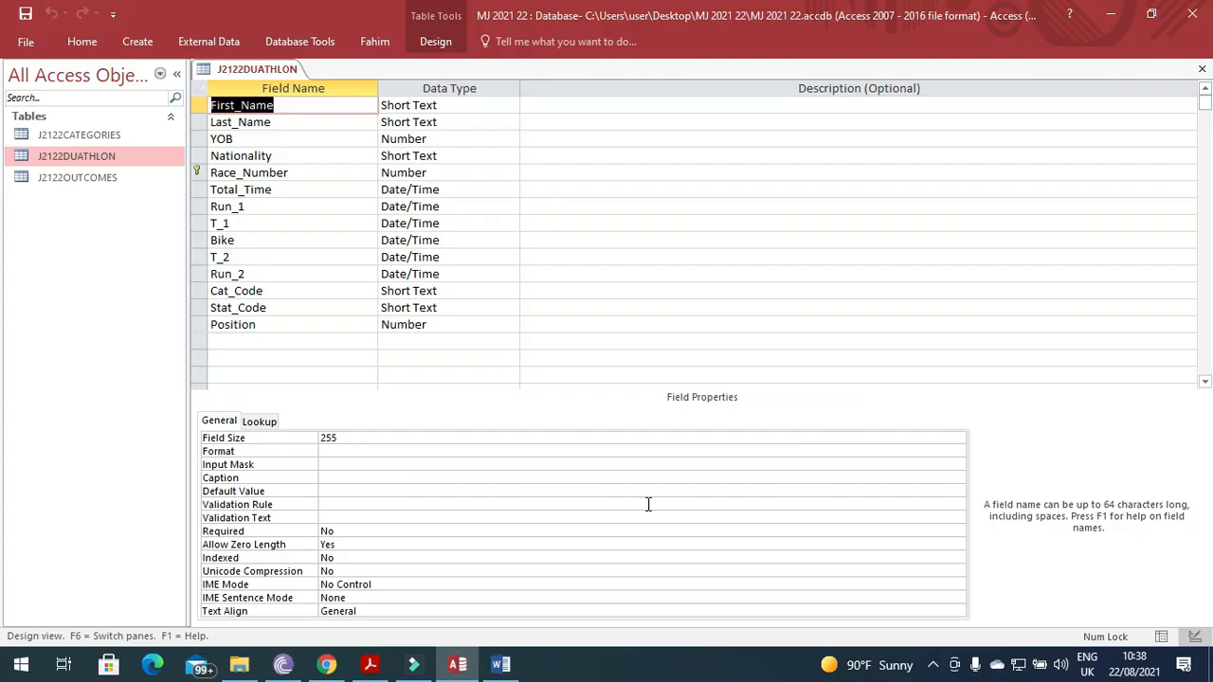
Paste the duathlon design screenshot below the categories picture, crop it to the field grid and enlarge it.
{"action": "left_click", "coordinate": [500, 665]}
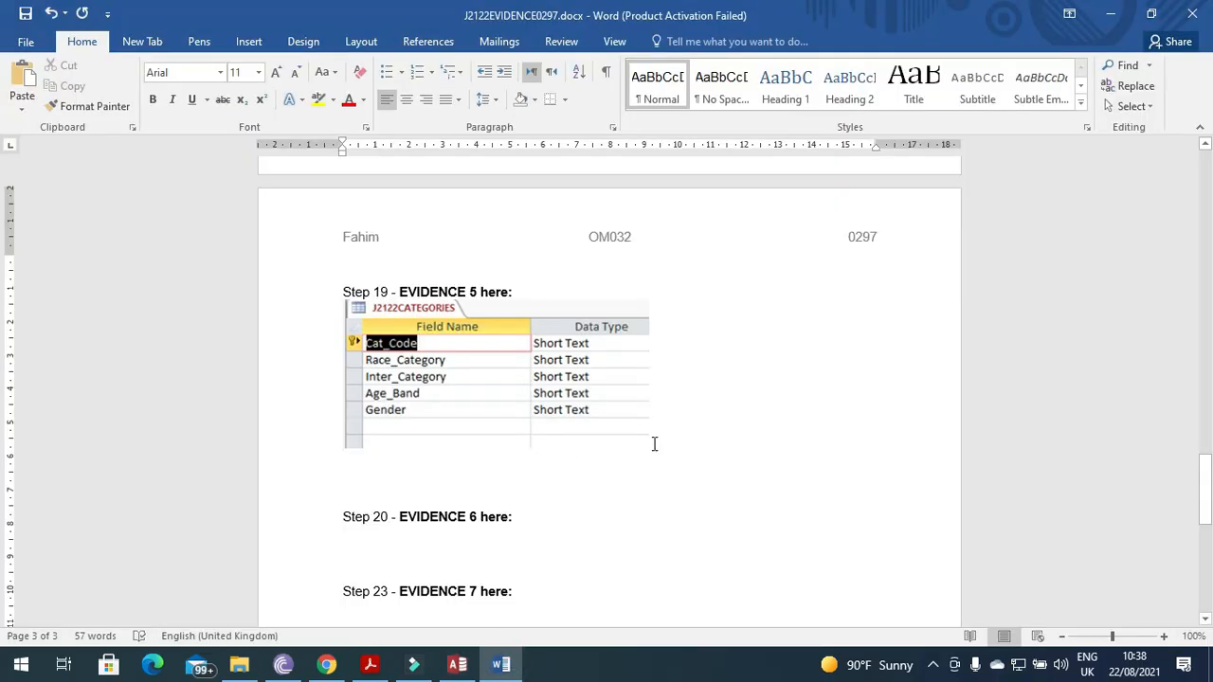
{"action": "left_click", "coordinate": [706, 436]}
{"action": "key", "text": "Return"}
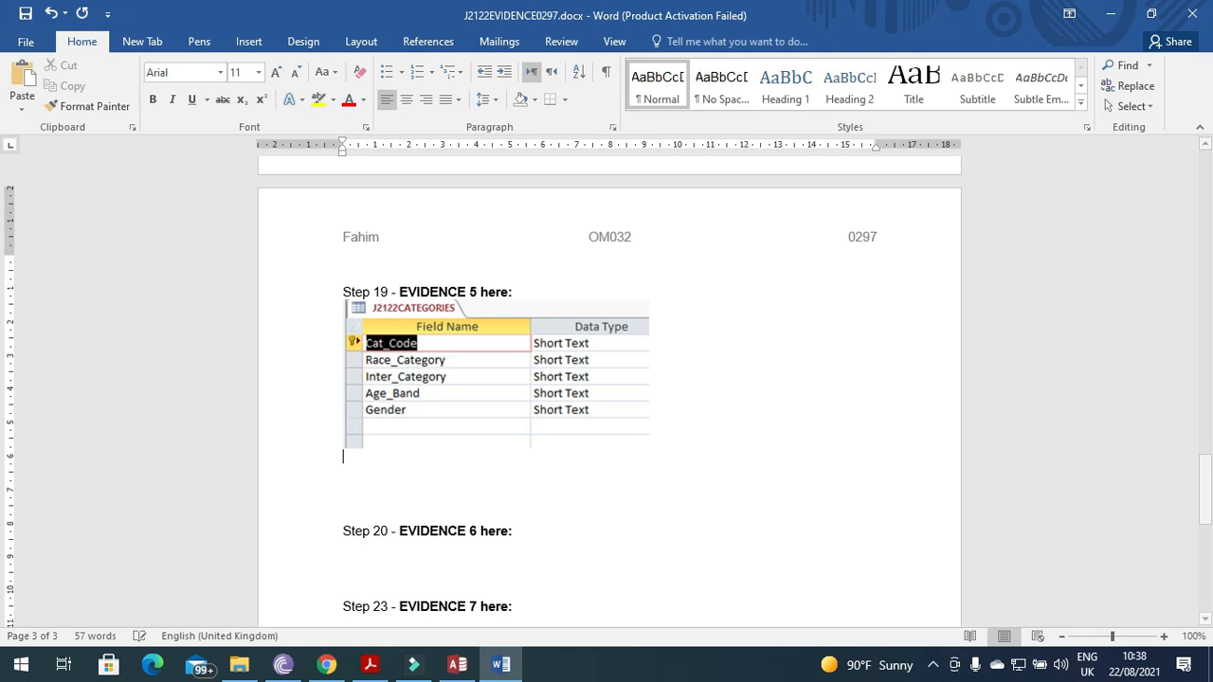
{"action": "key", "text": "ctrl+v"}
{"action": "left_click", "coordinate": [702, 436]}
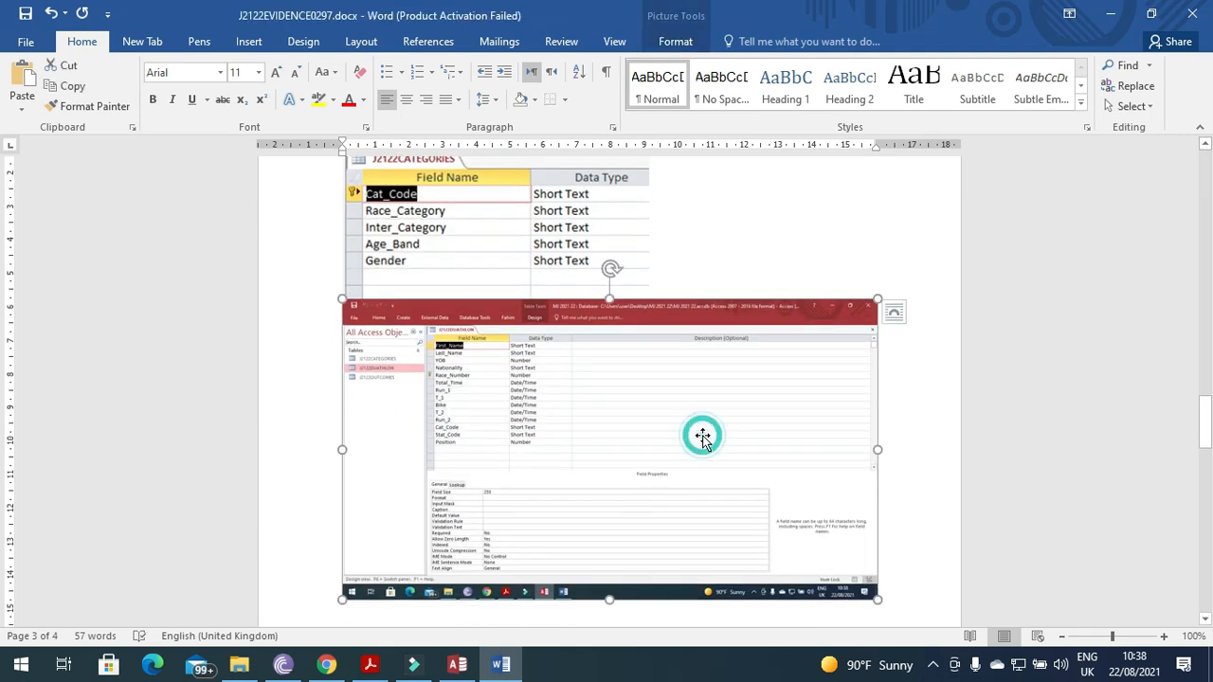
{"action": "left_click", "coordinate": [677, 41]}
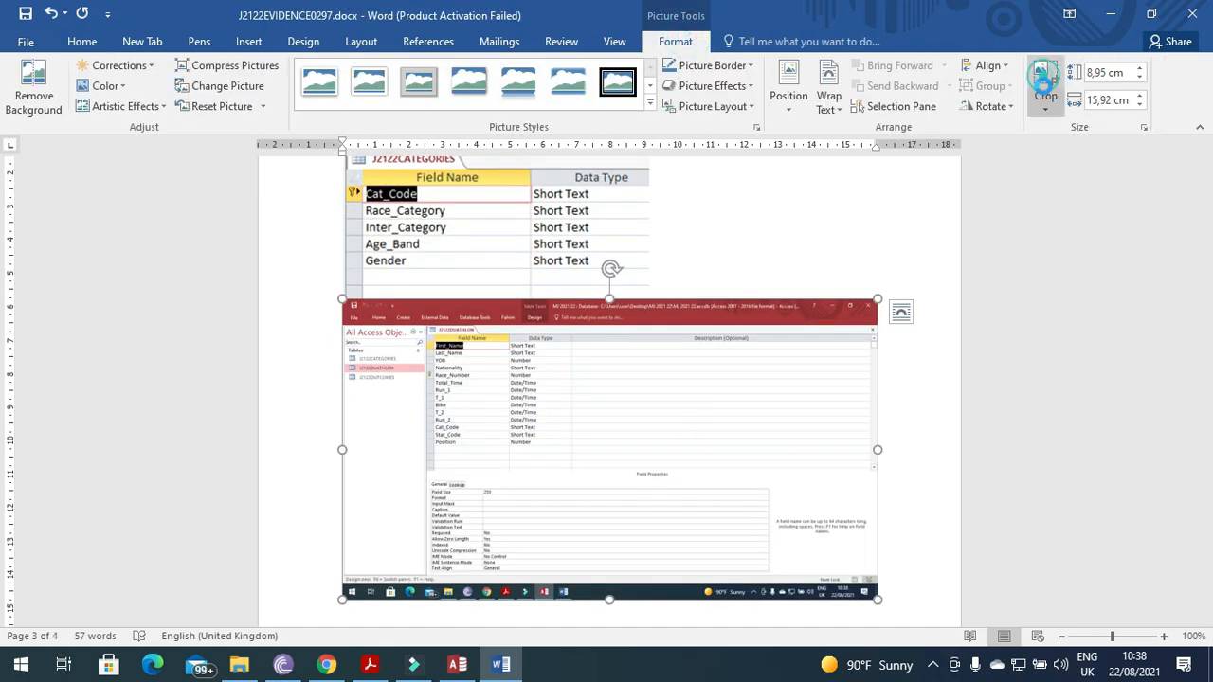
{"action": "left_click", "coordinate": [1045, 81]}
{"action": "left_click_drag", "start_coordinate": [867, 599], "coordinate": [566, 457]}
{"action": "left_click_drag", "start_coordinate": [345, 303], "coordinate": [423, 324]}
{"action": "left_click", "coordinate": [881, 328]}
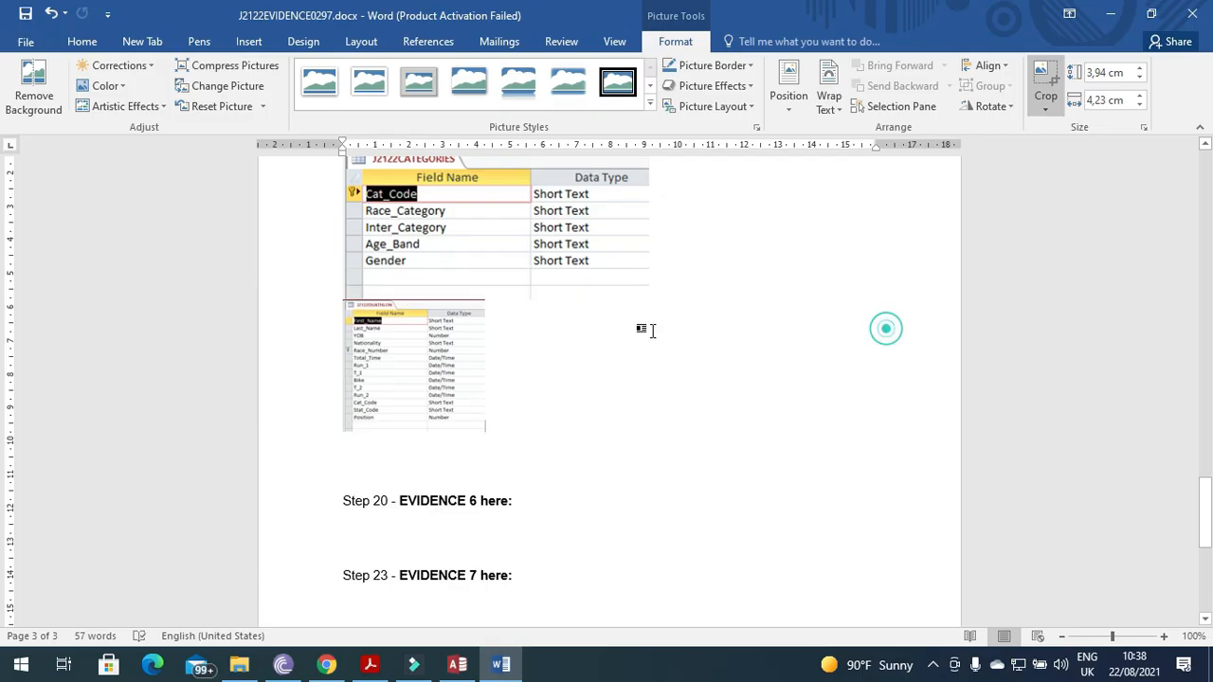
{"action": "left_click", "coordinate": [469, 351]}
{"action": "left_click_drag", "start_coordinate": [487, 433], "coordinate": [629, 517]}
Close the J2122DUATHLON design and open J2122OUTCOMES in Design View.
{"action": "left_click", "coordinate": [457, 664]}
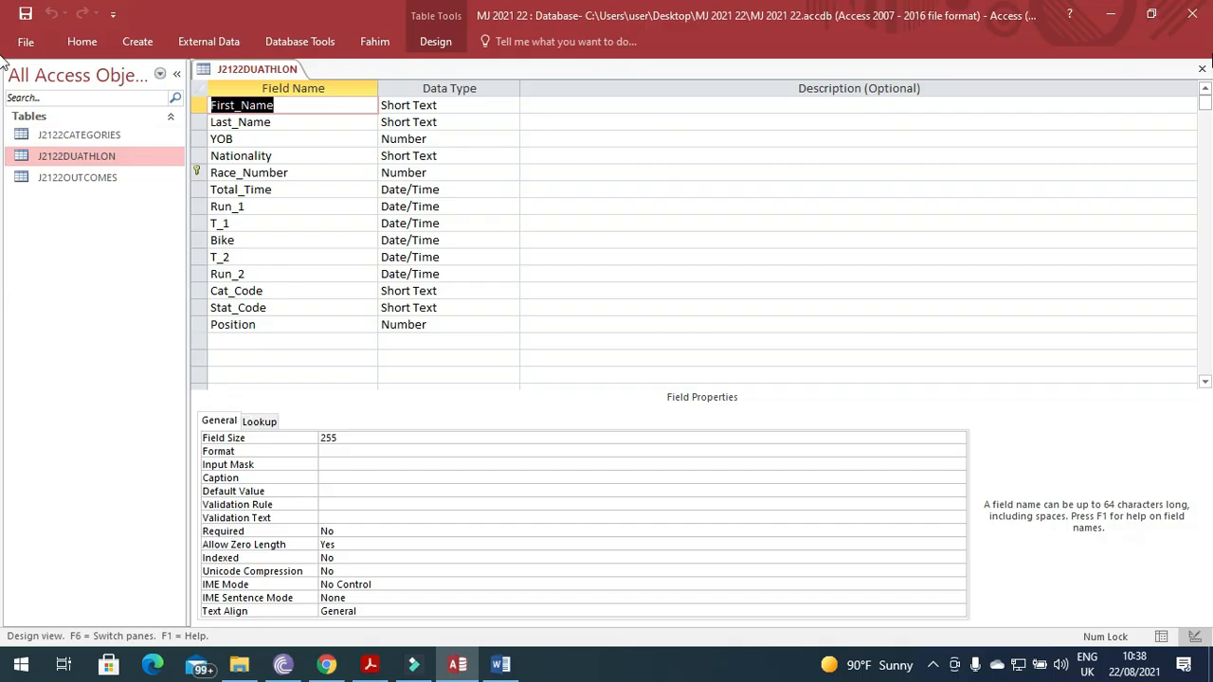
{"action": "left_click", "coordinate": [1202, 68]}
{"action": "right_click", "coordinate": [78, 180]}
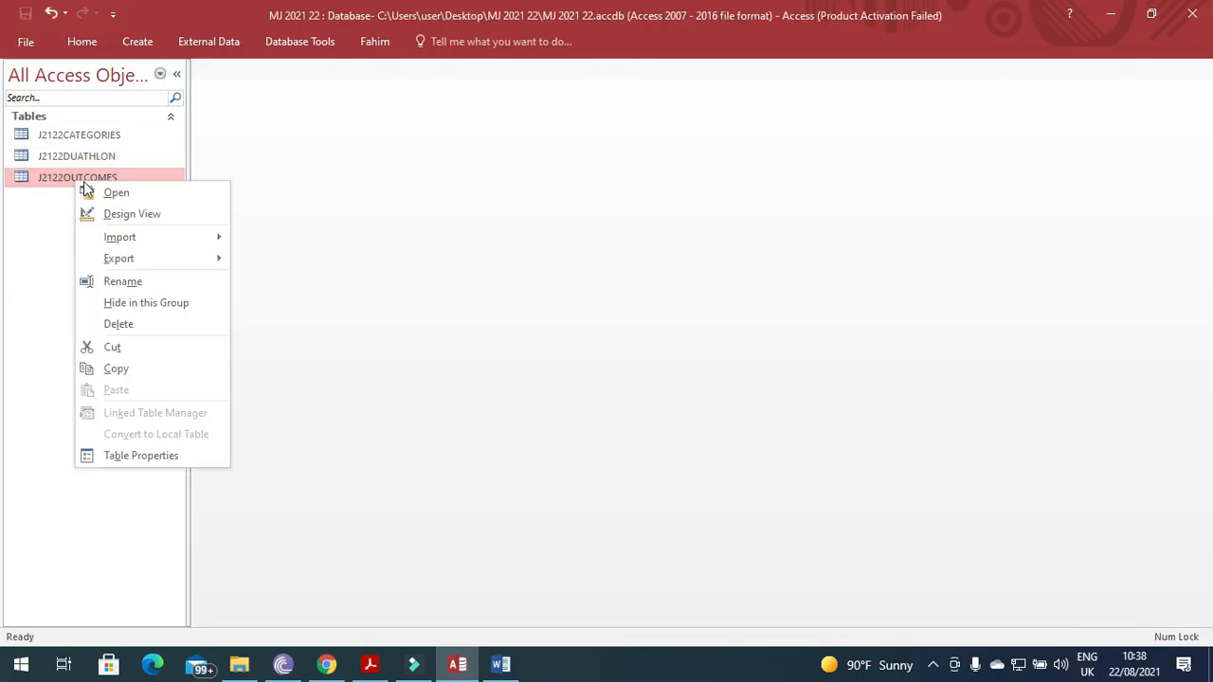
{"action": "left_click", "coordinate": [128, 214]}
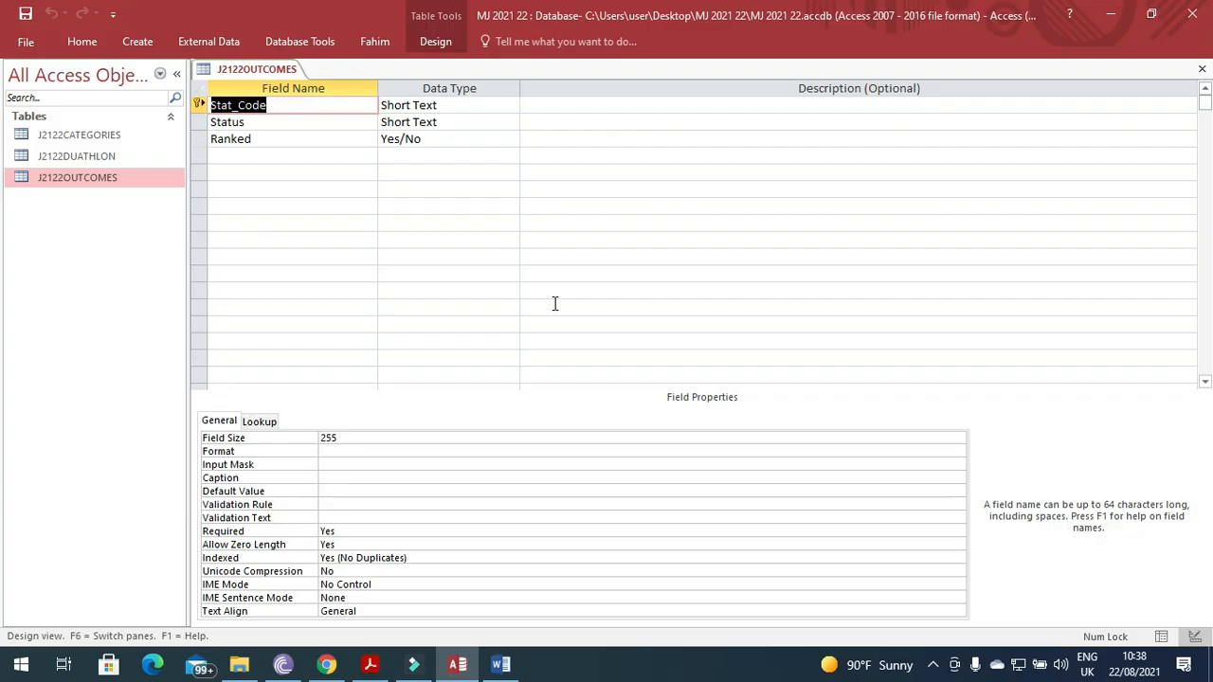
Paste the outcomes design screenshot into the document, crop it to the field grid and enlarge it.
{"action": "left_click", "coordinate": [500, 664]}
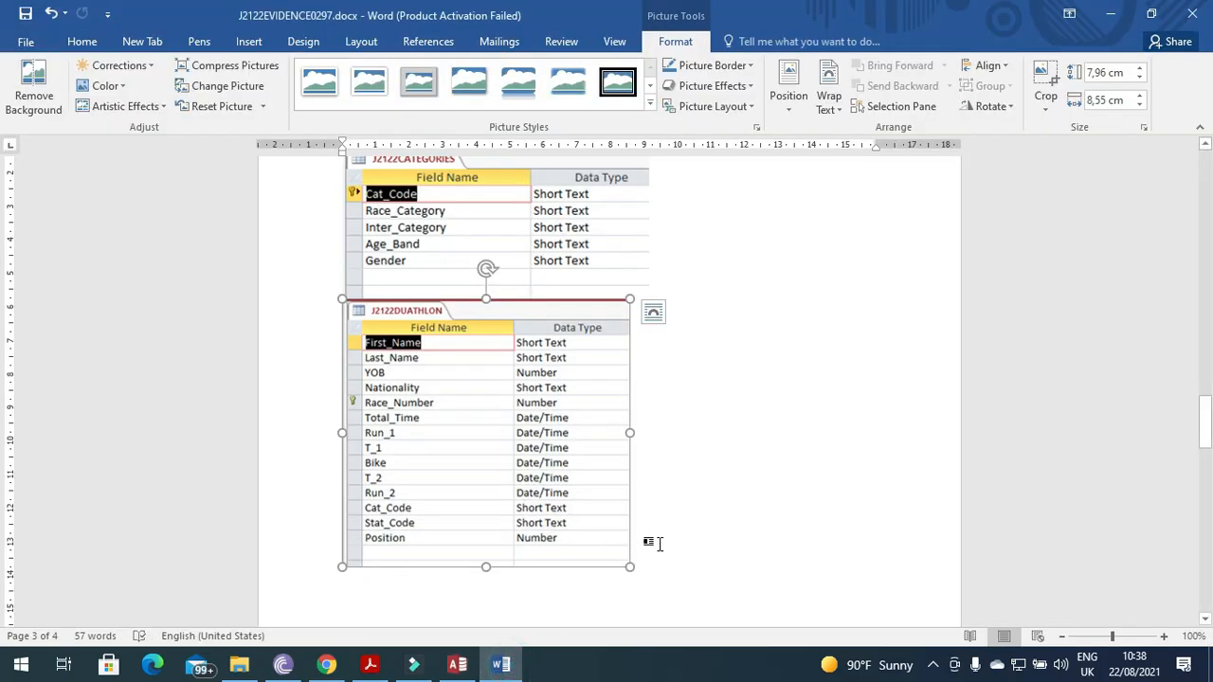
{"action": "left_click", "coordinate": [654, 542]}
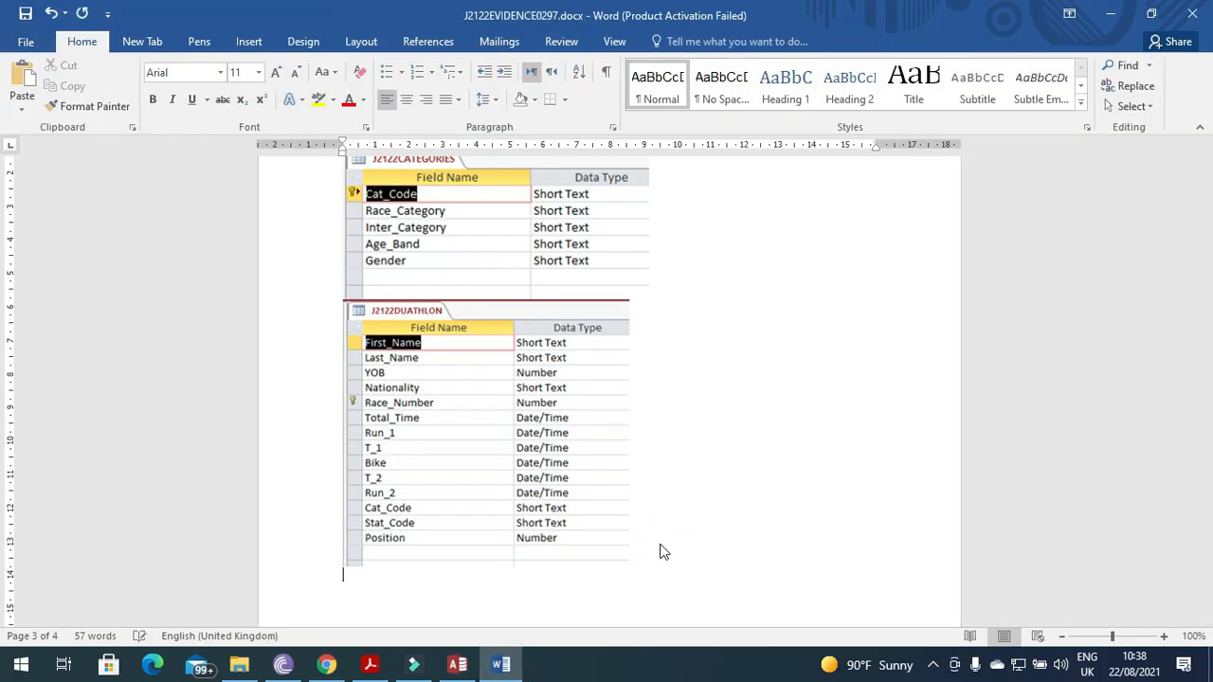
{"action": "key", "text": "ctrl+v"}
{"action": "left_click", "coordinate": [590, 460]}
{"action": "right_click", "coordinate": [616, 469]}
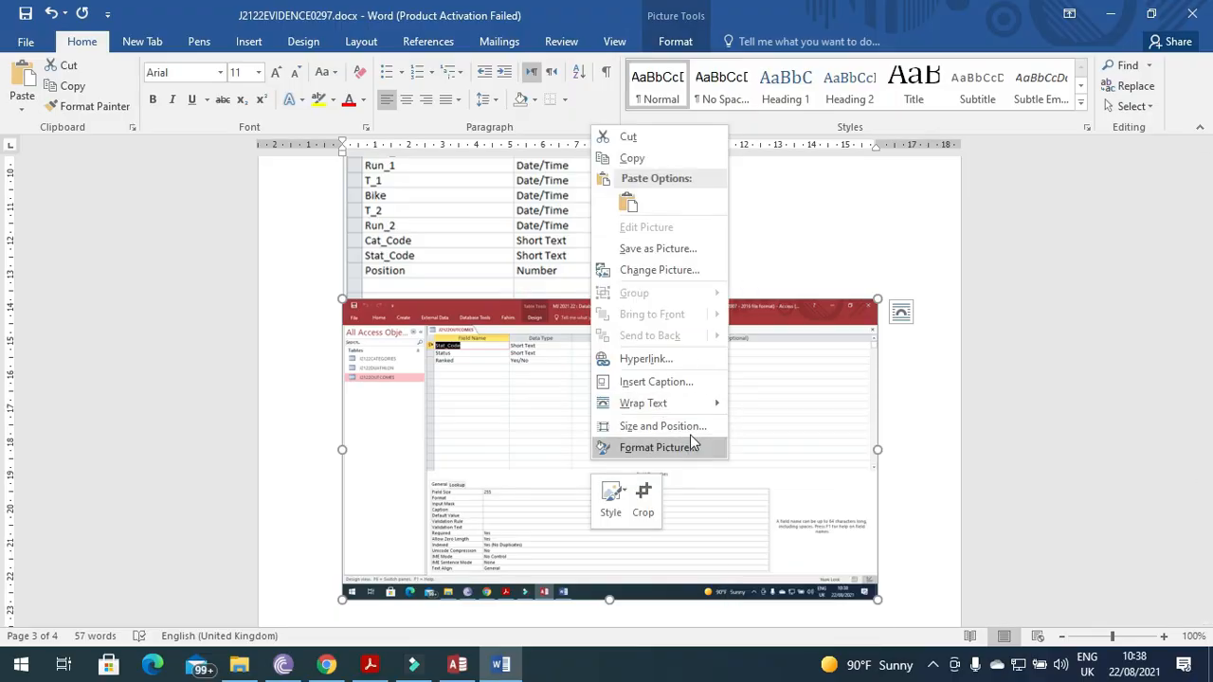
{"action": "left_click", "coordinate": [644, 497]}
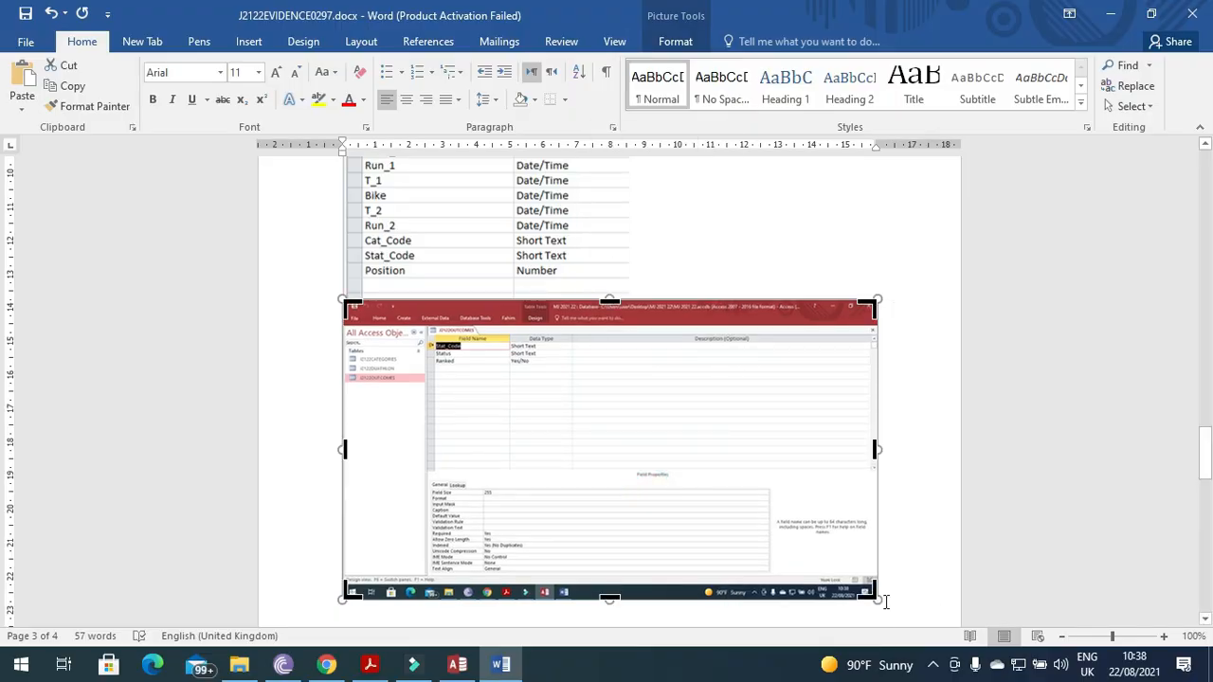
{"action": "left_click_drag", "start_coordinate": [868, 589], "coordinate": [570, 382]}
{"action": "left_click_drag", "start_coordinate": [347, 298], "coordinate": [426, 319]}
{"action": "left_click", "coordinate": [891, 344]}
{"action": "left_click", "coordinate": [401, 336]}
{"action": "left_click_drag", "start_coordinate": [490, 363], "coordinate": [617, 439]}
Set the Access ribbon to stay permanently shown.
{"action": "left_click", "coordinate": [458, 664]}
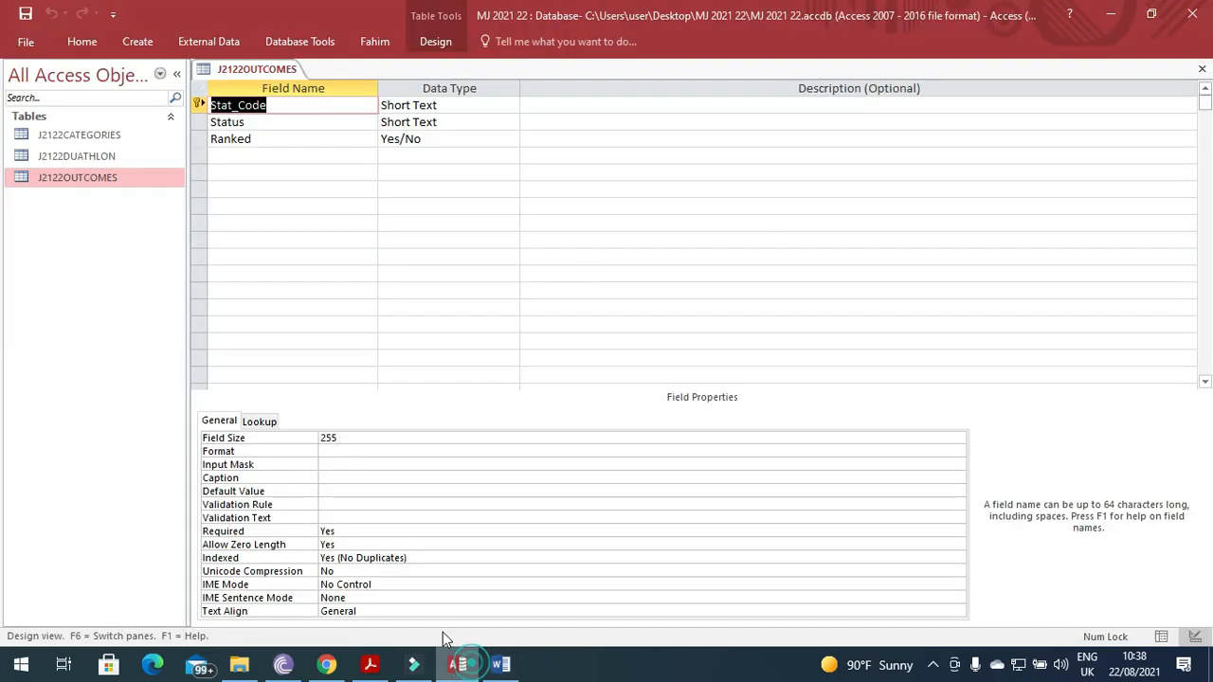
{"action": "right_click", "coordinate": [834, 44]}
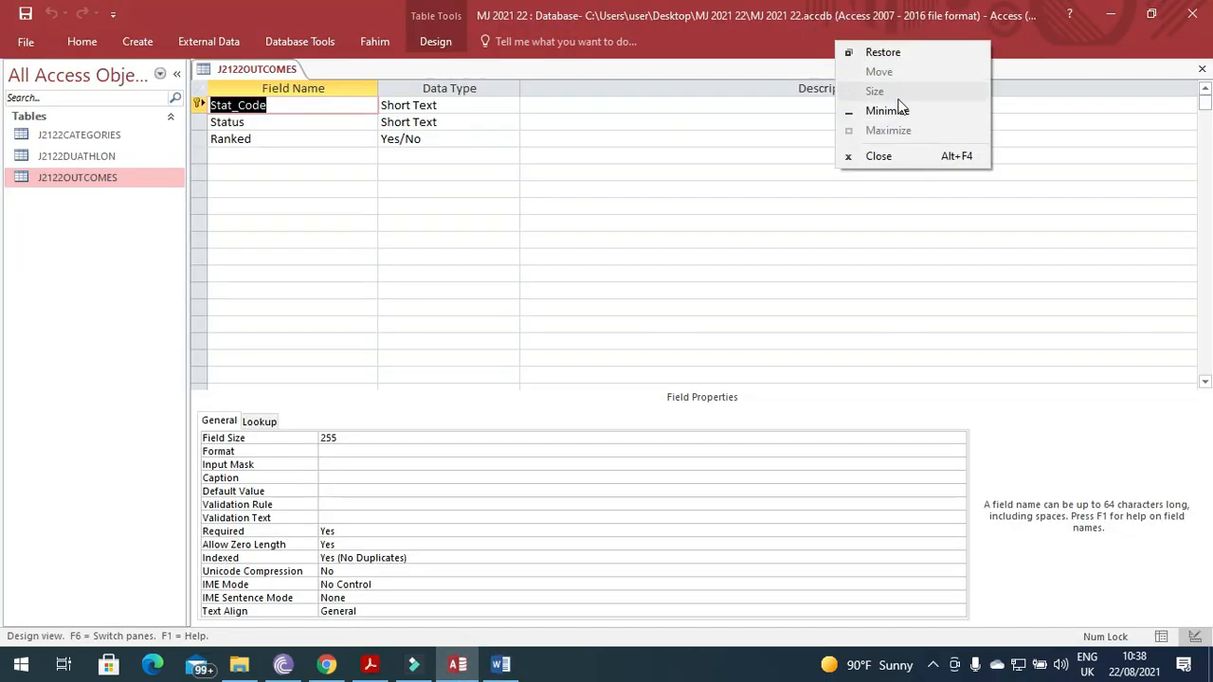
{"action": "left_click", "coordinate": [740, 47]}
{"action": "left_click", "coordinate": [436, 41]}
{"action": "right_click", "coordinate": [830, 78]}
{"action": "left_click", "coordinate": [875, 152]}
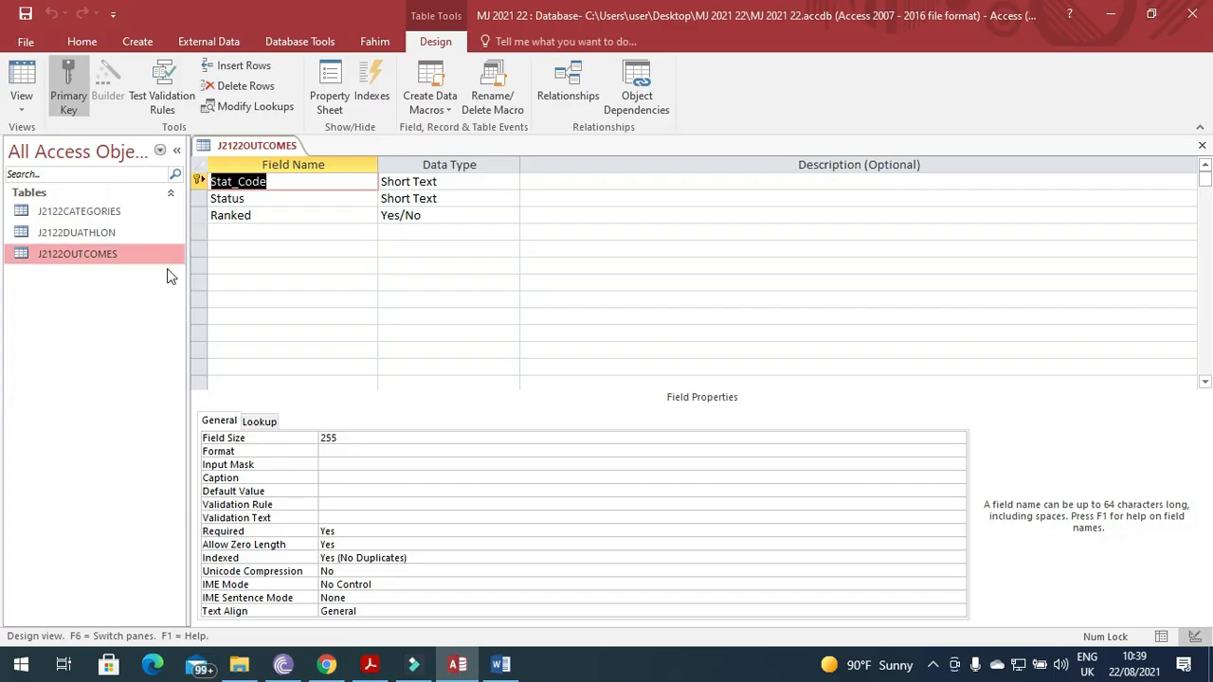
Give the Ranked field a Yes/No format, save, check the datasheet, and close J2122OUTCOMES.
{"action": "left_click", "coordinate": [115, 256]}
{"action": "right_click", "coordinate": [120, 263]}
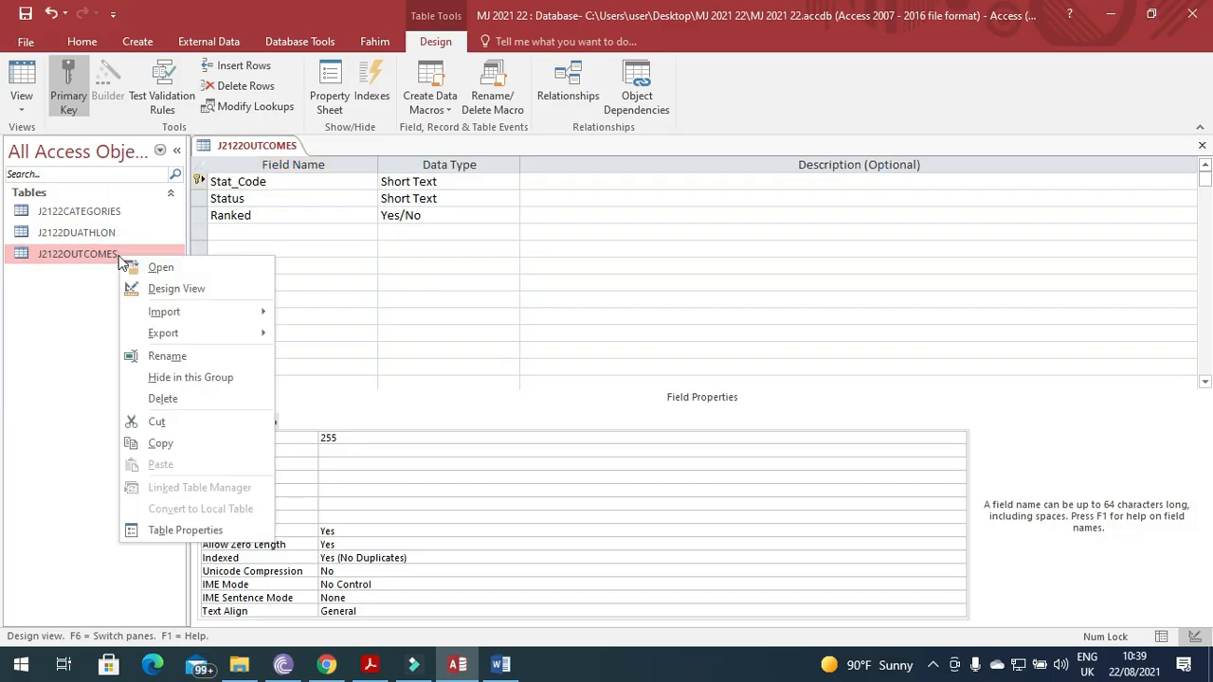
{"action": "left_click", "coordinate": [306, 218]}
{"action": "left_click", "coordinate": [401, 215]}
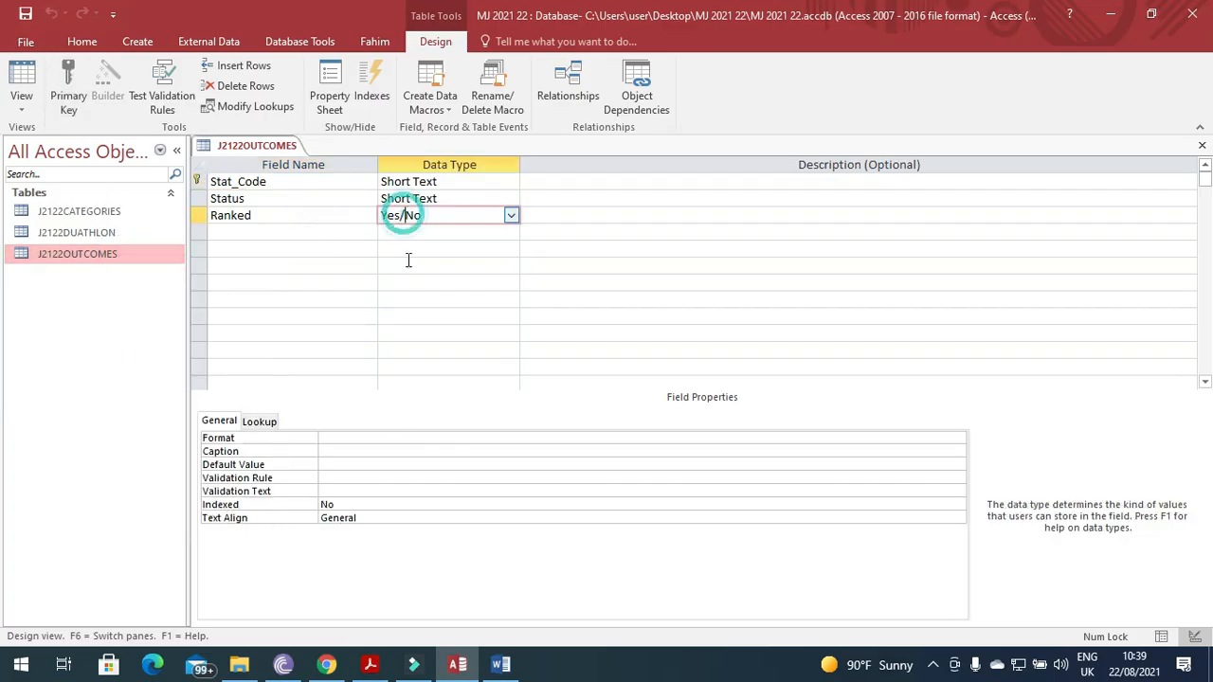
{"action": "left_click", "coordinate": [396, 436]}
{"action": "left_click", "coordinate": [958, 438]}
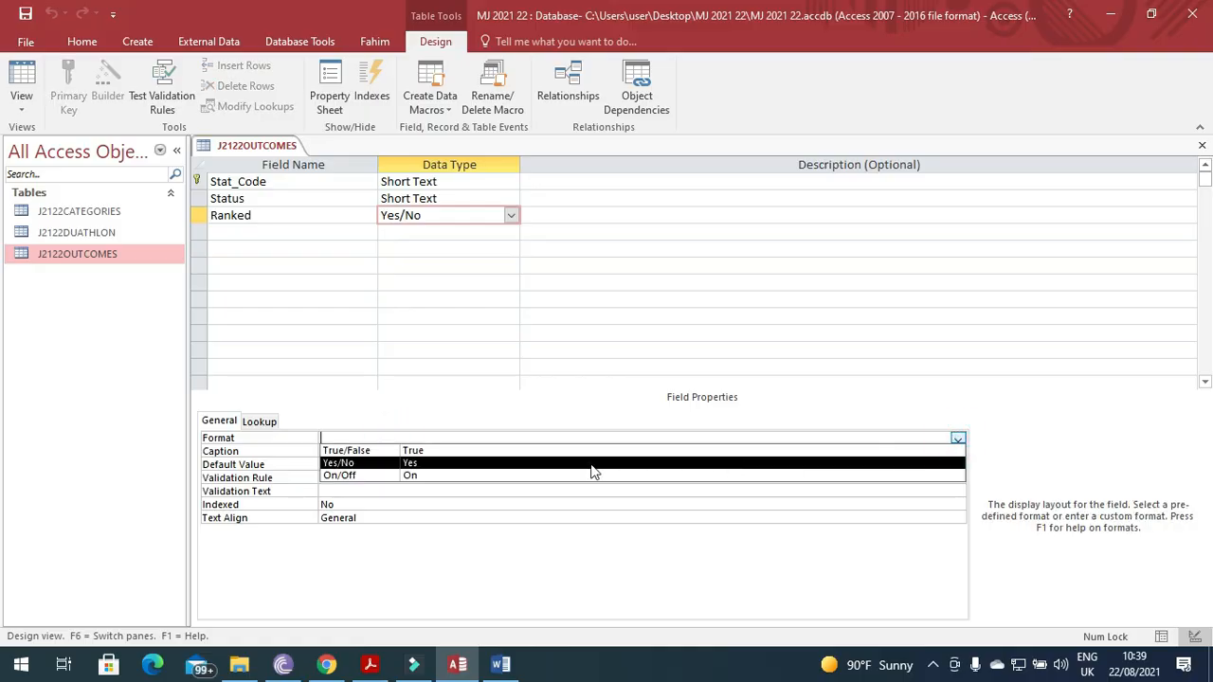
{"action": "left_click", "coordinate": [583, 463]}
{"action": "left_click", "coordinate": [26, 13]}
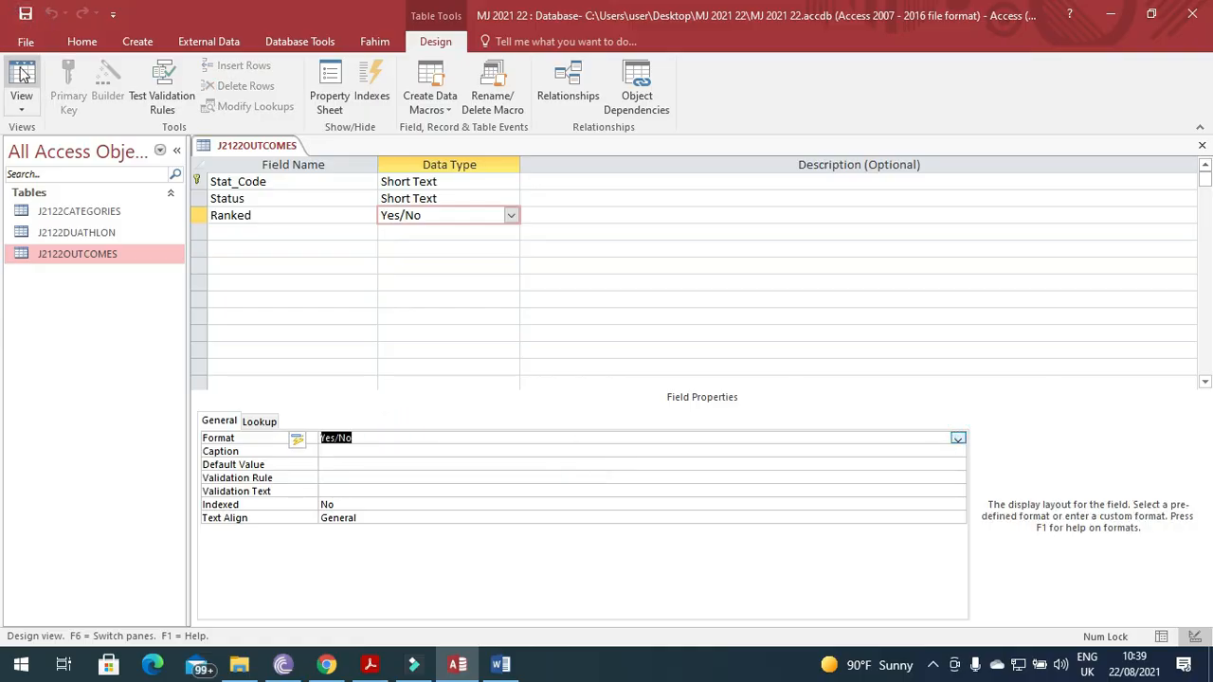
{"action": "left_click", "coordinate": [21, 75]}
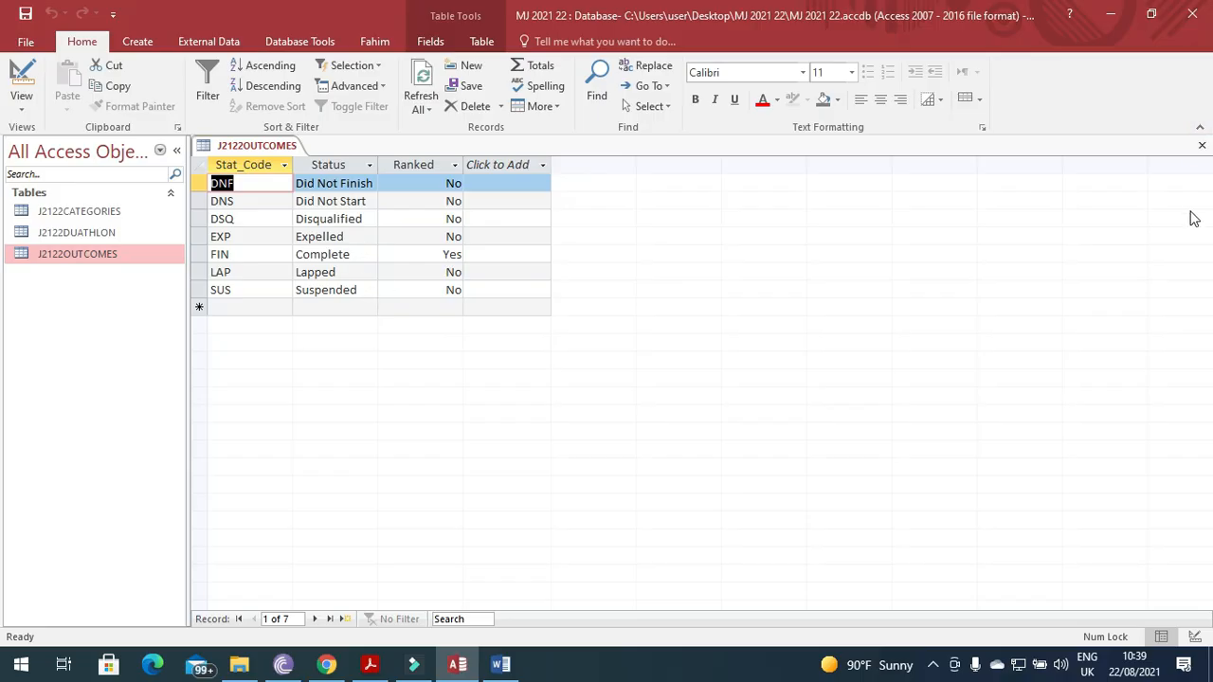
{"action": "left_click", "coordinate": [1201, 146]}
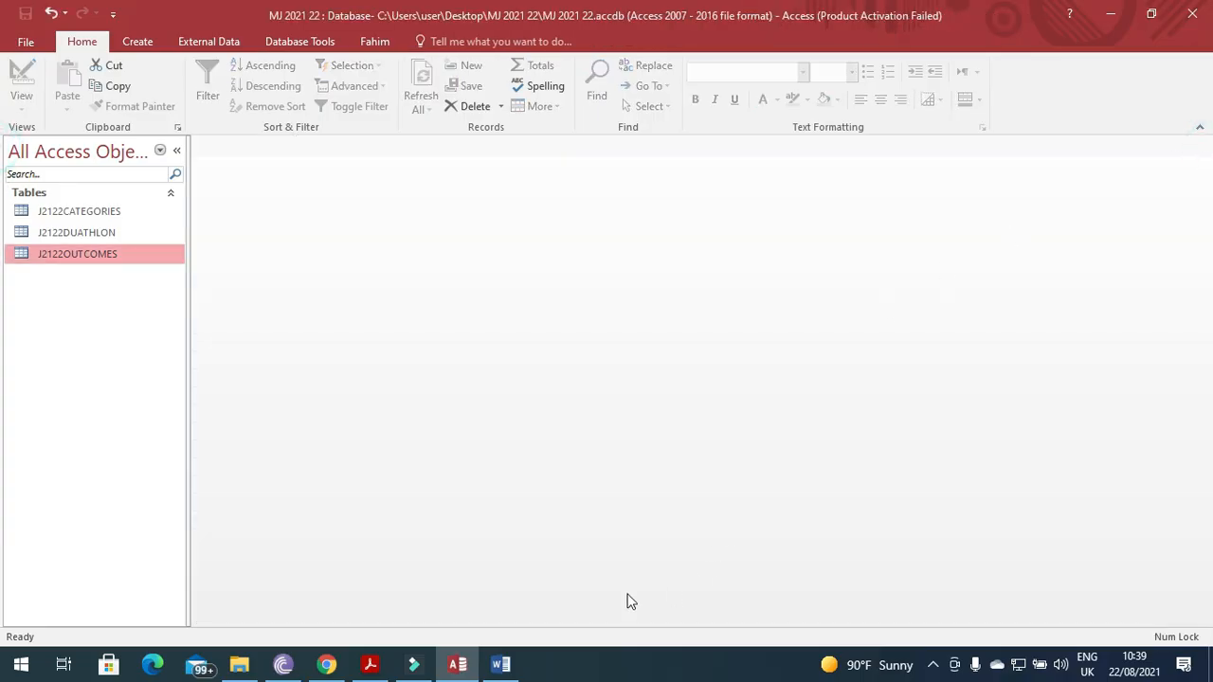
{"action": "left_click", "coordinate": [379, 665]}
{"action": "scroll", "coordinate": [439, 512], "scroll_direction": "down", "scroll_amount": 4}
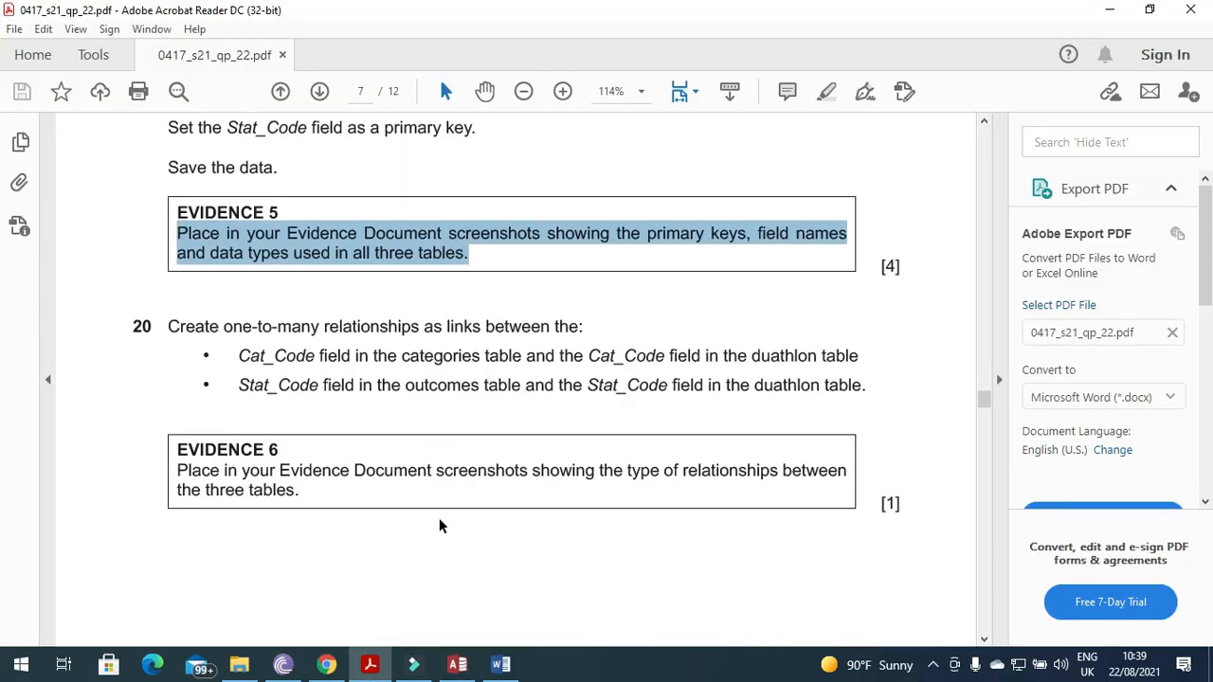
{"action": "left_click_drag", "start_coordinate": [172, 241], "coordinate": [602, 244]}
{"action": "left_click", "coordinate": [287, 297]}
{"action": "left_click_drag", "start_coordinate": [238, 271], "coordinate": [853, 278]}
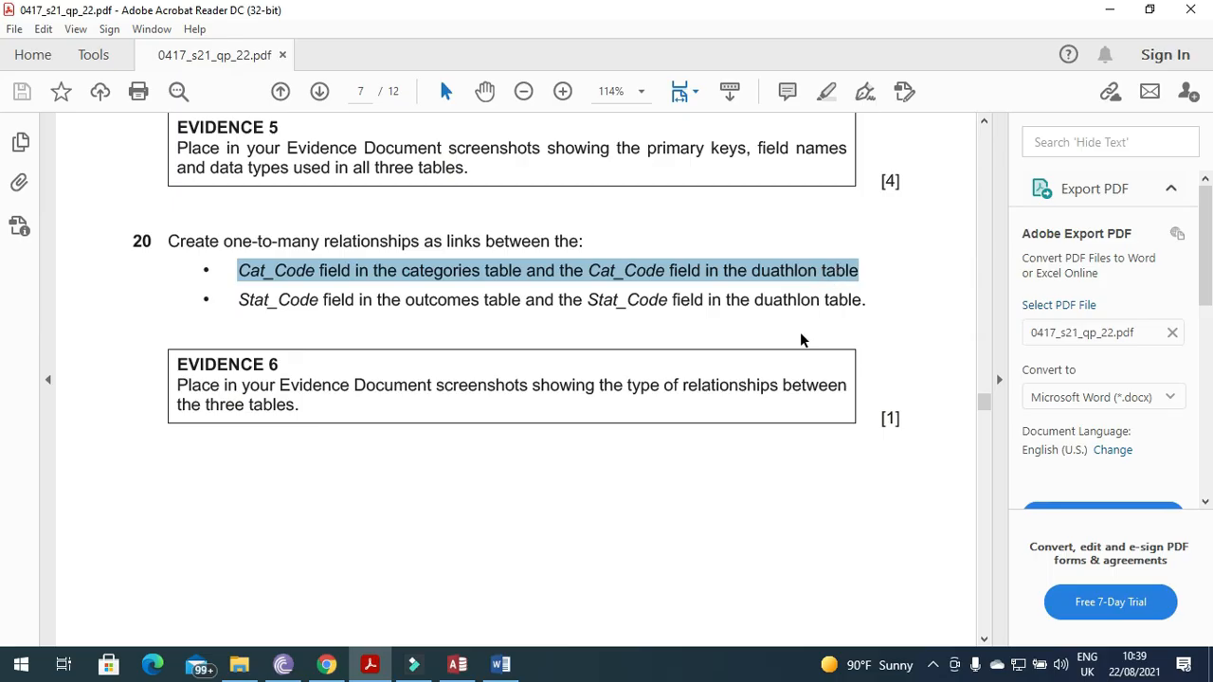
{"action": "left_click", "coordinate": [456, 664]}
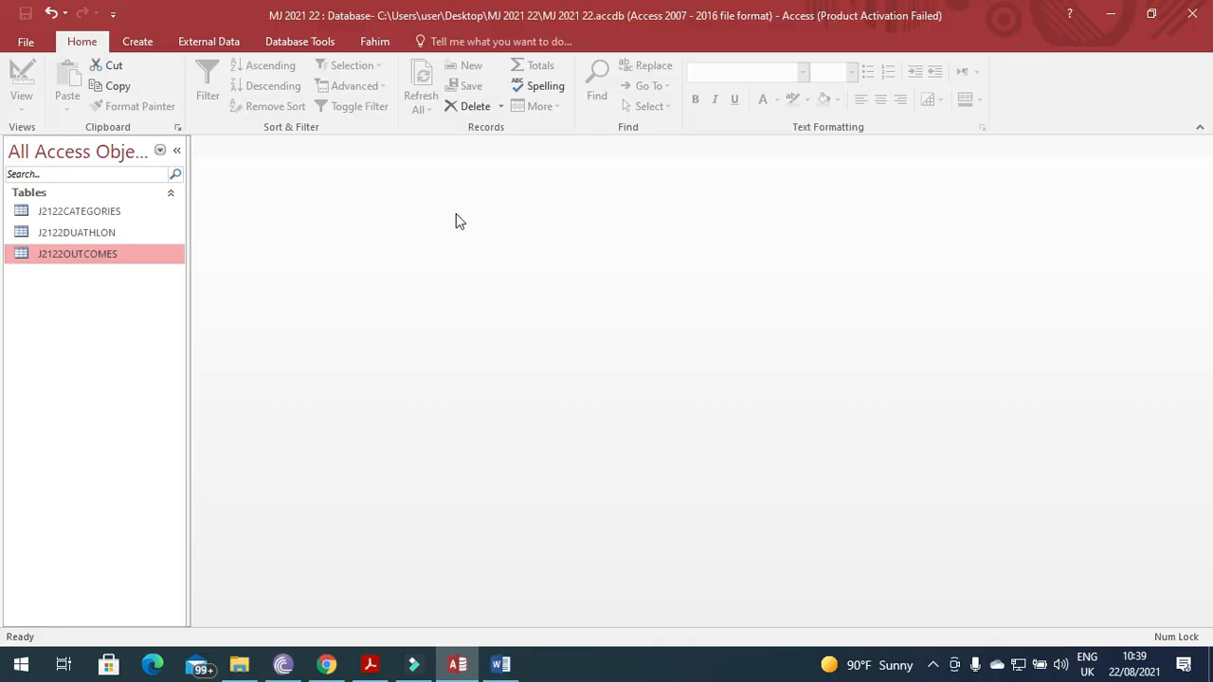
Add all three tables to the Relationships layout.
{"action": "left_click", "coordinate": [321, 45]}
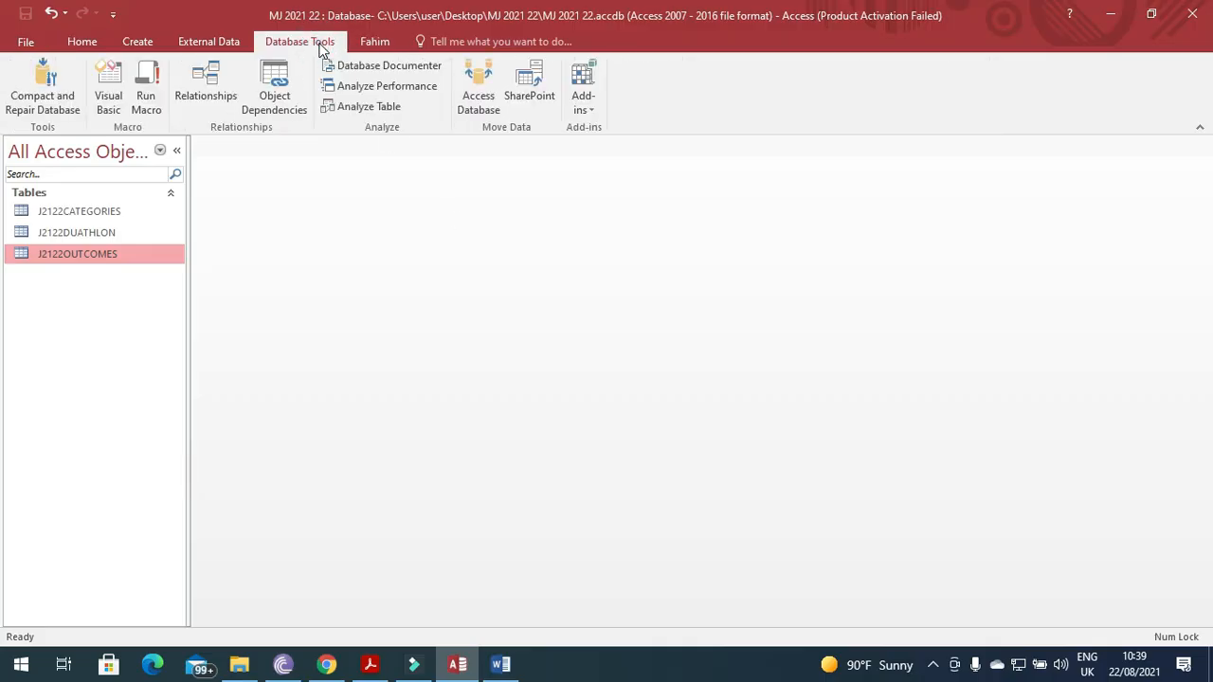
{"action": "left_click", "coordinate": [199, 95]}
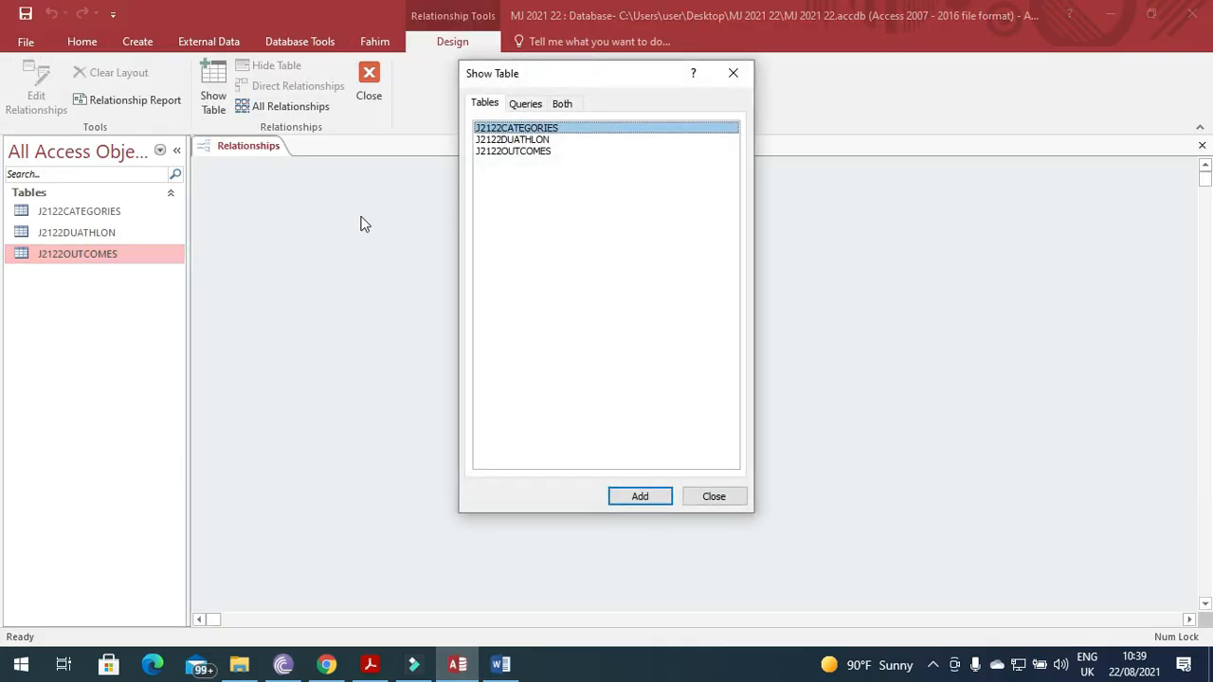
{"action": "left_click", "coordinate": [474, 203], "text": "shift"}
{"action": "left_click", "coordinate": [641, 498]}
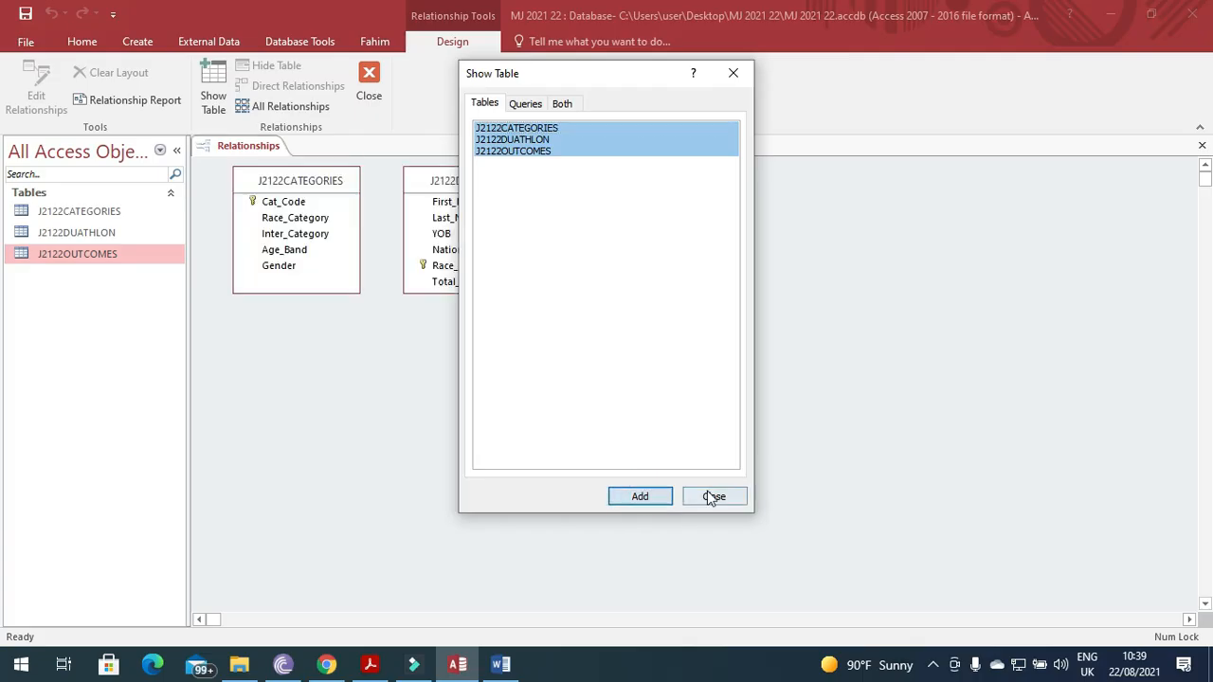
{"action": "left_click", "coordinate": [713, 496]}
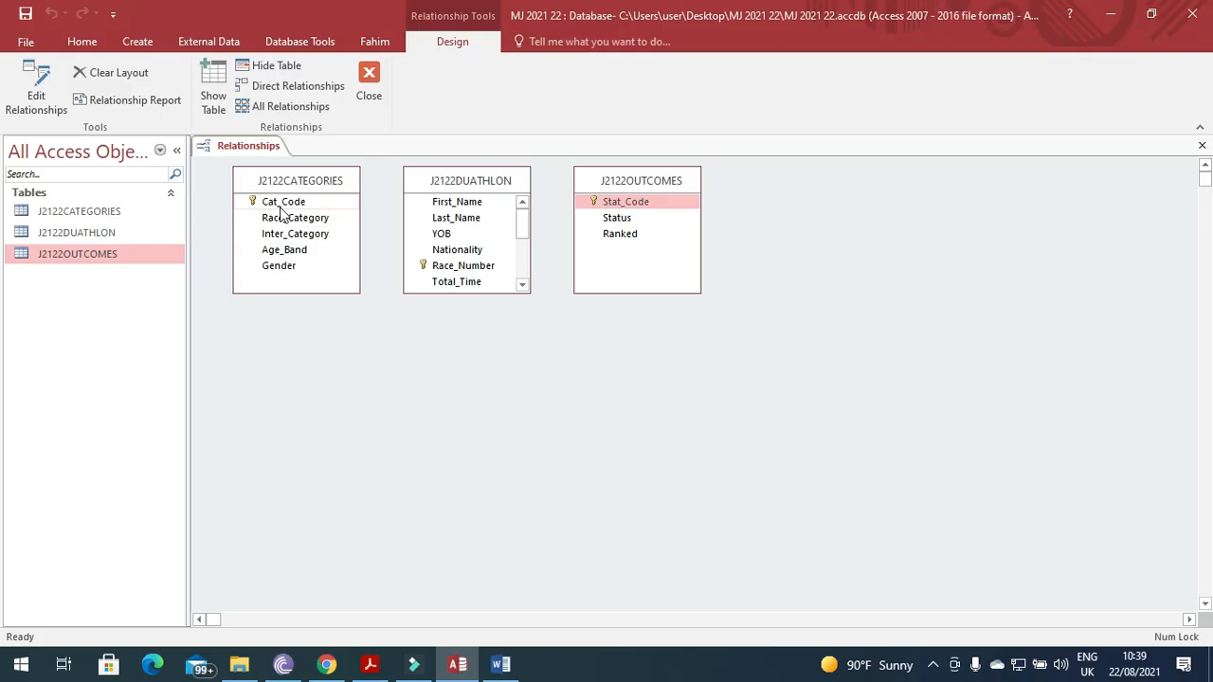
Link J2122CATEGORIES Cat_Code to J2122DUATHLON Cat_Code as a one-to-many relationship.
{"action": "left_click_drag", "start_coordinate": [283, 203], "coordinate": [473, 264]}
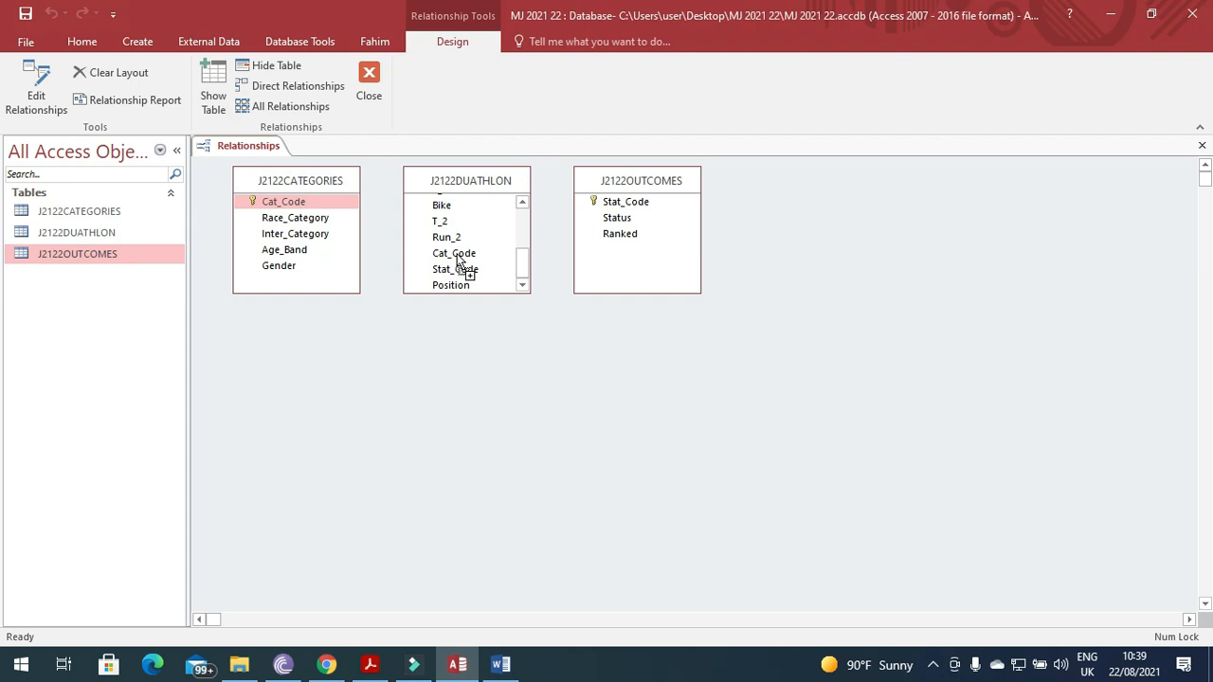
{"action": "left_click_drag", "start_coordinate": [457, 259], "coordinate": [458, 261]}
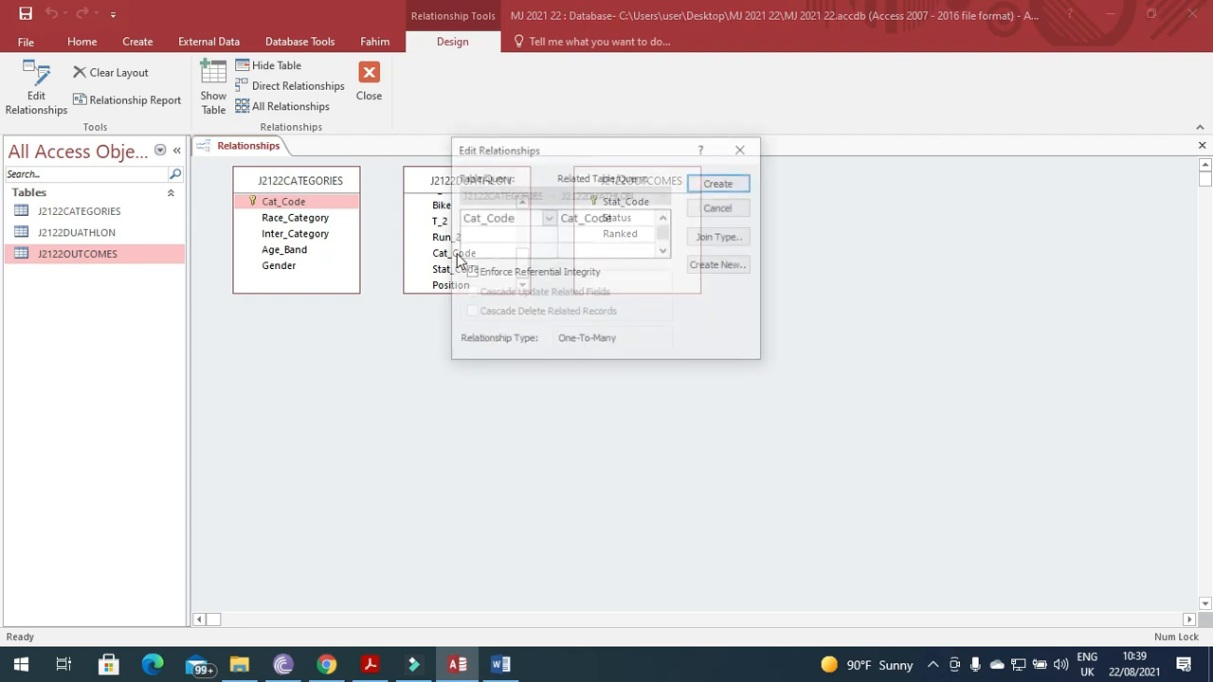
{"action": "left_click", "coordinate": [736, 187]}
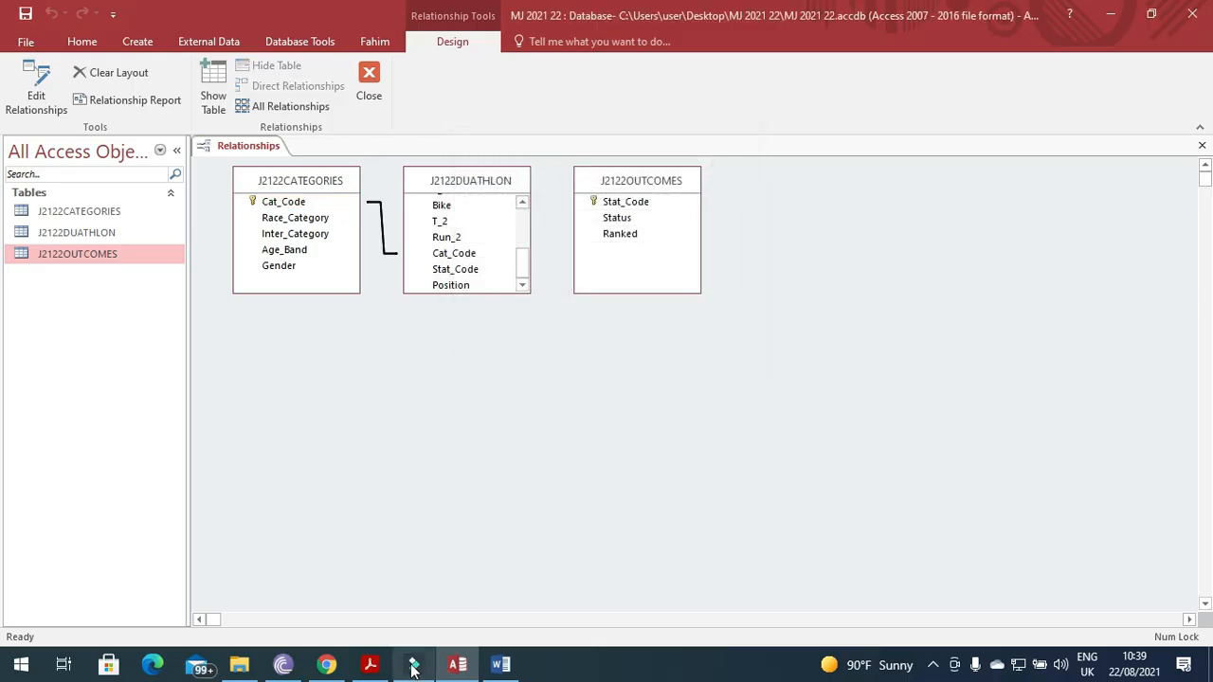
Check the paper's Stat_Code requirement, then link J2122OUTCOMES Stat_Code one-to-many to J2122DUATHLON Stat_Code.
{"action": "left_click", "coordinate": [369, 665]}
{"action": "left_click_drag", "start_coordinate": [238, 301], "coordinate": [668, 303]}
{"action": "left_click", "coordinate": [367, 668]}
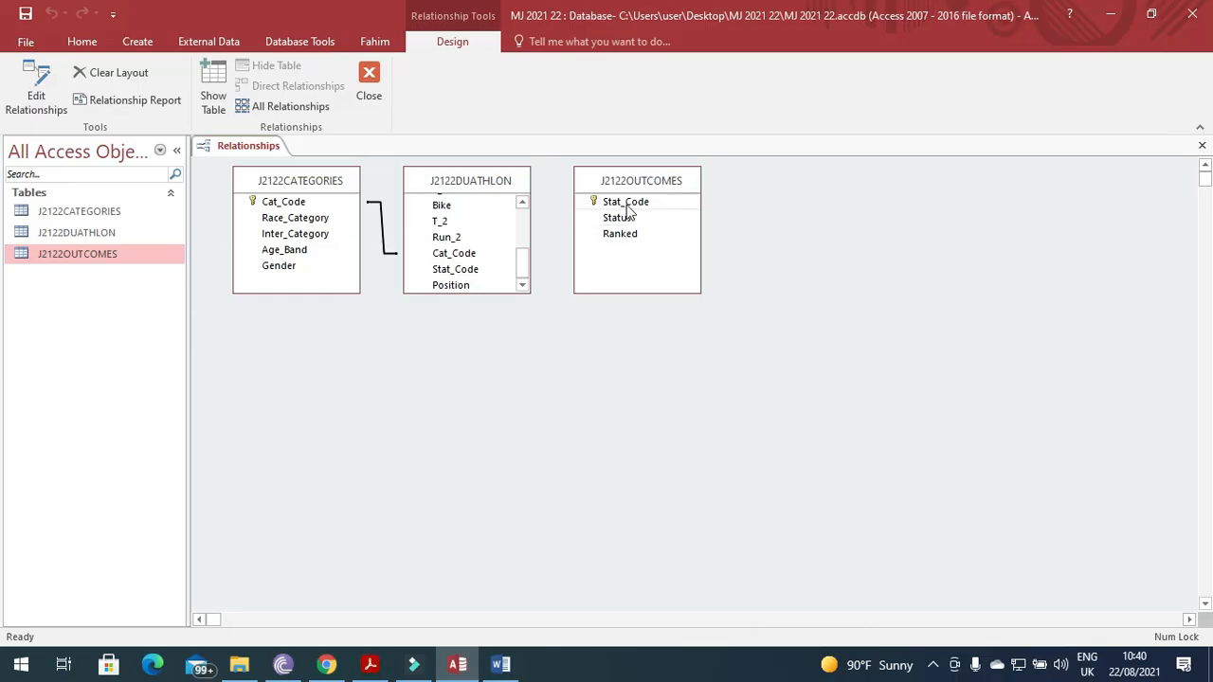
{"action": "left_click_drag", "start_coordinate": [626, 206], "coordinate": [478, 272]}
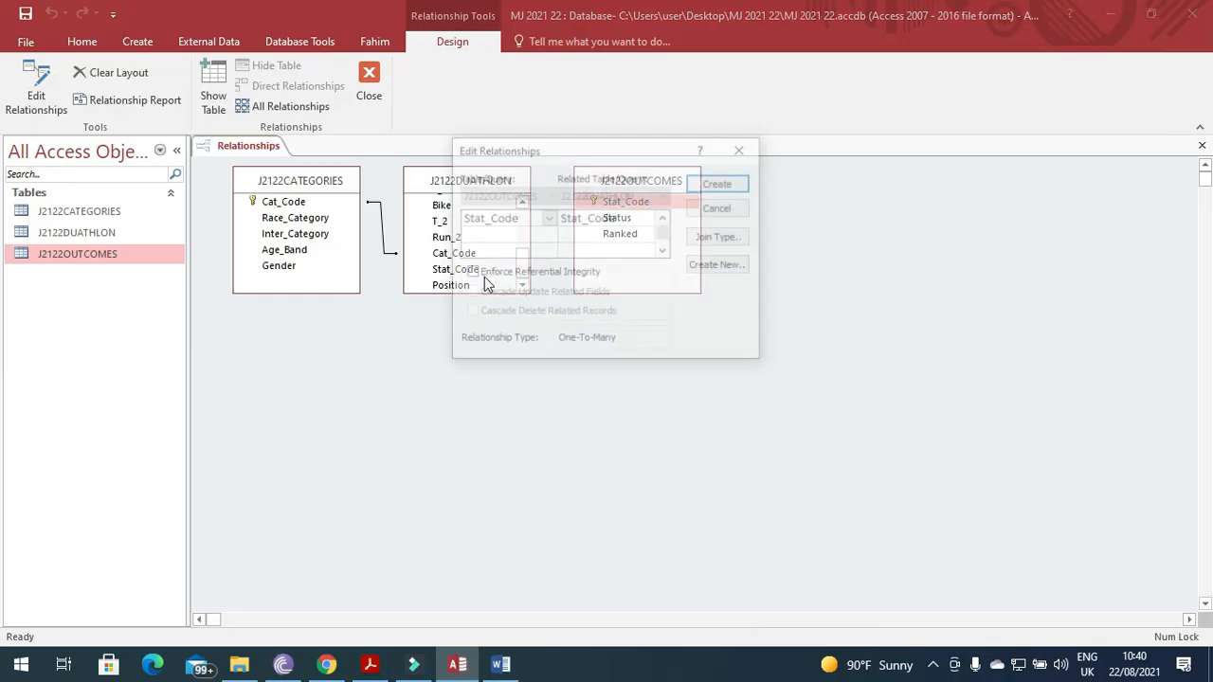
{"action": "left_click", "coordinate": [725, 182]}
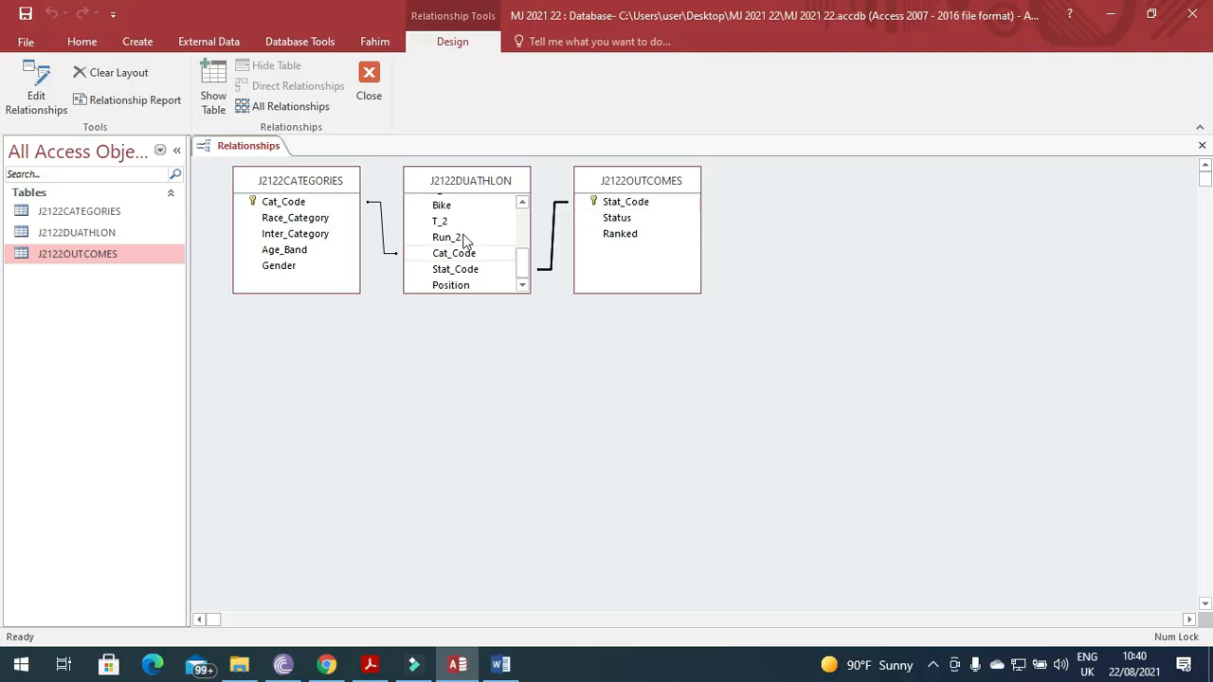
Move the J2122DUATHLON table lower in the Relationships layout.
{"action": "left_click_drag", "start_coordinate": [465, 186], "coordinate": [467, 228]}
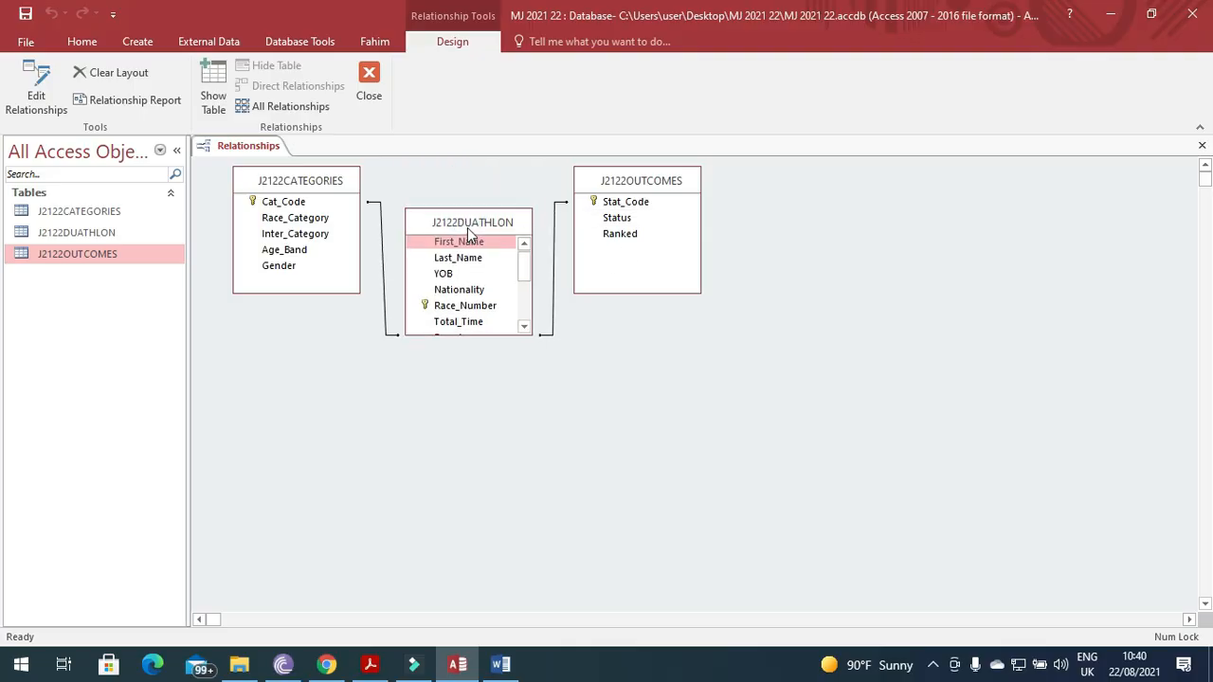
{"action": "left_click", "coordinate": [521, 329]}
{"action": "left_click", "coordinate": [522, 329]}
{"action": "left_click", "coordinate": [521, 329]}
{"action": "left_click", "coordinate": [522, 329]}
{"action": "left_click", "coordinate": [522, 329]}
{"action": "left_click", "coordinate": [522, 329]}
{"action": "left_click", "coordinate": [522, 329]}
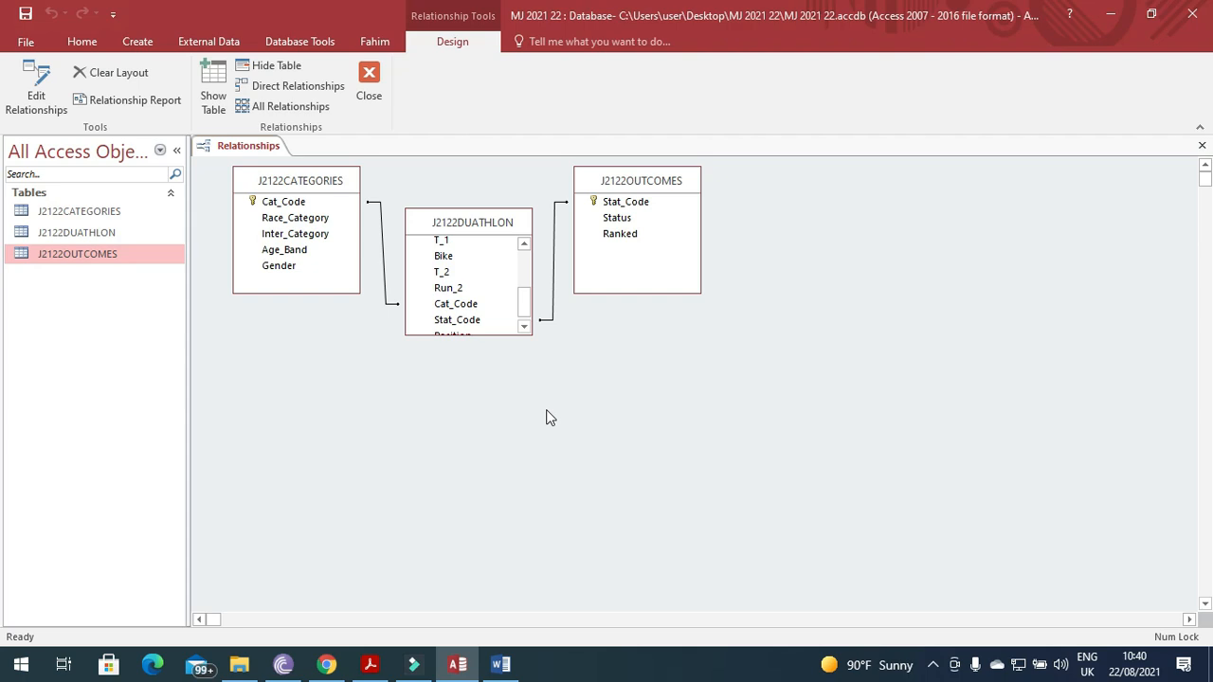
Paste the Access relationships screenshot under the Step 20 heading in the Word evidence document.
{"action": "left_click", "coordinate": [370, 665]}
{"action": "left_click", "coordinate": [500, 664]}
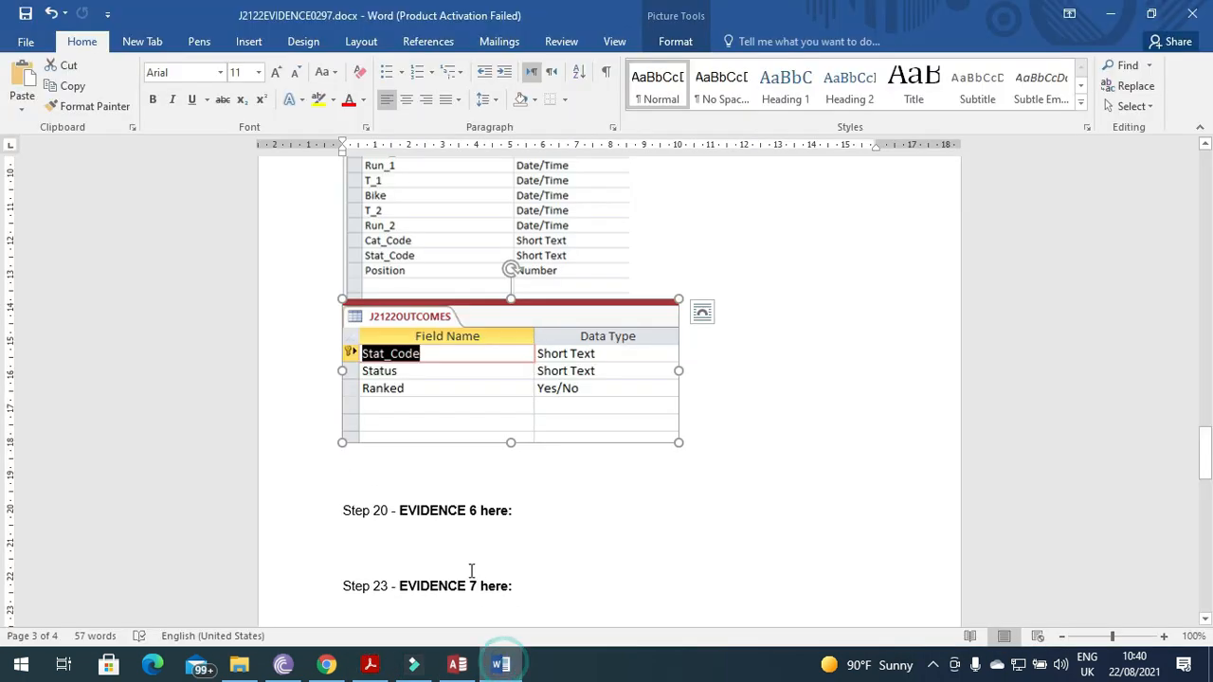
{"action": "left_click", "coordinate": [442, 535]}
{"action": "key", "text": "ctrl+v"}
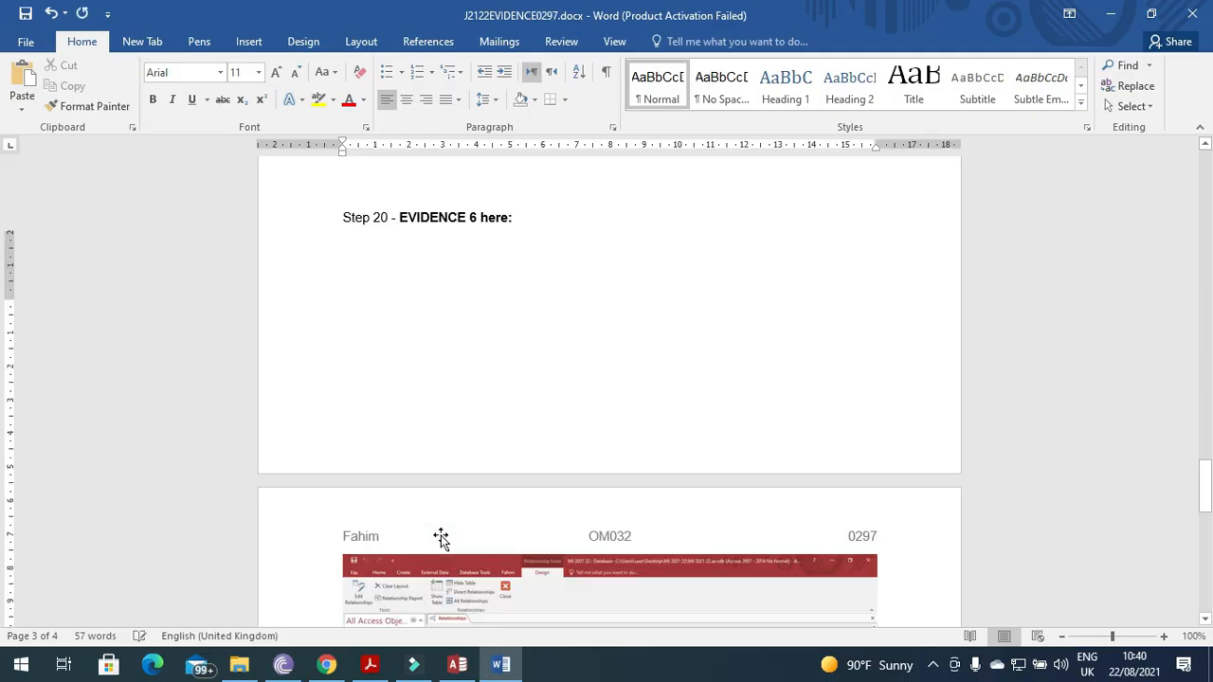
Crop the screenshot down to the relationships and enlarge it to 5.56 × 12.72 cm.
{"action": "left_click", "coordinate": [526, 423]}
{"action": "left_click", "coordinate": [663, 47]}
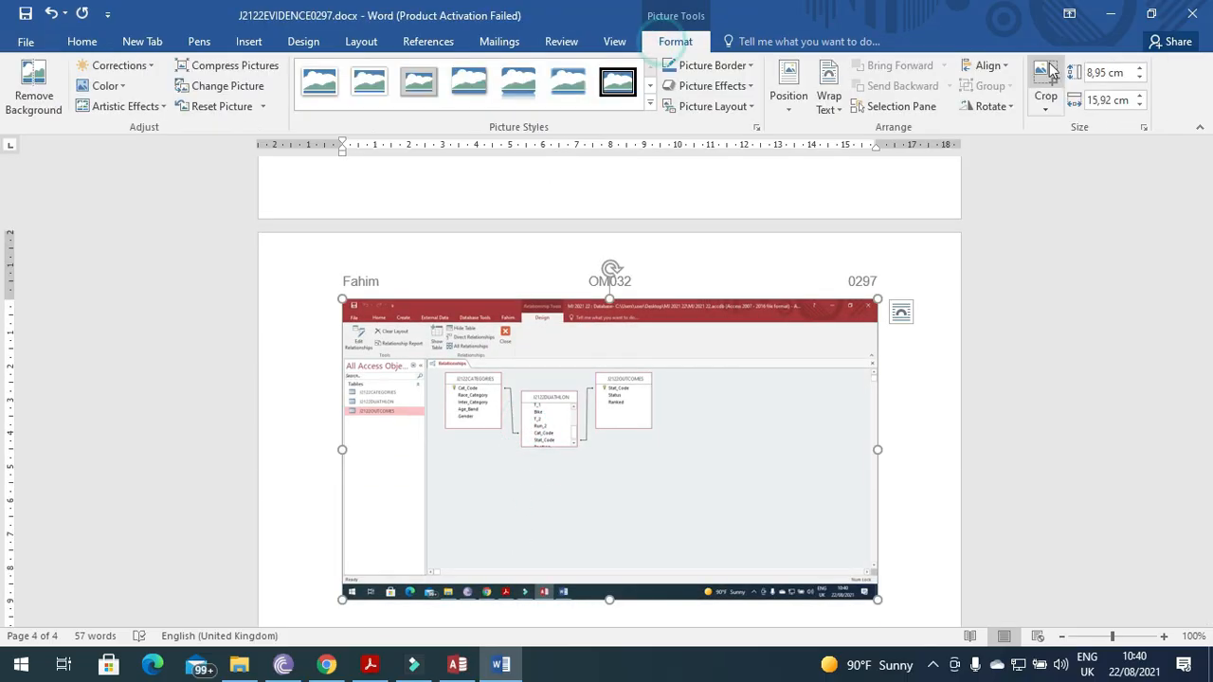
{"action": "left_click", "coordinate": [1046, 87]}
{"action": "left_click_drag", "start_coordinate": [872, 597], "coordinate": [658, 458]}
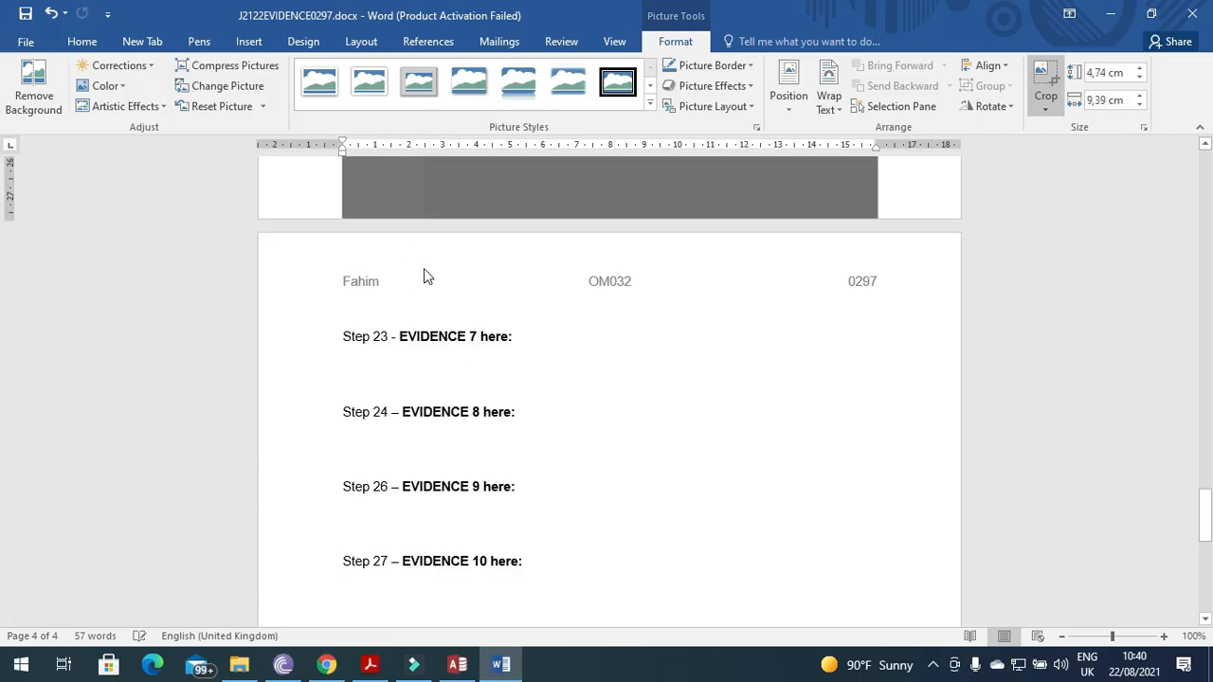
{"action": "scroll", "coordinate": [481, 392], "scroll_direction": "up", "scroll_amount": 6}
{"action": "left_click_drag", "start_coordinate": [349, 417], "coordinate": [426, 465]}
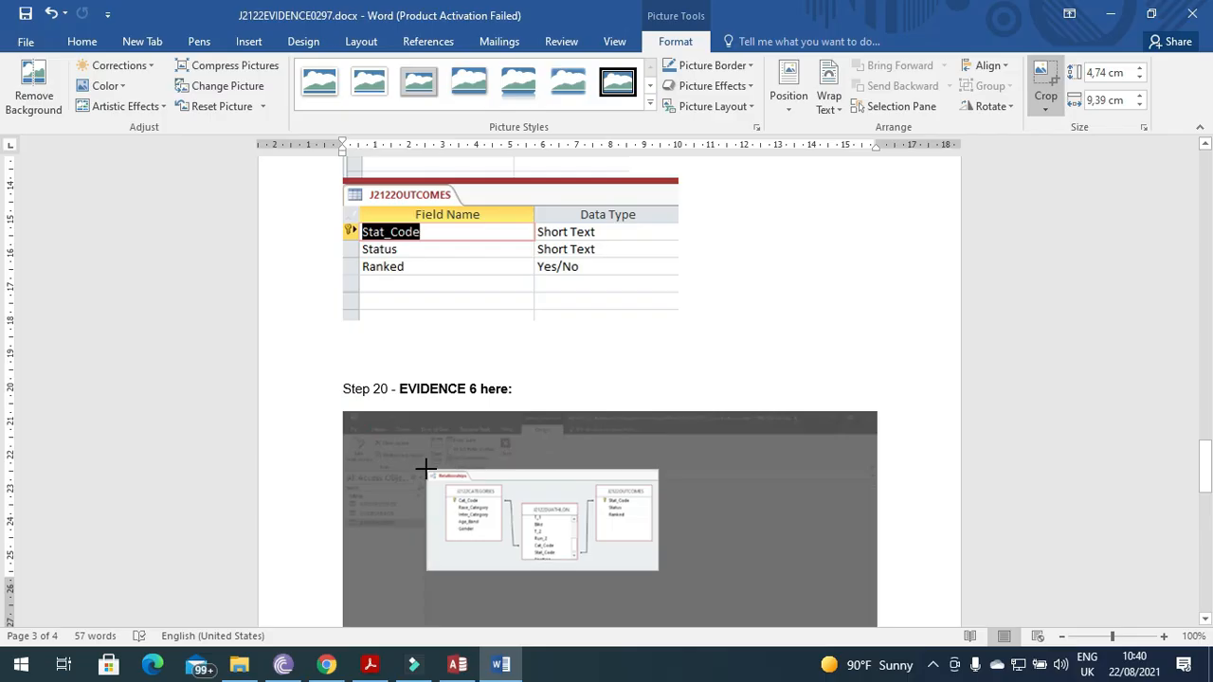
{"action": "left_click", "coordinate": [853, 384]}
{"action": "left_click", "coordinate": [514, 448]}
{"action": "left_click_drag", "start_coordinate": [574, 512], "coordinate": [766, 598]}
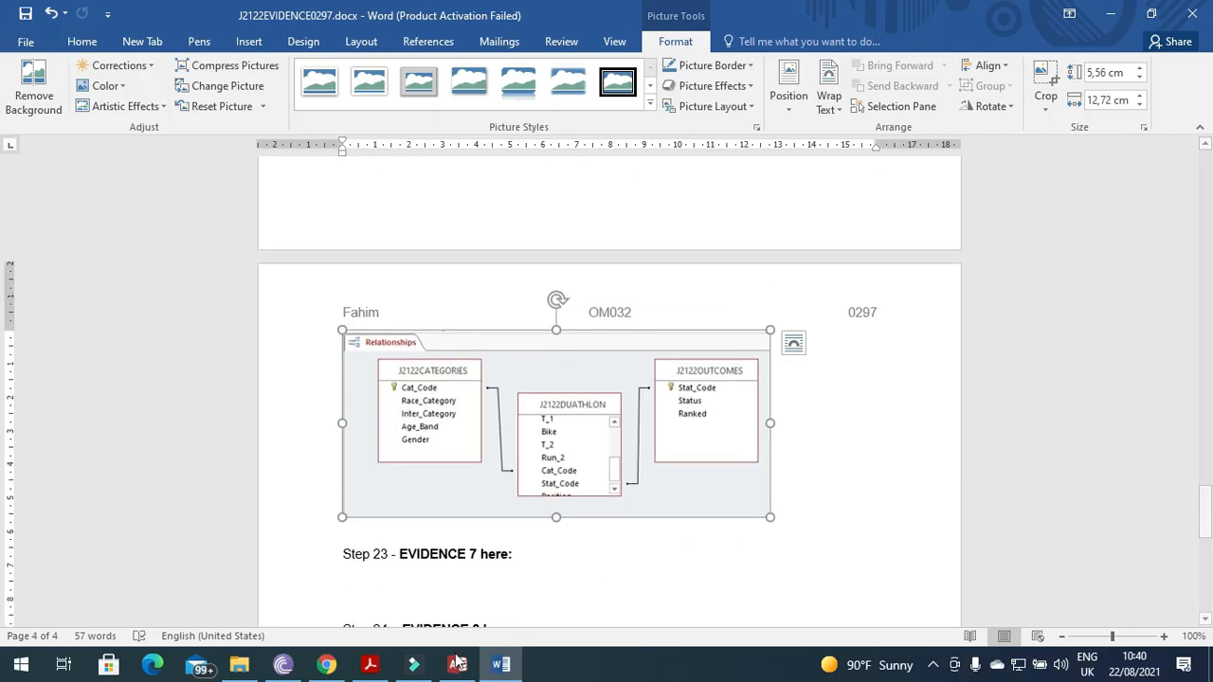
Bring the question paper PDF to the front and scroll to question 21.
{"action": "left_click", "coordinate": [369, 664]}
{"action": "scroll", "coordinate": [433, 519], "scroll_direction": "down", "scroll_amount": 3}
{"action": "scroll", "coordinate": [433, 519], "scroll_direction": "down", "scroll_amount": 10}
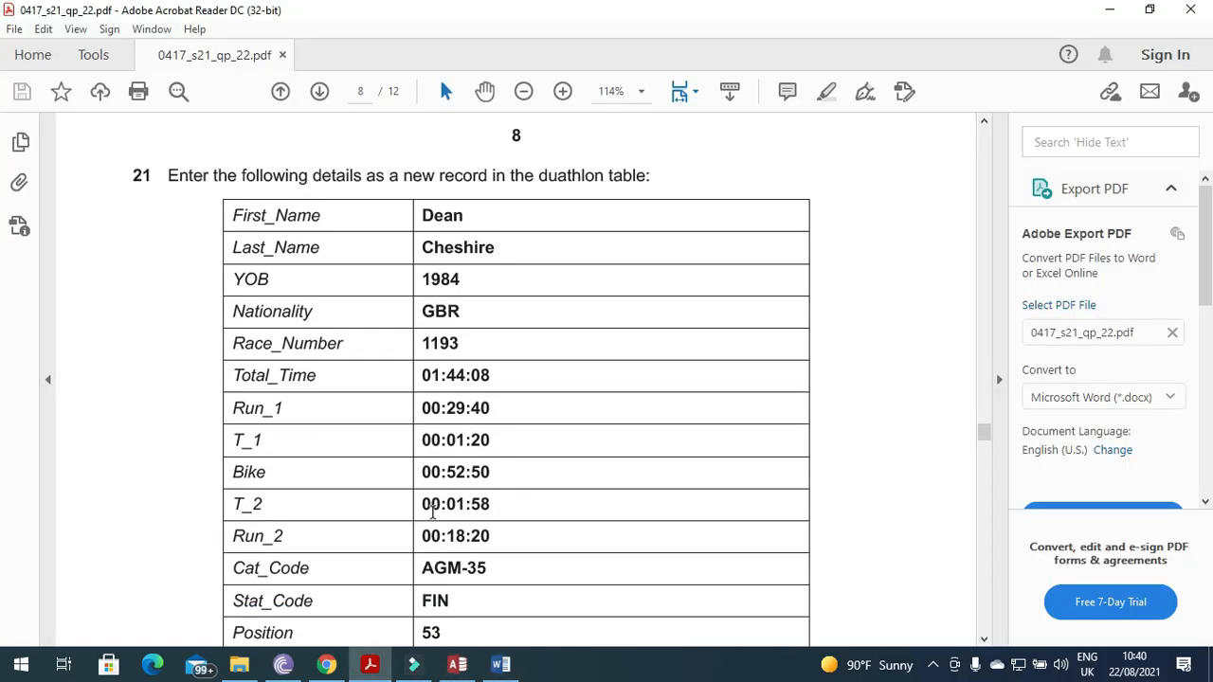
Back in Access, close Relationships and open J2122DUATHLON from the navigation pane as a datasheet.
{"action": "scroll", "coordinate": [368, 203], "scroll_direction": "down", "scroll_amount": 1}
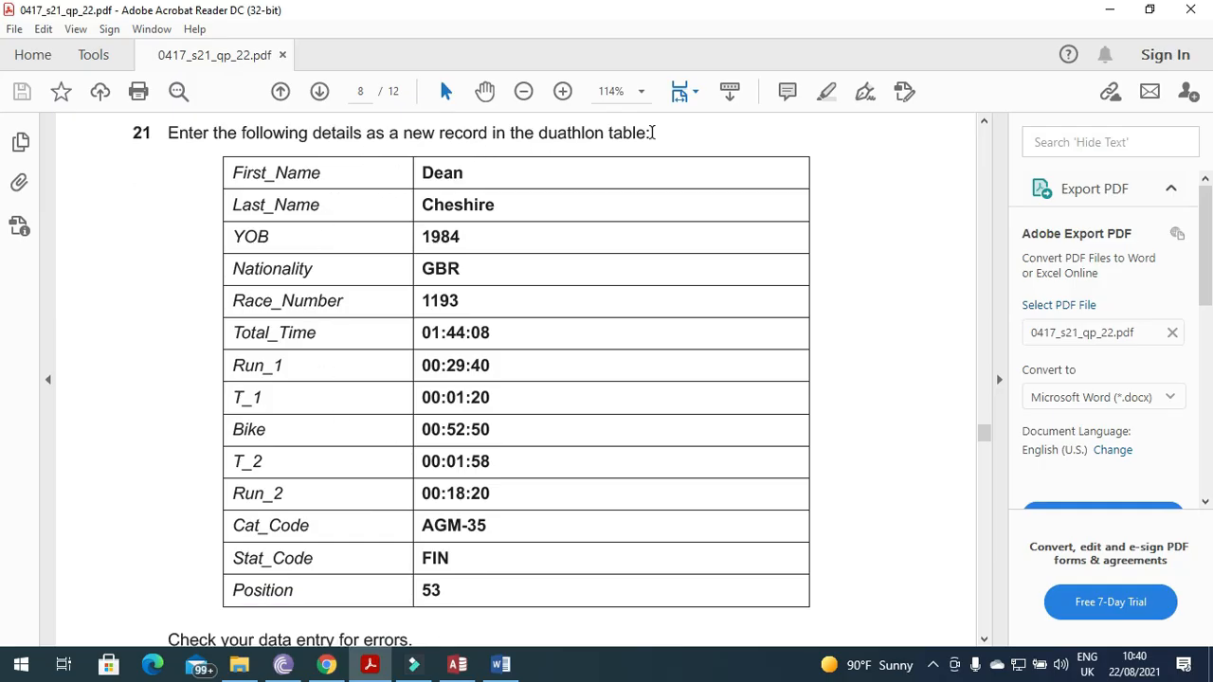
{"action": "left_click", "coordinate": [457, 665]}
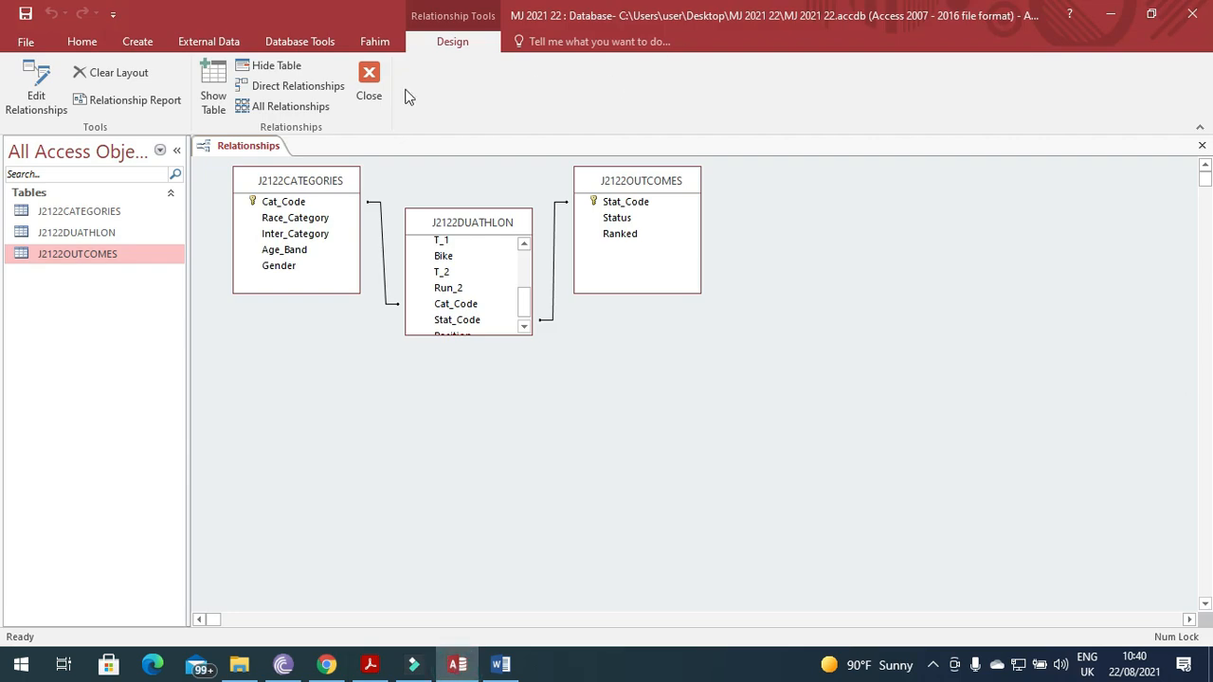
{"action": "left_click", "coordinate": [369, 87]}
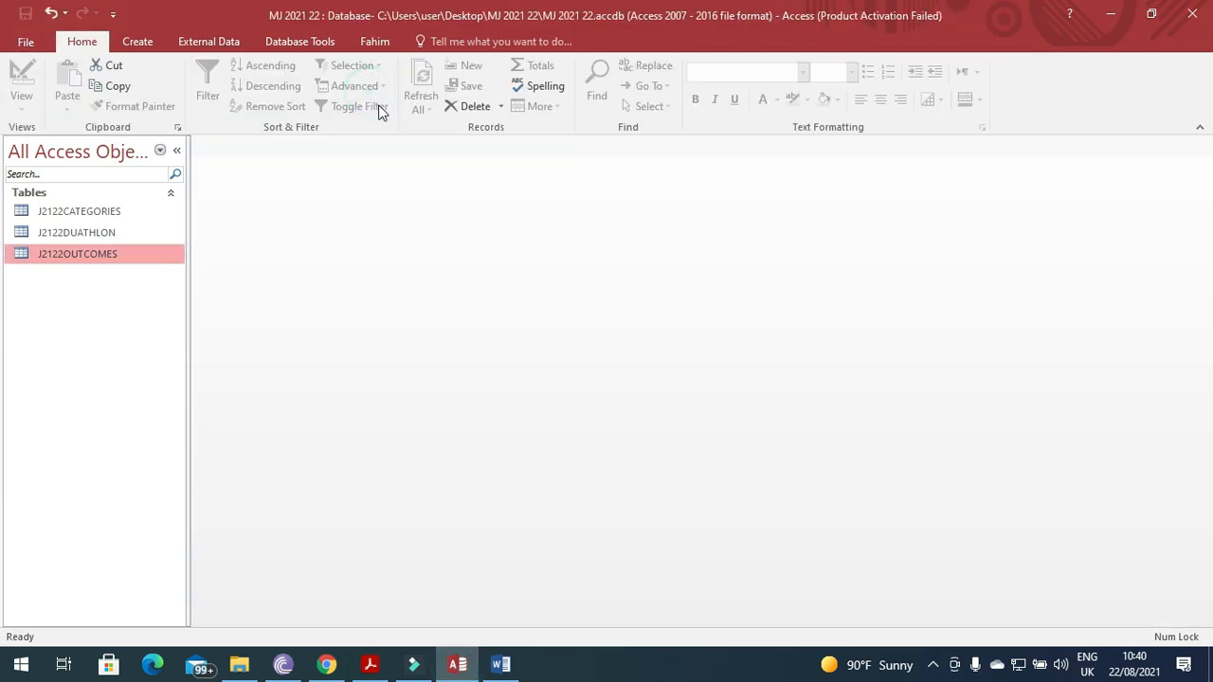
{"action": "left_click", "coordinate": [80, 237]}
{"action": "right_click", "coordinate": [81, 239]}
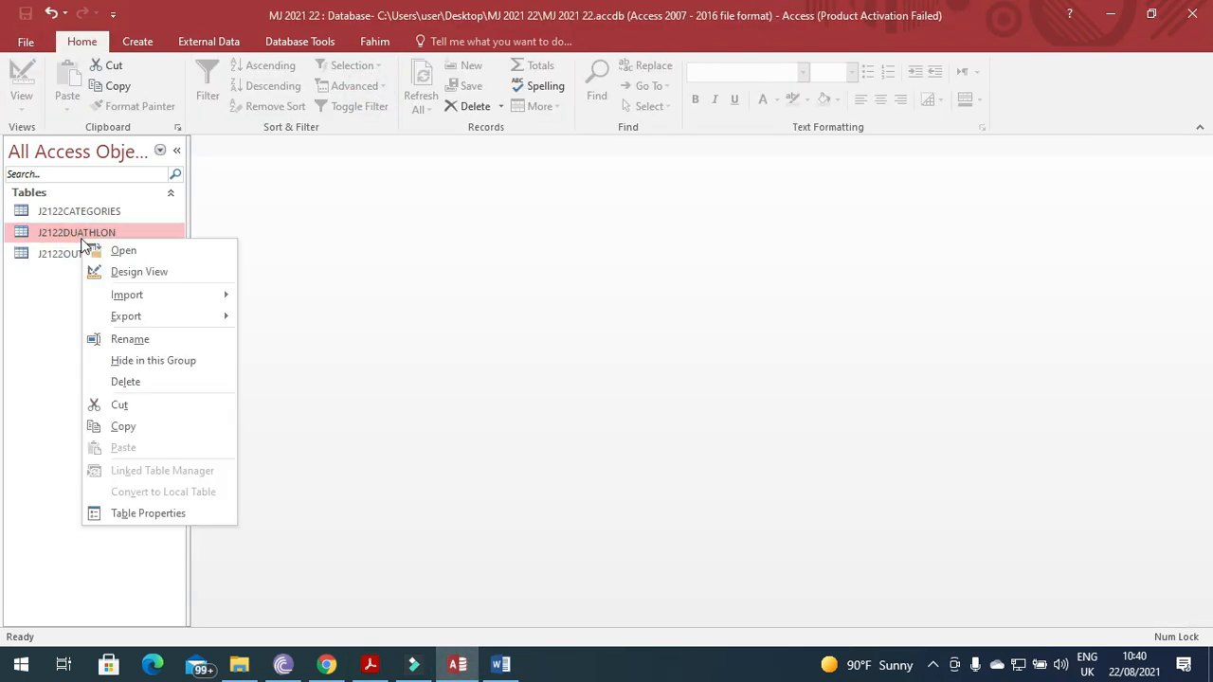
{"action": "left_click", "coordinate": [111, 247]}
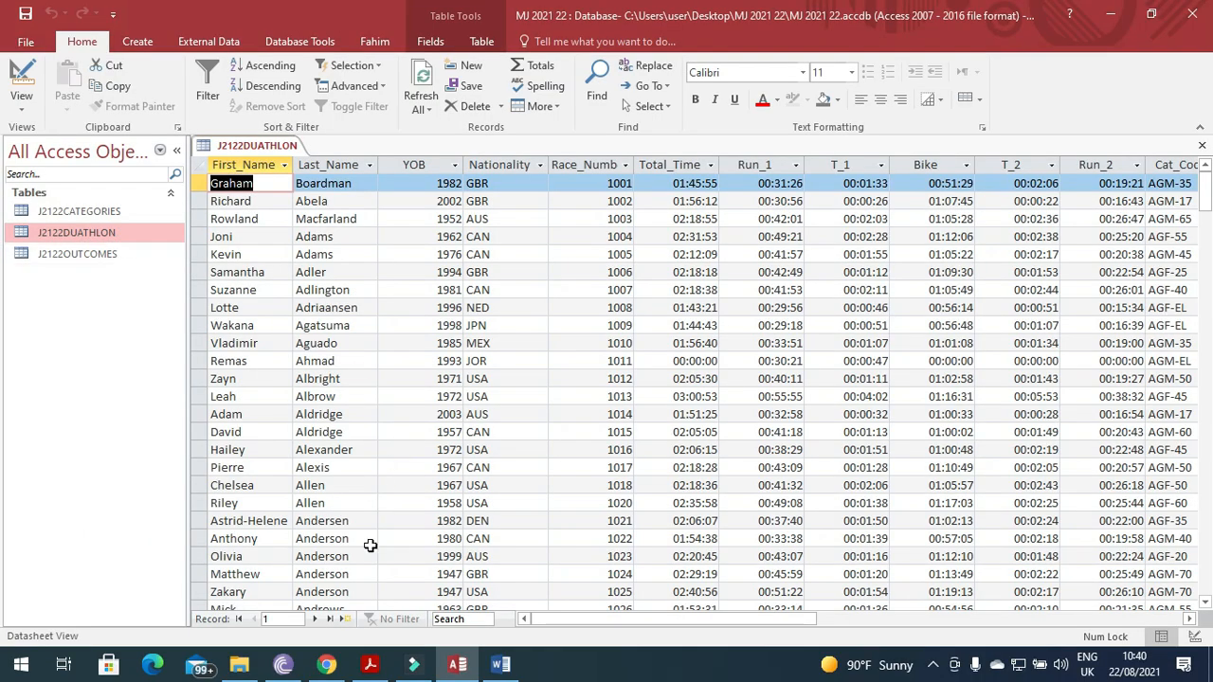
Start a new J2122DUATHLON record and enter the athlete's first and last names from the paper.
{"action": "left_click", "coordinate": [343, 620]}
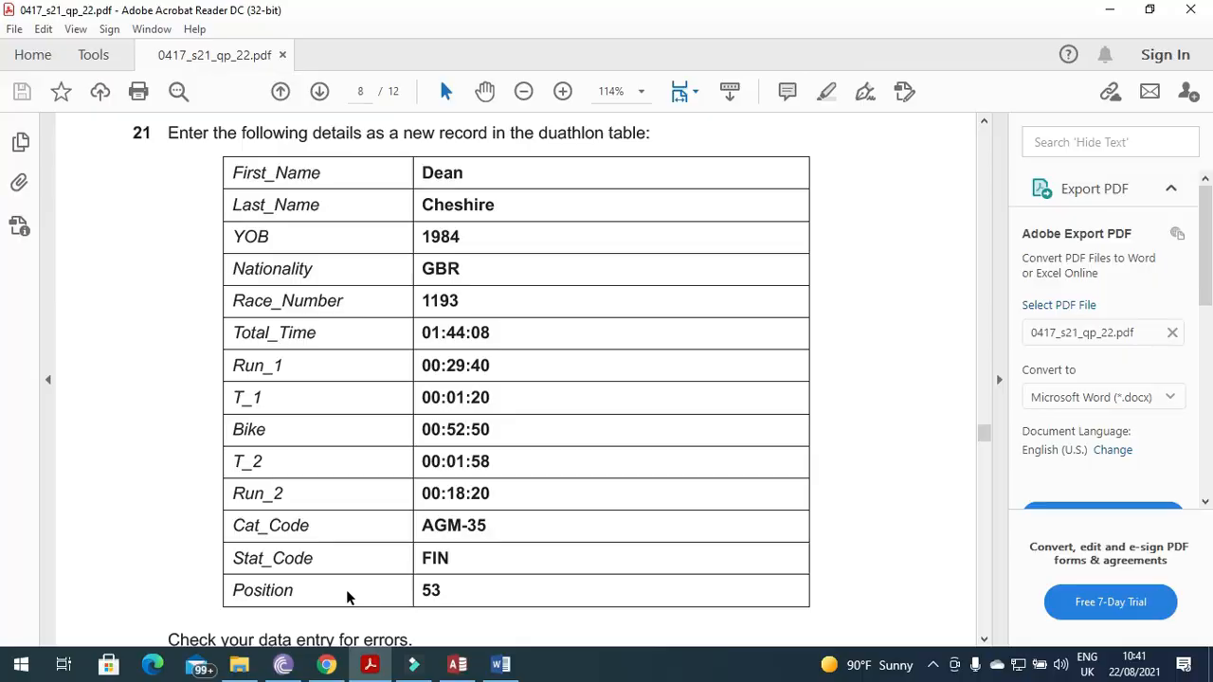
{"action": "key", "text": "alt+Tab"}
{"action": "type", "text": "De"}
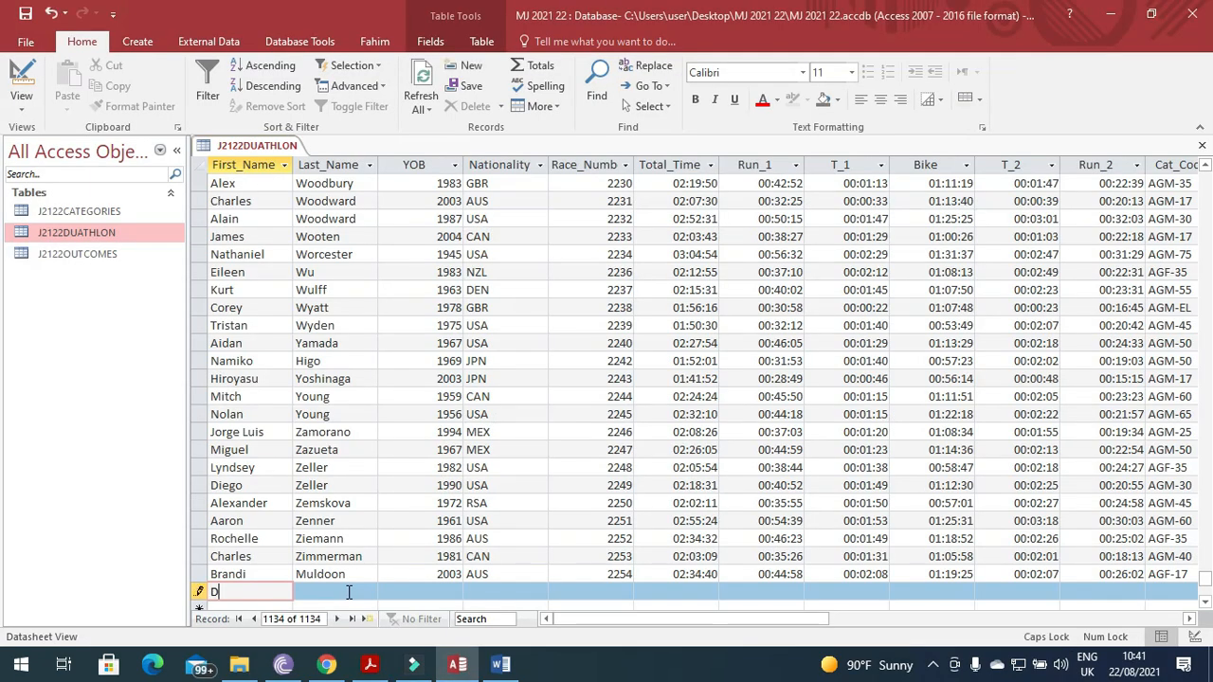
{"action": "key", "text": "Tab"}
{"action": "key", "text": "alt+Tab"}
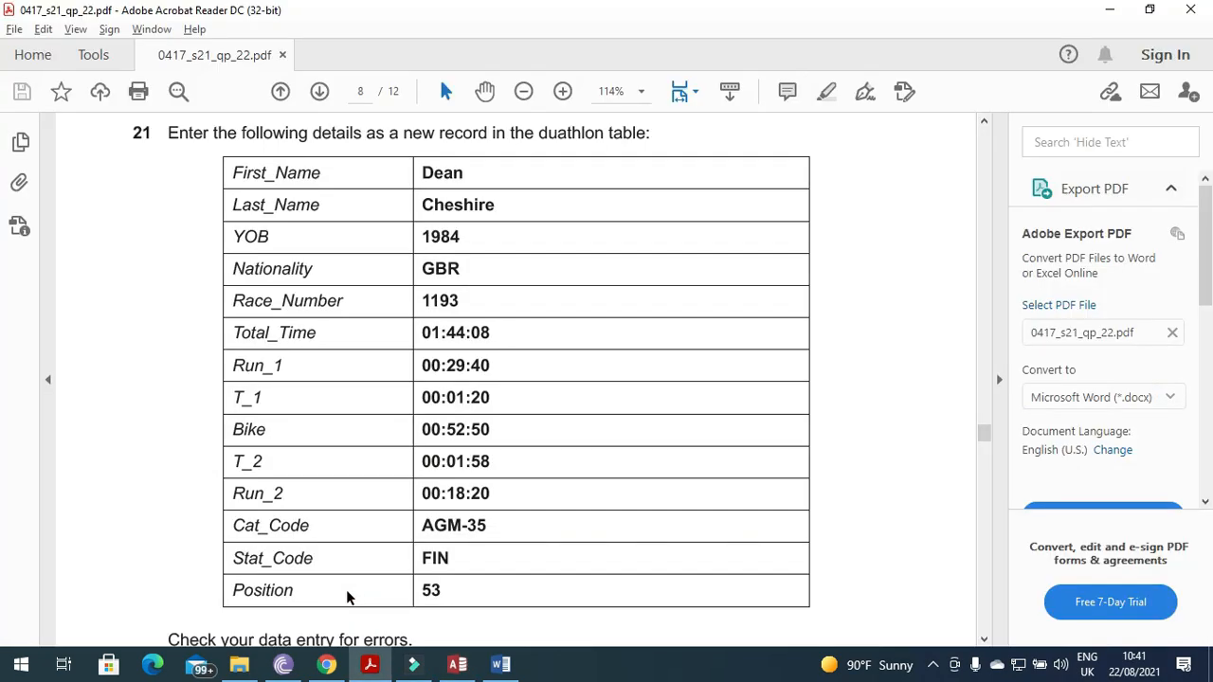
{"action": "key", "text": "alt+Tab"}
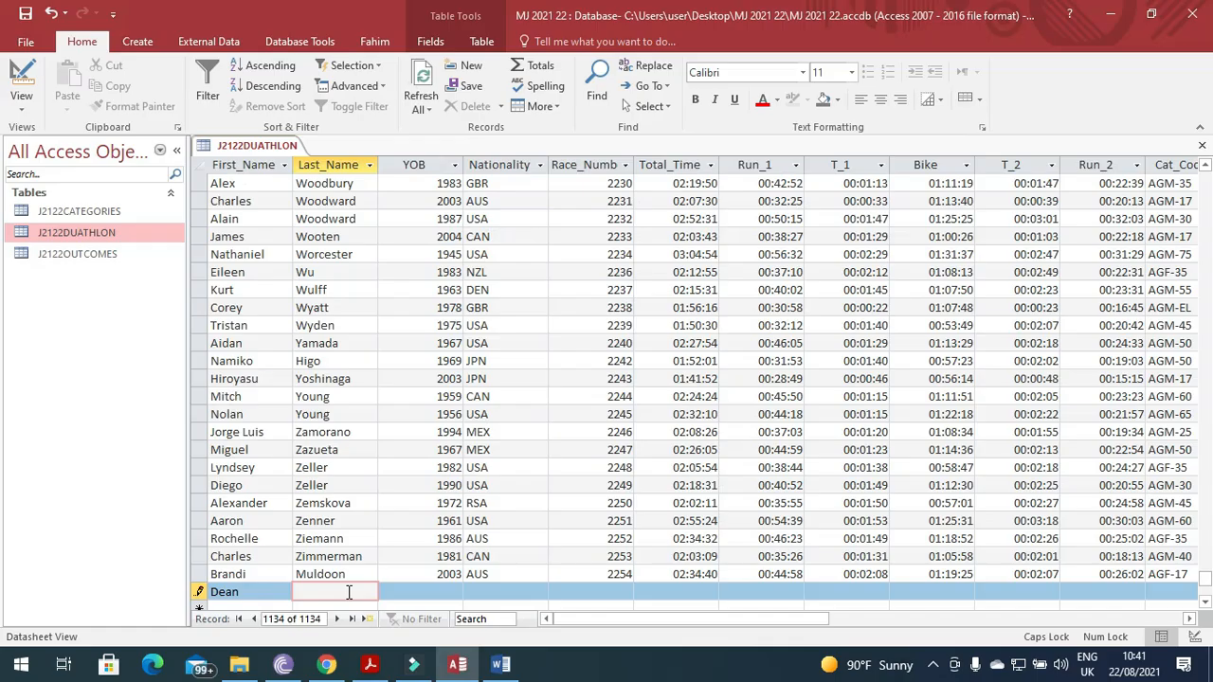
{"action": "key", "text": "Caps_Lock"}
{"action": "key", "text": "alt+Tab"}
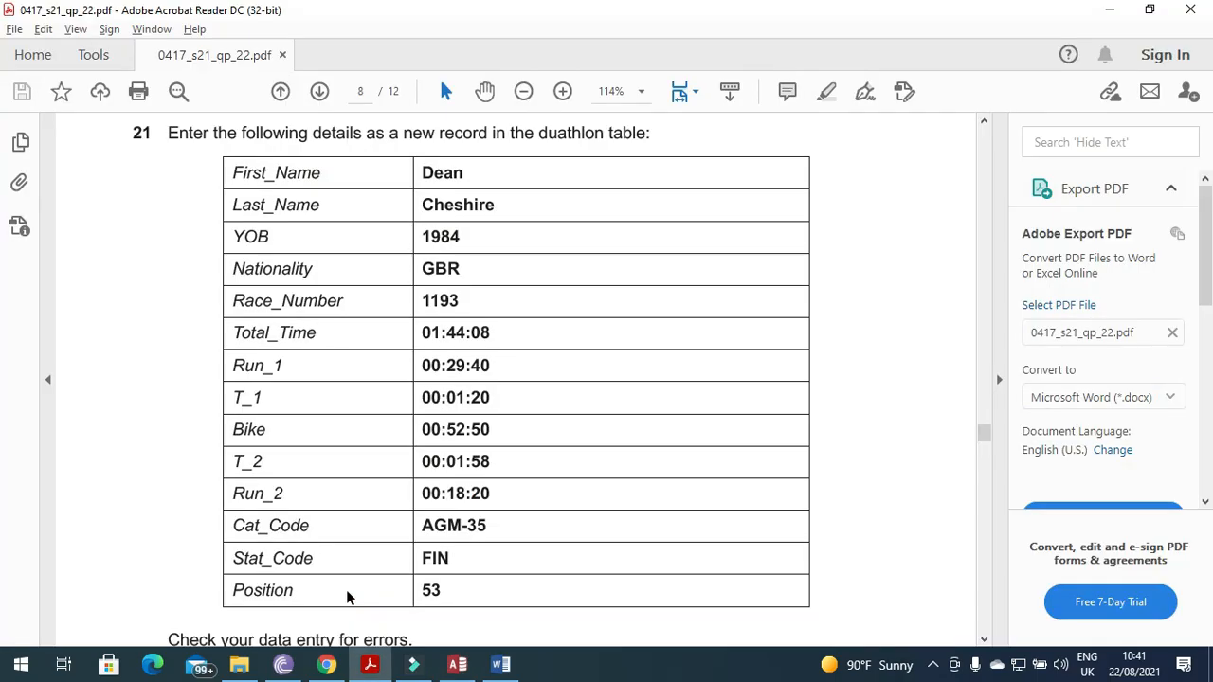
{"action": "key", "text": "alt+Tab"}
{"action": "key", "text": "Tab"}
Enter YOB 1984, Nationality GBR and Race_Number 1193 for the new athlete.
{"action": "key", "text": "alt+Tab"}
{"action": "key", "text": "alt+Tab"}
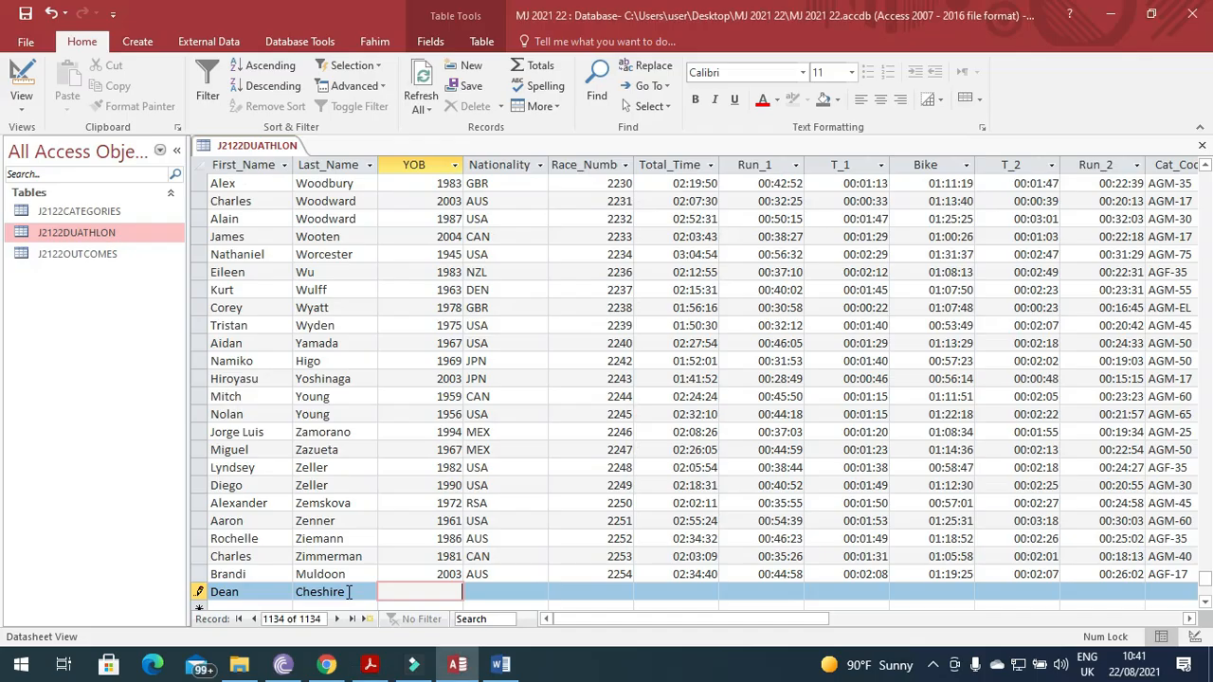
{"action": "type", "text": "1984"}
{"action": "key", "text": "Tab"}
{"action": "key", "text": "alt+Tab"}
{"action": "key", "text": "alt+Tab"}
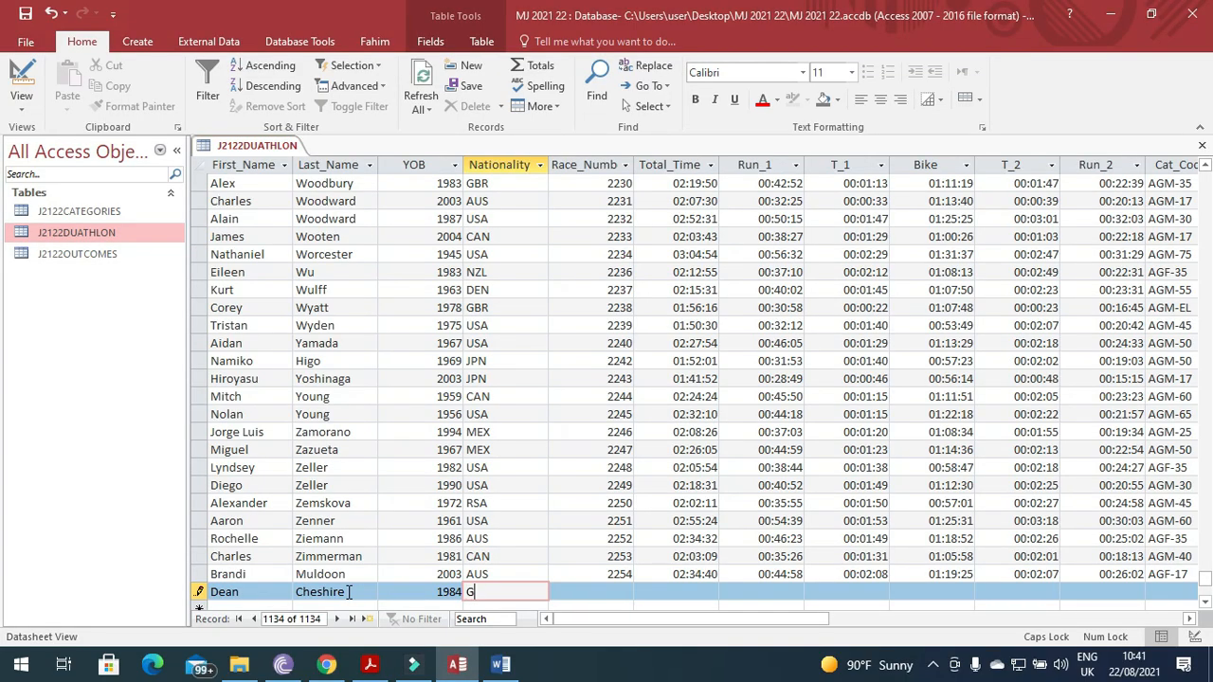
{"action": "type", "text": "GBR"}
{"action": "key", "text": "Tab"}
{"action": "key", "text": "alt+Tab"}
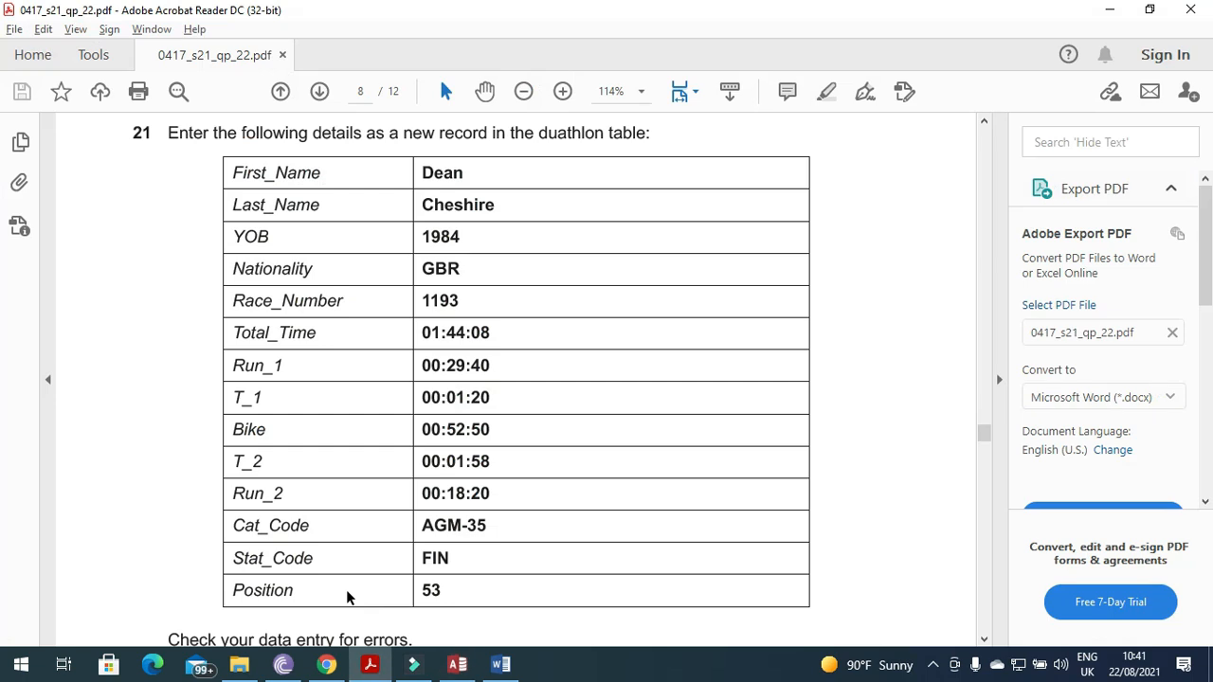
{"action": "key", "text": "alt+Tab"}
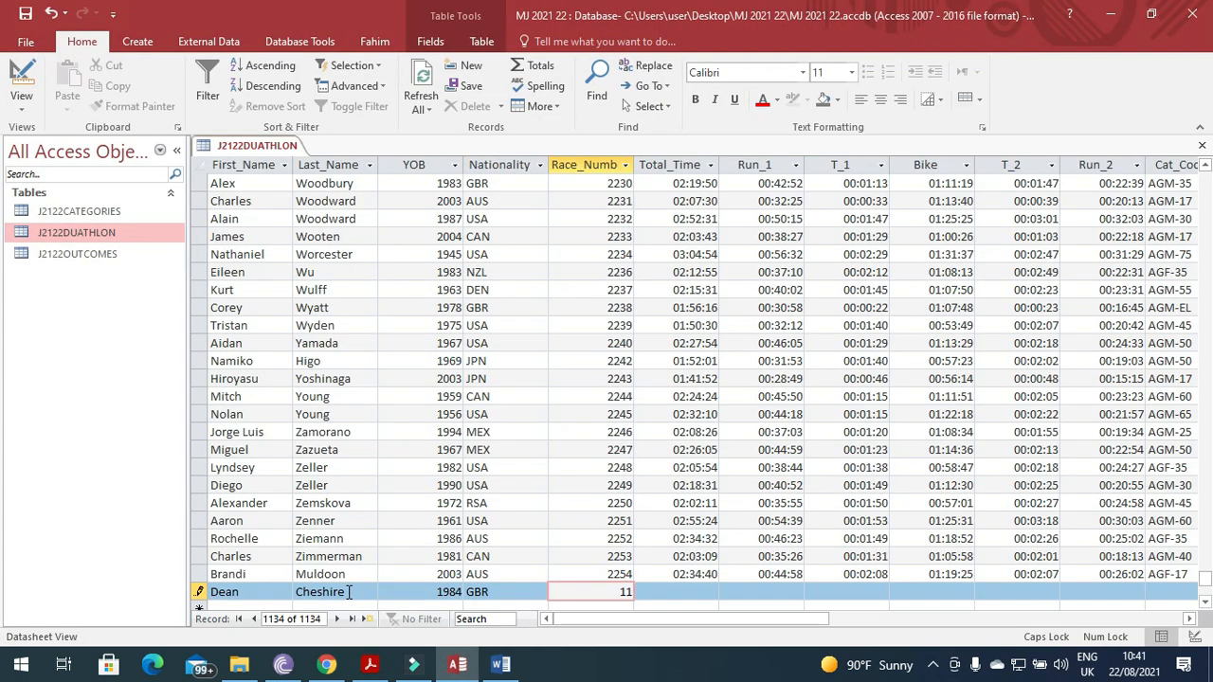
{"action": "type", "text": "1193"}
{"action": "key", "text": "Tab"}
Enter Total_Time 01:44:08 and Run_1 00:29:40 for the new record.
{"action": "key", "text": "alt+Tab"}
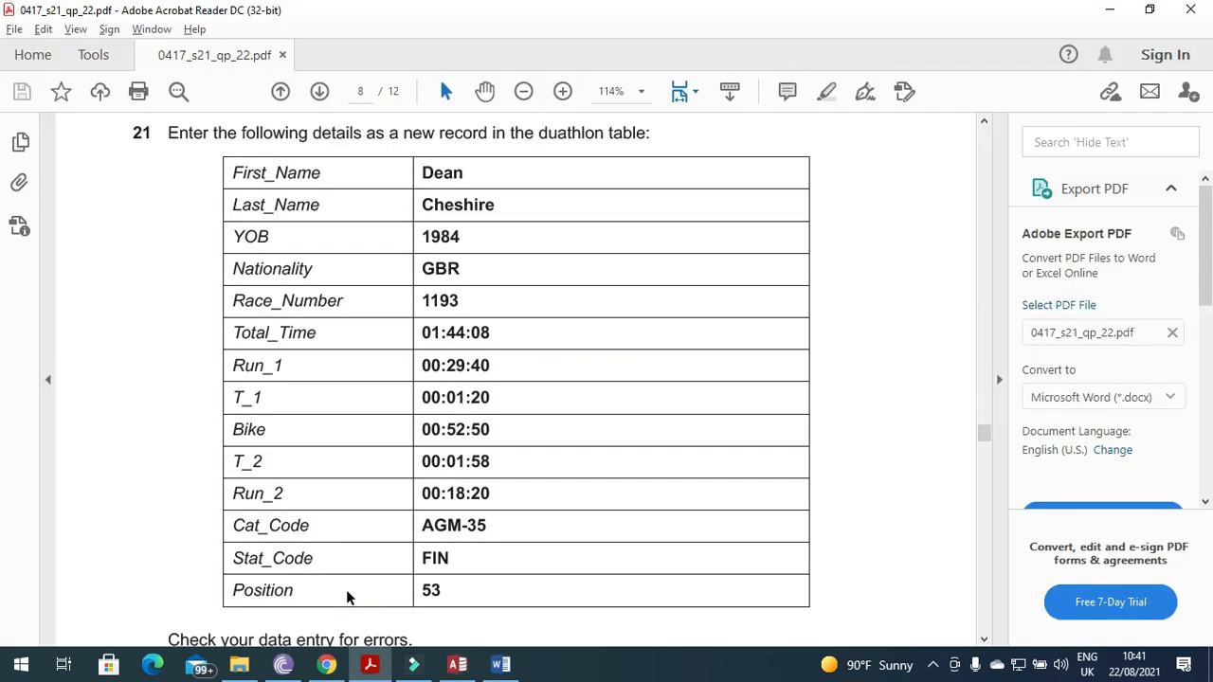
{"action": "key", "text": "alt+Tab"}
{"action": "type", "text": "01:"}
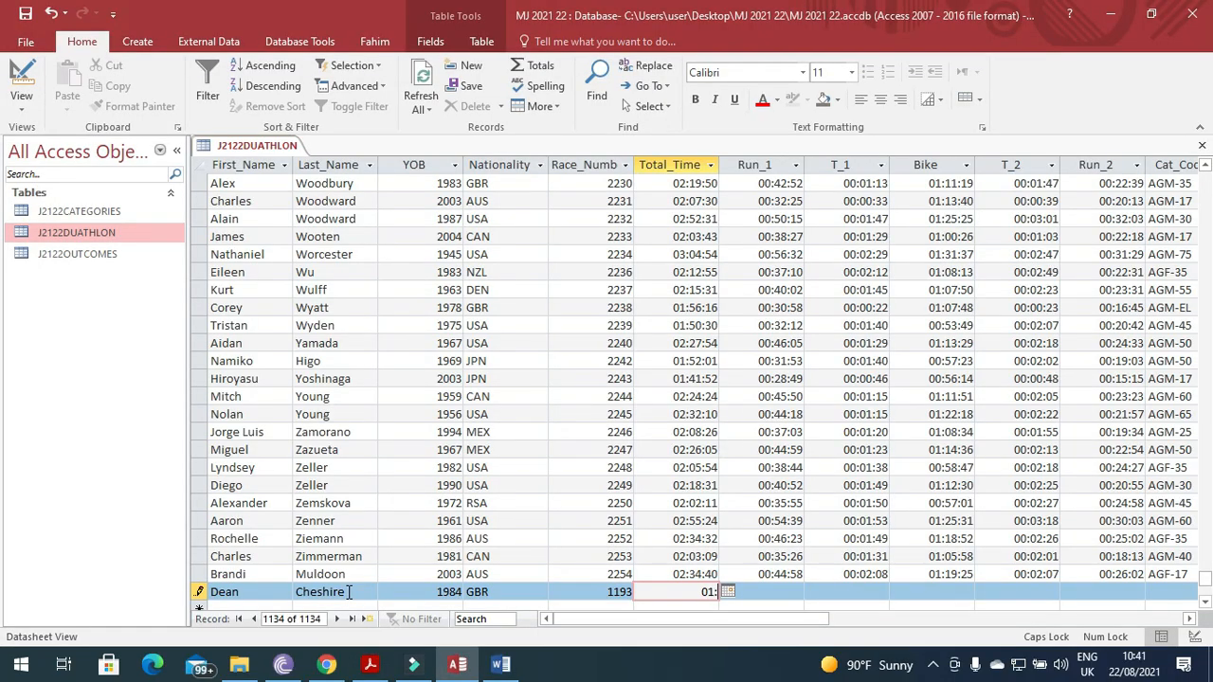
{"action": "key", "text": "alt+Tab"}
{"action": "key", "text": "alt+Tab"}
{"action": "type", "text": "44:08"}
{"action": "key", "text": "alt+Tab"}
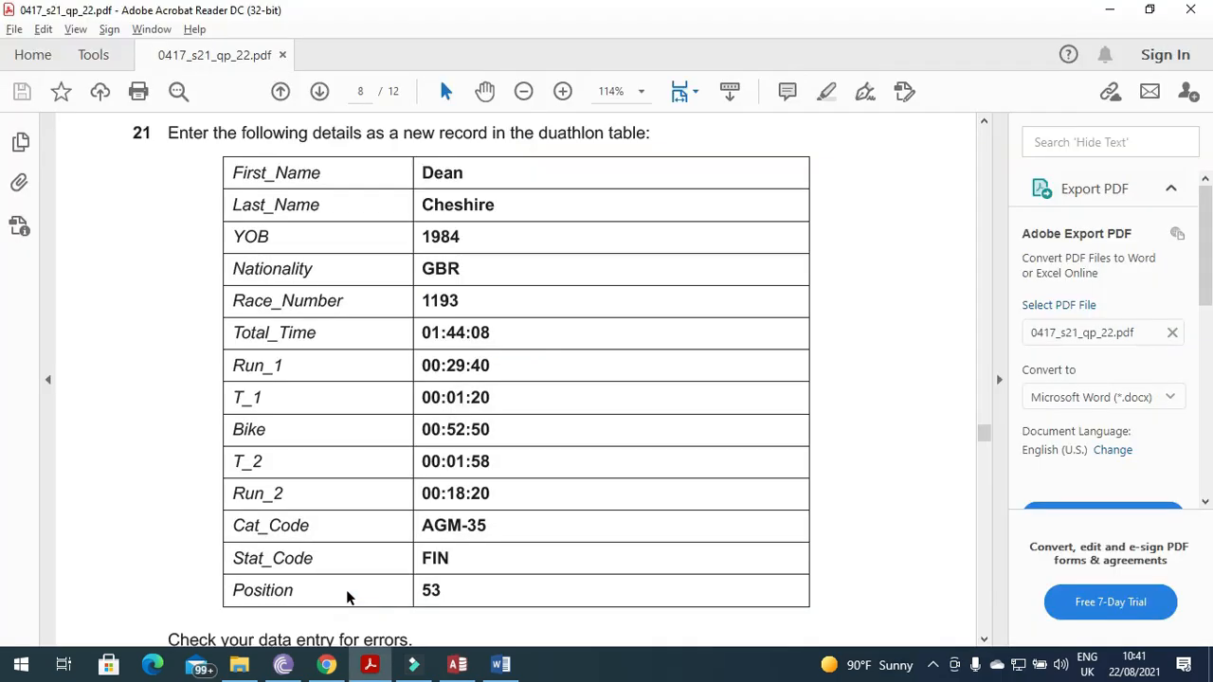
{"action": "key", "text": "alt+Tab"}
{"action": "key", "text": "Tab"}
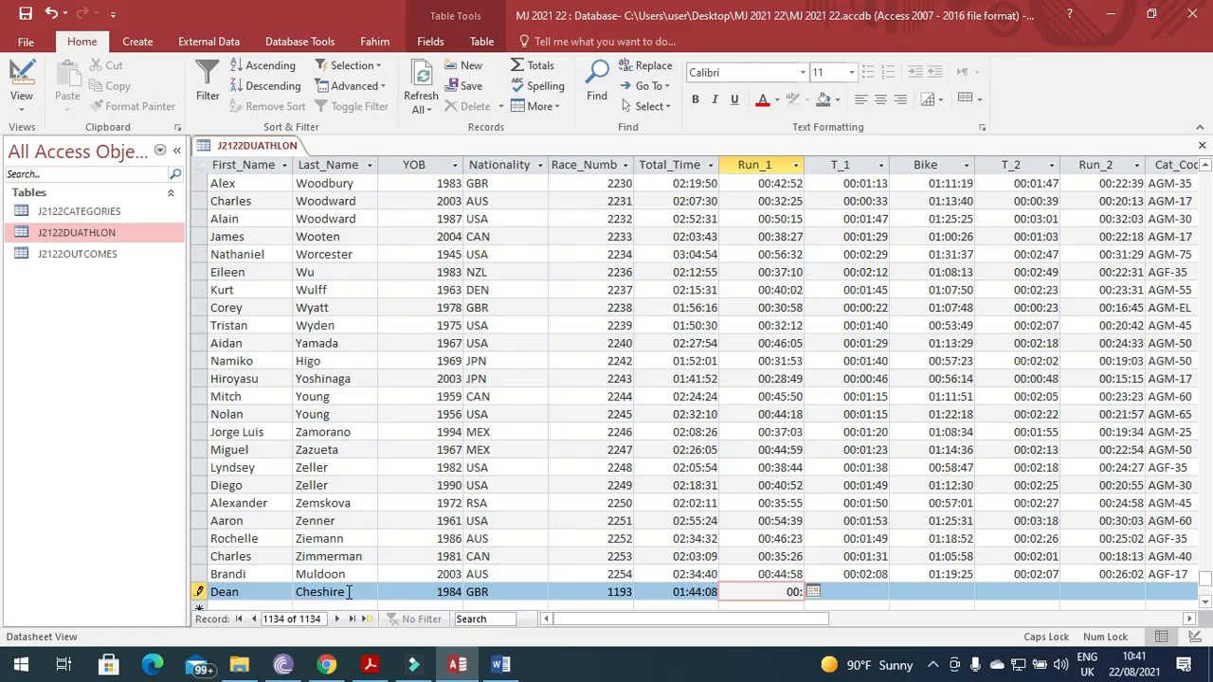
{"action": "type", "text": "00:29"}
{"action": "key", "text": "alt+Tab"}
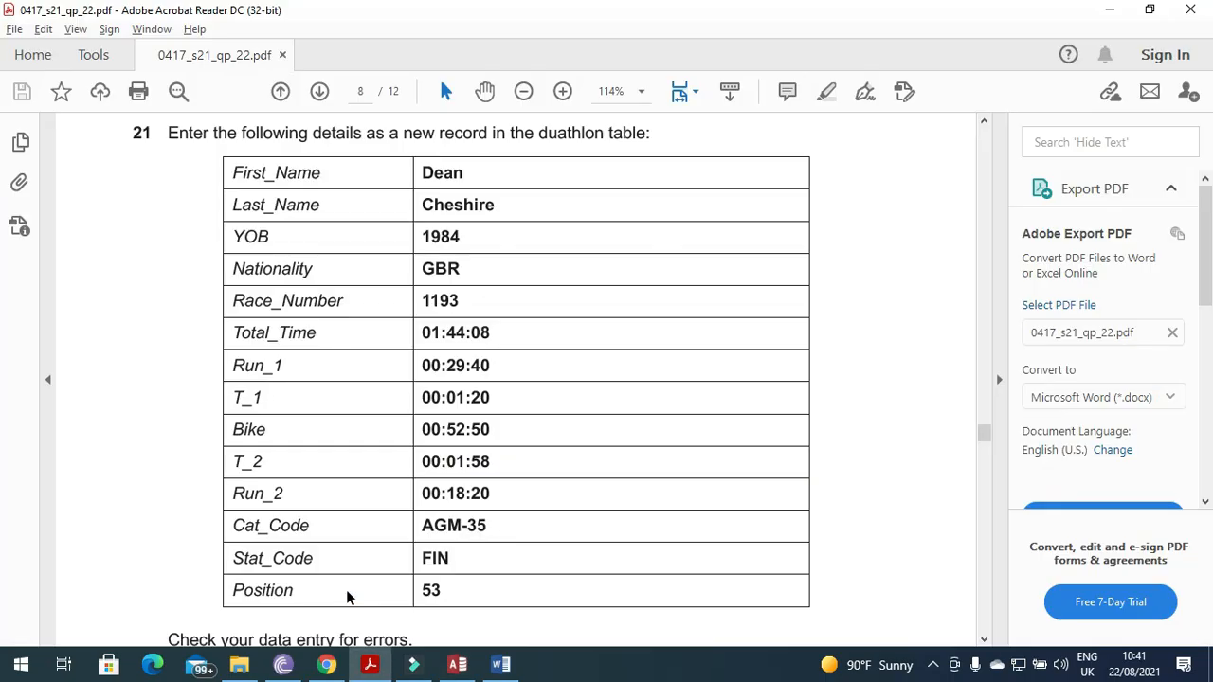
{"action": "key", "text": "alt+Tab"}
{"action": "type", "text": ":"}
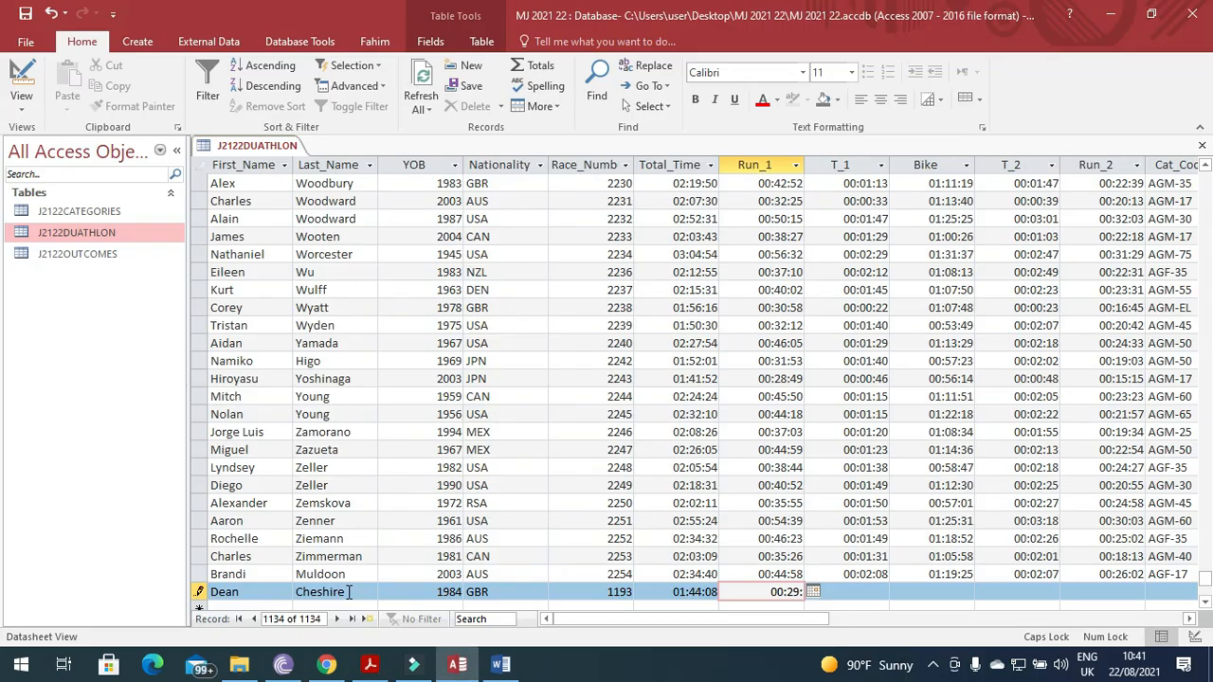
{"action": "type", "text": "40"}
{"action": "key", "text": "Tab"}
{"action": "key", "text": "alt+Tab"}
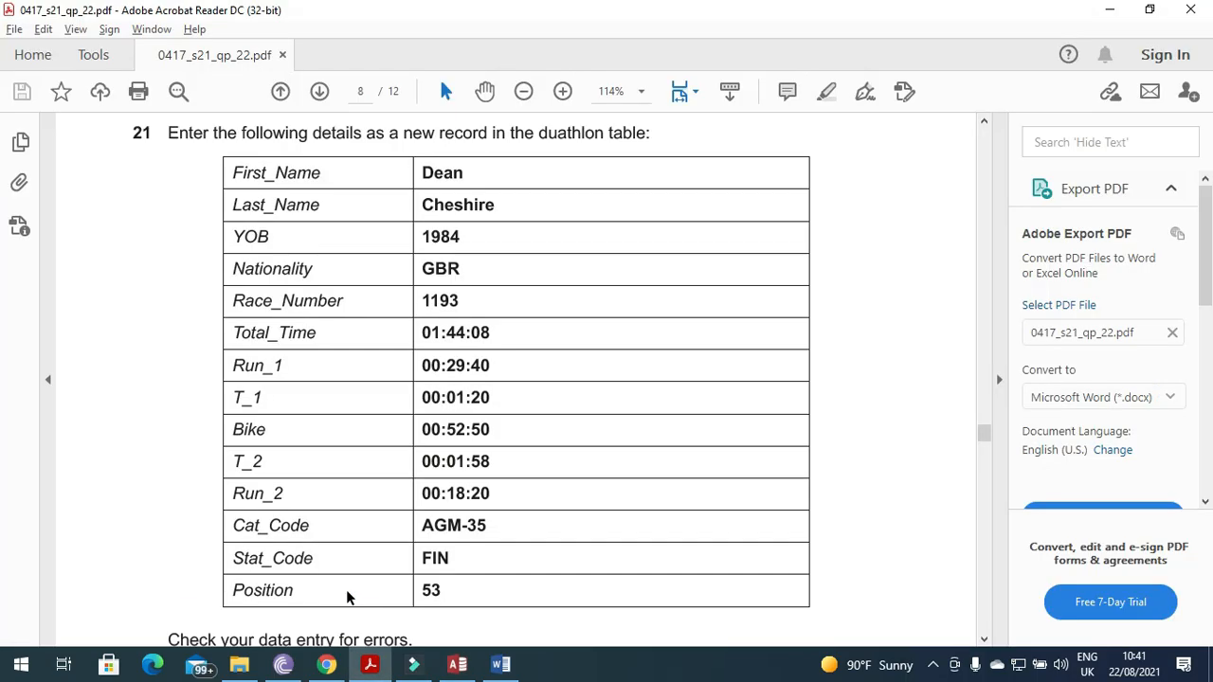
Enter T_1 00:01:20 and Bike 00:52:50 for the new athlete record.
{"action": "key", "text": "alt+Tab"}
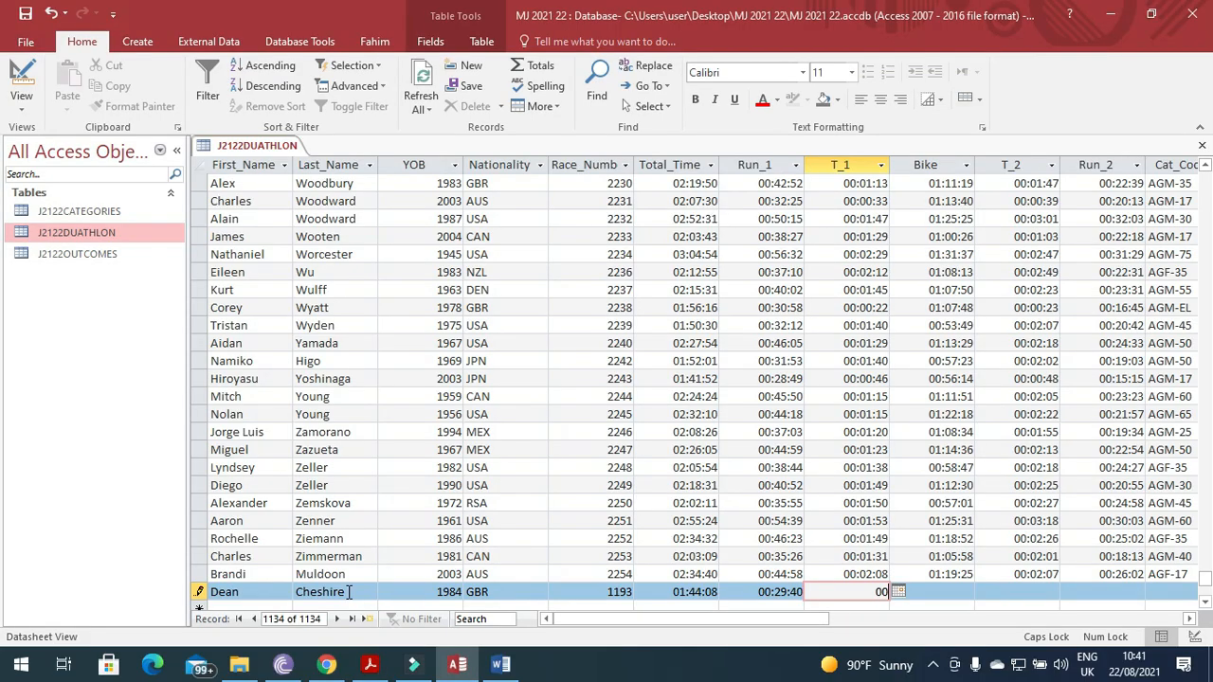
{"action": "key", "text": "alt+Tab"}
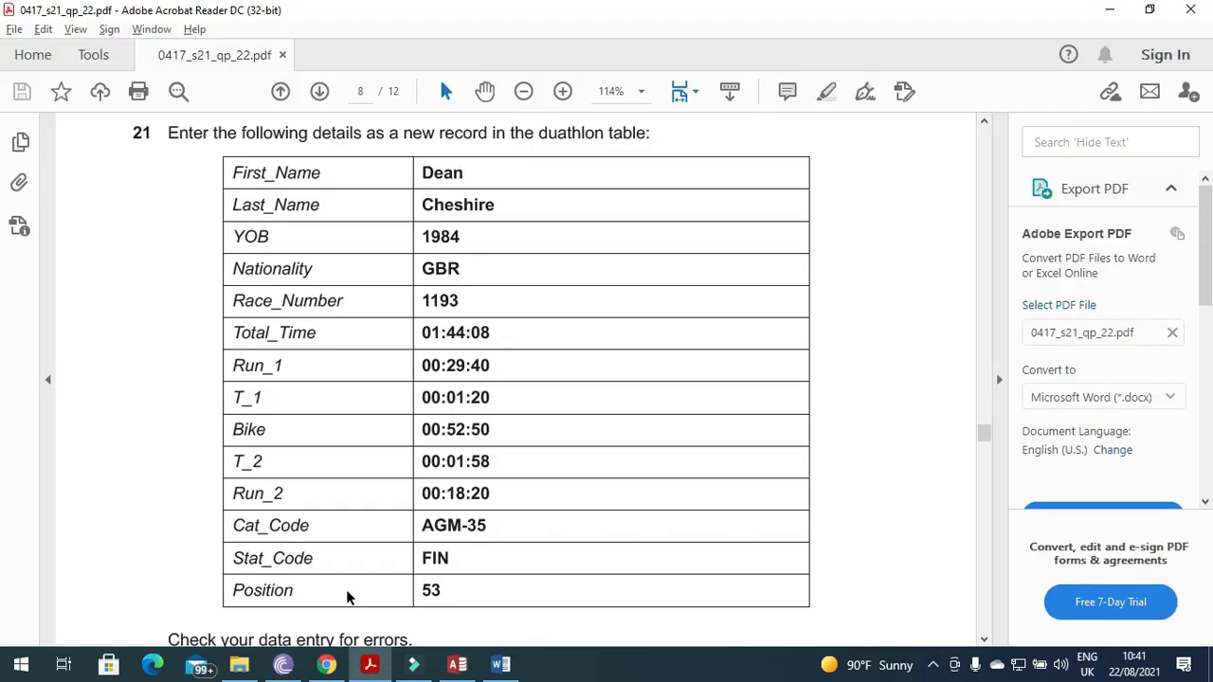
{"action": "key", "text": "alt+Tab"}
{"action": "type", "text": "00:01:20"}
{"action": "key", "text": "Tab"}
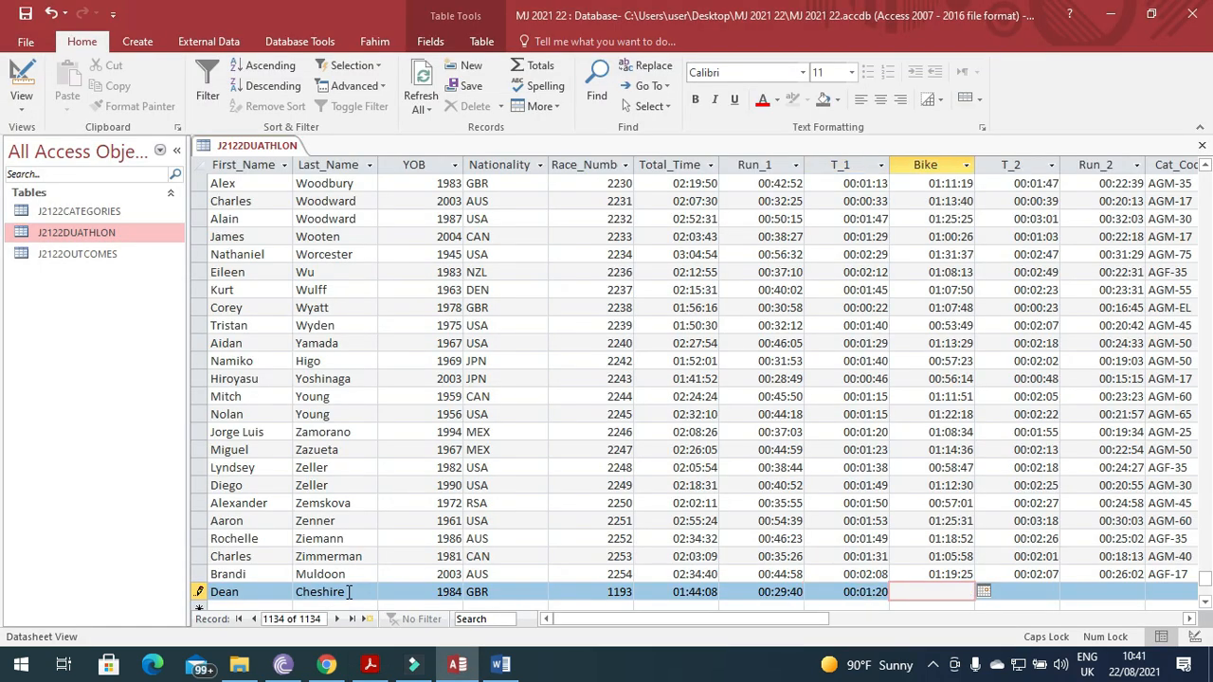
{"action": "key", "text": "alt+Tab"}
{"action": "key", "text": "alt+Tab"}
{"action": "type", "text": "00:52:"}
{"action": "key", "text": "alt+Tab"}
{"action": "key", "text": "alt+Tab"}
{"action": "type", "text": "50"}
{"action": "key", "text": "Tab"}
{"action": "key", "text": "alt+Tab"}
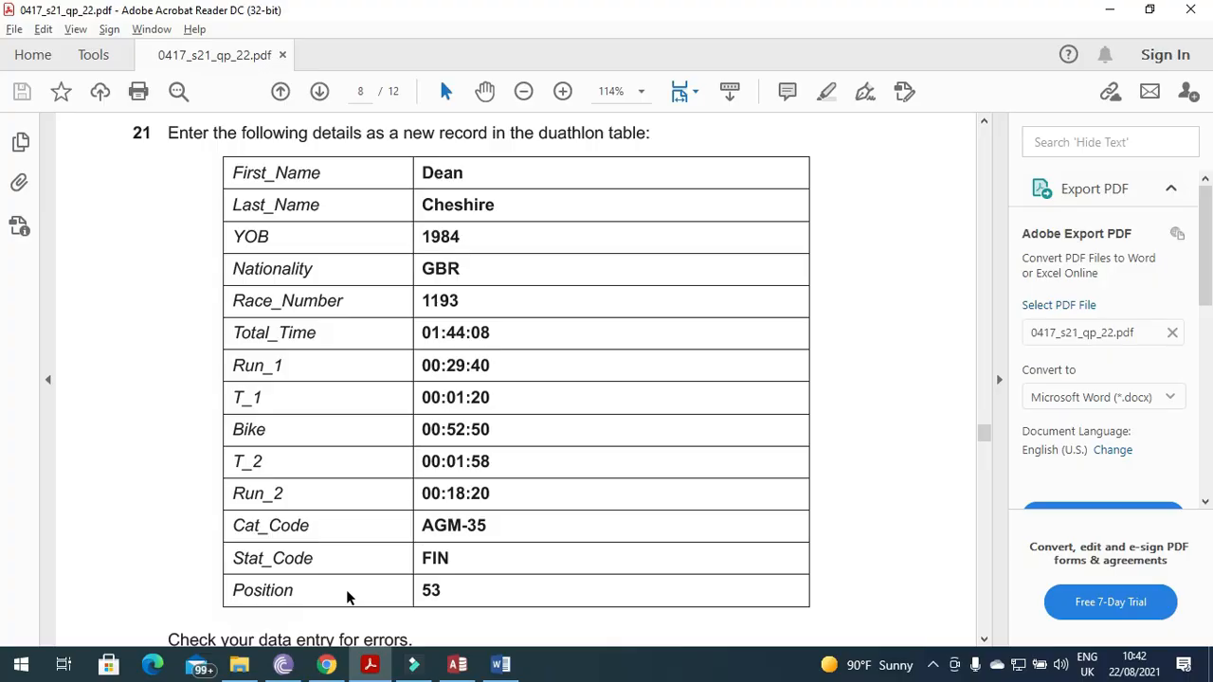
Enter T_2 00:01:58 and Run_2 00:18:20, correcting a mistyped Run_2 value.
{"action": "key", "text": "alt+Tab"}
{"action": "type", "text": "00:01"}
{"action": "key", "text": "alt+Tab"}
{"action": "key", "text": "alt+Tab"}
{"action": "type", "text": ":58"}
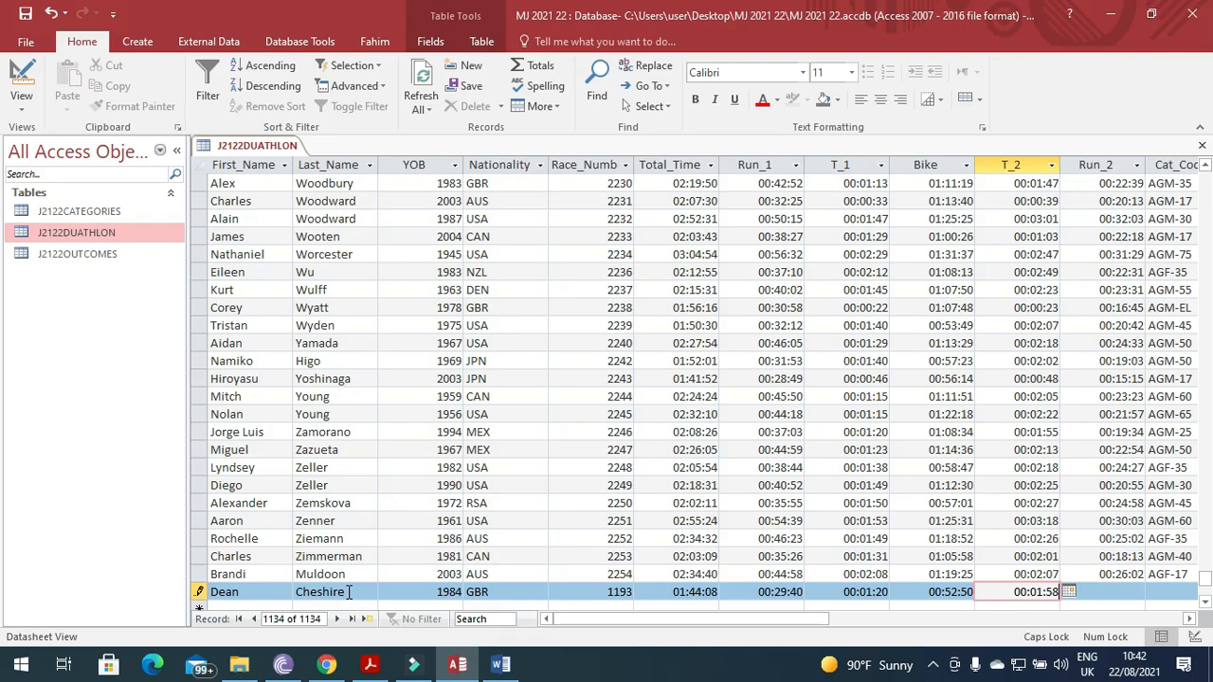
{"action": "key", "text": "Tab"}
{"action": "key", "text": "alt+Tab"}
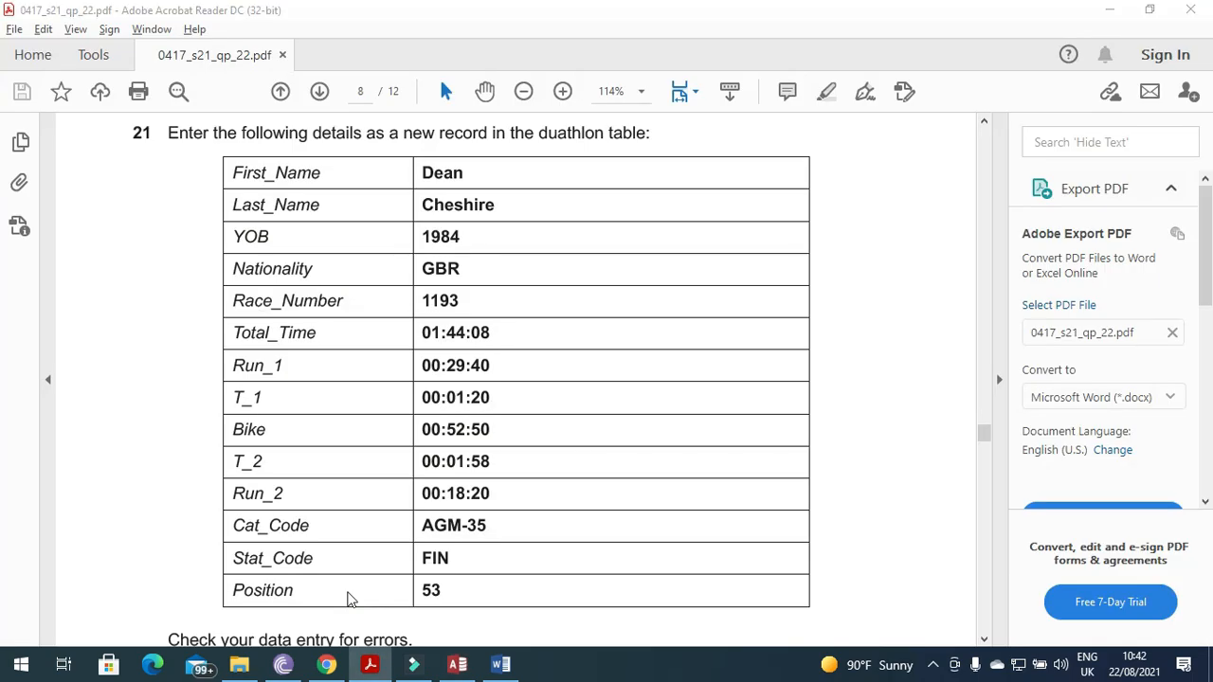
{"action": "key", "text": "alt+Tab"}
{"action": "type", "text": "00:180000:"}
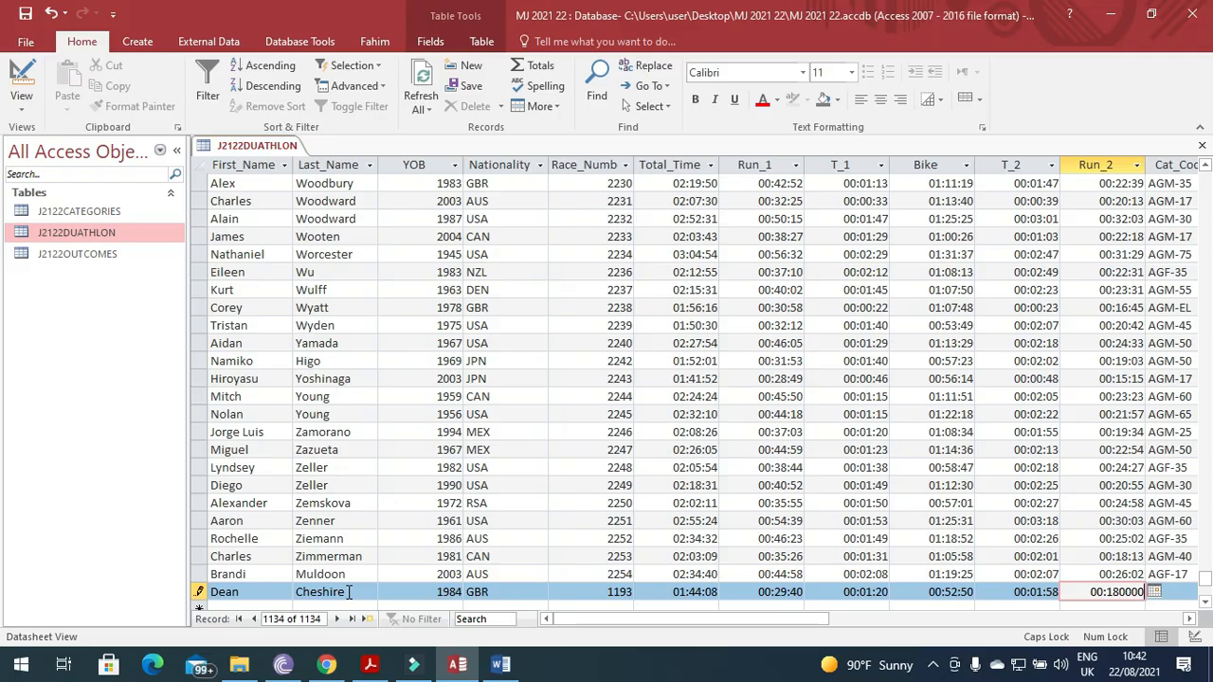
{"action": "key", "text": "BackSpace"}
{"action": "key", "text": "BackSpace"}
{"action": "key", "text": "BackSpace"}
{"action": "key", "text": "BackSpace"}
{"action": "key", "text": "BackSpace"}
{"action": "type", "text": ":"}
{"action": "key", "text": "alt+Tab"}
{"action": "key", "text": "alt+Tab"}
{"action": "type", "text": "20"}
{"action": "key", "text": "Tab"}
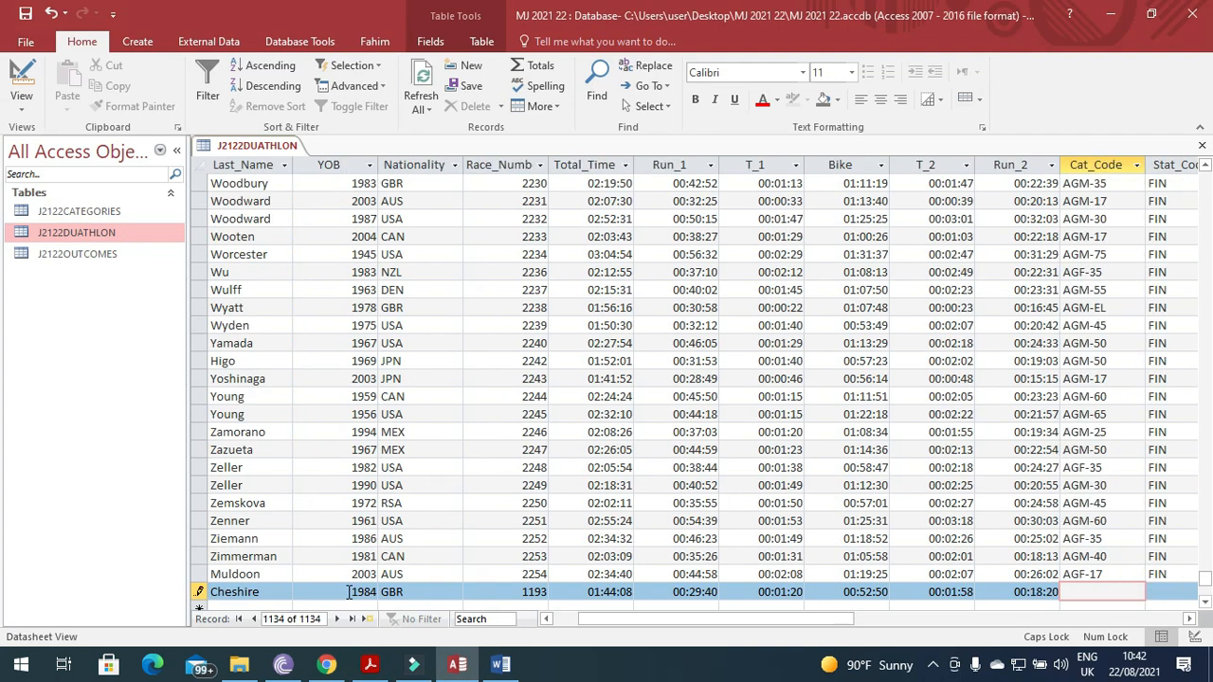
Enter Cat_Code AGM-35 and Stat_Code FIN for the new record.
{"action": "key", "text": "alt+Tab"}
{"action": "key", "text": "alt+Tab"}
{"action": "type", "text": "AGM"}
{"action": "key", "text": "alt+Tab"}
{"action": "key", "text": "alt+Tab"}
{"action": "type", "text": "-35"}
{"action": "key", "text": "Tab"}
{"action": "key", "text": "alt+Tab"}
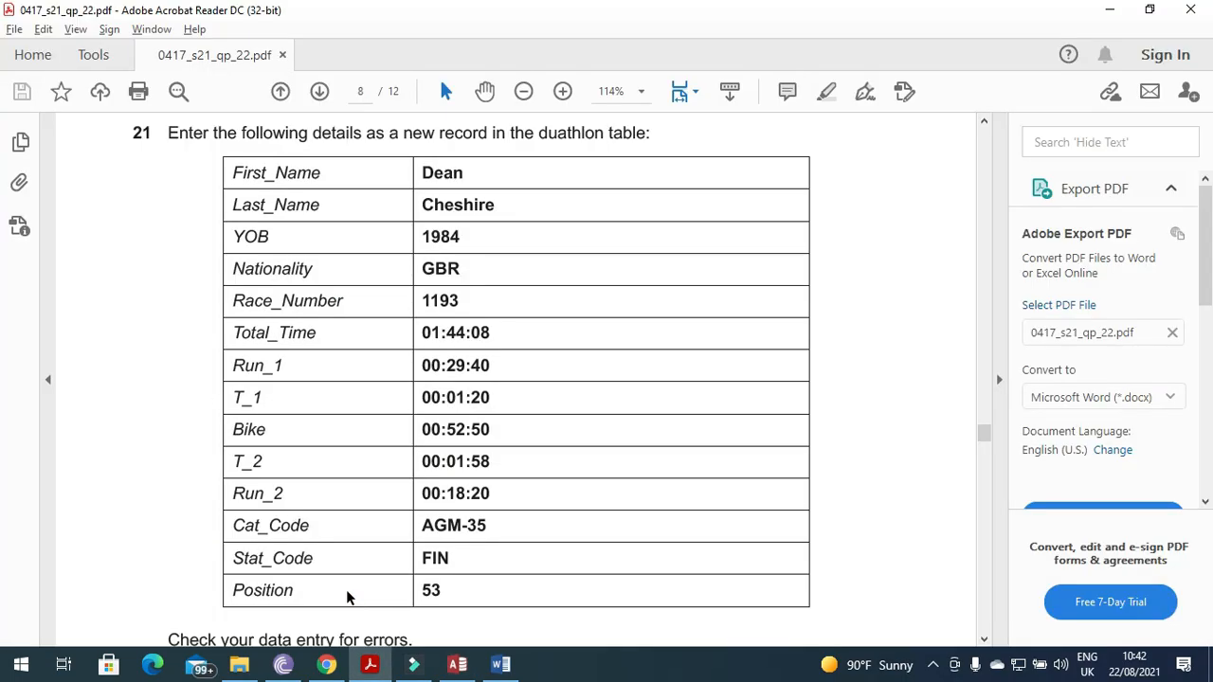
{"action": "key", "text": "alt+Tab"}
{"action": "type", "text": "F"}
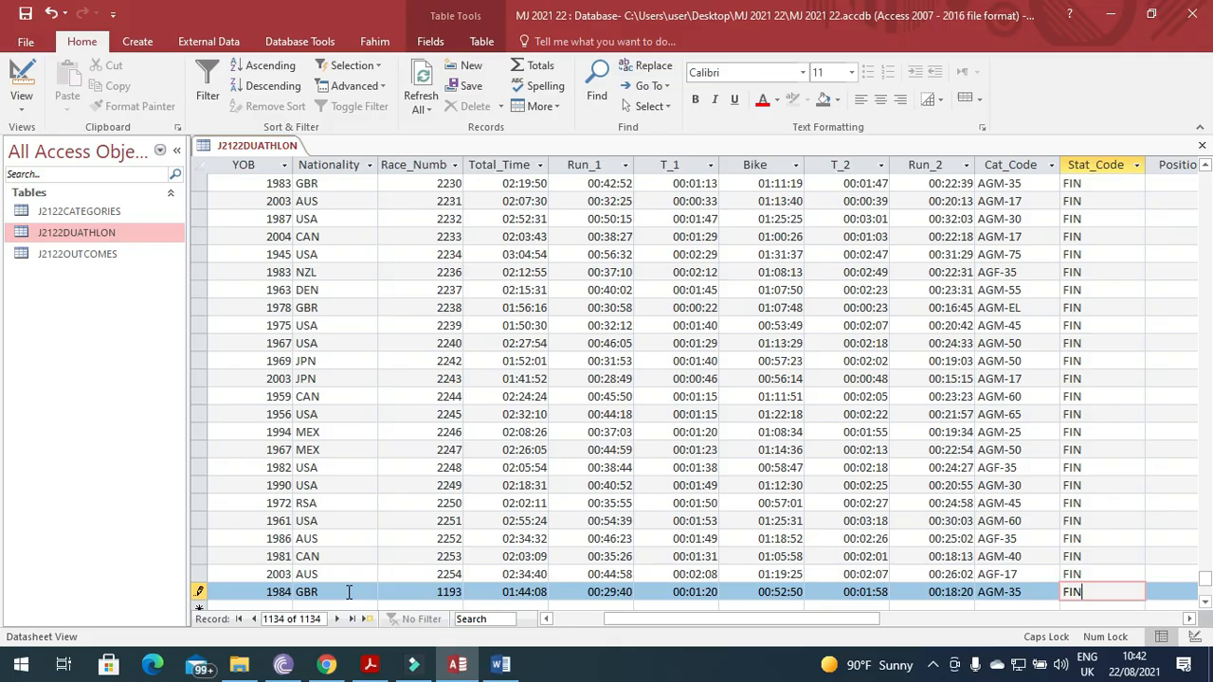
{"action": "type", "text": "IN"}
{"action": "key", "text": "Tab"}
{"action": "key", "text": "alt+Tab"}
{"action": "key", "text": "alt+Tab"}
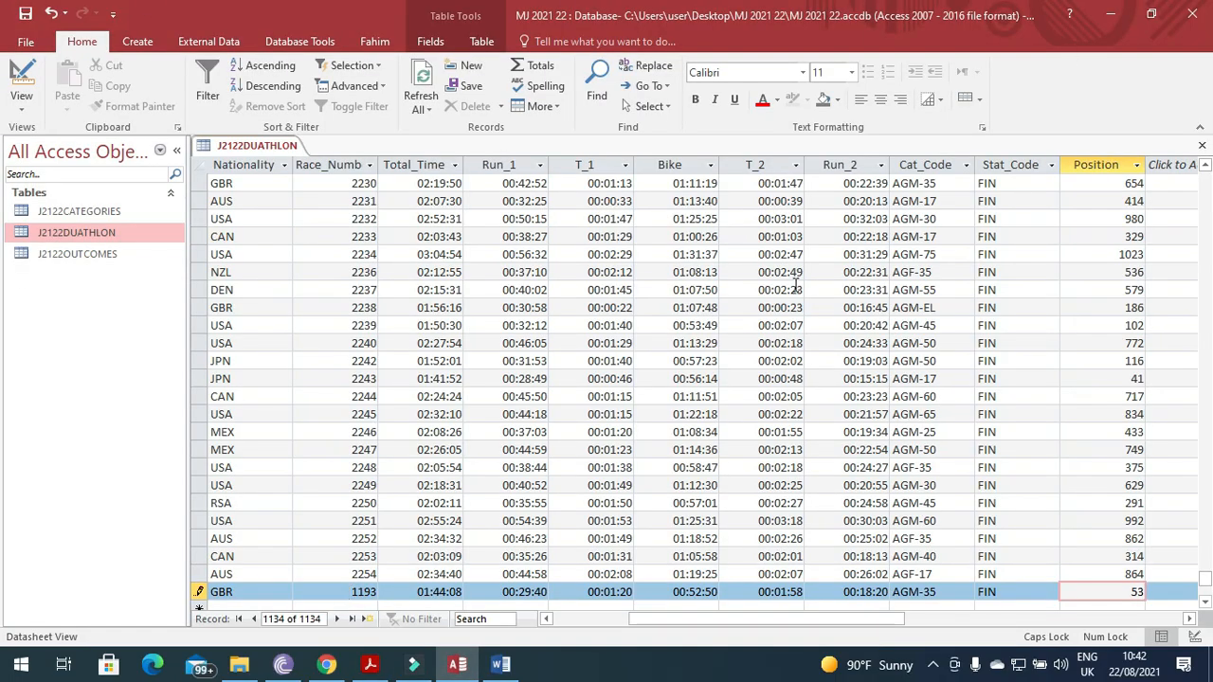
Save the record with Position 53, close the J2122DUATHLON datasheet and read question 22.
{"action": "left_click", "coordinate": [25, 14]}
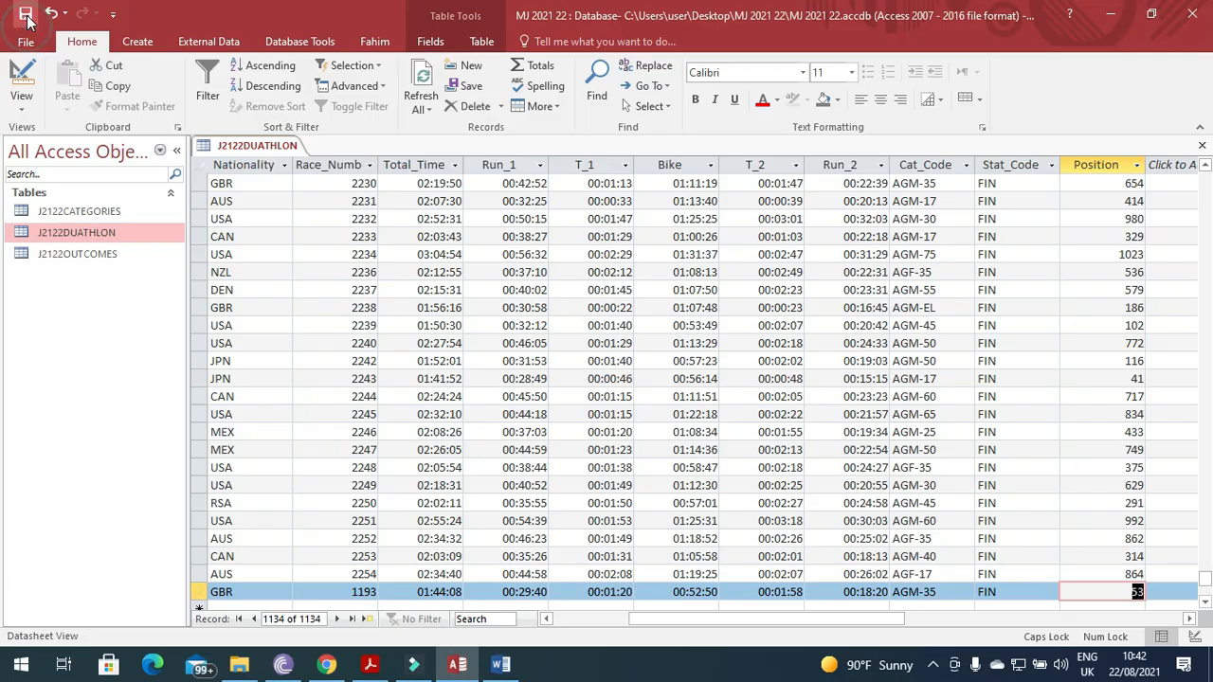
{"action": "left_click", "coordinate": [1202, 145]}
{"action": "key", "text": "alt+Tab"}
{"action": "scroll", "coordinate": [287, 485], "scroll_direction": "down", "scroll_amount": 7}
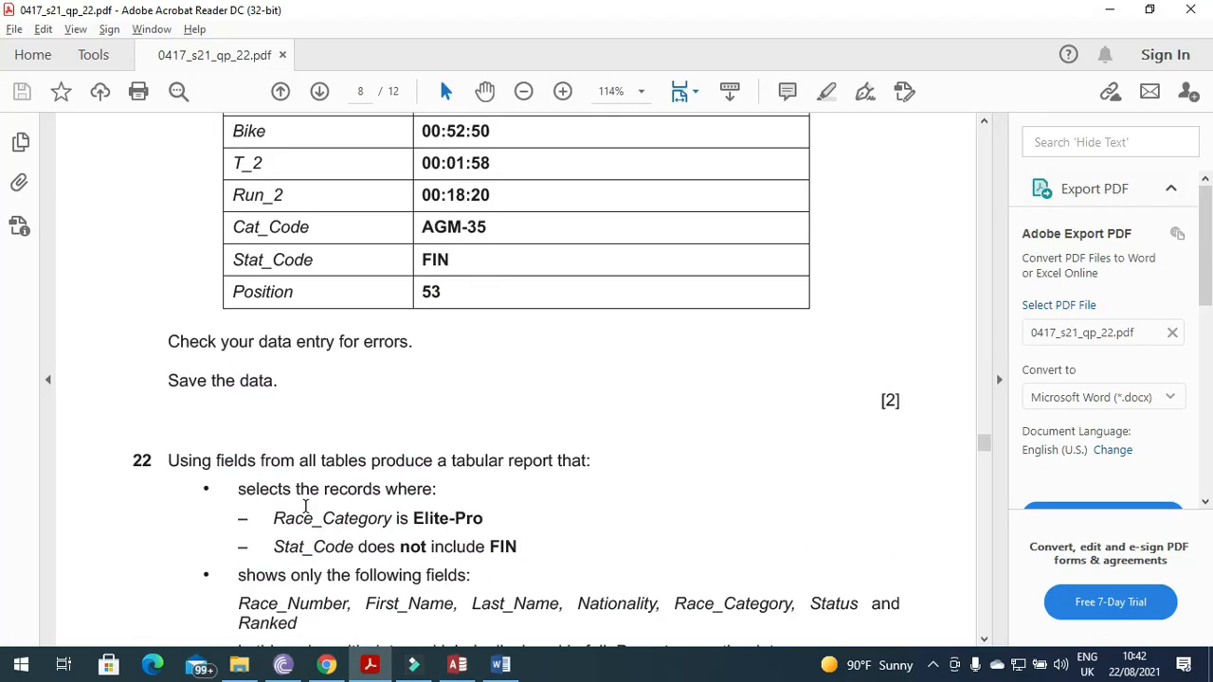
{"action": "scroll", "coordinate": [300, 492], "scroll_direction": "up", "scroll_amount": 1}
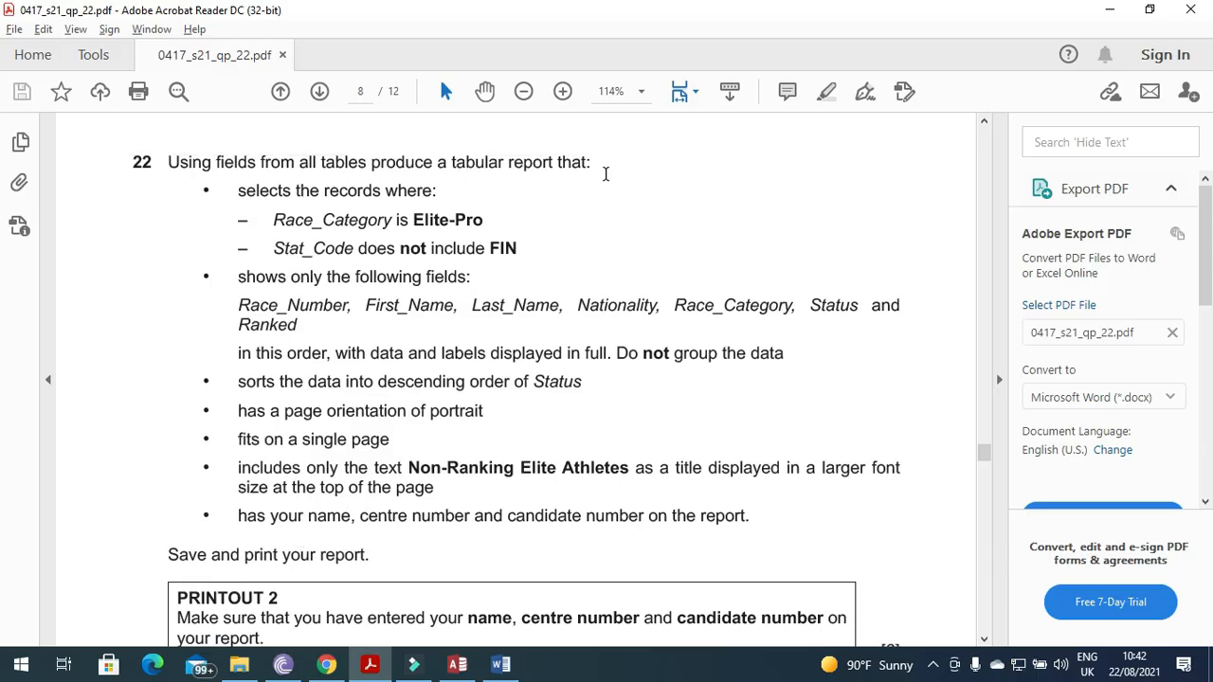
Start a new query with the Query Wizard from the Create ribbon.
{"action": "key", "text": "alt+Tab"}
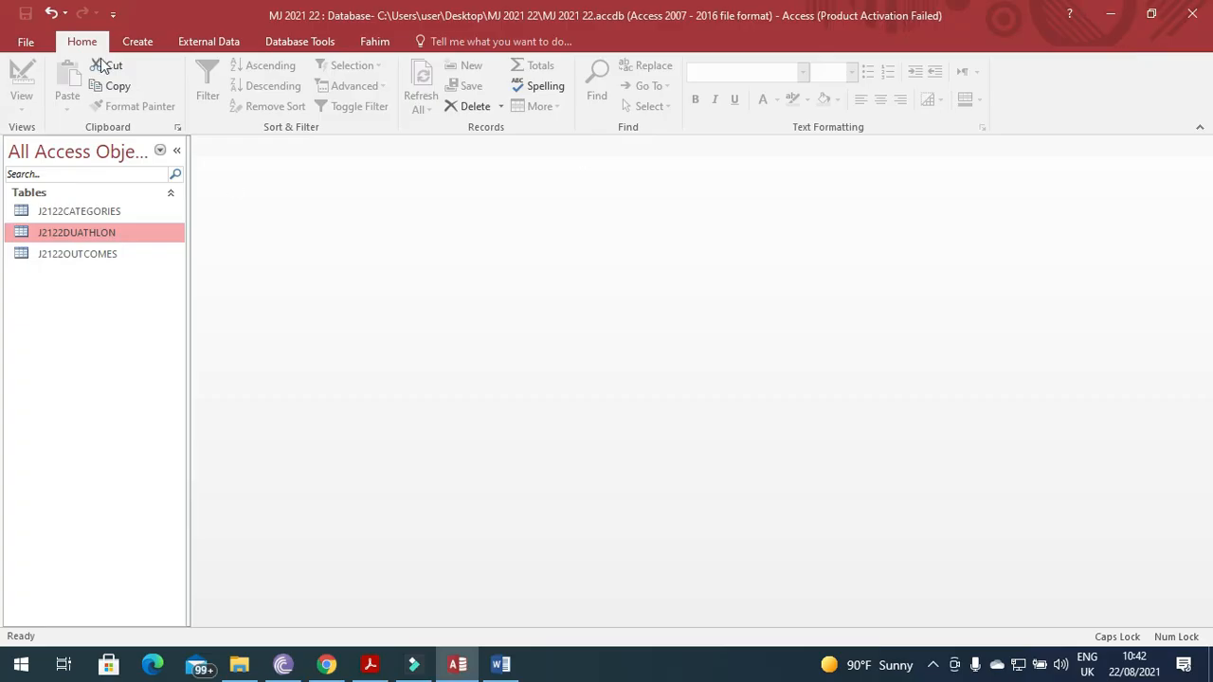
{"action": "left_click", "coordinate": [157, 45]}
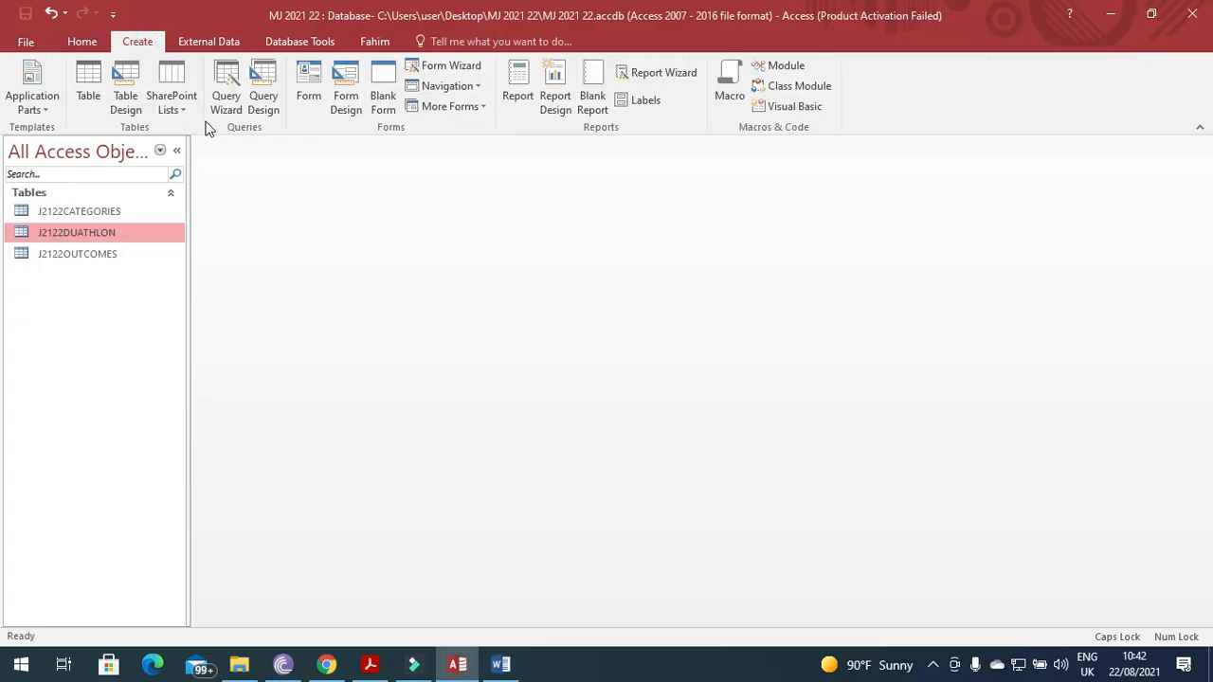
{"action": "left_click", "coordinate": [229, 100]}
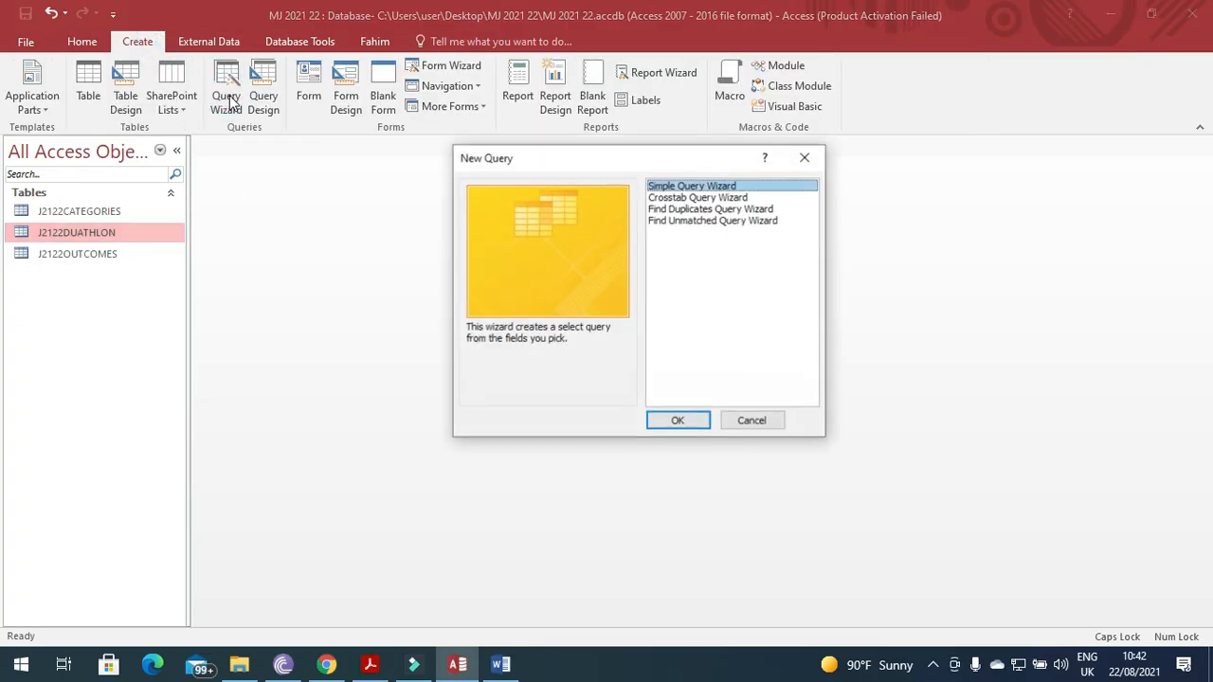
In the Simple Query Wizard, add all fields from J2122DUATHLON, J2122CATEGORIES and J2122OUTCOMES.
{"action": "left_click", "coordinate": [696, 419]}
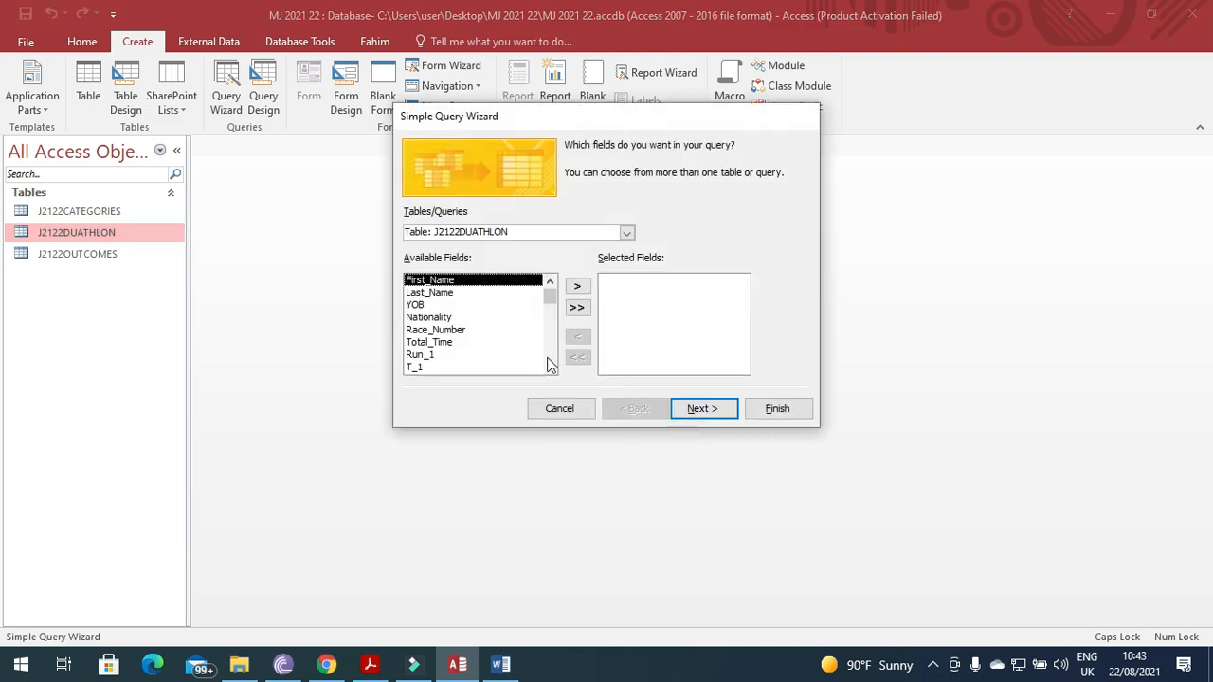
{"action": "left_click", "coordinate": [578, 308]}
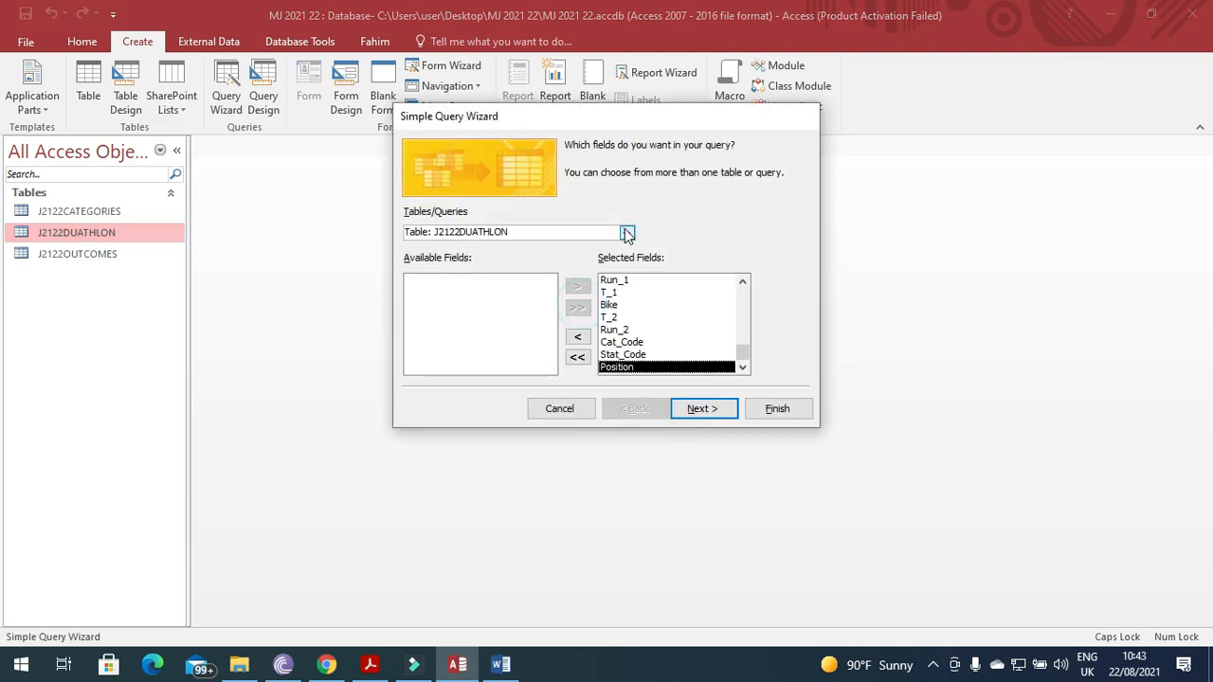
{"action": "left_click", "coordinate": [626, 233]}
{"action": "left_click", "coordinate": [520, 249]}
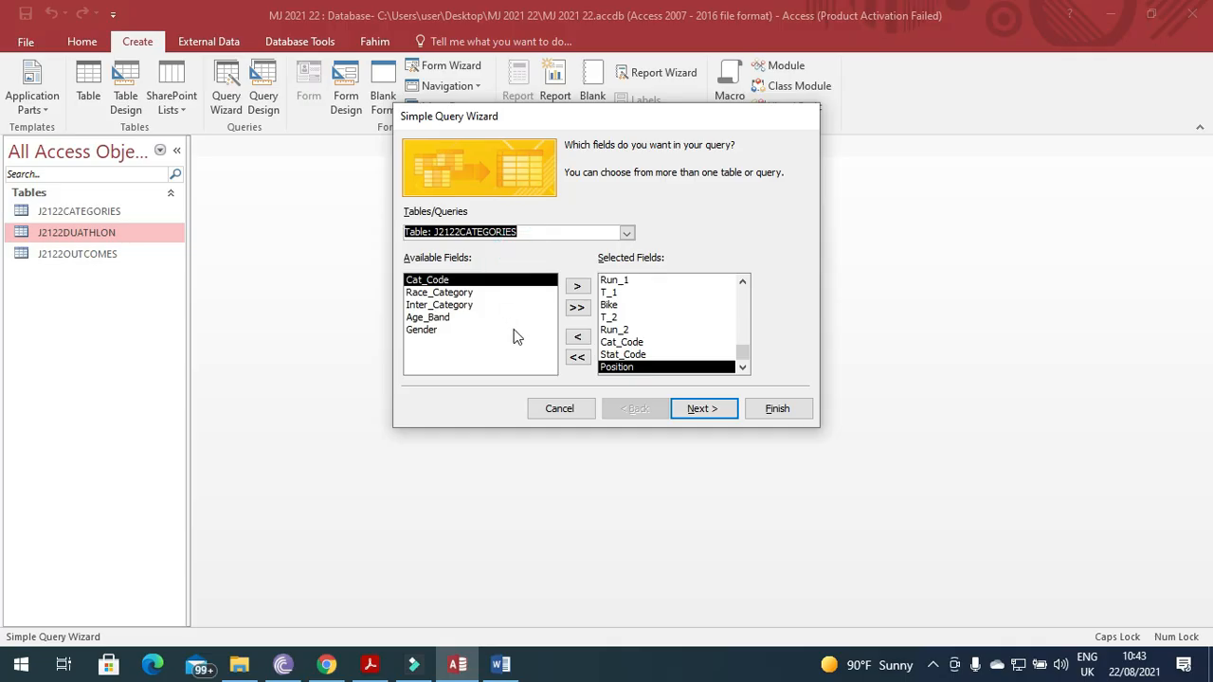
{"action": "left_click", "coordinate": [577, 308]}
{"action": "left_click", "coordinate": [627, 233]}
{"action": "left_click", "coordinate": [474, 268]}
{"action": "left_click", "coordinate": [577, 308]}
Keep a detail query, name it 22 and finish into Design view.
{"action": "left_click", "coordinate": [695, 414]}
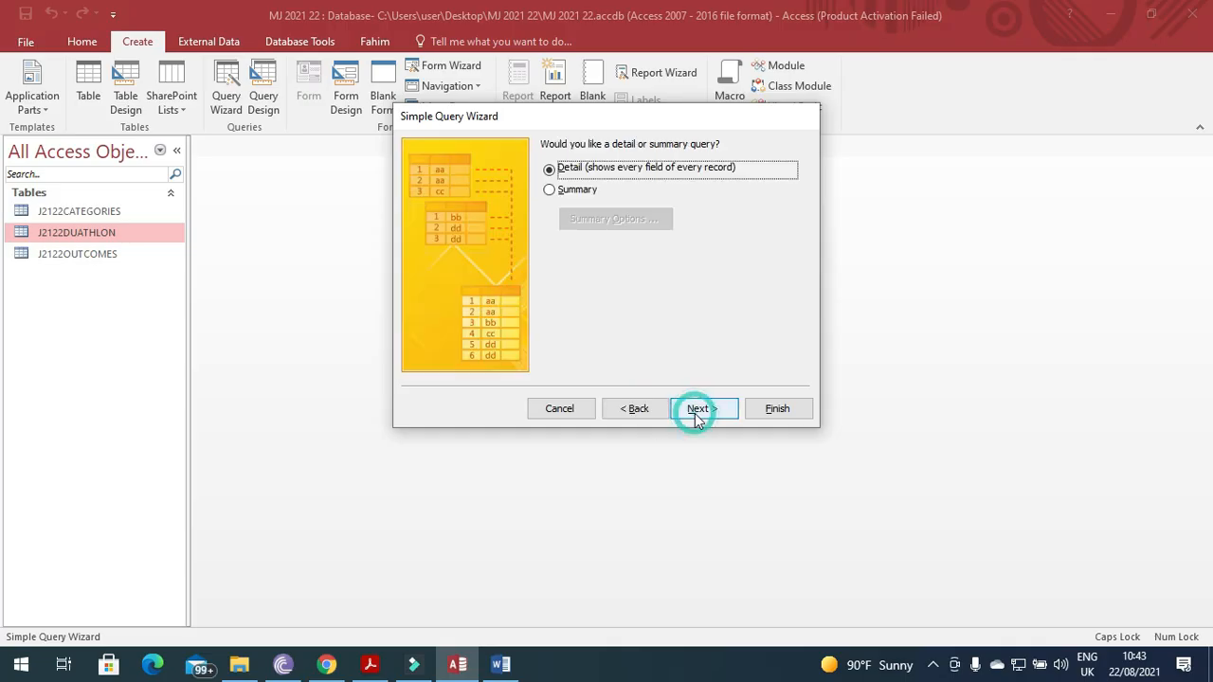
{"action": "left_click", "coordinate": [695, 413]}
{"action": "left_click", "coordinate": [609, 315]}
{"action": "left_click_drag", "start_coordinate": [671, 167], "coordinate": [484, 167]}
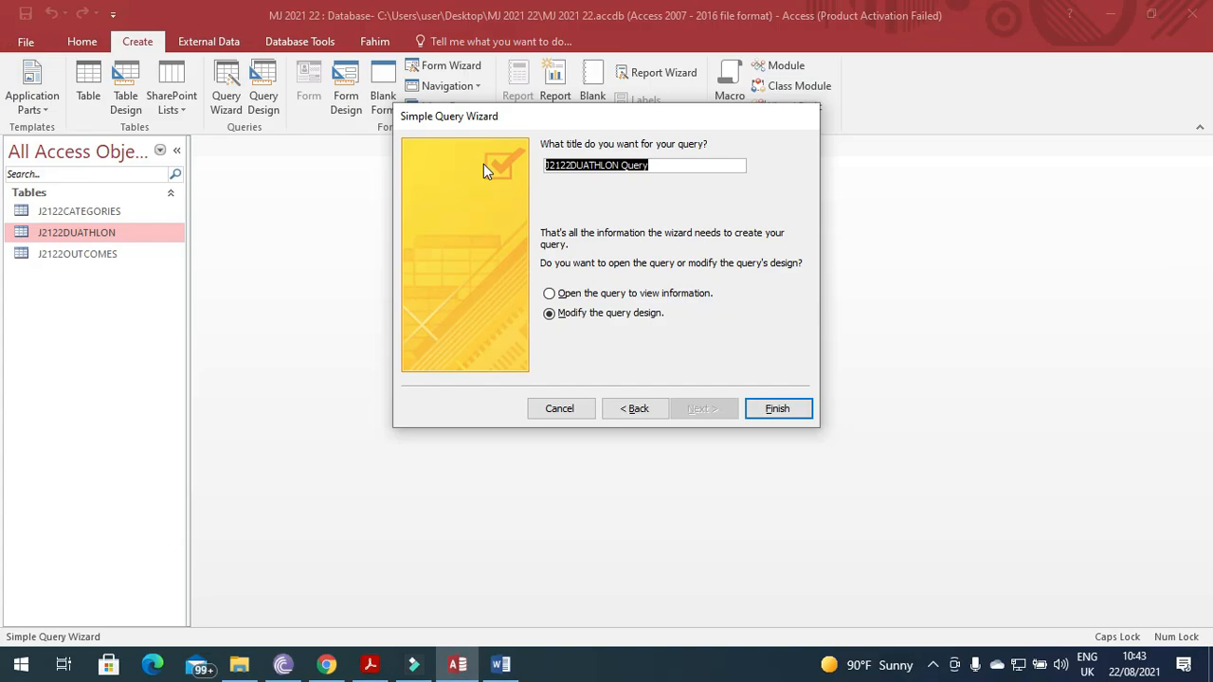
{"action": "type", "text": "22"}
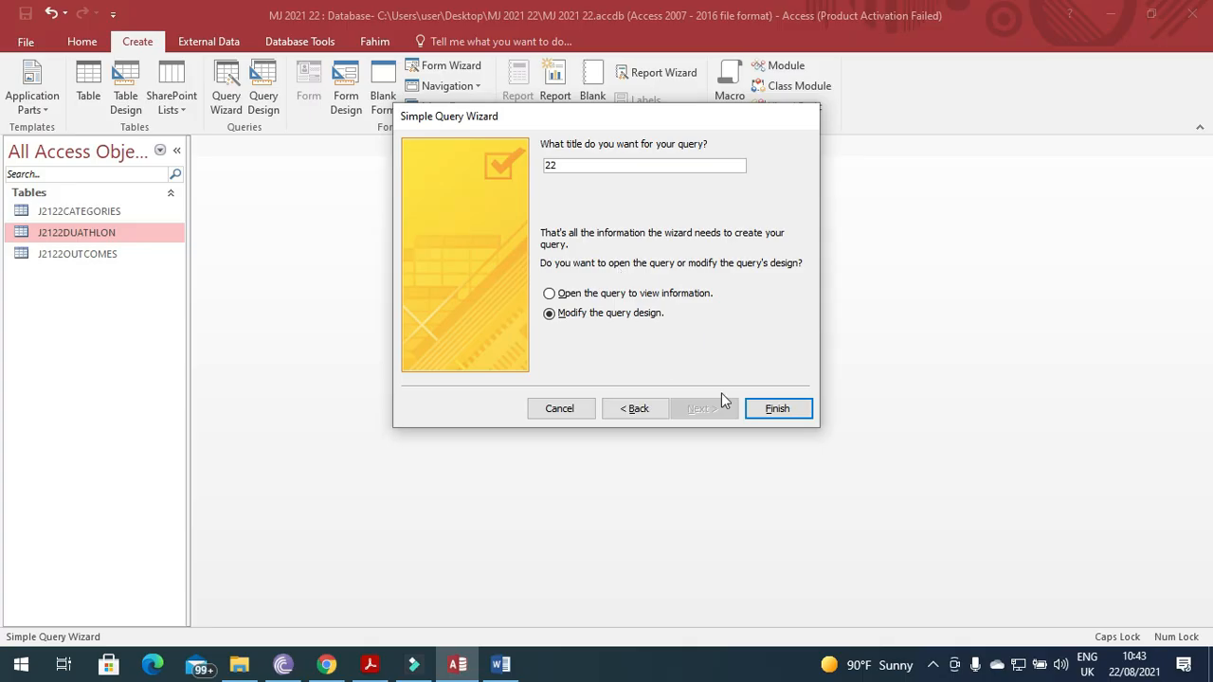
{"action": "left_click", "coordinate": [776, 411]}
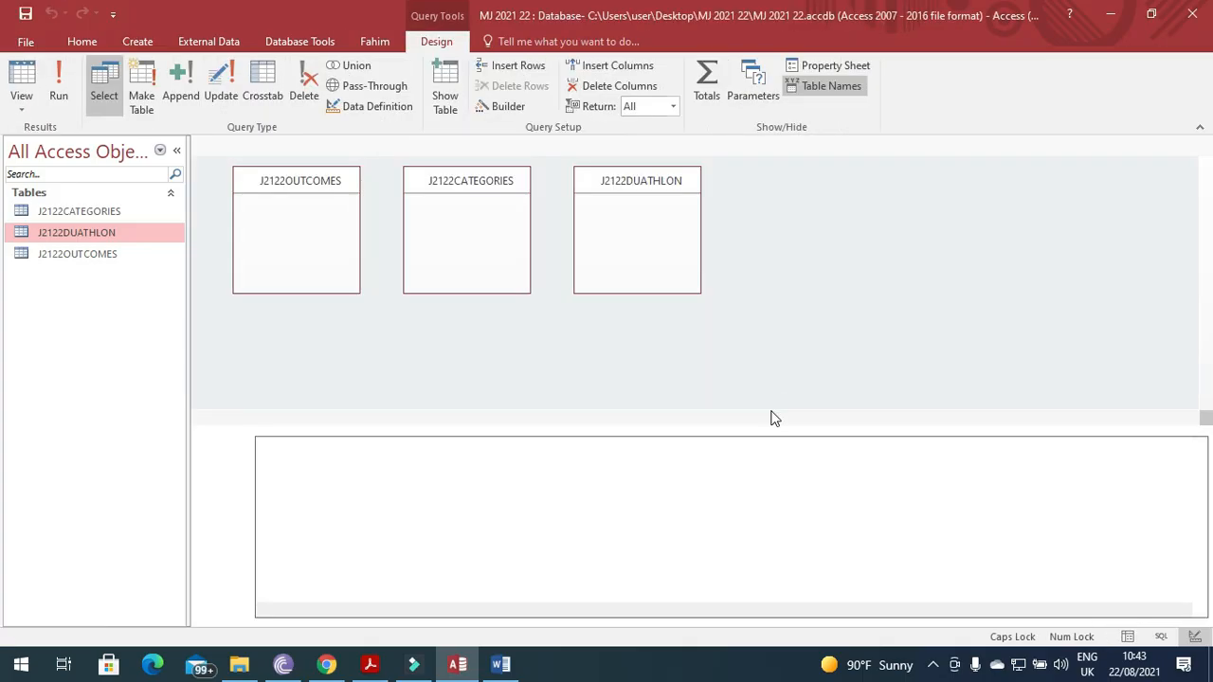
Copy Elite-Pro from question 22 and paste it as the Race_Category criterion.
{"action": "key", "text": "alt+Tab"}
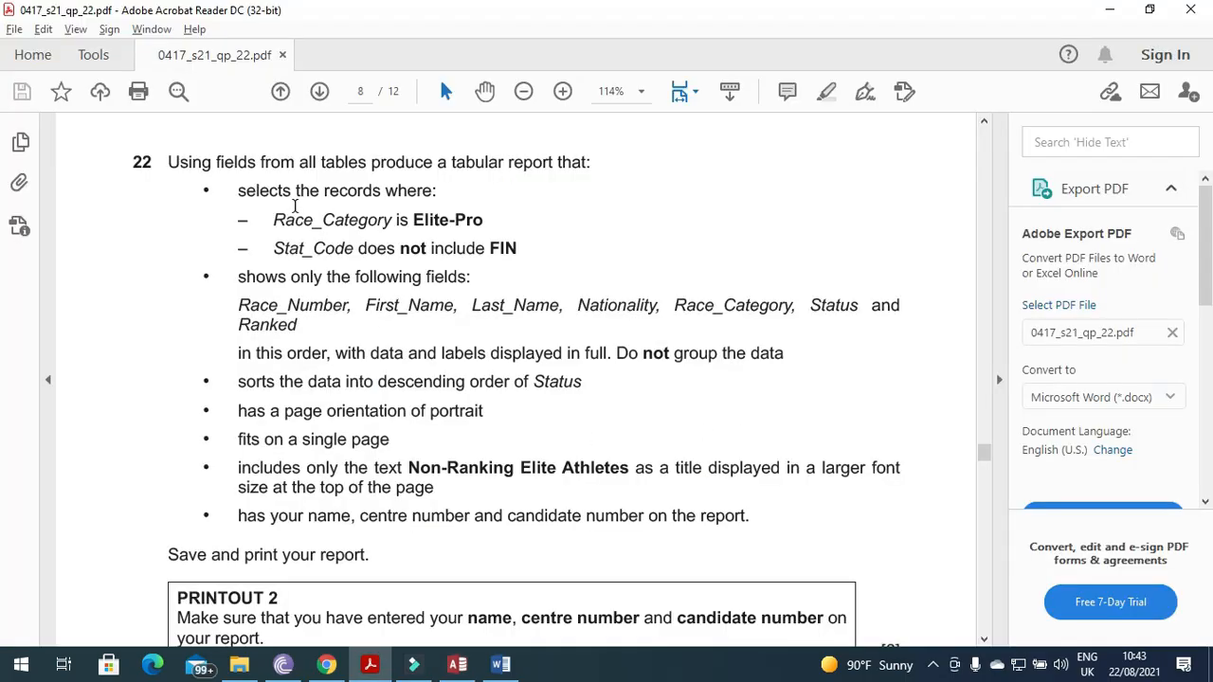
{"action": "mouse_move", "coordinate": [245, 195]}
{"action": "left_mouse_down"}
{"action": "mouse_move", "coordinate": [379, 192]}
{"action": "mouse_move", "coordinate": [325, 245]}
{"action": "mouse_move", "coordinate": [350, 222]}
{"action": "mouse_move", "coordinate": [512, 223]}
{"action": "mouse_move", "coordinate": [417, 225]}
{"action": "left_mouse_up"}
{"action": "key", "text": "ctrl+c"}
{"action": "left_click", "coordinate": [326, 245]}
{"action": "key", "text": "alt+Tab"}
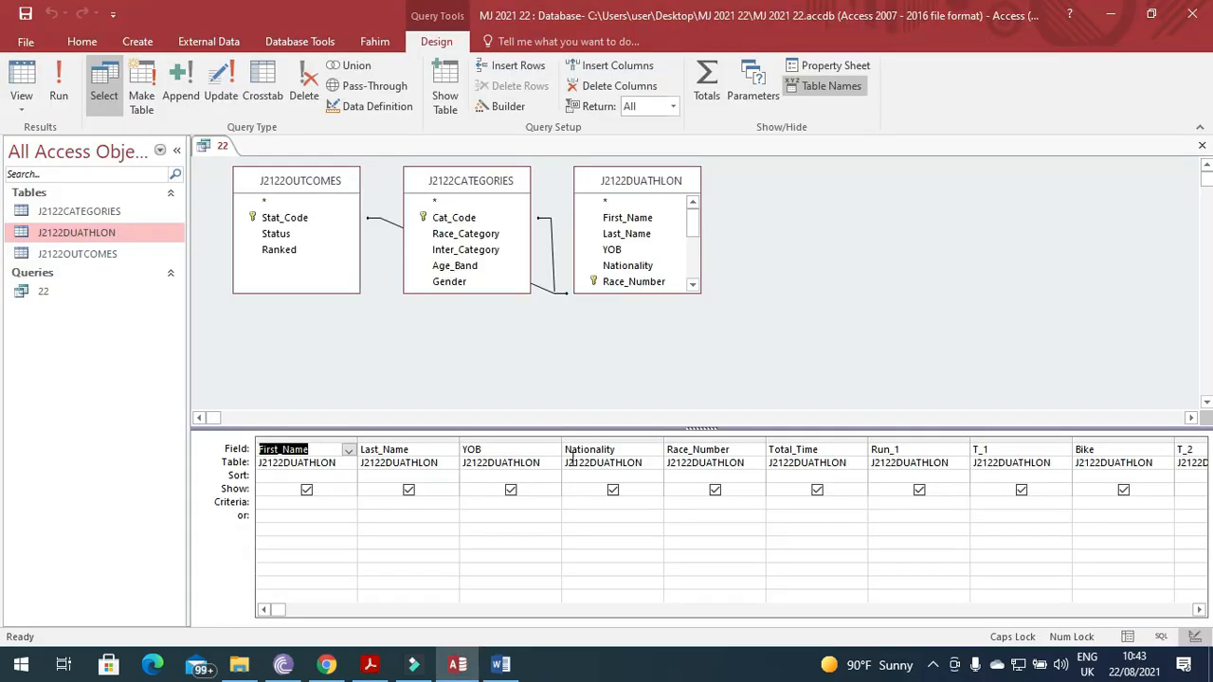
{"action": "left_click", "coordinate": [1199, 611]}
{"action": "left_click", "coordinate": [1198, 611]}
{"action": "left_click", "coordinate": [1198, 611]}
{"action": "left_click", "coordinate": [1199, 611]}
{"action": "left_click", "coordinate": [1199, 612]}
{"action": "left_click", "coordinate": [1199, 611]}
{"action": "left_click", "coordinate": [1199, 611]}
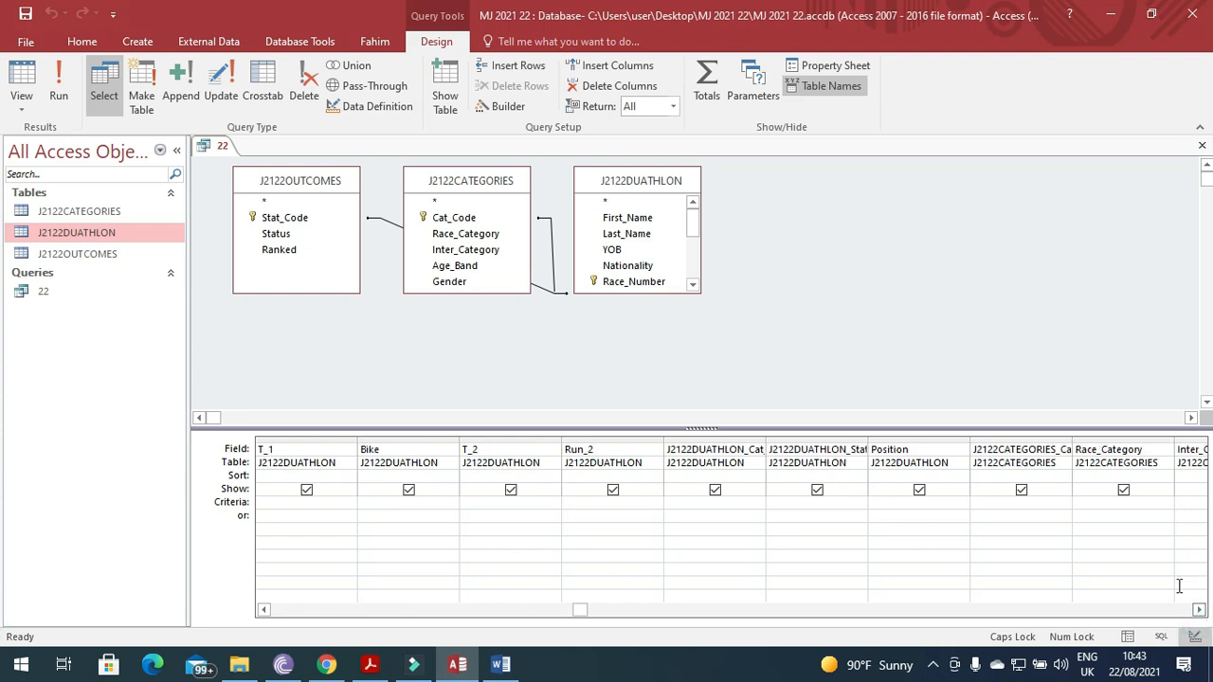
{"action": "left_click", "coordinate": [1104, 502]}
{"action": "key", "text": "ctrl+v"}
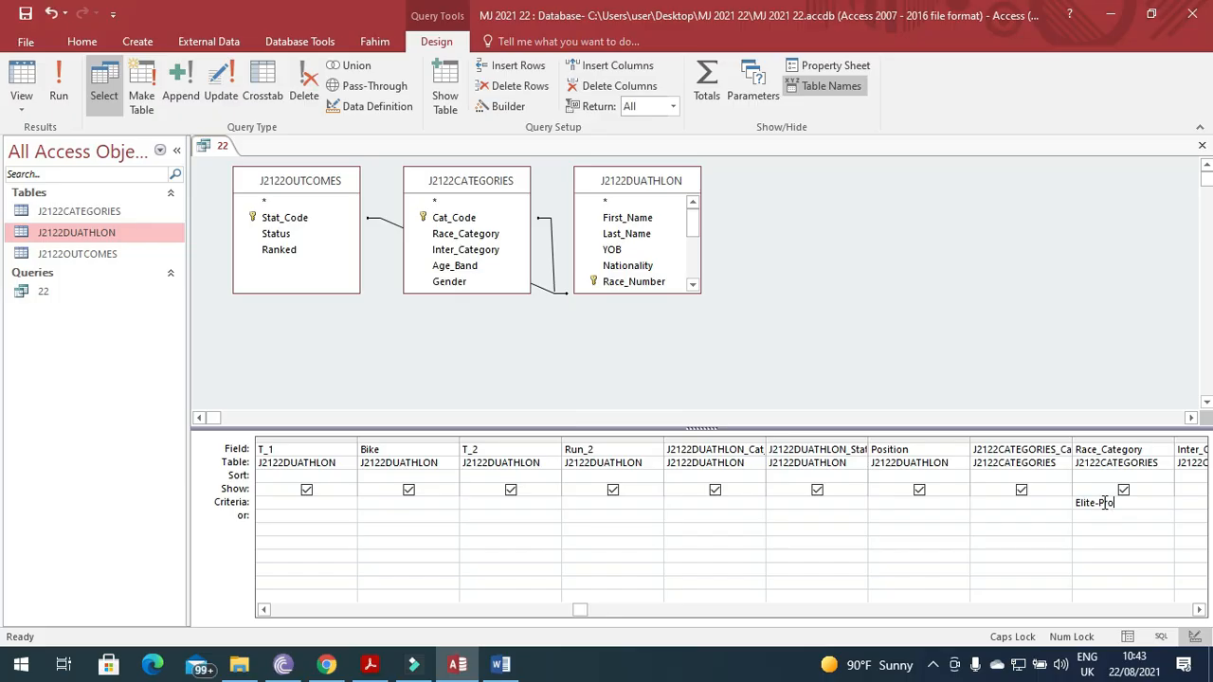
Check the remaining query columns against the question paper and confirm the Elite-Pro criterion.
{"action": "key", "text": "alt+Tab"}
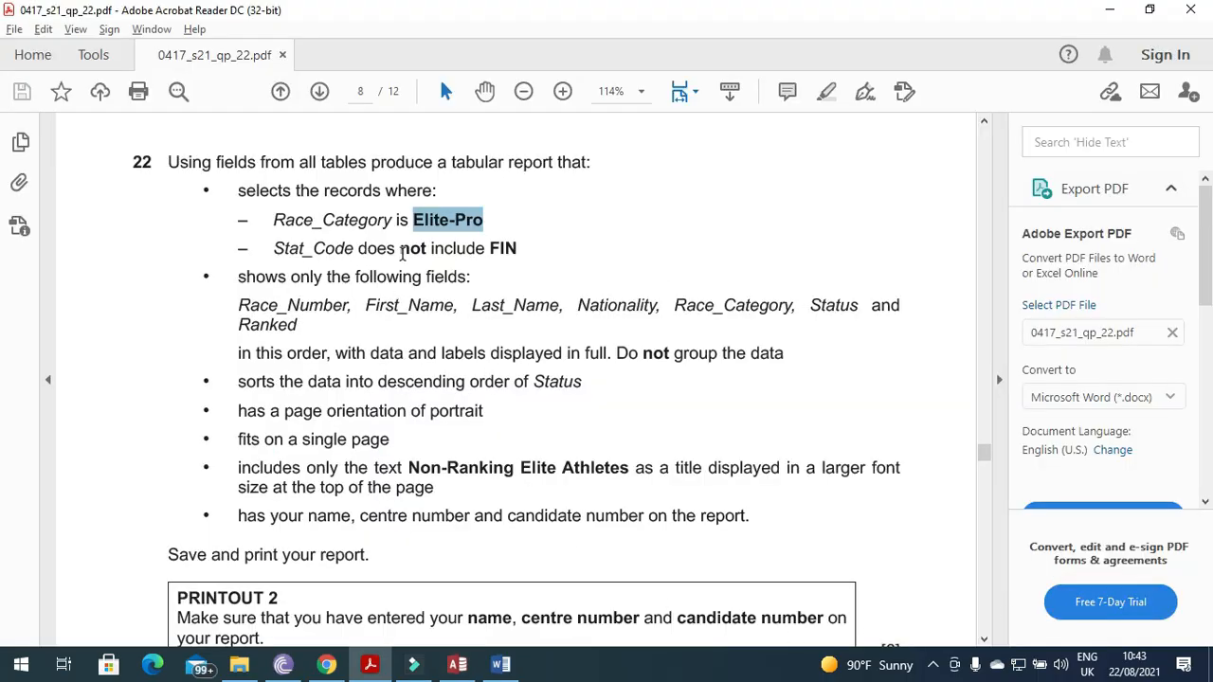
{"action": "key", "text": "alt+Tab"}
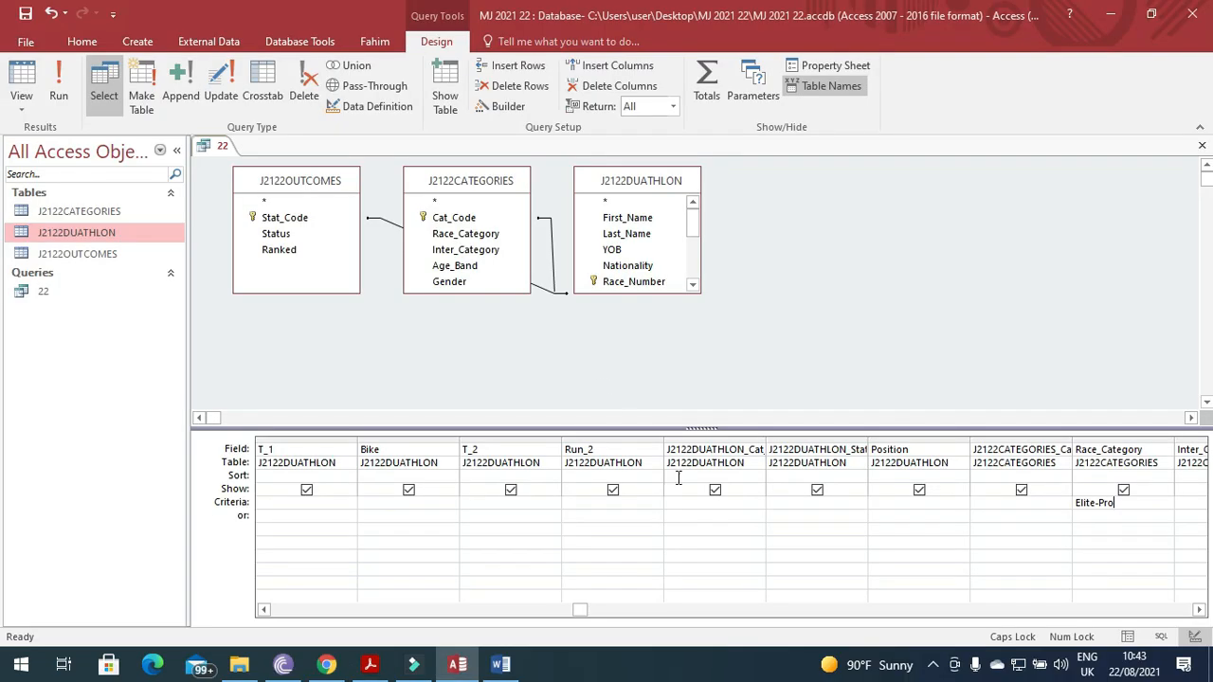
{"action": "left_click", "coordinate": [1199, 611]}
{"action": "left_click", "coordinate": [1199, 611]}
{"action": "left_click", "coordinate": [1199, 611]}
{"action": "left_click", "coordinate": [1199, 611]}
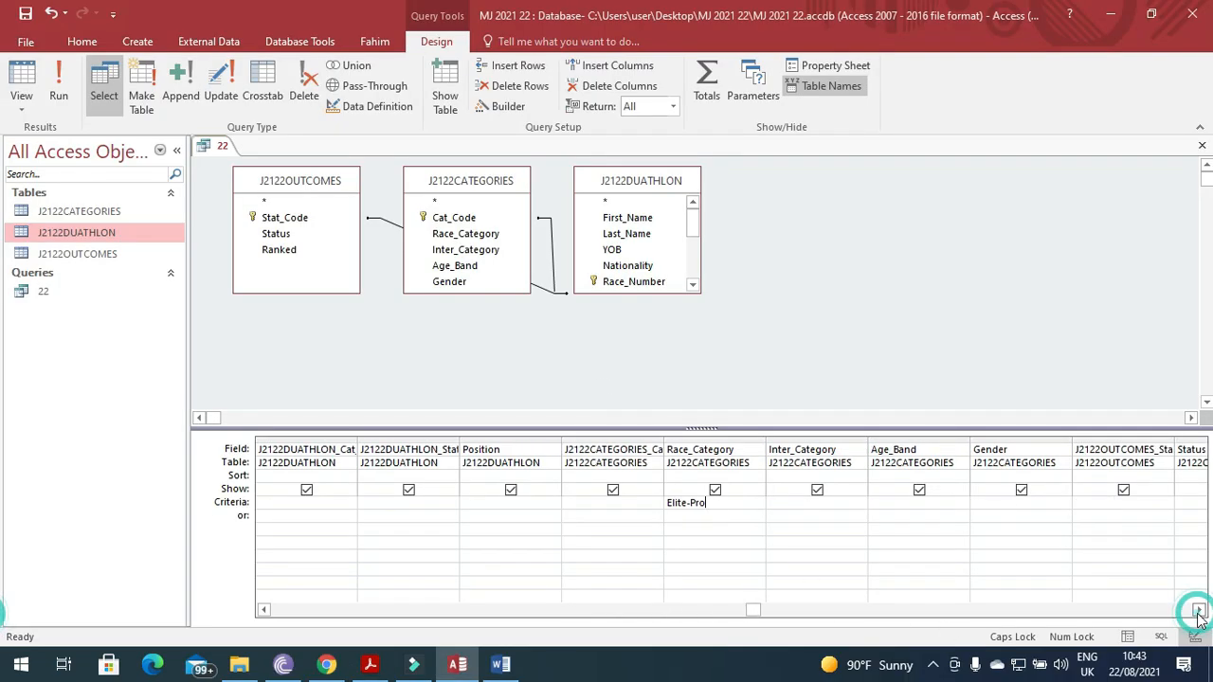
{"action": "left_click", "coordinate": [1199, 612]}
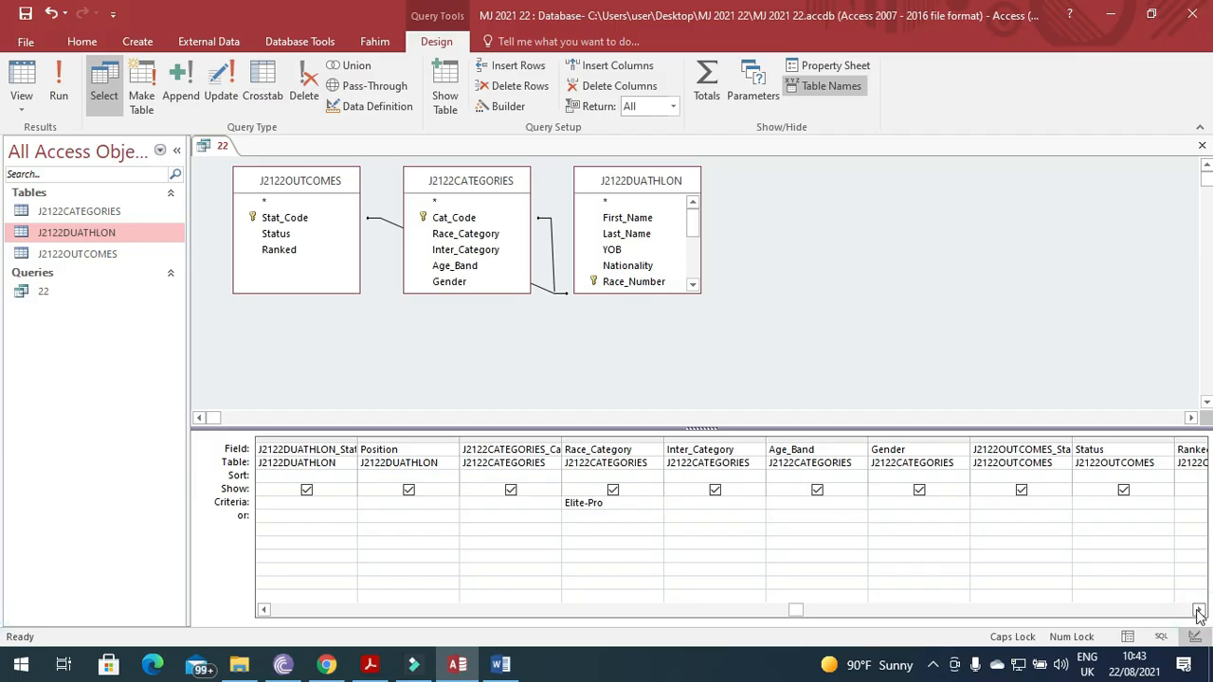
{"action": "left_click", "coordinate": [1199, 612]}
{"action": "left_click", "coordinate": [1198, 611]}
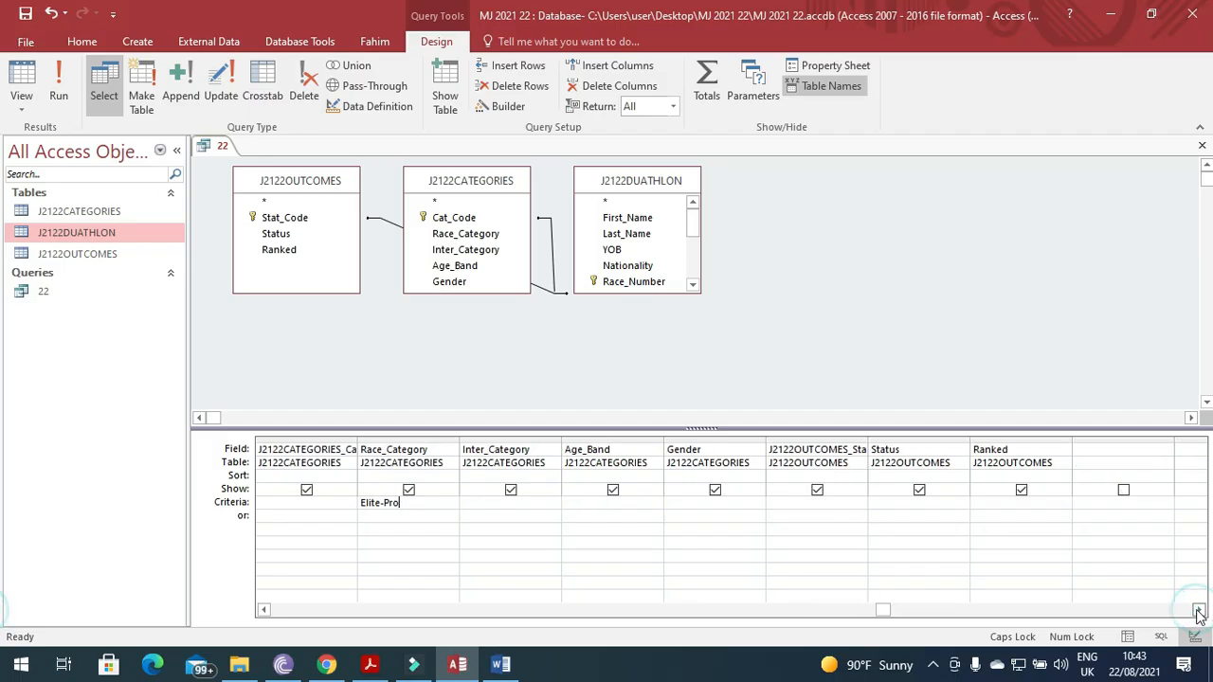
{"action": "left_click", "coordinate": [268, 612]}
{"action": "left_click", "coordinate": [268, 612]}
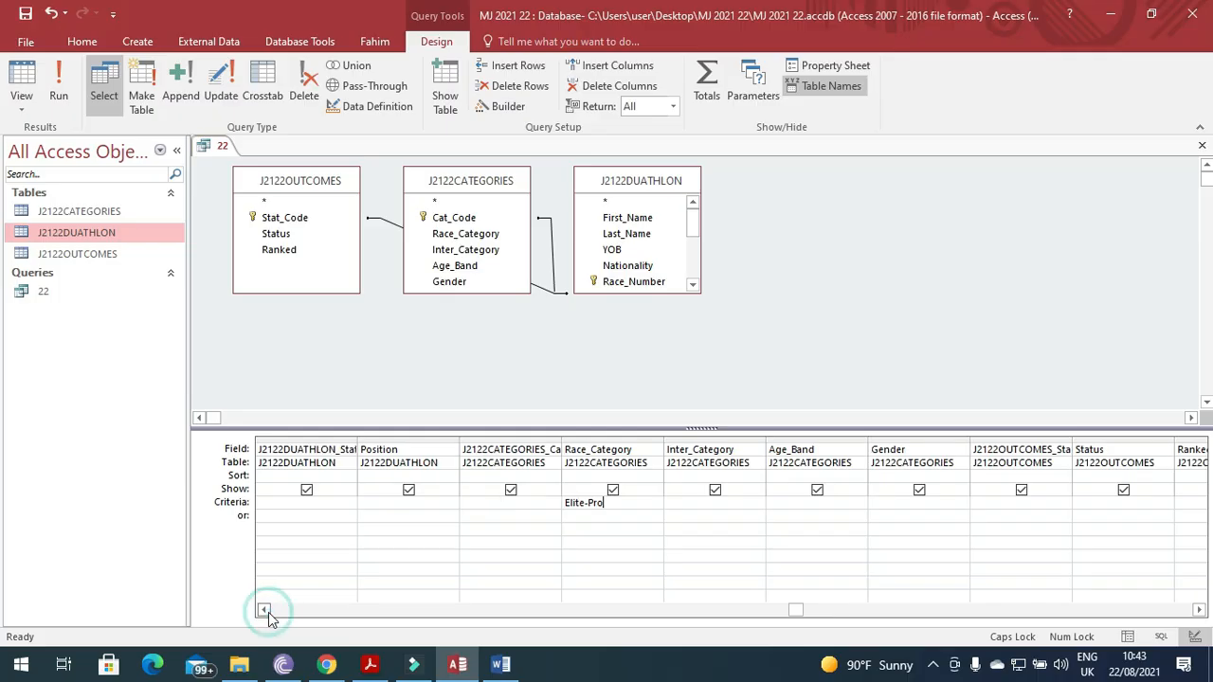
{"action": "left_click", "coordinate": [268, 612]}
{"action": "left_click", "coordinate": [264, 610]}
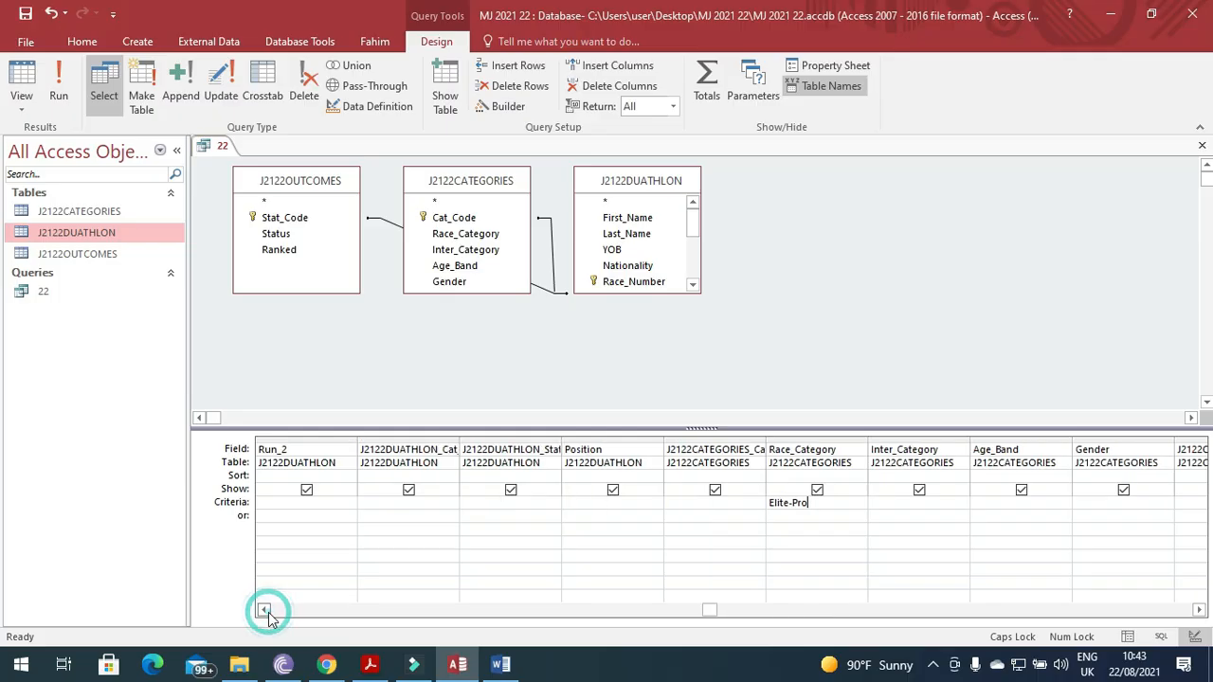
{"action": "left_click", "coordinate": [264, 610]}
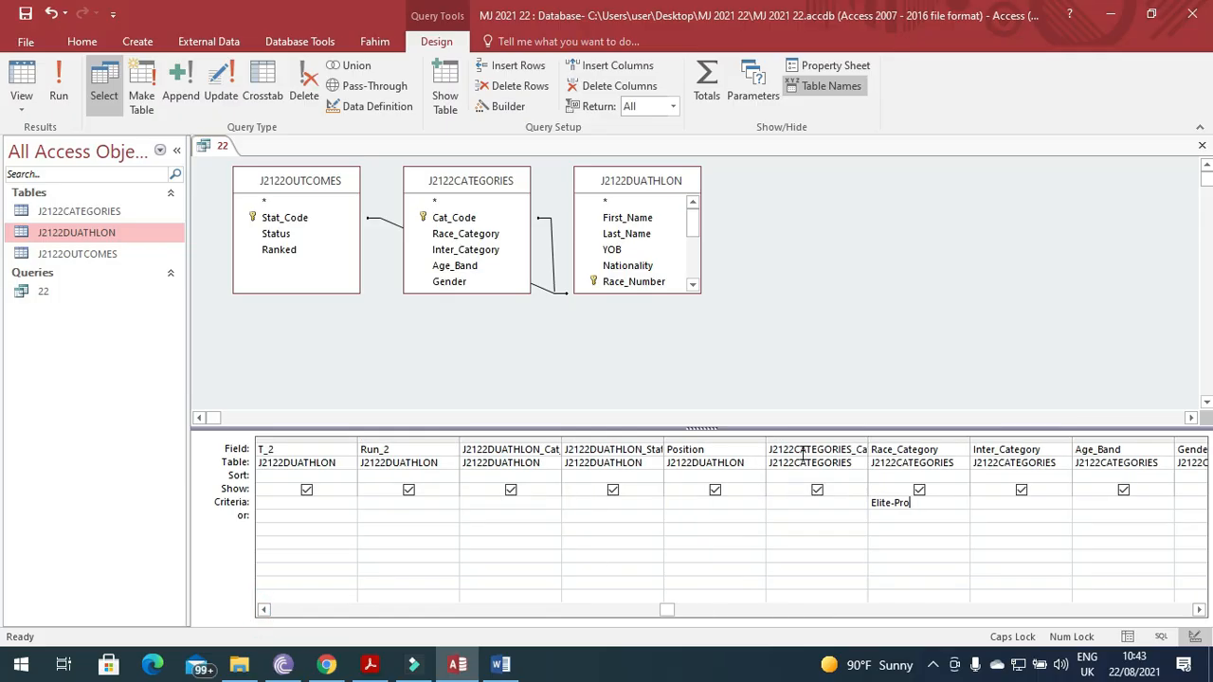
{"action": "left_click", "coordinate": [661, 448]}
Widen the Stat_Code and Cat_Code columns in query 22's design grid so their full names show.
{"action": "left_click", "coordinate": [663, 437]}
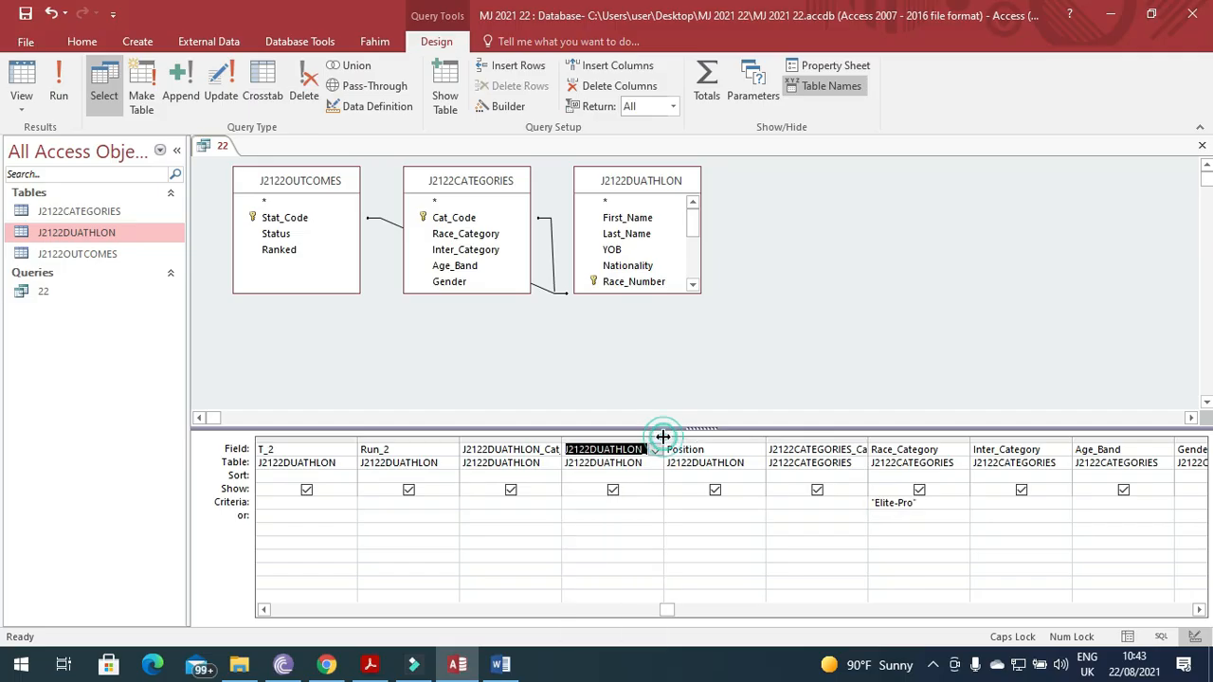
{"action": "double_click", "coordinate": [663, 437]}
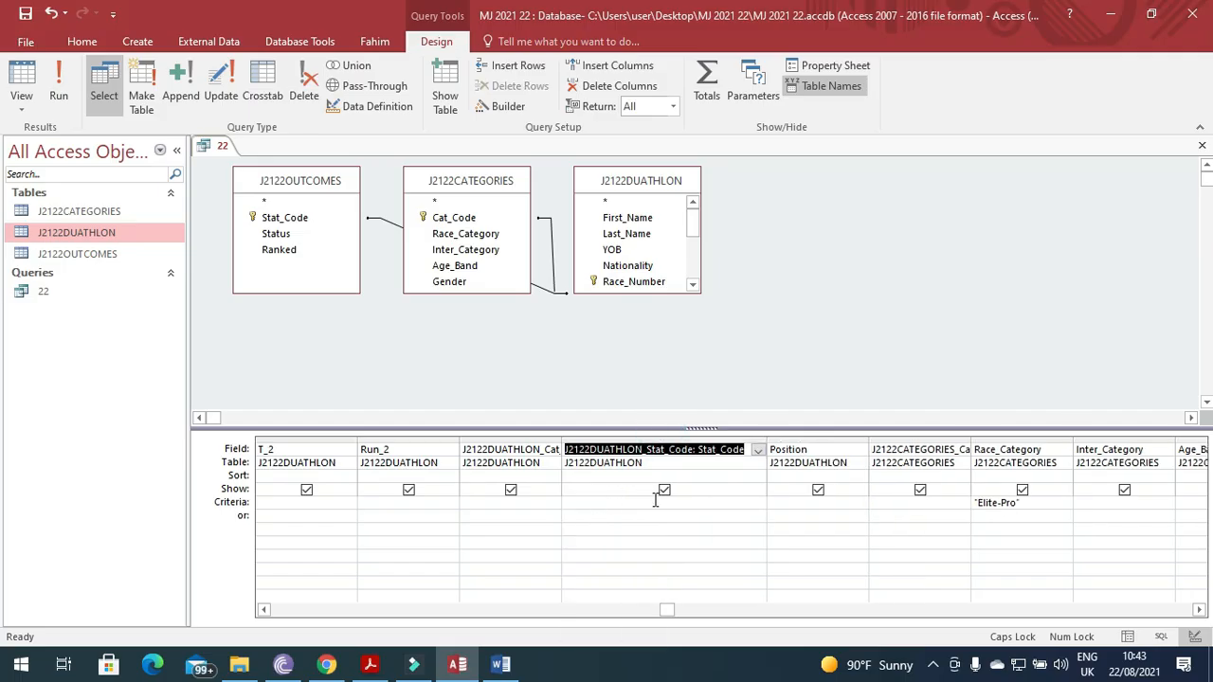
{"action": "double_click", "coordinate": [970, 440]}
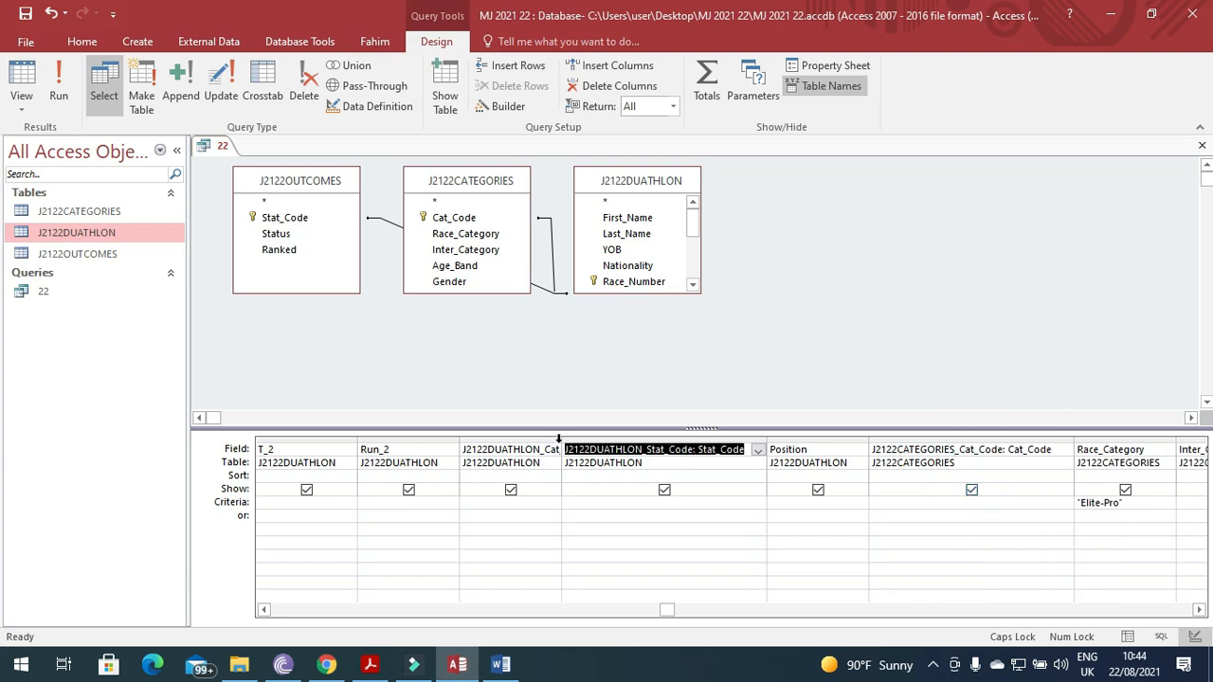
{"action": "left_click", "coordinate": [265, 610]}
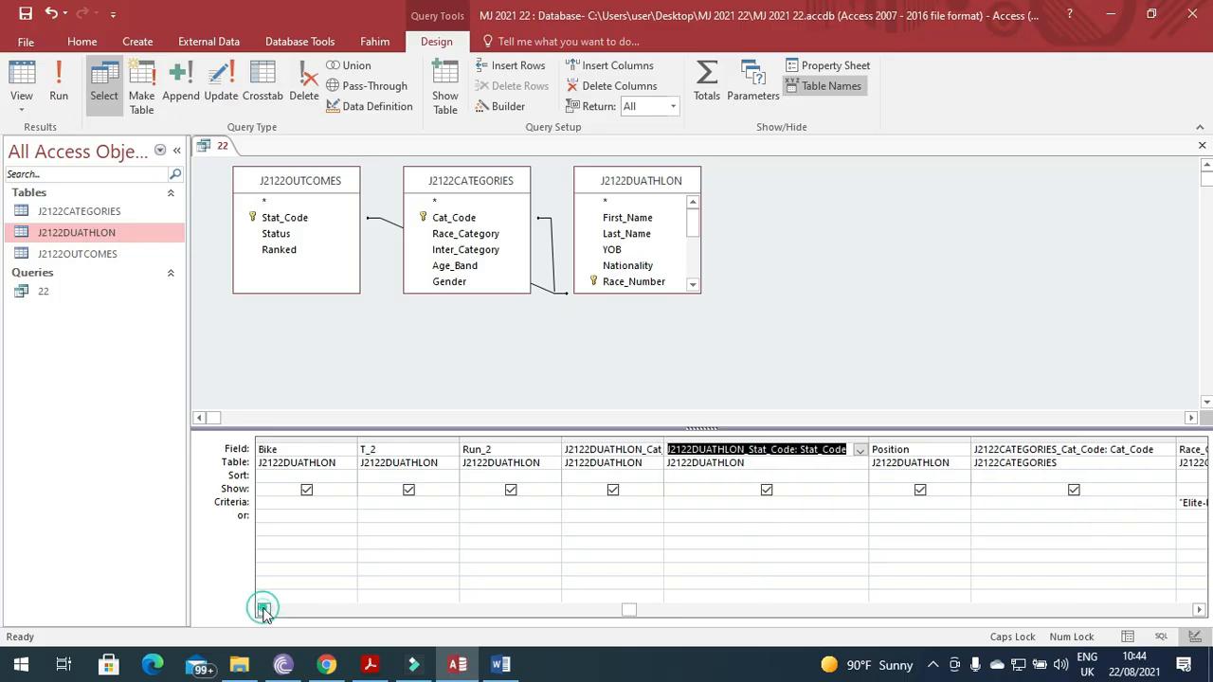
{"action": "left_click", "coordinate": [264, 611]}
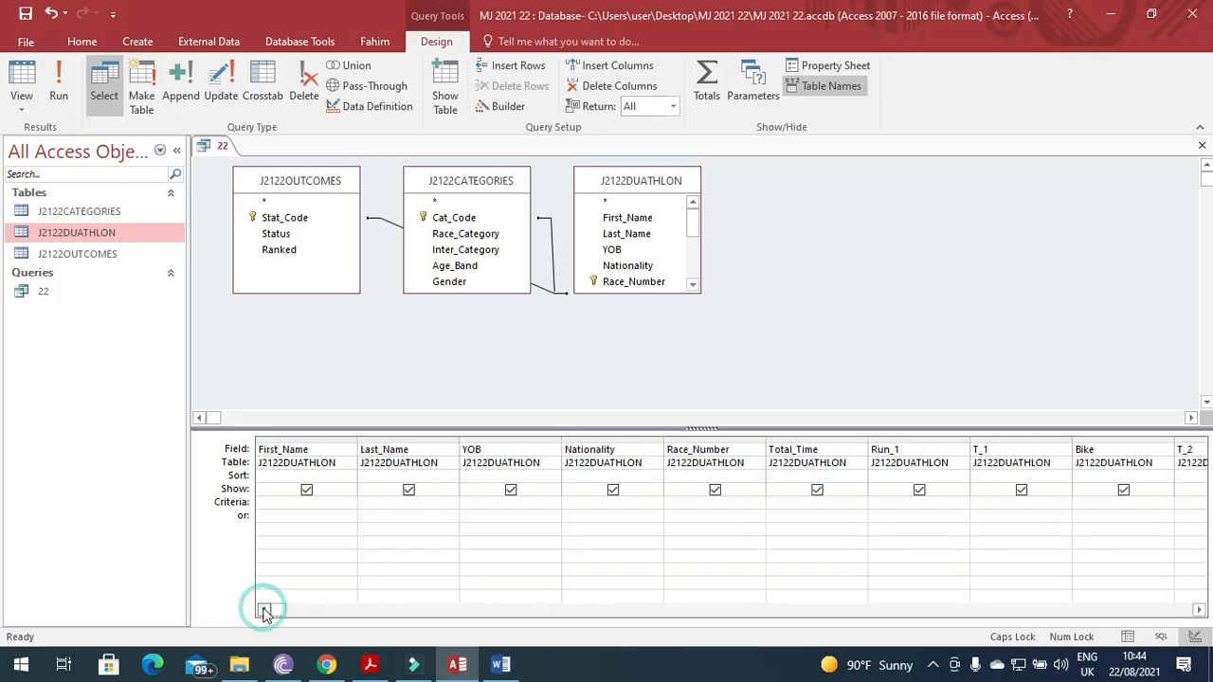
{"action": "left_click", "coordinate": [1200, 612]}
{"action": "left_click", "coordinate": [1201, 612]}
{"action": "left_click", "coordinate": [1201, 613]}
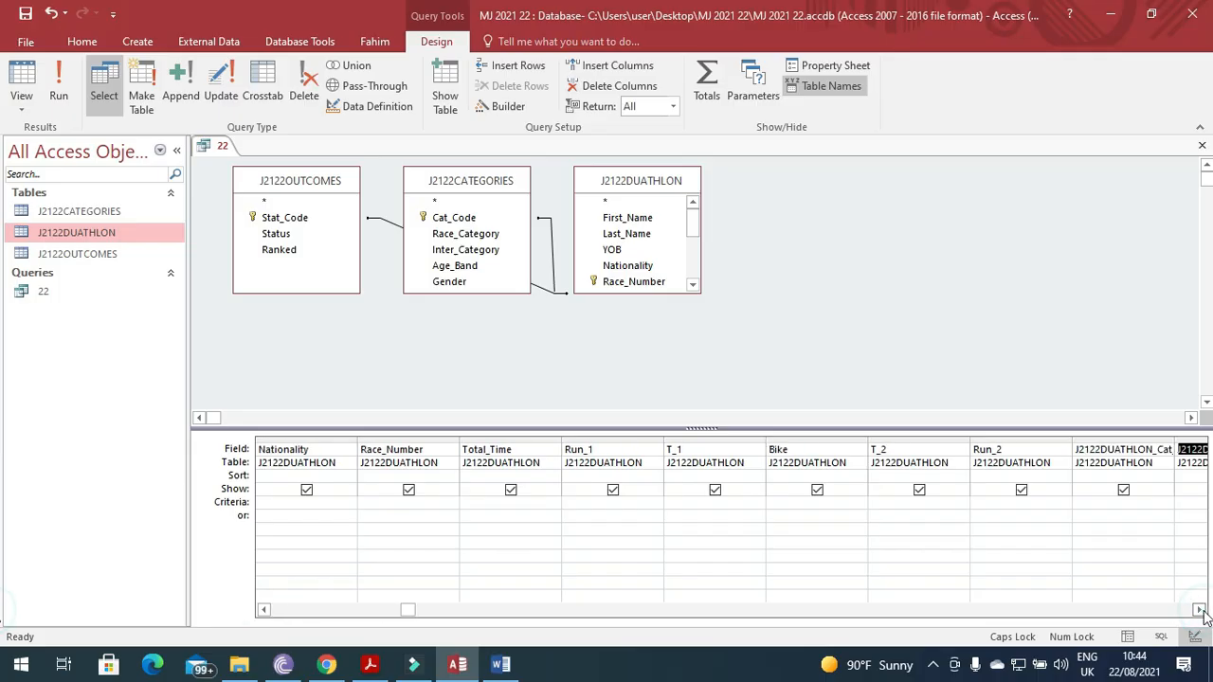
{"action": "left_click", "coordinate": [1201, 612]}
{"action": "left_click", "coordinate": [1201, 612]}
{"action": "left_click", "coordinate": [1201, 612]}
{"action": "left_click", "coordinate": [1200, 612]}
{"action": "left_click", "coordinate": [1201, 612]}
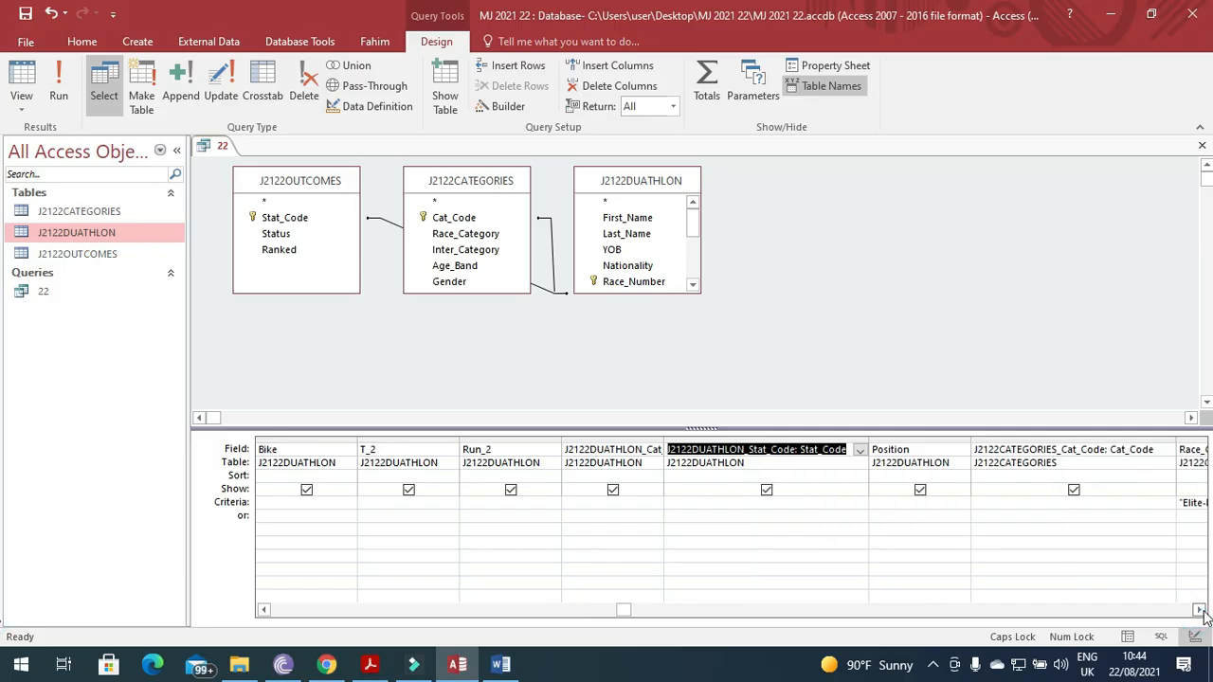
{"action": "left_click", "coordinate": [1201, 612]}
{"action": "left_click", "coordinate": [1200, 612]}
{"action": "left_click", "coordinate": [1201, 612]}
{"action": "left_click", "coordinate": [1201, 612]}
{"action": "left_click", "coordinate": [1201, 612]}
{"action": "left_click", "coordinate": [1200, 610]}
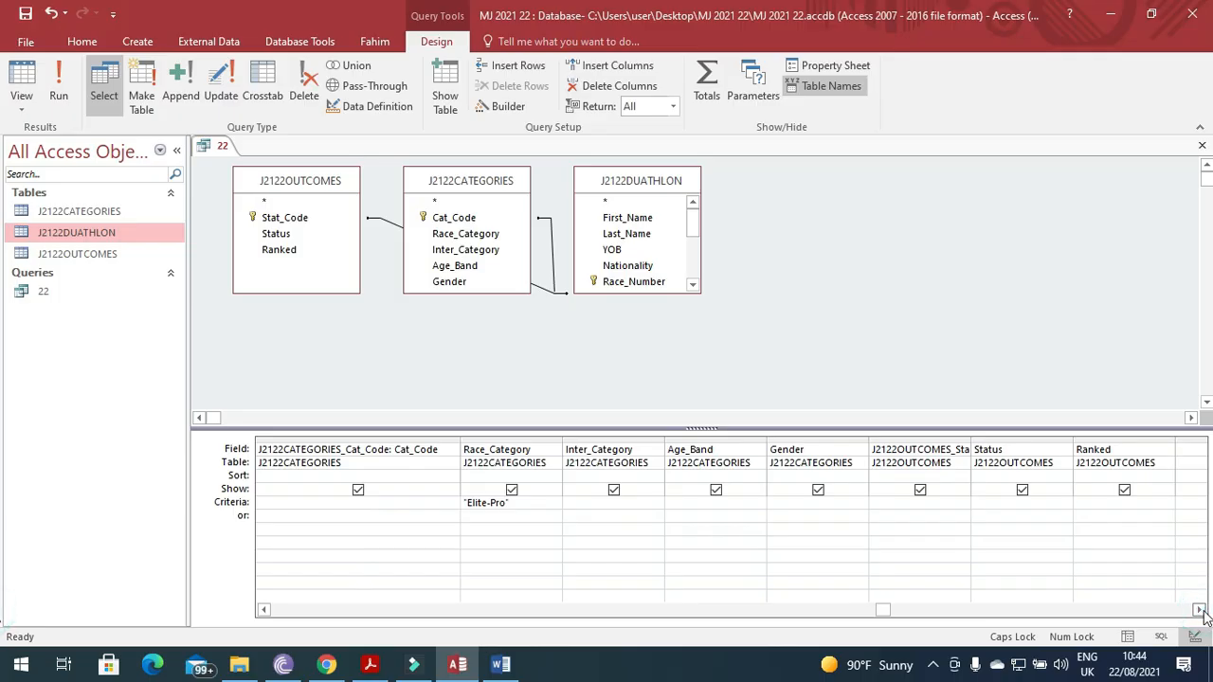
{"action": "double_click", "coordinate": [972, 440]}
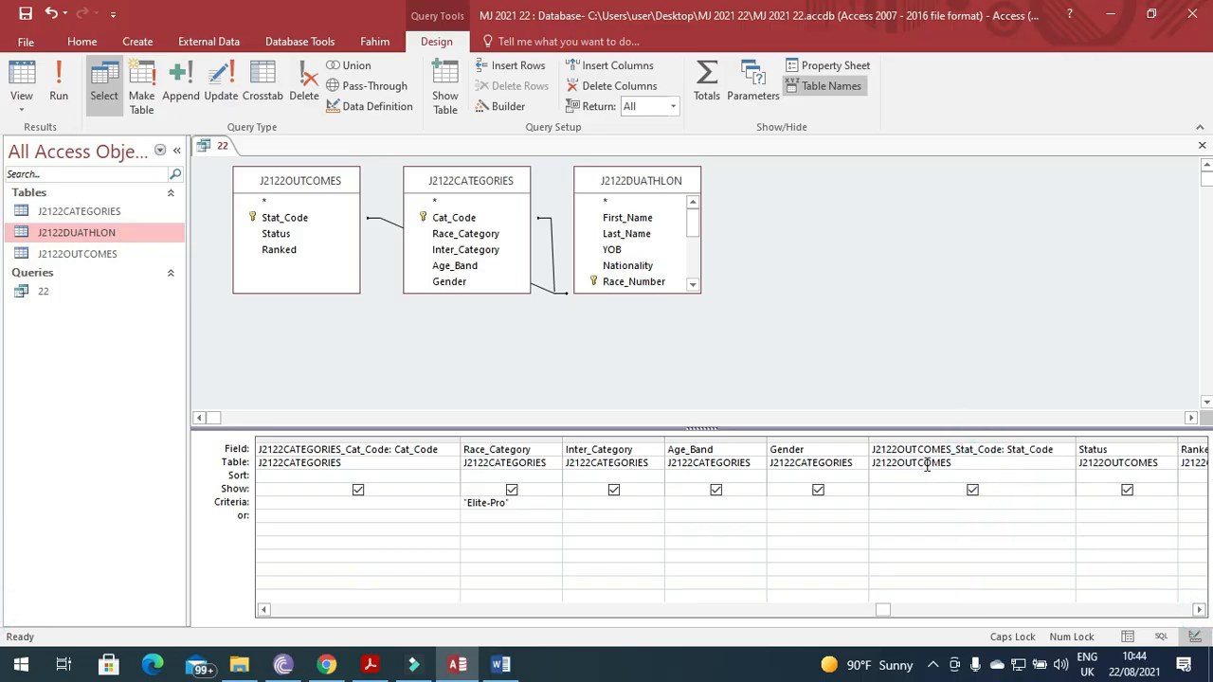
Enter the criterion Not FIN in the J2122OUTCOMES_Stat_Code Criteria cell.
{"action": "left_click", "coordinate": [920, 508]}
{"action": "key", "text": "alt+Tab"}
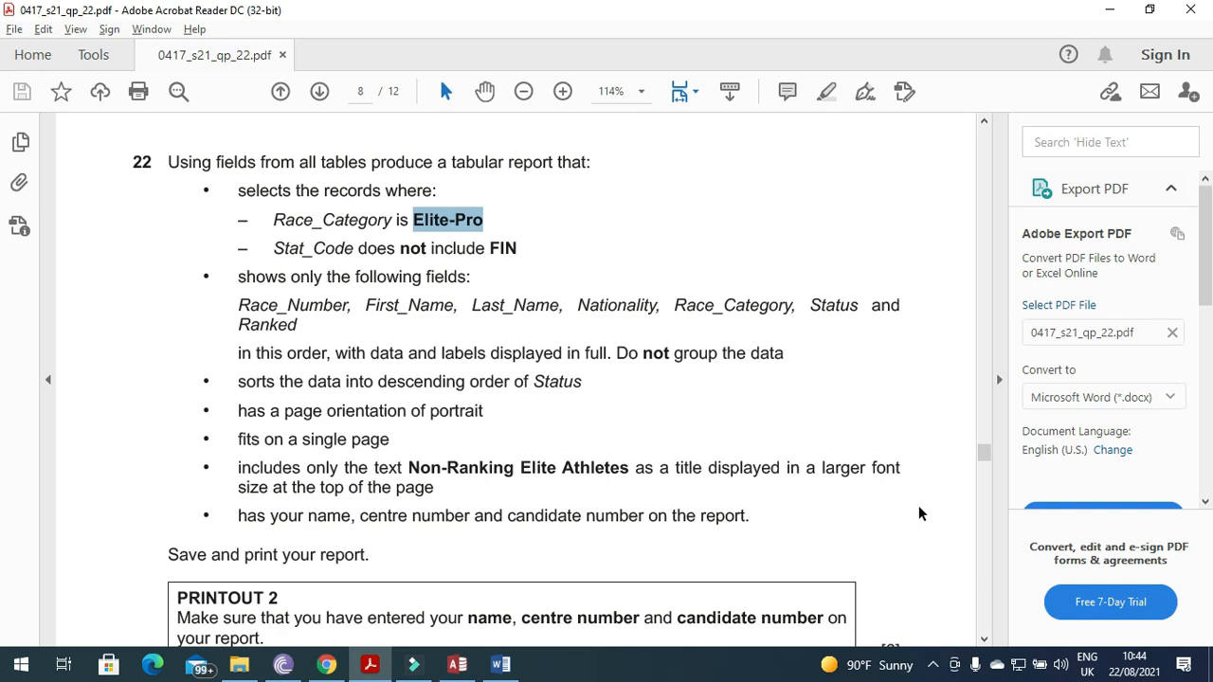
{"action": "key", "text": "alt+Tab"}
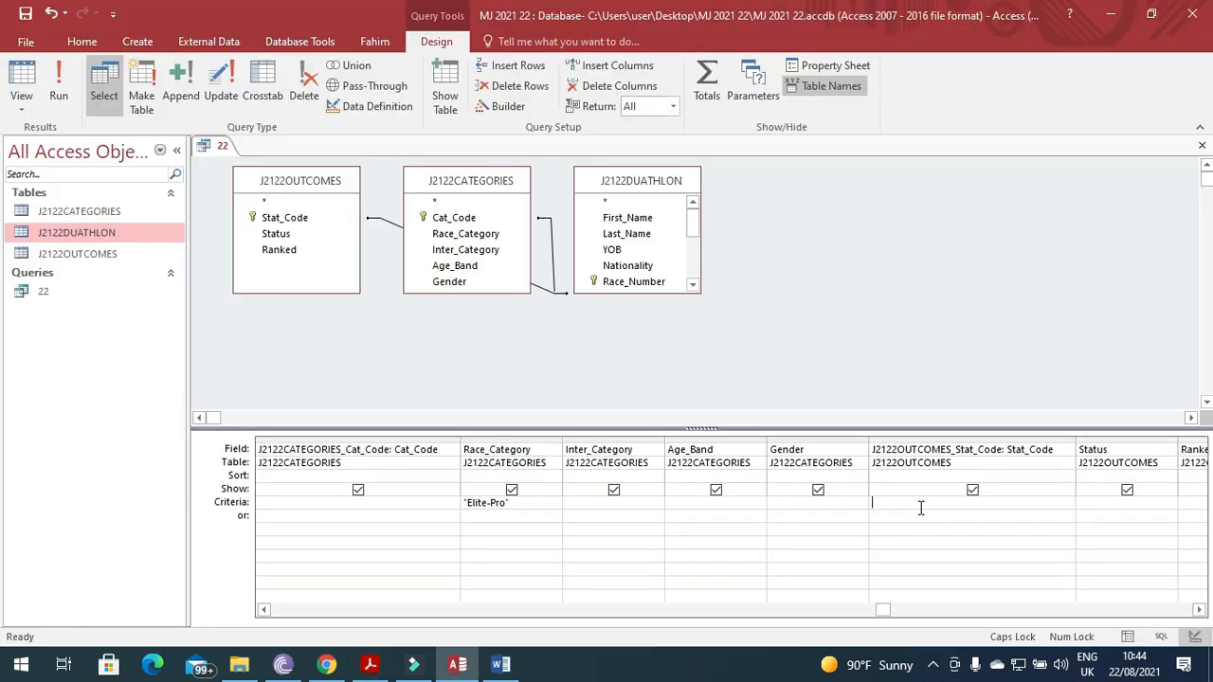
{"action": "type", "text": "N"}
{"action": "key", "text": "Caps_Lock"}
{"action": "type", "text": "ot"}
{"action": "key", "text": "alt+Tab"}
{"action": "key", "text": "alt+Tab"}
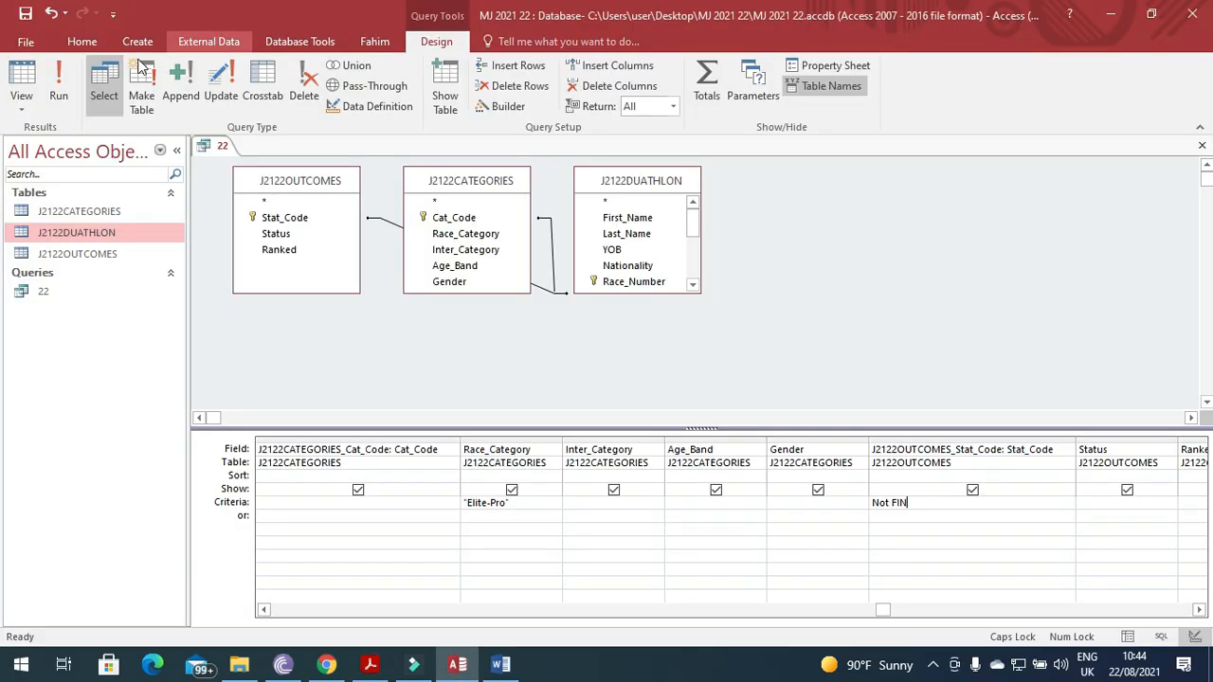
Run query 22 and check its 28 Elite-Pro results for any Stat_Code FIN.
{"action": "left_click", "coordinate": [21, 78]}
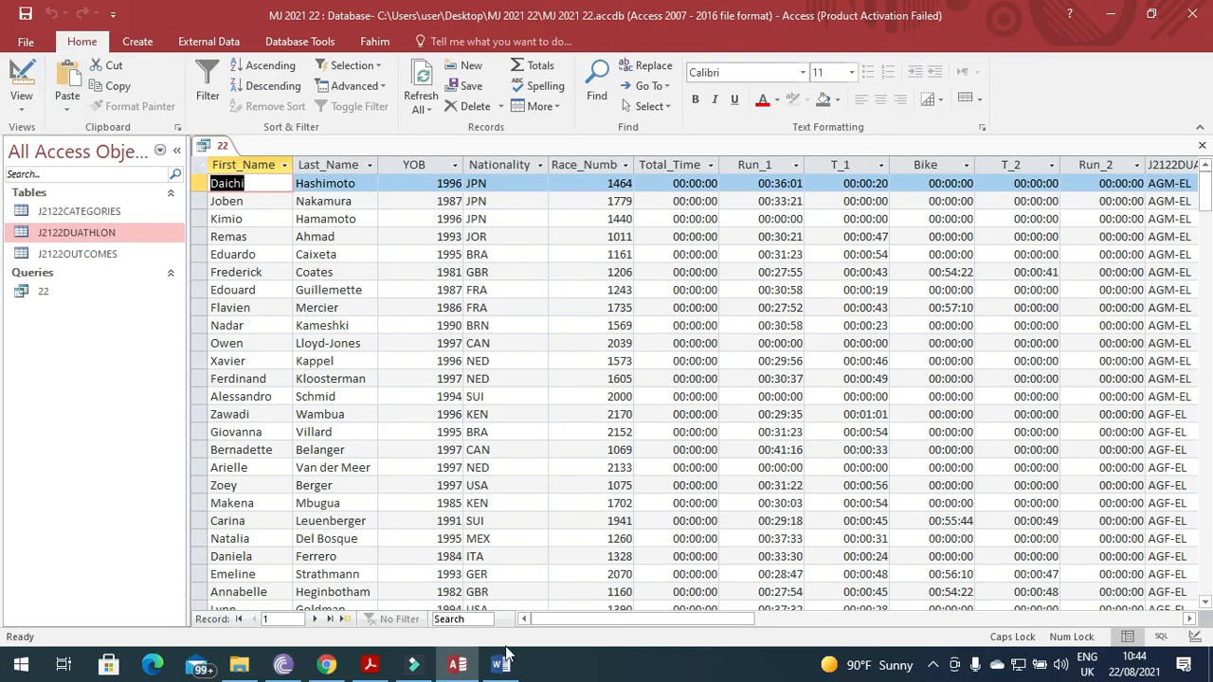
{"action": "left_click_drag", "start_coordinate": [626, 617], "coordinate": [856, 636]}
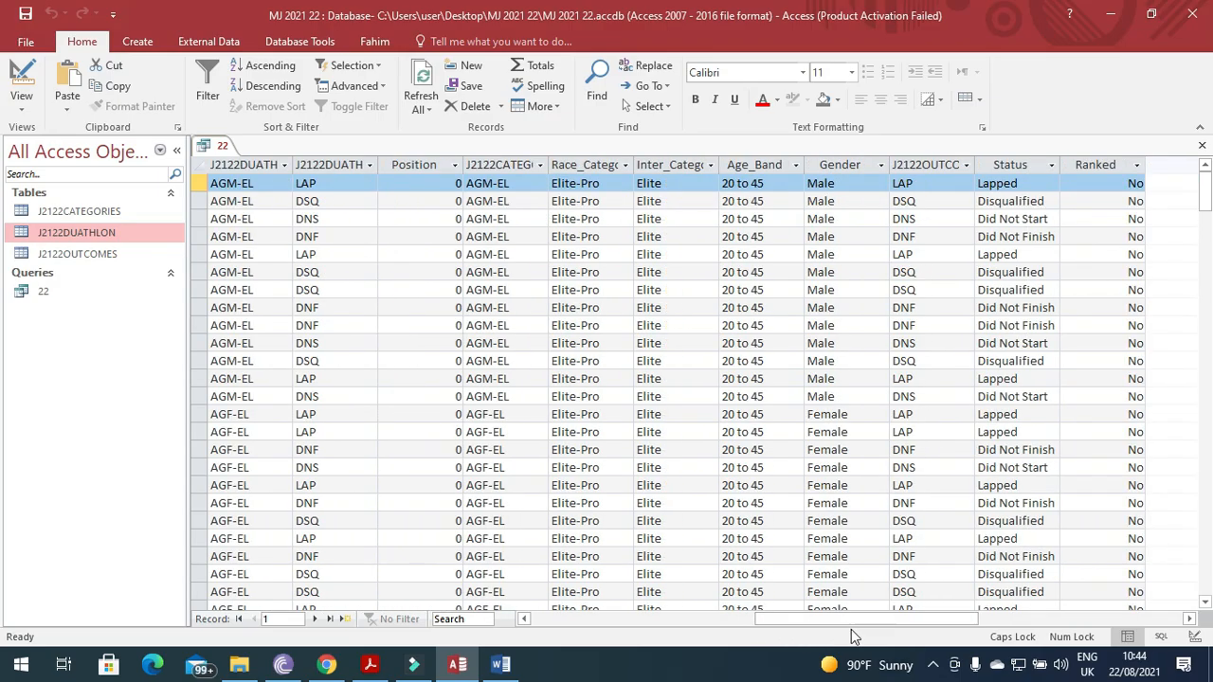
{"action": "double_click", "coordinate": [974, 164]}
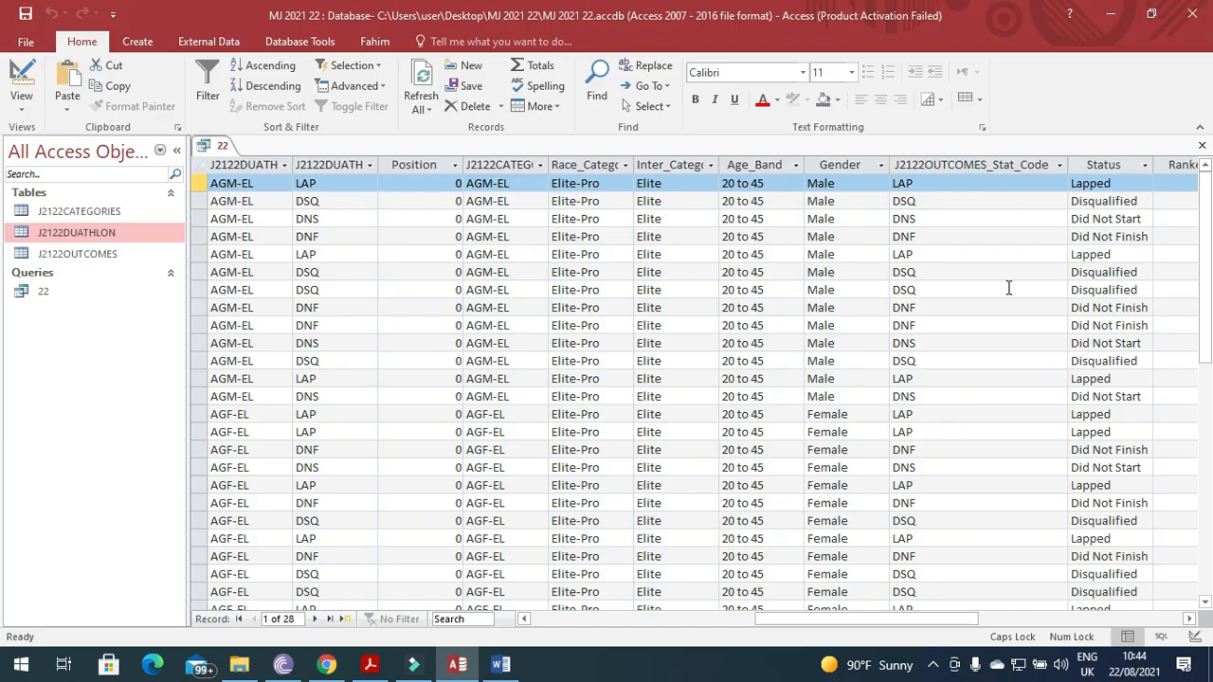
{"action": "scroll", "coordinate": [1005, 434], "scroll_direction": "down", "scroll_amount": 5}
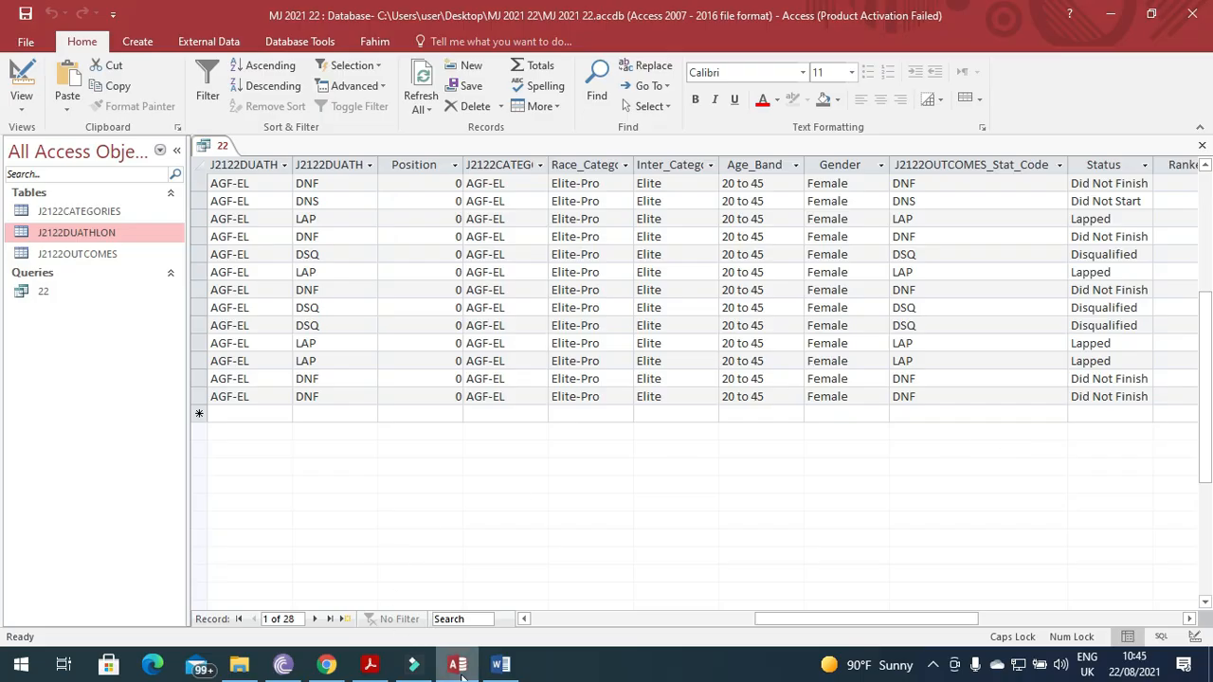
{"action": "mouse_move", "coordinate": [462, 671]}
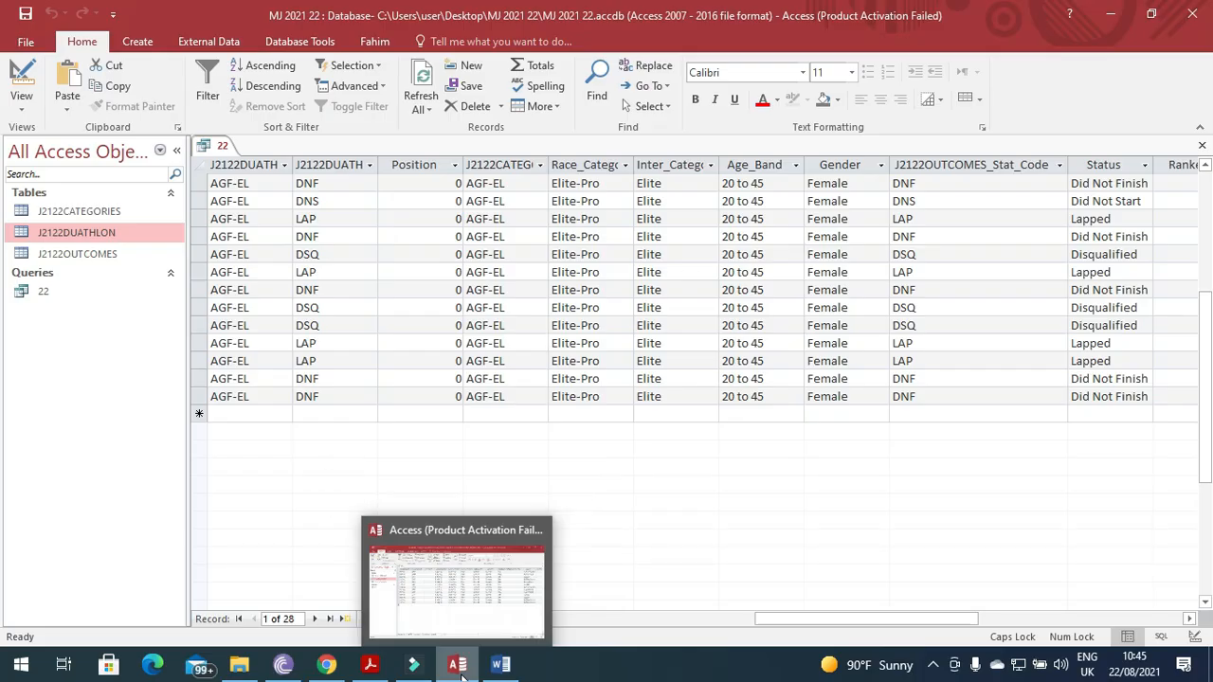
{"action": "left_click", "coordinate": [384, 669]}
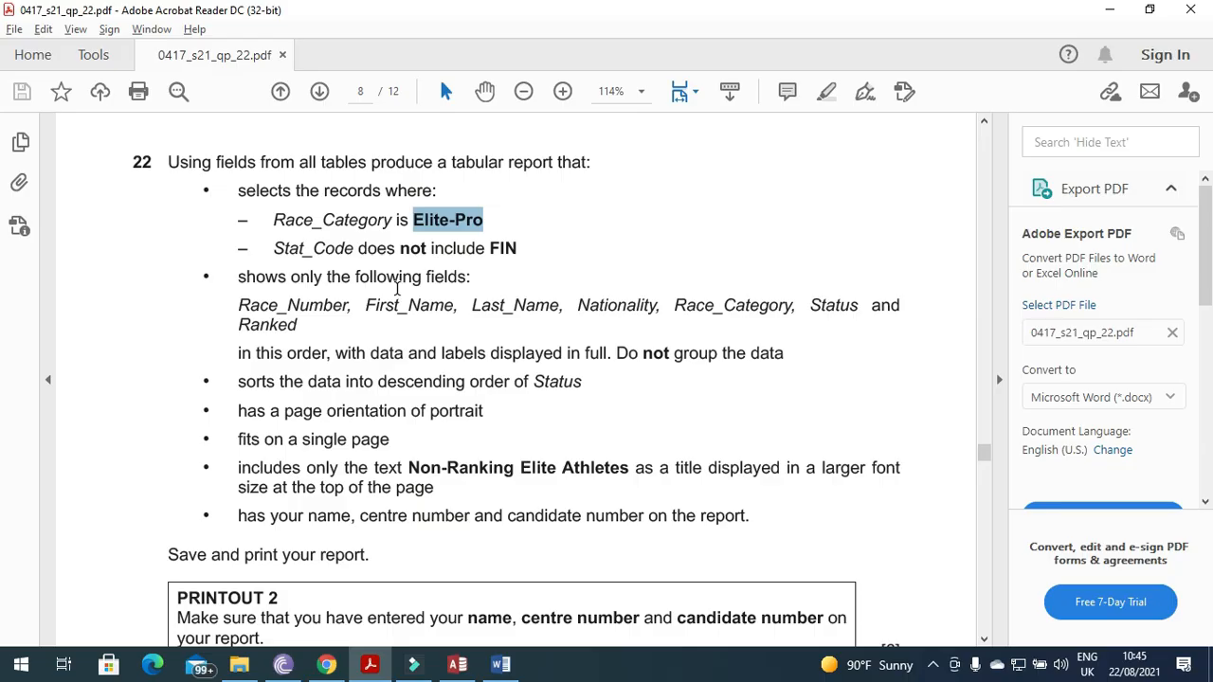
{"action": "left_click", "coordinate": [457, 664]}
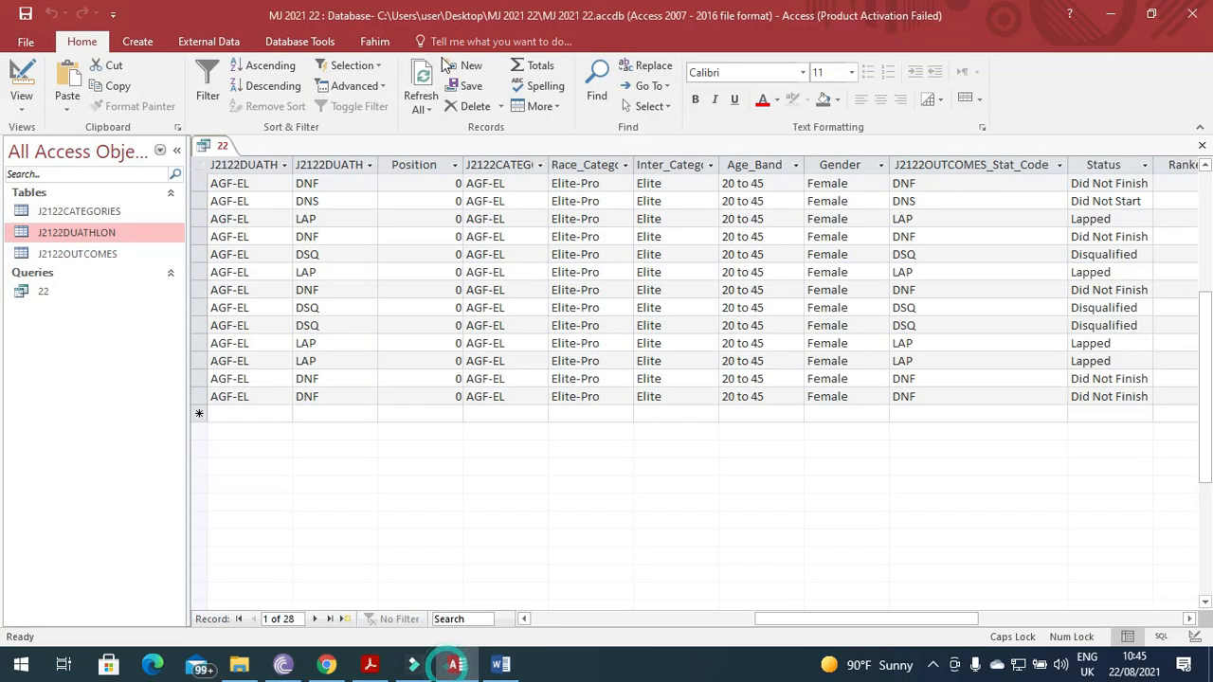
Close the results and reopen query 22 in Design View.
{"action": "left_click", "coordinate": [1202, 145]}
{"action": "left_click", "coordinate": [28, 292]}
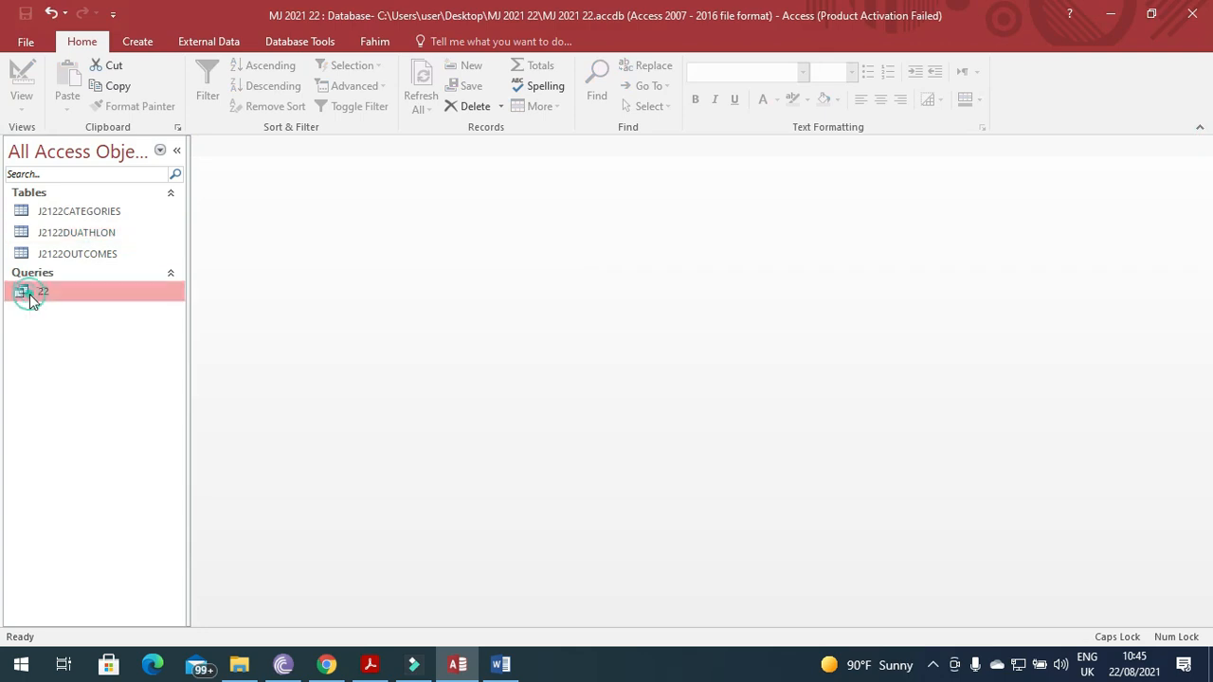
{"action": "right_click", "coordinate": [29, 294]}
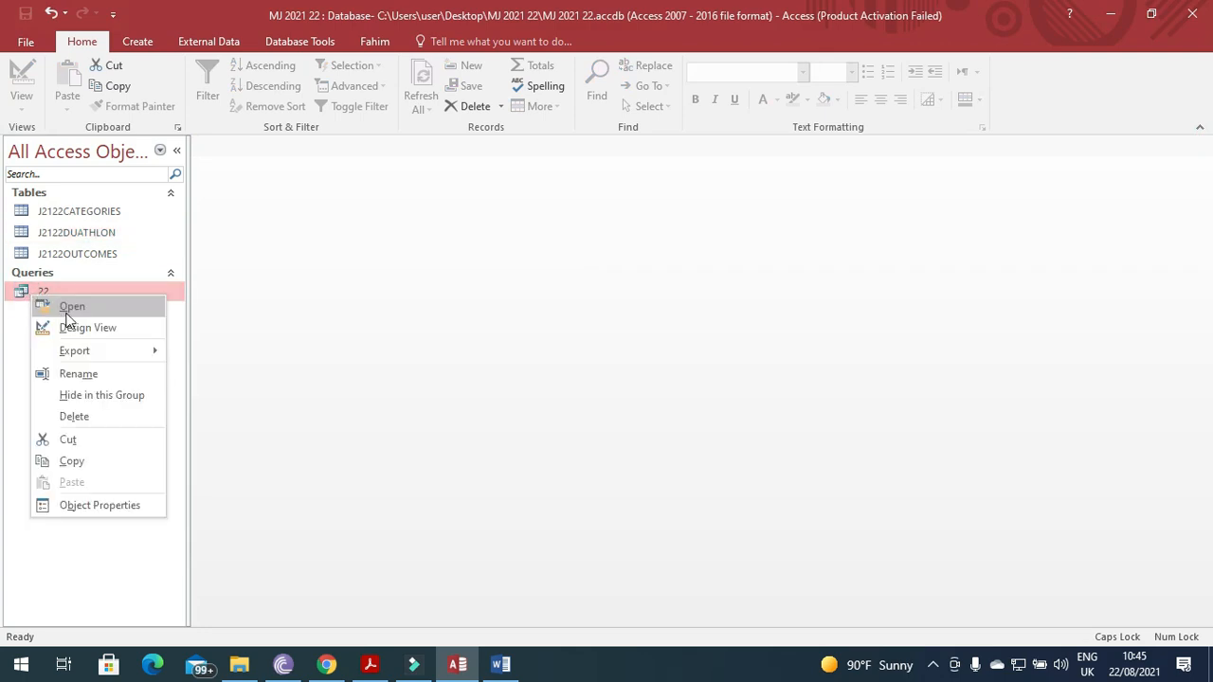
{"action": "left_click", "coordinate": [86, 326]}
{"action": "left_click", "coordinate": [371, 664]}
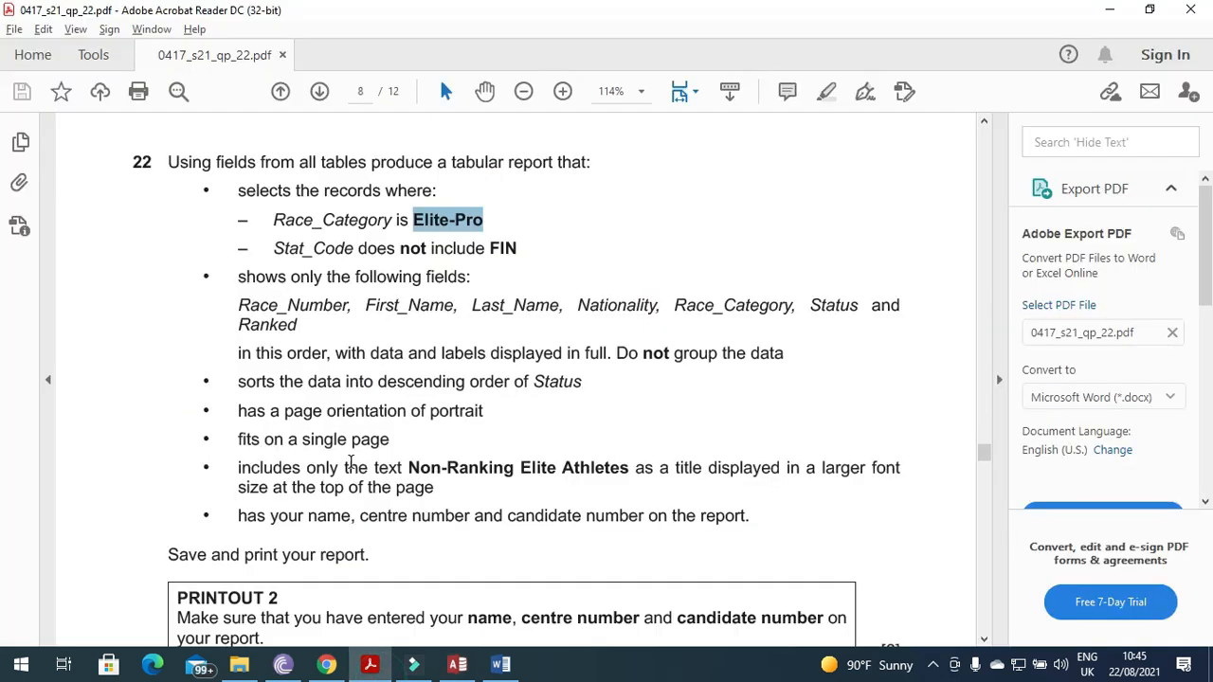
{"action": "left_click_drag", "start_coordinate": [242, 384], "coordinate": [559, 382]}
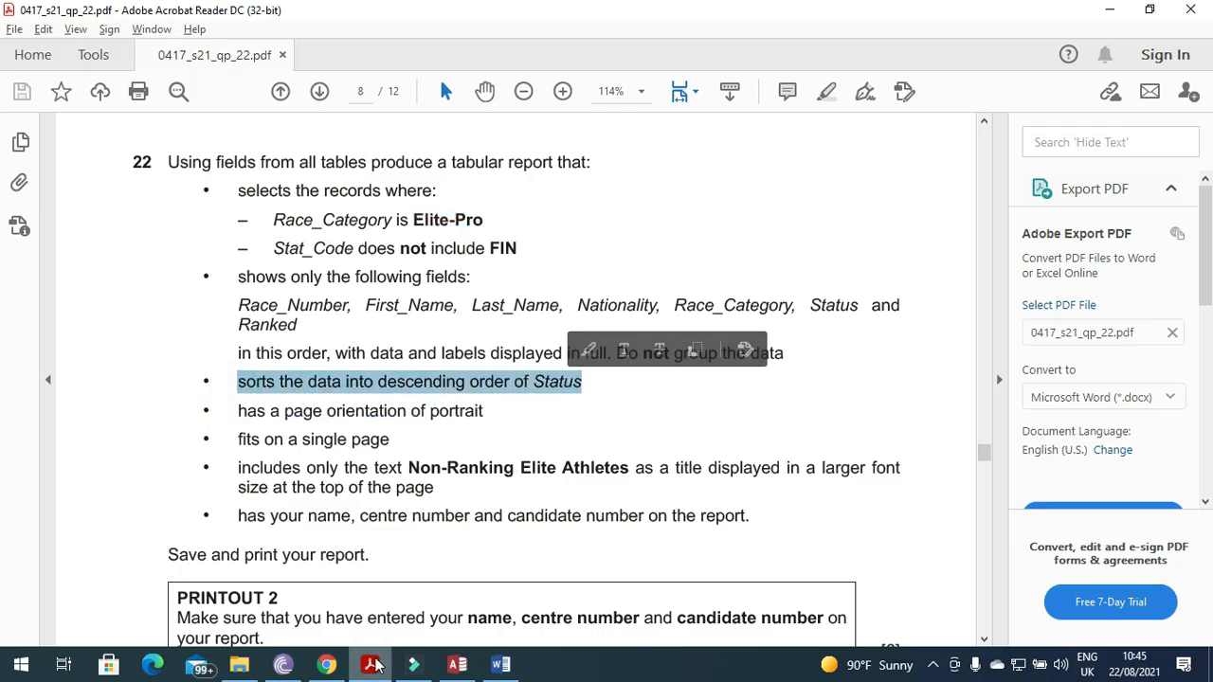
{"action": "left_click", "coordinate": [370, 664]}
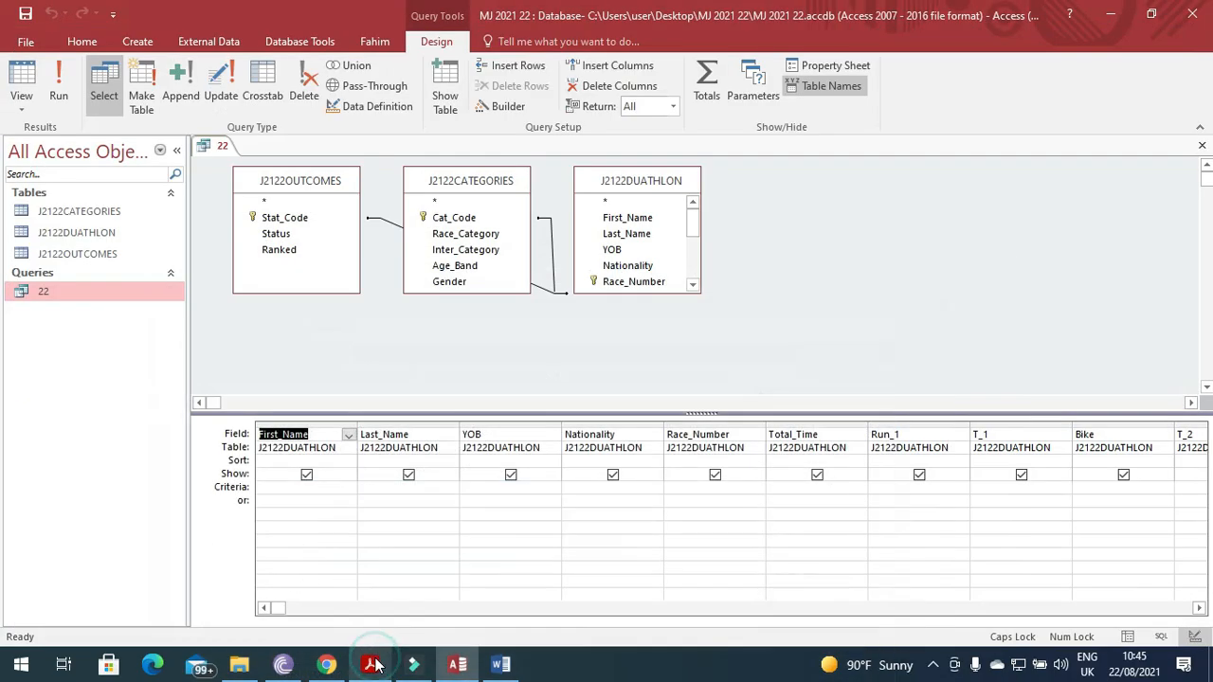
Set the Status column's Sort row to Ascending.
{"action": "left_click", "coordinate": [1199, 607]}
{"action": "left_click", "coordinate": [1199, 608]}
{"action": "left_click", "coordinate": [1198, 608]}
{"action": "left_click", "coordinate": [1199, 608]}
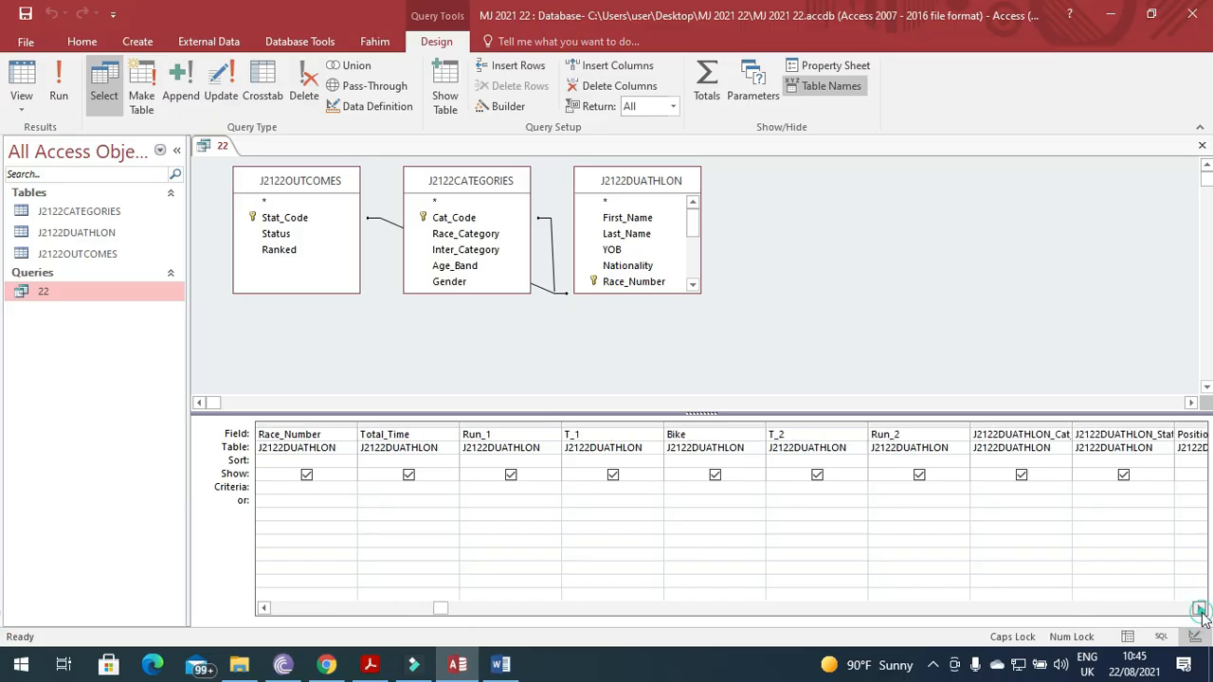
{"action": "left_click", "coordinate": [1199, 608]}
{"action": "left_click", "coordinate": [1199, 608]}
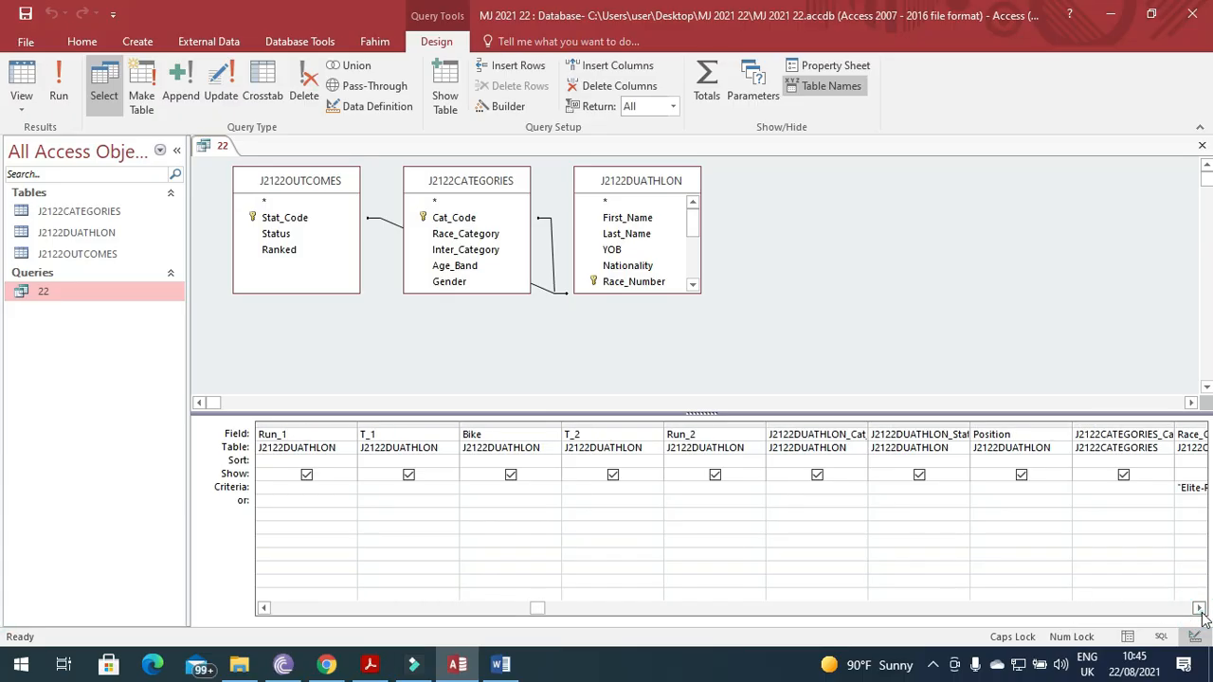
{"action": "left_click", "coordinate": [1199, 607]}
{"action": "left_click", "coordinate": [1199, 608]}
{"action": "left_click", "coordinate": [1199, 608]}
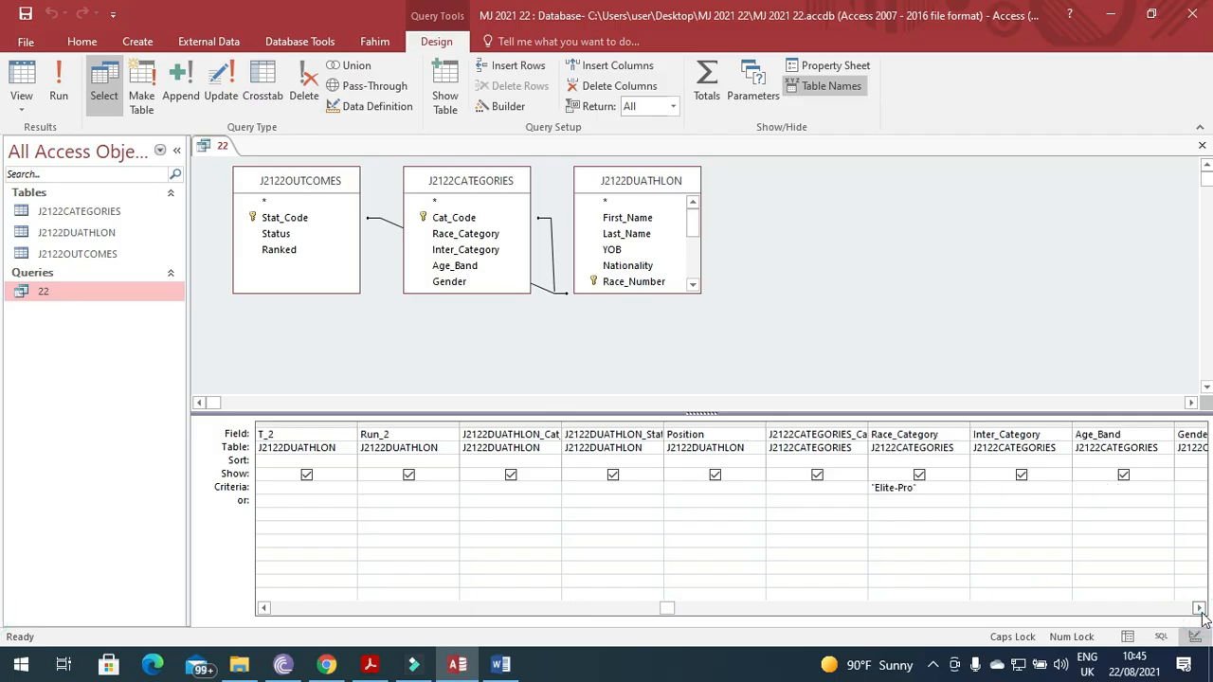
{"action": "left_click", "coordinate": [1199, 607]}
{"action": "left_click", "coordinate": [1199, 608]}
{"action": "left_click", "coordinate": [1199, 607]}
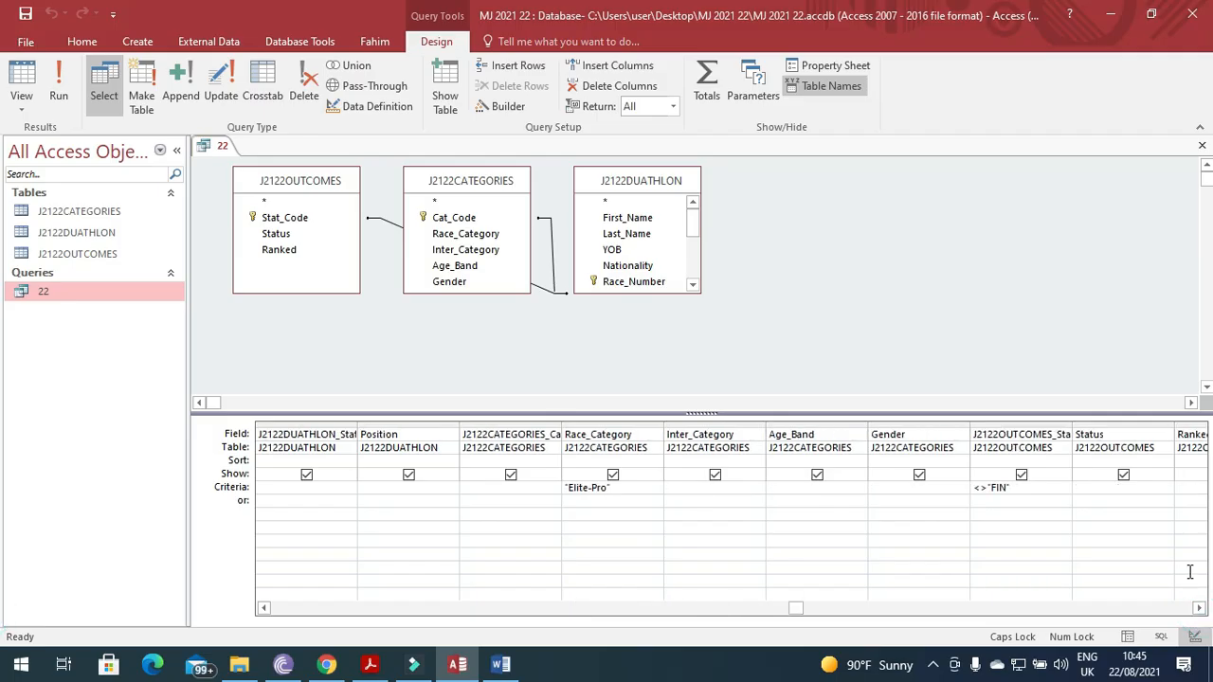
{"action": "left_click", "coordinate": [1145, 460]}
{"action": "left_click", "coordinate": [1165, 461]}
{"action": "left_click", "coordinate": [1144, 476]}
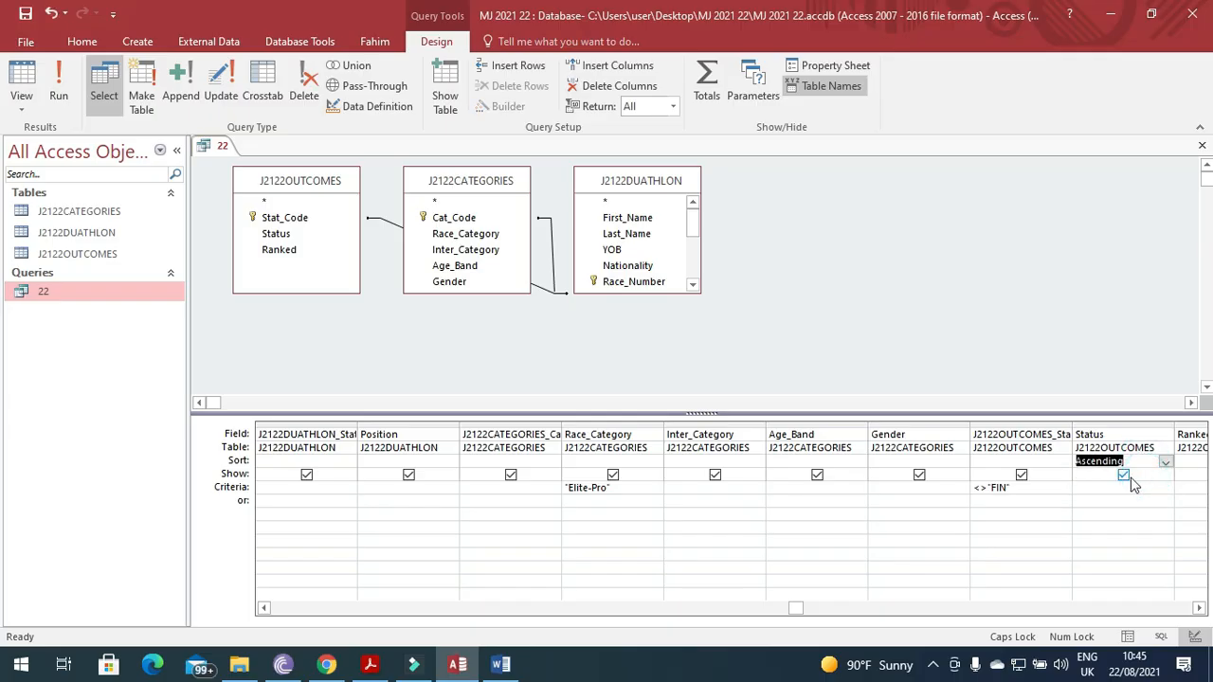
Save query 22 and close its design view.
{"action": "left_click", "coordinate": [377, 671]}
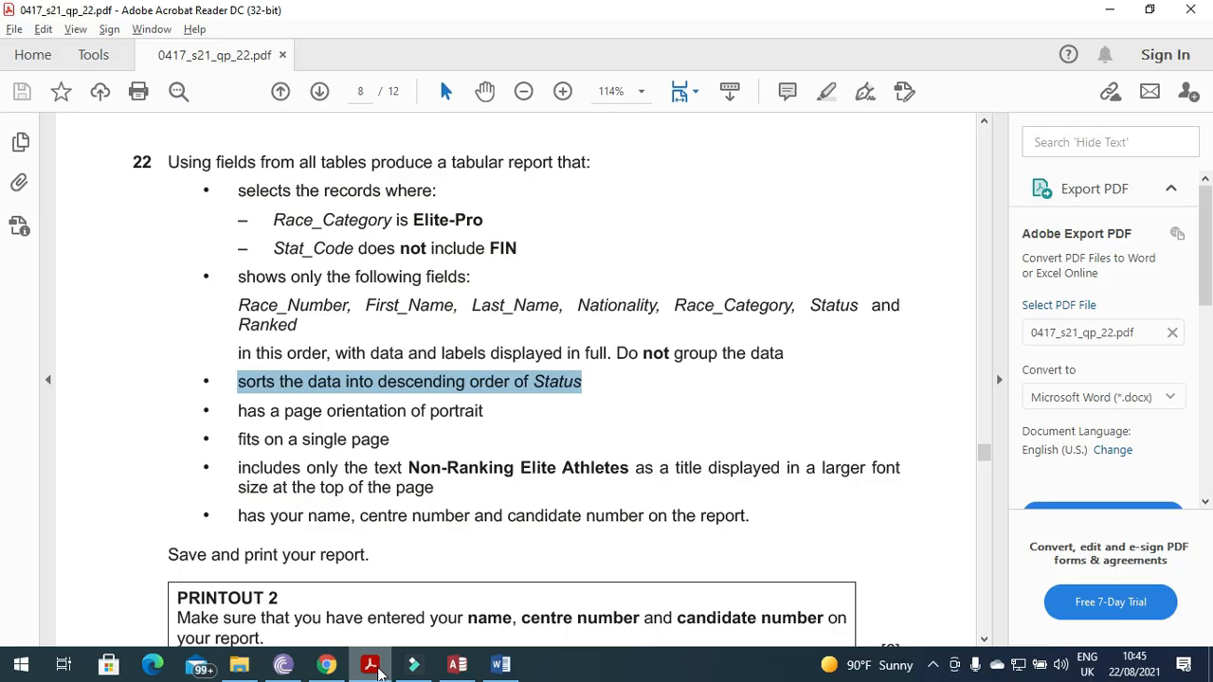
{"action": "left_click", "coordinate": [377, 671]}
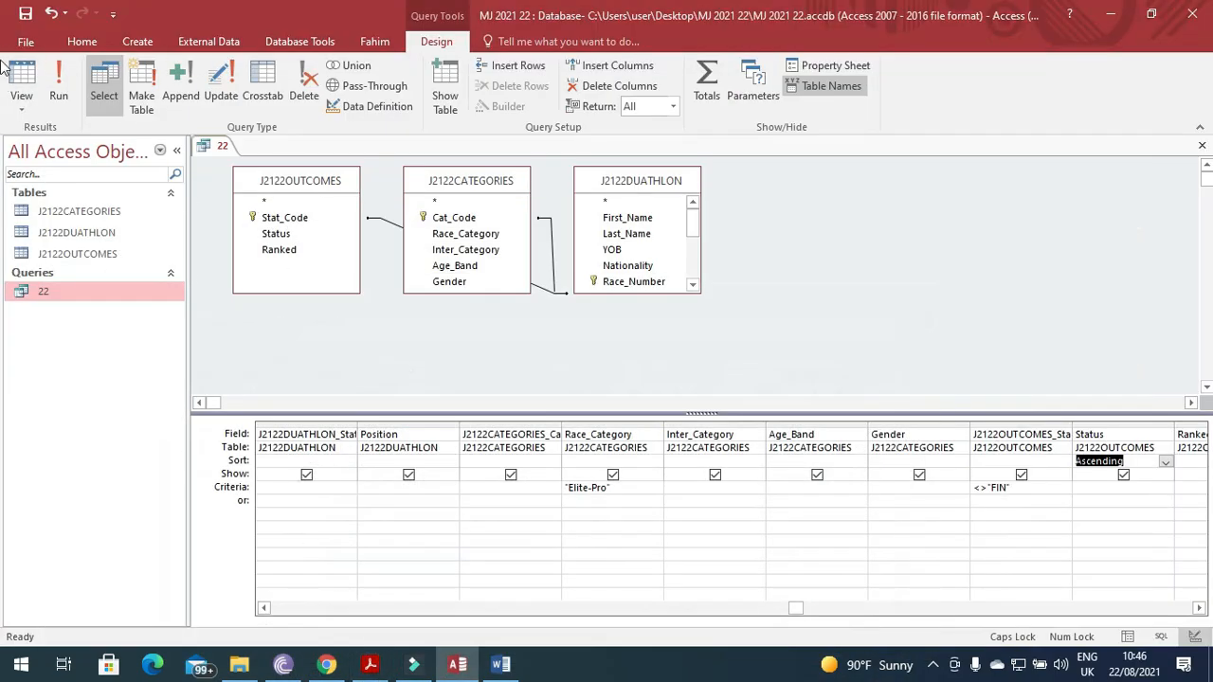
{"action": "left_click", "coordinate": [27, 19]}
{"action": "left_click", "coordinate": [1202, 145]}
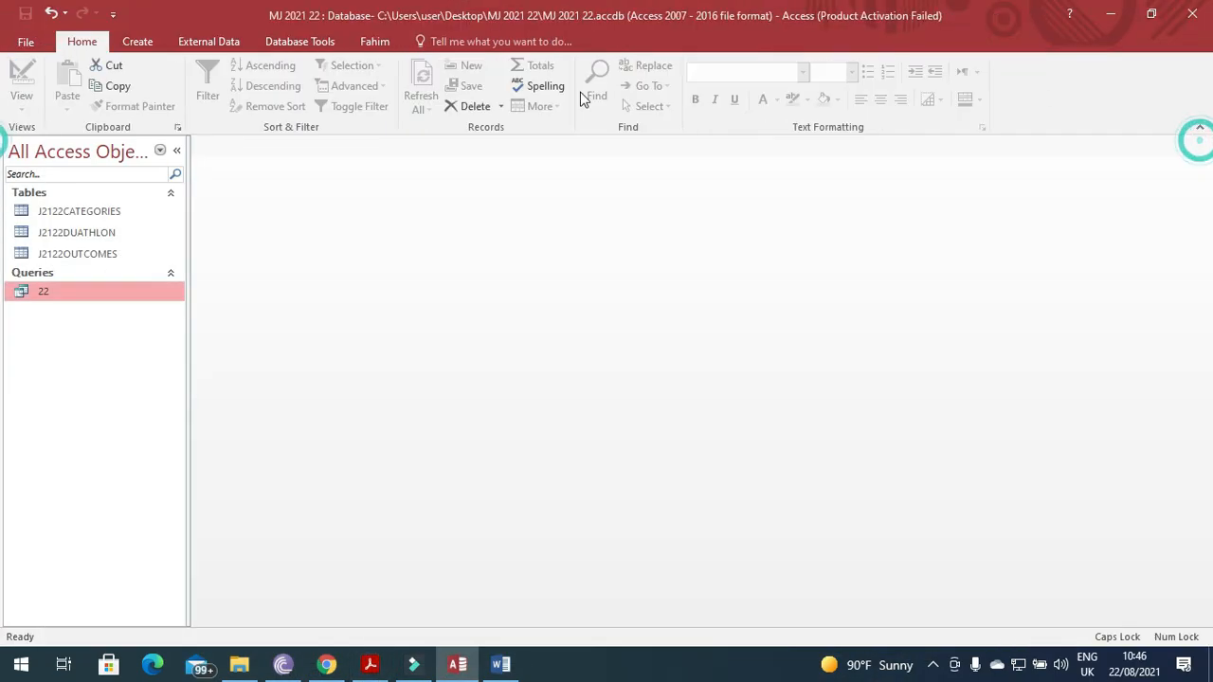
Start the Report Wizard using query 22 as the source.
{"action": "left_click", "coordinate": [133, 45]}
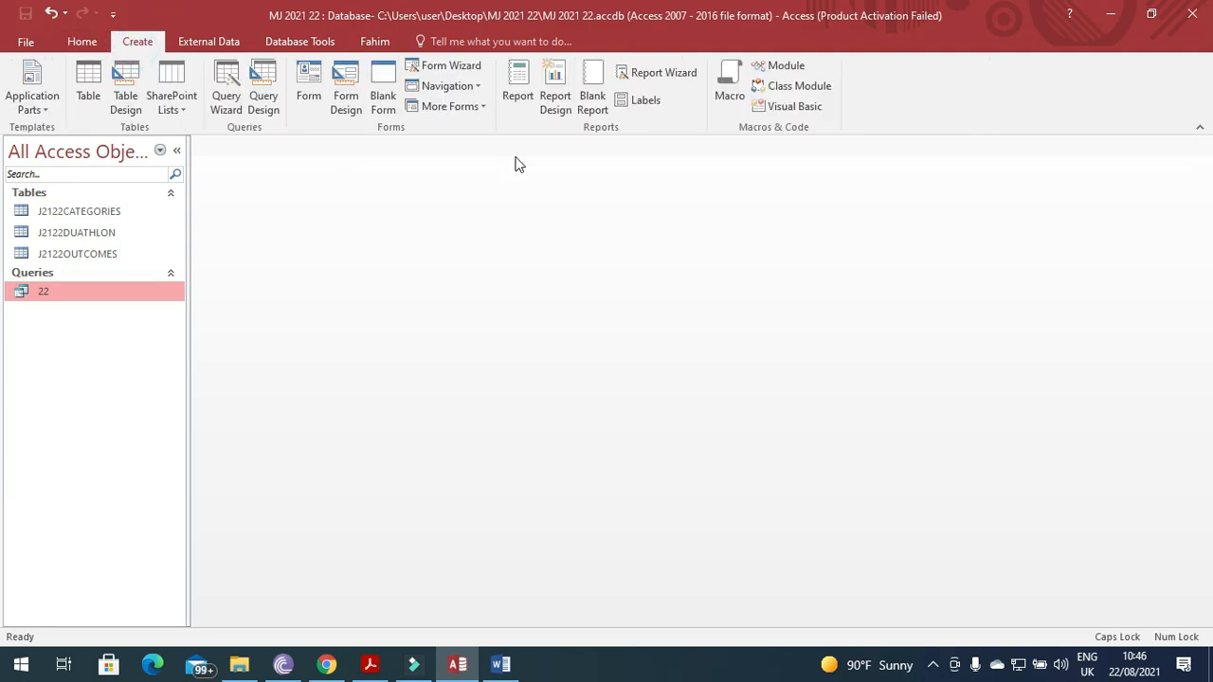
{"action": "left_click", "coordinate": [662, 74]}
{"action": "left_click", "coordinate": [458, 669]}
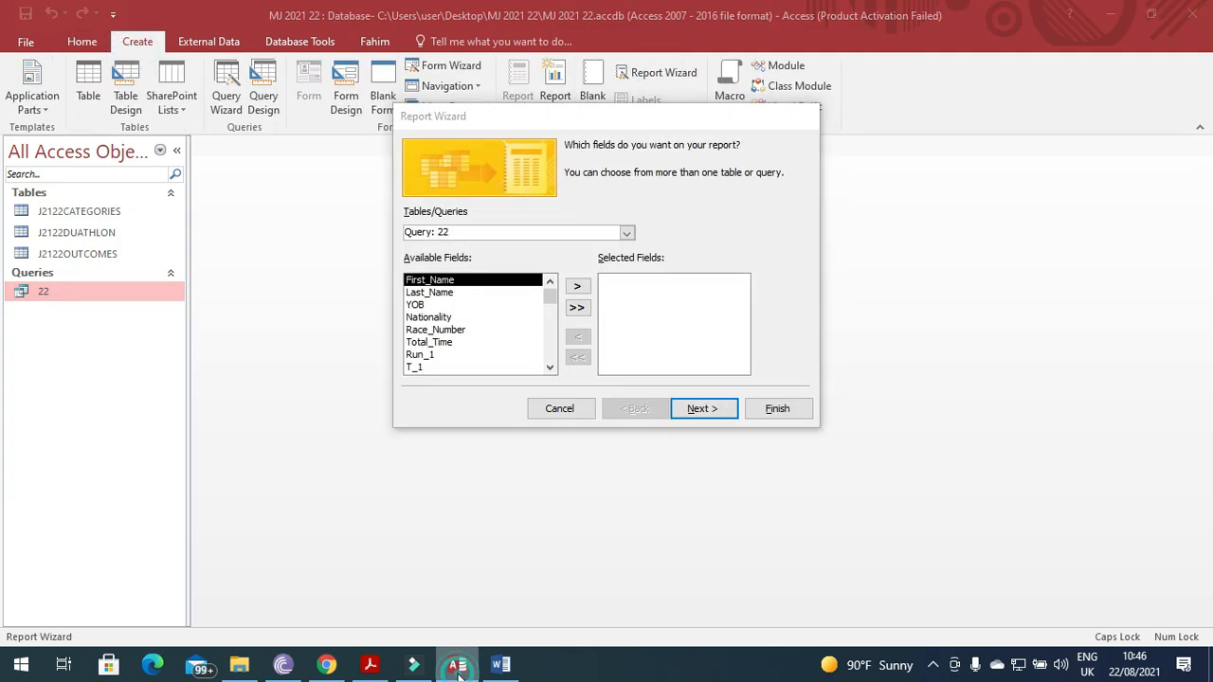
{"action": "left_click", "coordinate": [371, 666]}
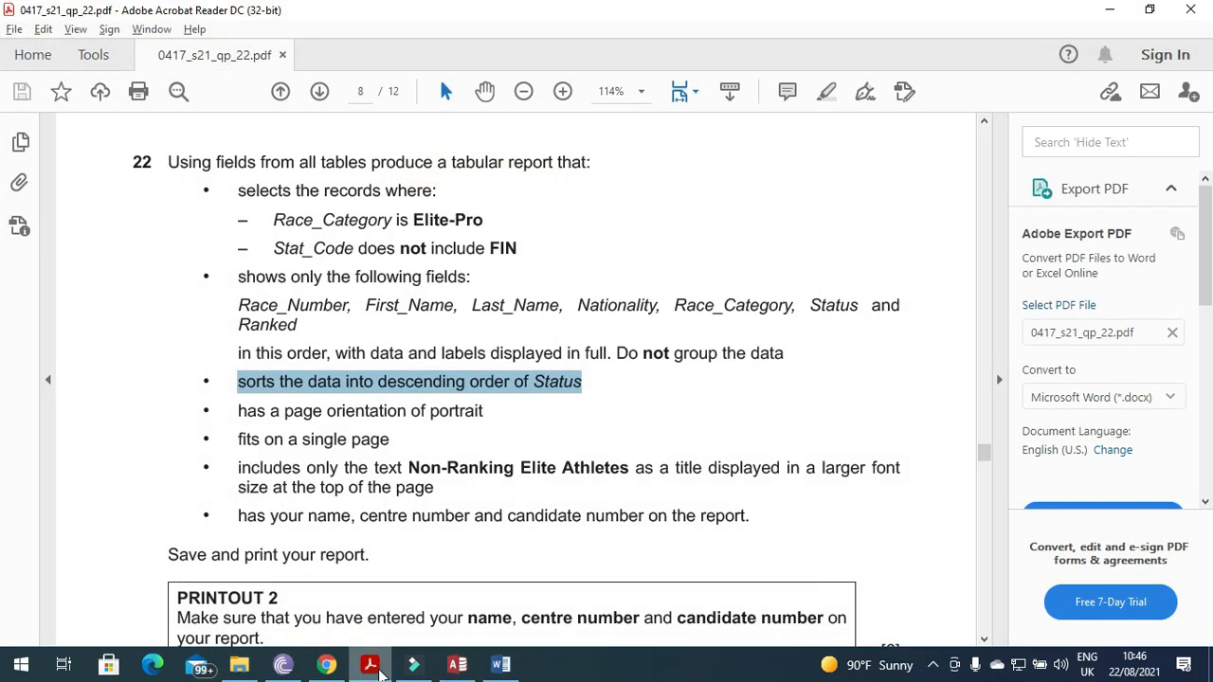
{"action": "left_click", "coordinate": [457, 666]}
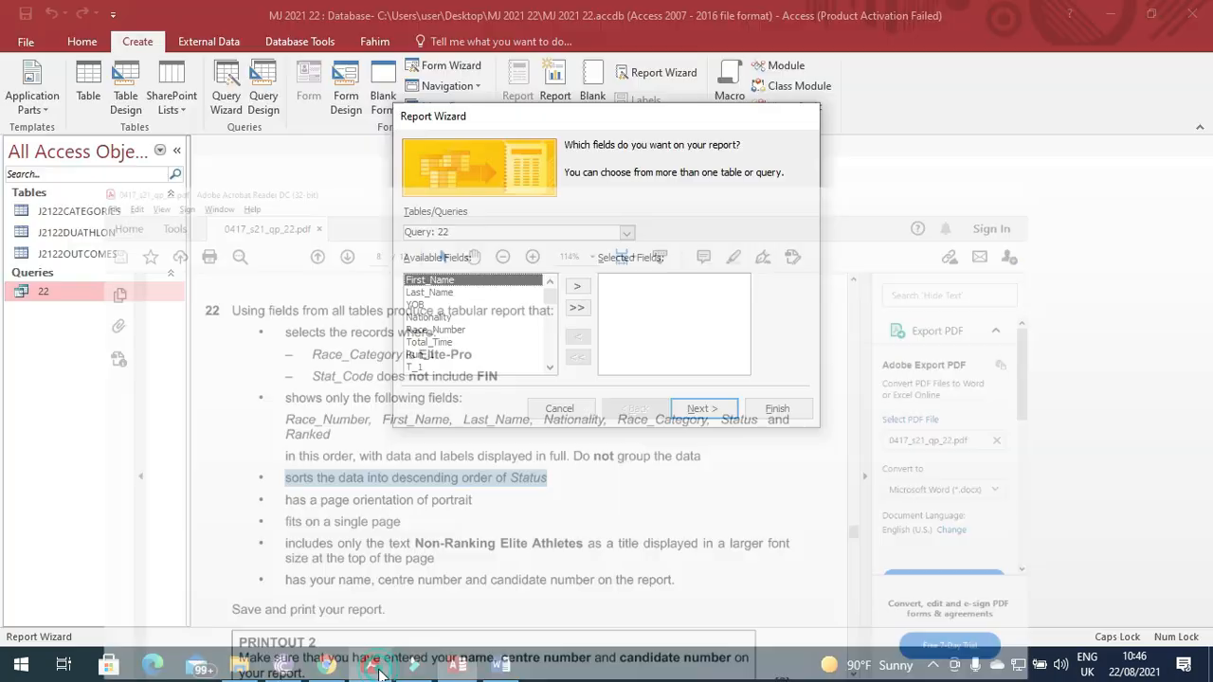
Add Race_Number, First_Name, Last_Name and Nationality to the report's fields.
{"action": "left_click", "coordinate": [453, 330]}
{"action": "left_click", "coordinate": [576, 286]}
{"action": "left_click", "coordinate": [371, 666]}
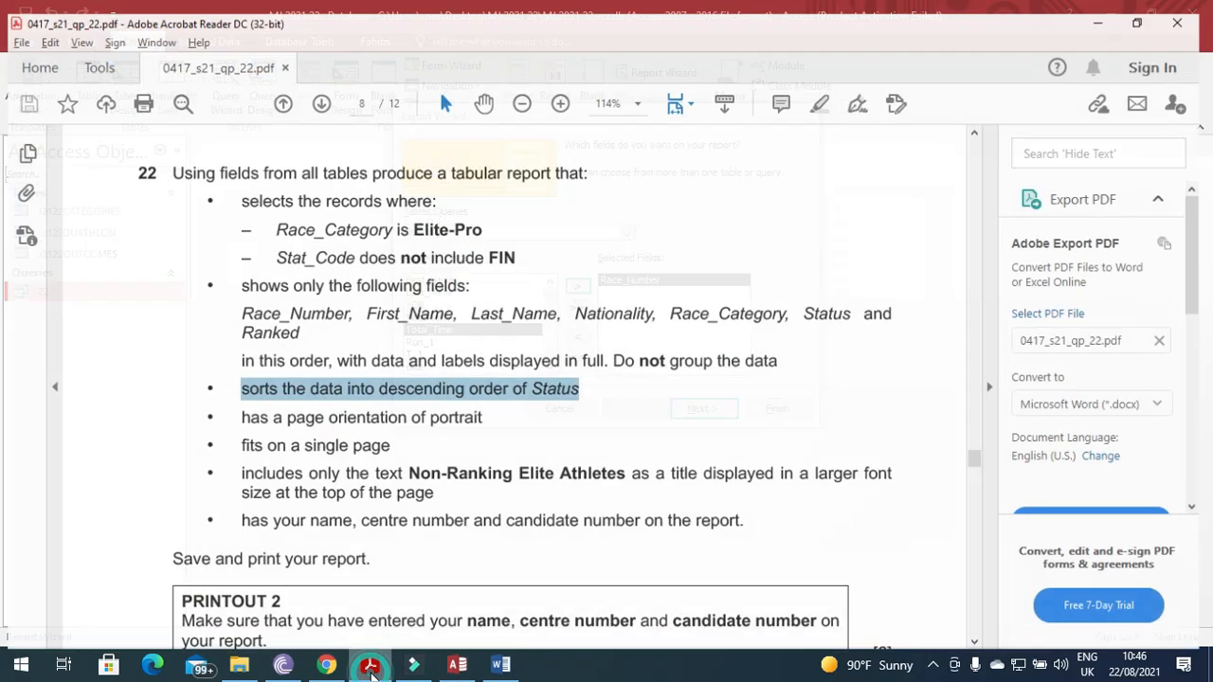
{"action": "left_click", "coordinate": [371, 667]}
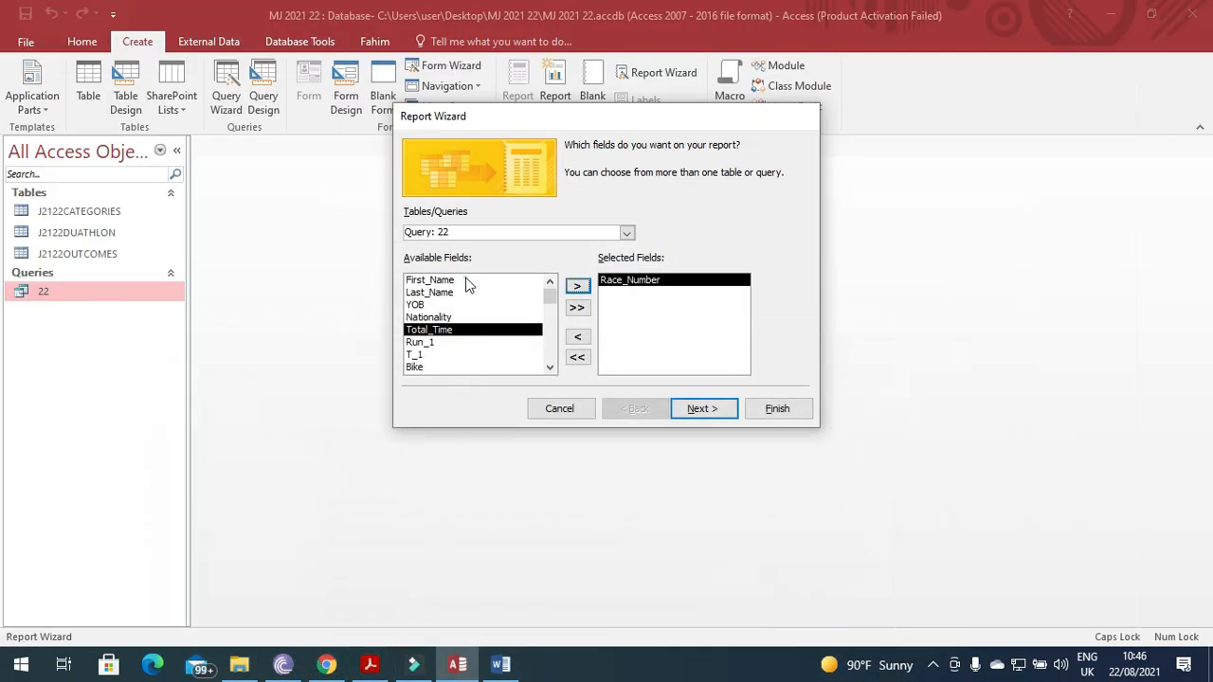
{"action": "left_click", "coordinate": [446, 280]}
{"action": "left_click", "coordinate": [577, 287]}
{"action": "left_click", "coordinate": [576, 286]}
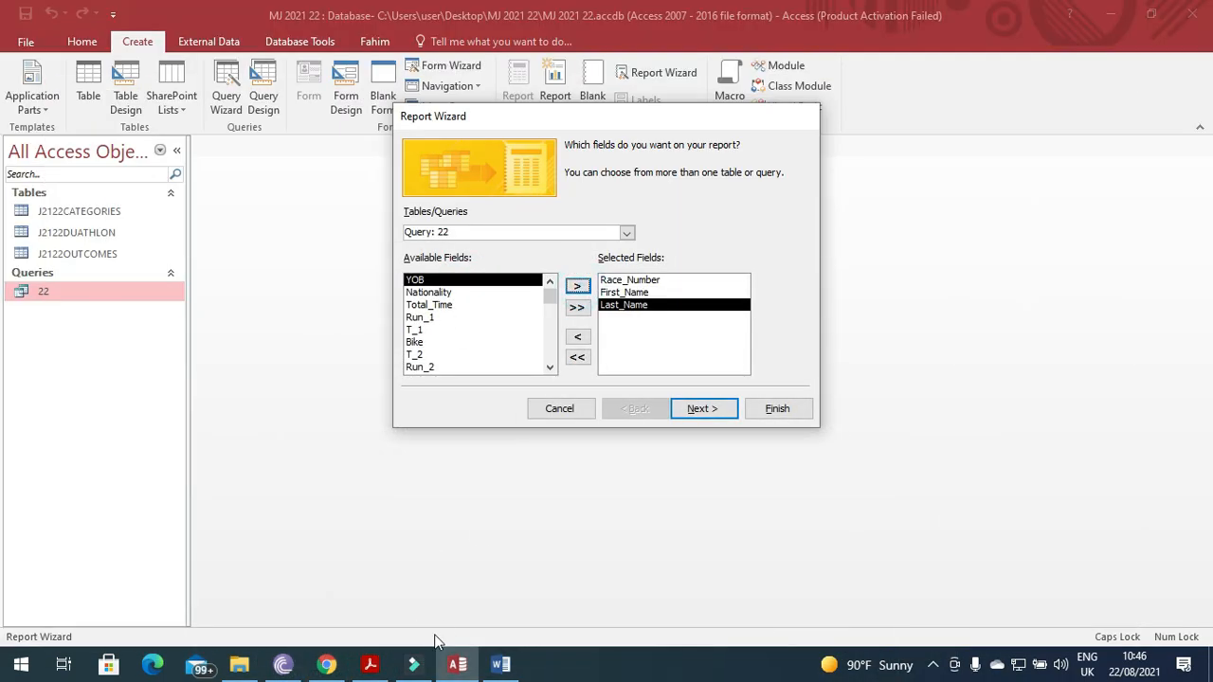
{"action": "left_click", "coordinate": [371, 666]}
{"action": "left_click", "coordinate": [371, 667]}
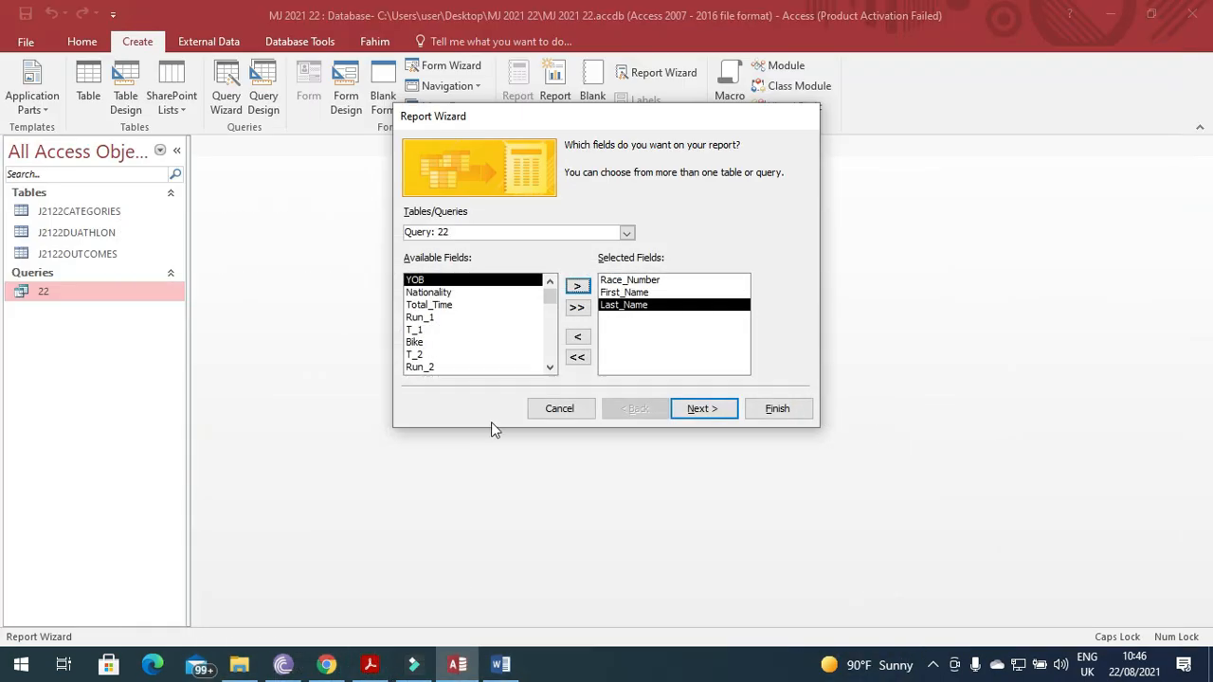
{"action": "left_click", "coordinate": [474, 292]}
{"action": "left_click", "coordinate": [576, 287]}
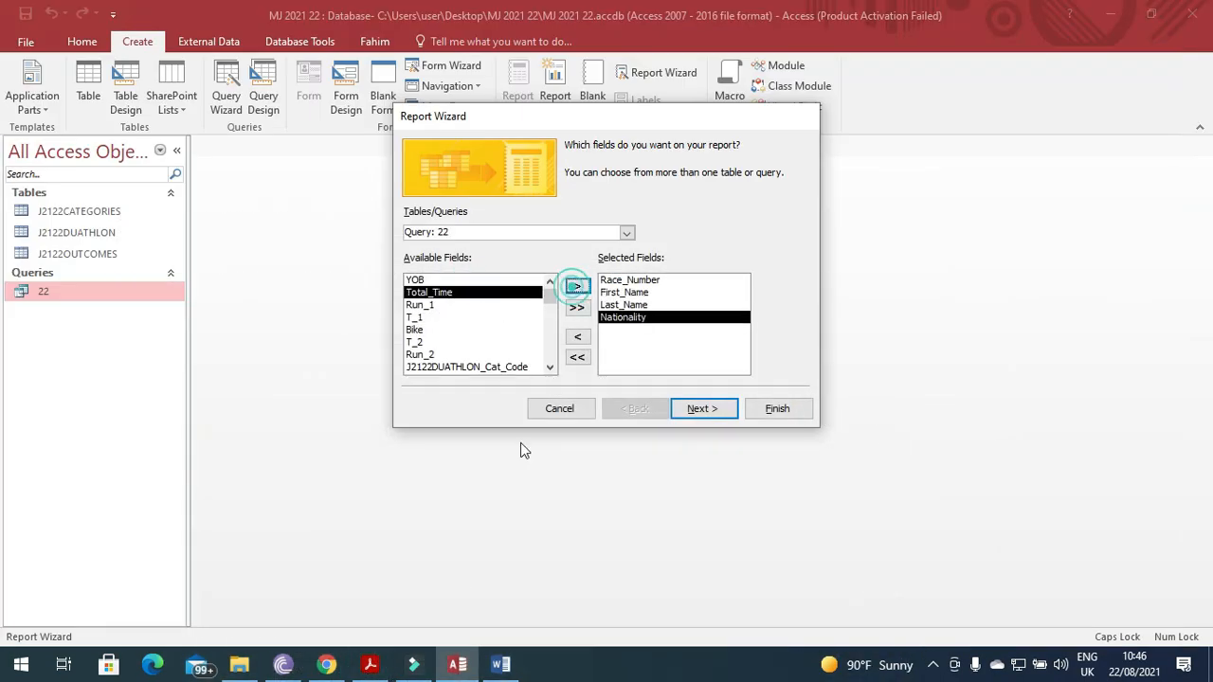
{"action": "left_click", "coordinate": [371, 666]}
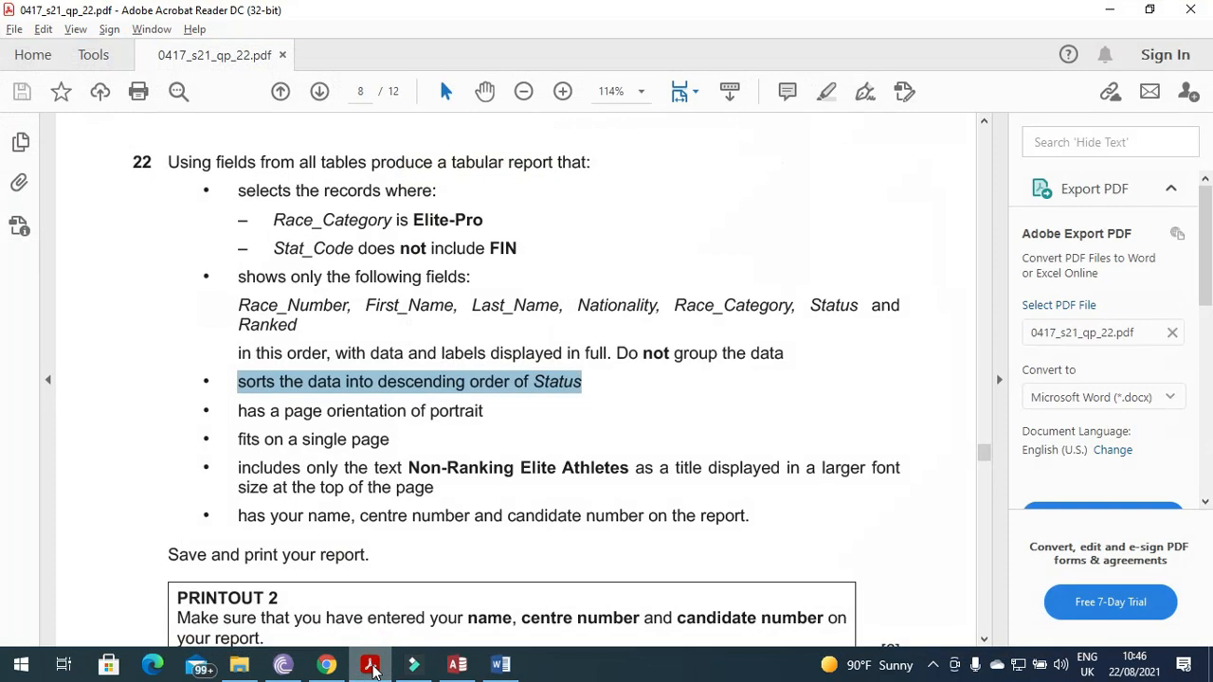
{"action": "left_click", "coordinate": [371, 666]}
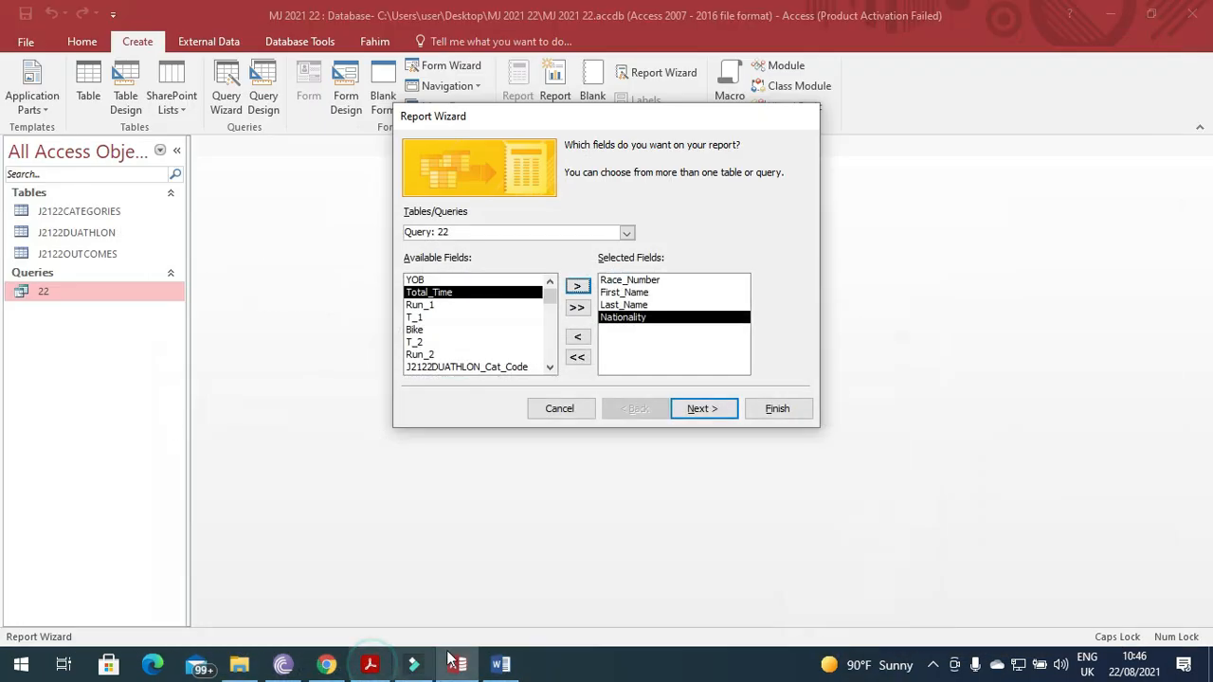
Add Race_Category, Status and Ranked to the report's fields and move on.
{"action": "left_click", "coordinate": [550, 367]}
{"action": "left_click", "coordinate": [549, 367]}
{"action": "left_click", "coordinate": [550, 367]}
{"action": "left_click", "coordinate": [550, 367]}
{"action": "left_click", "coordinate": [550, 367]}
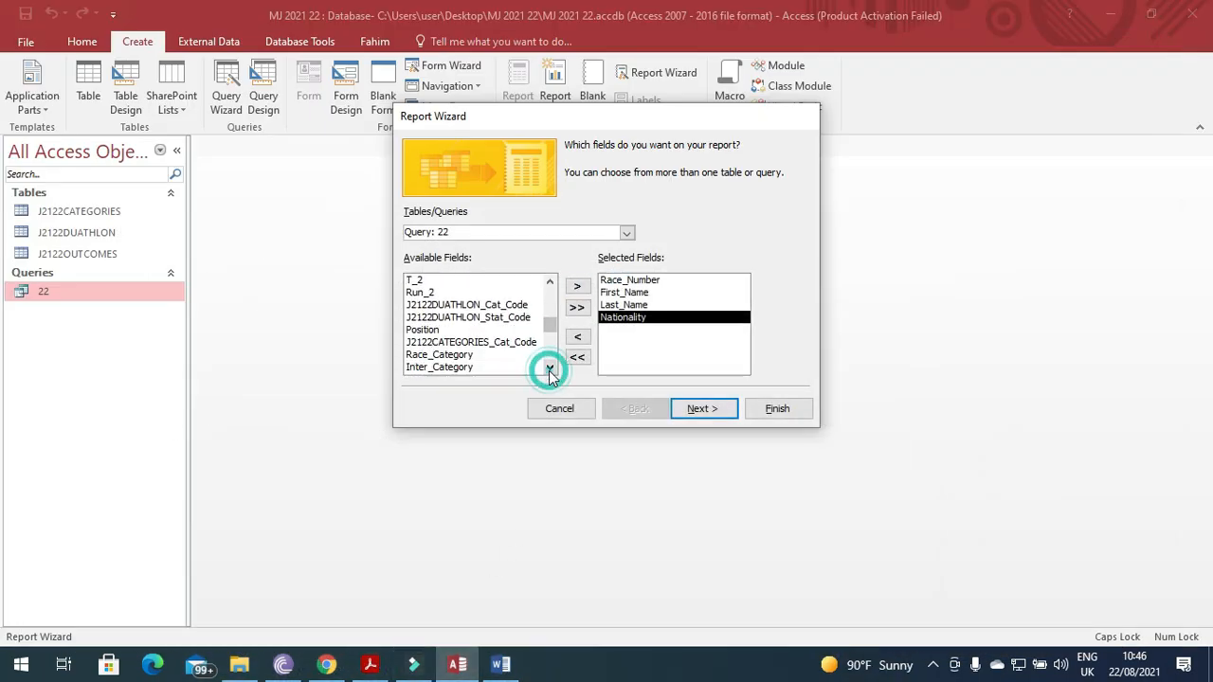
{"action": "left_click", "coordinate": [445, 354]}
{"action": "left_click", "coordinate": [578, 285]}
{"action": "left_click", "coordinate": [372, 667]}
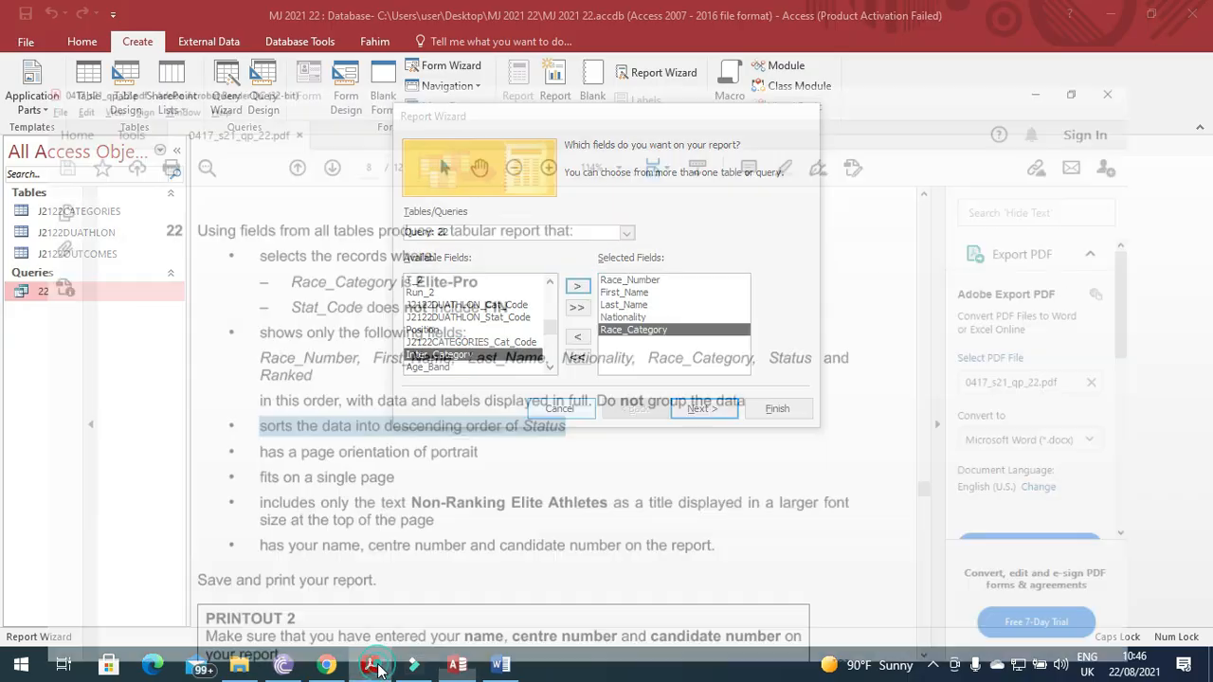
{"action": "left_click", "coordinate": [371, 666]}
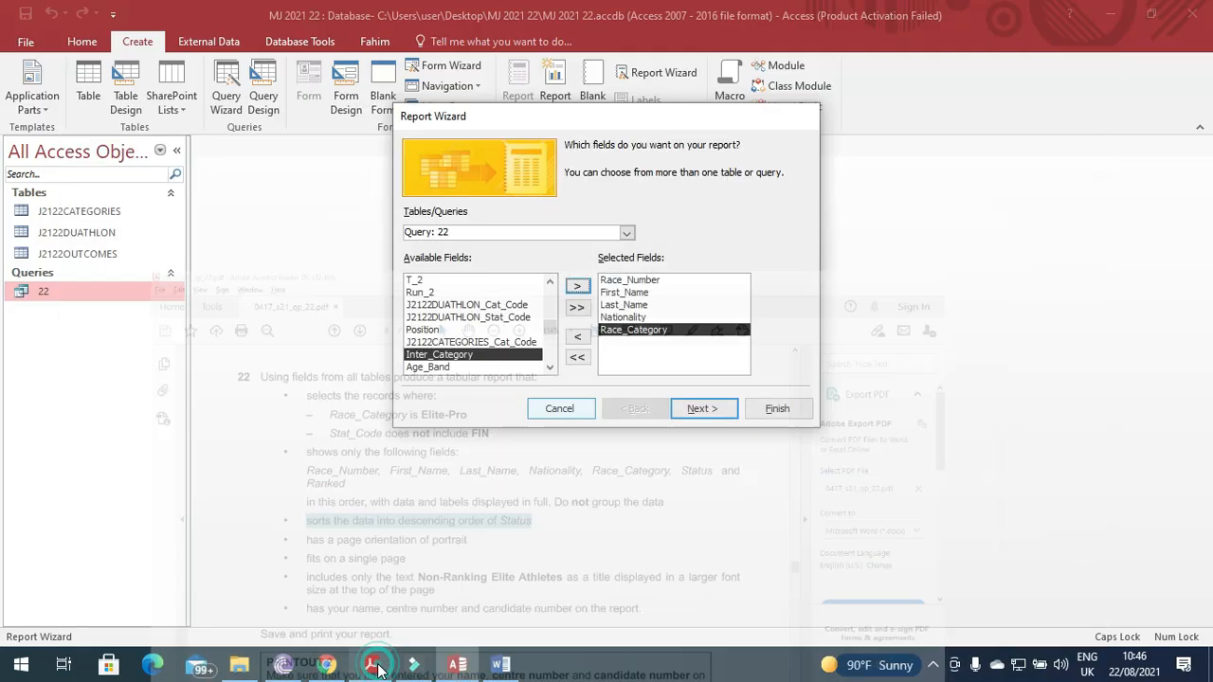
{"action": "left_click", "coordinate": [550, 368]}
{"action": "left_click", "coordinate": [550, 368]}
{"action": "left_click", "coordinate": [550, 367]}
{"action": "left_click", "coordinate": [550, 368]}
{"action": "left_click", "coordinate": [451, 355]}
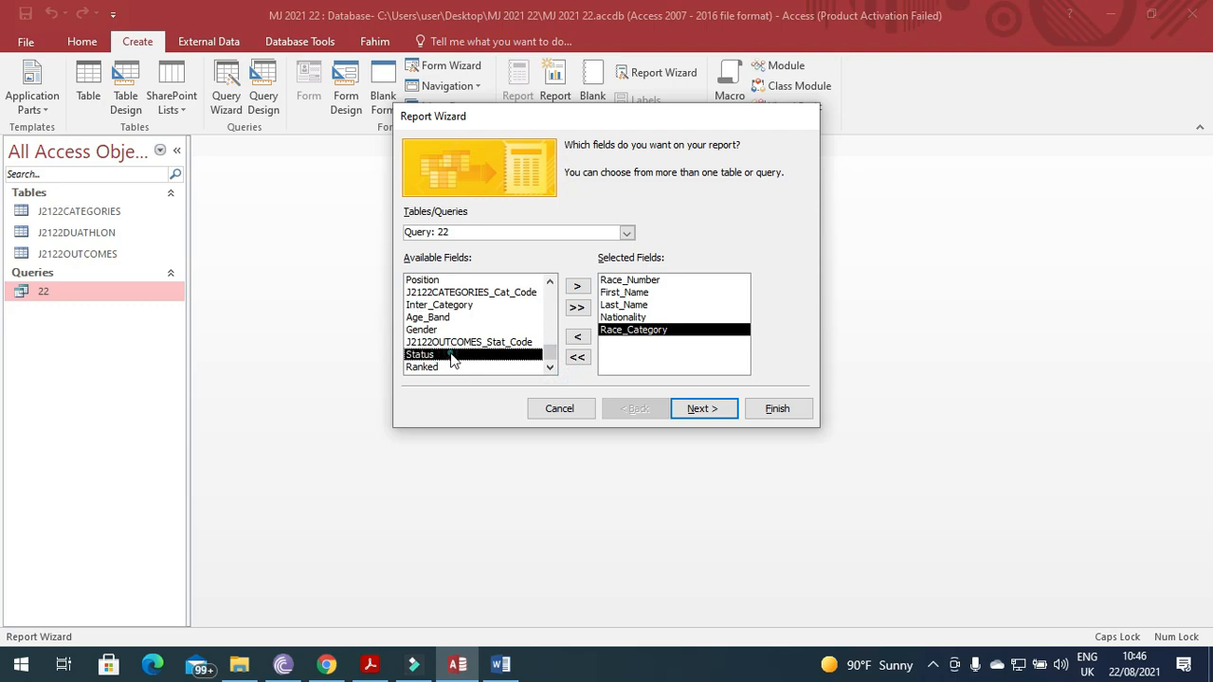
{"action": "left_click", "coordinate": [577, 285]}
{"action": "left_click", "coordinate": [372, 667]}
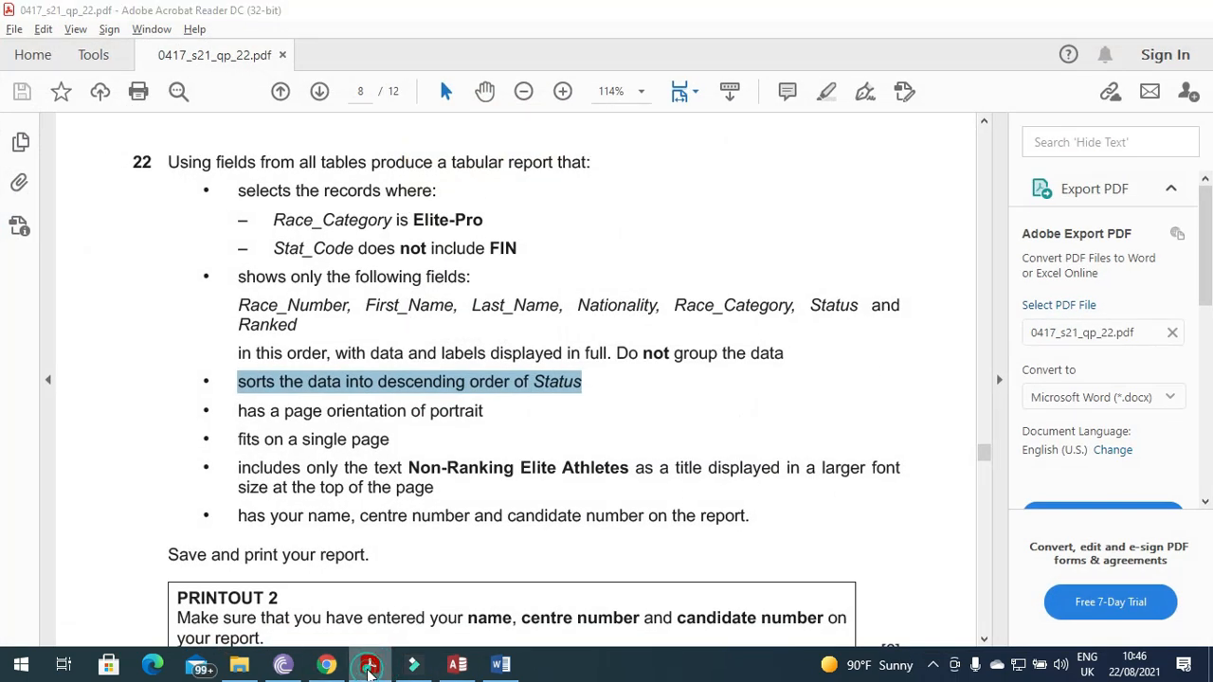
{"action": "left_click", "coordinate": [371, 666]}
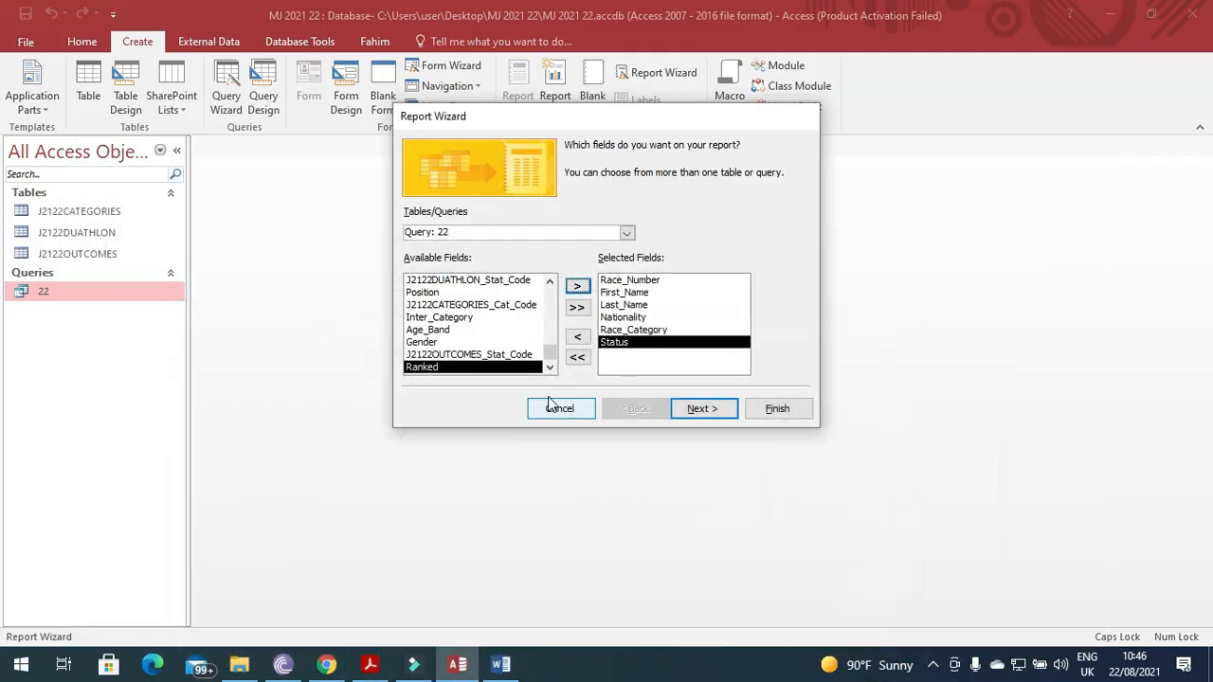
{"action": "left_click", "coordinate": [577, 286]}
{"action": "left_click", "coordinate": [701, 408]}
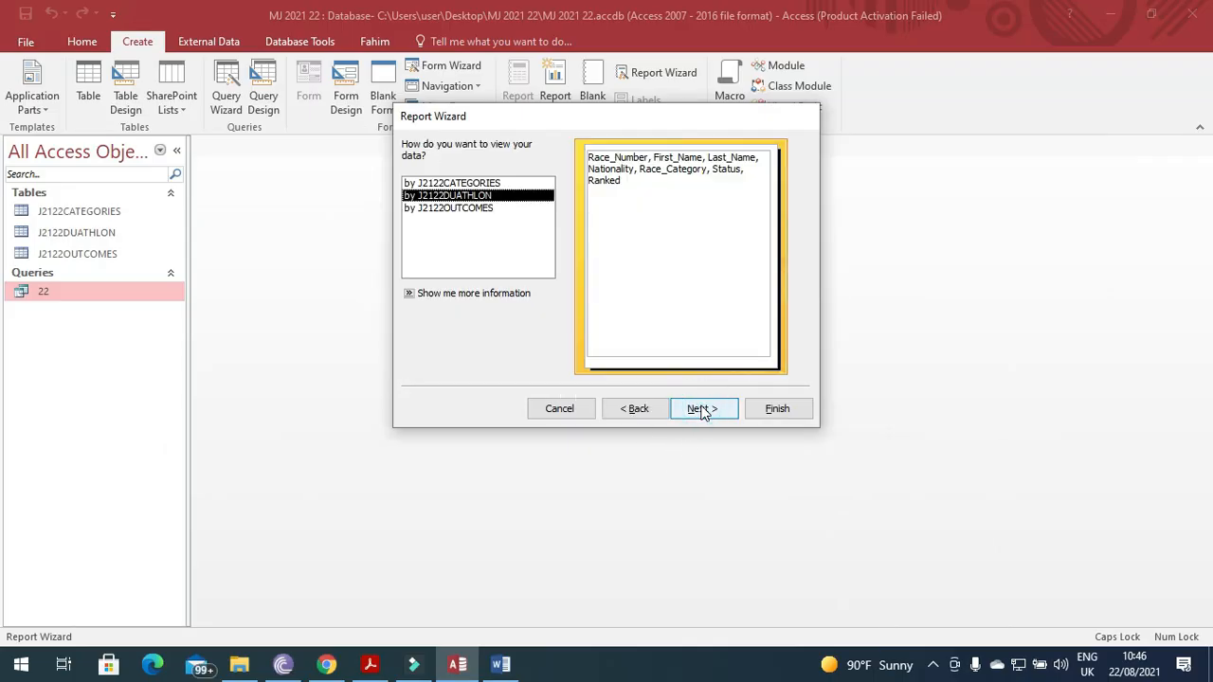
Pass the data-view and grouping pages, set the first sort to Descending, then cancel the wizard.
{"action": "left_click", "coordinate": [701, 408]}
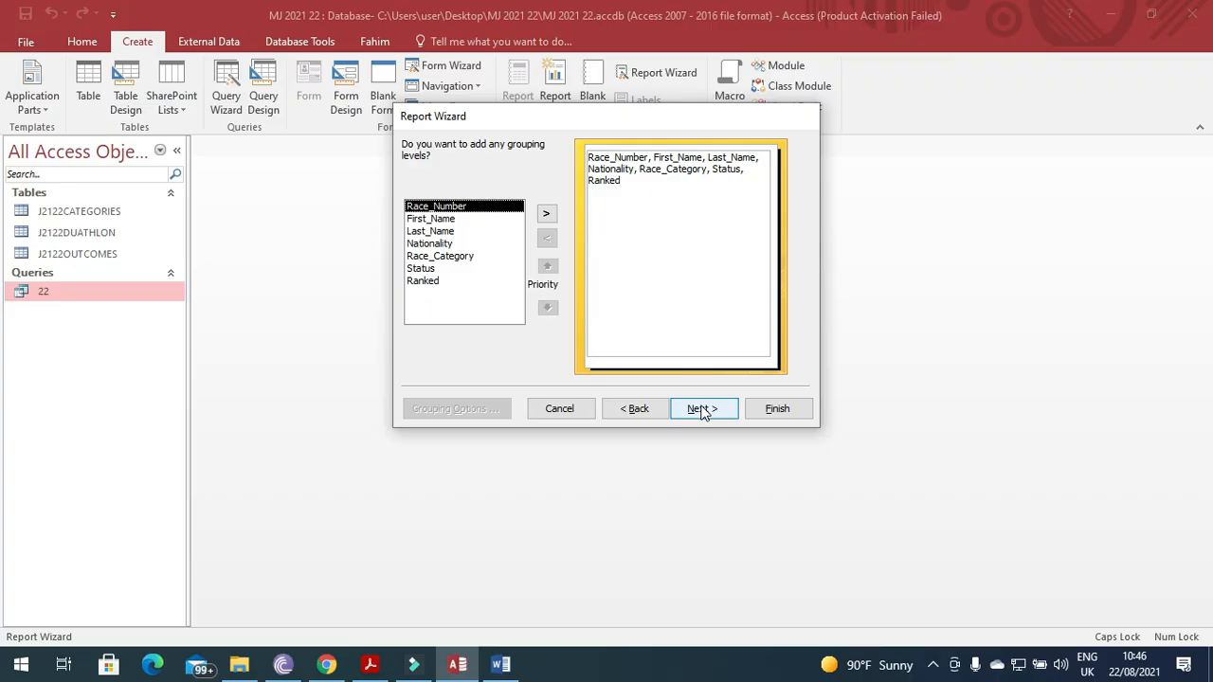
{"action": "left_click", "coordinate": [701, 409]}
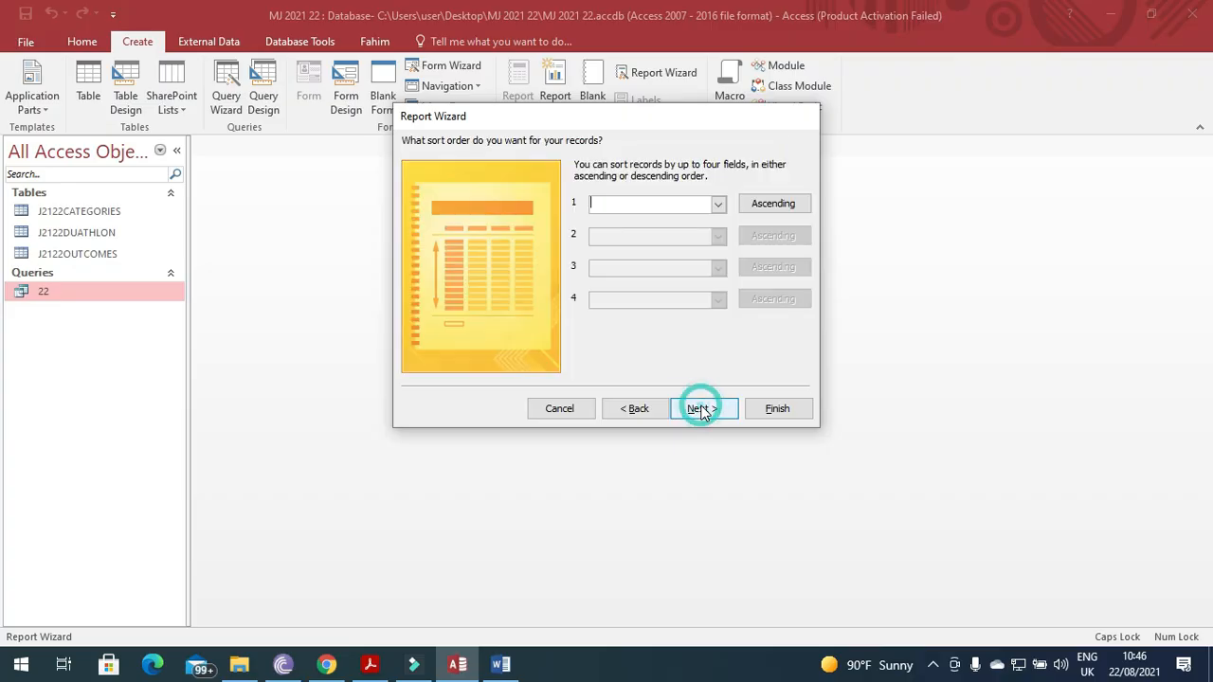
{"action": "left_click", "coordinate": [373, 666]}
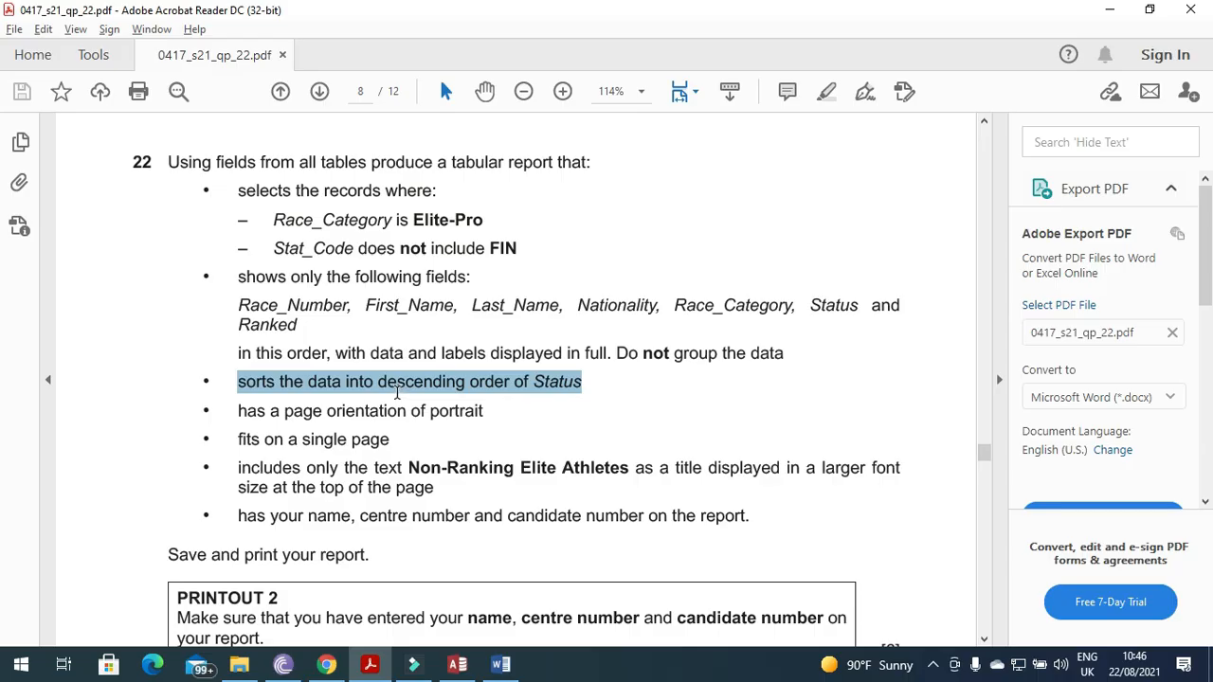
{"action": "left_click", "coordinate": [373, 669]}
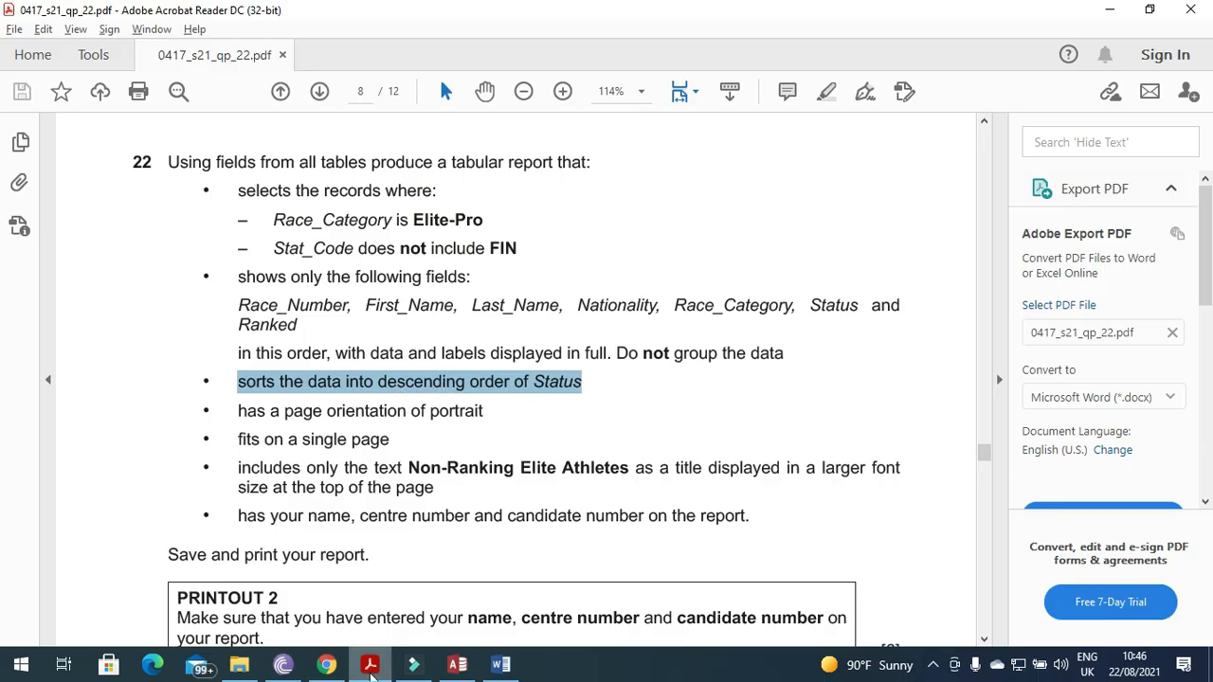
{"action": "left_click", "coordinate": [787, 206]}
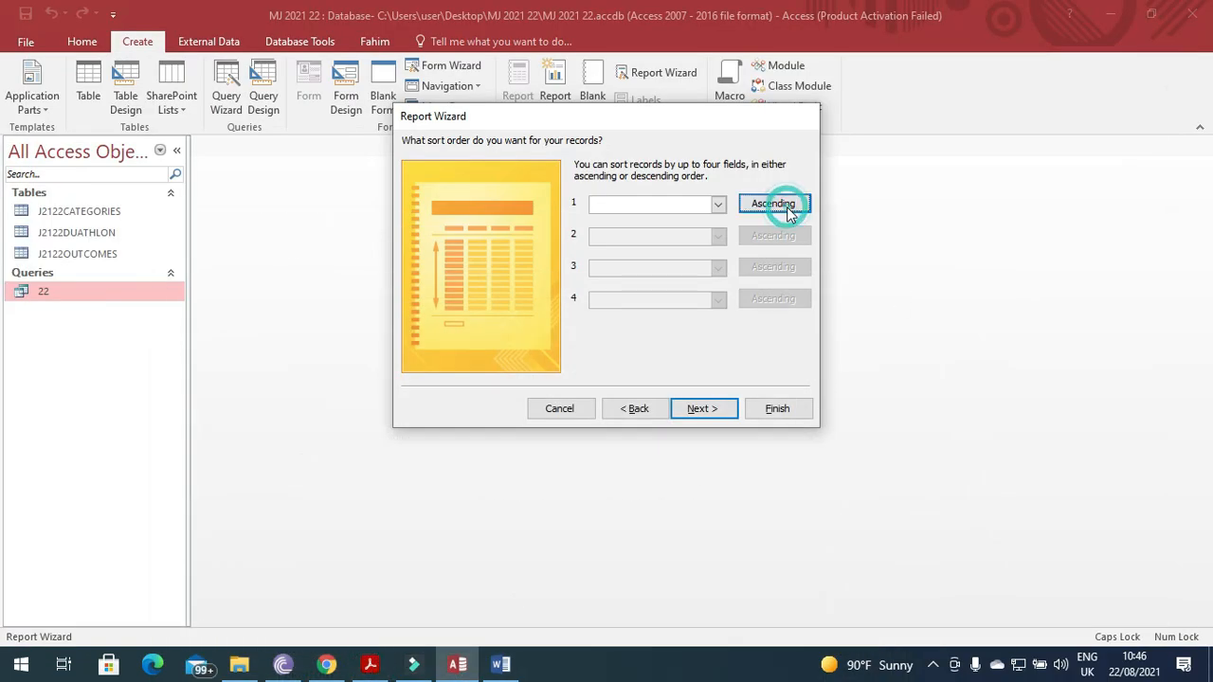
{"action": "left_click", "coordinate": [718, 207]}
{"action": "left_click", "coordinate": [557, 409]}
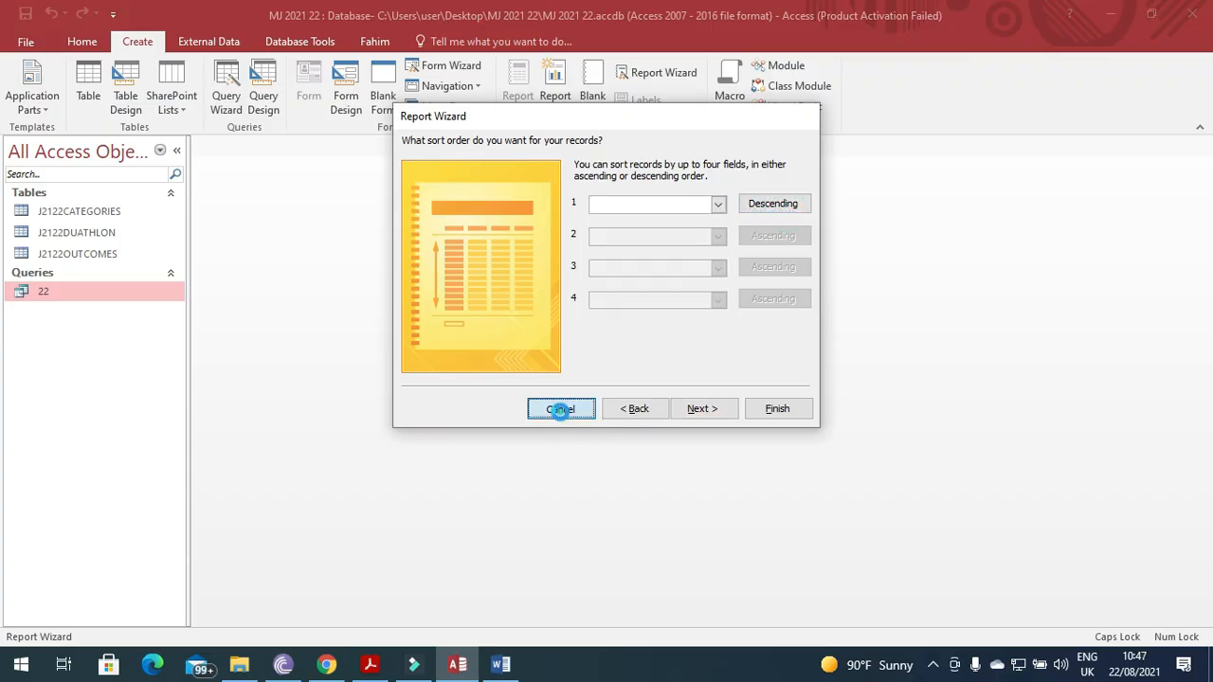
{"action": "left_click", "coordinate": [557, 408]}
Reopen query 22 in Design View, change the Status sort to Descending, then save and close it.
{"action": "right_click", "coordinate": [104, 297]}
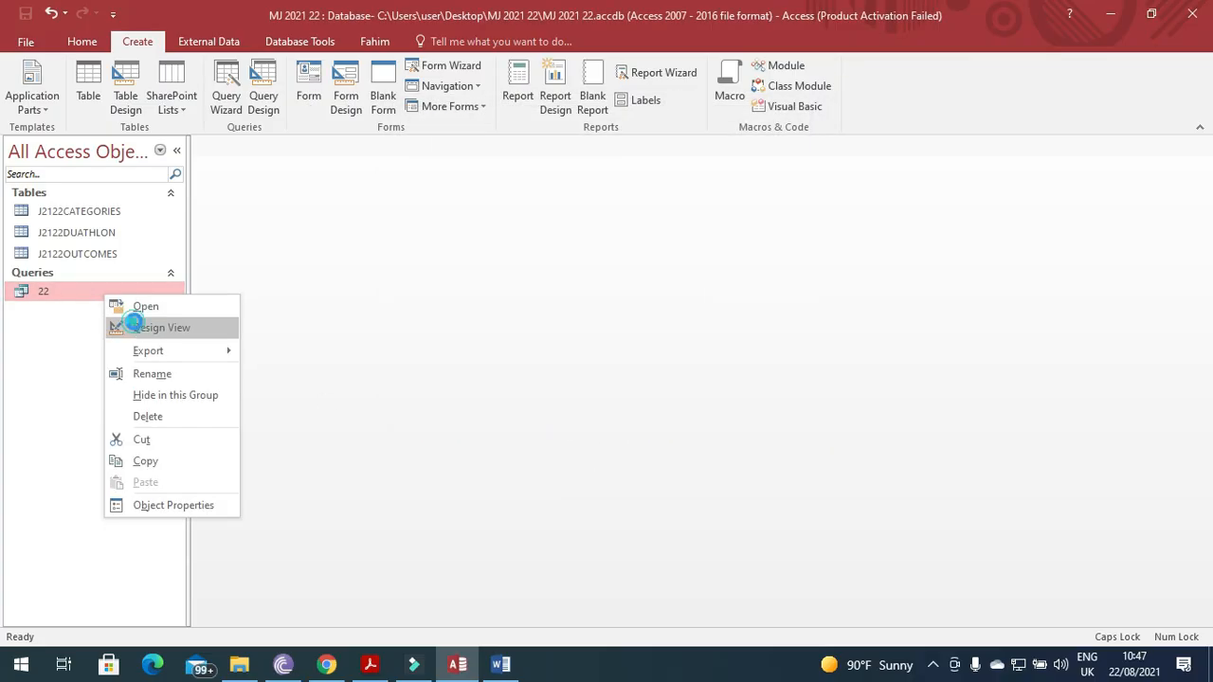
{"action": "left_click", "coordinate": [133, 325]}
{"action": "left_click_drag", "start_coordinate": [1198, 595], "coordinate": [1199, 596]}
{"action": "left_click", "coordinate": [1153, 443]}
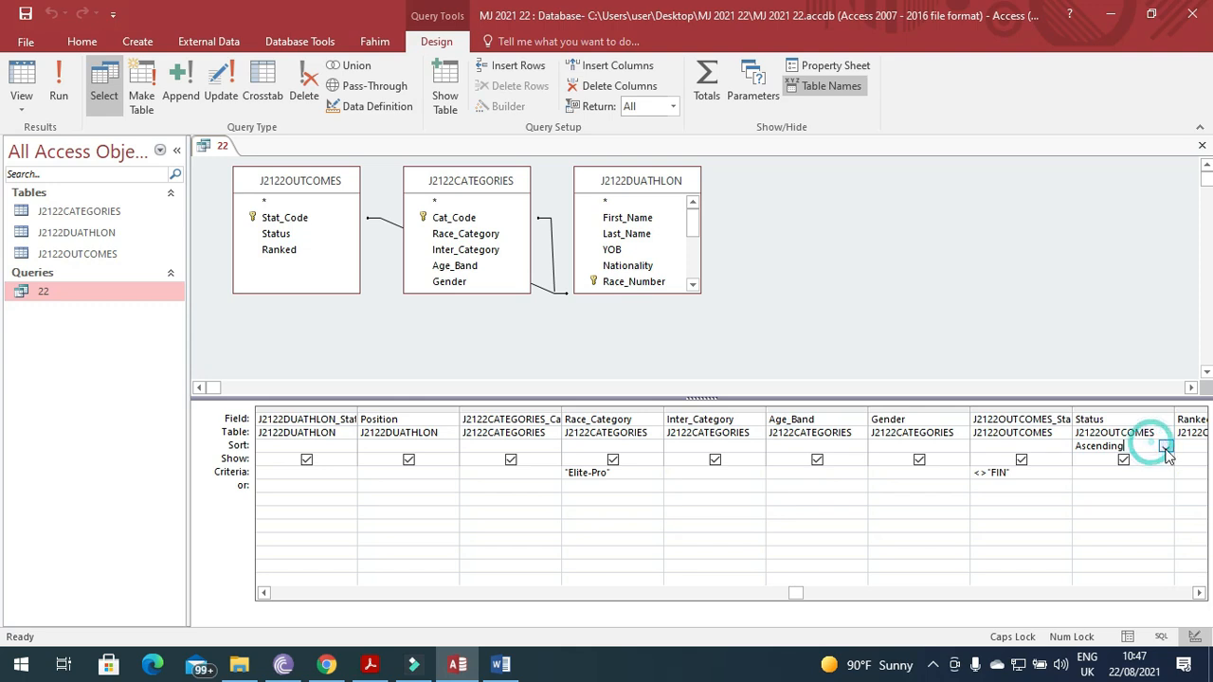
{"action": "left_click", "coordinate": [1165, 446]}
{"action": "left_click", "coordinate": [1104, 471]}
{"action": "left_click", "coordinate": [17, 19]}
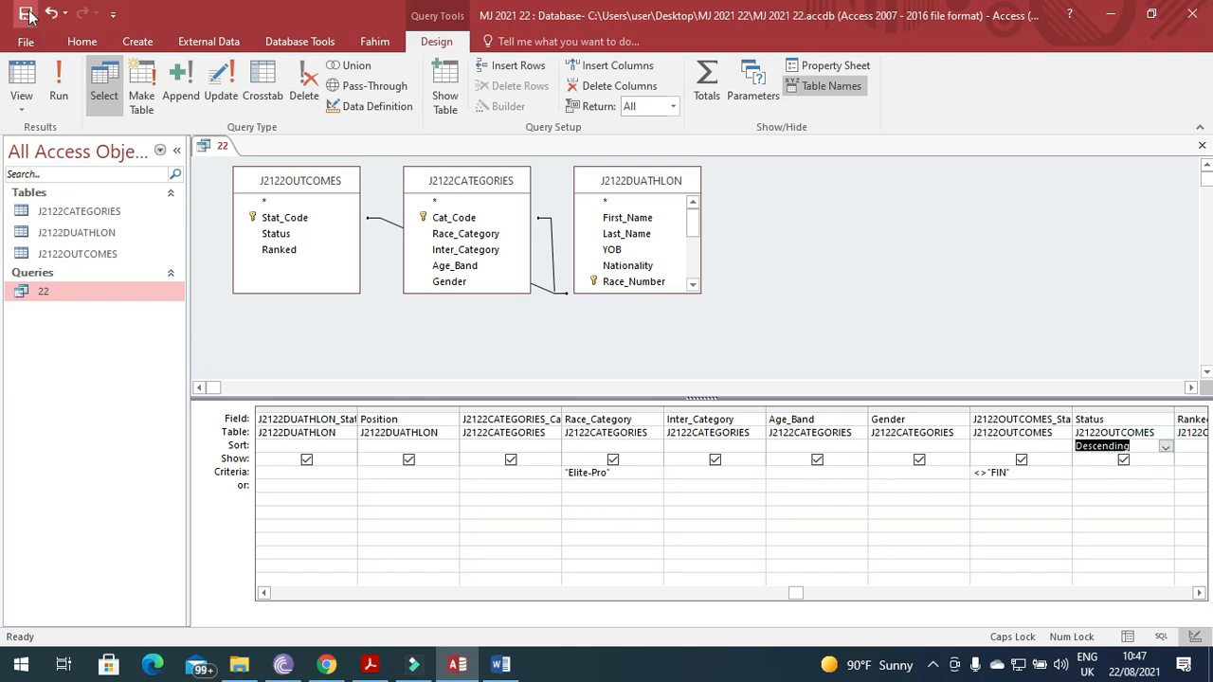
{"action": "left_click", "coordinate": [1202, 145]}
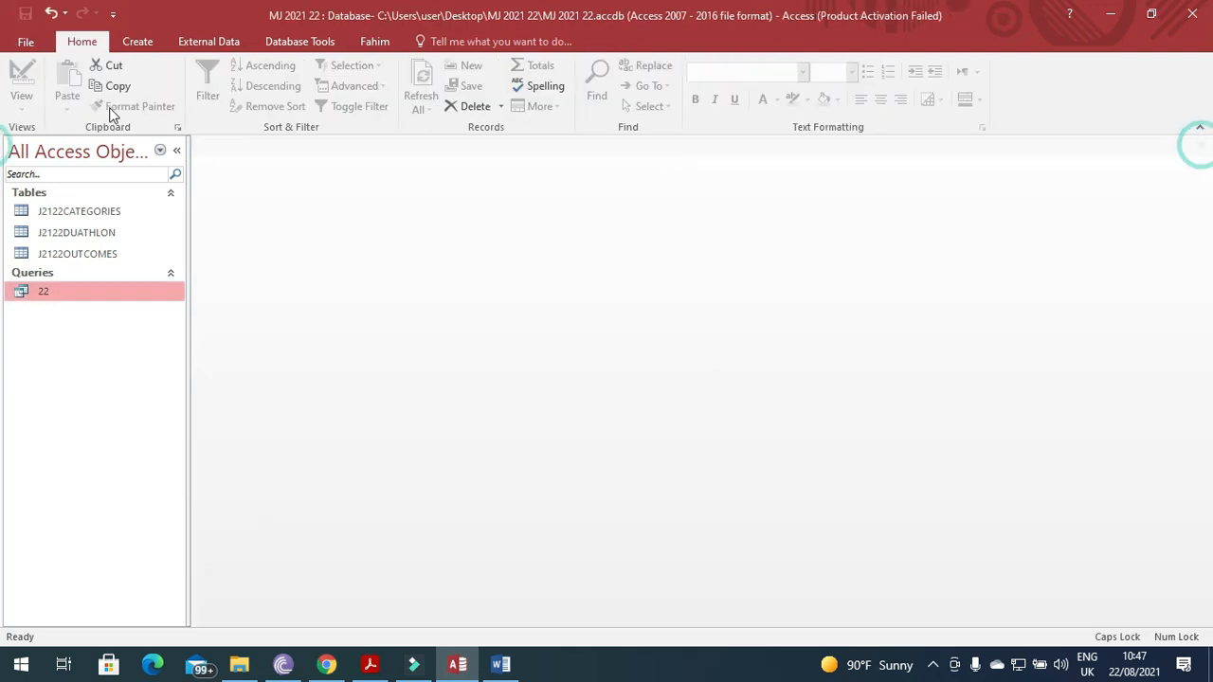
{"action": "left_click", "coordinate": [146, 42]}
Start the Report Wizard on query 22 and add Race_Number, First_Name, Last_Name and Nationality.
{"action": "left_click", "coordinate": [637, 75]}
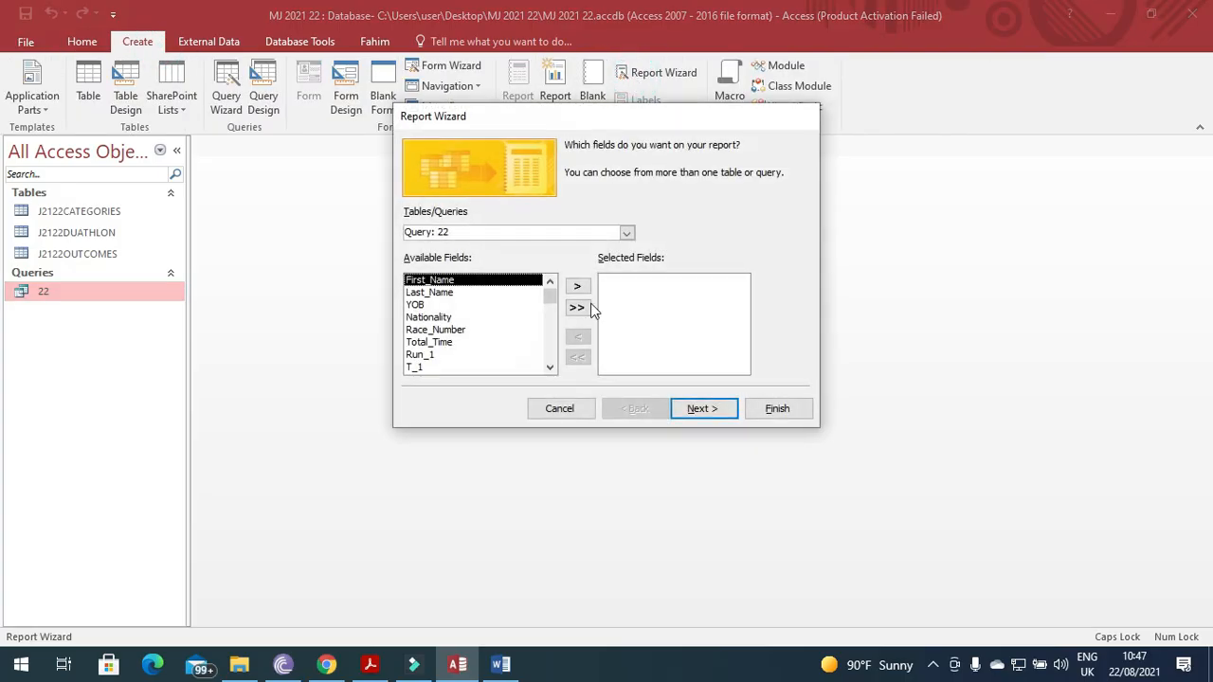
{"action": "left_click", "coordinate": [453, 329]}
{"action": "left_click", "coordinate": [577, 286]}
{"action": "left_click", "coordinate": [453, 281]}
{"action": "left_click", "coordinate": [577, 286]}
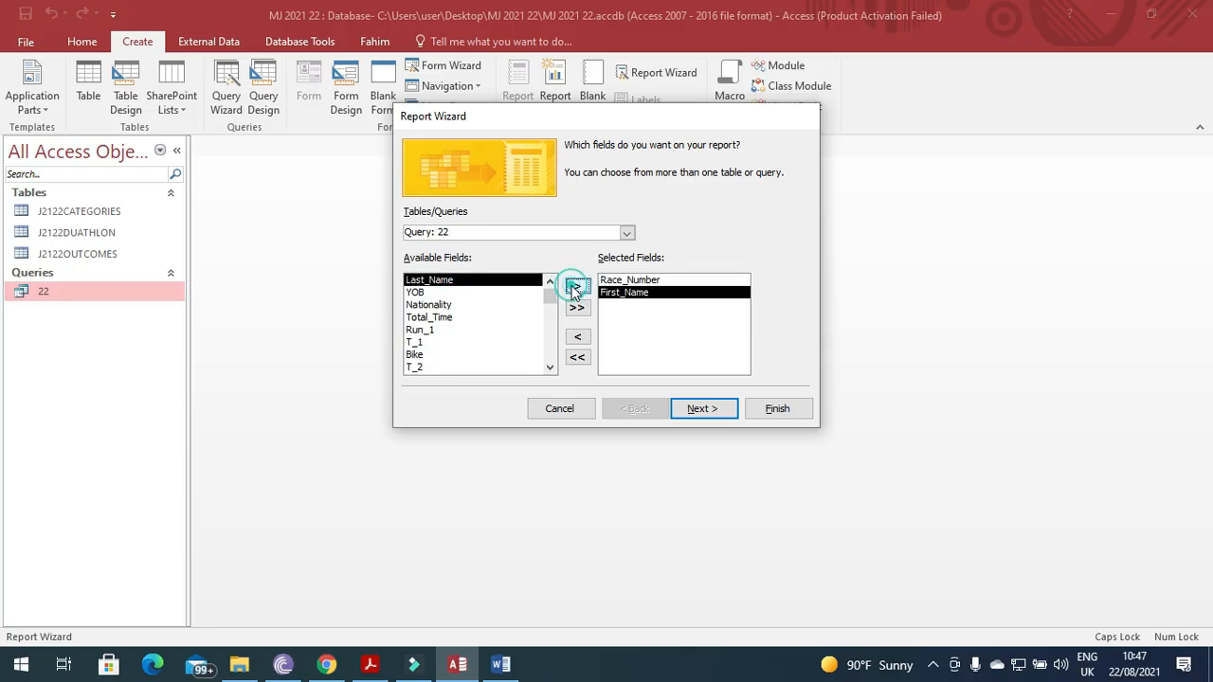
{"action": "left_click", "coordinate": [577, 285]}
{"action": "left_click", "coordinate": [436, 292]}
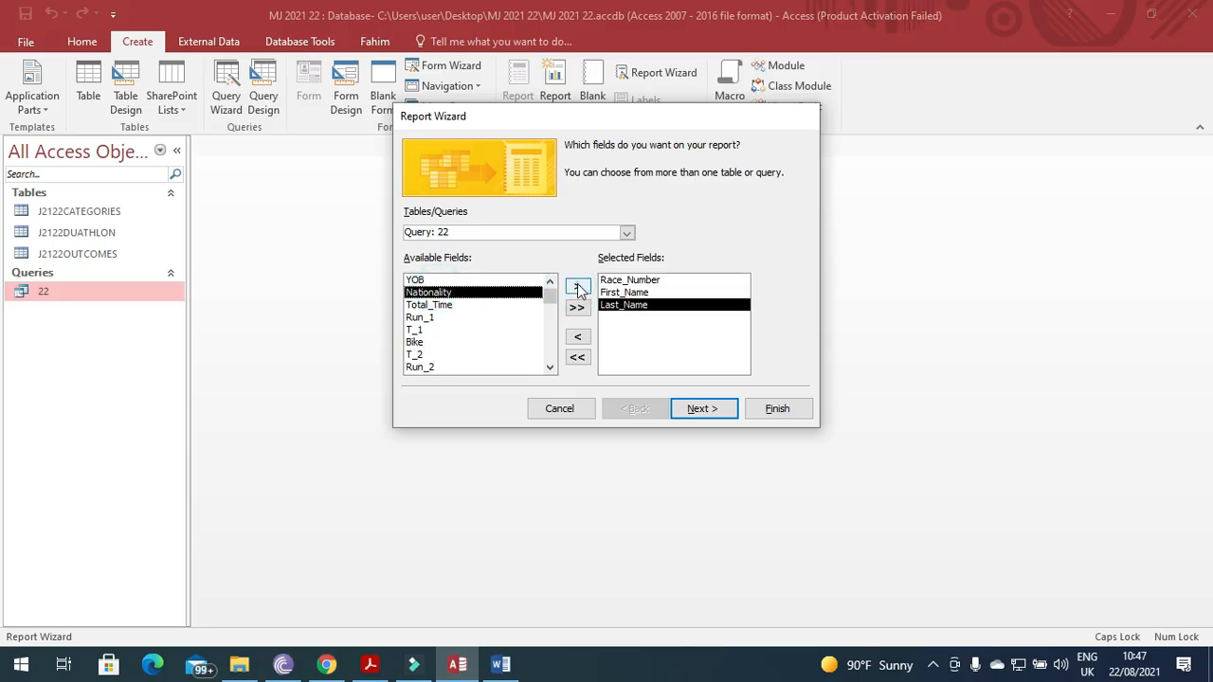
{"action": "left_click", "coordinate": [577, 286]}
{"action": "left_click", "coordinate": [370, 667]}
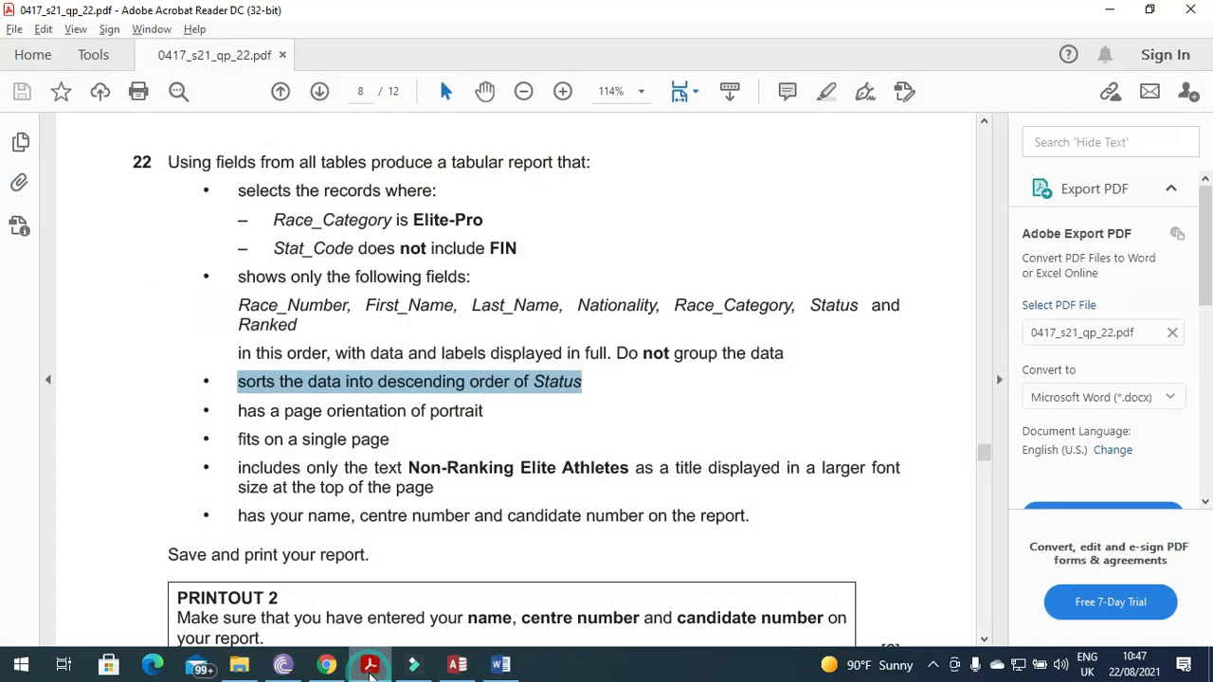
{"action": "left_click", "coordinate": [369, 667]}
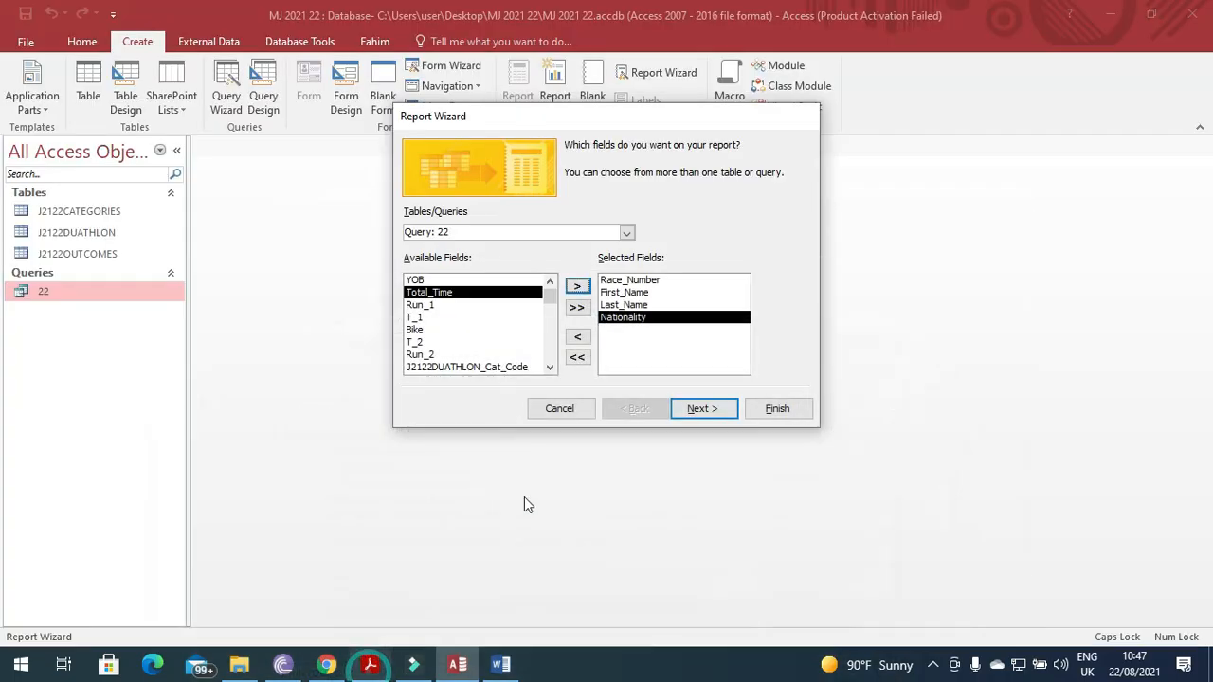
Add the Race_Category, Status and Ranked fields to the report.
{"action": "left_click", "coordinate": [548, 369]}
{"action": "left_click", "coordinate": [549, 370]}
{"action": "triple_click", "coordinate": [549, 369]}
{"action": "left_click", "coordinate": [549, 370]}
{"action": "left_click", "coordinate": [438, 317]}
{"action": "left_click", "coordinate": [577, 286]}
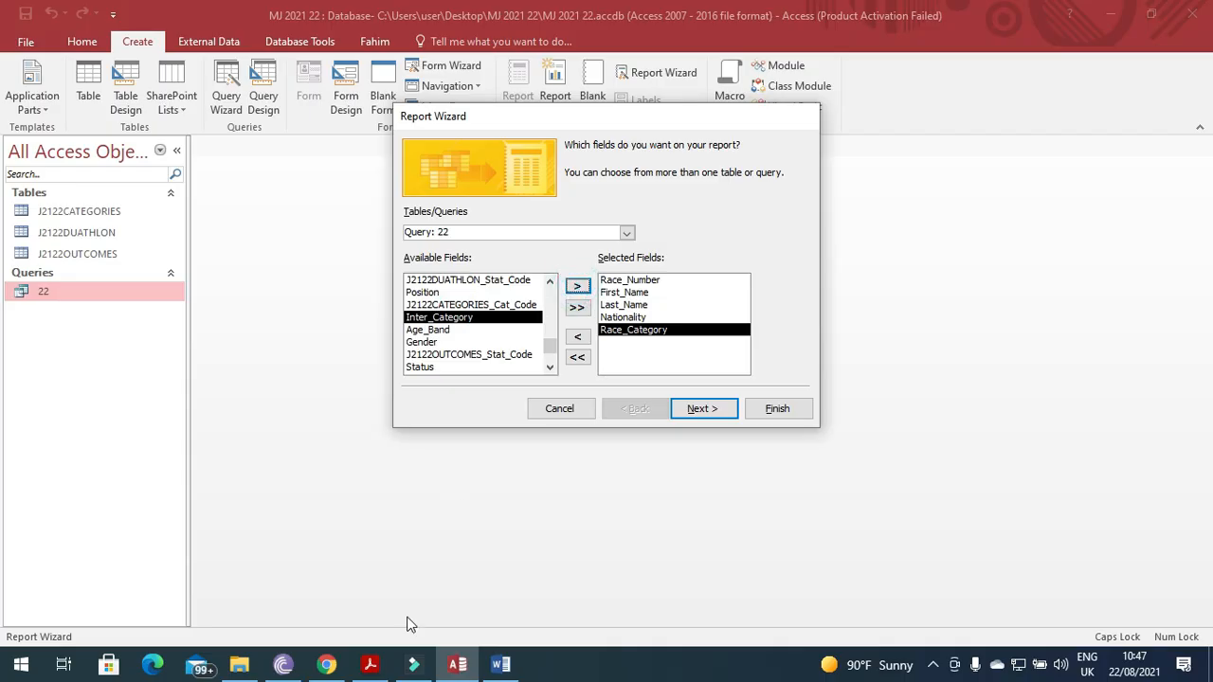
{"action": "left_click", "coordinate": [382, 668]}
{"action": "left_click", "coordinate": [382, 668]}
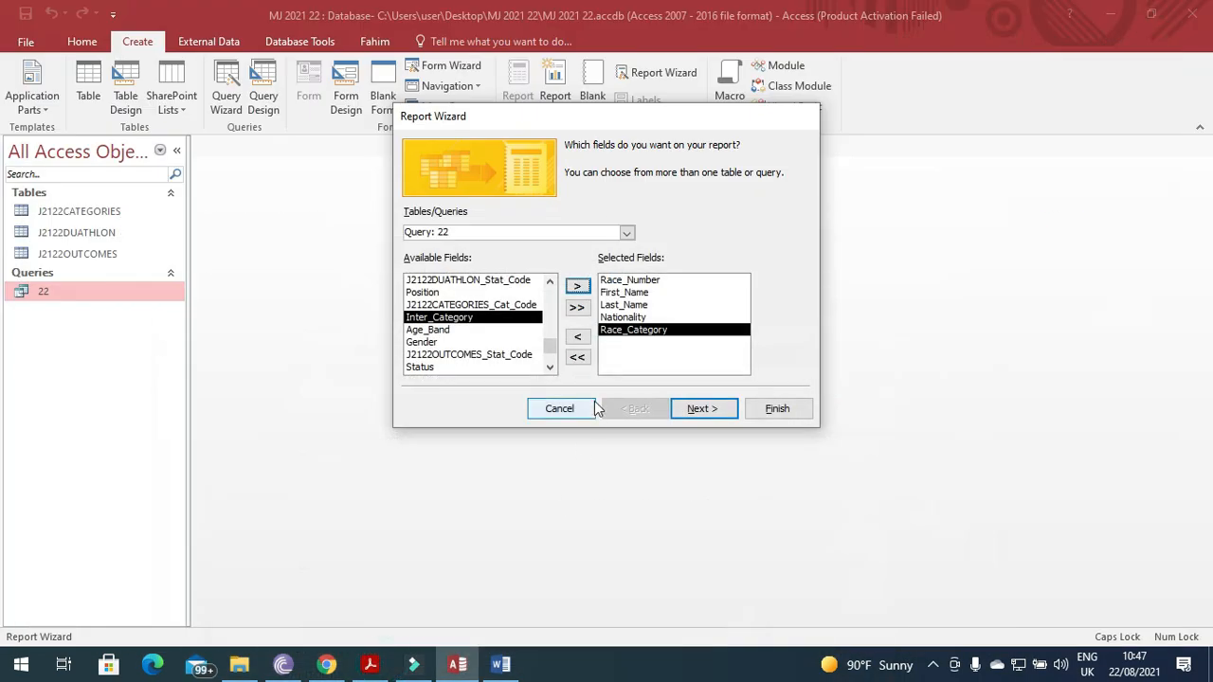
{"action": "left_click", "coordinate": [549, 370]}
{"action": "left_click", "coordinate": [464, 354]}
{"action": "left_click", "coordinate": [577, 286]}
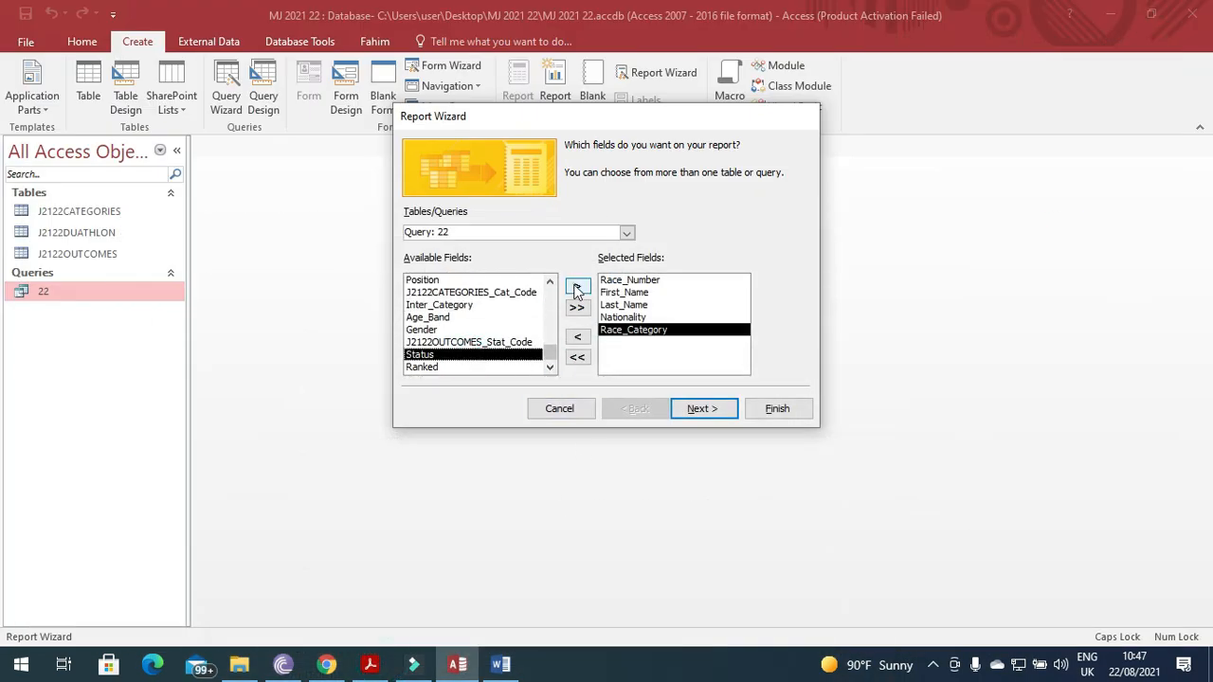
{"action": "left_click", "coordinate": [578, 286]}
Skip grouping, keep the sort order, and accept a Tabular, Portrait layout.
{"action": "left_click", "coordinate": [702, 409]}
{"action": "left_click", "coordinate": [703, 408]}
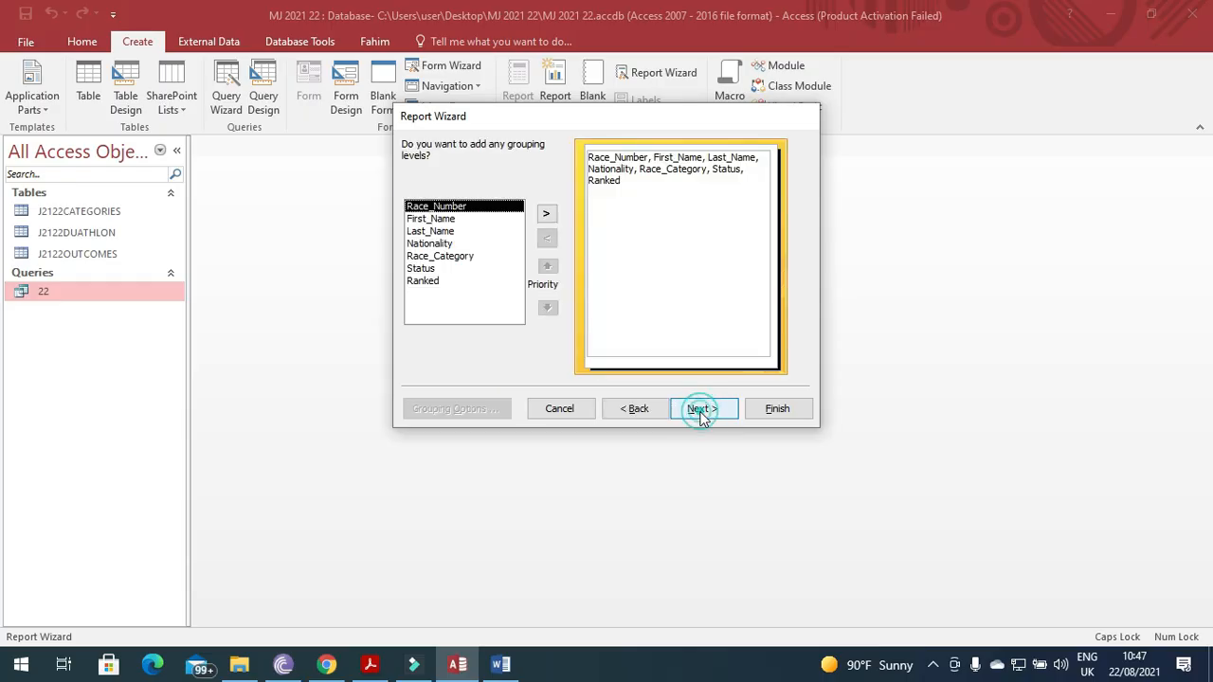
{"action": "left_click", "coordinate": [702, 408]}
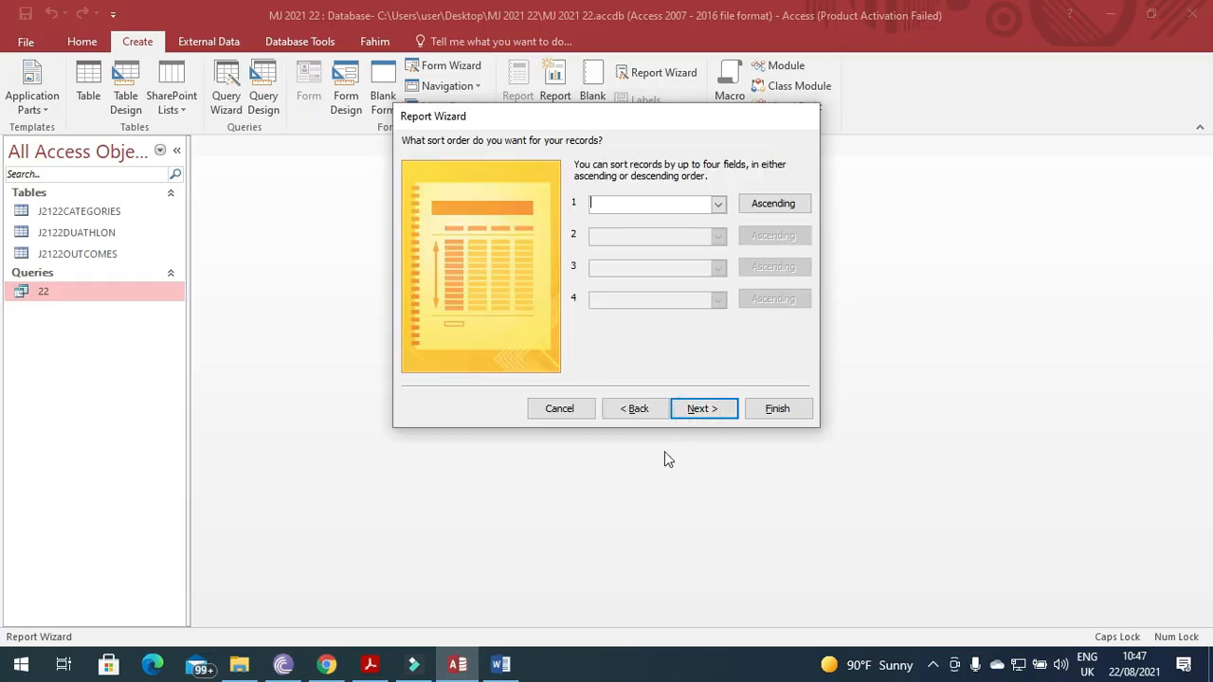
{"action": "left_click", "coordinate": [369, 664]}
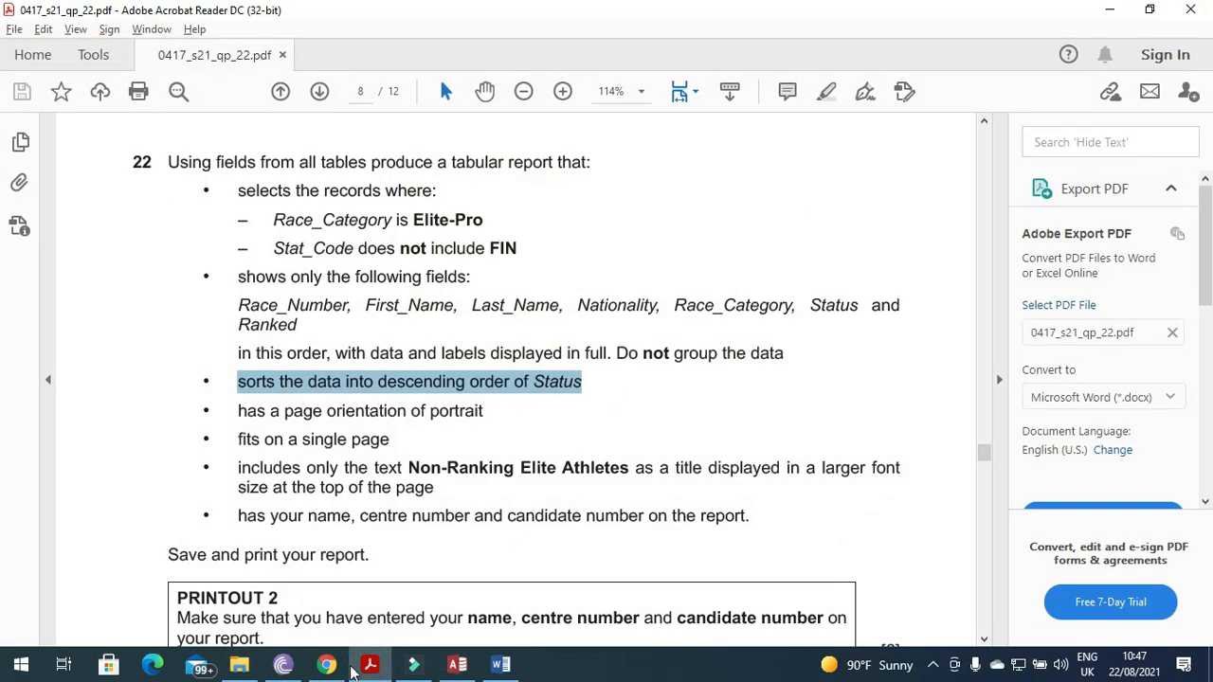
{"action": "left_click", "coordinate": [368, 666]}
{"action": "left_click", "coordinate": [715, 412]}
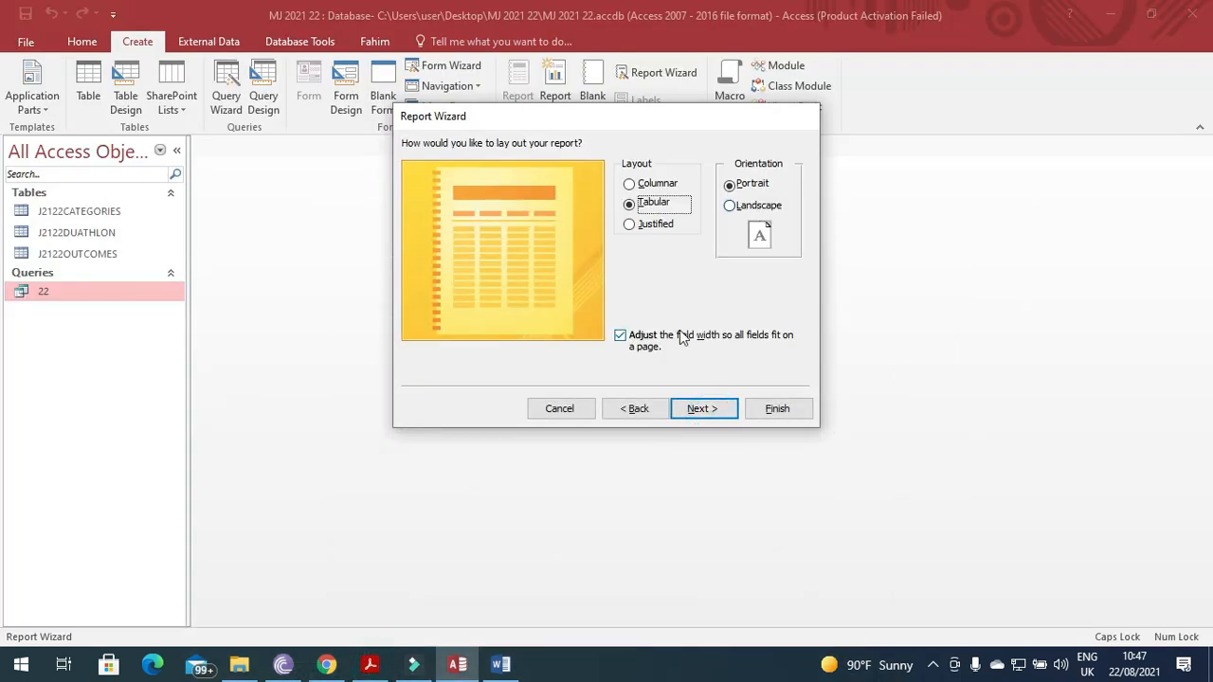
{"action": "left_click", "coordinate": [388, 667]}
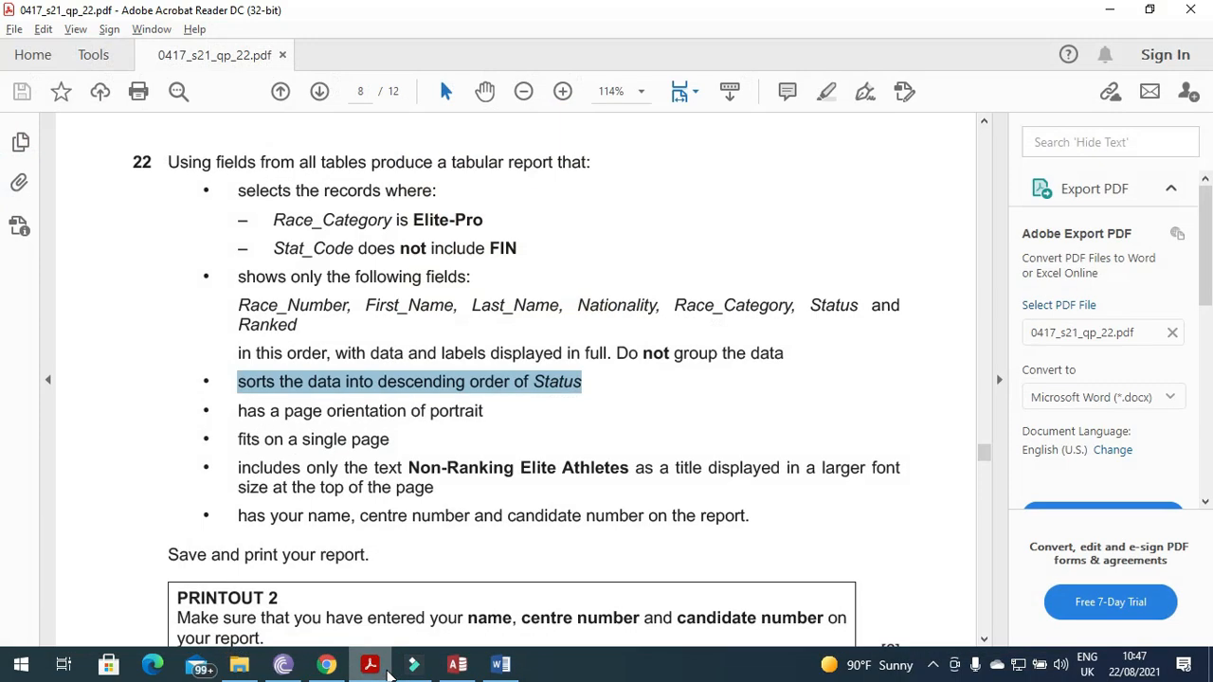
{"action": "key", "text": "alt+Tab"}
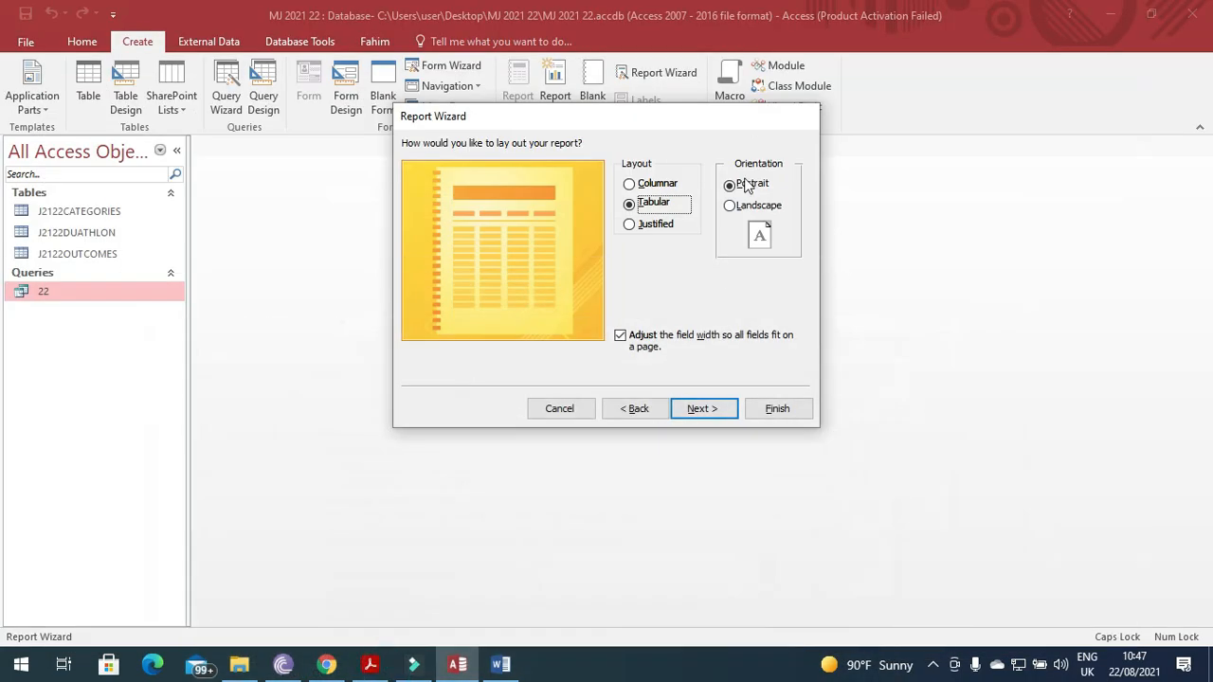
{"action": "left_click", "coordinate": [705, 410]}
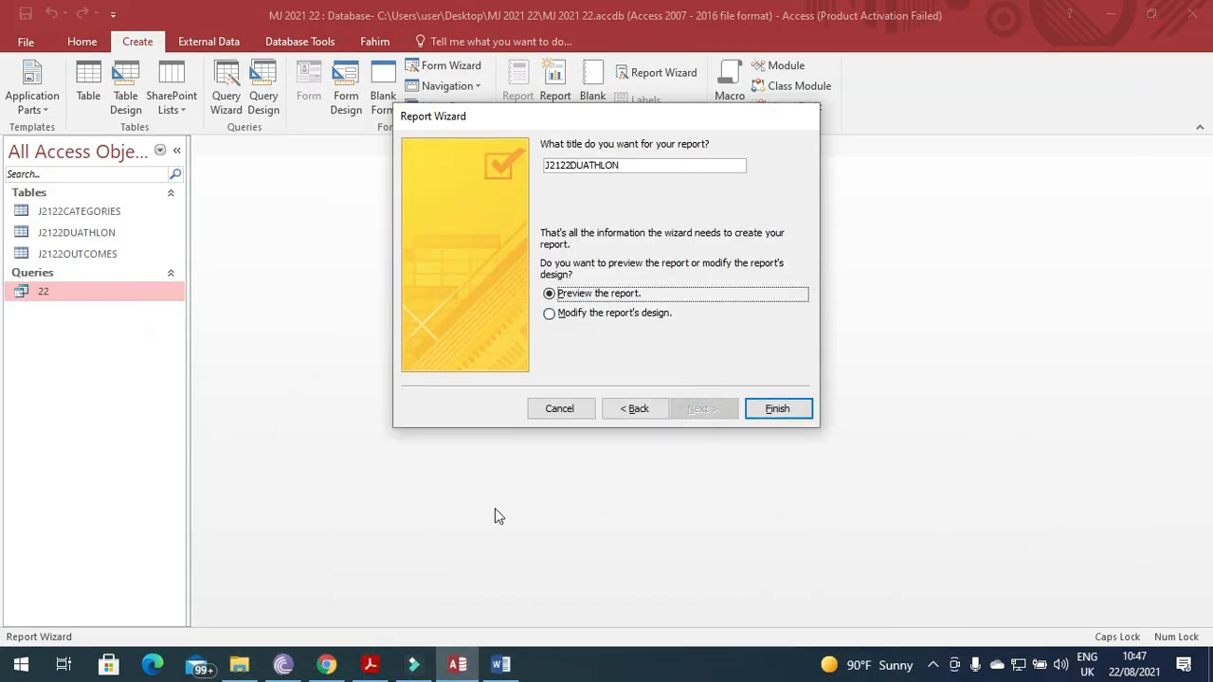
Title the report 'Non-Ranking Elite Athletes', pasted from the question paper, and finish the wizard.
{"action": "left_click", "coordinate": [371, 664]}
{"action": "left_click_drag", "start_coordinate": [629, 471], "coordinate": [424, 473]}
{"action": "key", "text": "ctrl+c"}
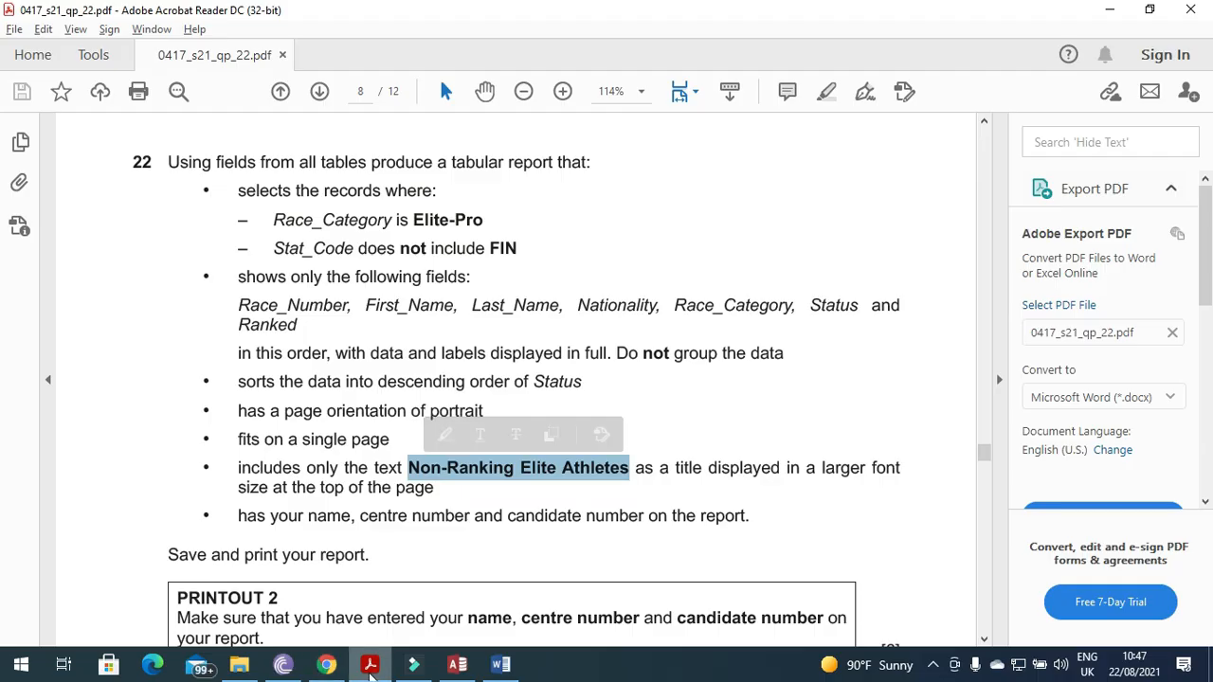
{"action": "left_click", "coordinate": [370, 665]}
{"action": "double_click", "coordinate": [639, 168]}
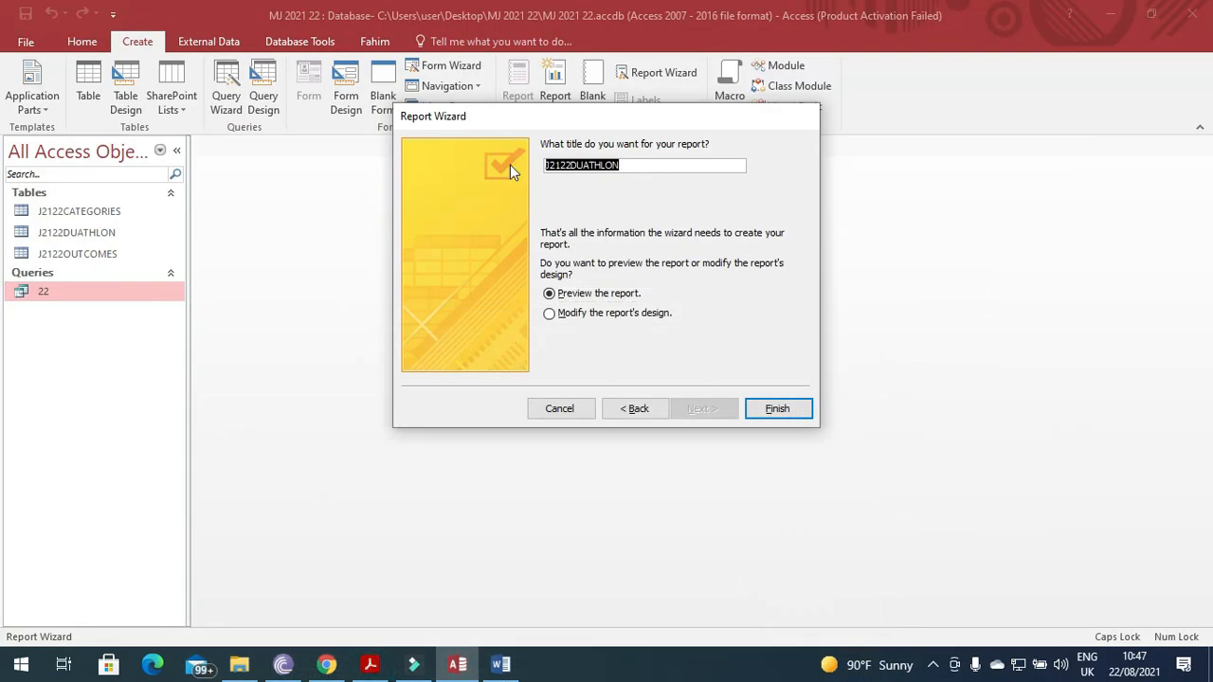
{"action": "key", "text": "ctrl+v"}
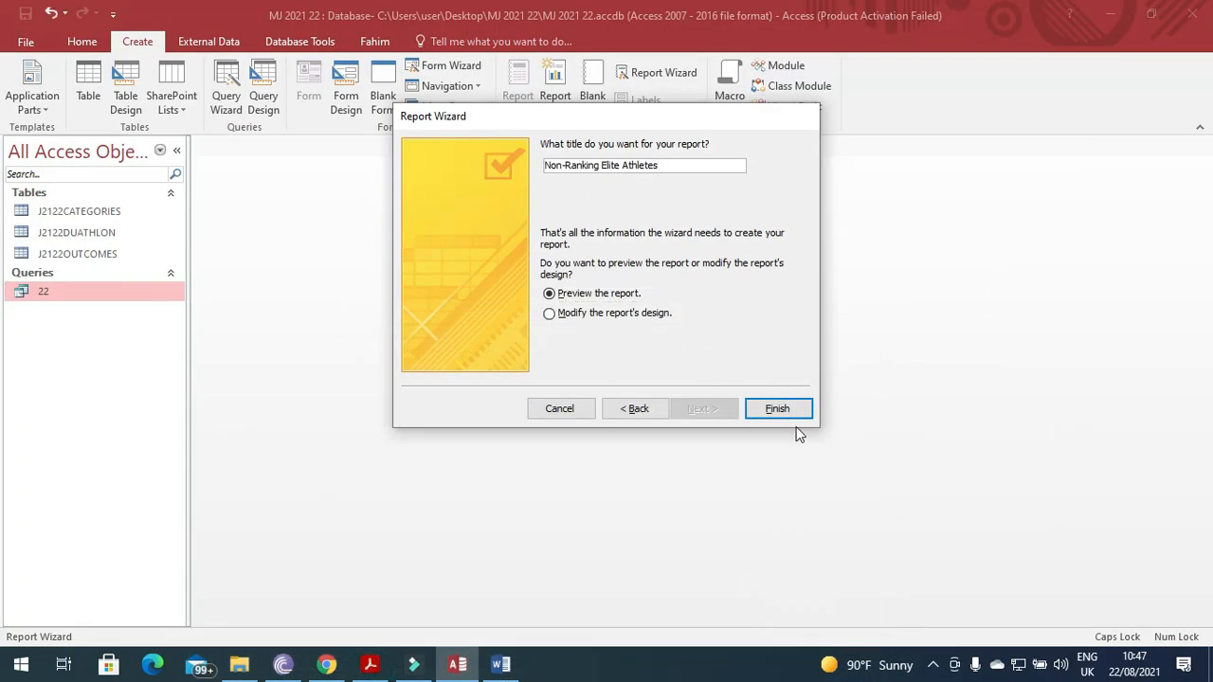
{"action": "left_click", "coordinate": [781, 413]}
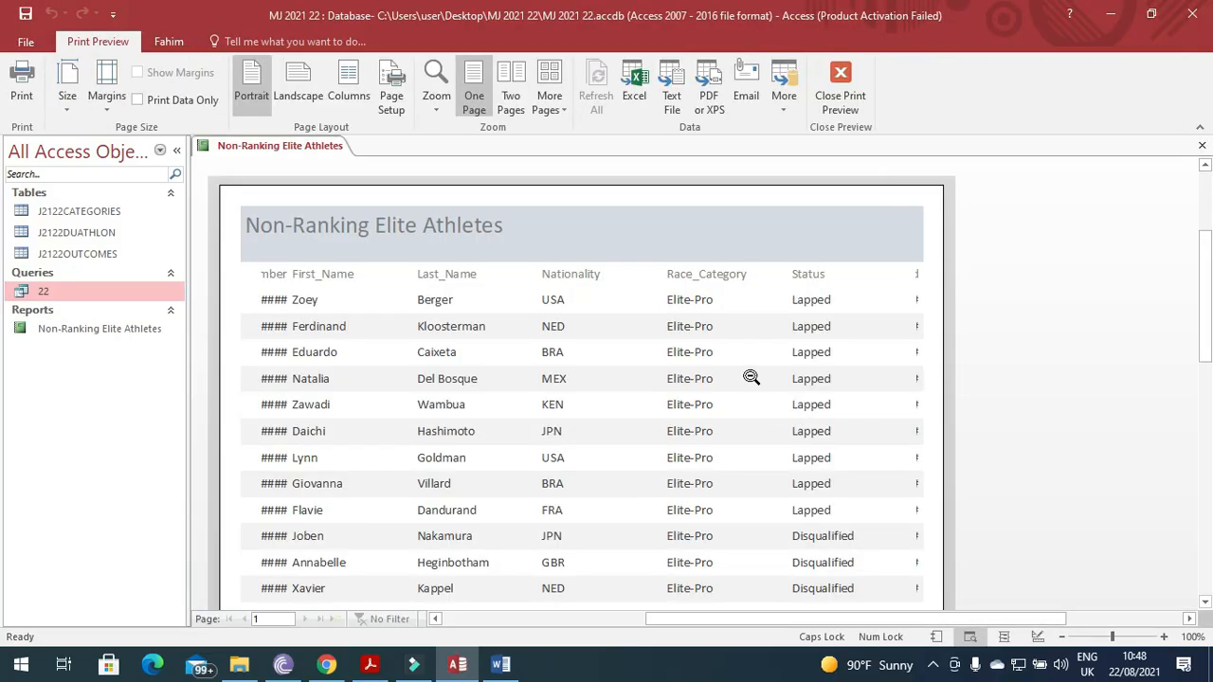
Switch the Non-Ranking Elite Athletes report into Layout View.
{"action": "right_click", "coordinate": [266, 147]}
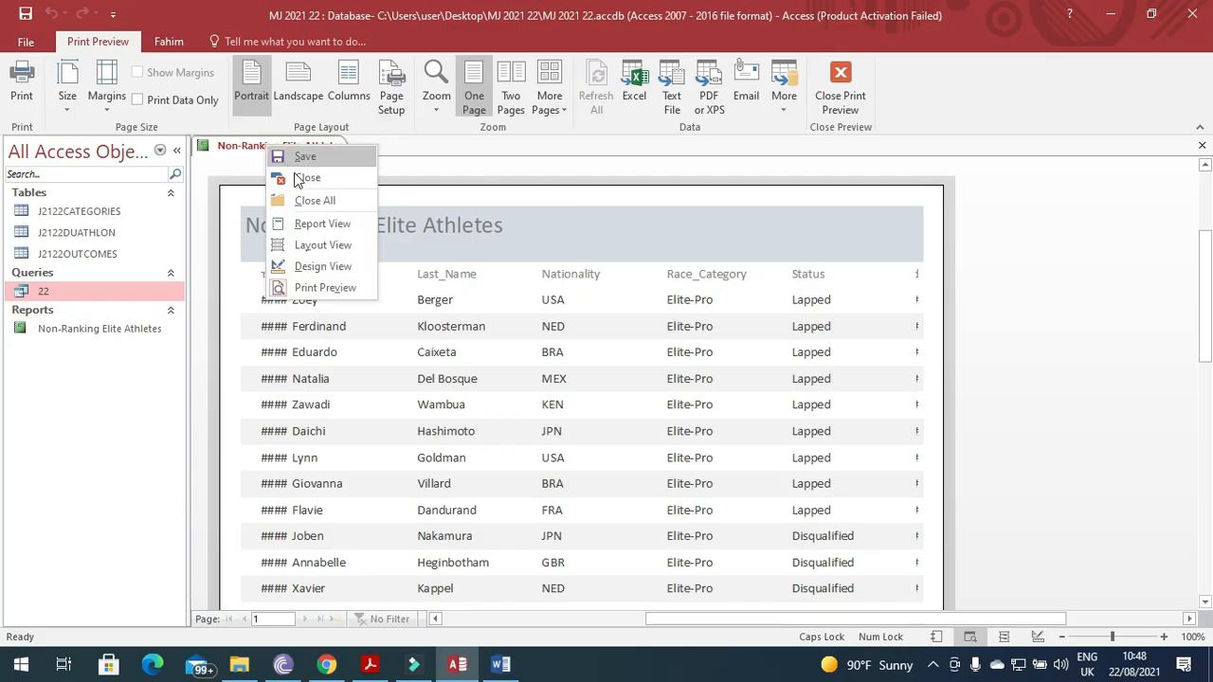
{"action": "left_click", "coordinate": [316, 245]}
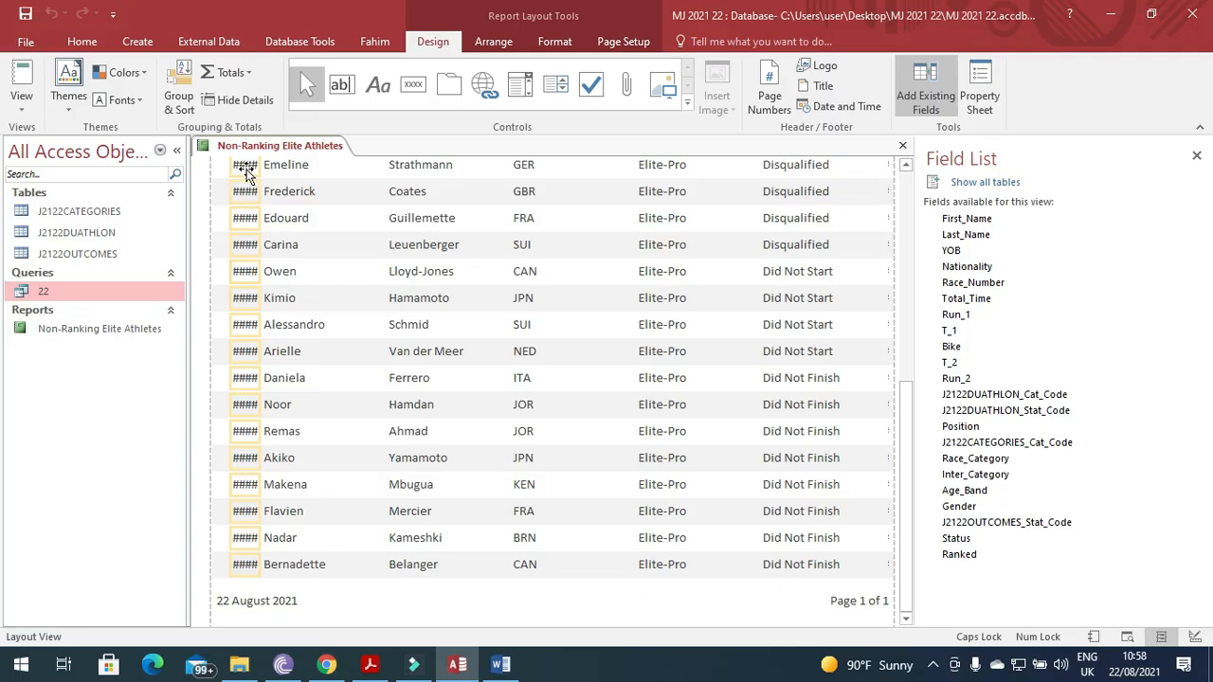
{"action": "scroll", "coordinate": [252, 265], "scroll_direction": "up", "scroll_amount": 5}
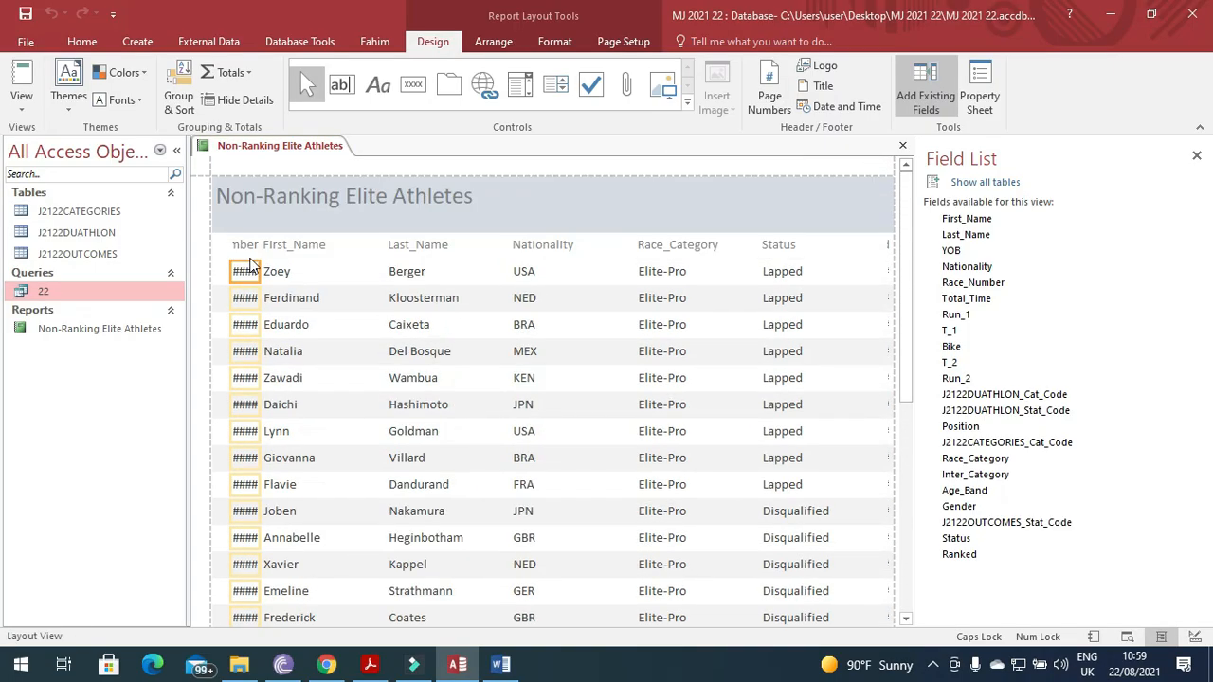
{"action": "right_click", "coordinate": [265, 148]}
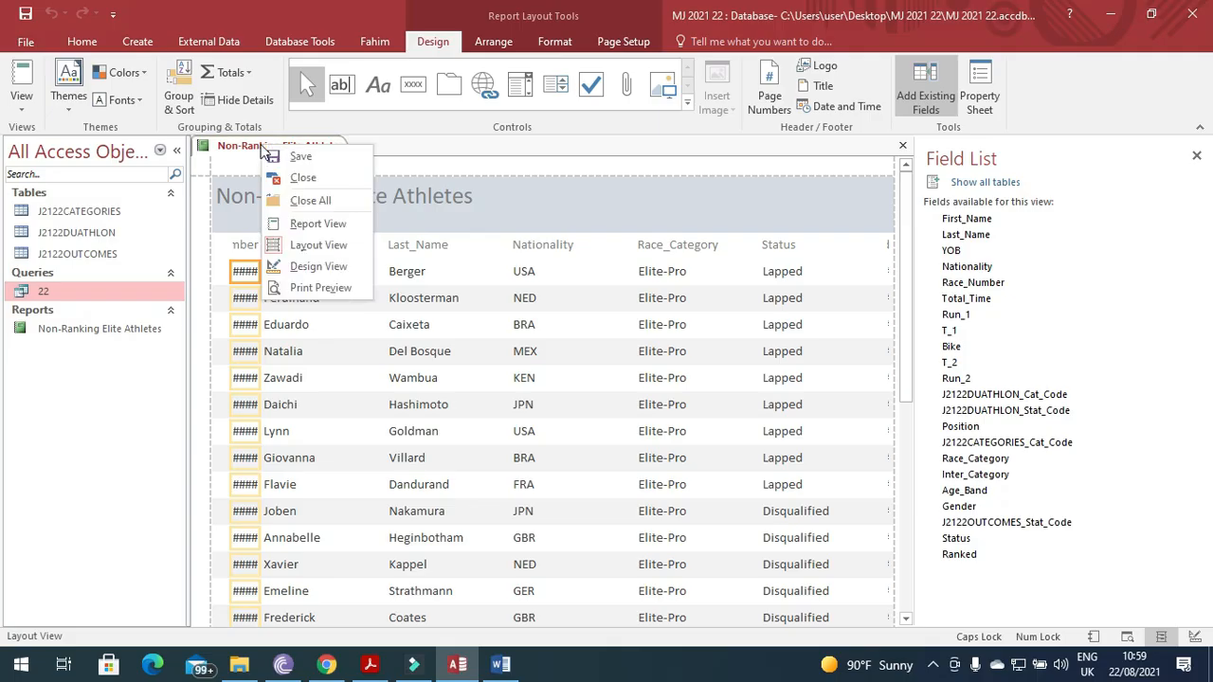
{"action": "left_click", "coordinate": [305, 254]}
Widen the Race_Number column so its values show instead of ####.
{"action": "left_click", "coordinate": [243, 244]}
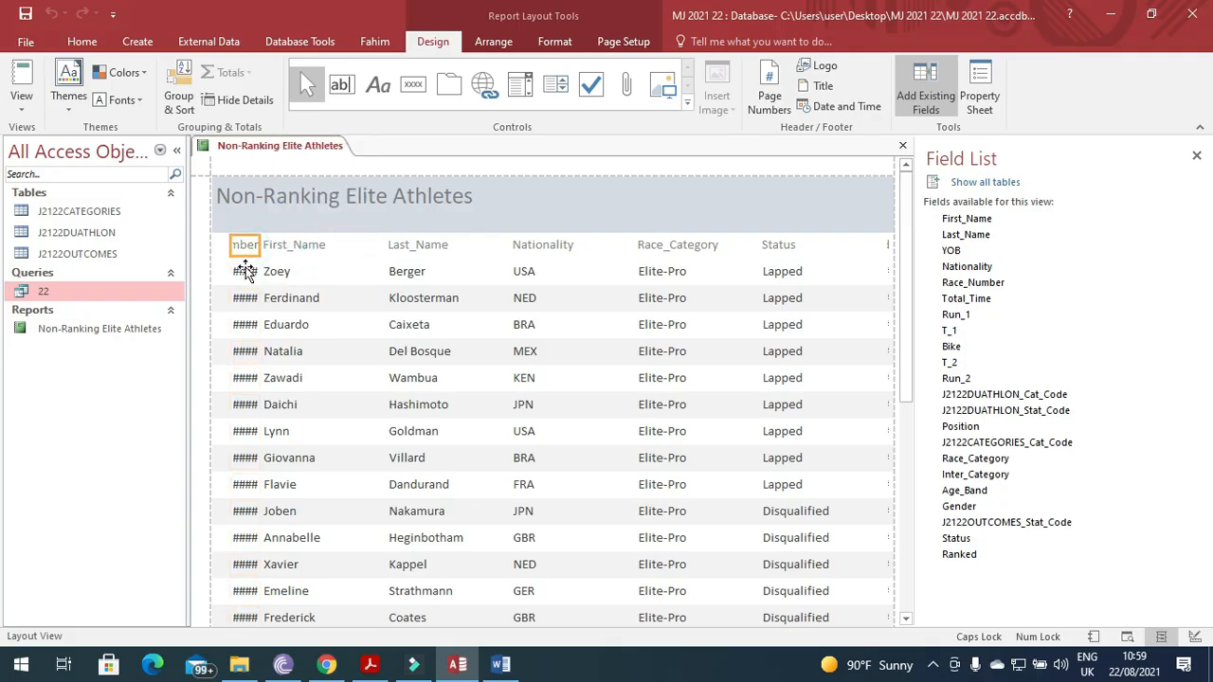
{"action": "left_click", "coordinate": [295, 246]}
{"action": "left_click", "coordinate": [289, 272]}
{"action": "left_click_drag", "start_coordinate": [261, 245], "coordinate": [282, 245]}
{"action": "left_click", "coordinate": [244, 228]}
{"action": "left_click", "coordinate": [246, 225]}
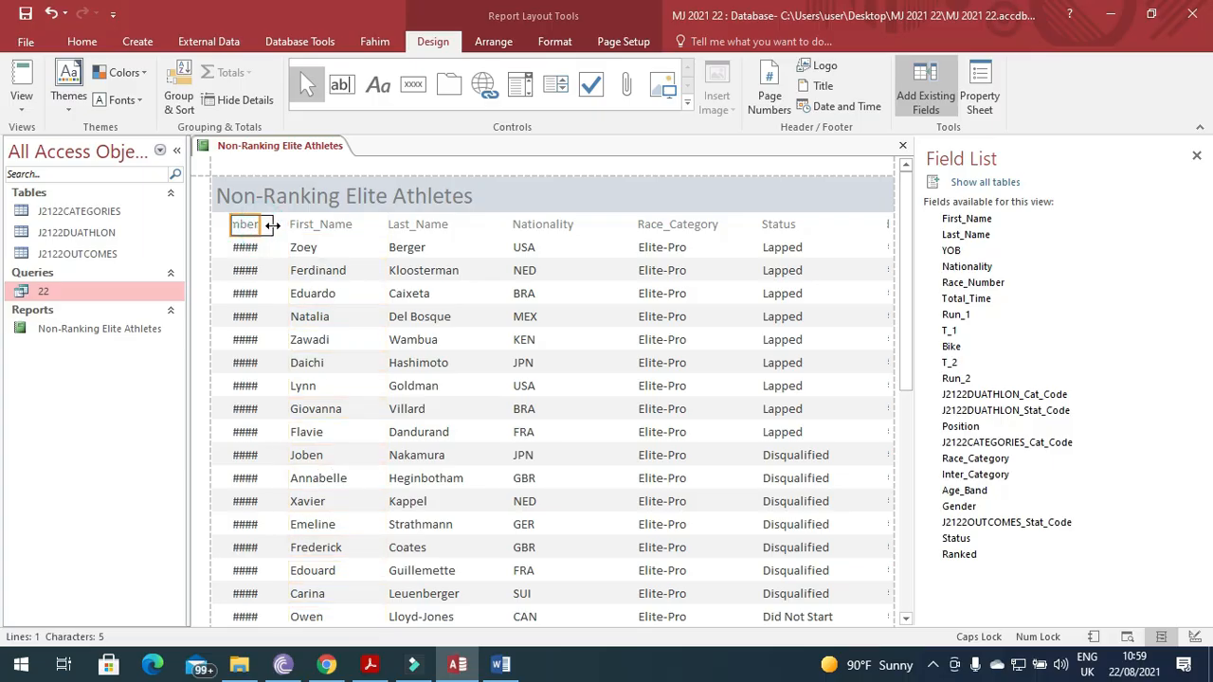
{"action": "left_click_drag", "start_coordinate": [266, 225], "coordinate": [281, 249]}
{"action": "left_click", "coordinate": [238, 249]}
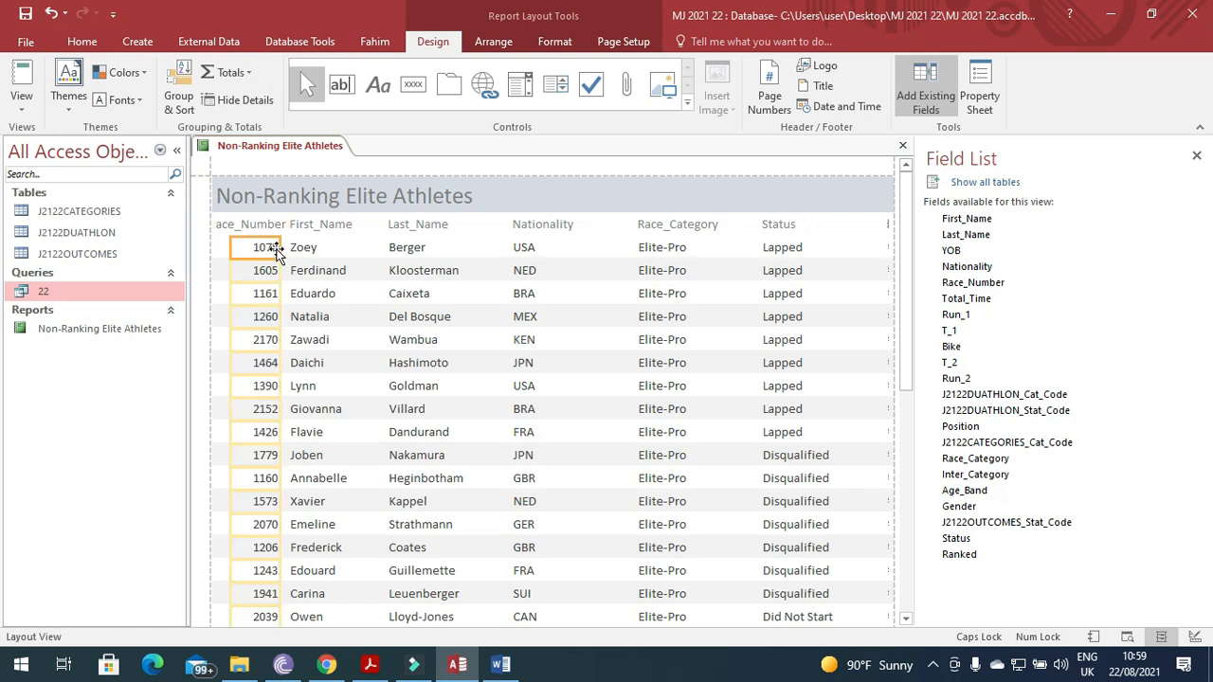
{"action": "left_click", "coordinate": [322, 230]}
{"action": "left_click", "coordinate": [317, 270]}
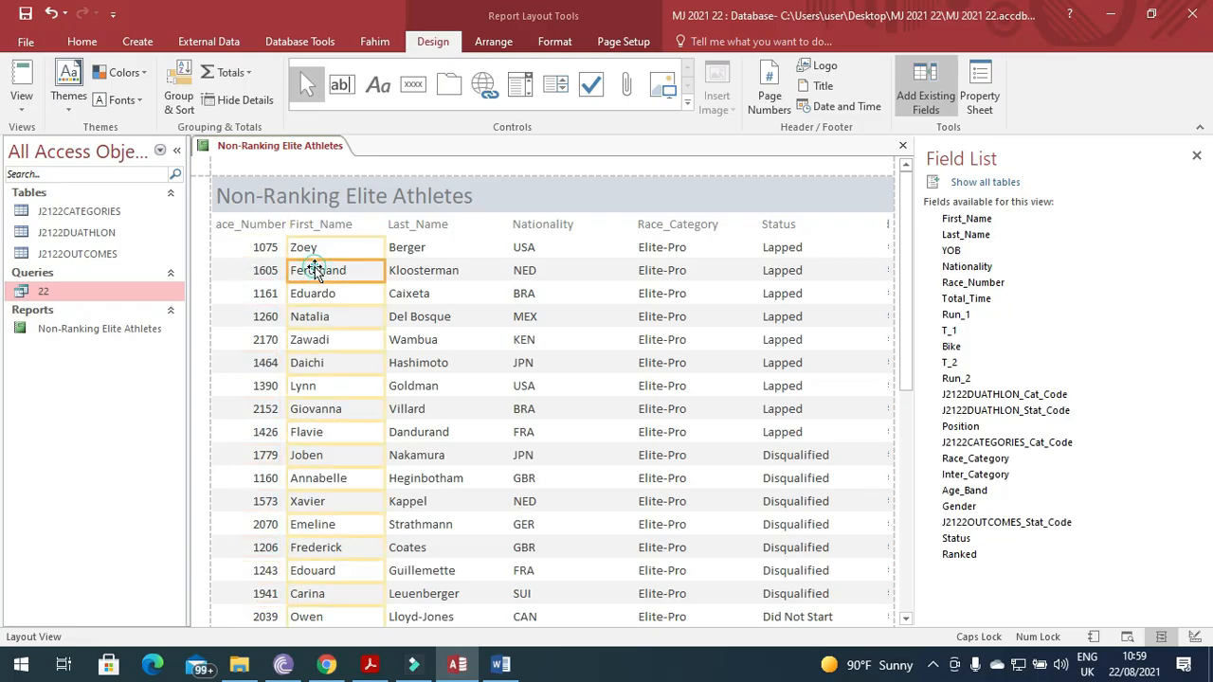
{"action": "left_click", "coordinate": [289, 244]}
{"action": "mouse_move", "coordinate": [289, 243]}
{"action": "left_mouse_down"}
{"action": "mouse_move", "coordinate": [309, 244]}
{"action": "mouse_move", "coordinate": [306, 226]}
{"action": "left_mouse_up"}
{"action": "left_click", "coordinate": [257, 227]}
{"action": "left_click", "coordinate": [289, 224]}
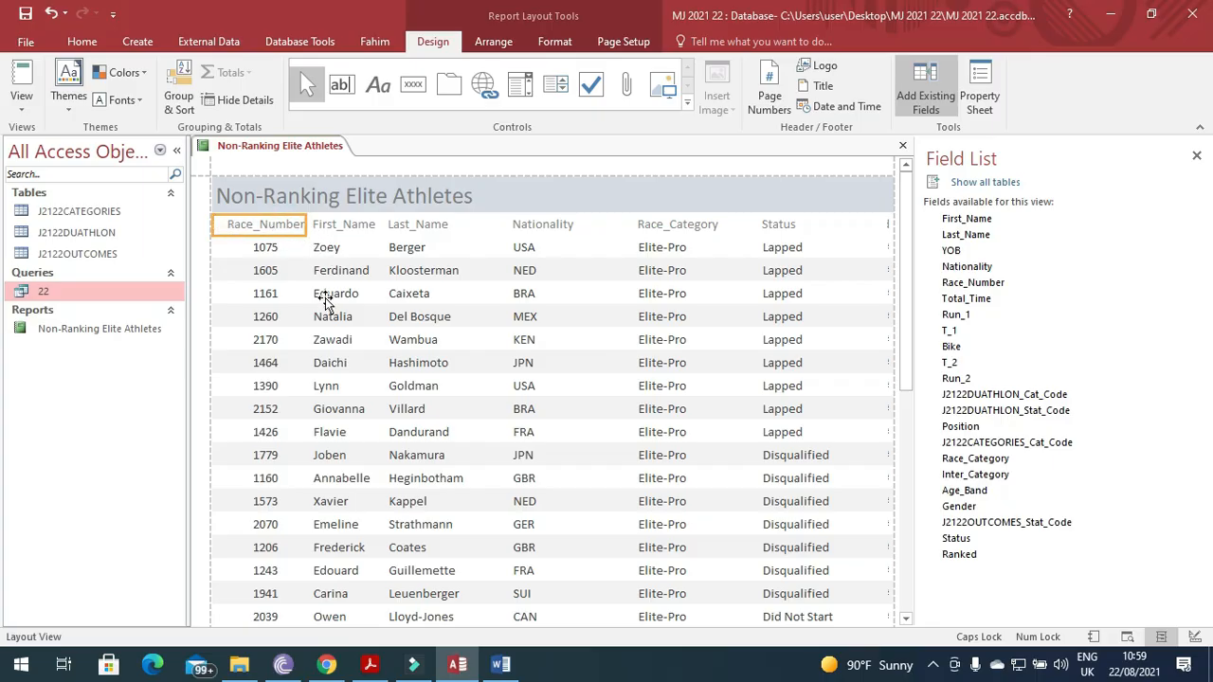
Narrow the Last_Name and Nationality columns.
{"action": "scroll", "coordinate": [330, 424], "scroll_direction": "down", "scroll_amount": 2}
{"action": "scroll", "coordinate": [330, 425], "scroll_direction": "down", "scroll_amount": 4}
{"action": "scroll", "coordinate": [330, 424], "scroll_direction": "up", "scroll_amount": 5}
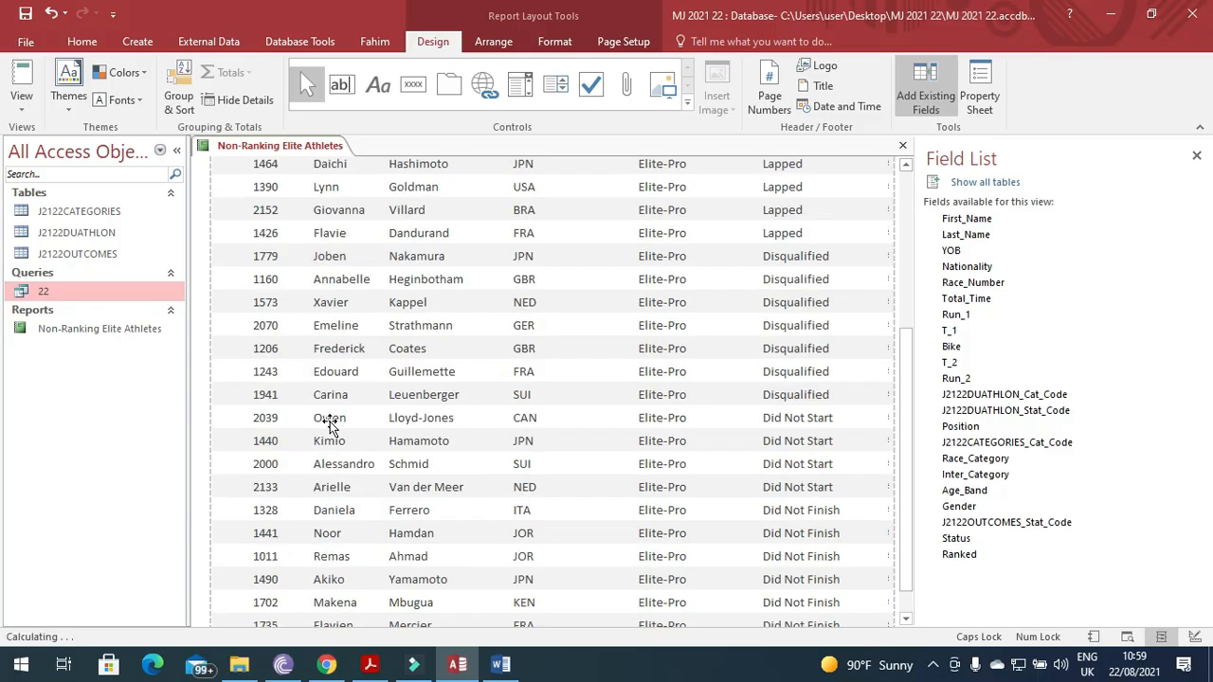
{"action": "scroll", "coordinate": [330, 425], "scroll_direction": "up", "scroll_amount": 1}
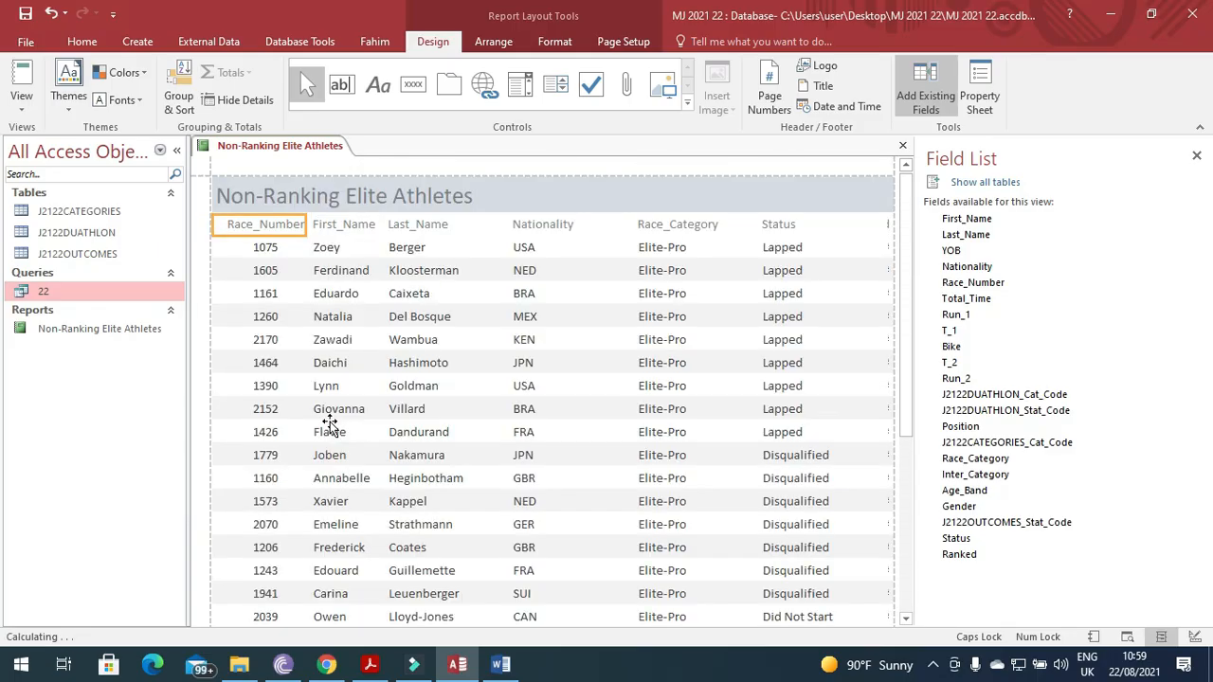
{"action": "left_click", "coordinate": [535, 224]}
{"action": "left_click", "coordinate": [464, 225]}
{"action": "left_click", "coordinate": [461, 261]}
{"action": "left_click", "coordinate": [460, 230]}
{"action": "left_click", "coordinate": [461, 247], "text": "shift"}
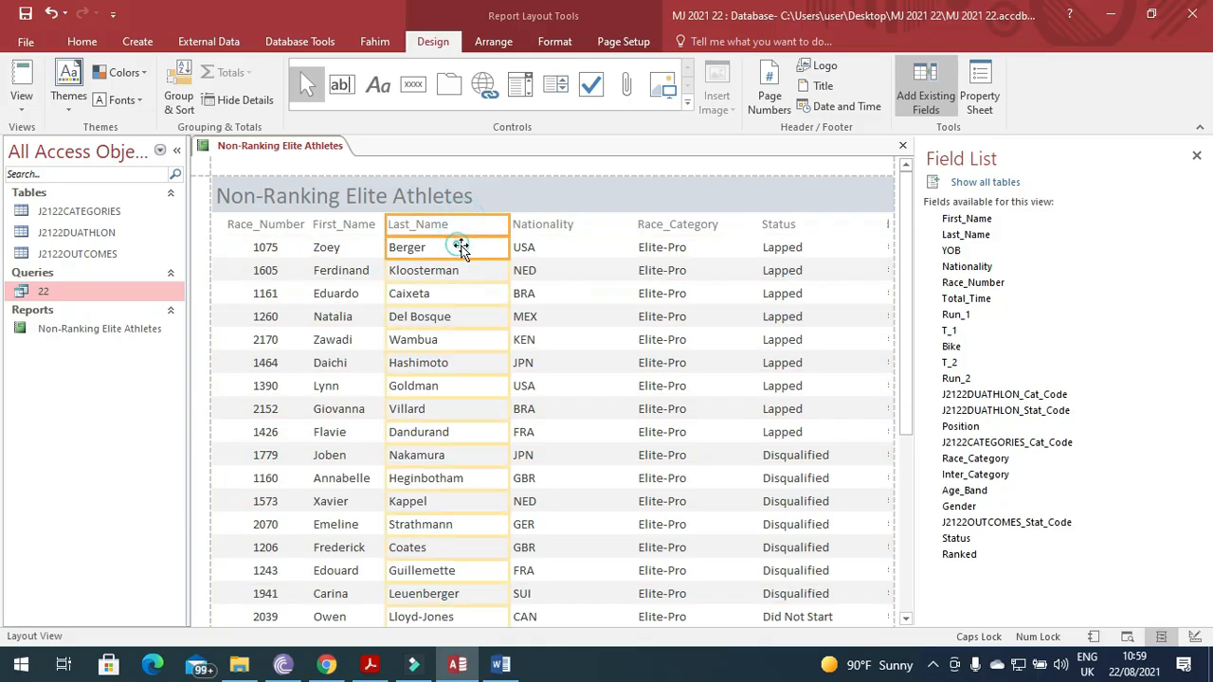
{"action": "left_click_drag", "start_coordinate": [509, 227], "coordinate": [487, 226]}
{"action": "left_click", "coordinate": [543, 226]}
{"action": "left_click", "coordinate": [534, 246], "text": "shift"}
{"action": "left_click_drag", "start_coordinate": [633, 224], "coordinate": [556, 231]}
Shift the Race_Category and Status columns left and narrow them.
{"action": "left_click", "coordinate": [660, 228]}
{"action": "left_click", "coordinate": [660, 247], "text": "shift"}
{"action": "left_click_drag", "start_coordinate": [637, 225], "coordinate": [555, 230]}
{"action": "left_click_drag", "start_coordinate": [756, 220], "coordinate": [641, 231]}
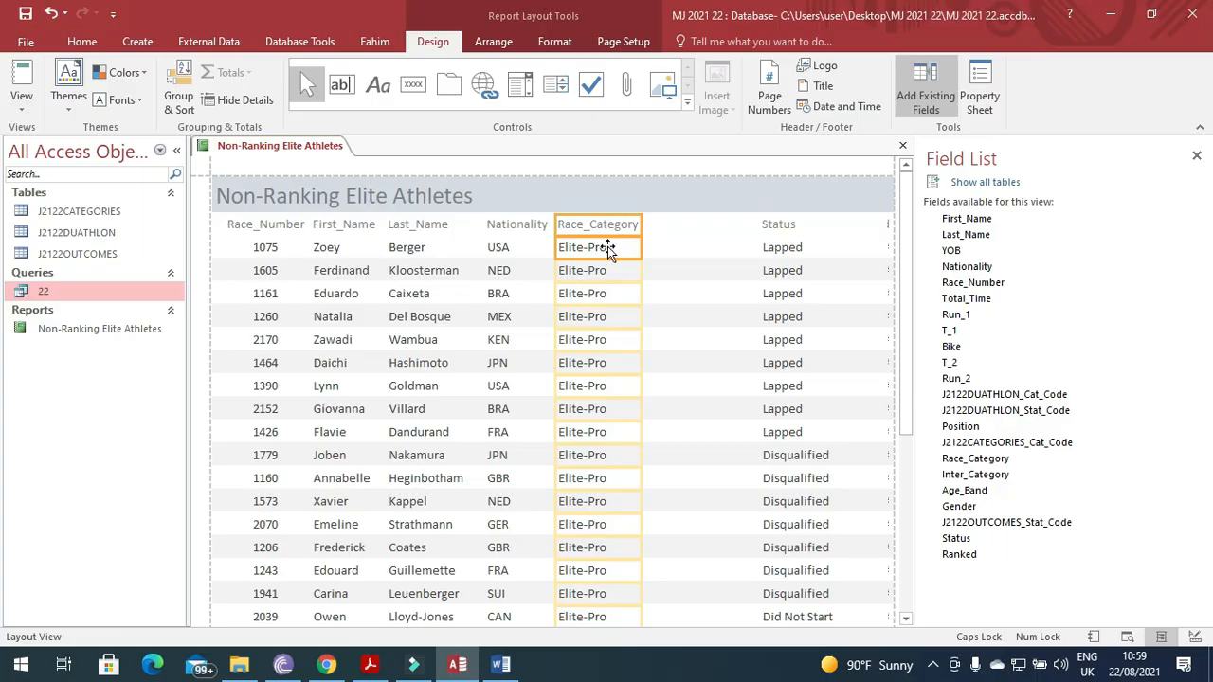
{"action": "left_click", "coordinate": [781, 225]}
{"action": "left_click", "coordinate": [779, 249]}
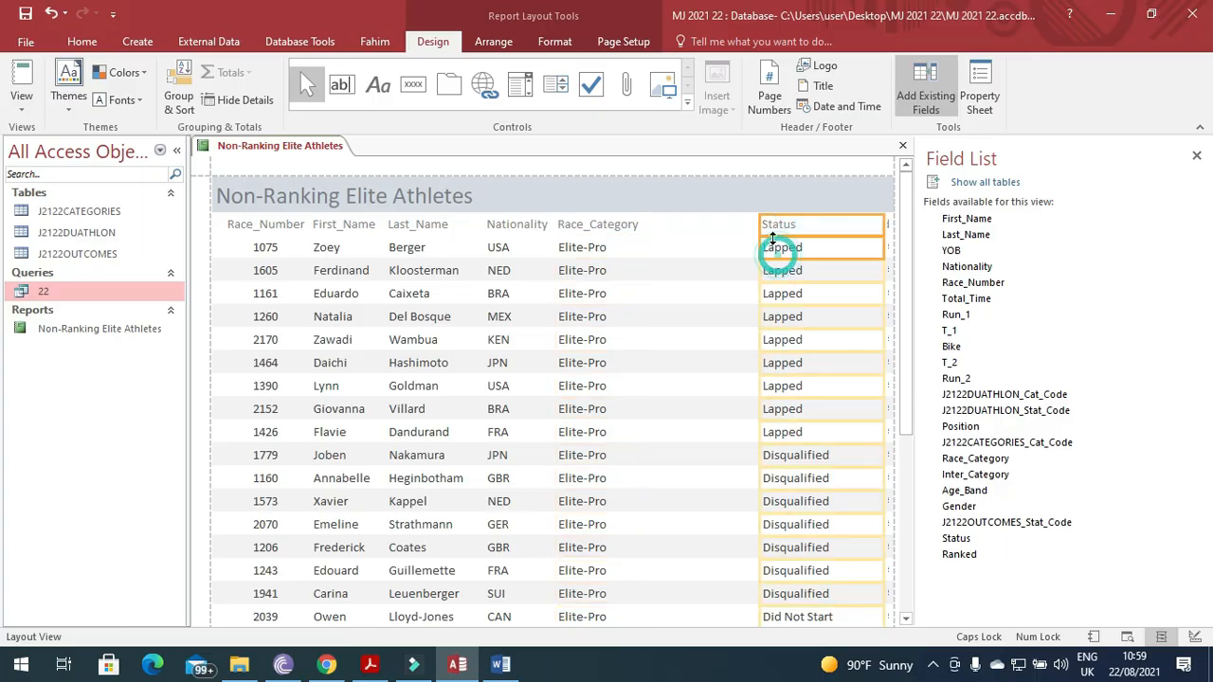
{"action": "left_click_drag", "start_coordinate": [759, 224], "coordinate": [652, 228]}
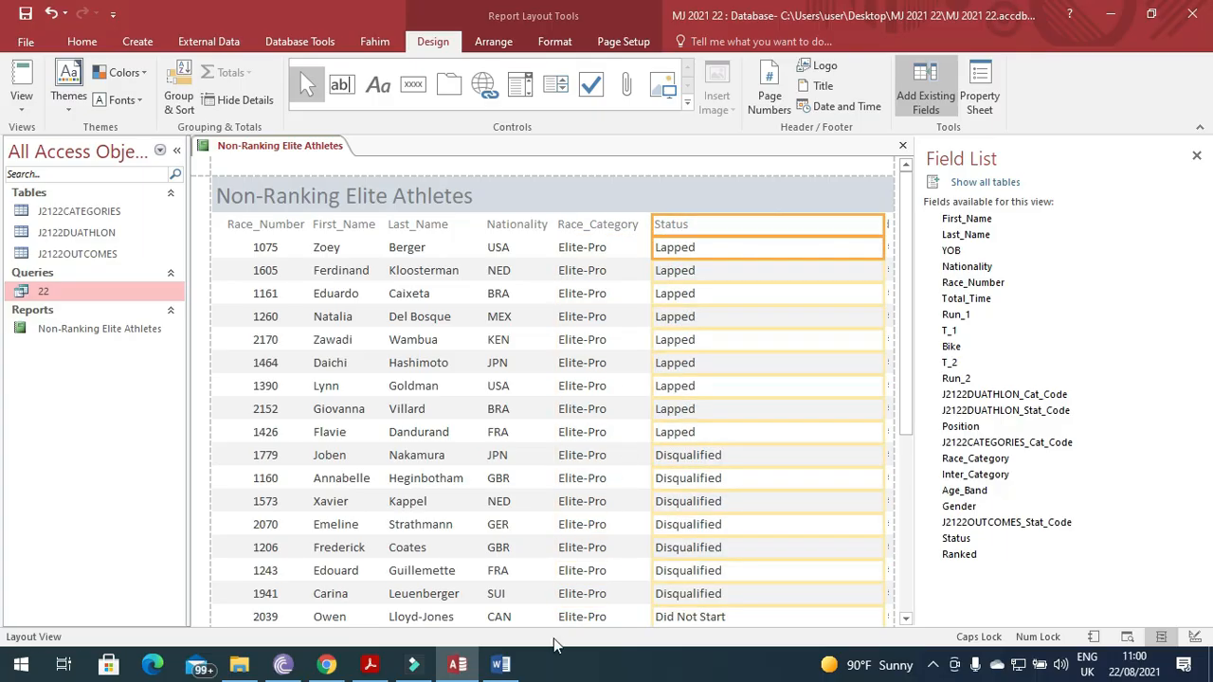
{"action": "left_click_drag", "start_coordinate": [880, 230], "coordinate": [739, 247]}
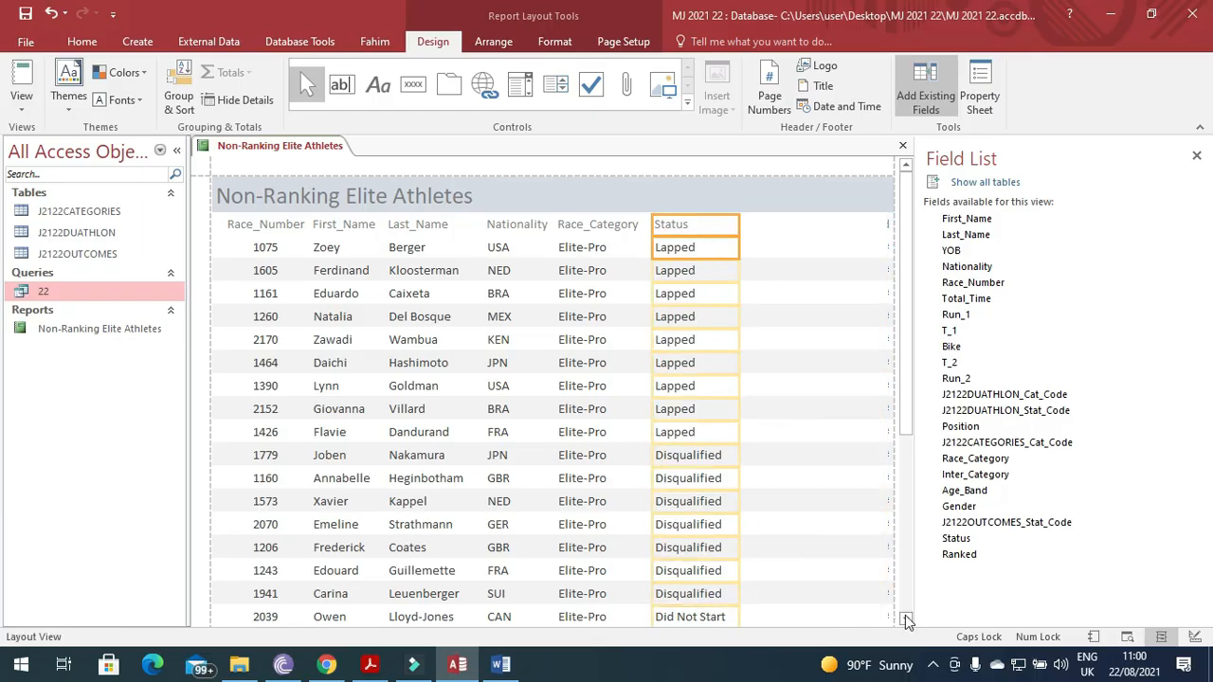
Resize the Ranked column at the right edge so 'No' shows for every athlete.
{"action": "left_click", "coordinate": [888, 227]}
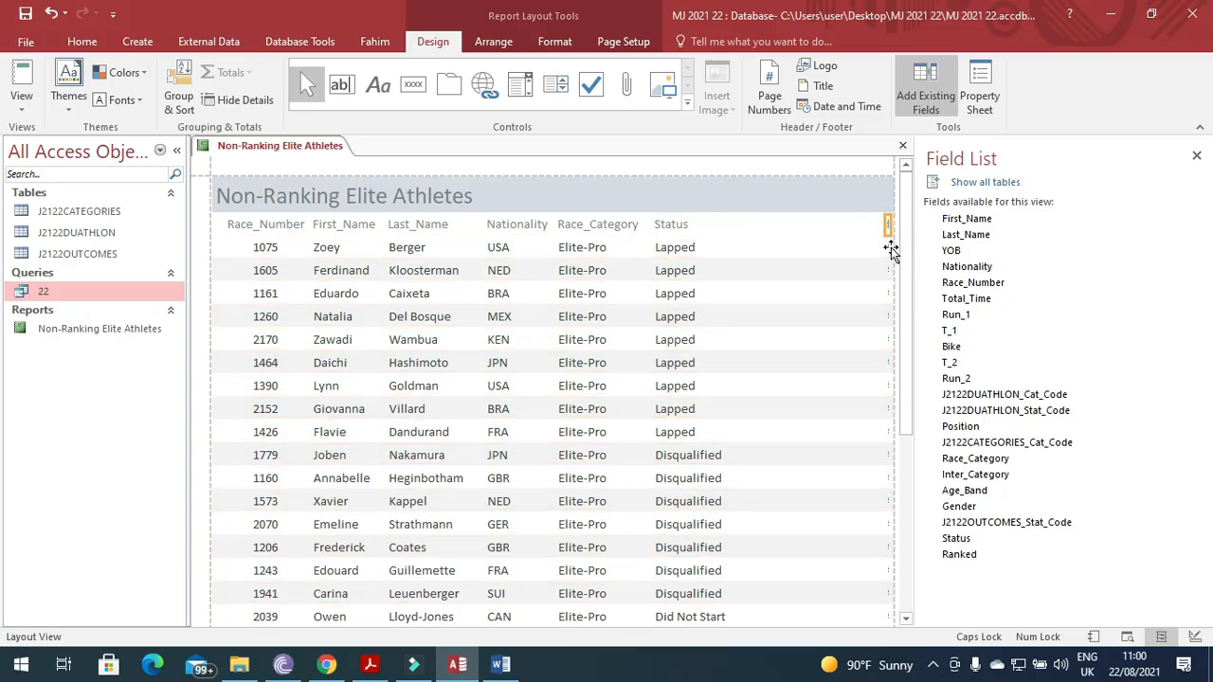
{"action": "left_click", "coordinate": [886, 248]}
{"action": "left_click_drag", "start_coordinate": [882, 226], "coordinate": [735, 236]}
{"action": "left_click_drag", "start_coordinate": [890, 221], "coordinate": [831, 226]}
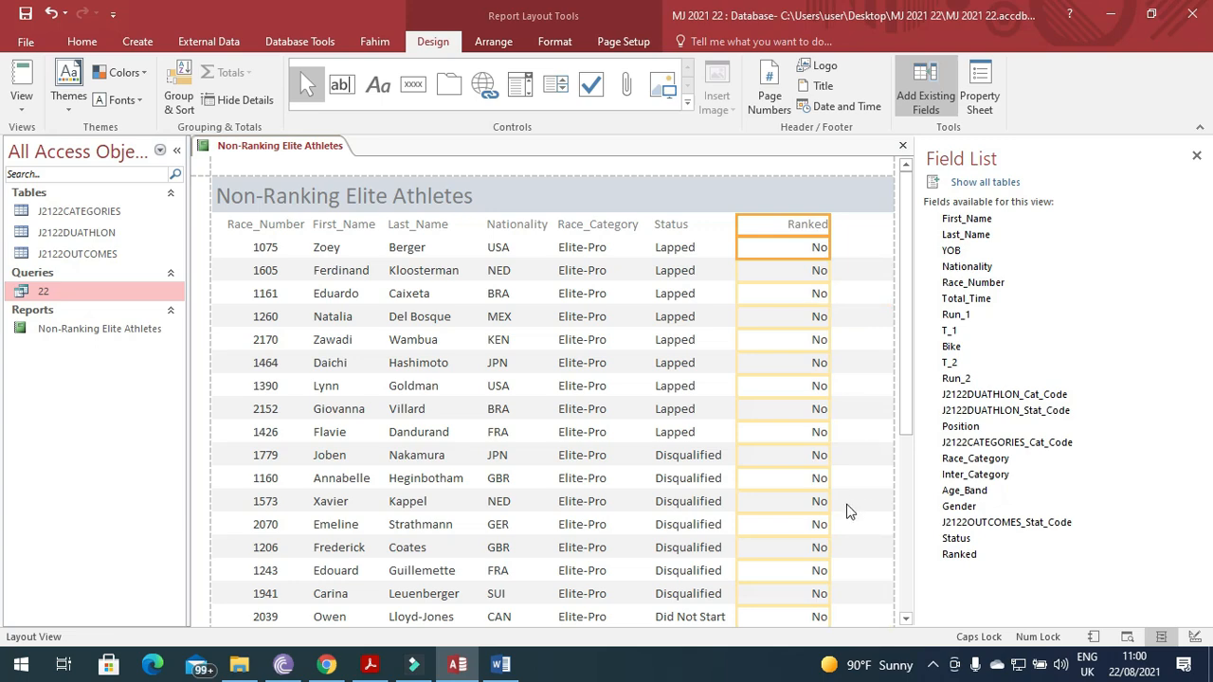
{"action": "left_click", "coordinate": [370, 665]}
{"action": "scroll", "coordinate": [386, 486], "scroll_direction": "down", "scroll_amount": 3}
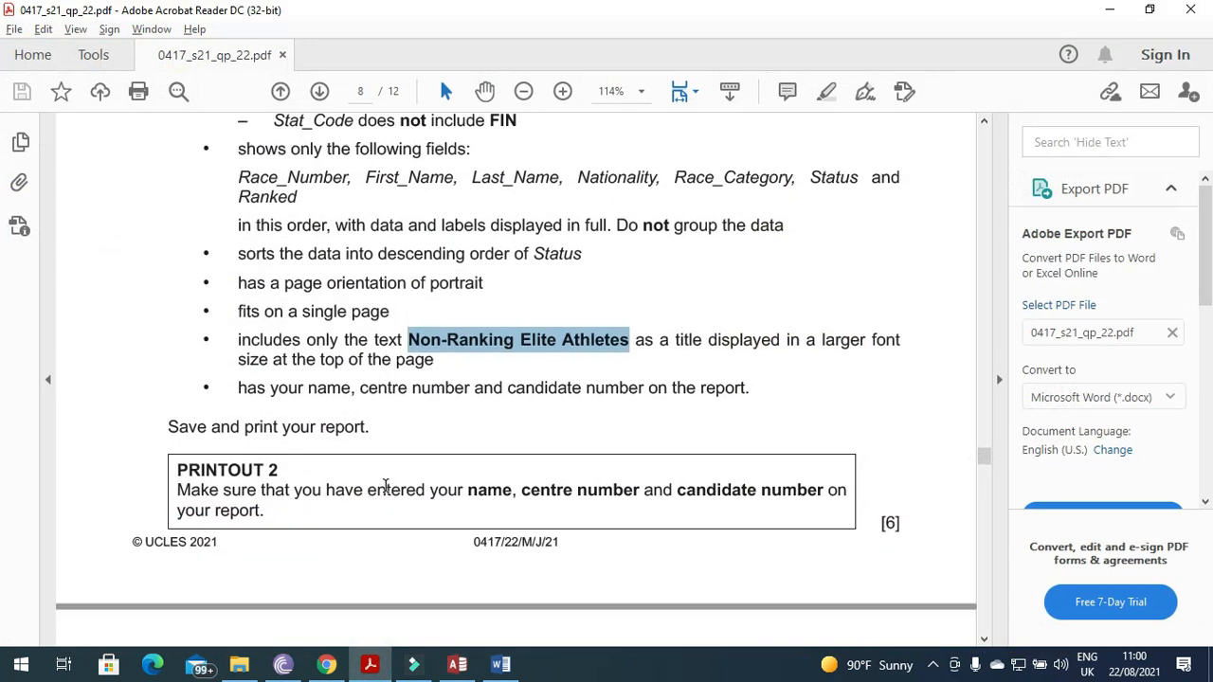
{"action": "left_click_drag", "start_coordinate": [235, 394], "coordinate": [738, 391]}
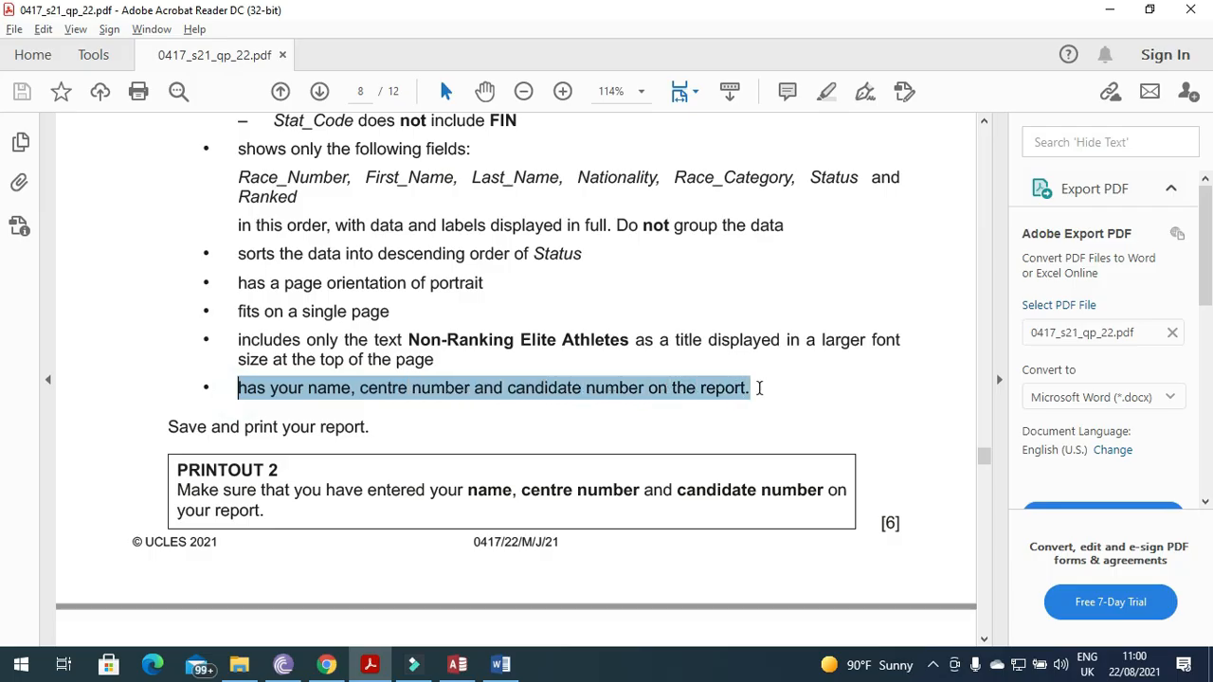
{"action": "left_click", "coordinate": [458, 664]}
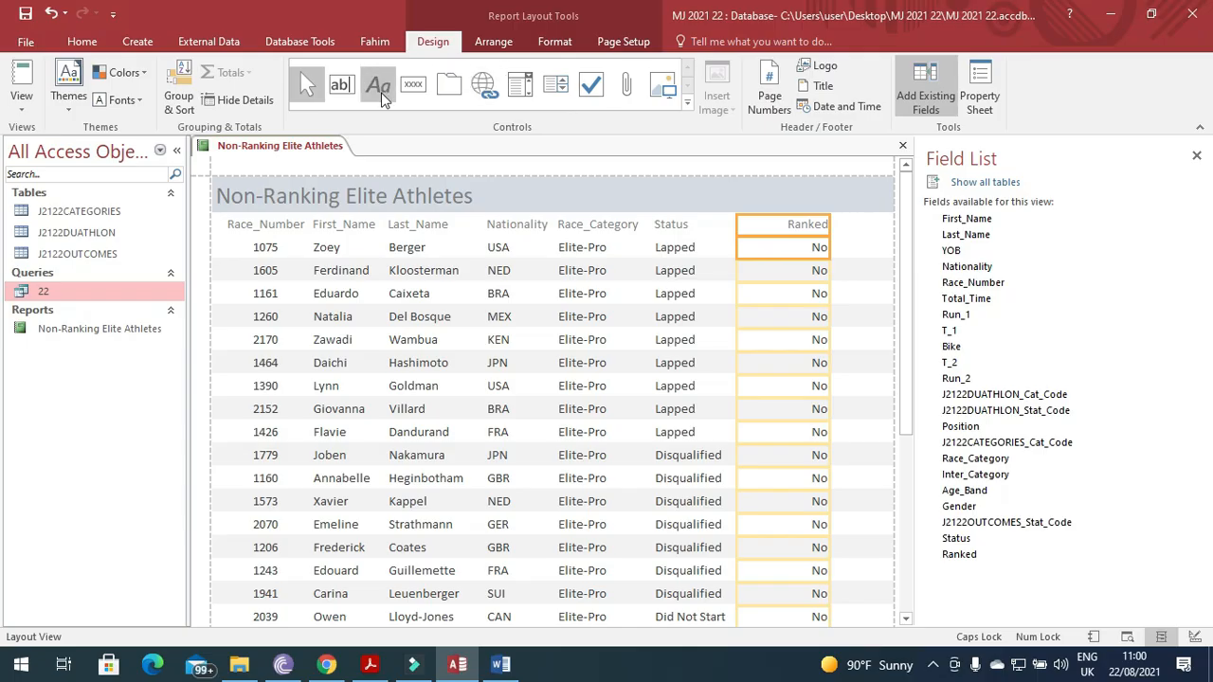
In Design View, draw a new label in the report's Page Footer.
{"action": "right_click", "coordinate": [254, 158]}
{"action": "left_click", "coordinate": [298, 275]}
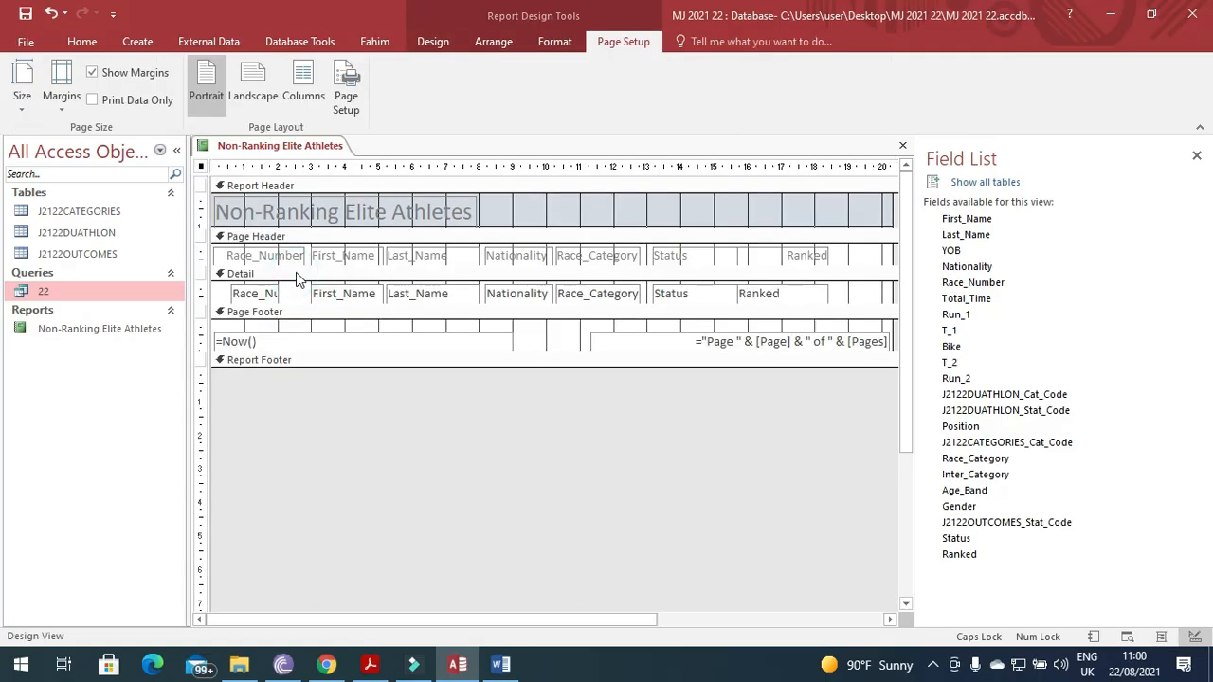
{"action": "left_click", "coordinate": [438, 44]}
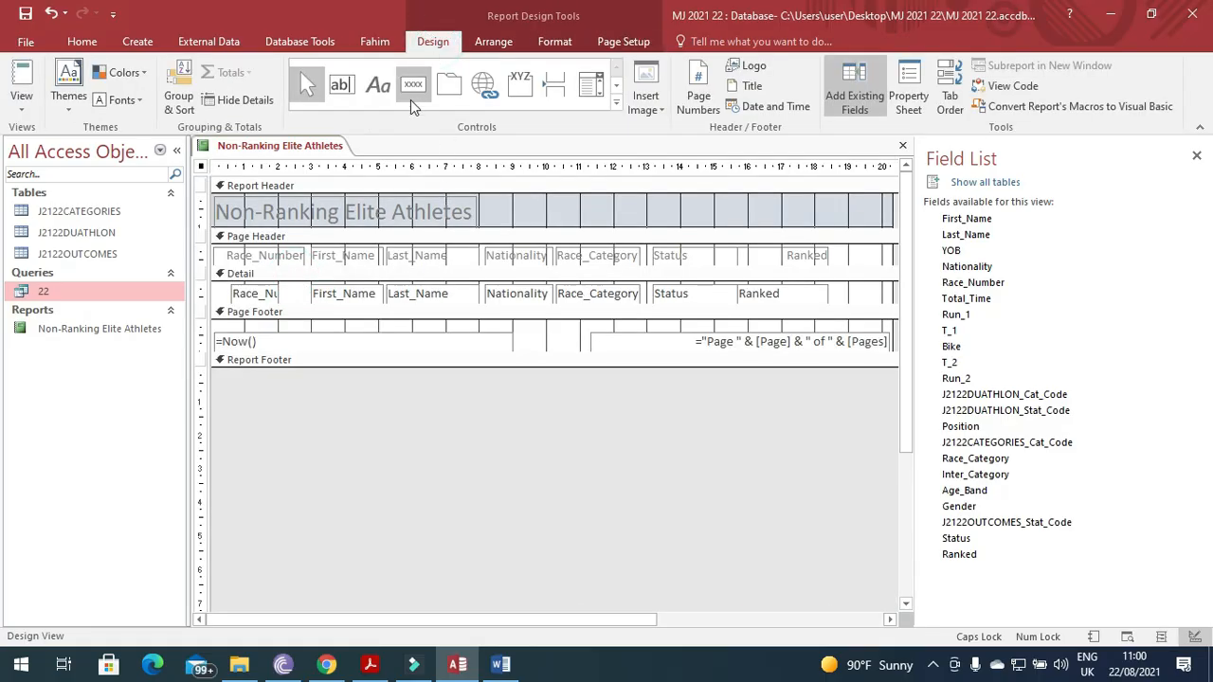
{"action": "left_click", "coordinate": [378, 93]}
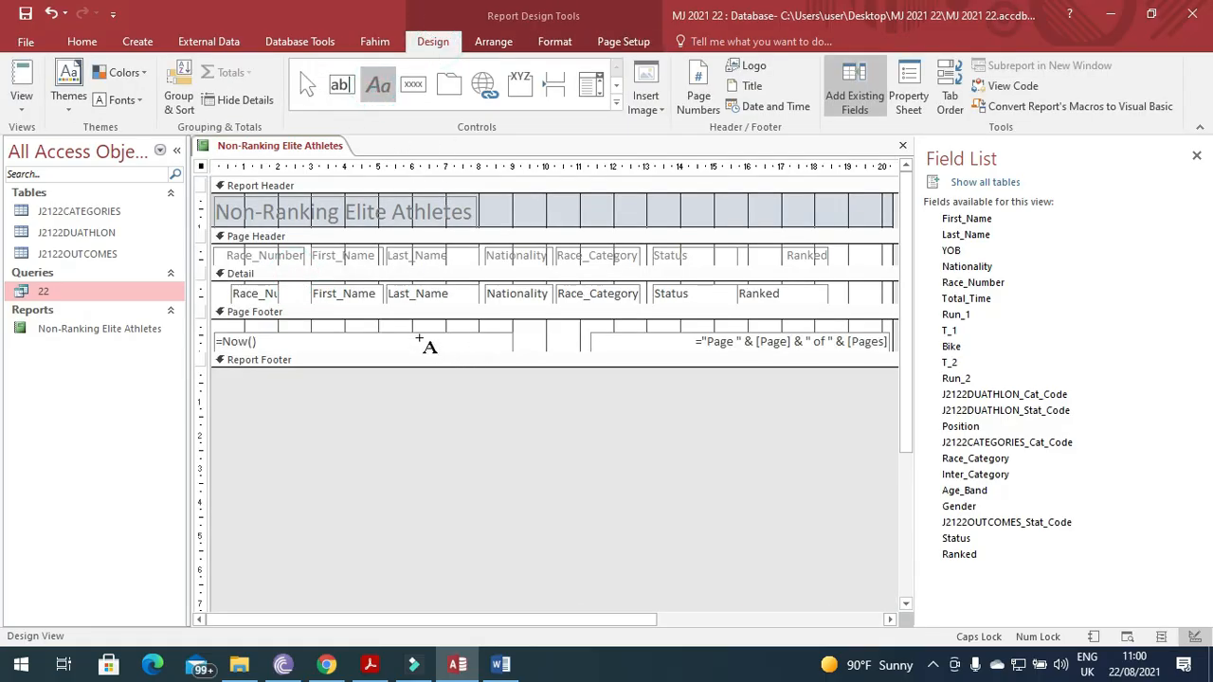
{"action": "left_click_drag", "start_coordinate": [412, 331], "coordinate": [639, 354]}
Type the candidate's name and details into the footer label and view Print Preview.
{"action": "type", "text": "F"}
{"action": "key", "text": "Caps_Lock"}
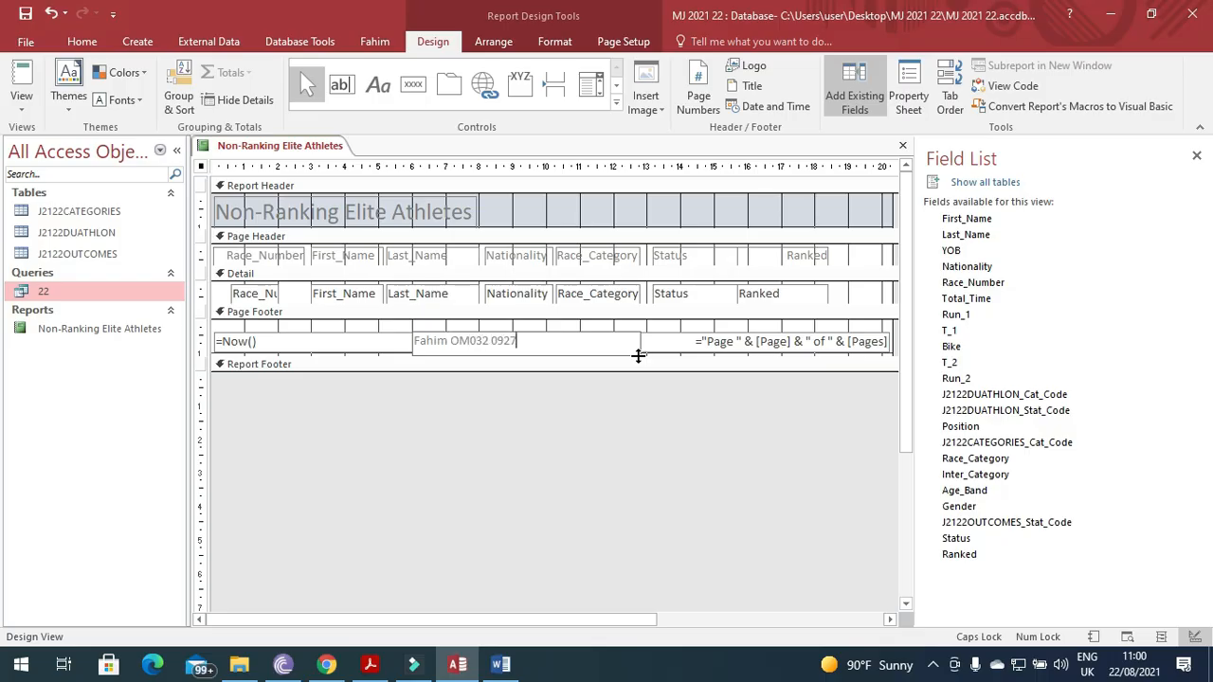
{"action": "left_click", "coordinate": [641, 325]}
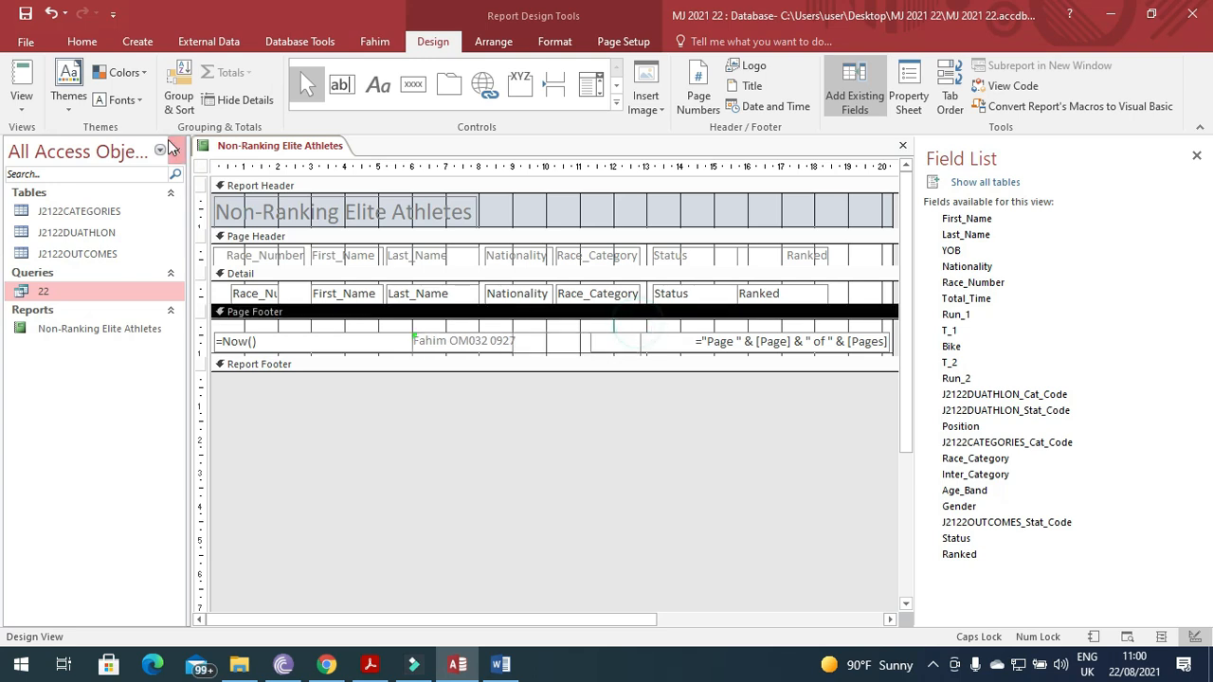
{"action": "right_click", "coordinate": [219, 148]}
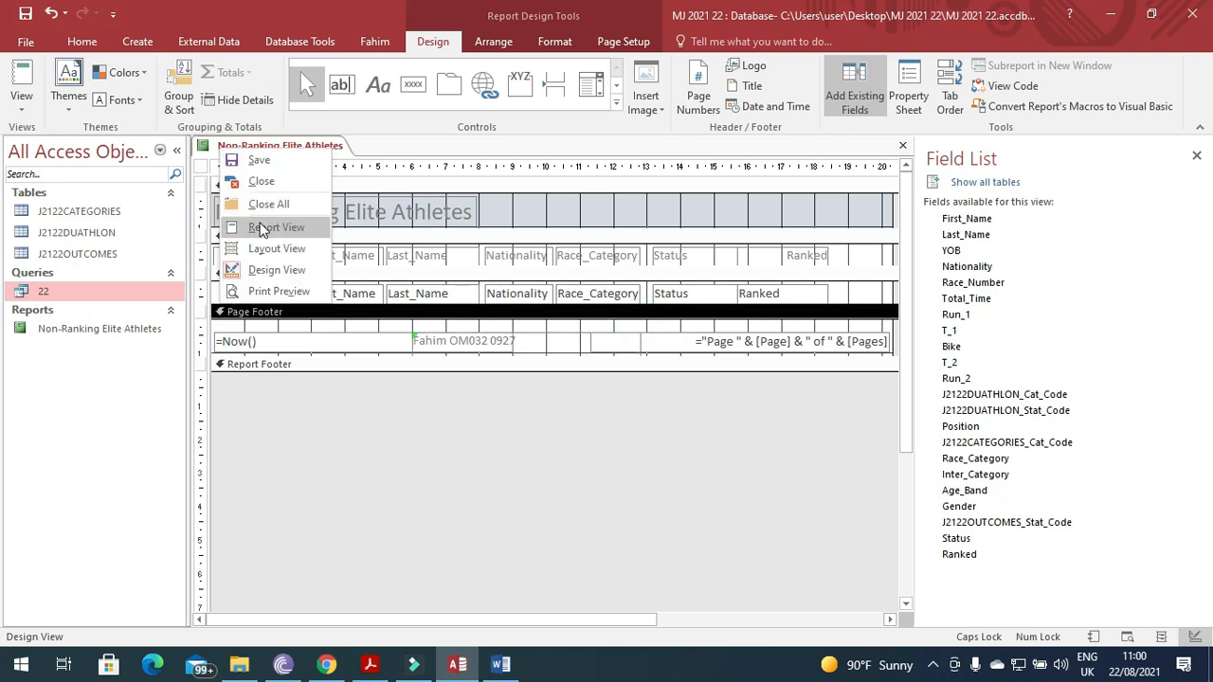
{"action": "left_click", "coordinate": [272, 290]}
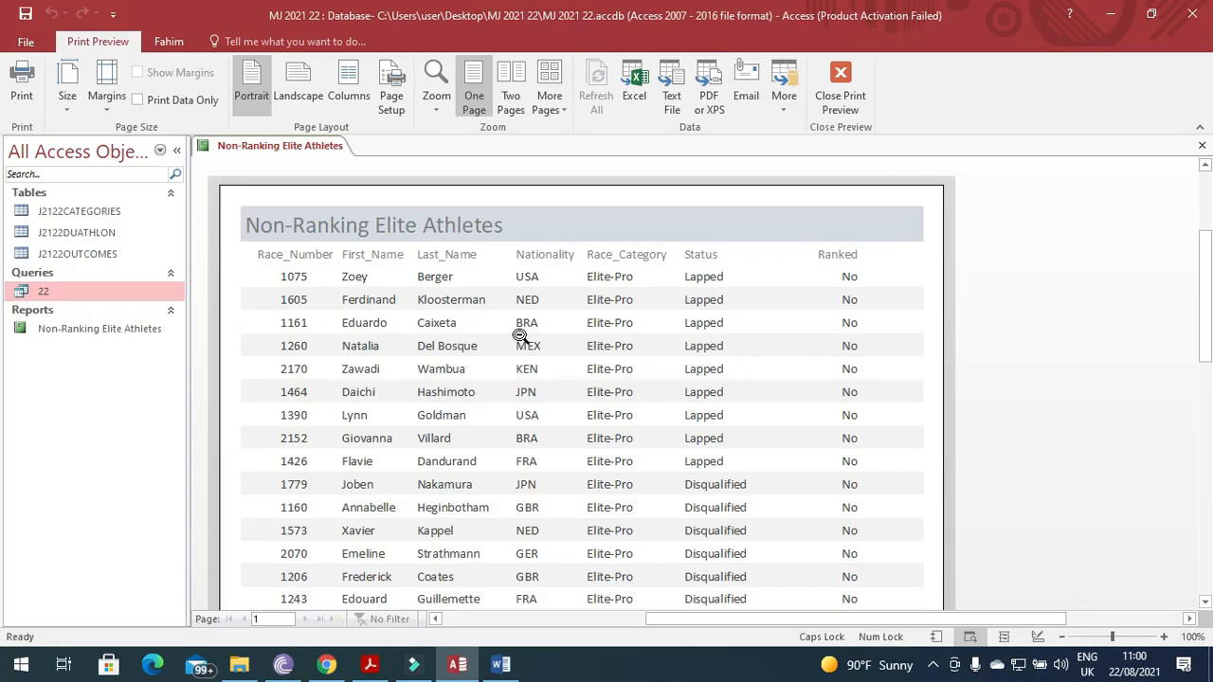
Scroll through the report's print preview to check the footer, then return to the question paper.
{"action": "scroll", "coordinate": [516, 332], "scroll_direction": "down", "scroll_amount": 5}
{"action": "scroll", "coordinate": [519, 335], "scroll_direction": "down", "scroll_amount": 5}
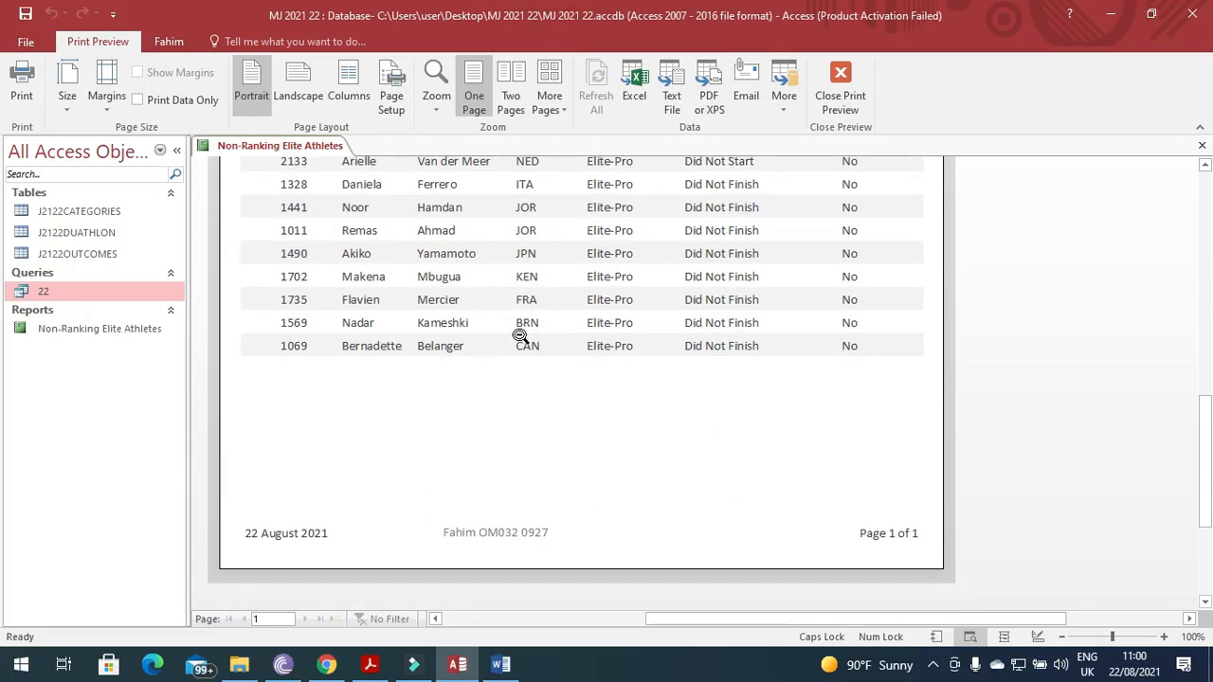
{"action": "scroll", "coordinate": [555, 448], "scroll_direction": "up", "scroll_amount": 10}
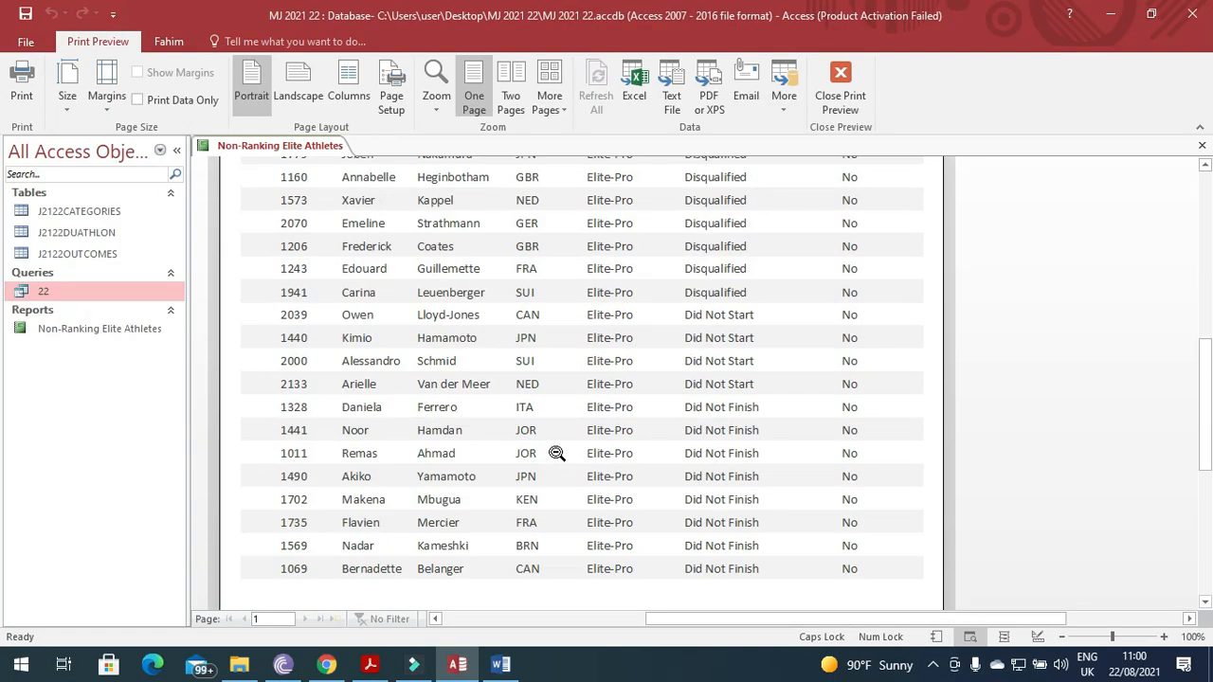
{"action": "scroll", "coordinate": [557, 453], "scroll_direction": "up", "scroll_amount": 1}
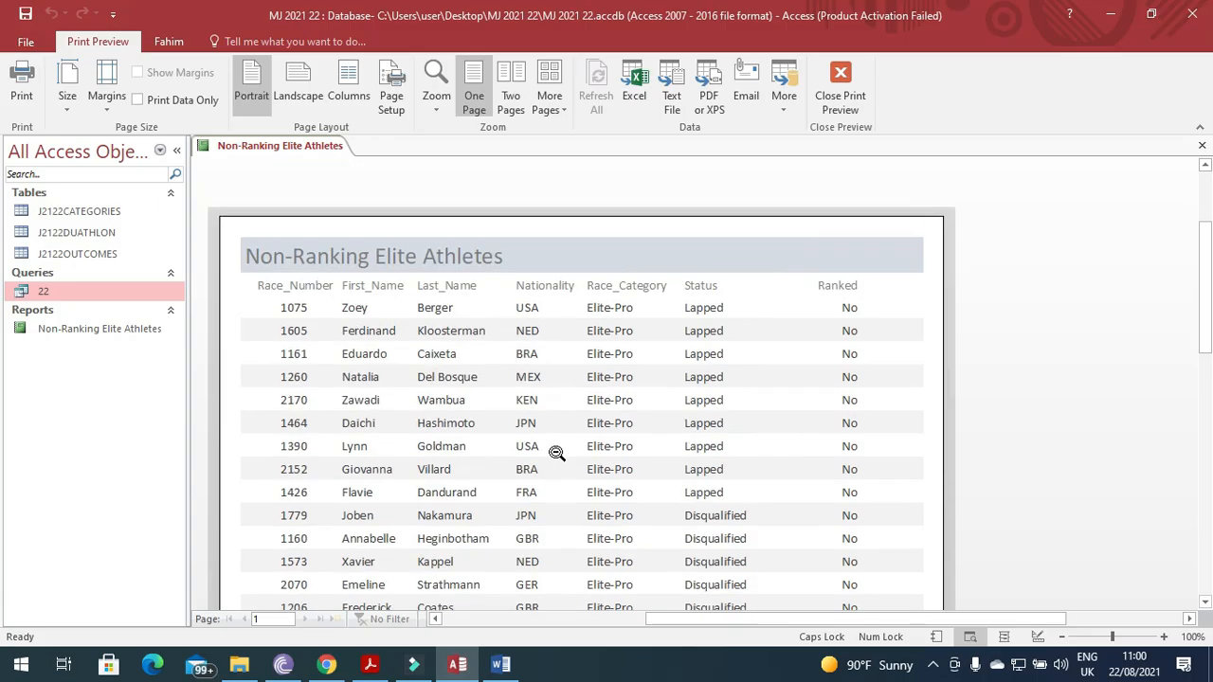
{"action": "left_click", "coordinate": [370, 665]}
{"action": "scroll", "coordinate": [447, 433], "scroll_direction": "up", "scroll_amount": 1}
{"action": "scroll", "coordinate": [450, 434], "scroll_direction": "up", "scroll_amount": 3}
{"action": "scroll", "coordinate": [450, 434], "scroll_direction": "down", "scroll_amount": 8}
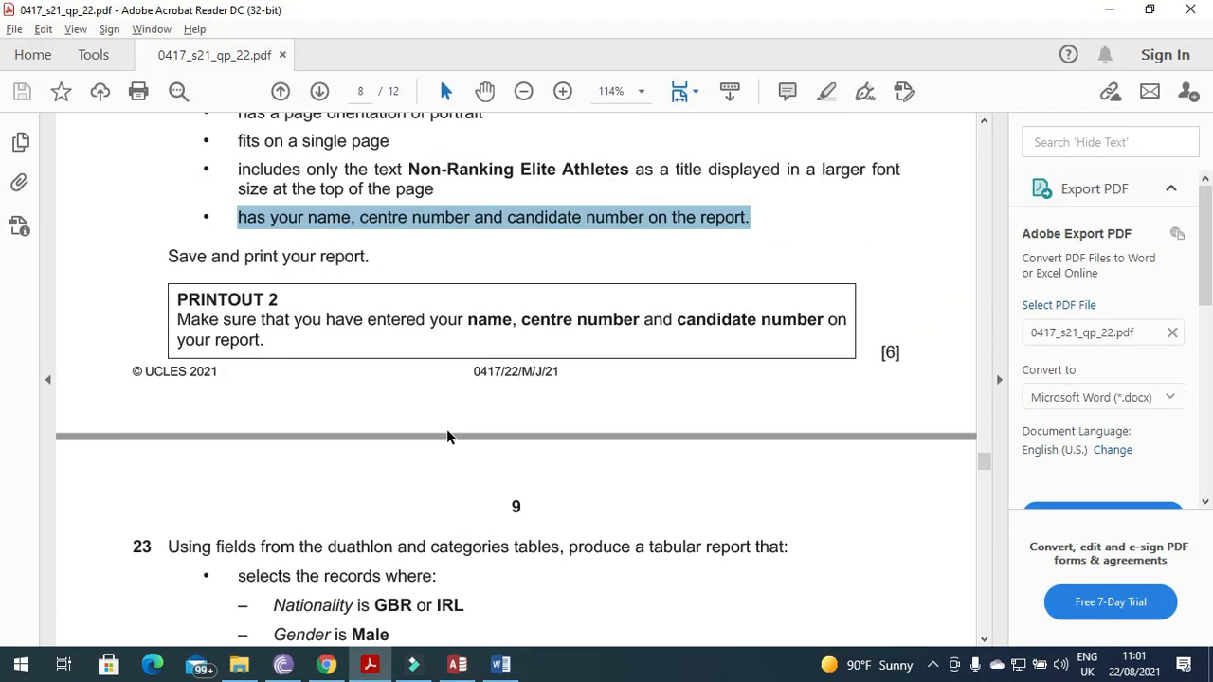
Read question 23, then close the report's preview and save the report as it closes.
{"action": "scroll", "coordinate": [492, 336], "scroll_direction": "down", "scroll_amount": 9}
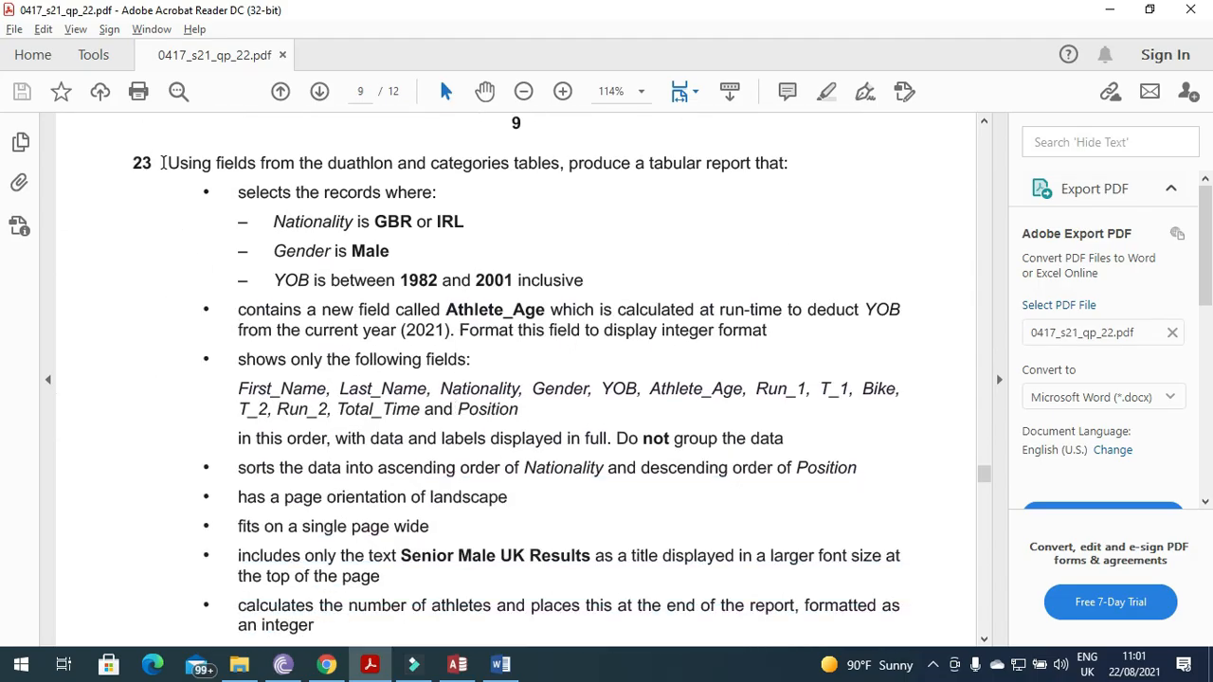
{"action": "left_click_drag", "start_coordinate": [168, 163], "coordinate": [772, 174]}
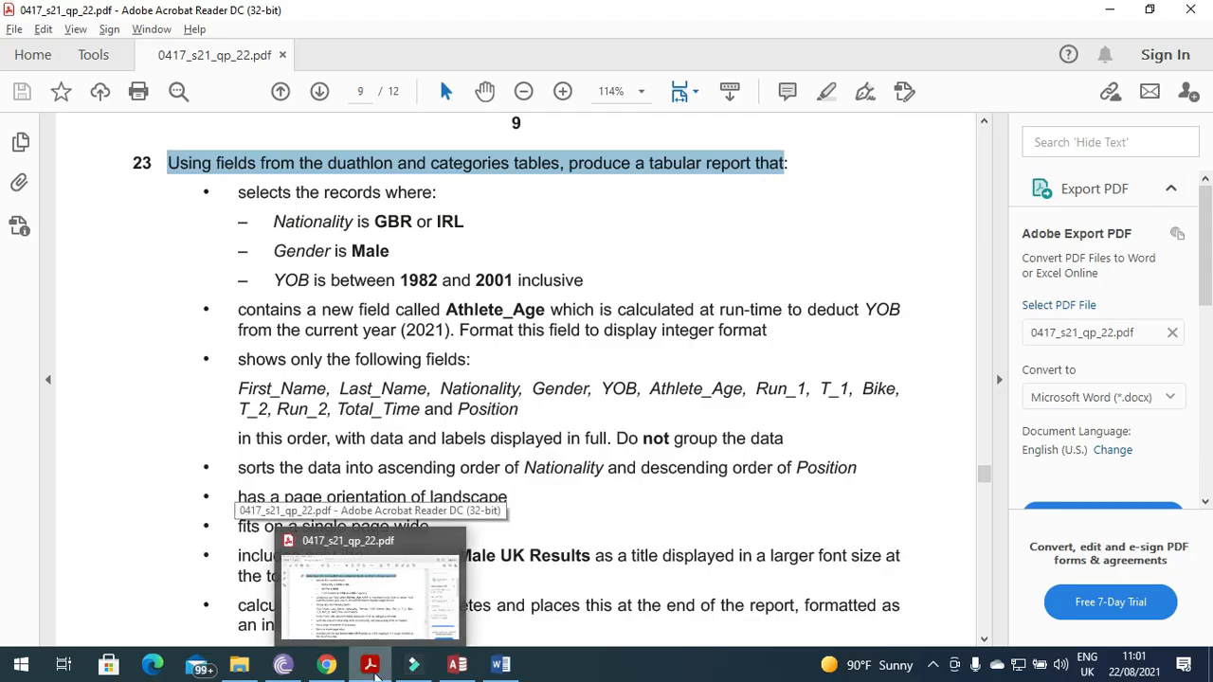
{"action": "left_click", "coordinate": [373, 667]}
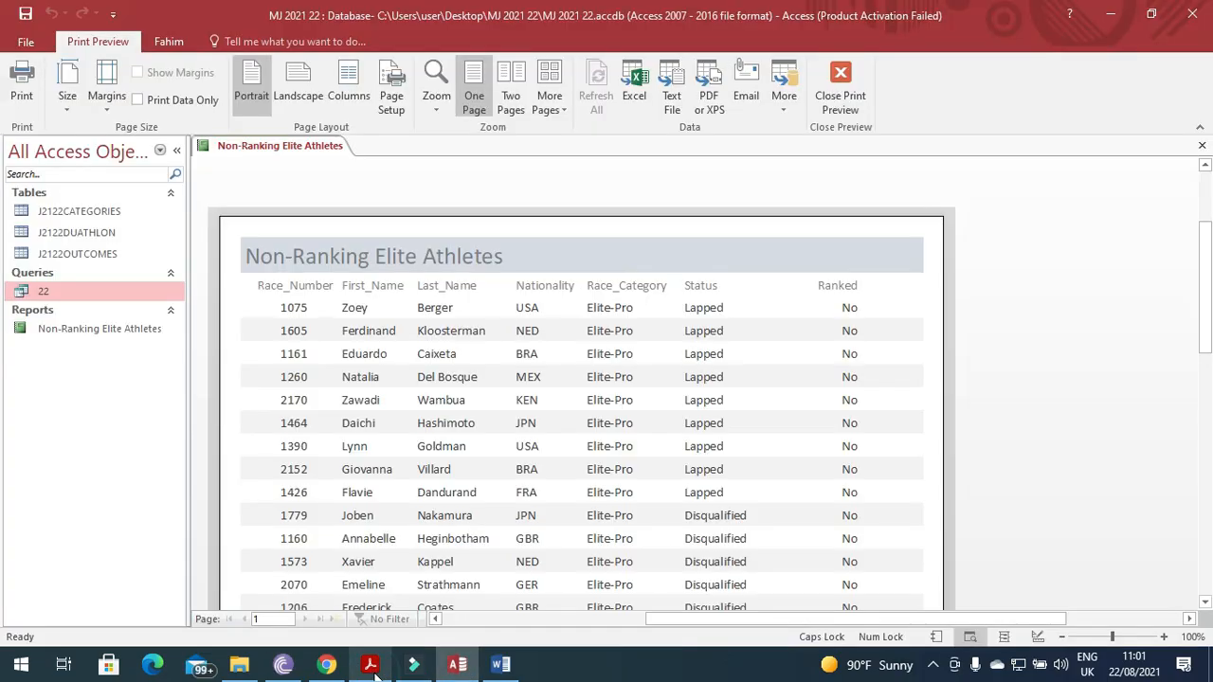
{"action": "left_click", "coordinate": [841, 90]}
{"action": "left_click", "coordinate": [902, 145]}
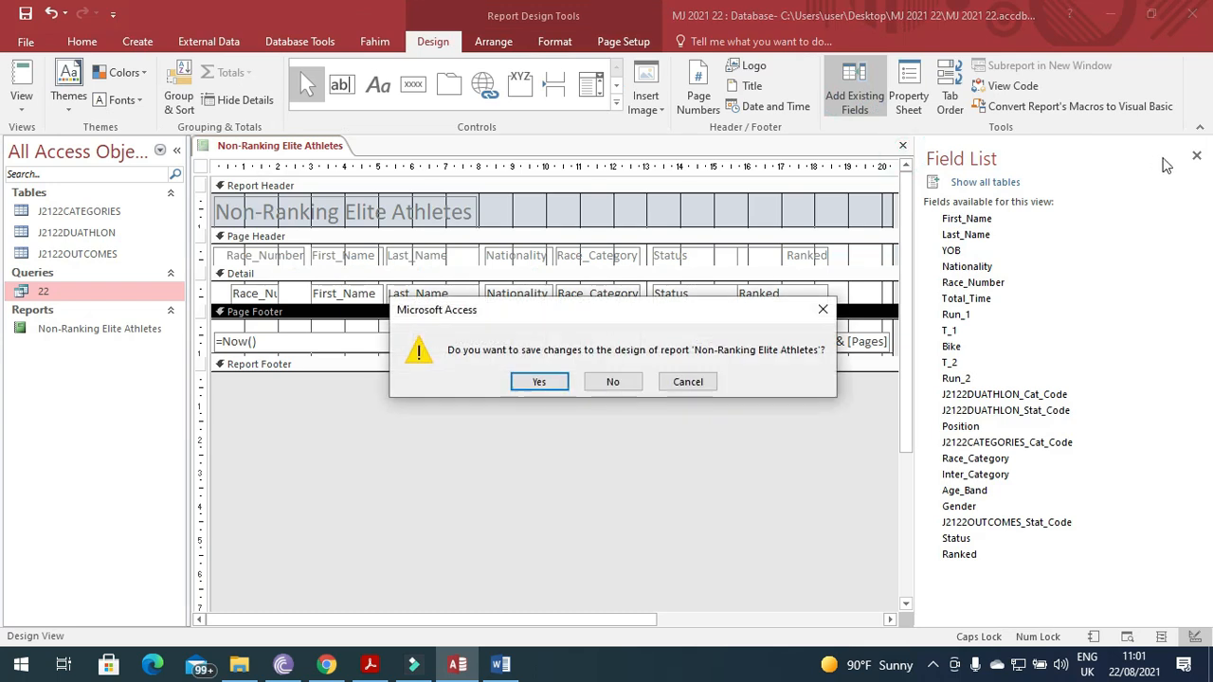
{"action": "left_click", "coordinate": [554, 384]}
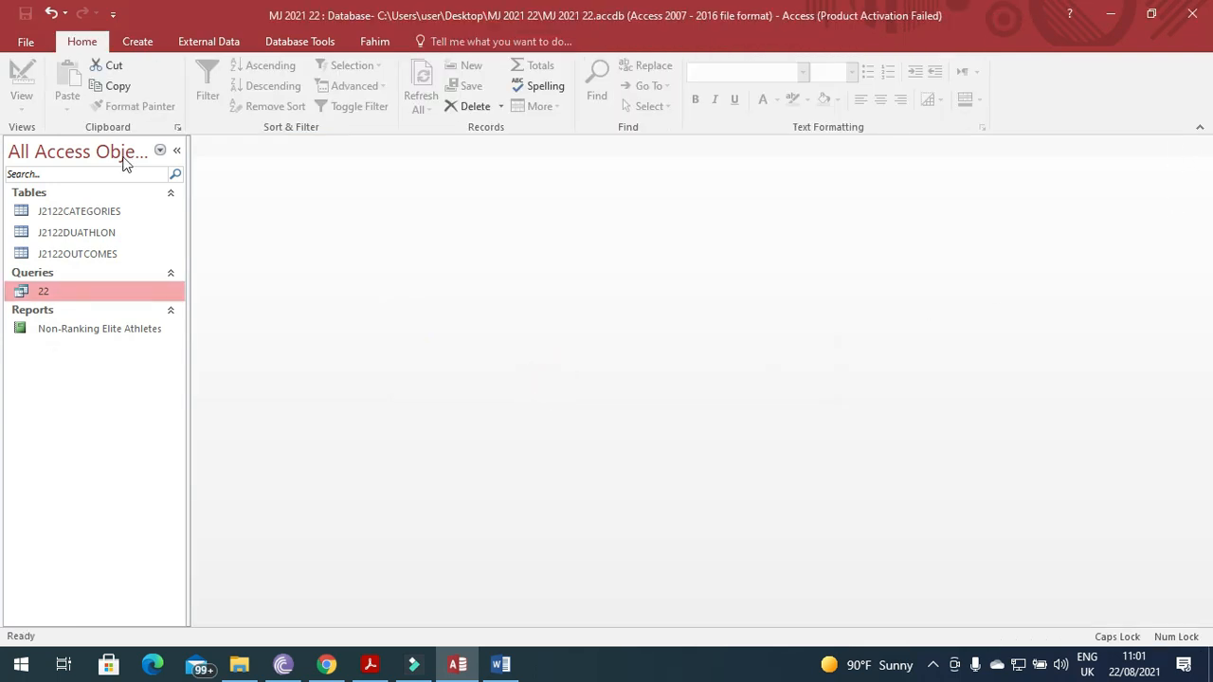
Start a Simple Query Wizard with all fields from J2122DUATHLON and J2122CATEGORIES.
{"action": "left_click", "coordinate": [139, 40]}
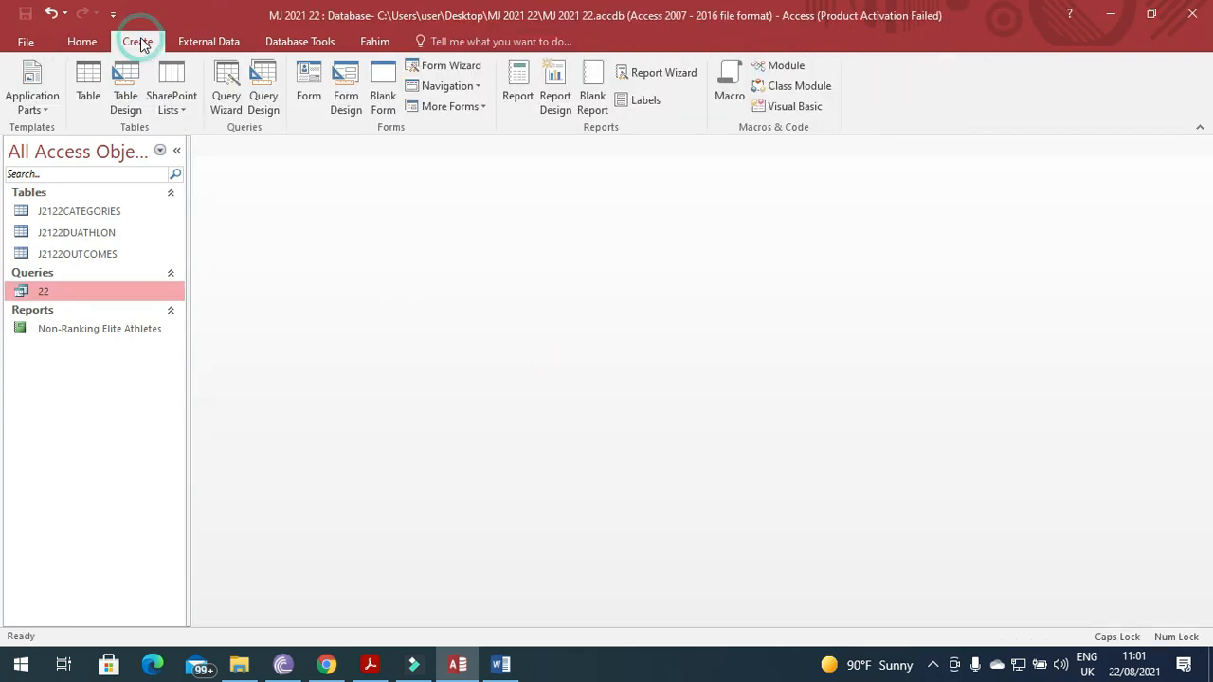
{"action": "left_click", "coordinate": [227, 103]}
{"action": "left_click", "coordinate": [656, 420]}
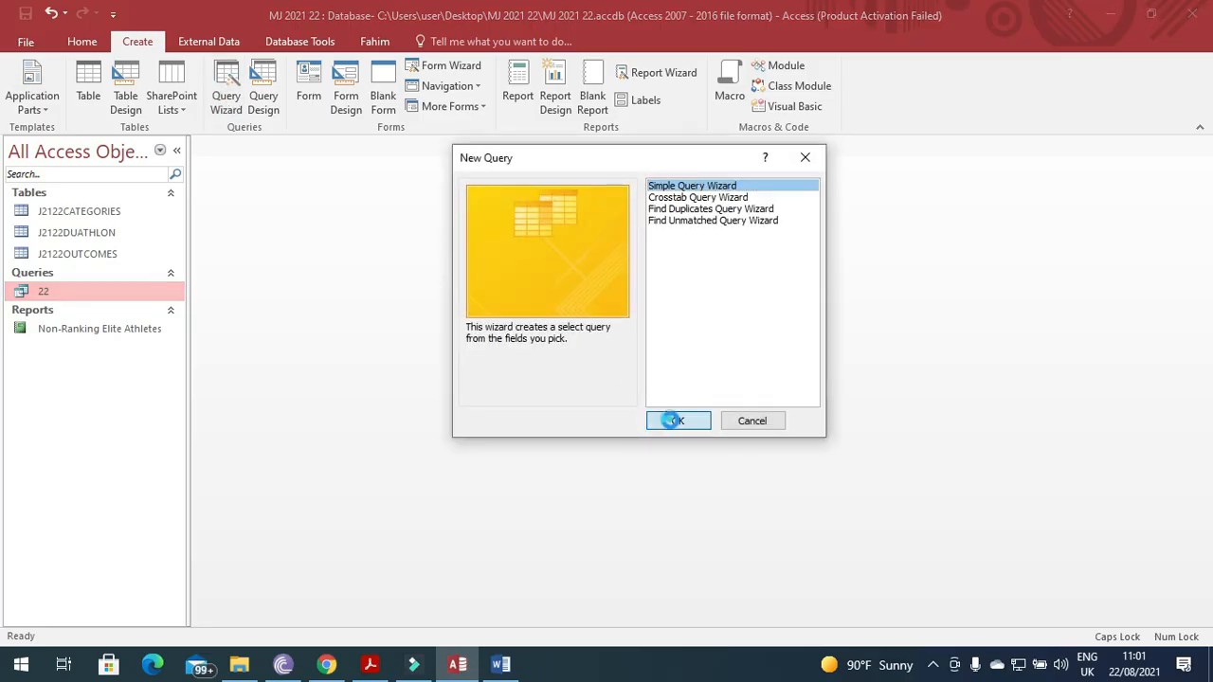
{"action": "left_click", "coordinate": [629, 235]}
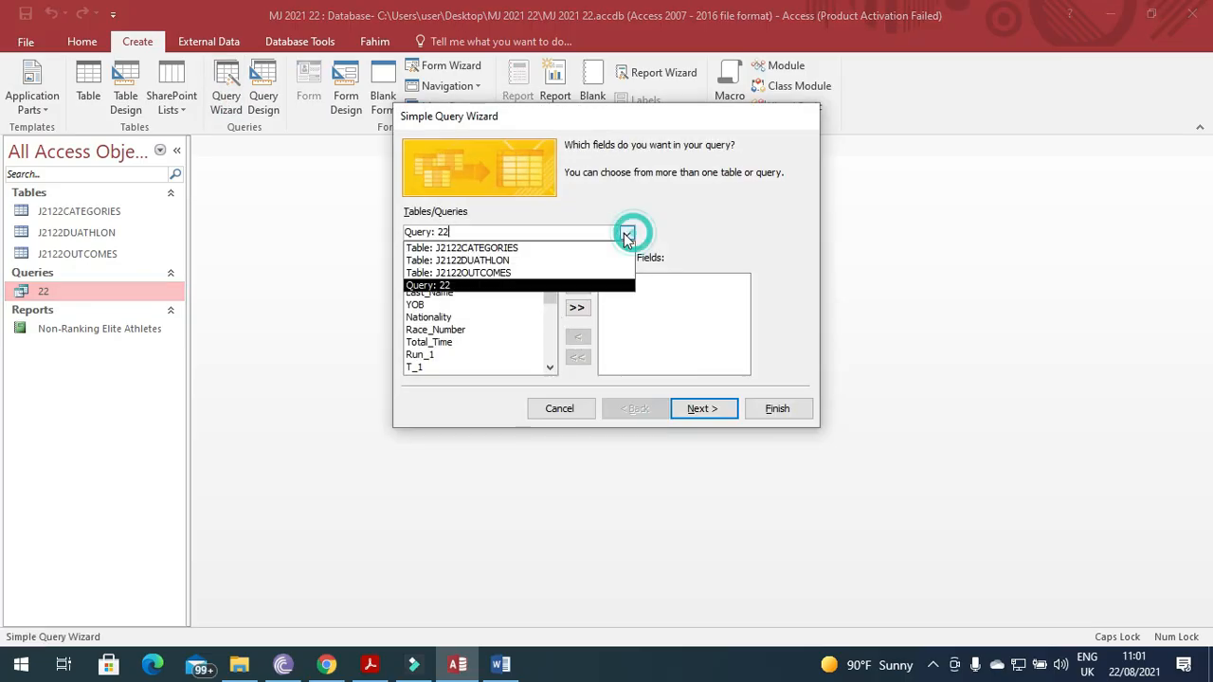
{"action": "left_click", "coordinate": [515, 267]}
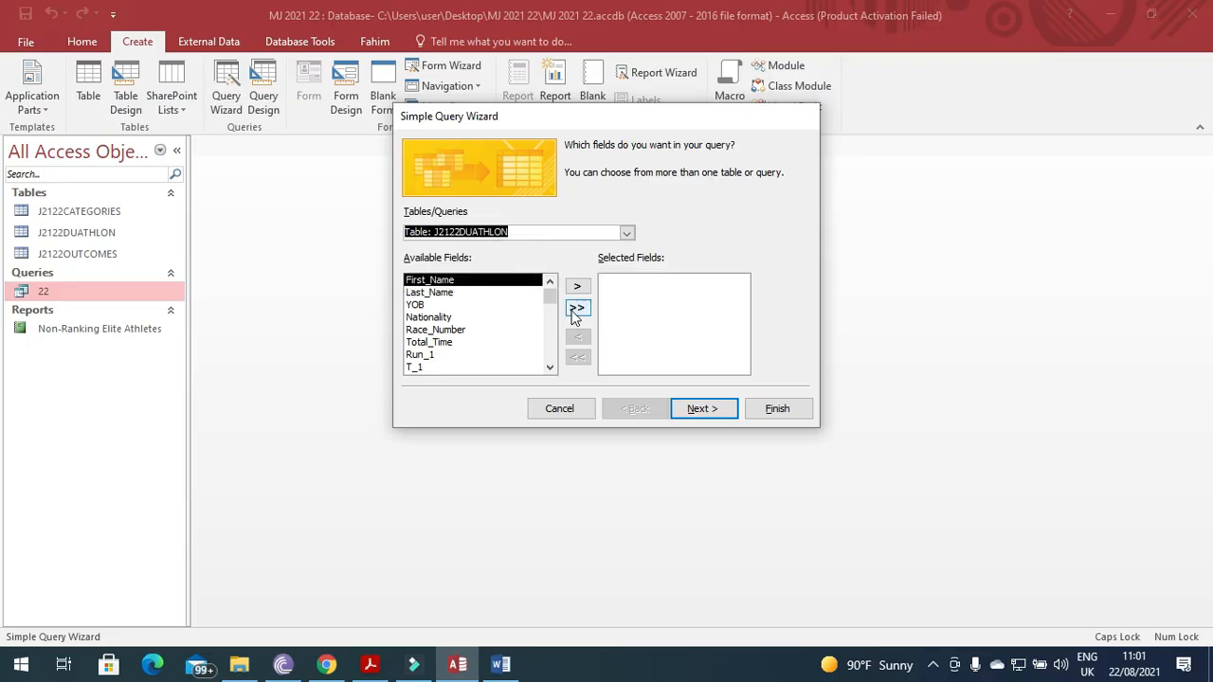
{"action": "left_click", "coordinate": [576, 307]}
{"action": "left_click", "coordinate": [625, 235]}
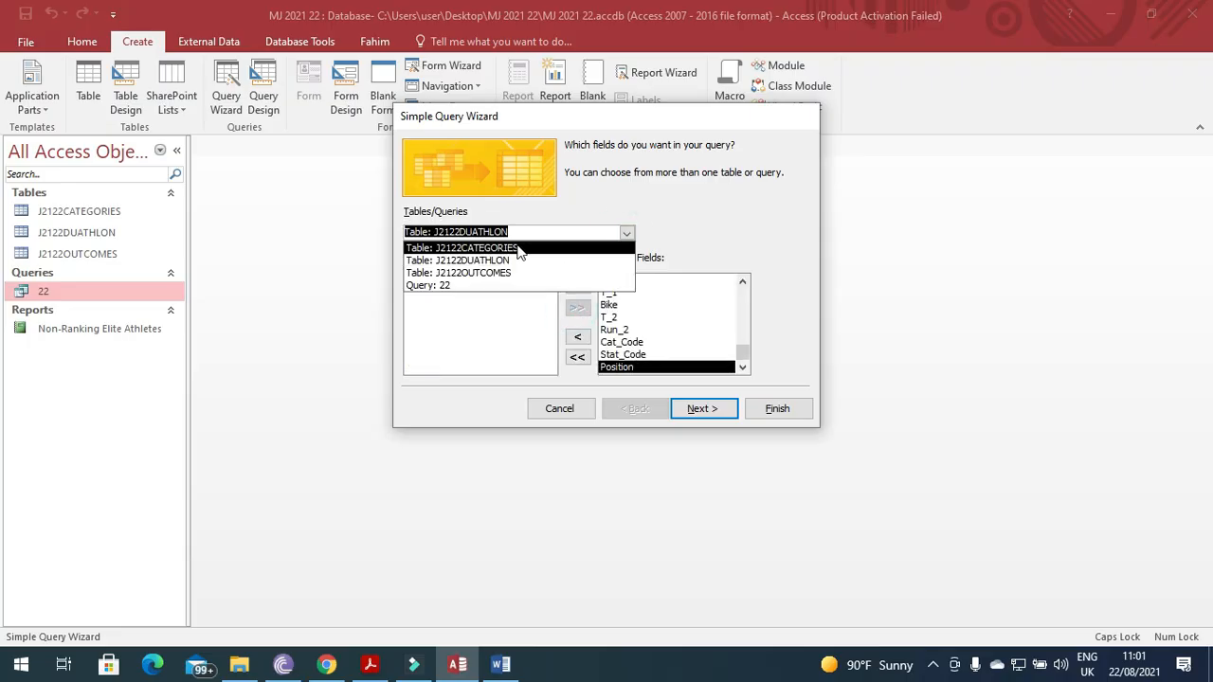
{"action": "left_click", "coordinate": [518, 248]}
{"action": "left_click", "coordinate": [577, 307]}
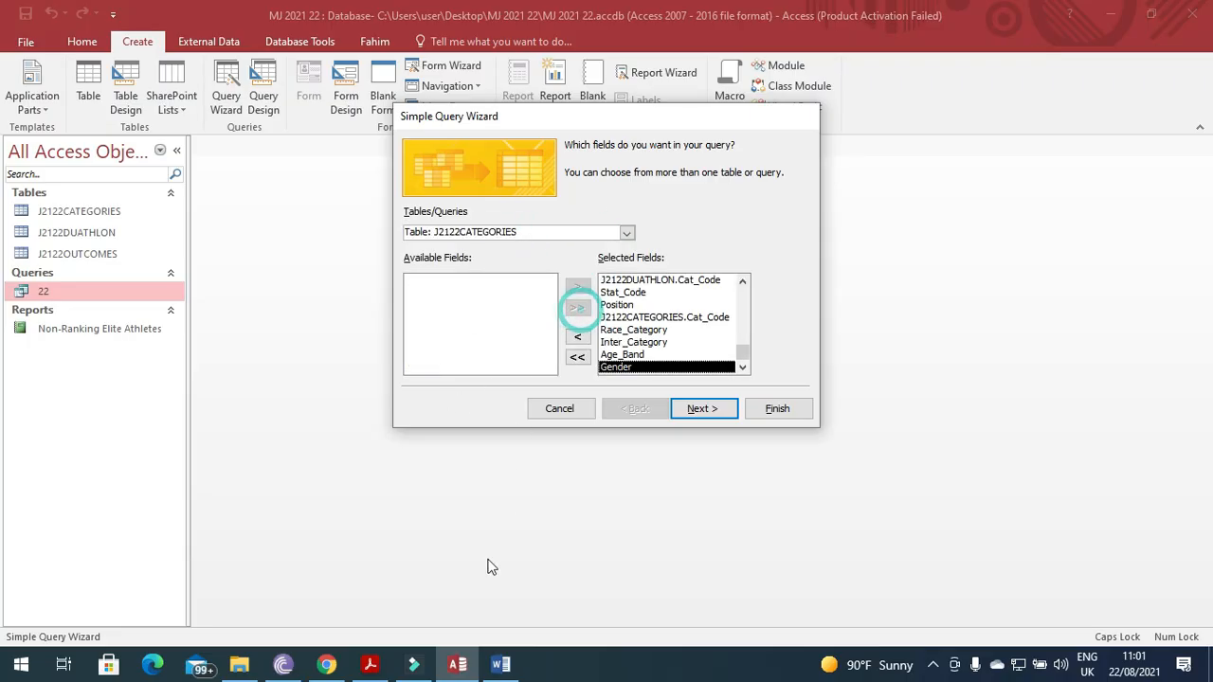
Name the query '23' and choose Modify the query design before finishing.
{"action": "left_click", "coordinate": [371, 668]}
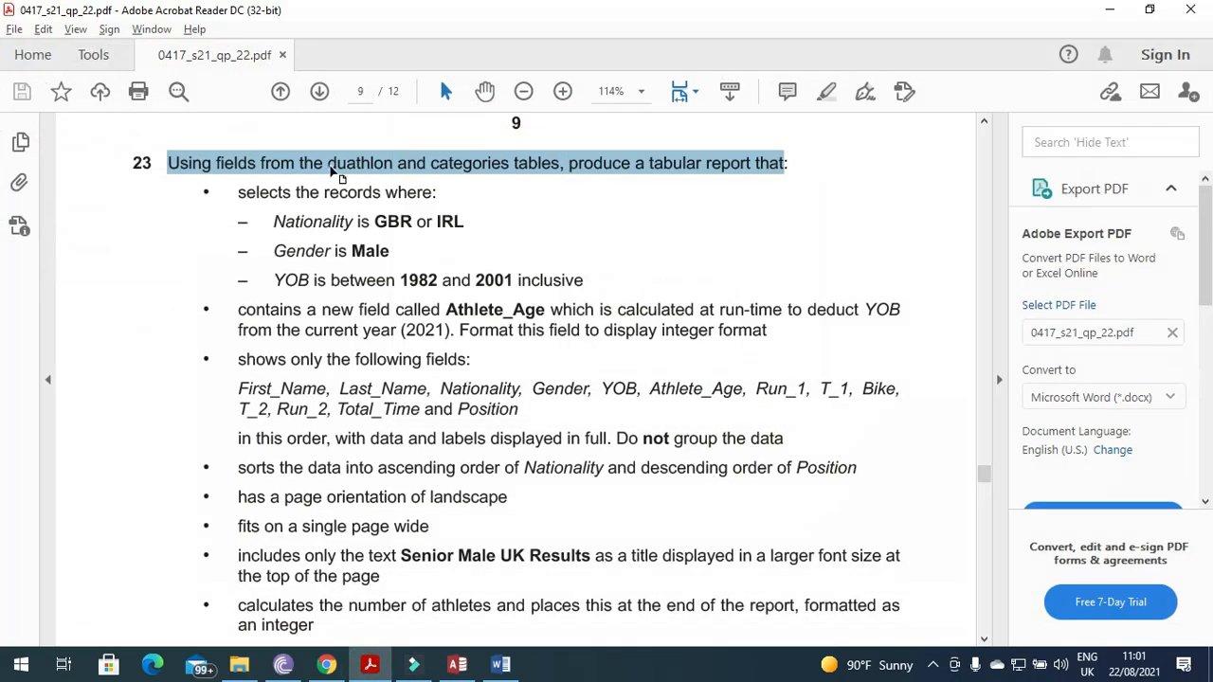
{"action": "left_click", "coordinate": [370, 666]}
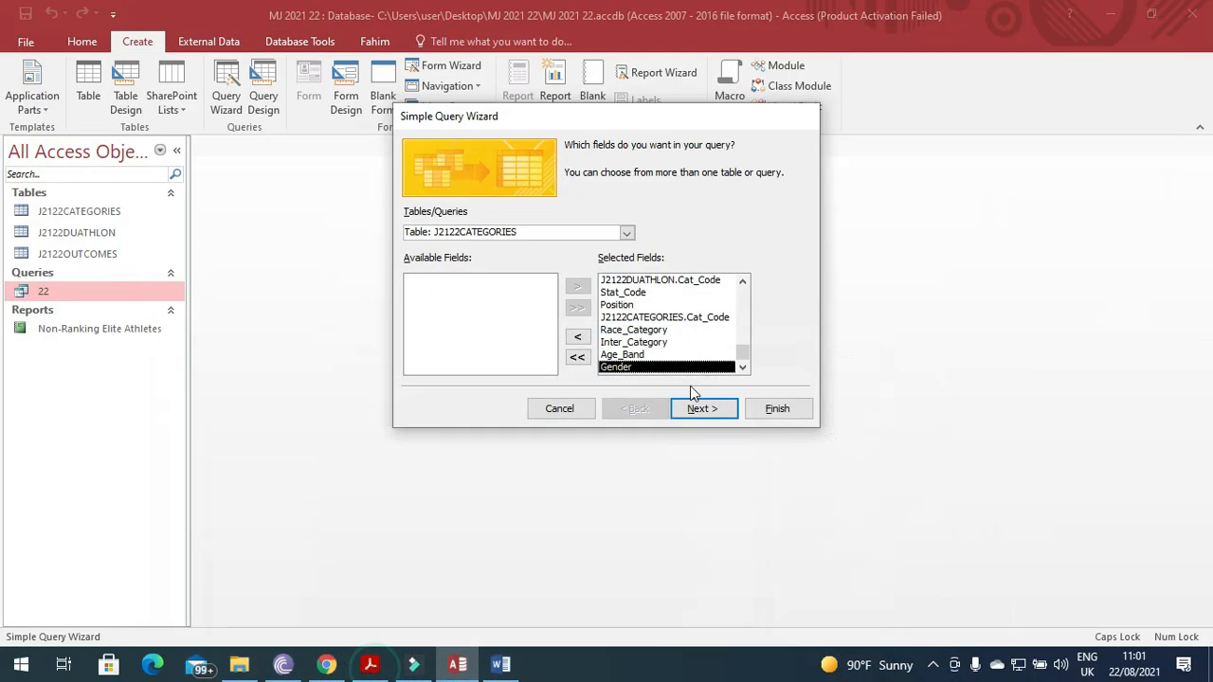
{"action": "left_click", "coordinate": [696, 408]}
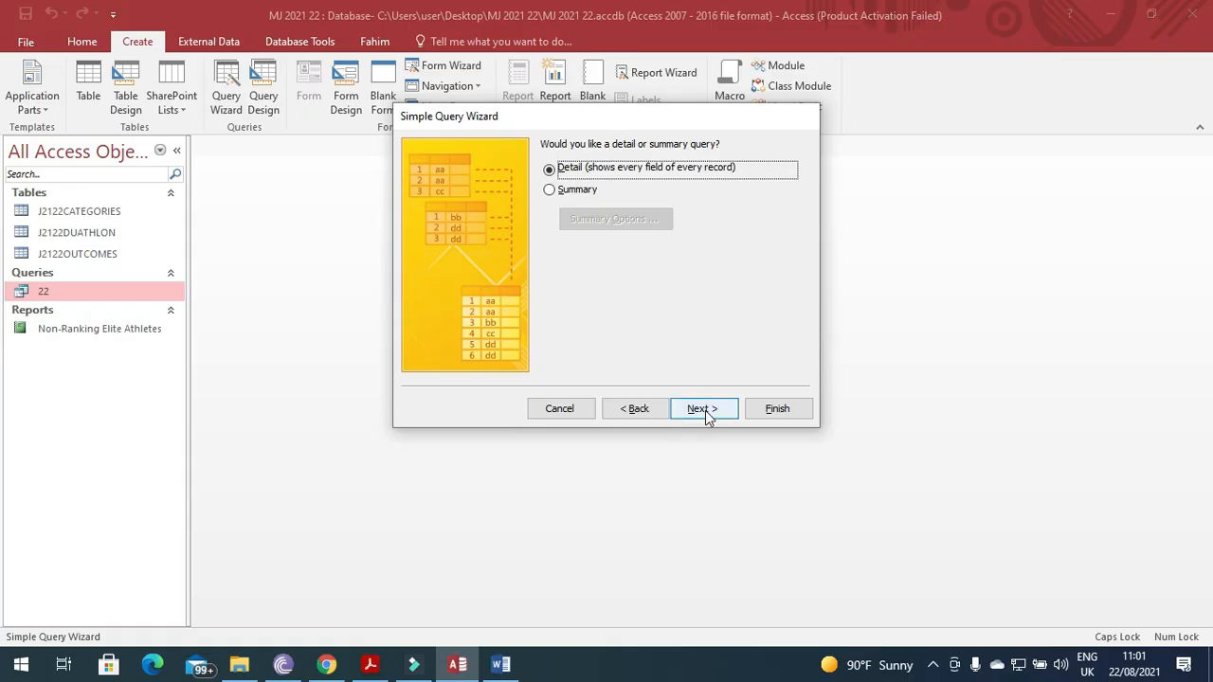
{"action": "left_click", "coordinate": [702, 409]}
{"action": "left_click", "coordinate": [593, 313]}
{"action": "left_click", "coordinate": [370, 667]}
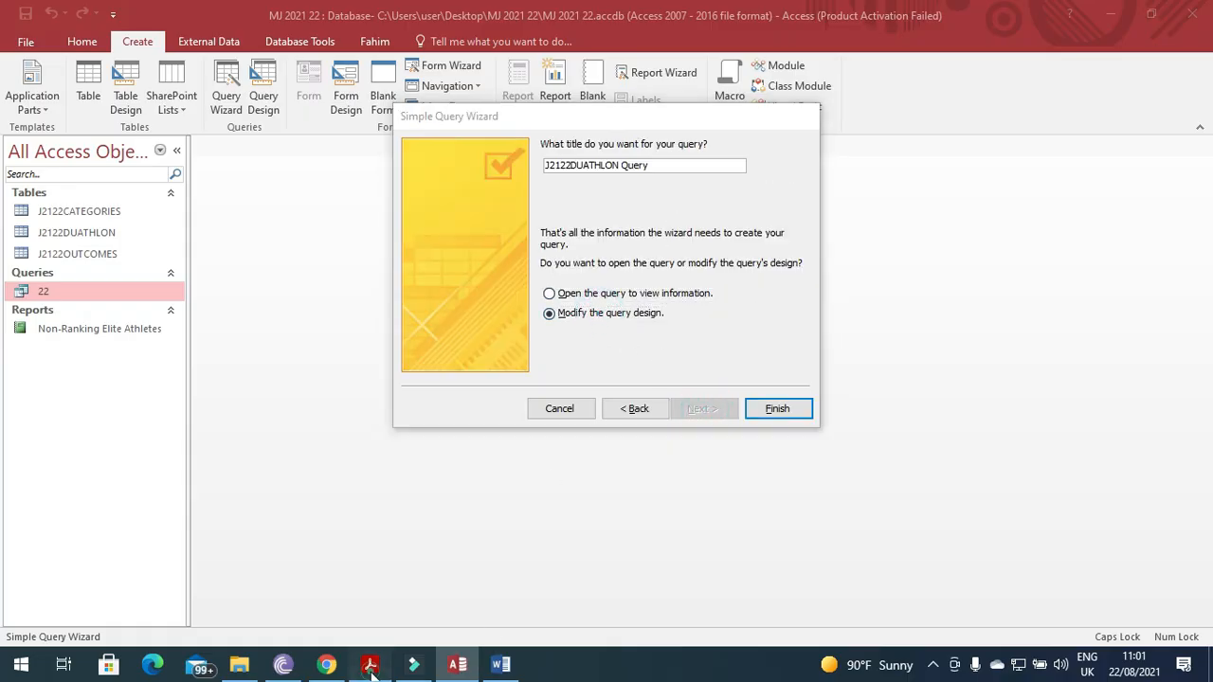
{"action": "left_click", "coordinate": [371, 667]}
{"action": "left_click", "coordinate": [656, 165]}
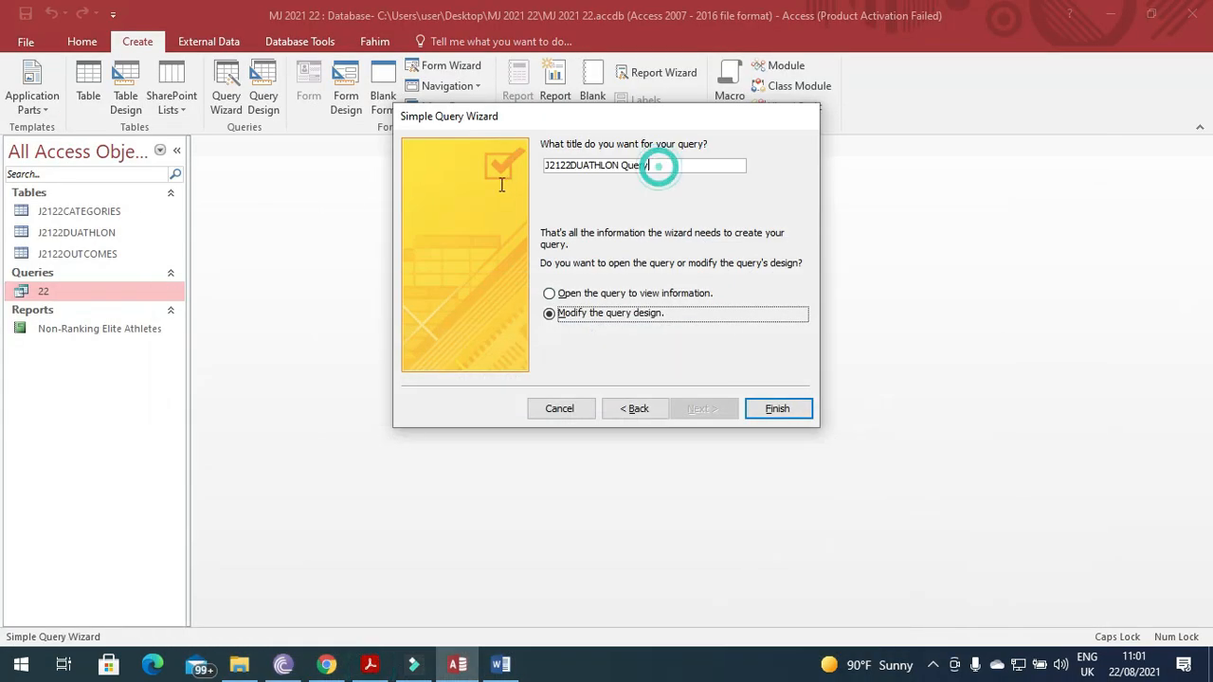
{"action": "left_click_drag", "start_coordinate": [657, 167], "coordinate": [500, 184]}
{"action": "type", "text": "23"}
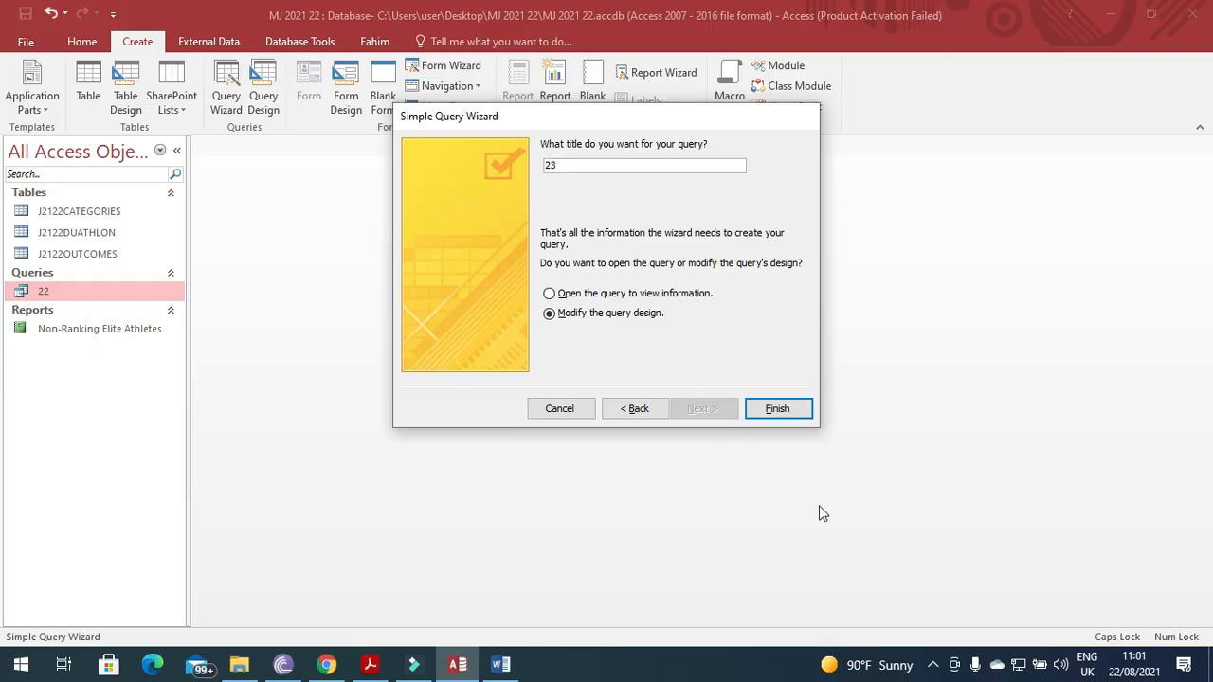
{"action": "left_click", "coordinate": [786, 410]}
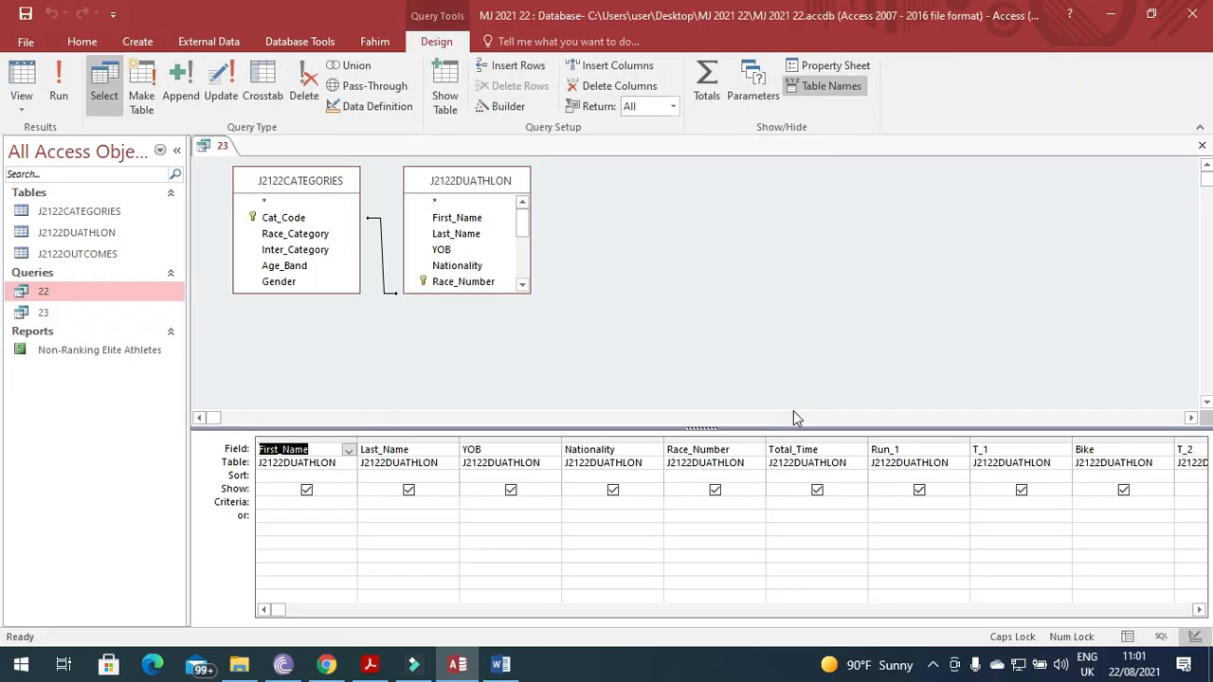
Filter Nationality with 'GBR OR IRL', run the query to check 157 records, and recheck the question.
{"action": "left_click", "coordinate": [370, 666]}
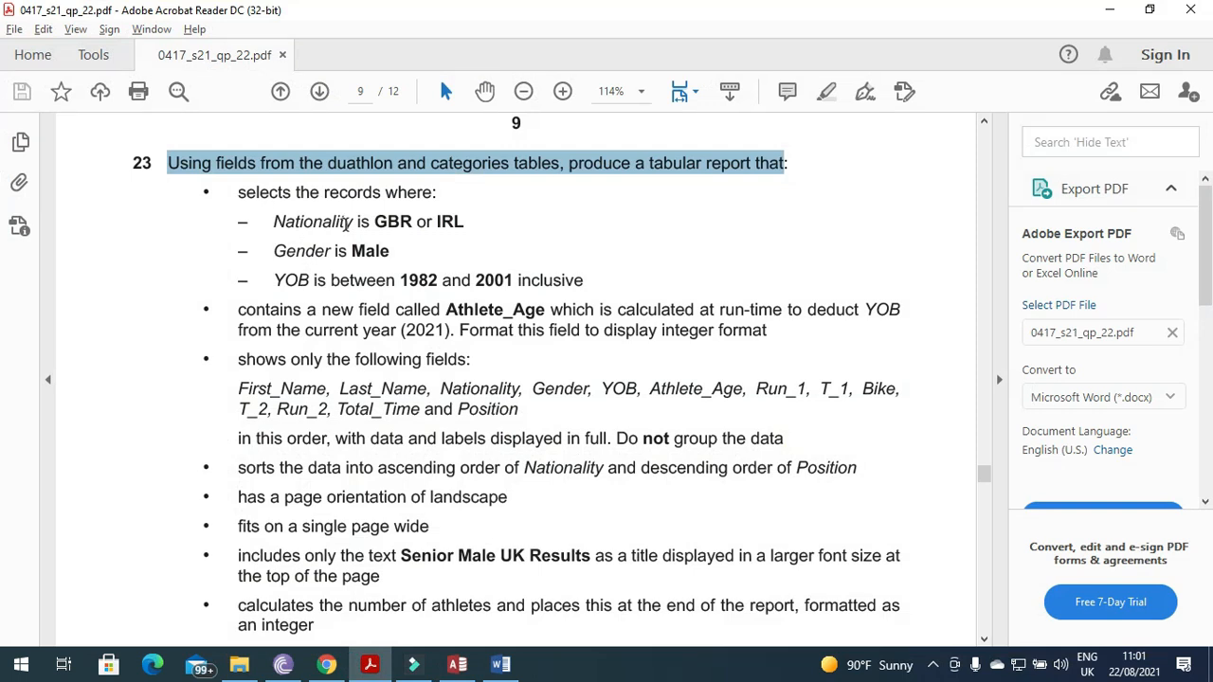
{"action": "left_click_drag", "start_coordinate": [366, 223], "coordinate": [469, 222]}
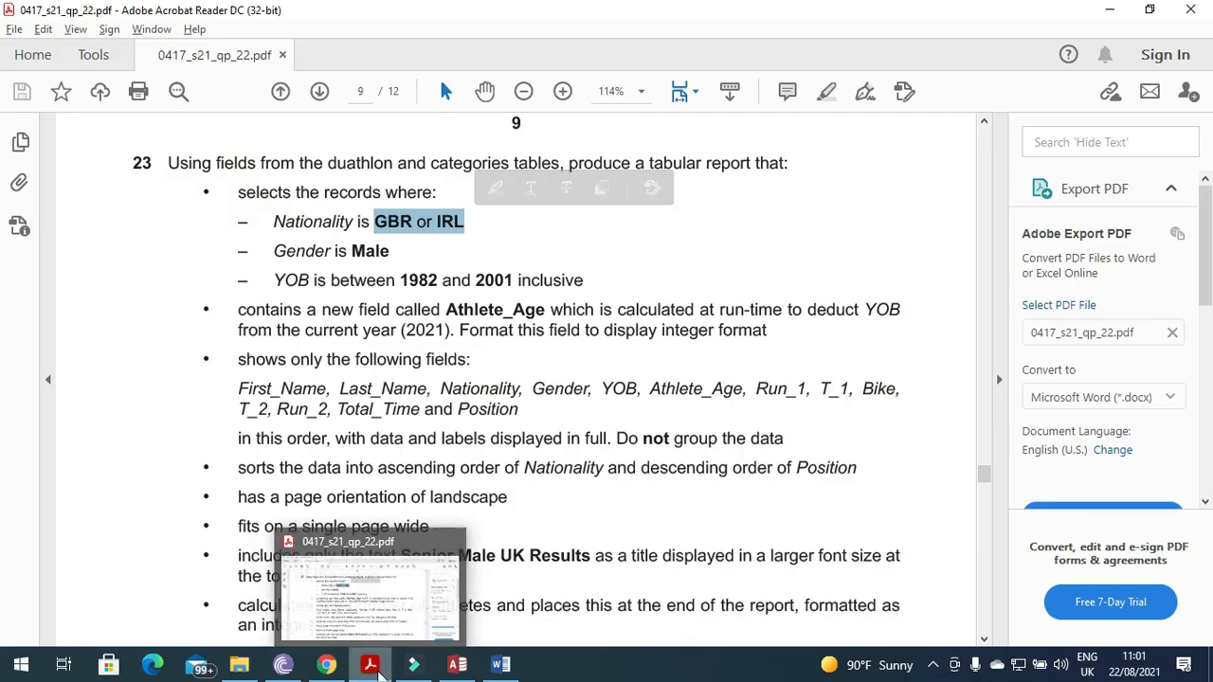
{"action": "left_click", "coordinate": [378, 670]}
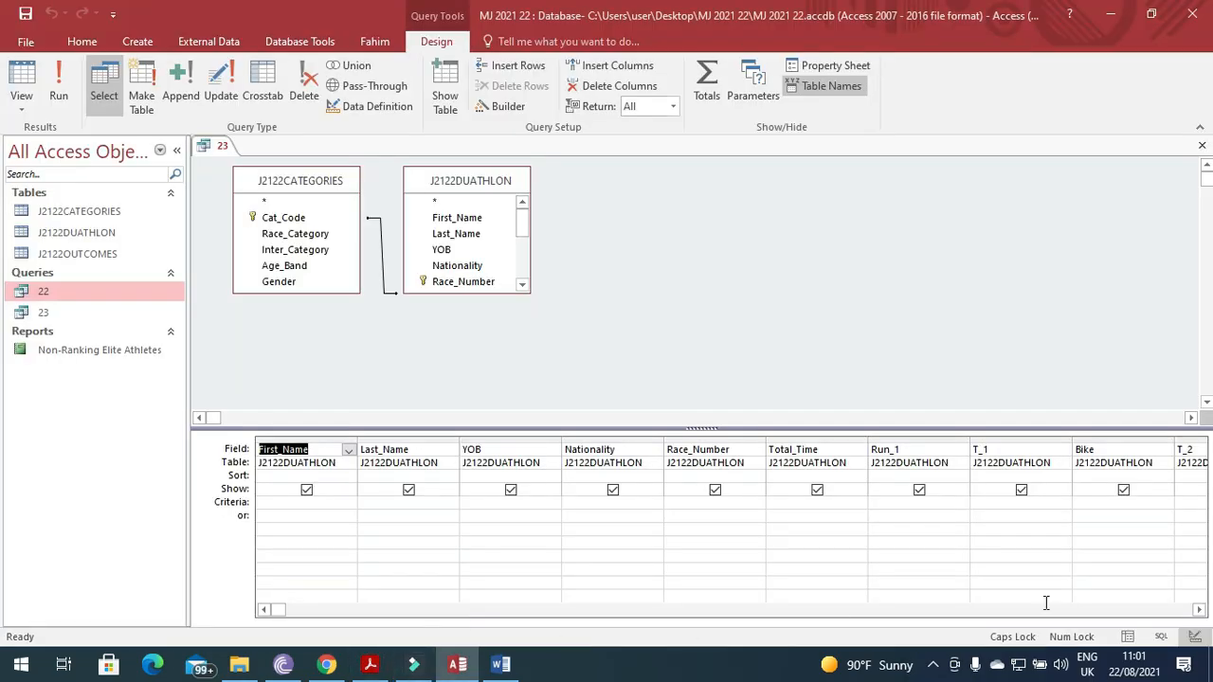
{"action": "left_click", "coordinate": [585, 502]}
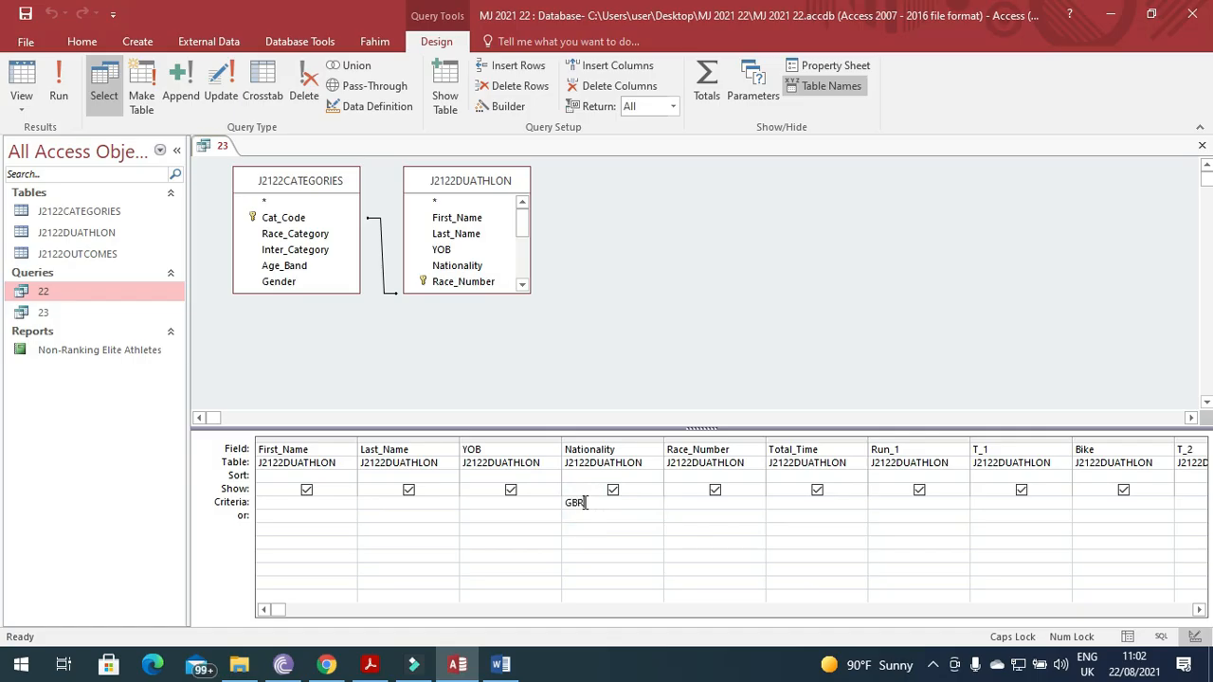
{"action": "type", "text": "GBR OR IRL"}
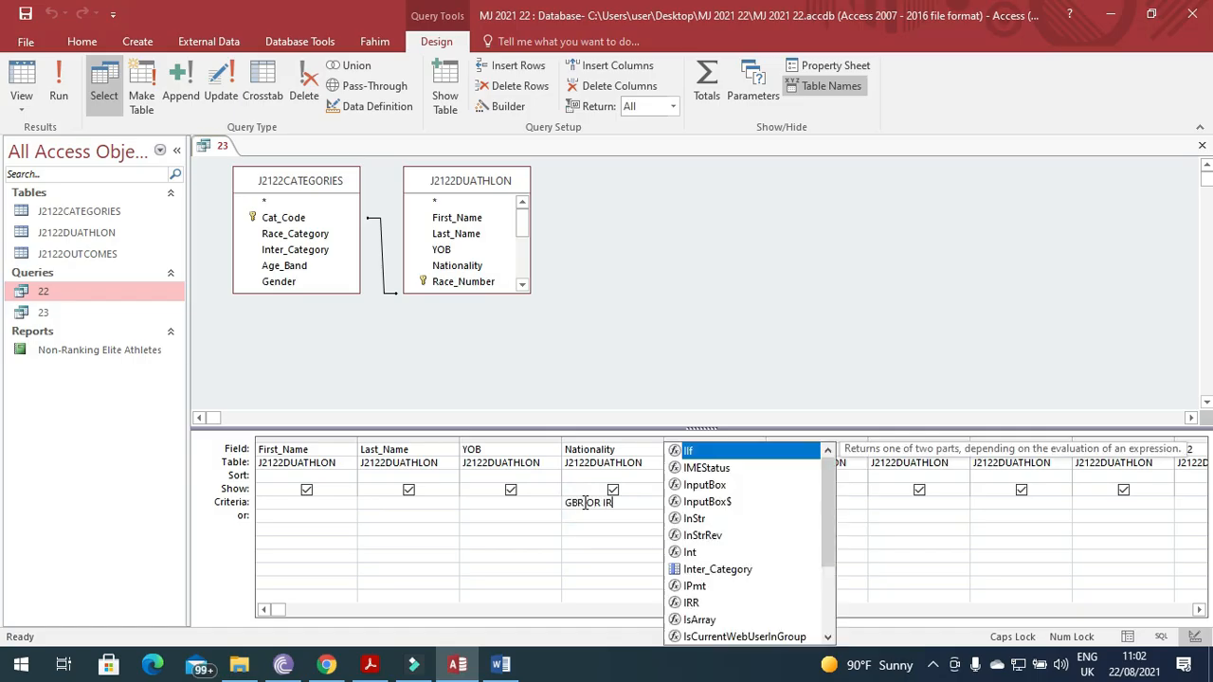
{"action": "left_click", "coordinate": [59, 95]}
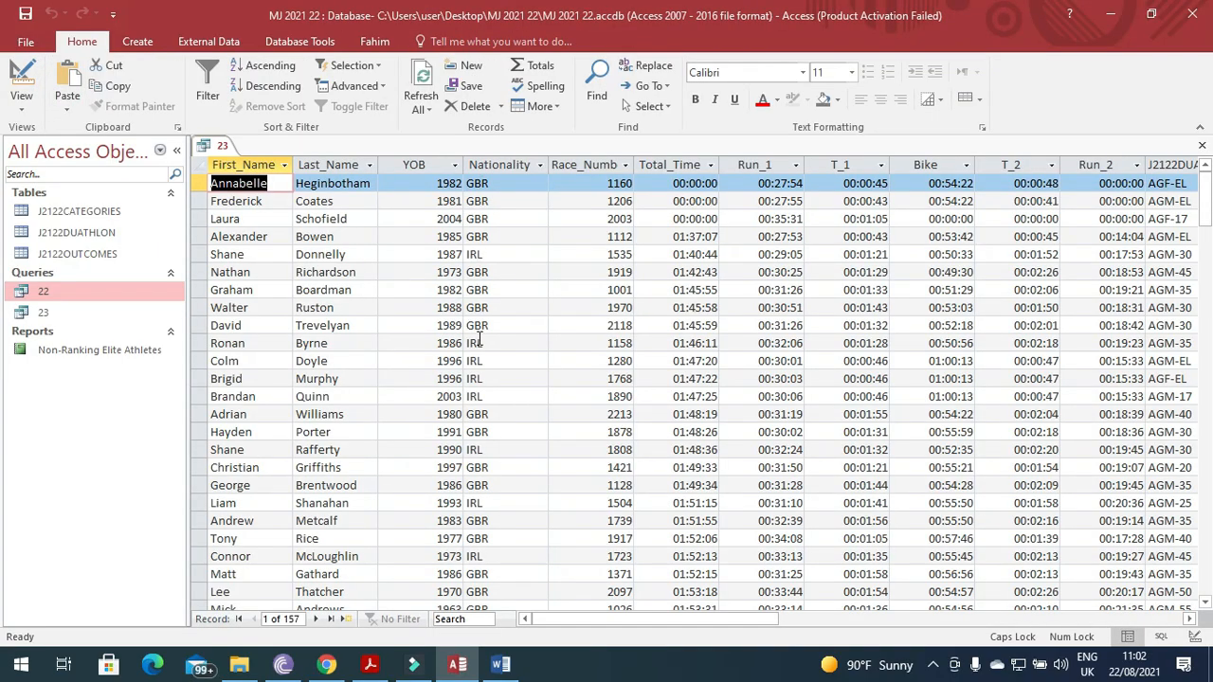
{"action": "left_click", "coordinate": [21, 81]}
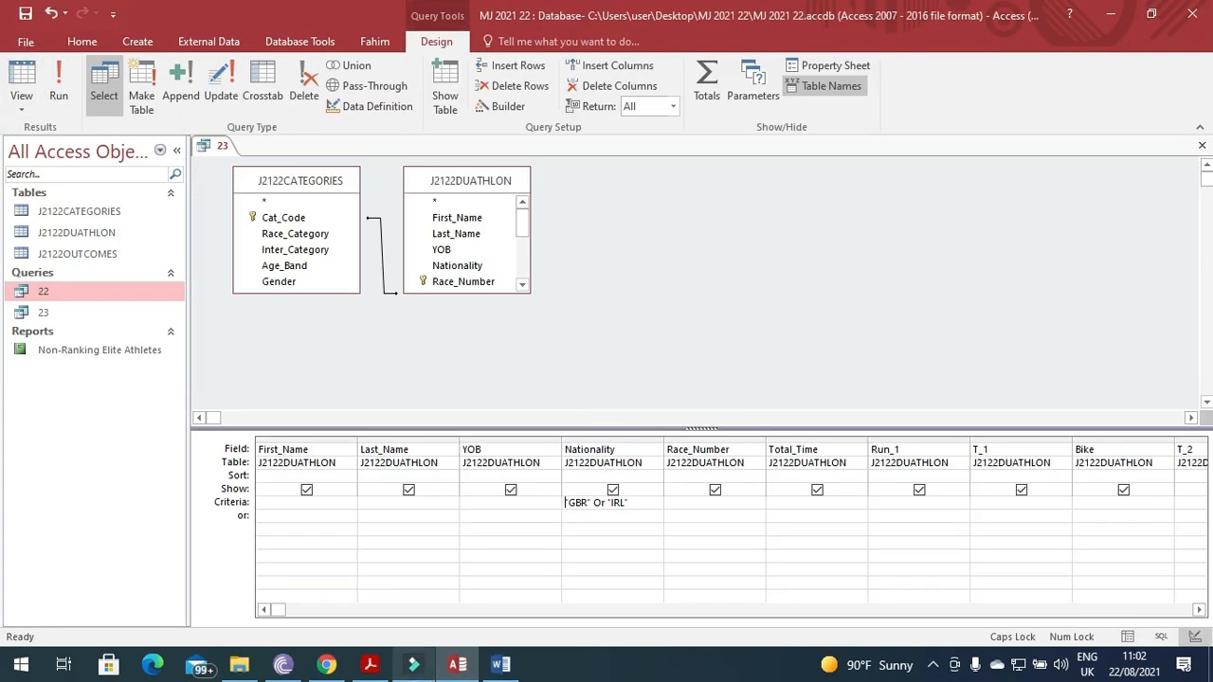
{"action": "left_click", "coordinate": [371, 665]}
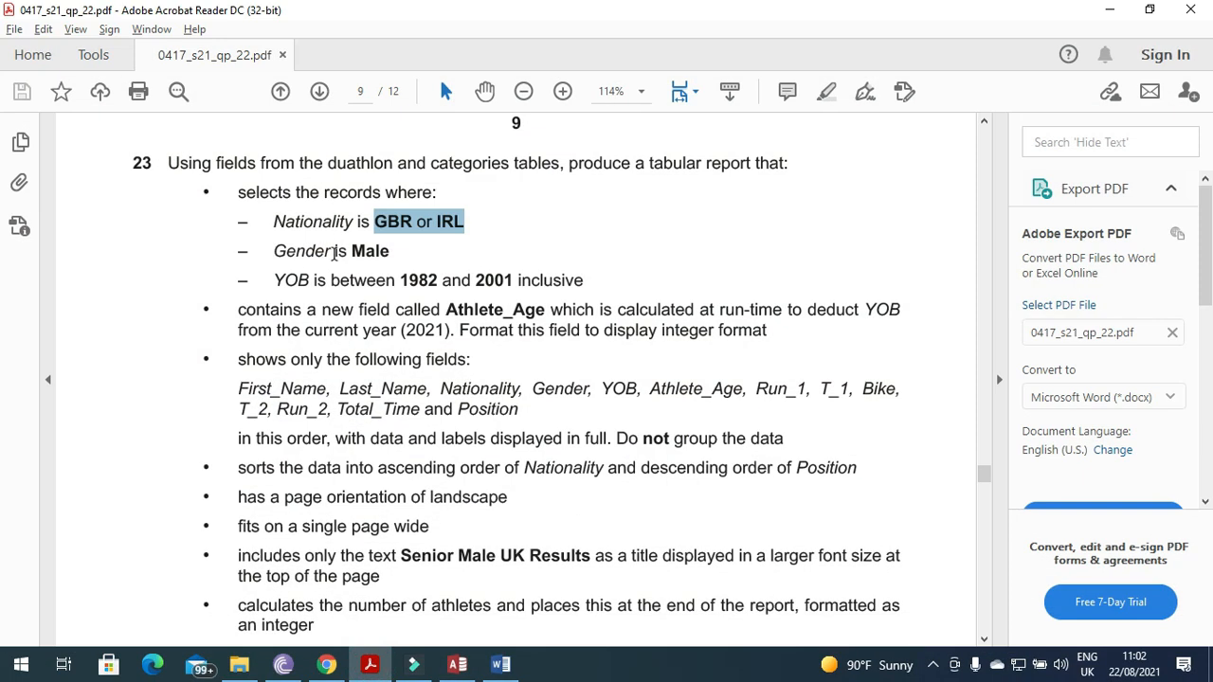
Add the criterion Male under the Gender field and run the query, returning 97 records.
{"action": "left_click", "coordinate": [457, 665]}
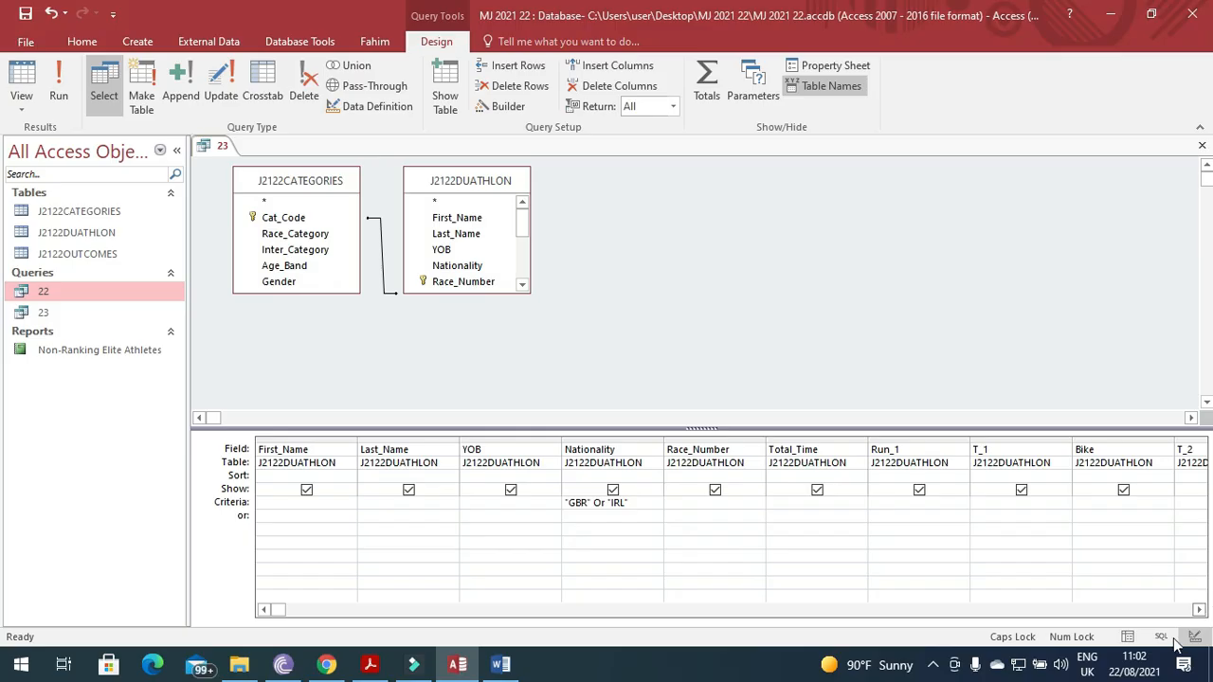
{"action": "left_click", "coordinate": [1205, 613]}
{"action": "left_click", "coordinate": [1204, 613]}
{"action": "left_click", "coordinate": [1205, 613]}
{"action": "left_click", "coordinate": [1205, 614]}
{"action": "left_click", "coordinate": [1200, 609]}
{"action": "left_click", "coordinate": [1200, 610]}
{"action": "left_click", "coordinate": [1201, 610]}
{"action": "left_click", "coordinate": [1201, 609]}
{"action": "left_click", "coordinate": [1201, 610]}
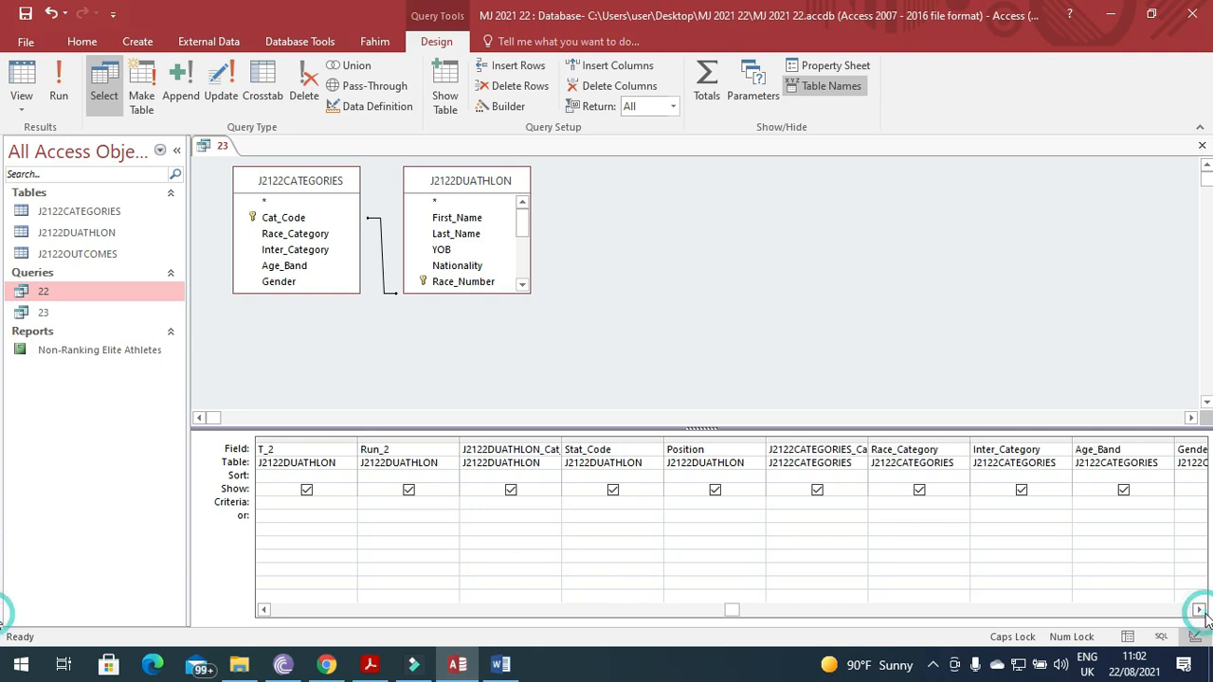
{"action": "left_click", "coordinate": [1201, 609]}
{"action": "left_click", "coordinate": [1094, 502]}
{"action": "type", "text": "M"}
{"action": "key", "text": "Caps_Lock"}
{"action": "type", "text": "ale"}
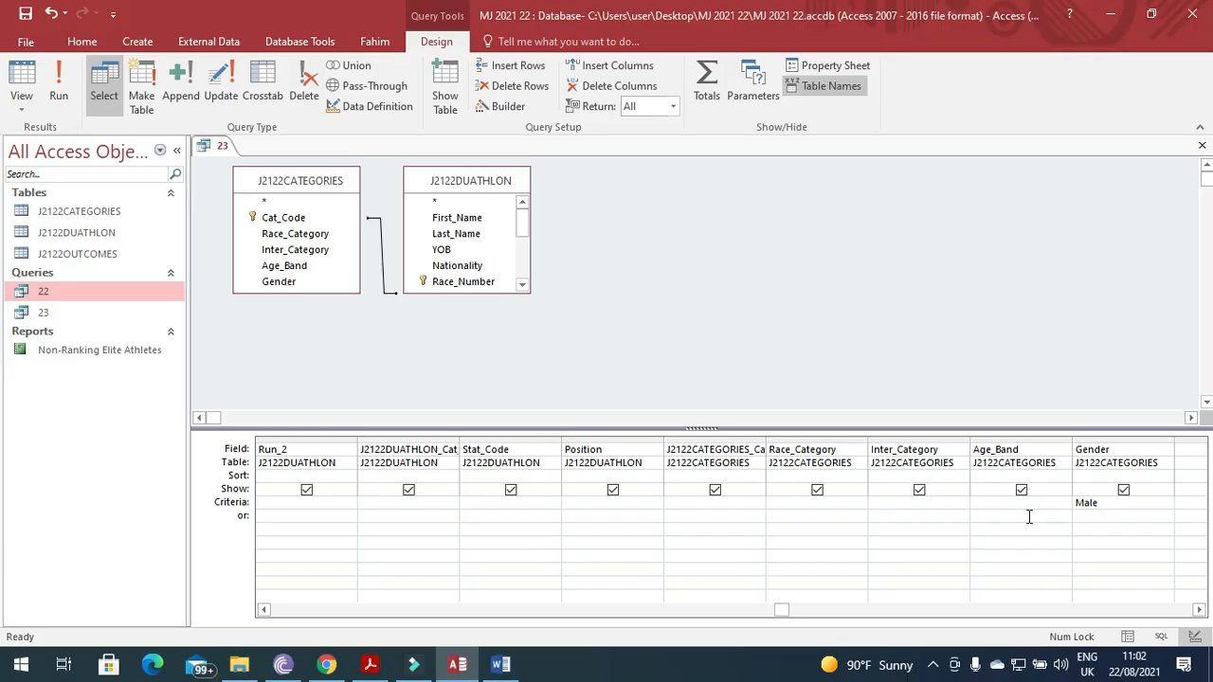
{"action": "left_click", "coordinate": [59, 95]}
{"action": "left_click_drag", "start_coordinate": [735, 623], "coordinate": [930, 621]}
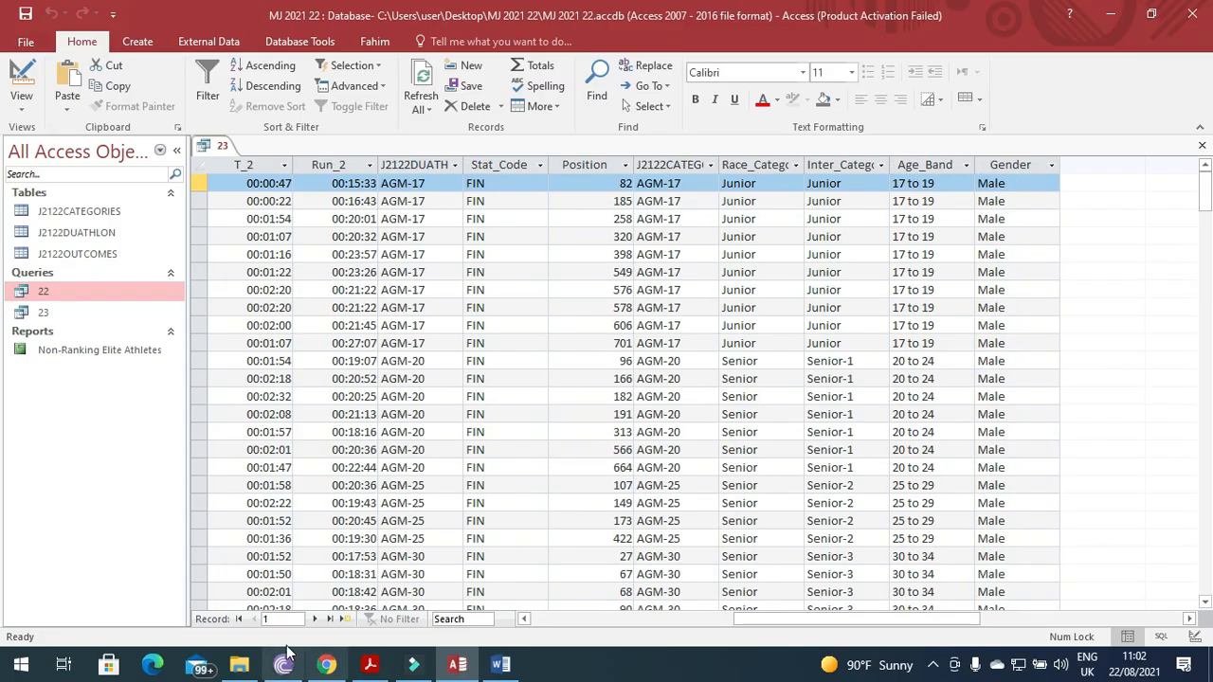
In the question paper, highlight the YOB 1982 to 2001 requirement.
{"action": "left_click", "coordinate": [370, 664]}
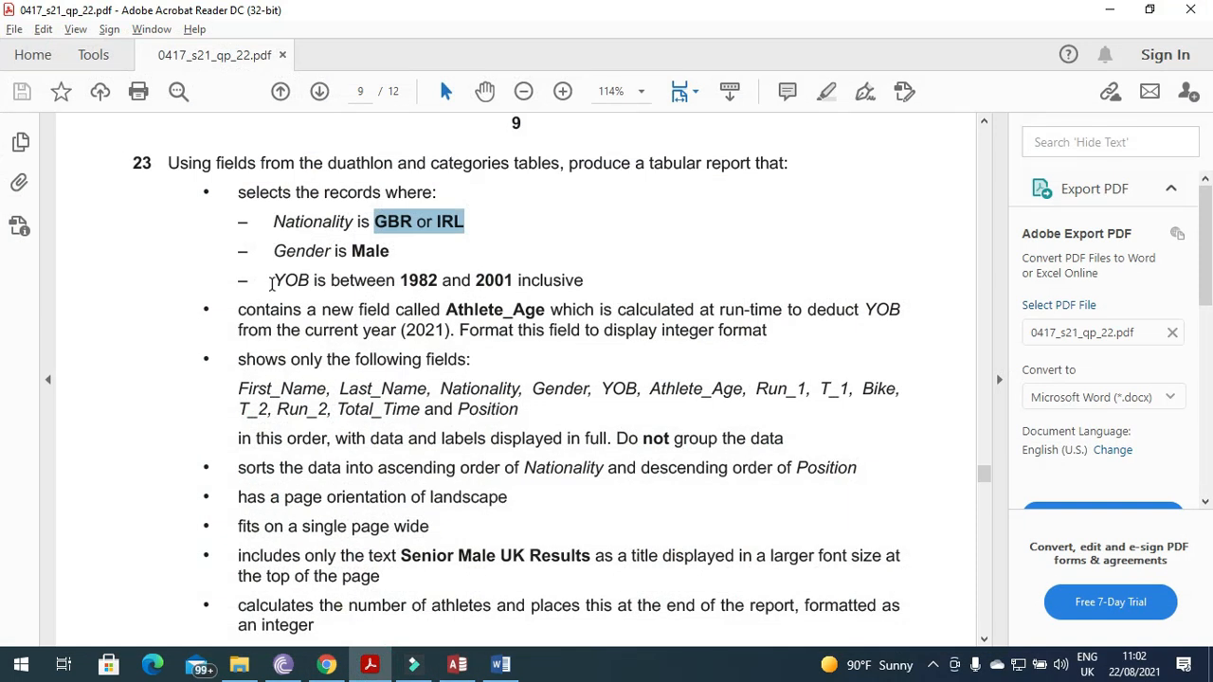
{"action": "left_click", "coordinate": [271, 283]}
{"action": "left_click_drag", "start_coordinate": [272, 283], "coordinate": [582, 281]}
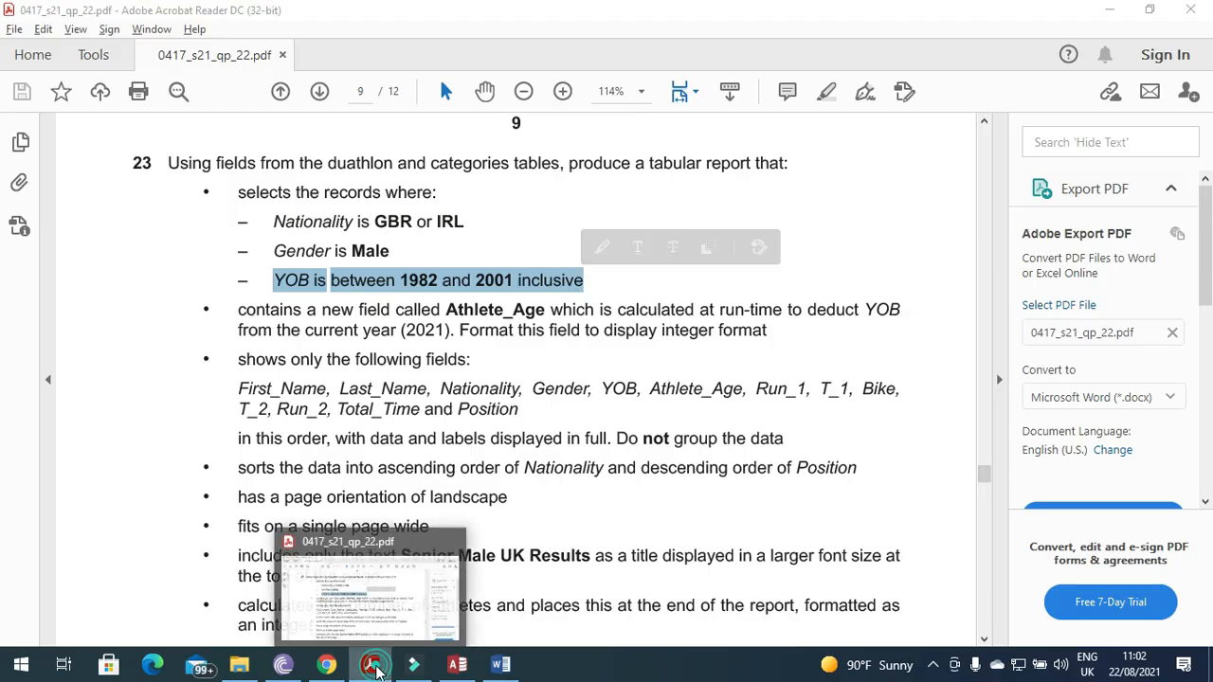
Return to Design View and select the YOB Criteria cell, checking the question paper.
{"action": "left_click", "coordinate": [457, 664]}
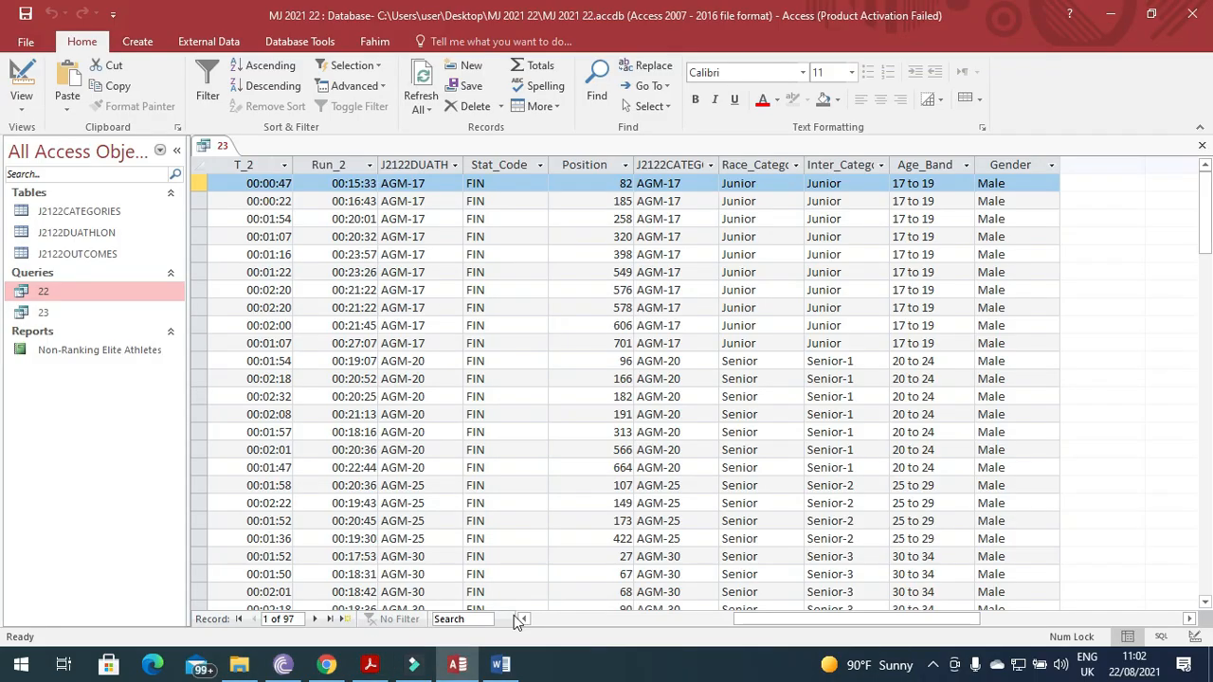
{"action": "left_click", "coordinate": [21, 81]}
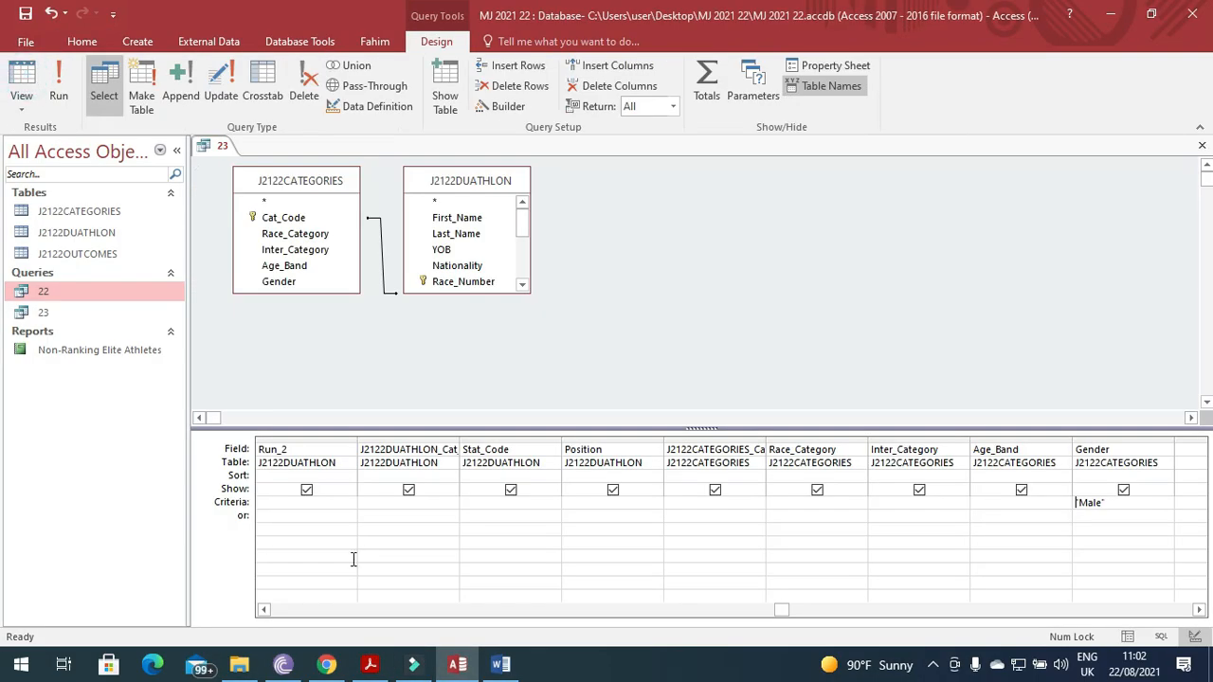
{"action": "left_click", "coordinate": [264, 609]}
{"action": "left_click", "coordinate": [264, 609]}
{"action": "left_click", "coordinate": [264, 609]}
{"action": "left_click", "coordinate": [265, 610]}
{"action": "left_click", "coordinate": [264, 610]}
{"action": "left_click", "coordinate": [264, 609]}
{"action": "left_click", "coordinate": [264, 610]}
{"action": "left_click", "coordinate": [264, 610]}
{"action": "left_click", "coordinate": [289, 504]}
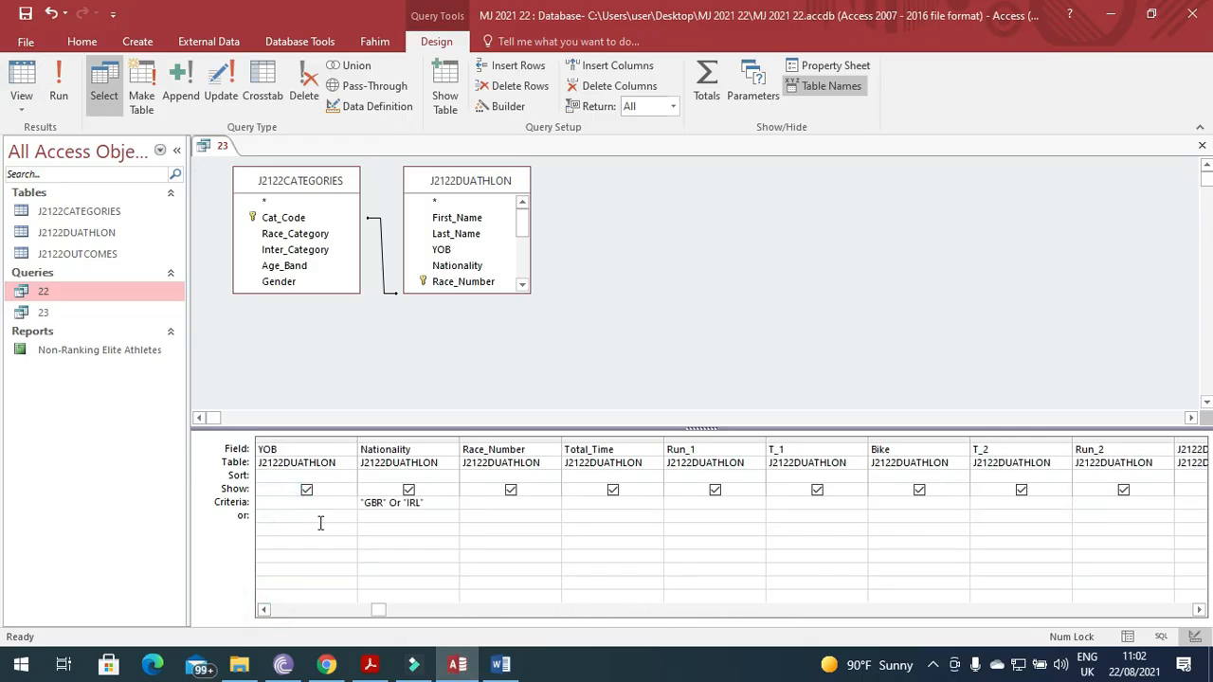
{"action": "key", "text": "alt+Tab"}
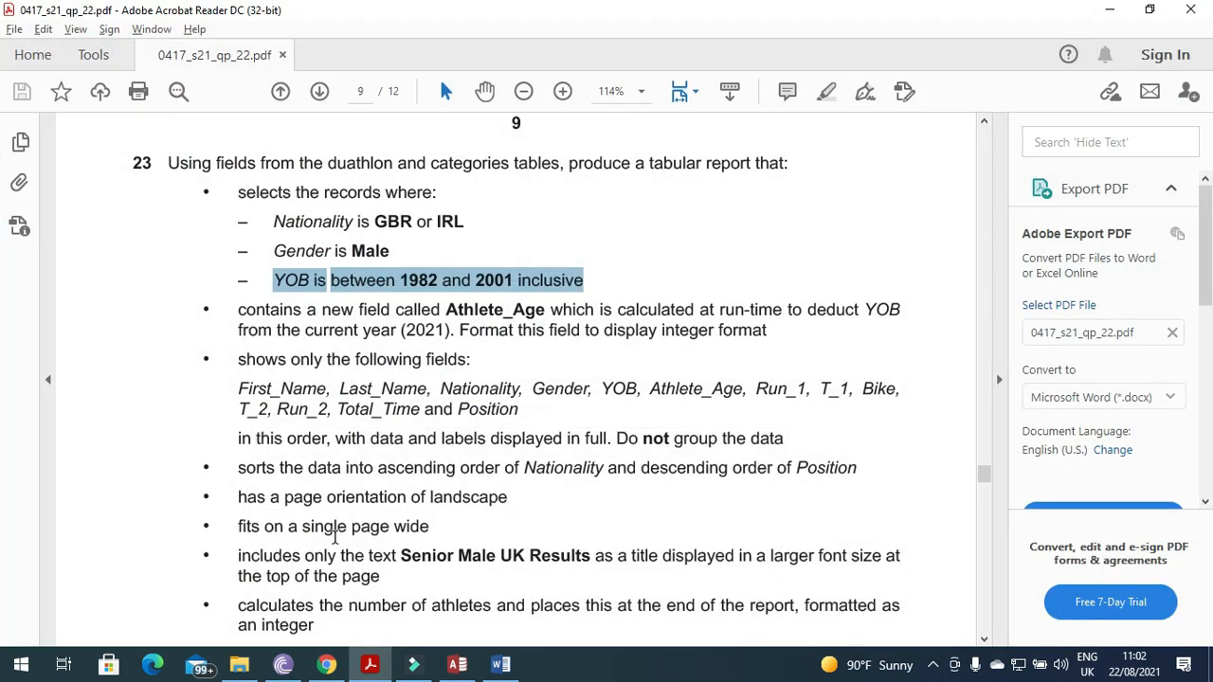
Enter 'between 1982 and 2001' as the YOB criterion and run the query.
{"action": "key", "text": "alt+Tab"}
{"action": "type", "text": "between"}
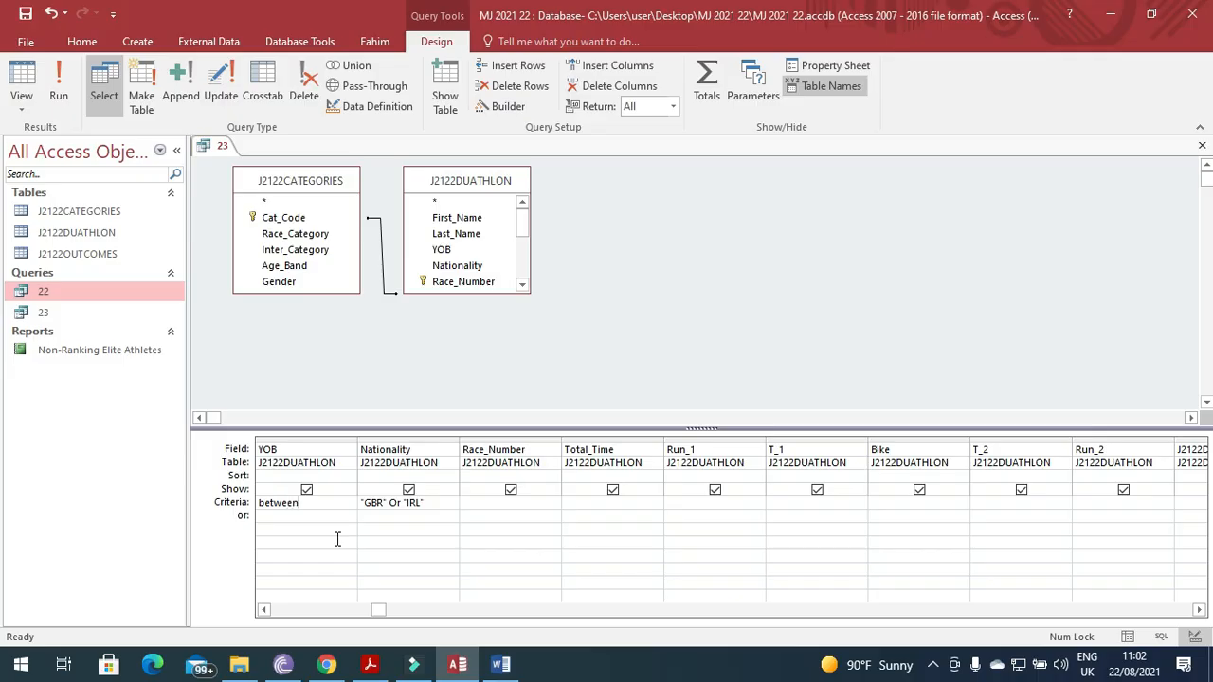
{"action": "key", "text": "alt+Tab"}
{"action": "key", "text": "alt+Tab"}
{"action": "key", "text": "alt+Tab"}
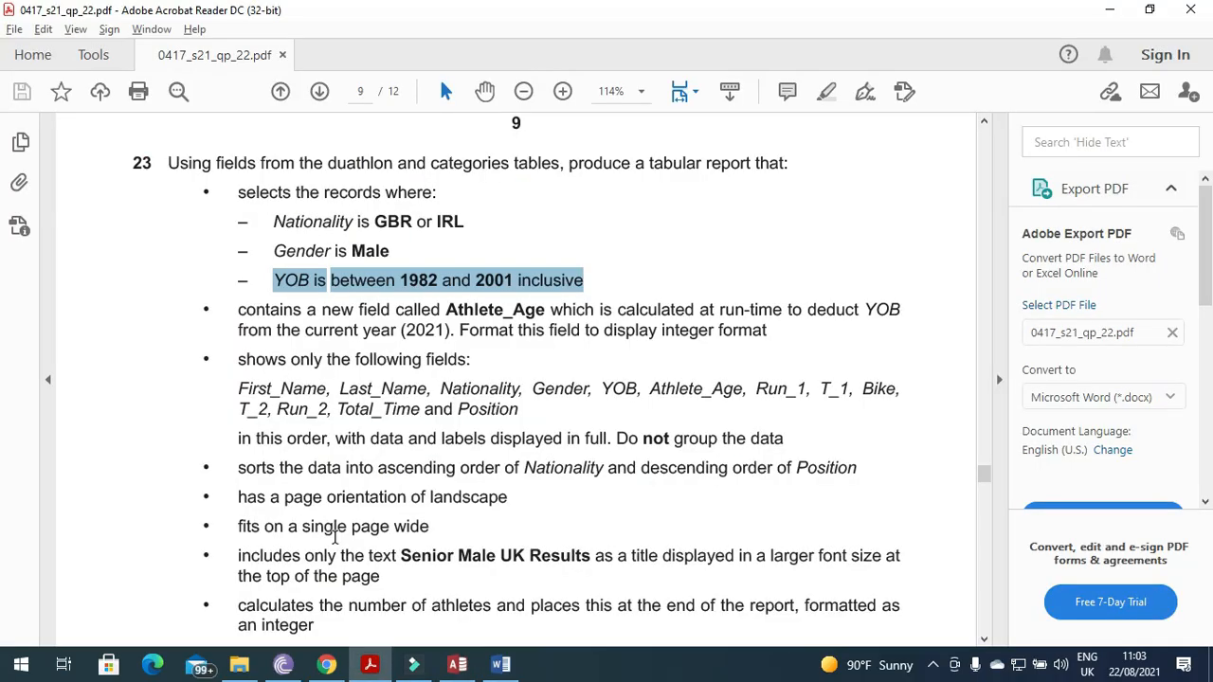
{"action": "key", "text": "alt+Tab"}
{"action": "type", "text": "1982 "}
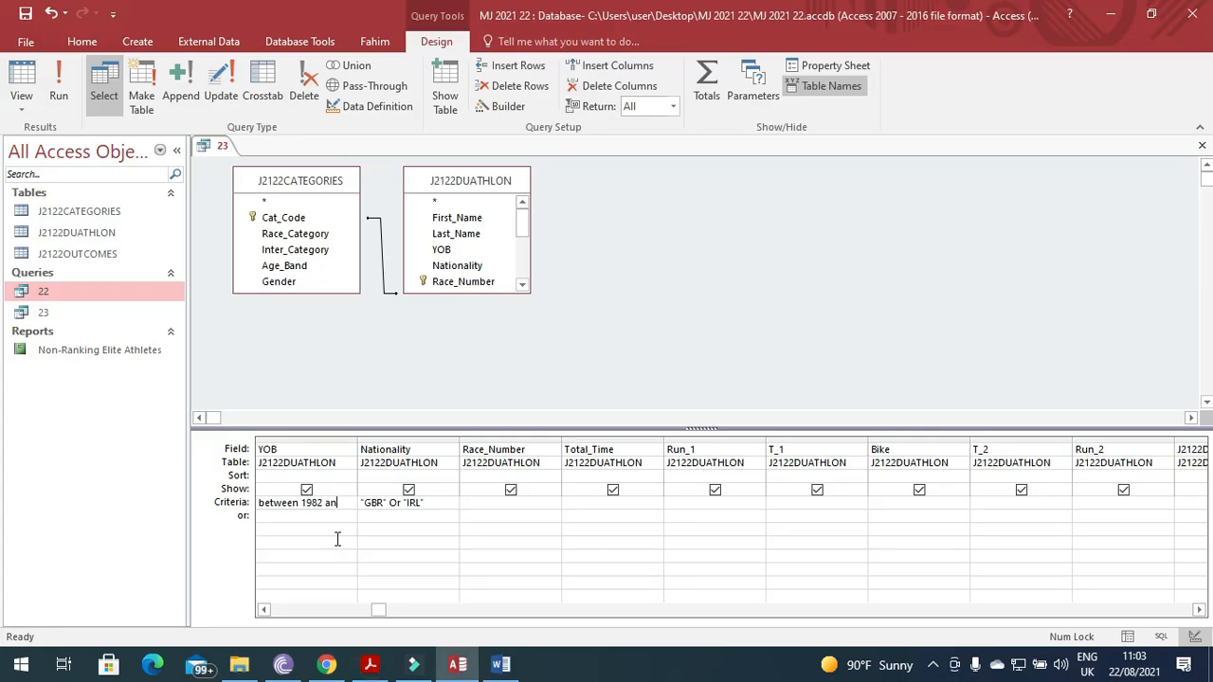
{"action": "type", "text": "and 2001"}
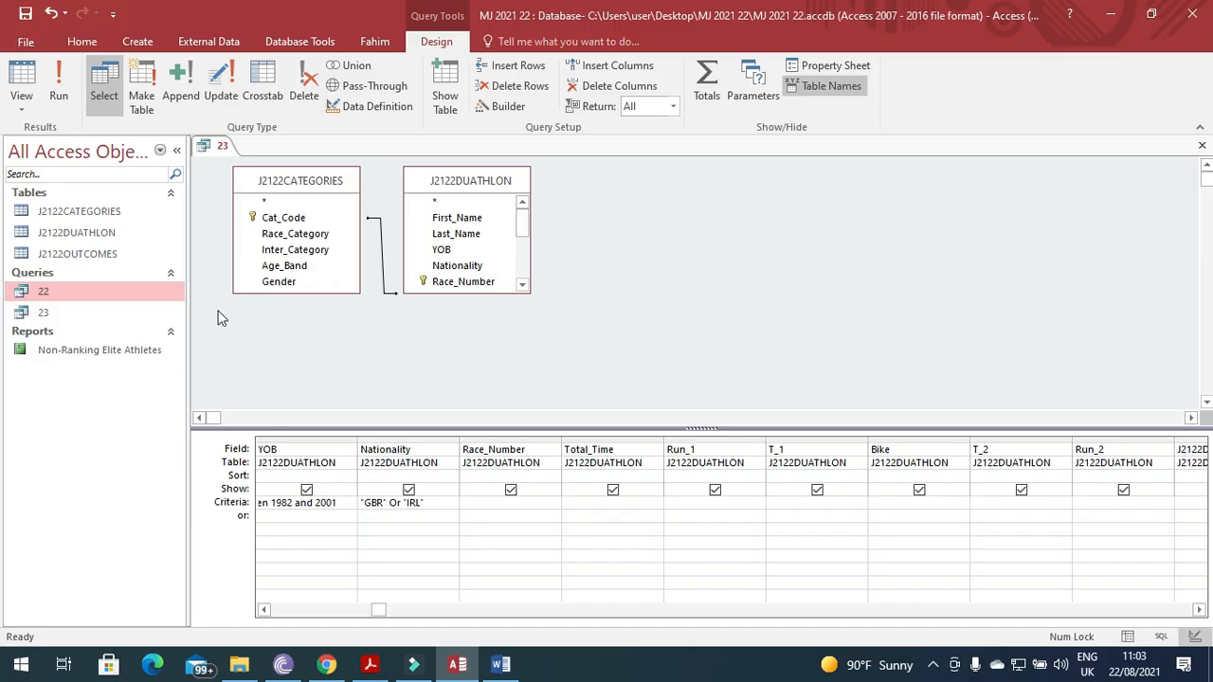
{"action": "left_click", "coordinate": [58, 85]}
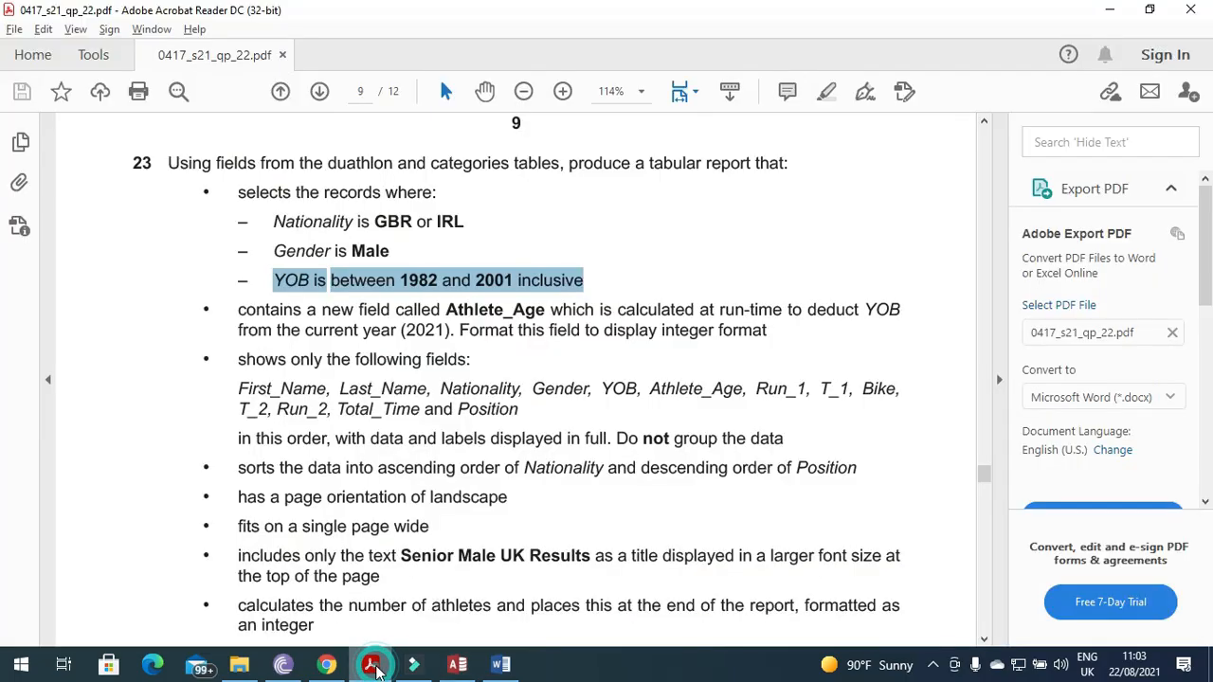
Scroll through the 42 results, then highlight the Athlete_Age requirement in the question paper.
{"action": "left_click", "coordinate": [373, 666]}
{"action": "left_click", "coordinate": [375, 670]}
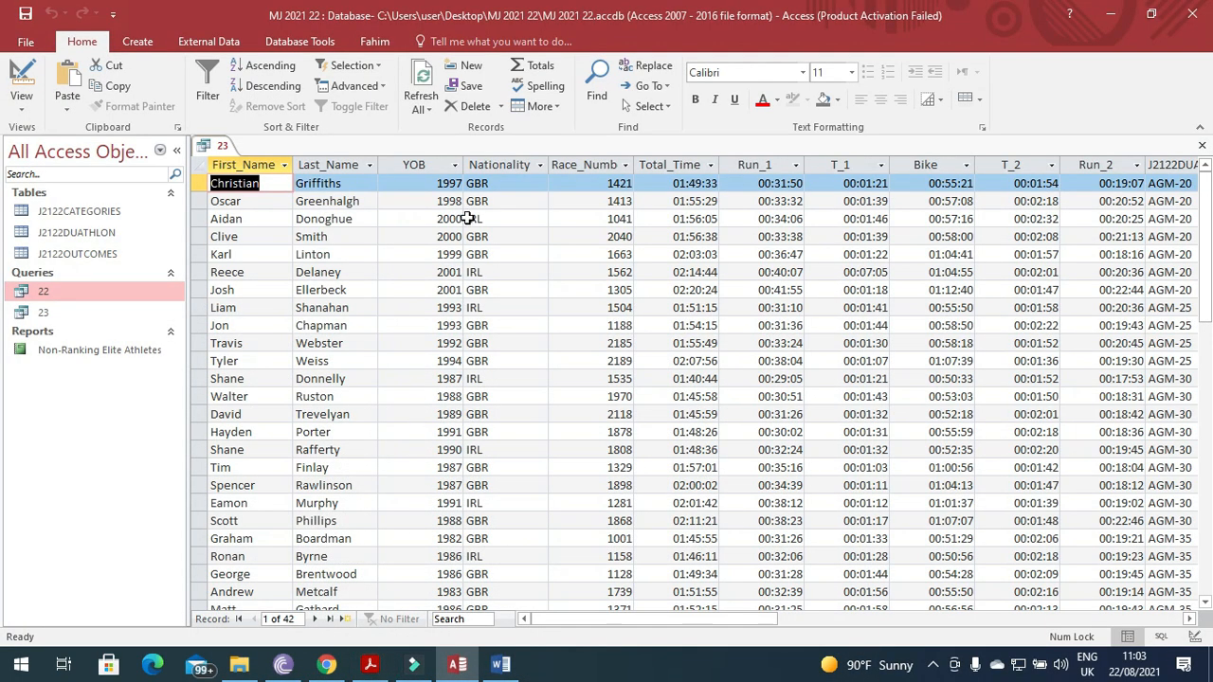
{"action": "scroll", "coordinate": [415, 230], "scroll_direction": "down", "scroll_amount": 4}
{"action": "scroll", "coordinate": [415, 229], "scroll_direction": "down", "scroll_amount": 5}
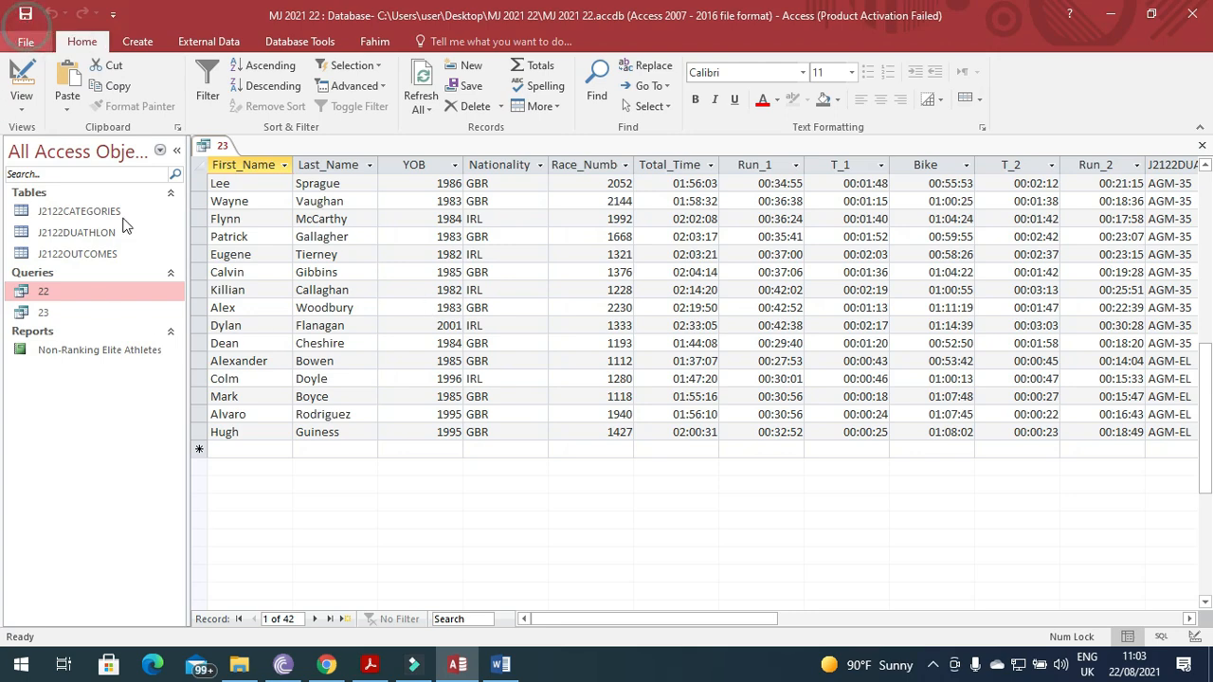
{"action": "left_click", "coordinate": [370, 664]}
{"action": "left_click_drag", "start_coordinate": [229, 317], "coordinate": [533, 312]}
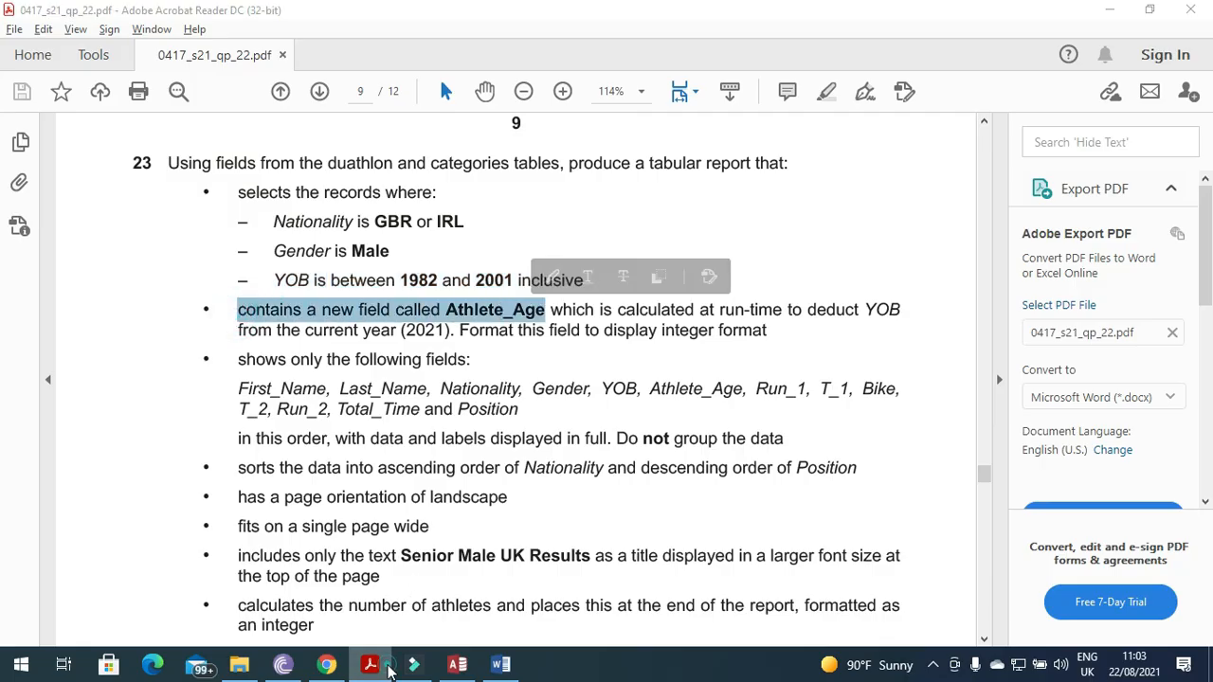
Open Expression Builder from the first empty column's Field cell in Design View for Athlete_Age.
{"action": "key", "text": "alt+Tab"}
{"action": "left_click", "coordinate": [22, 80]}
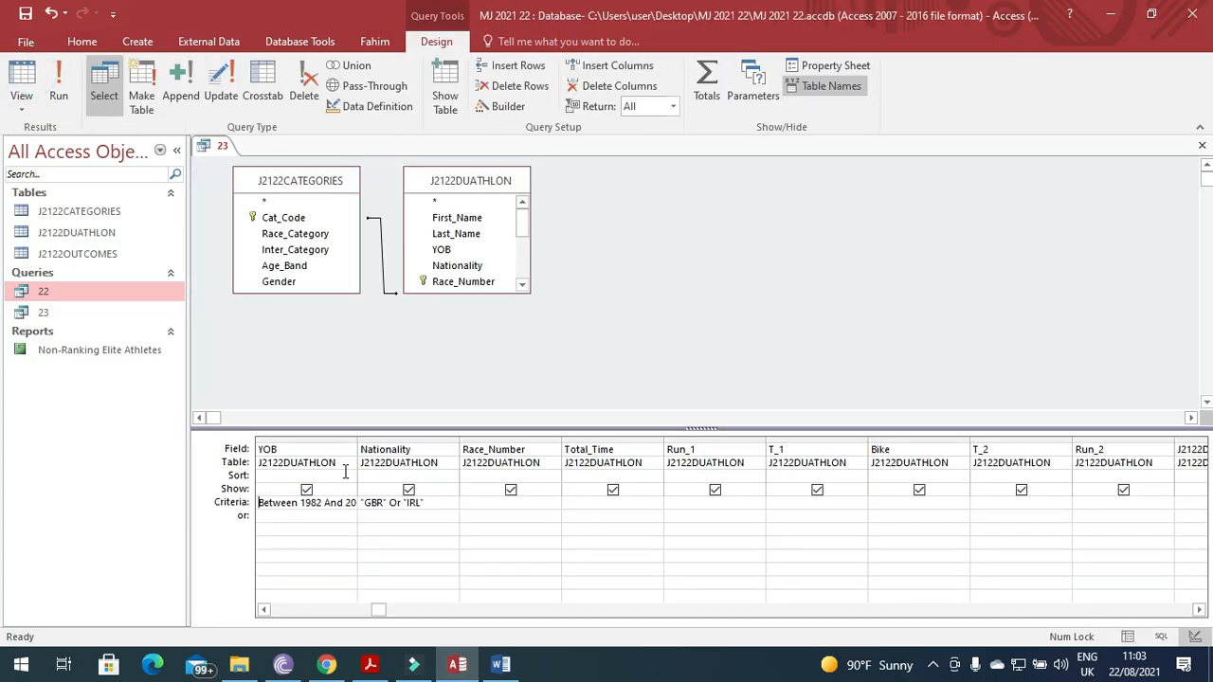
{"action": "left_click", "coordinate": [1200, 611]}
{"action": "left_click", "coordinate": [1200, 610]}
{"action": "left_click", "coordinate": [1200, 610]}
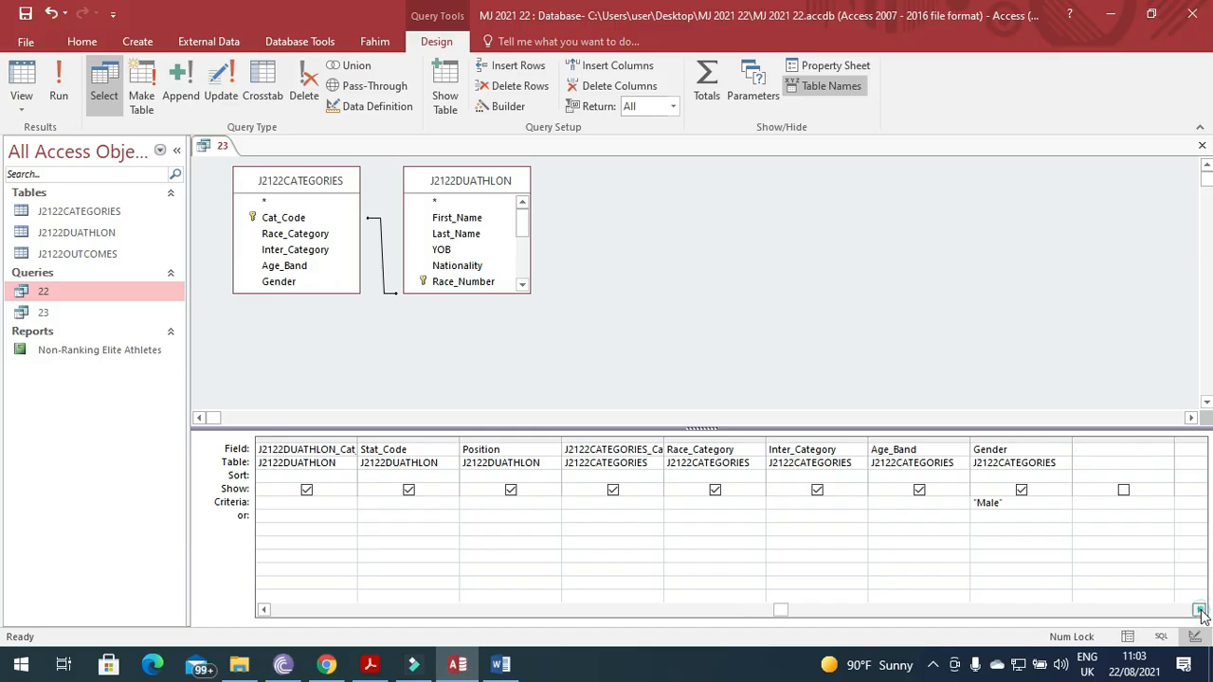
{"action": "left_click", "coordinate": [1103, 451]}
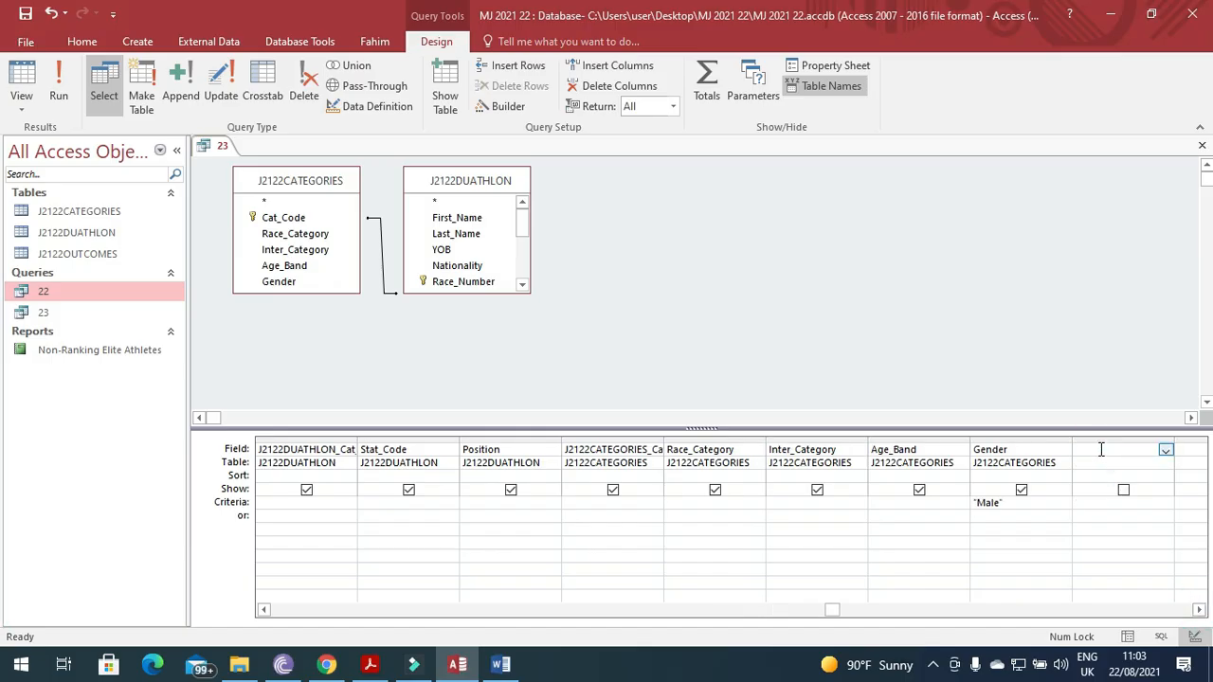
{"action": "left_click", "coordinate": [499, 106]}
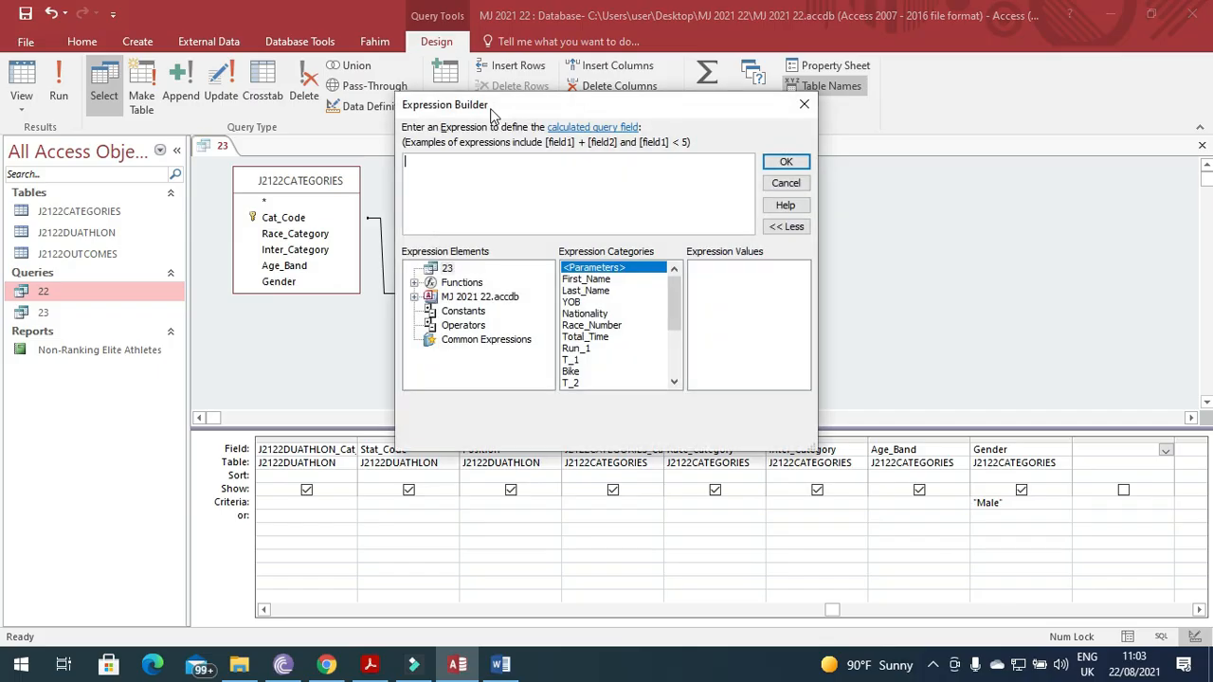
{"action": "left_click", "coordinate": [370, 665]}
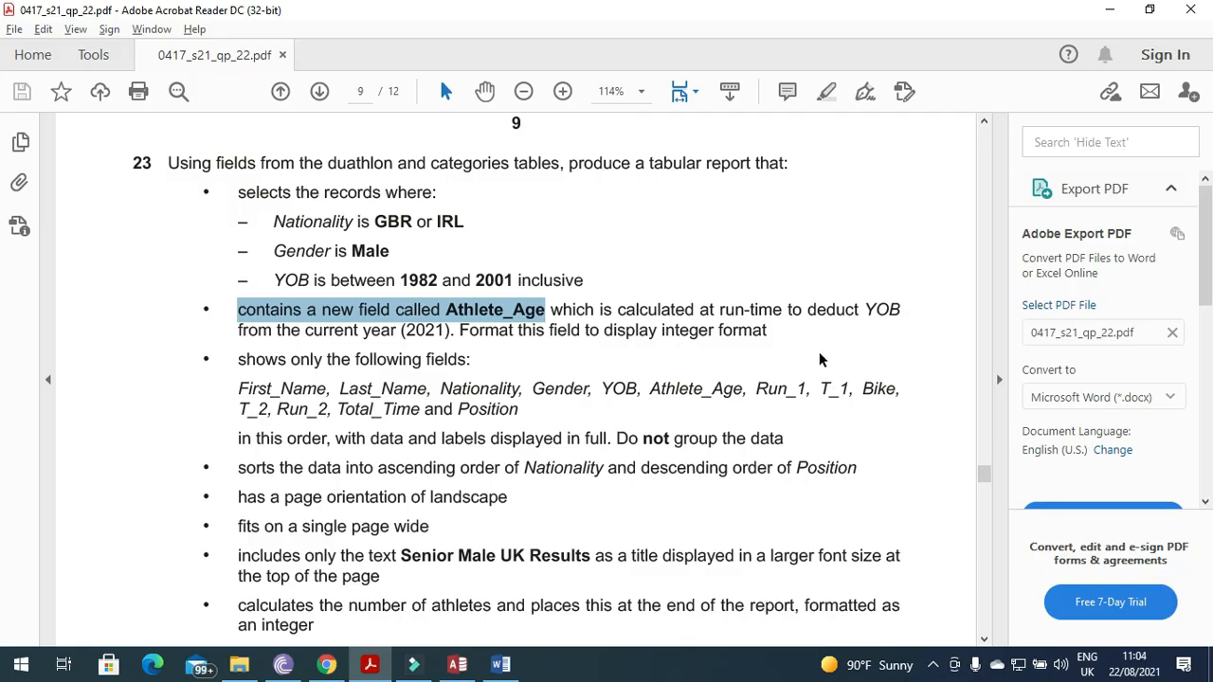
Build a calculated field with the expression 2021-[YOB] in Expression Builder.
{"action": "key", "text": "alt+Tab"}
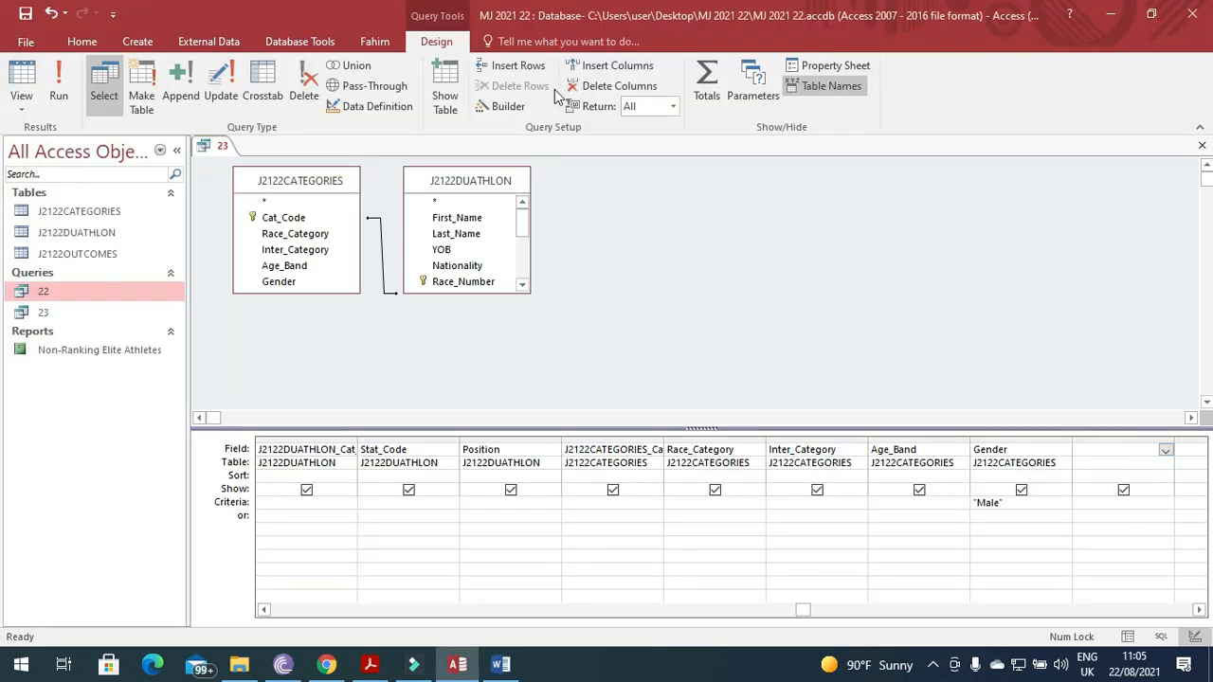
{"action": "left_click", "coordinate": [507, 110]}
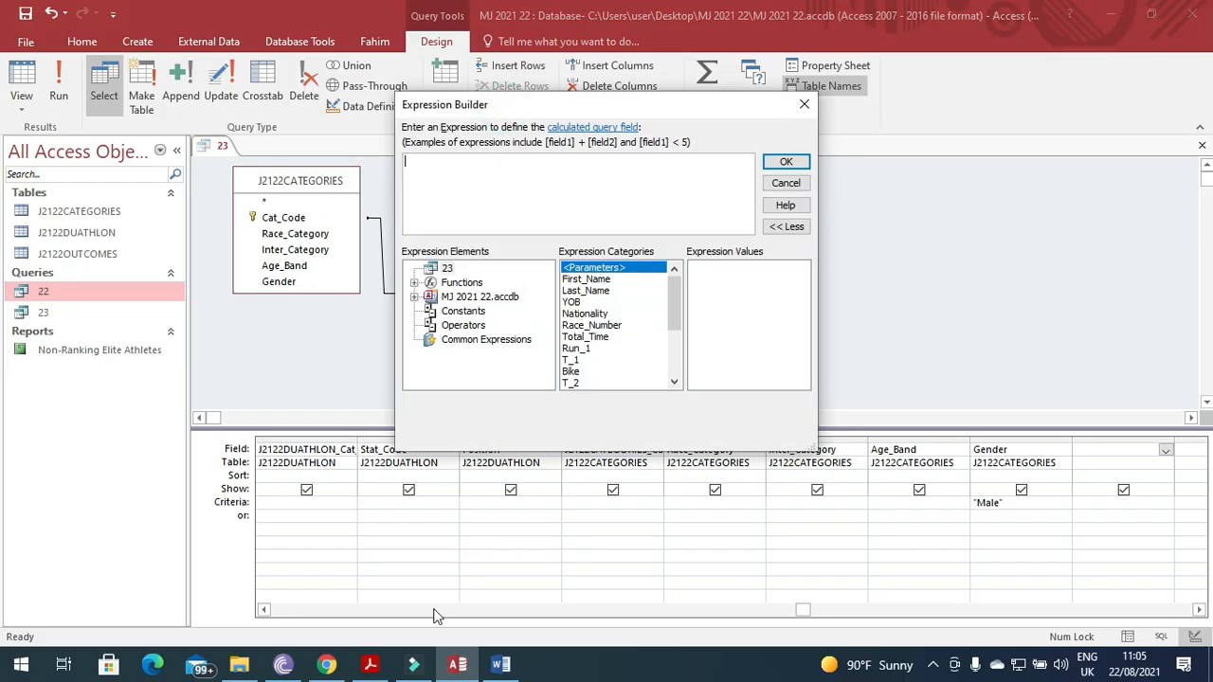
{"action": "left_click", "coordinate": [370, 665]}
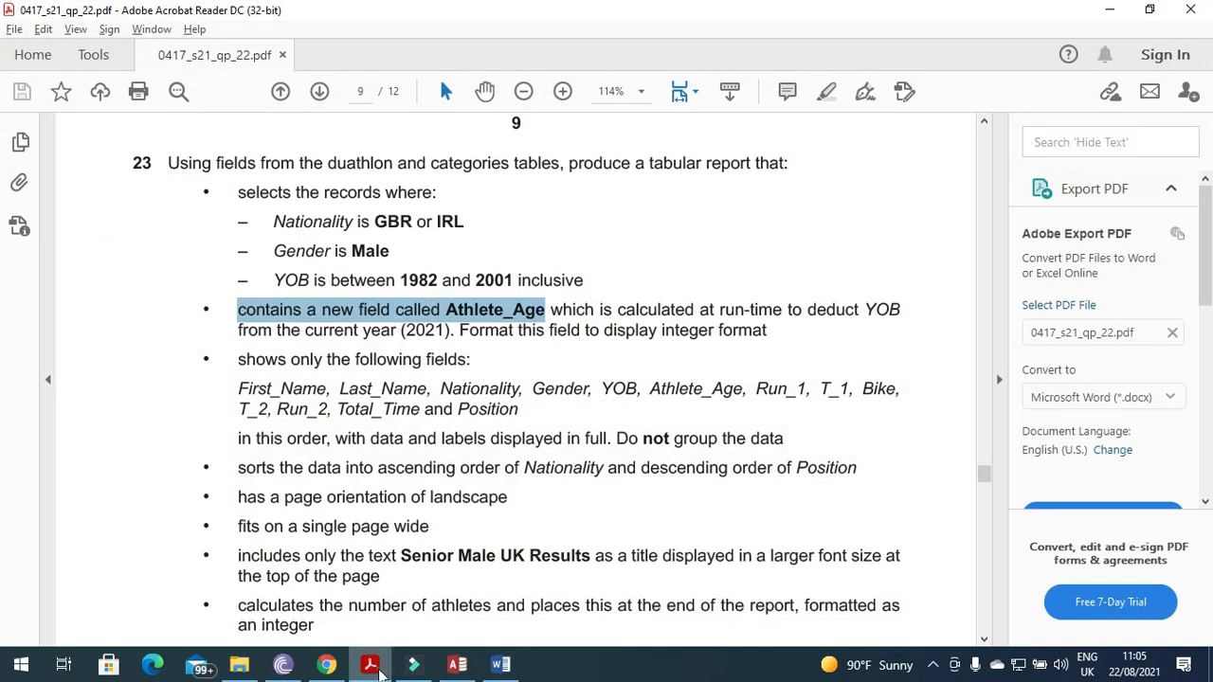
{"action": "left_click", "coordinate": [375, 666]}
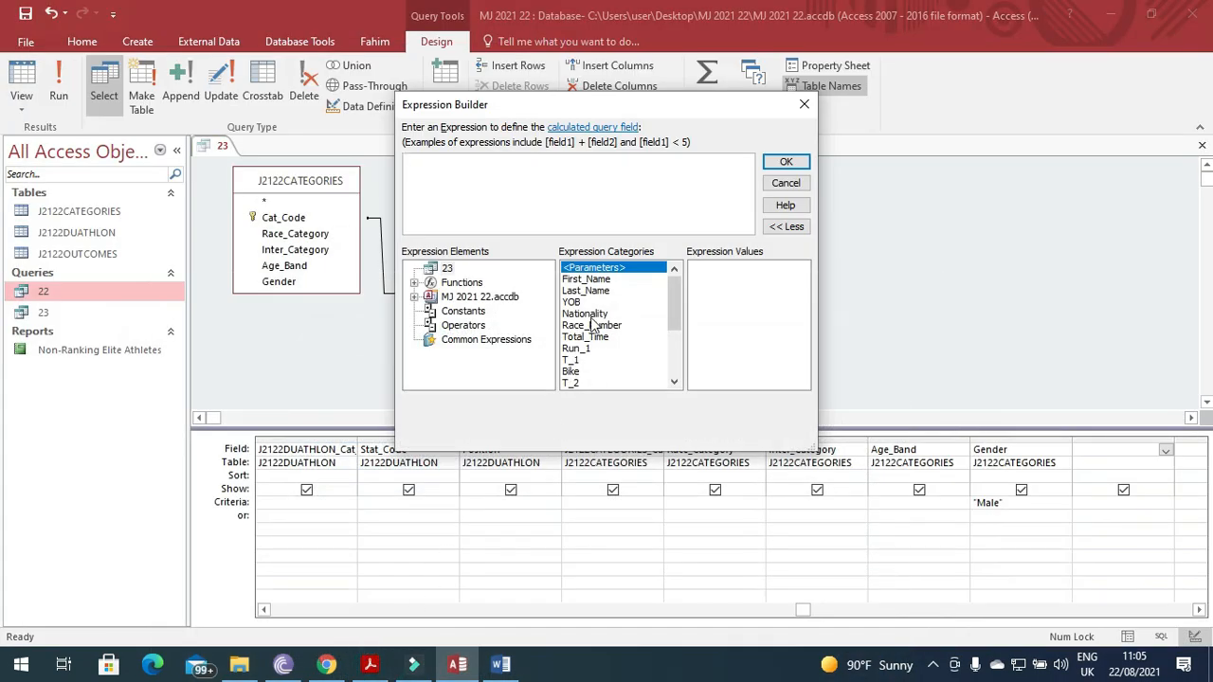
{"action": "type", "text": "2021-"}
{"action": "double_click", "coordinate": [570, 301]}
{"action": "left_click", "coordinate": [785, 162]}
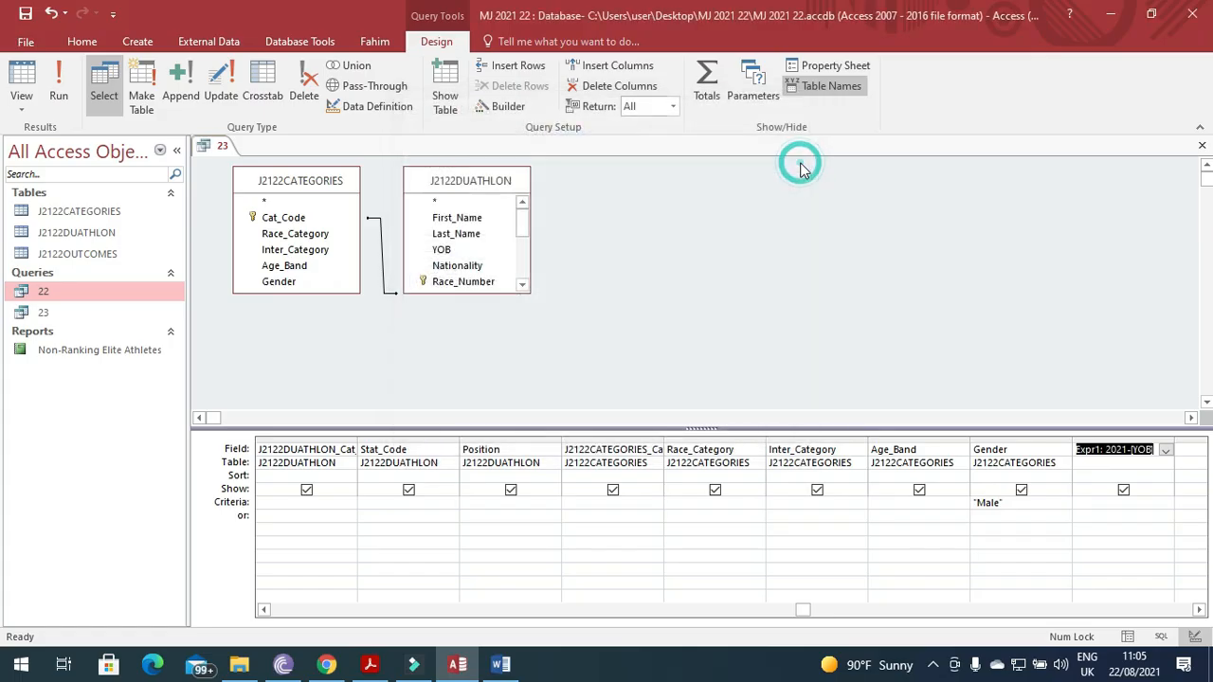
Rename the Expr1 field to Athlete_Age, copied from the question, and run the query.
{"action": "left_click", "coordinate": [370, 664]}
{"action": "left_click", "coordinate": [519, 322]}
{"action": "left_click_drag", "start_coordinate": [540, 310], "coordinate": [449, 311]}
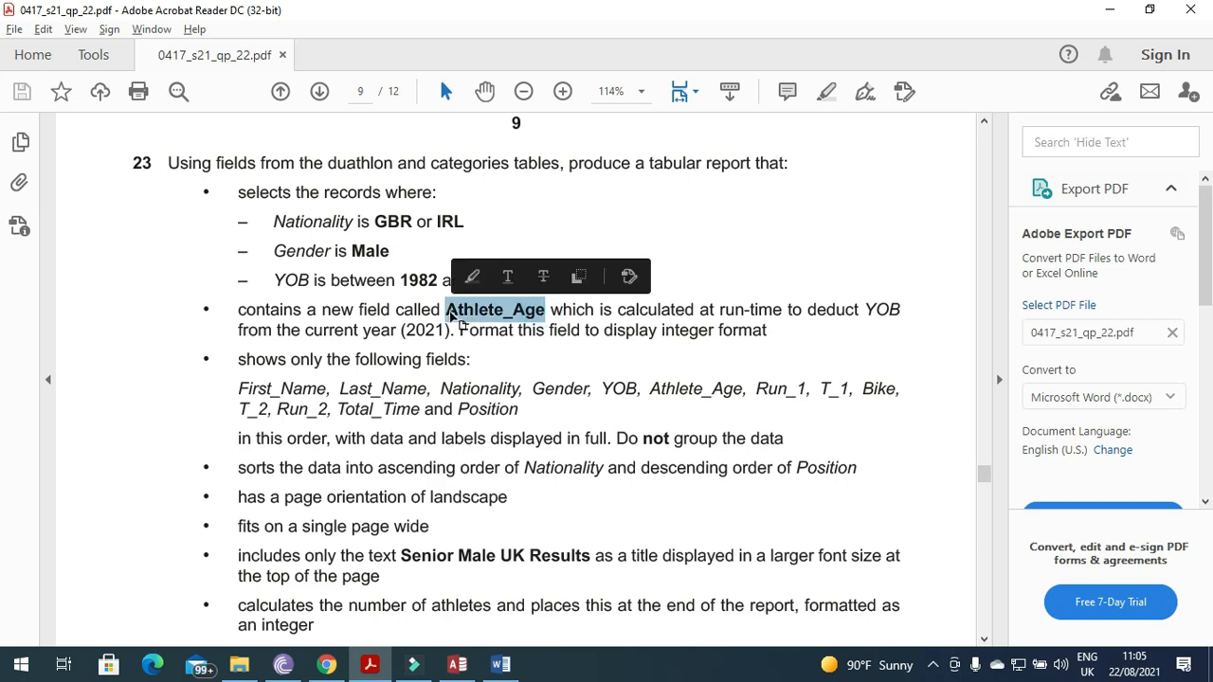
{"action": "key", "text": "alt+Tab"}
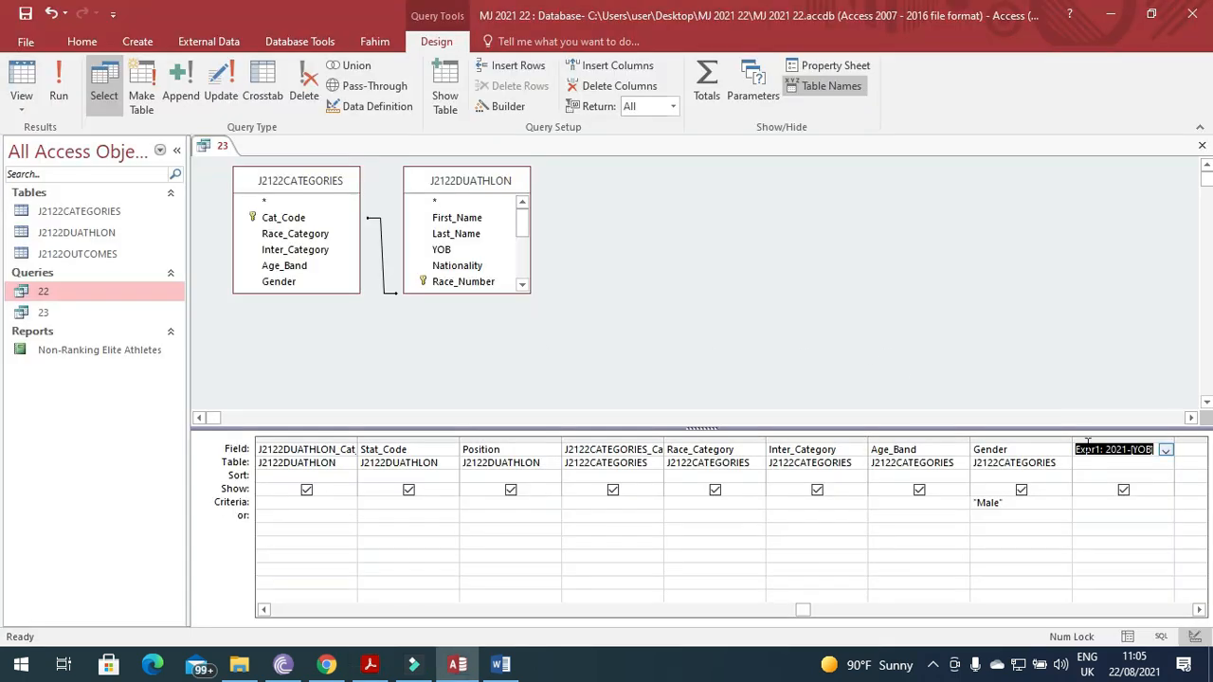
{"action": "left_click", "coordinate": [1098, 449]}
{"action": "left_click_drag", "start_coordinate": [1101, 450], "coordinate": [1076, 452]}
{"action": "type", "text": "Athlete_age"}
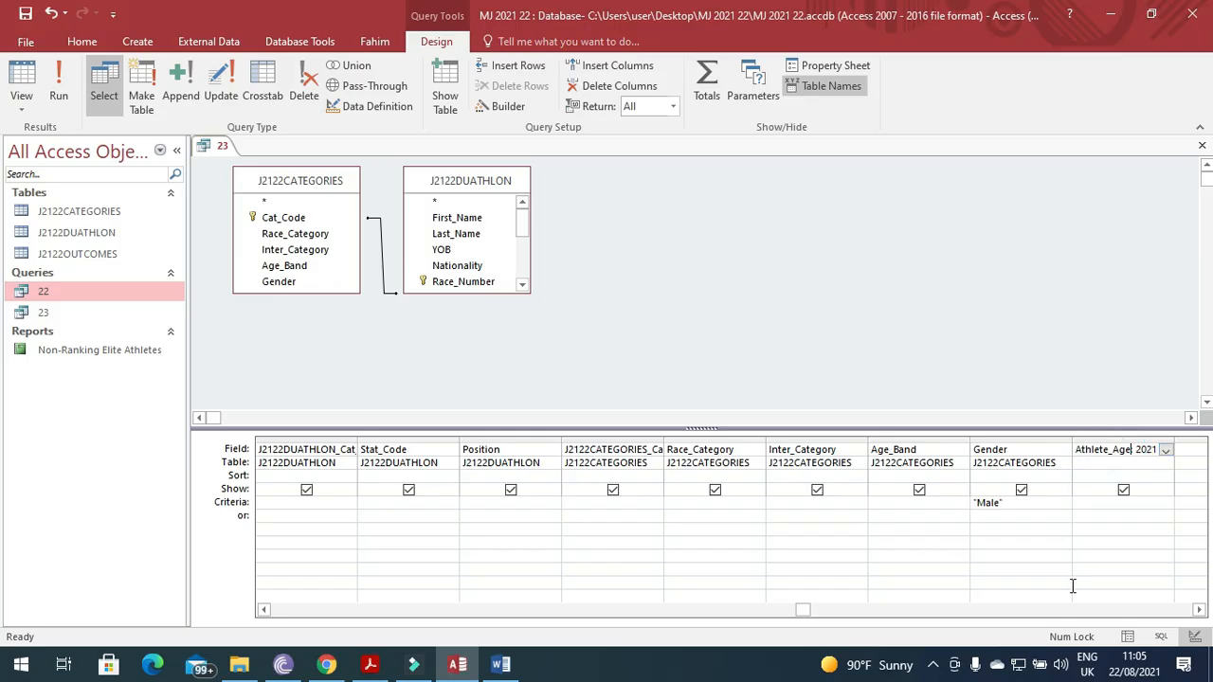
{"action": "left_click", "coordinate": [58, 90]}
{"action": "left_click_drag", "start_coordinate": [710, 621], "coordinate": [979, 635]}
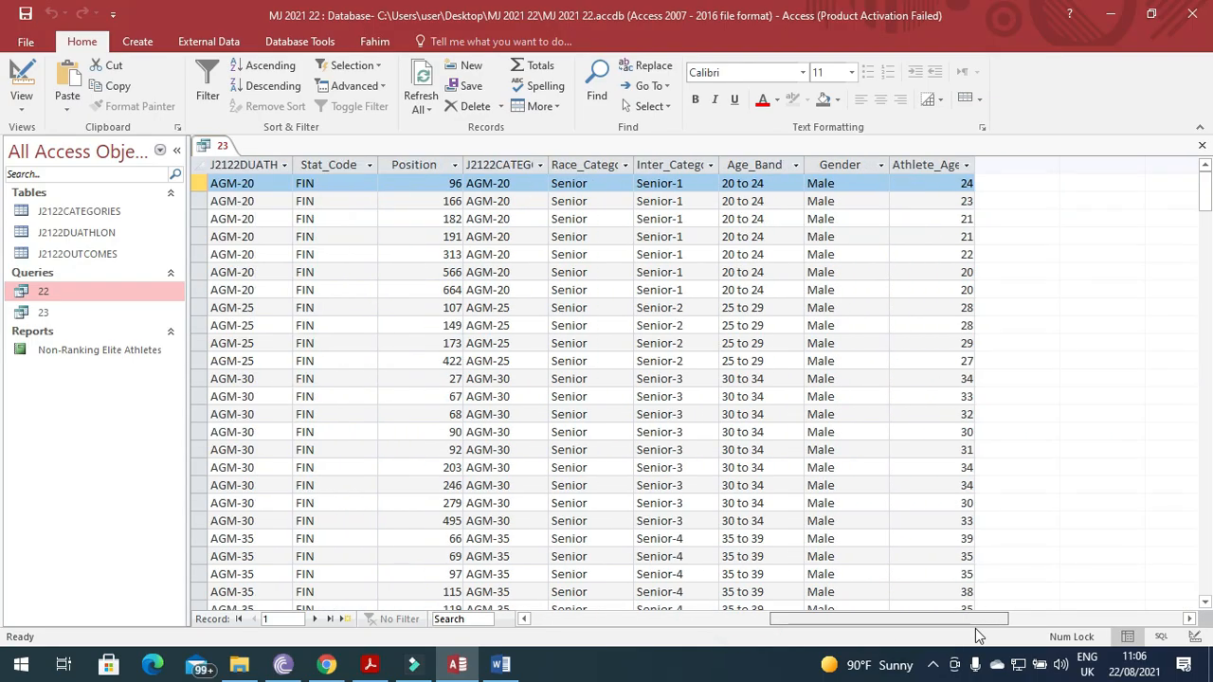
{"action": "left_click_drag", "start_coordinate": [979, 635], "coordinate": [779, 631]}
{"action": "left_click", "coordinate": [382, 668]}
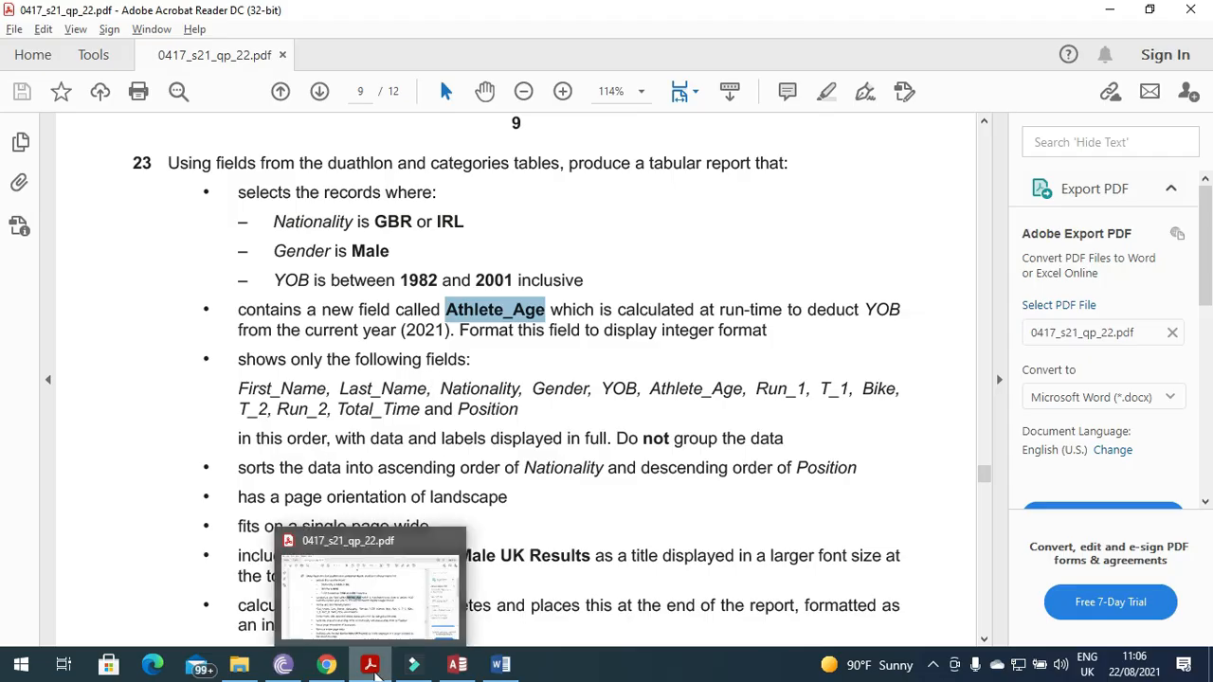
{"action": "left_click", "coordinate": [376, 668]}
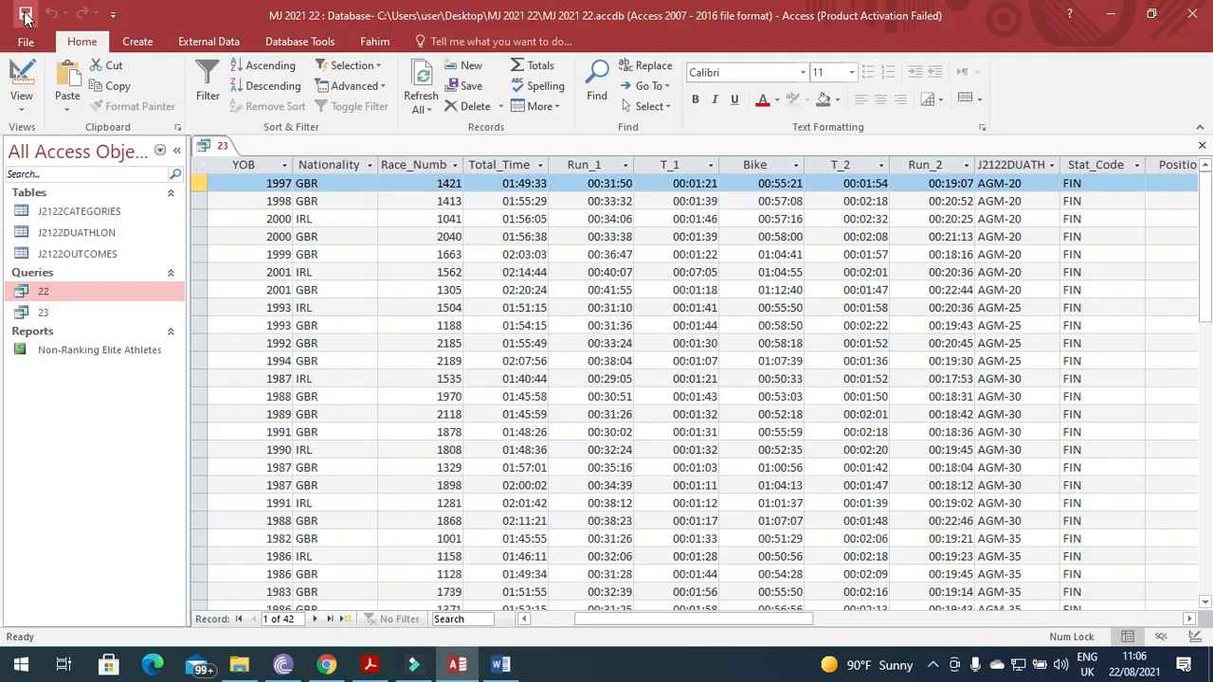
{"action": "left_click", "coordinate": [370, 666]}
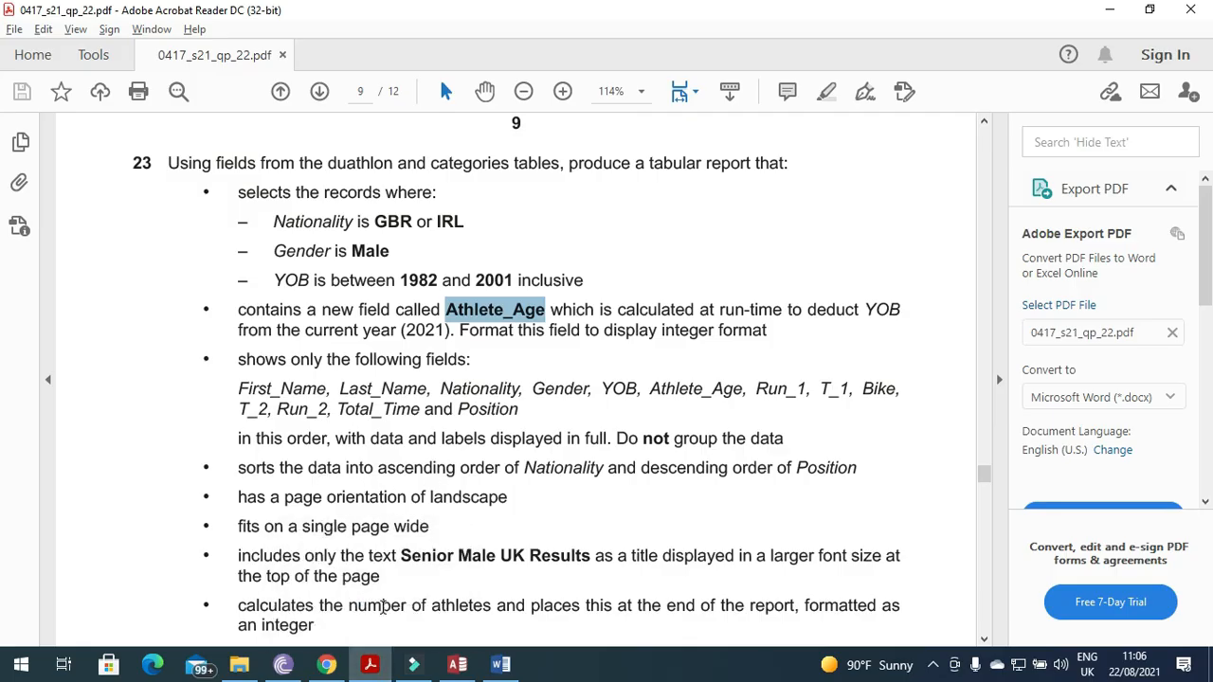
{"action": "left_click", "coordinate": [369, 666]}
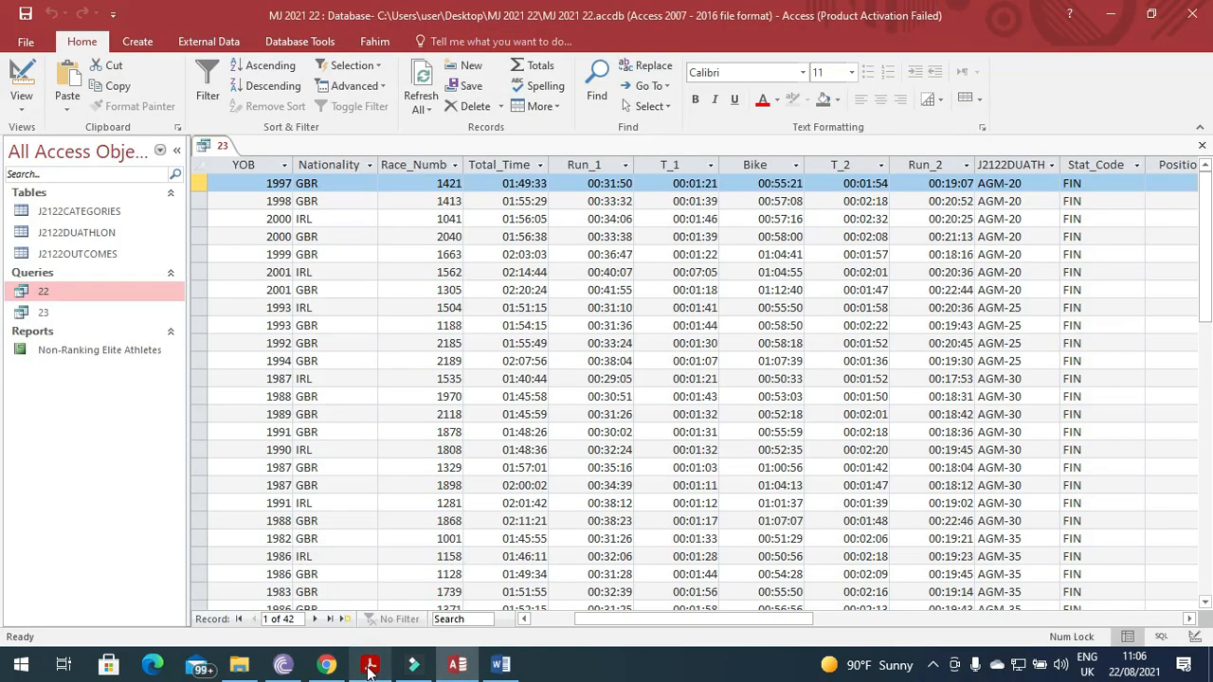
In Design View, set the Nationality column to sort Ascending.
{"action": "left_click", "coordinate": [21, 84]}
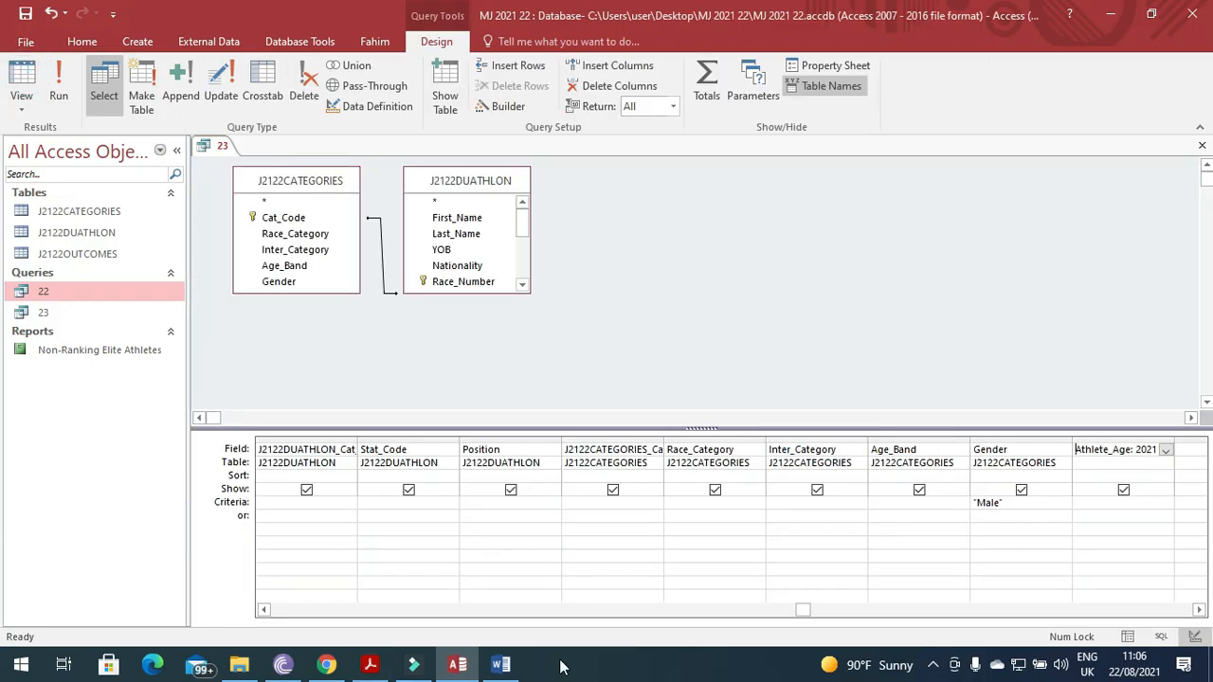
{"action": "left_click", "coordinate": [264, 610]}
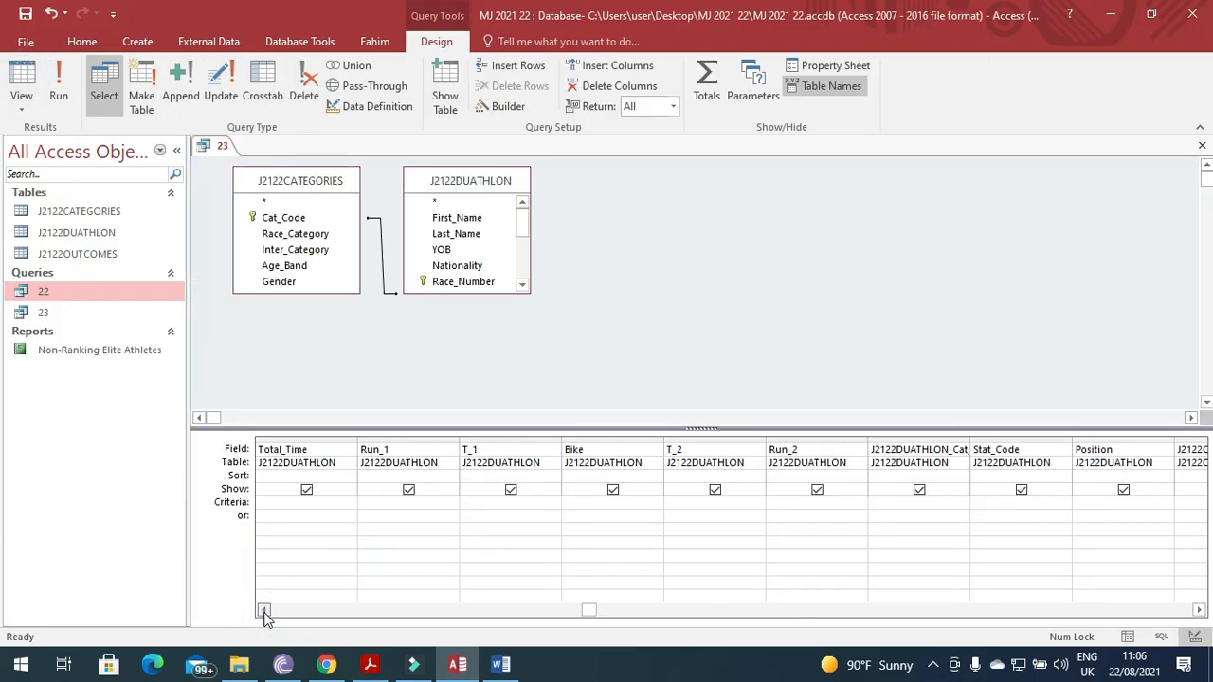
{"action": "left_click", "coordinate": [637, 476]}
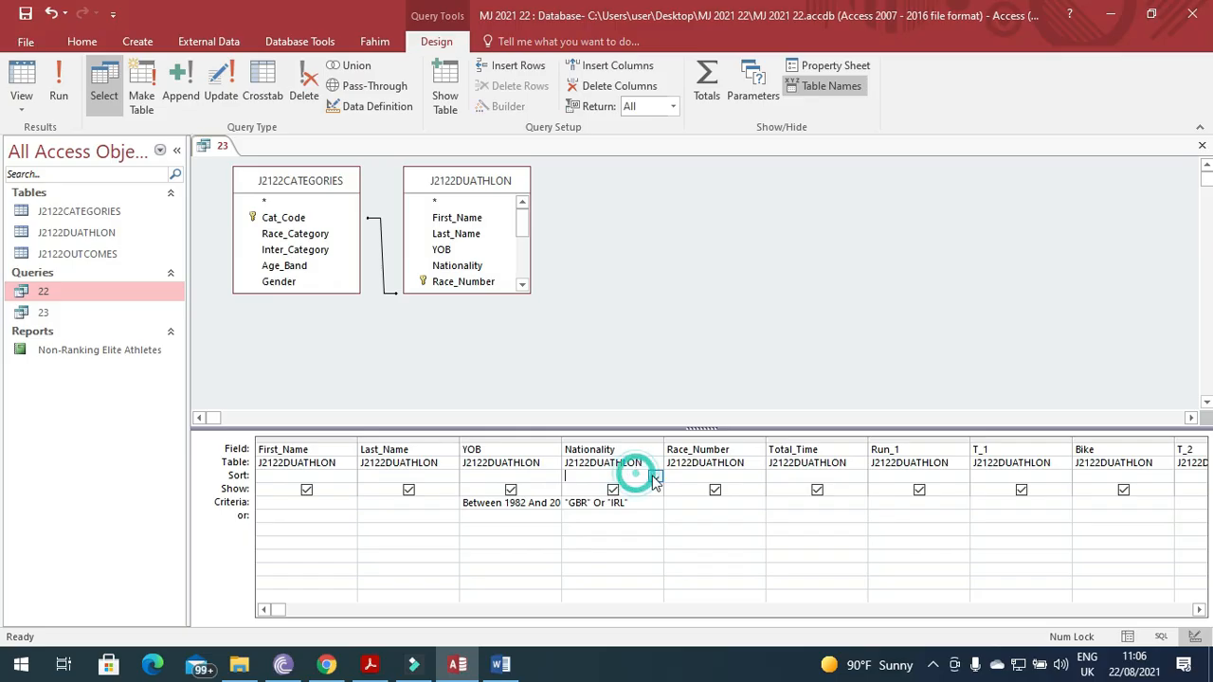
{"action": "left_click", "coordinate": [654, 476]}
{"action": "left_click", "coordinate": [621, 488]}
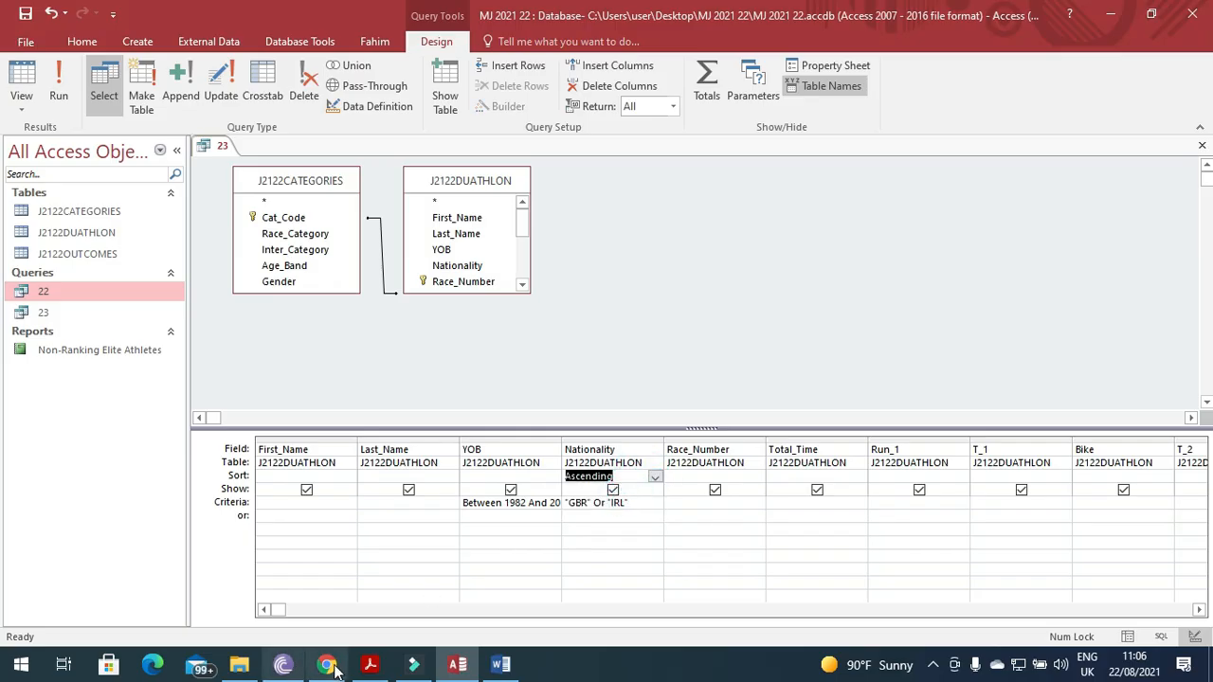
{"action": "left_click", "coordinate": [369, 664]}
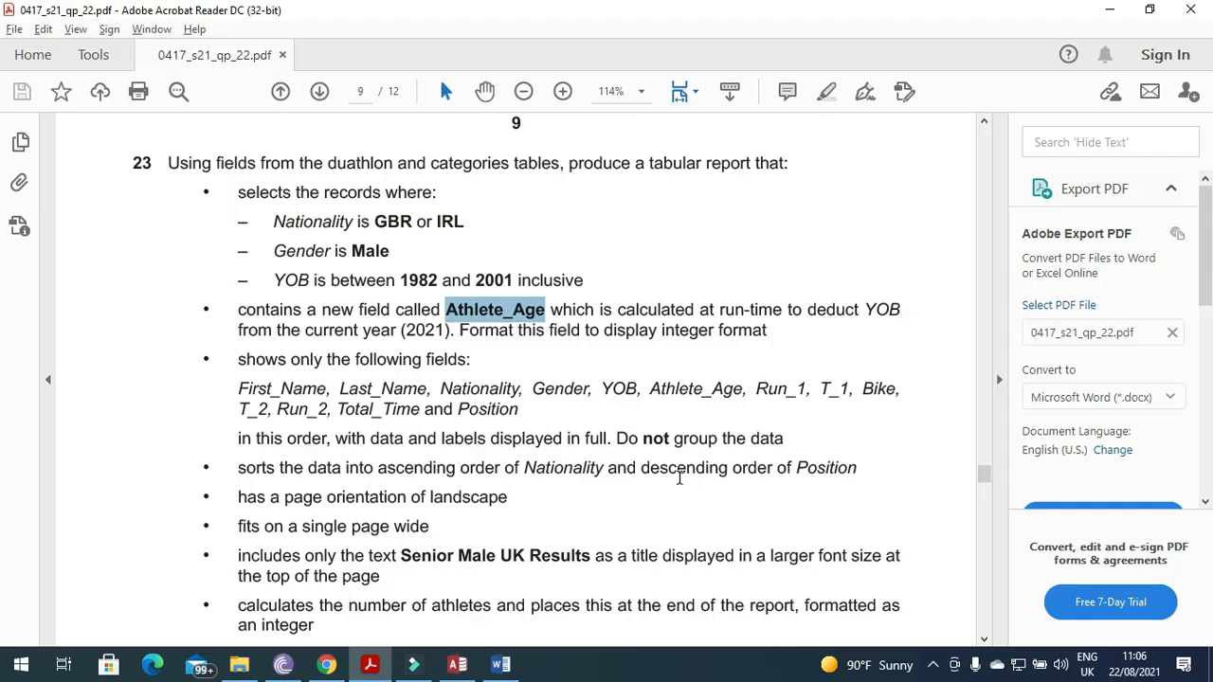
{"action": "left_click", "coordinate": [456, 664]}
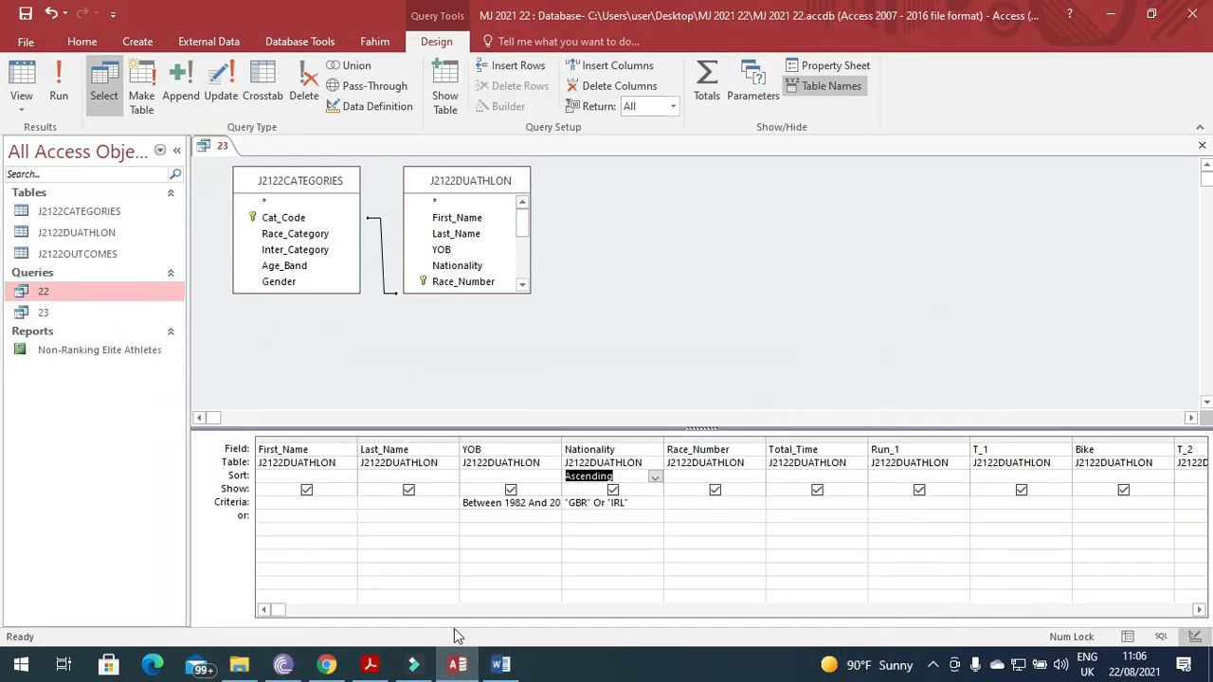
Set the Position column to sort Descending and close query 23.
{"action": "left_click", "coordinate": [1200, 611]}
{"action": "left_click", "coordinate": [1200, 611]}
{"action": "left_click", "coordinate": [1200, 610]}
{"action": "left_click", "coordinate": [1200, 610]}
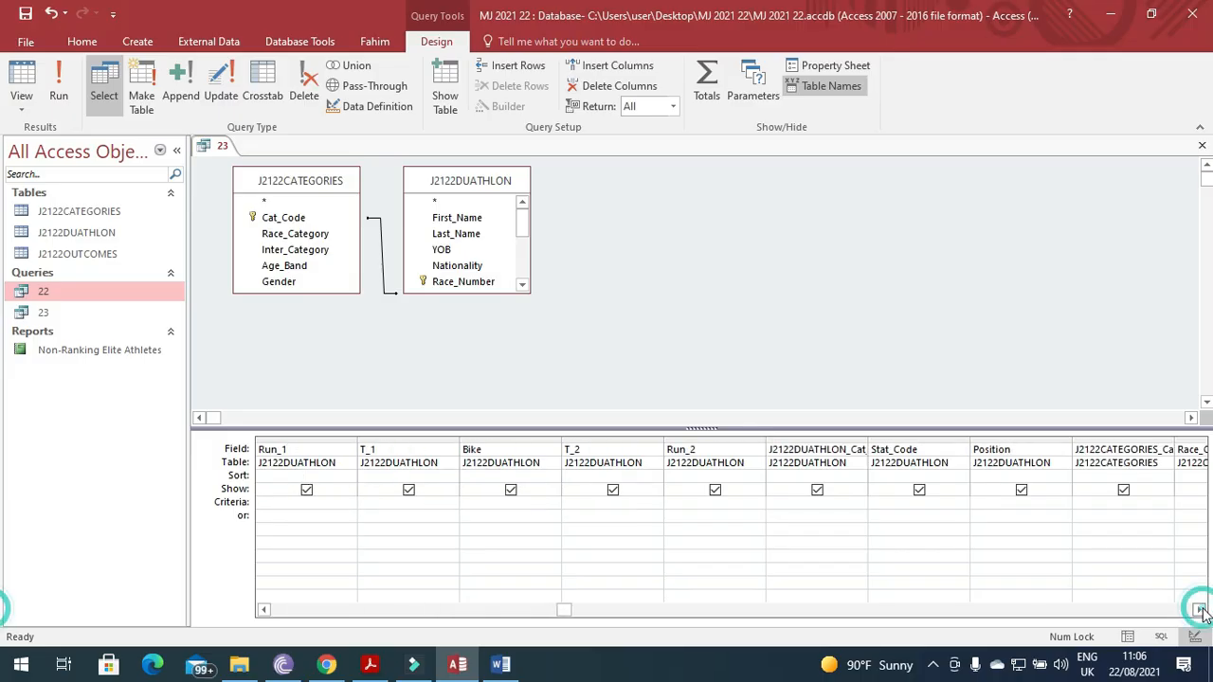
{"action": "left_click", "coordinate": [1063, 477]}
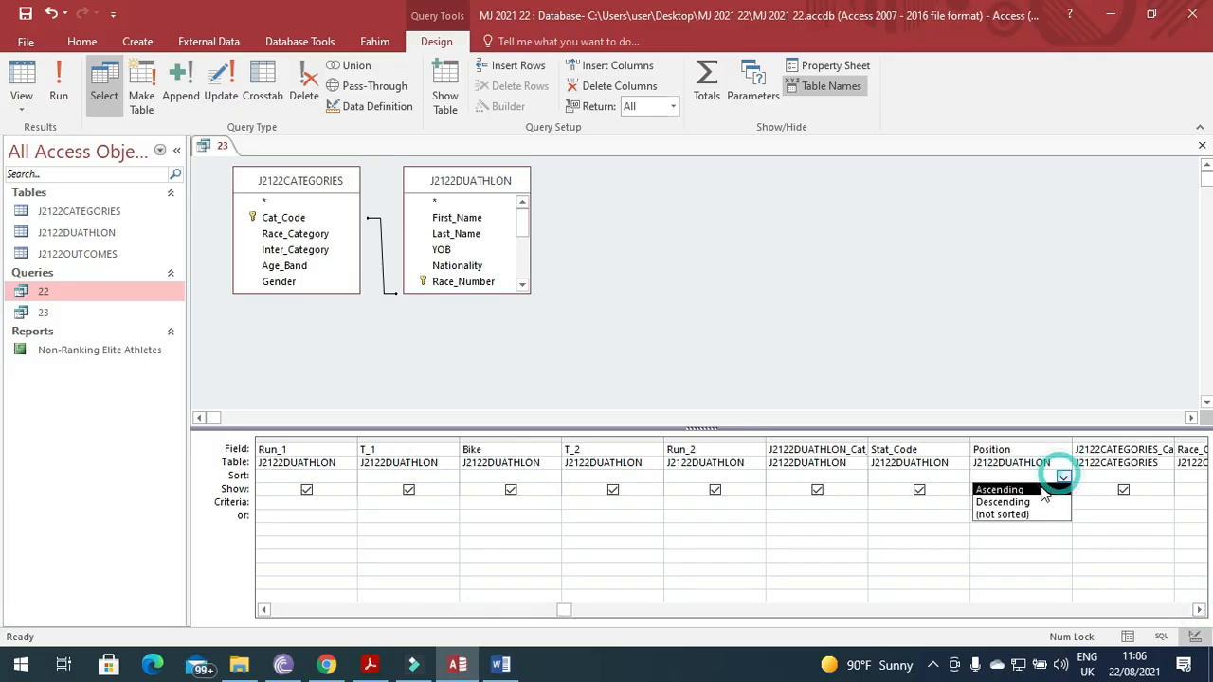
{"action": "left_click", "coordinate": [1031, 509]}
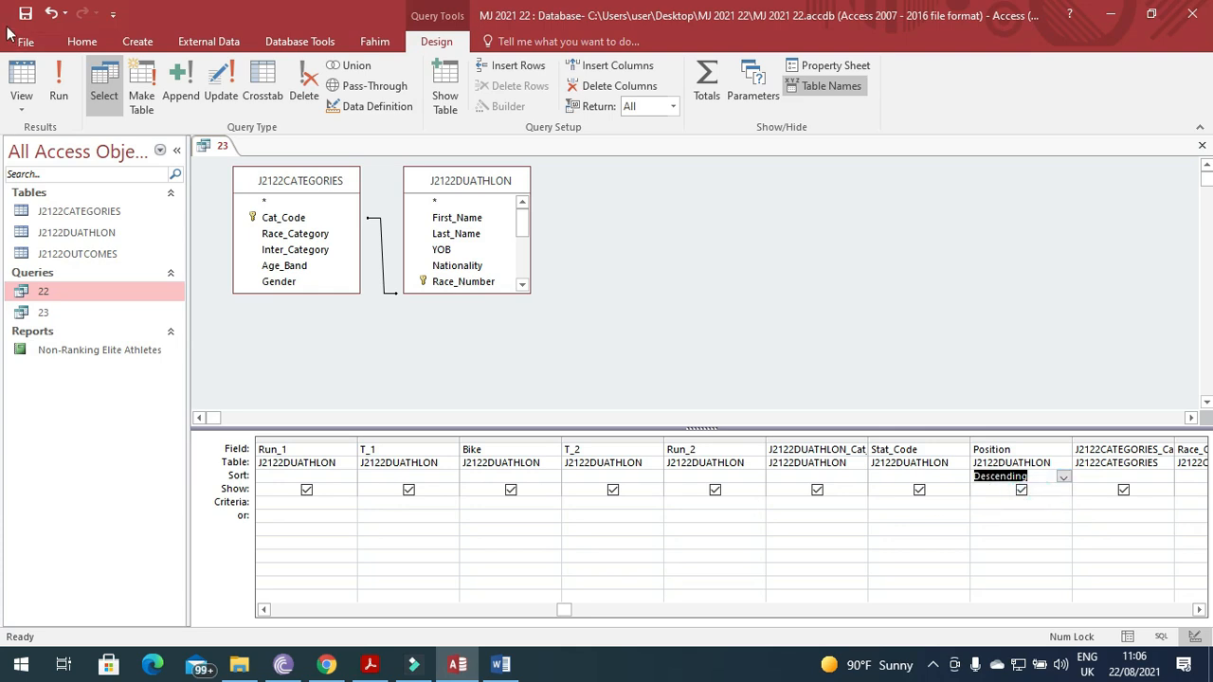
{"action": "left_click", "coordinate": [1203, 149]}
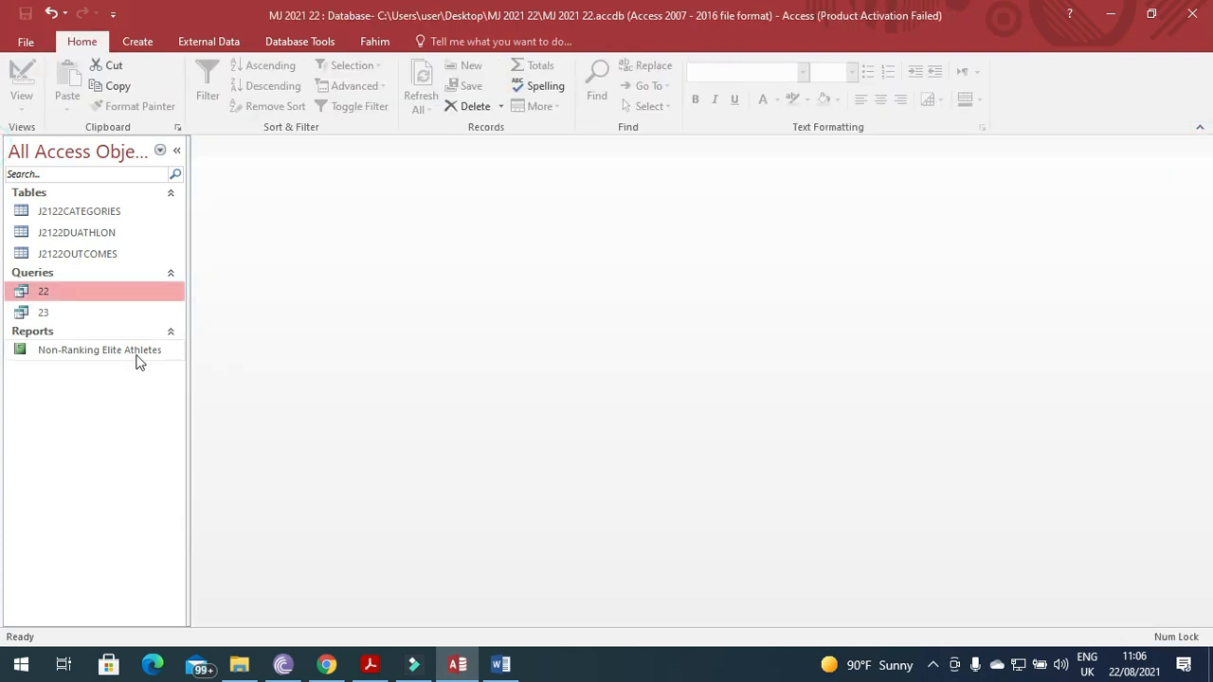
Start the Report Wizard with query 23 as the source.
{"action": "left_click", "coordinate": [59, 312]}
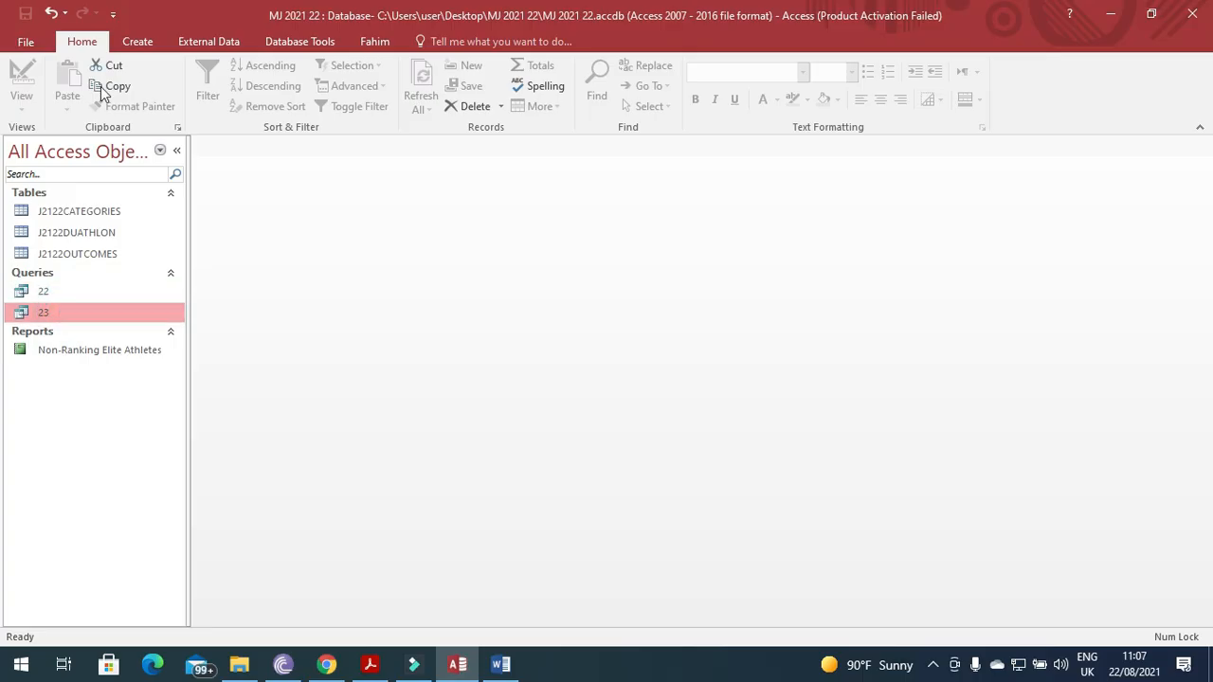
{"action": "left_click", "coordinate": [225, 43]}
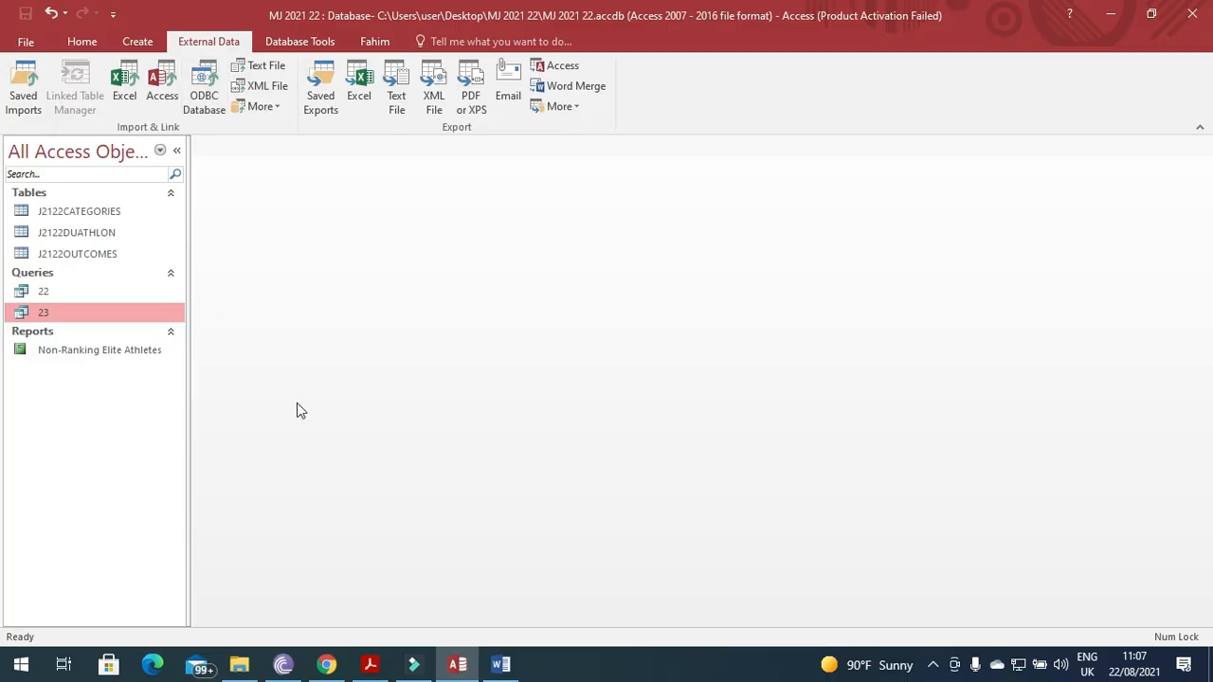
{"action": "left_click", "coordinate": [144, 38]}
{"action": "left_click", "coordinate": [675, 73]}
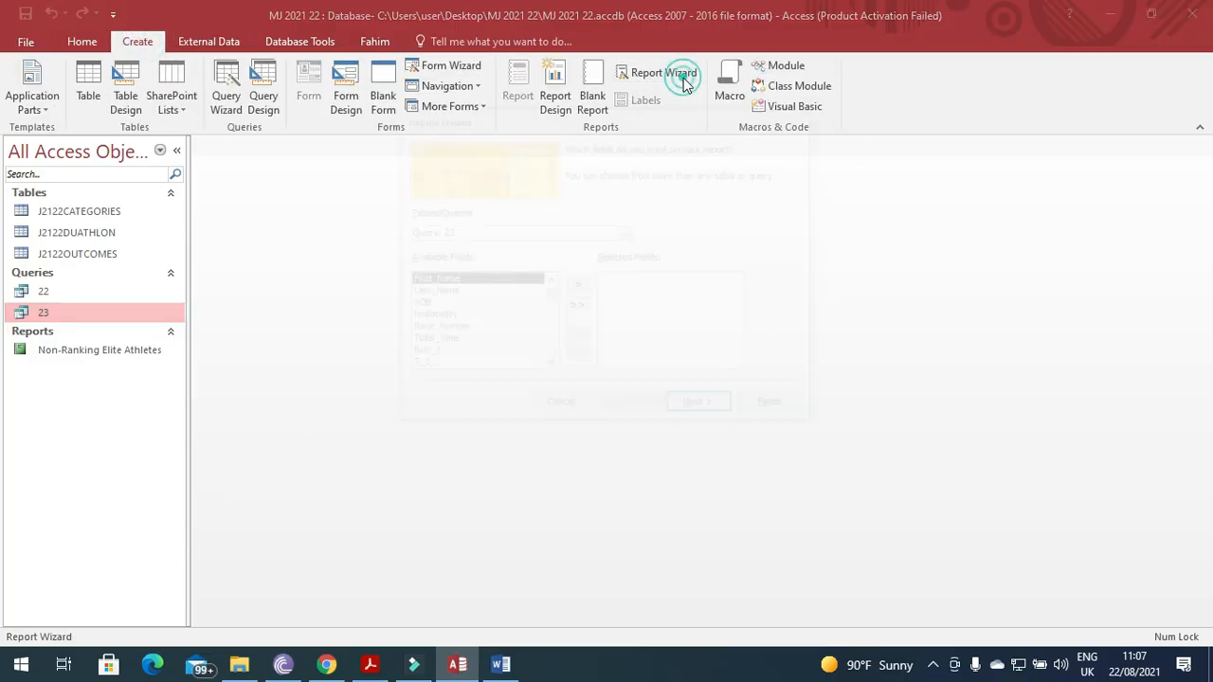
{"action": "left_click", "coordinate": [370, 665]}
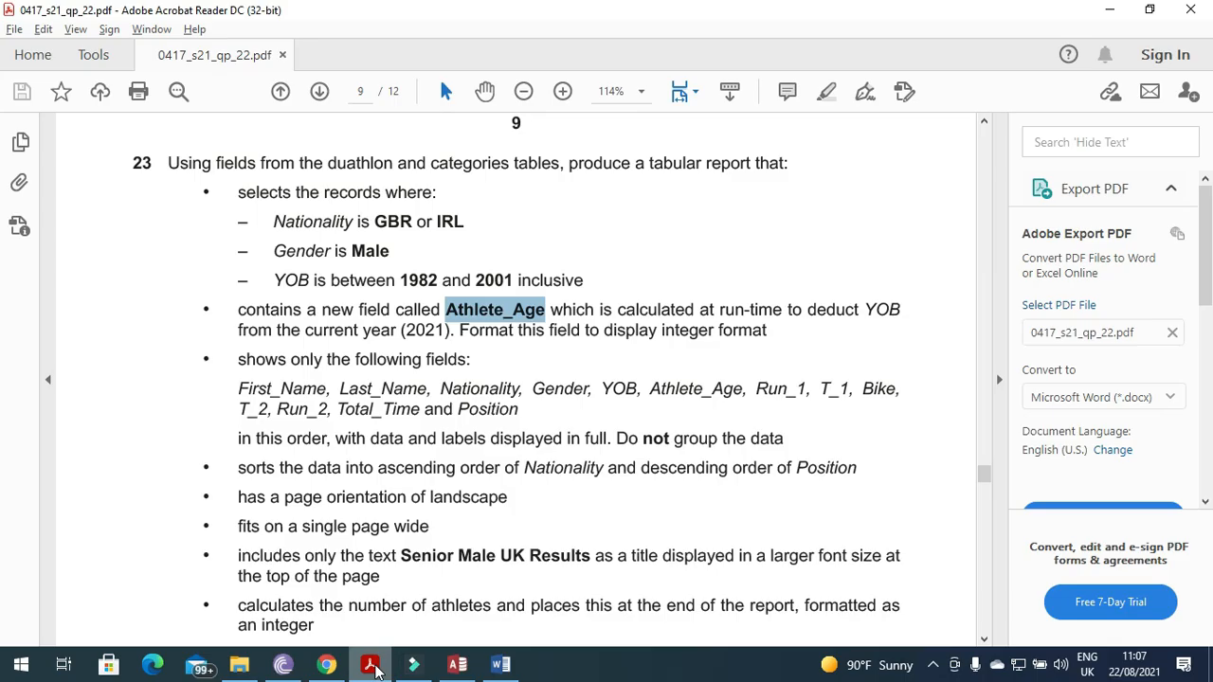
{"action": "left_click", "coordinate": [458, 665]}
Add First_Name, Last_Name and Nationality to the report fields.
{"action": "left_click", "coordinate": [577, 286]}
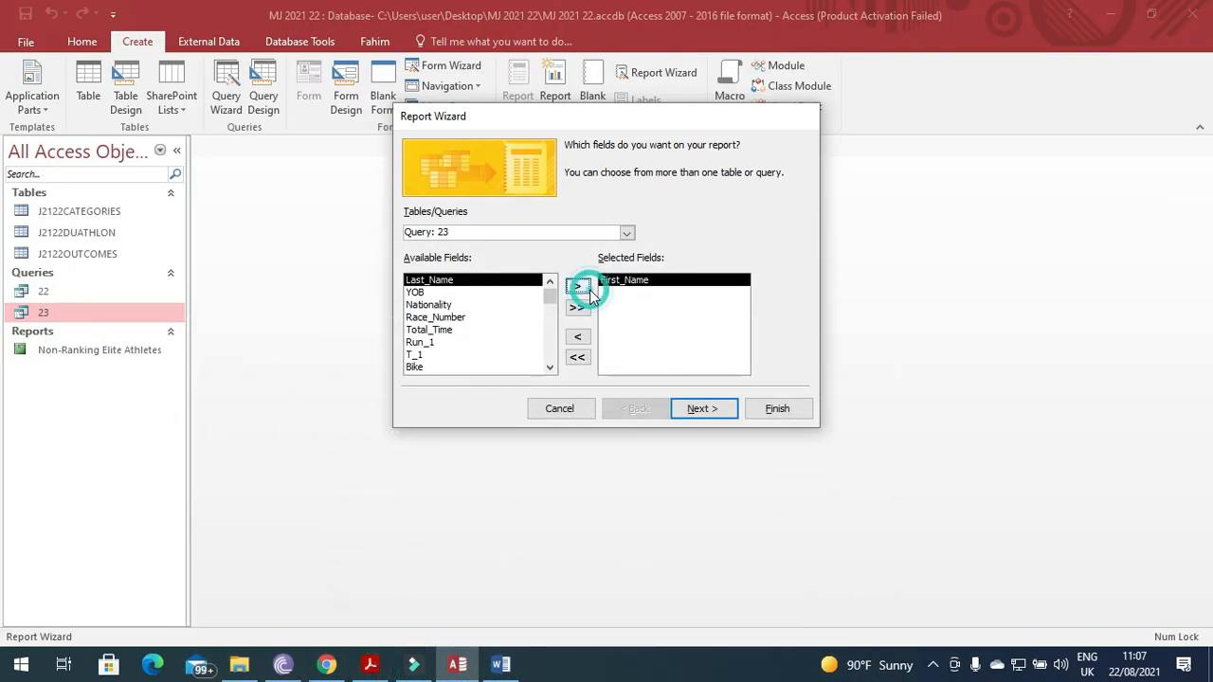
{"action": "left_click", "coordinate": [577, 286]}
{"action": "left_click", "coordinate": [371, 665]}
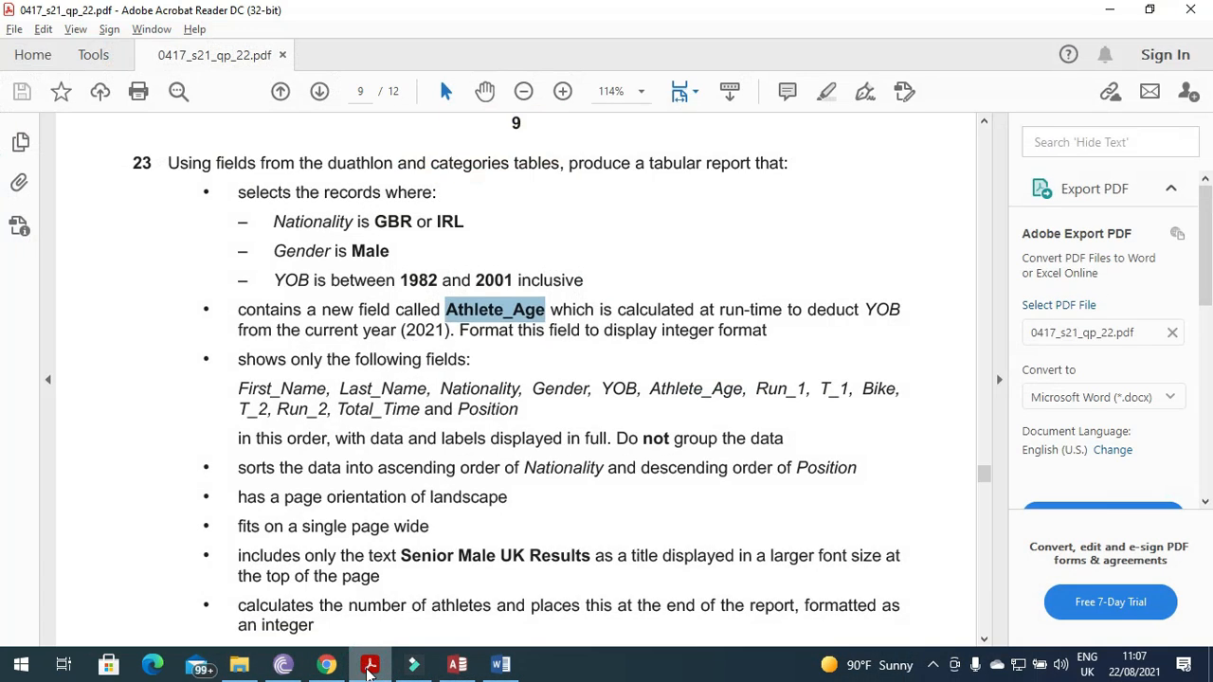
{"action": "left_click", "coordinate": [371, 667]}
{"action": "left_click", "coordinate": [428, 292]}
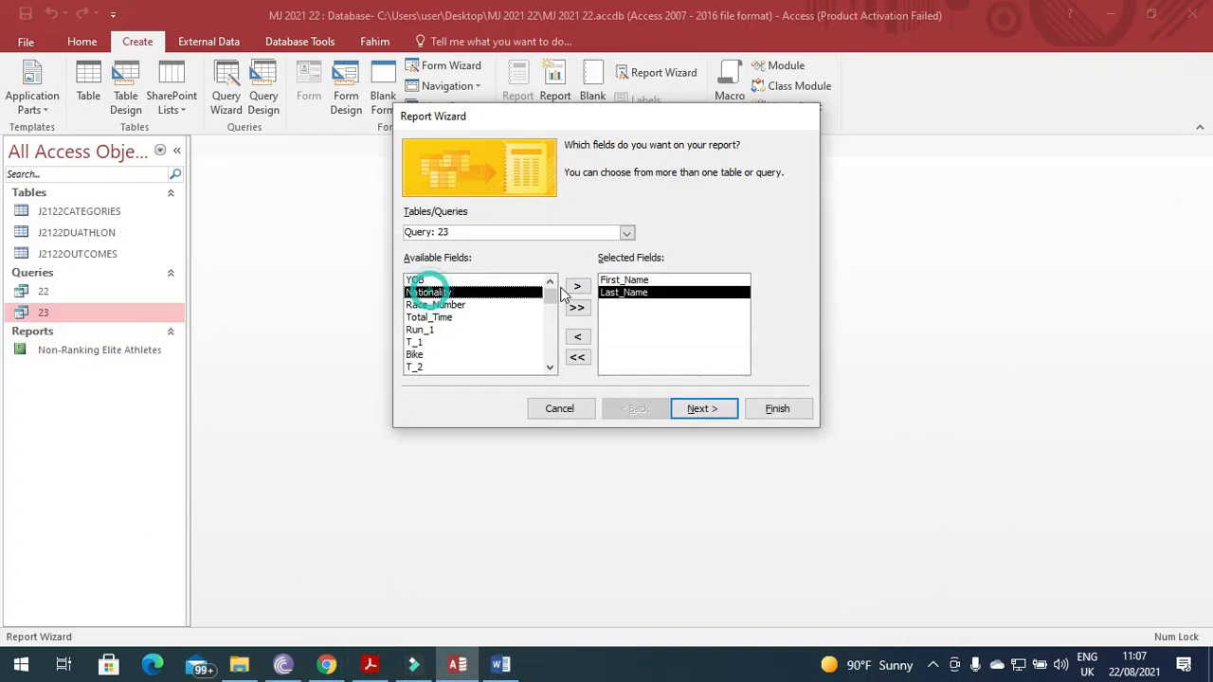
{"action": "left_click", "coordinate": [578, 287]}
{"action": "left_click", "coordinate": [372, 667]}
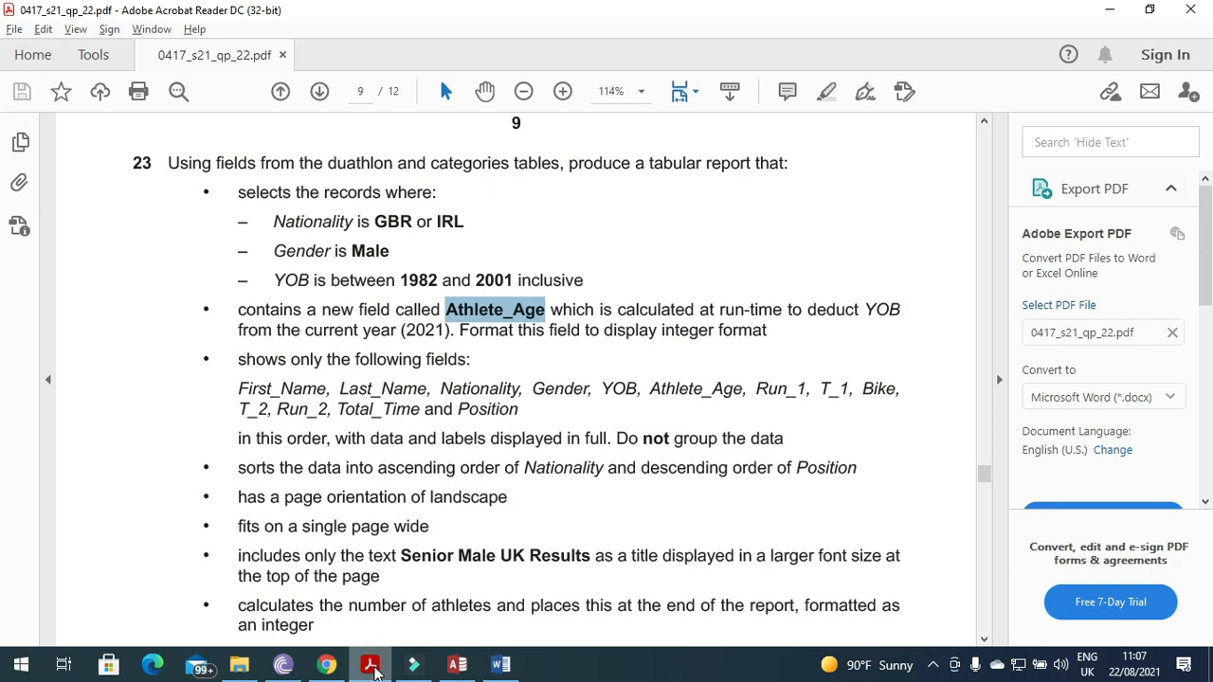
{"action": "left_click", "coordinate": [371, 667]}
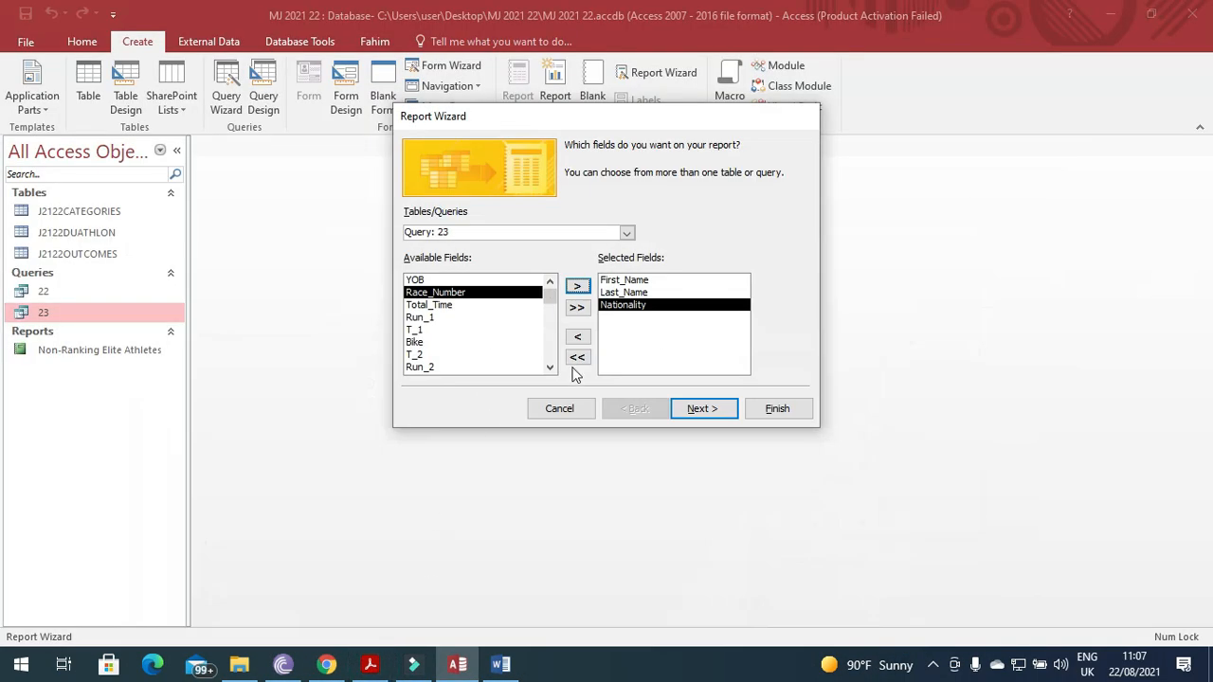
Add Gender and YOB to the report fields.
{"action": "left_click", "coordinate": [550, 368]}
{"action": "left_click", "coordinate": [549, 368]}
{"action": "left_click", "coordinate": [549, 368]}
{"action": "left_click", "coordinate": [549, 367]}
{"action": "left_click", "coordinate": [550, 368]}
{"action": "left_click", "coordinate": [431, 355]}
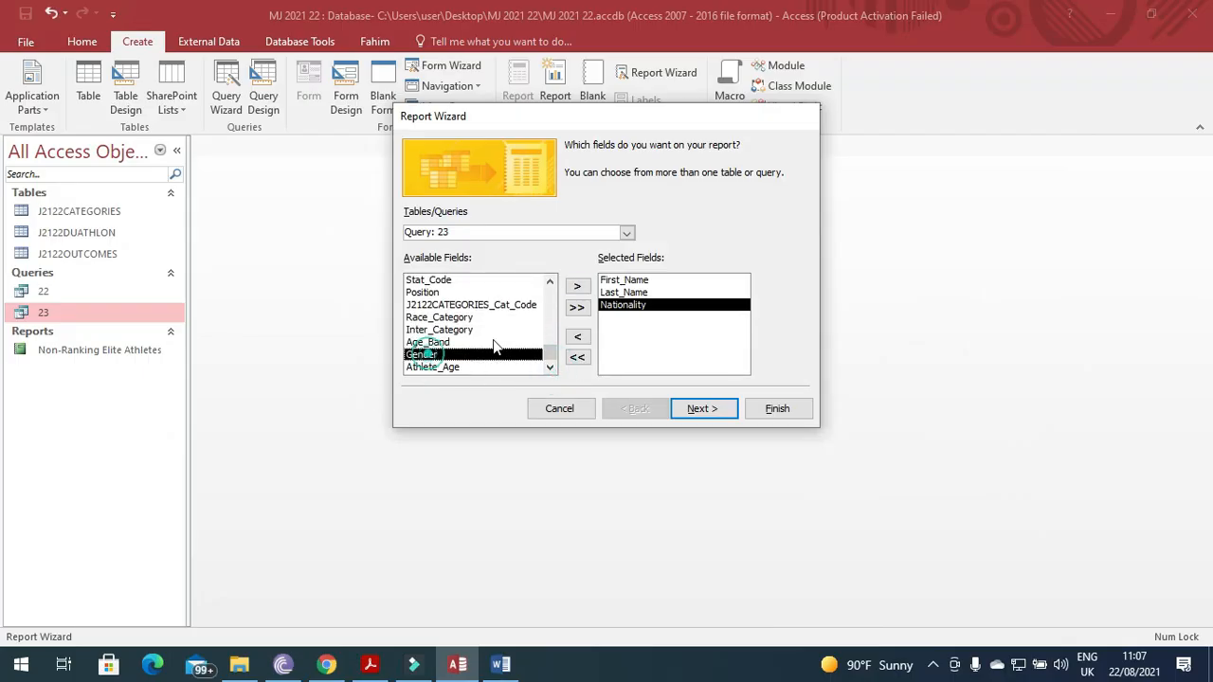
{"action": "left_click", "coordinate": [577, 286]}
{"action": "left_click", "coordinate": [379, 668]}
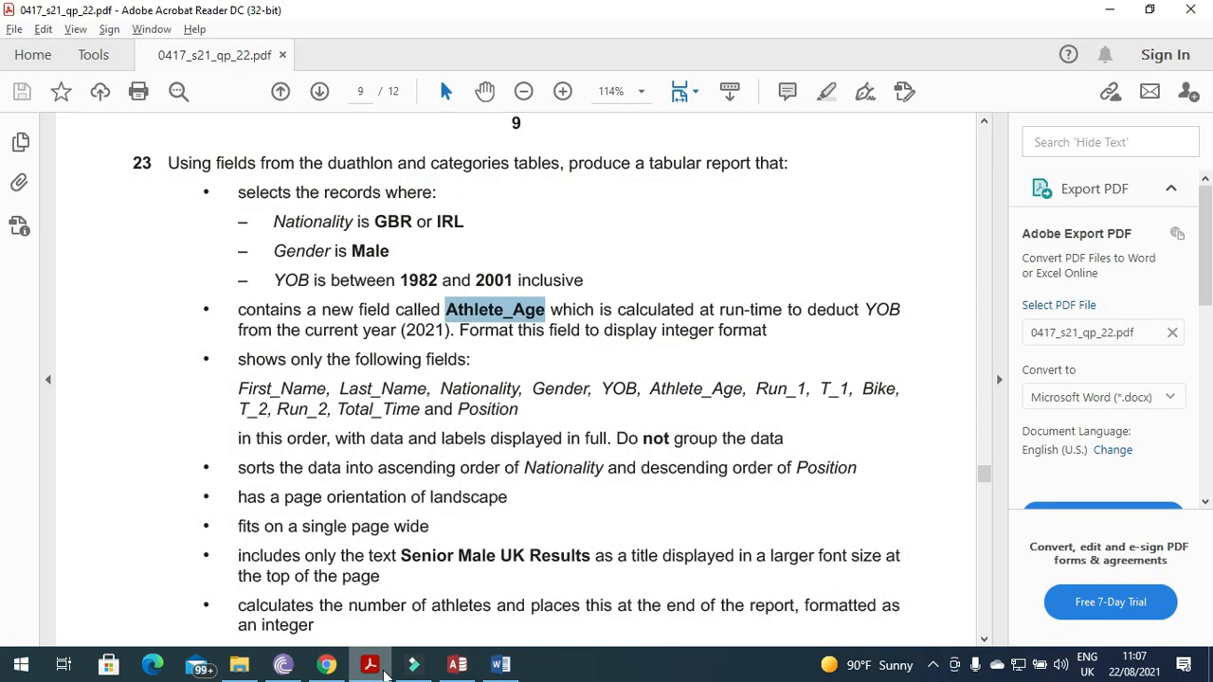
{"action": "left_click", "coordinate": [379, 668]}
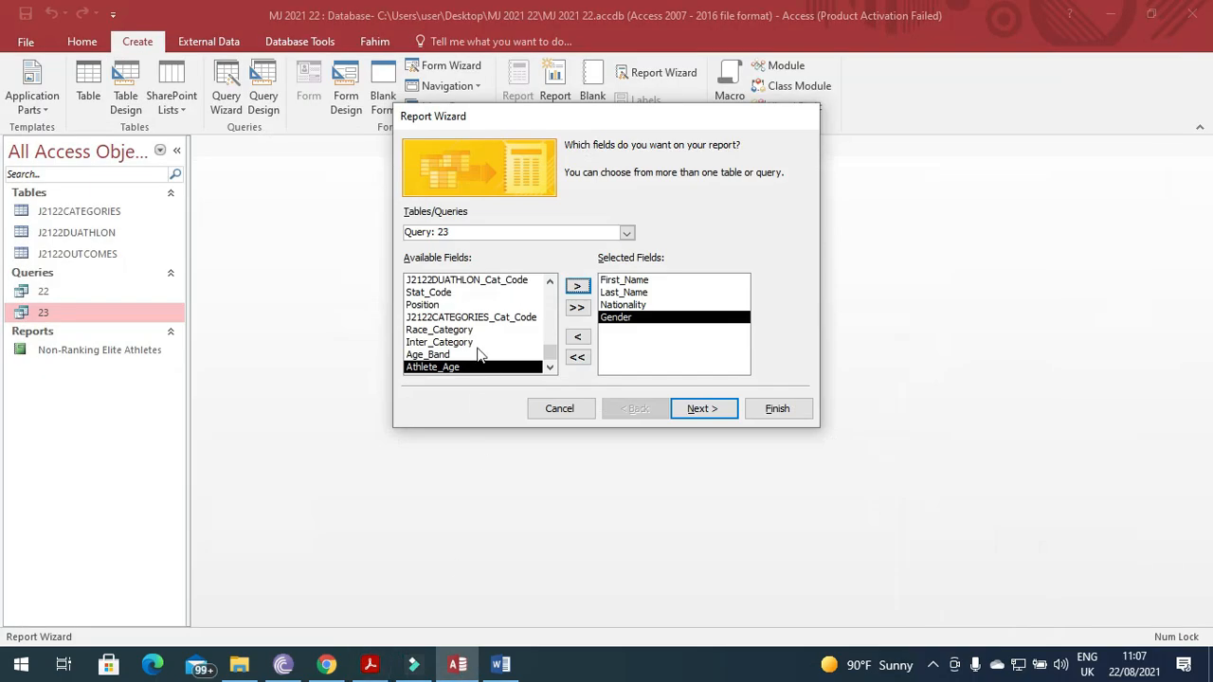
{"action": "left_click", "coordinate": [549, 282]}
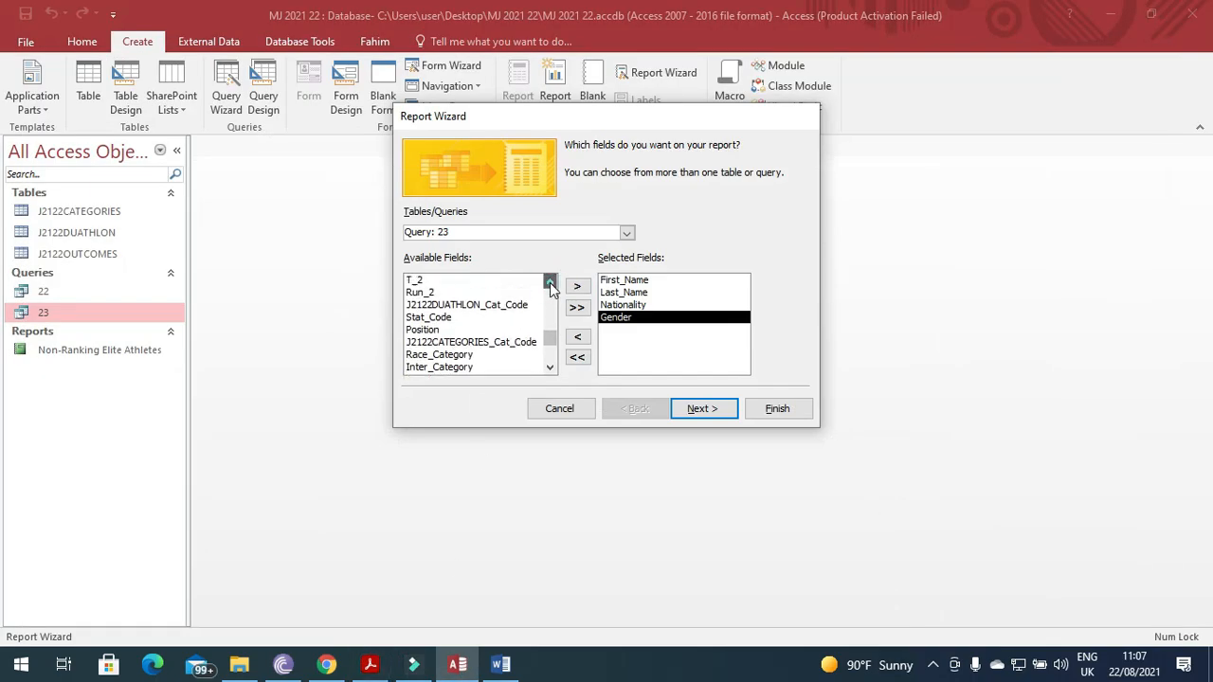
{"action": "left_click", "coordinate": [465, 279]}
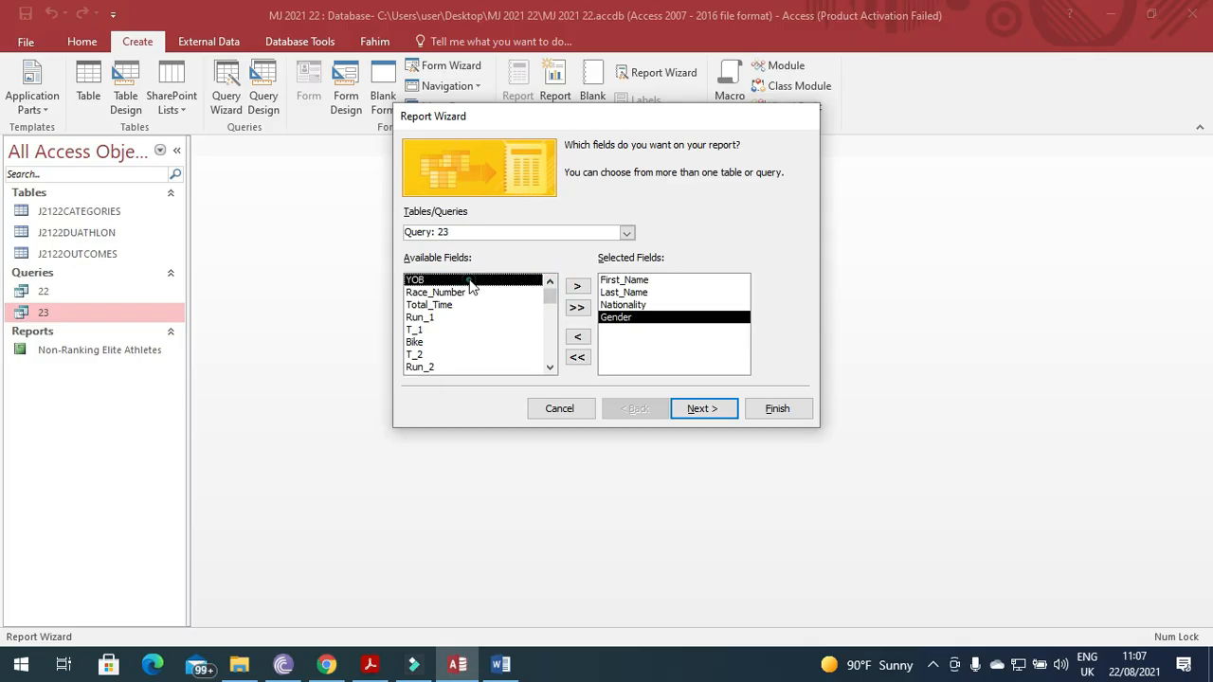
{"action": "left_click", "coordinate": [578, 285]}
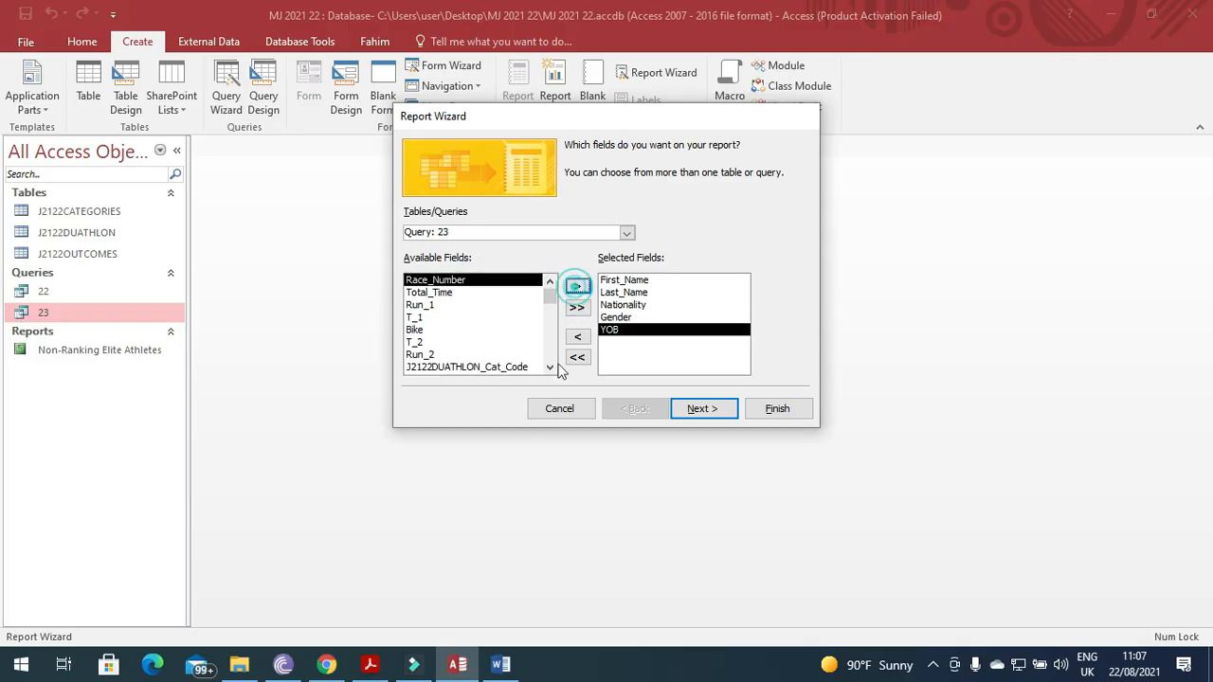
Add Athlete_Age and Run_1 to the report fields.
{"action": "left_click", "coordinate": [372, 667]}
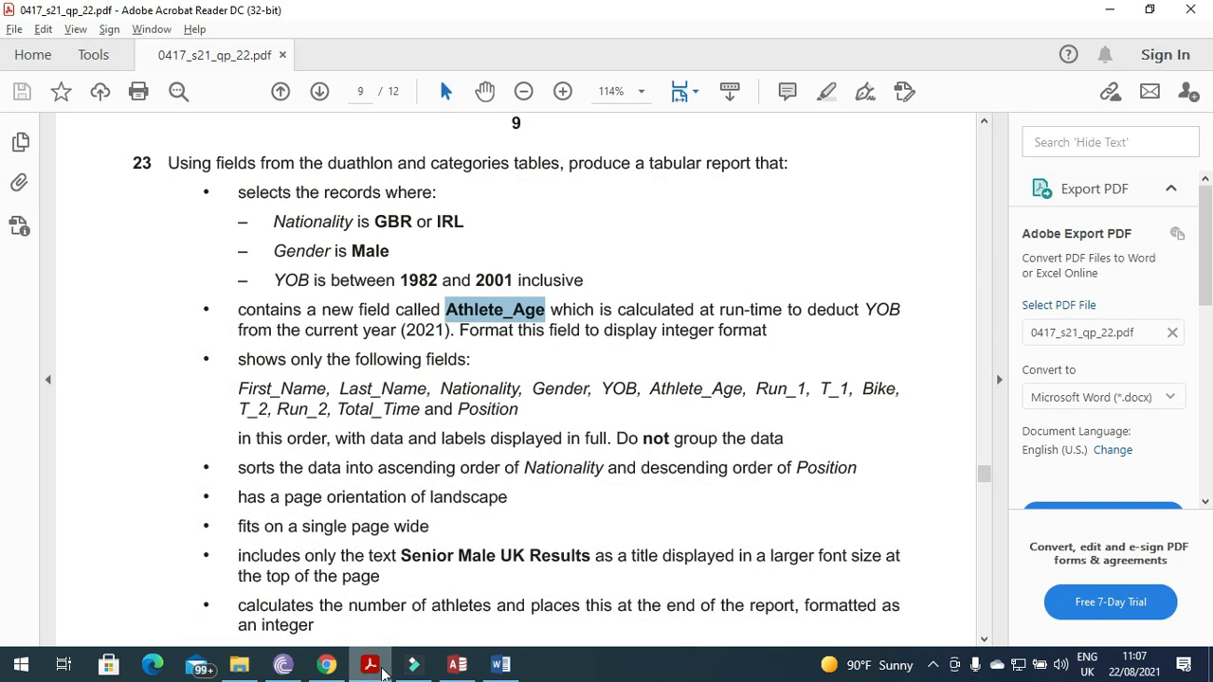
{"action": "left_click", "coordinate": [457, 665]}
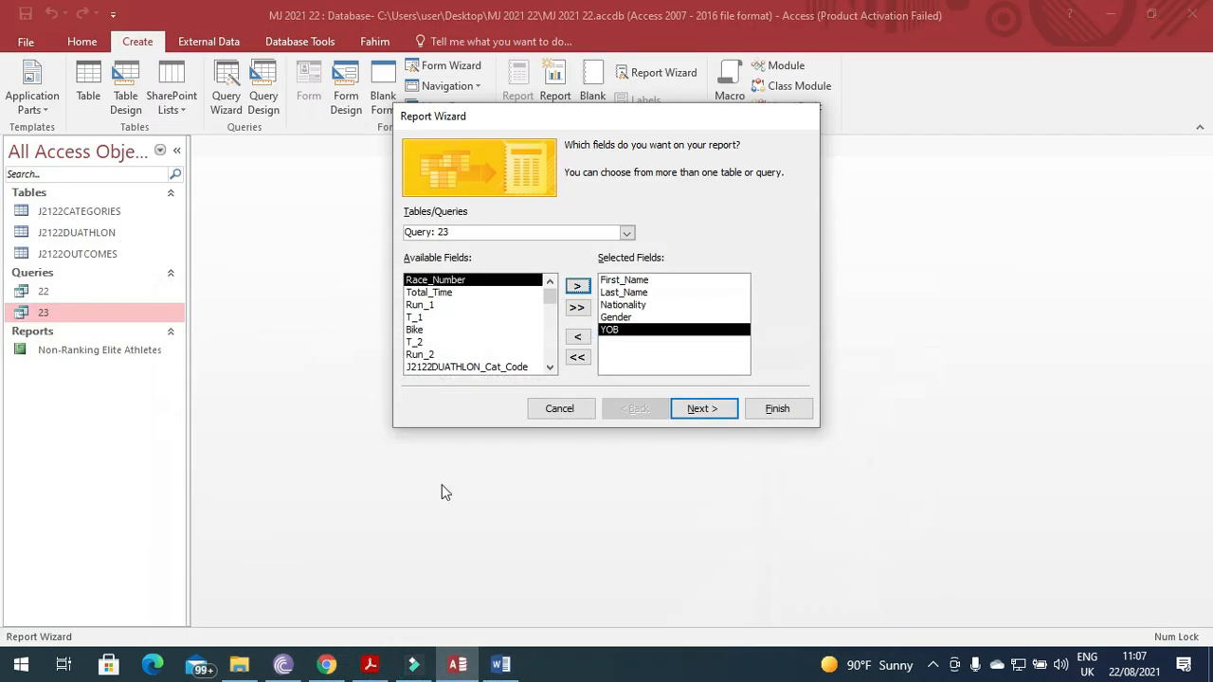
{"action": "left_click", "coordinate": [550, 367]}
{"action": "left_click", "coordinate": [550, 366]}
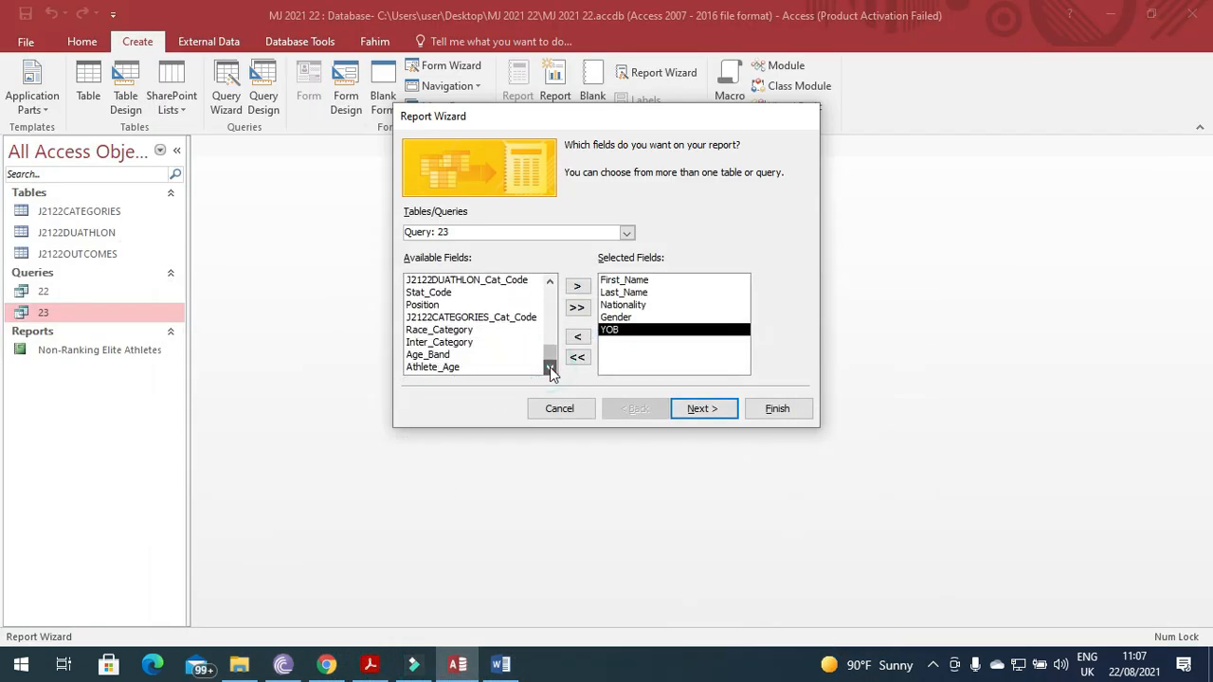
{"action": "double_click", "coordinate": [464, 367]}
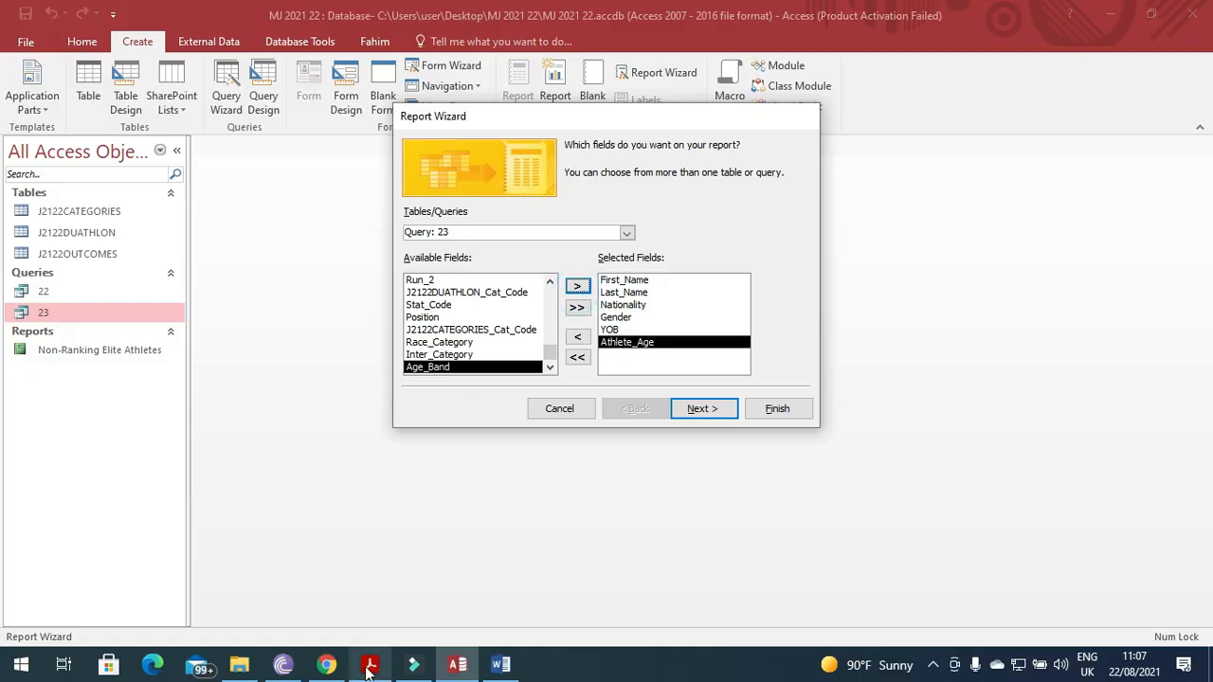
{"action": "left_click", "coordinate": [369, 666]}
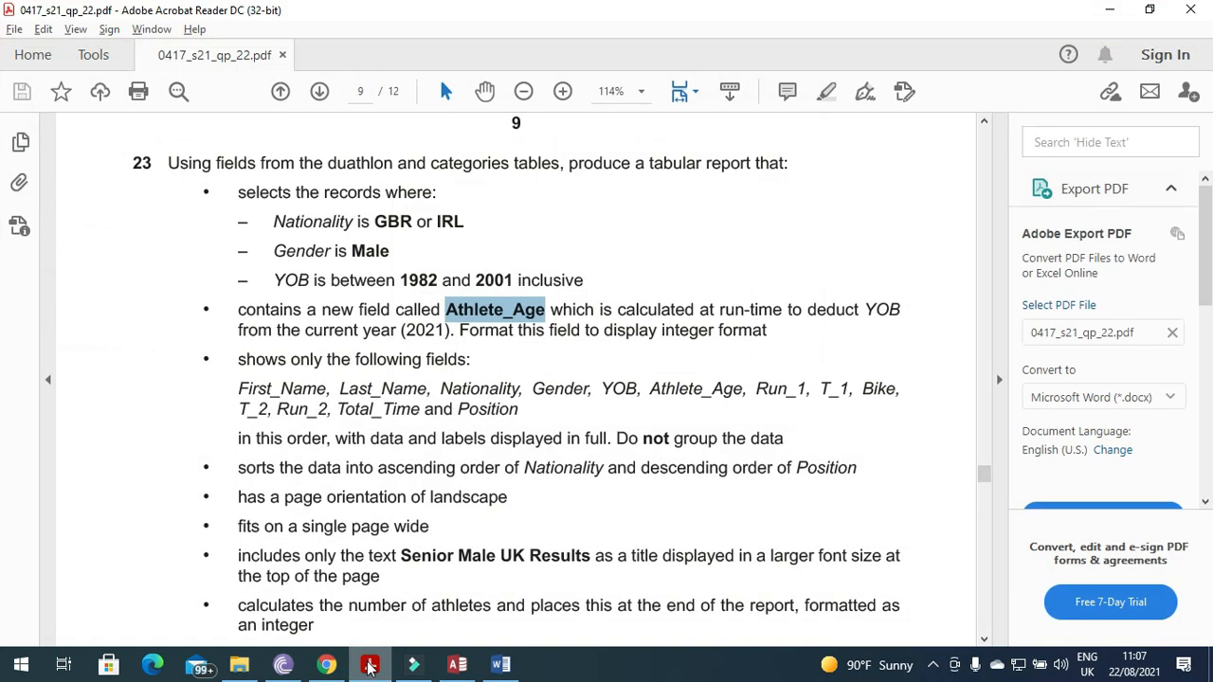
{"action": "left_click", "coordinate": [370, 666]}
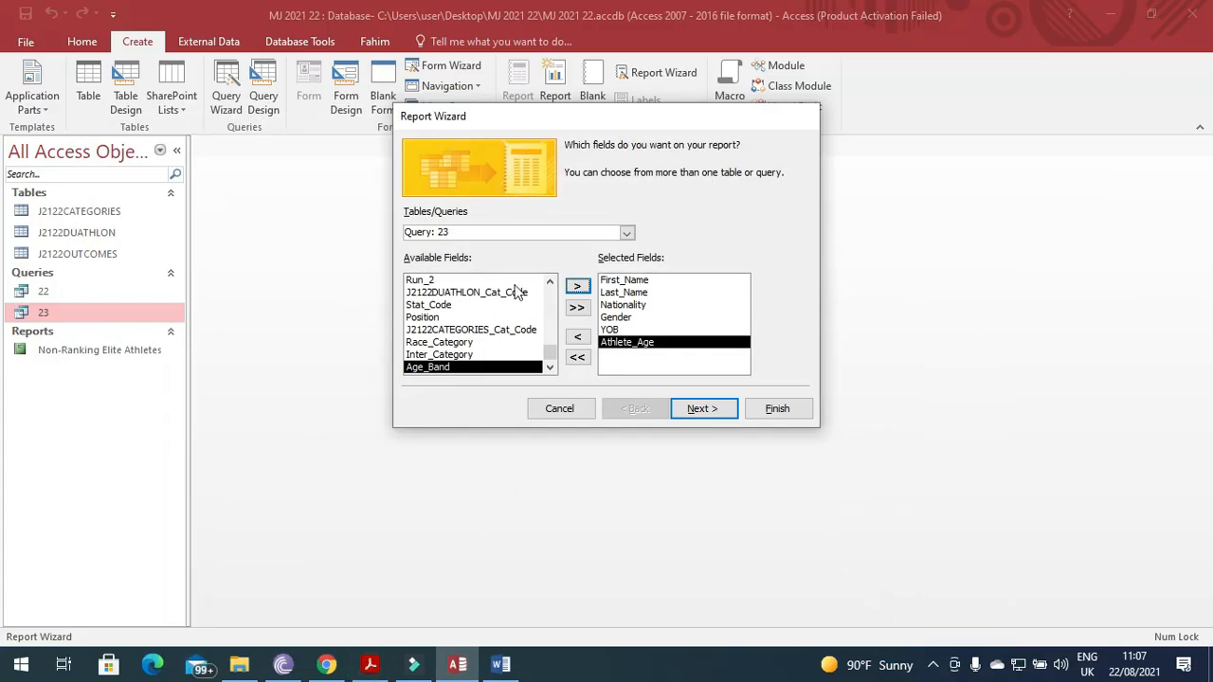
{"action": "left_click", "coordinate": [550, 281]}
{"action": "left_click", "coordinate": [550, 282]}
{"action": "left_click", "coordinate": [550, 281]}
{"action": "left_click", "coordinate": [550, 281]}
{"action": "left_click", "coordinate": [550, 281]}
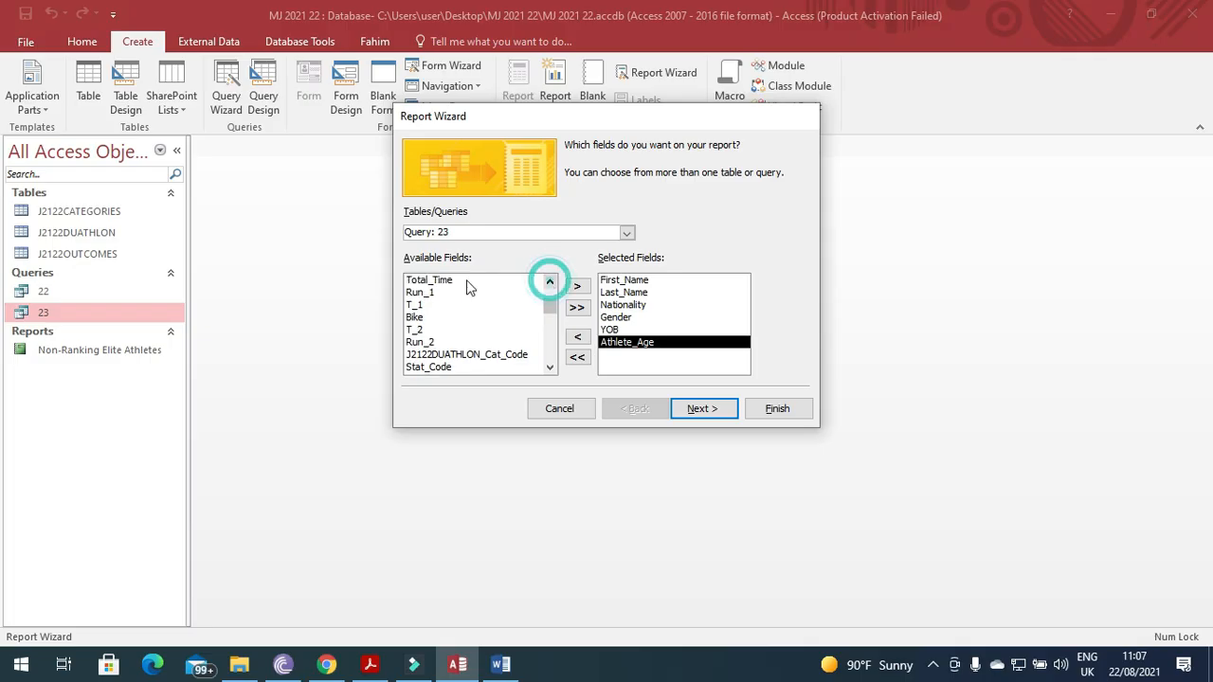
{"action": "left_click", "coordinate": [467, 292]}
{"action": "left_click", "coordinate": [578, 285]}
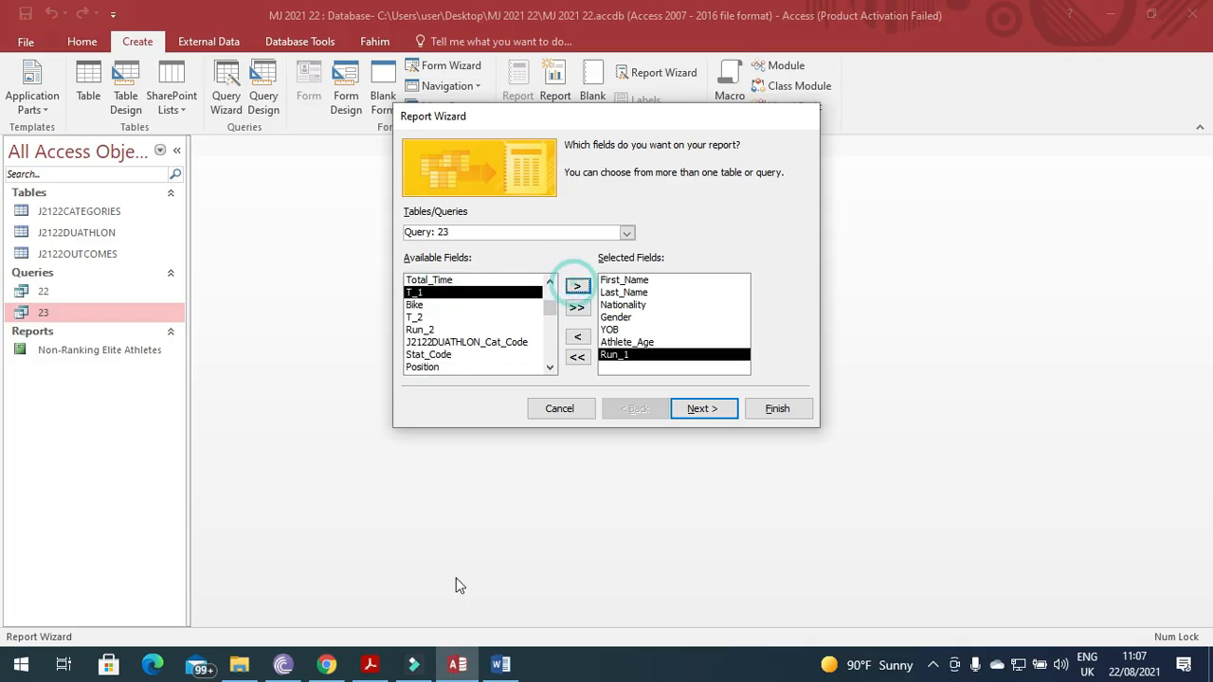
Add T_1, Bike, T_2, Run_2, Total_Time and Position, then continue to the next wizard step.
{"action": "left_click", "coordinate": [372, 666]}
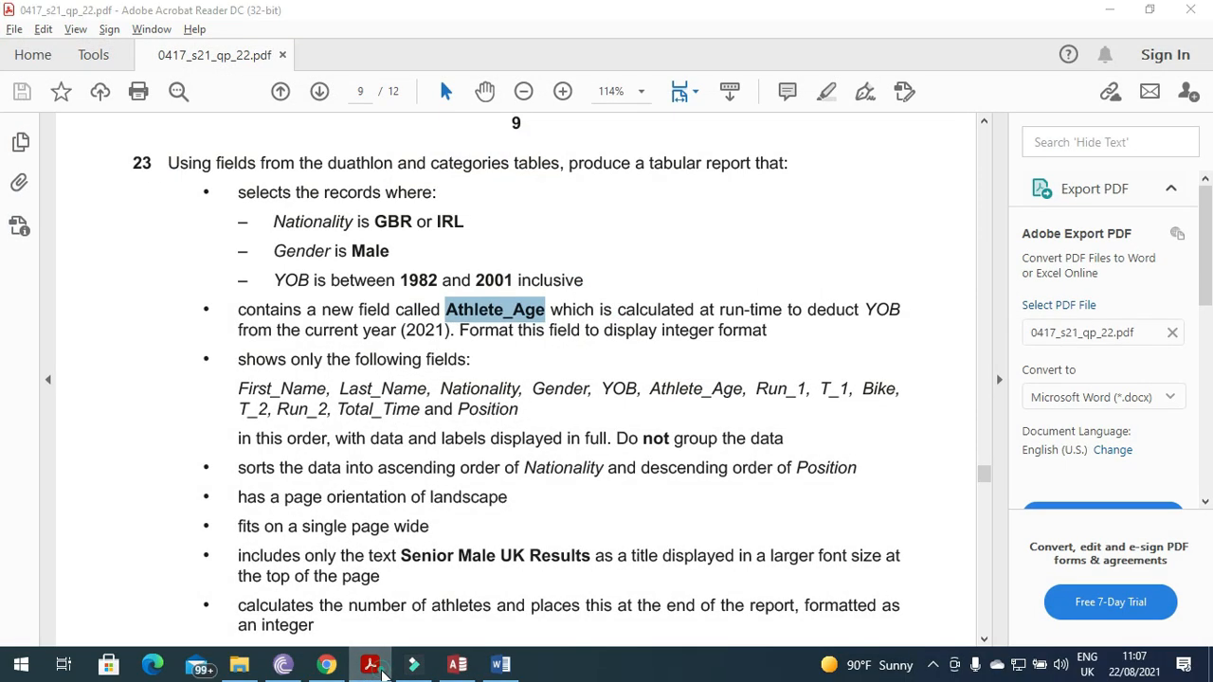
{"action": "left_click", "coordinate": [458, 666]}
{"action": "left_click", "coordinate": [578, 286]}
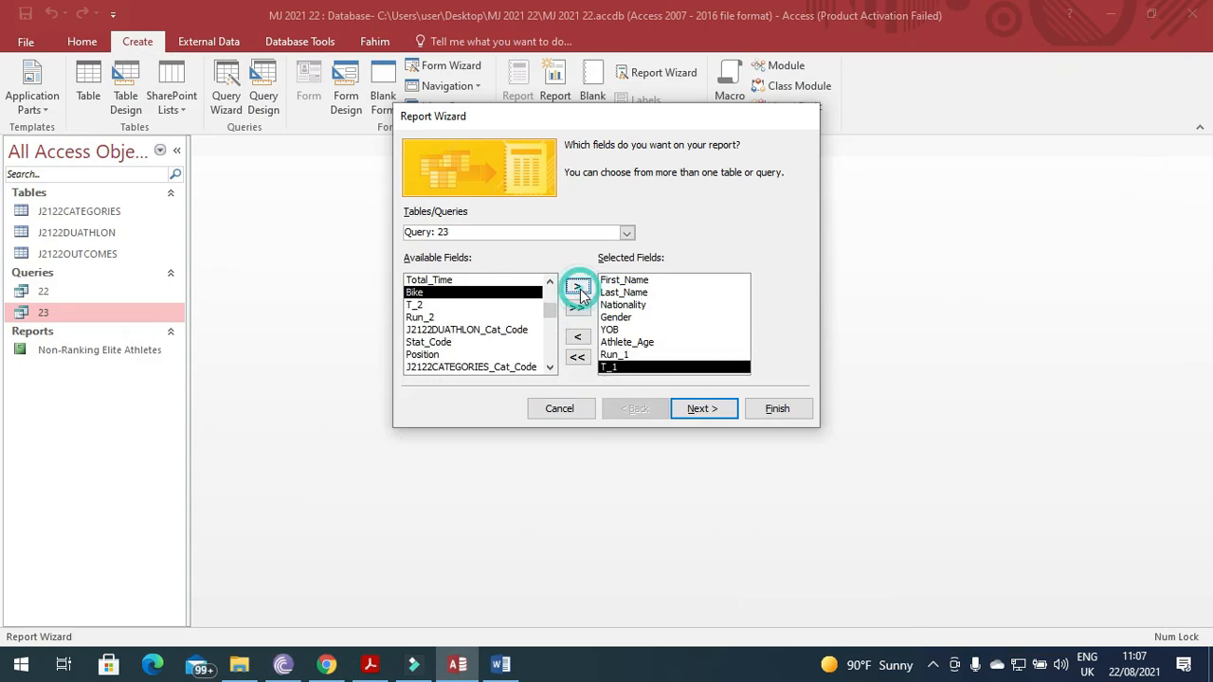
{"action": "left_click", "coordinate": [578, 286]}
{"action": "left_click", "coordinate": [578, 287]}
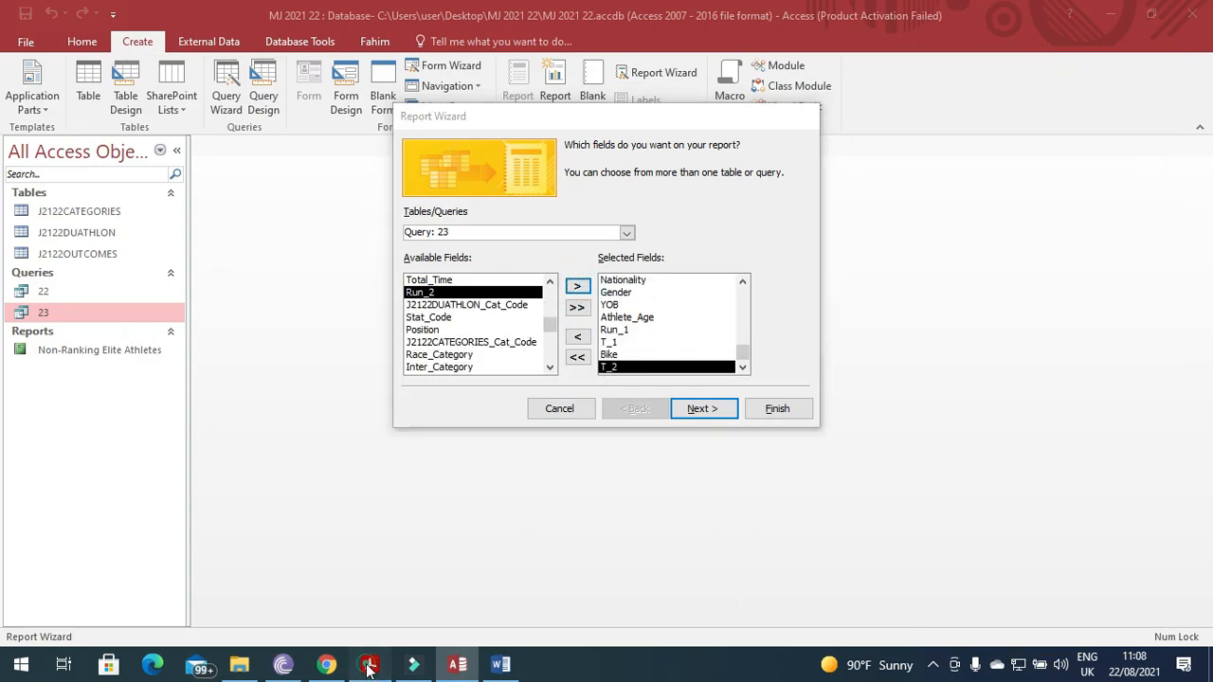
{"action": "left_click", "coordinate": [372, 667]}
{"action": "left_click", "coordinate": [458, 666]}
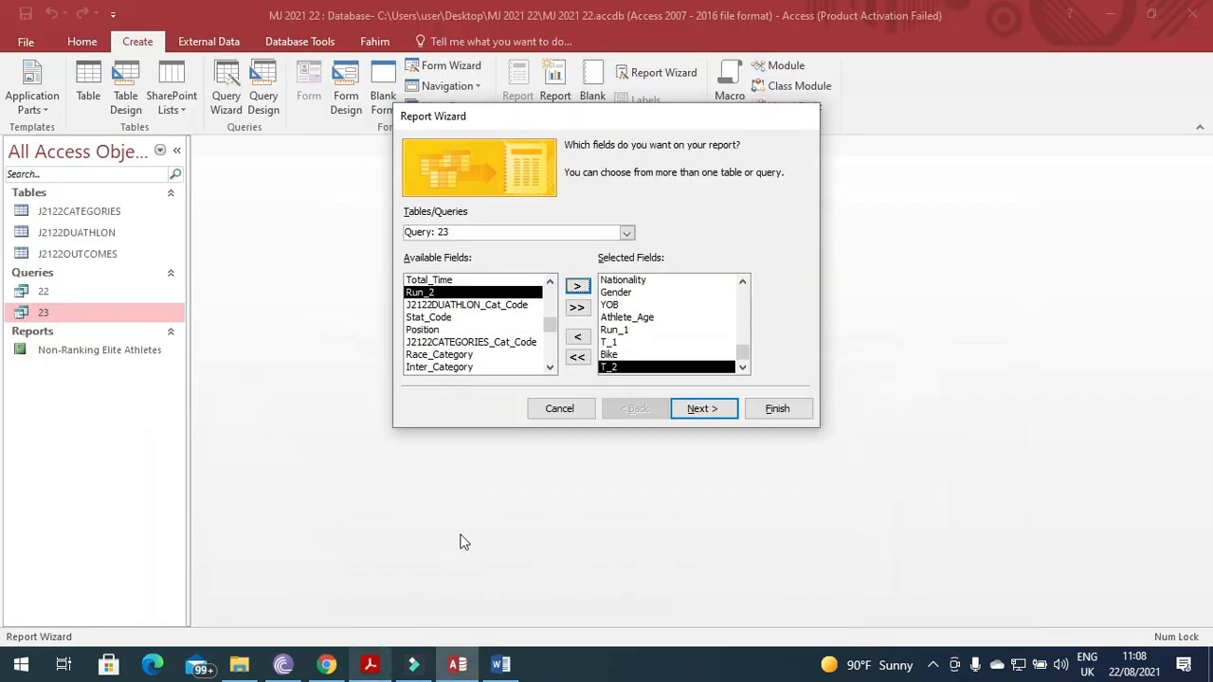
{"action": "left_click", "coordinate": [578, 287]}
{"action": "left_click", "coordinate": [516, 280]}
{"action": "left_click", "coordinate": [577, 286]}
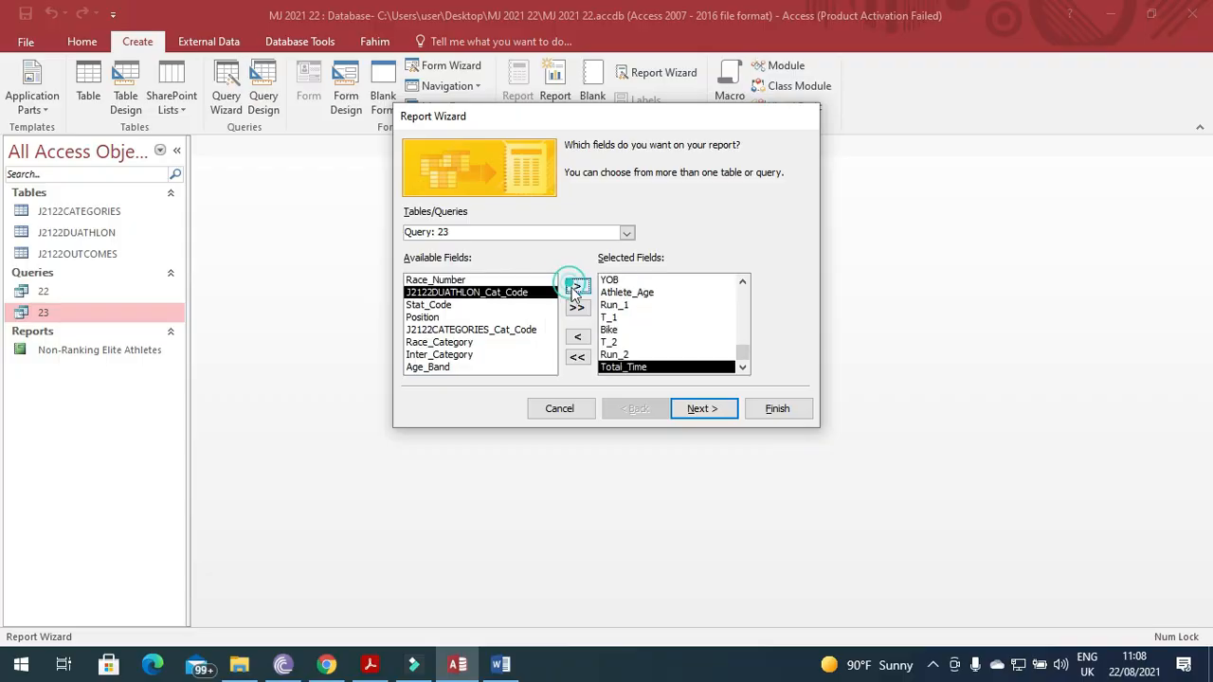
{"action": "left_click", "coordinate": [370, 666]}
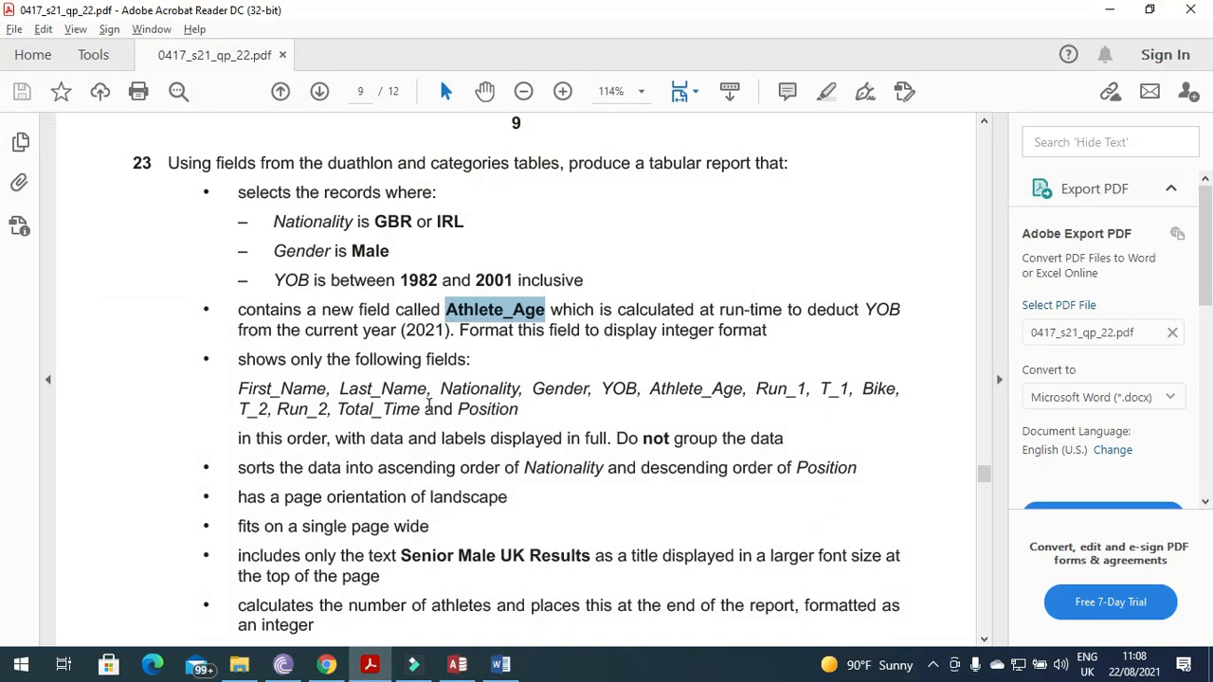
{"action": "left_click", "coordinate": [371, 667]}
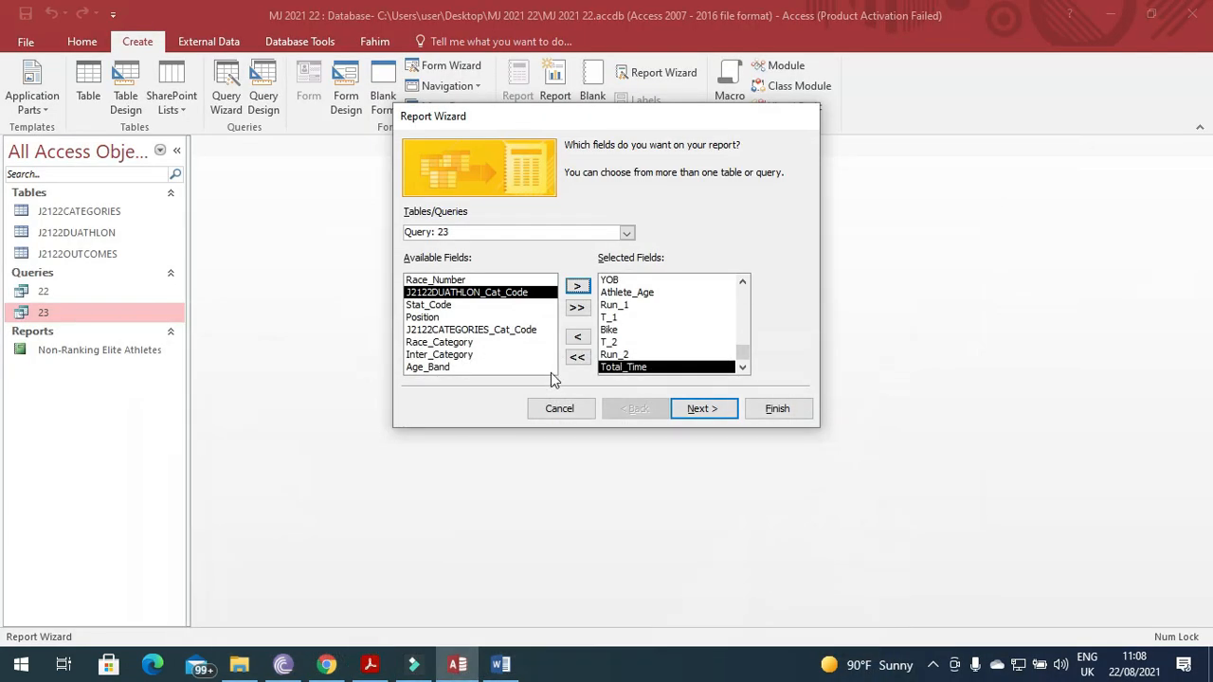
{"action": "left_click", "coordinate": [466, 317]}
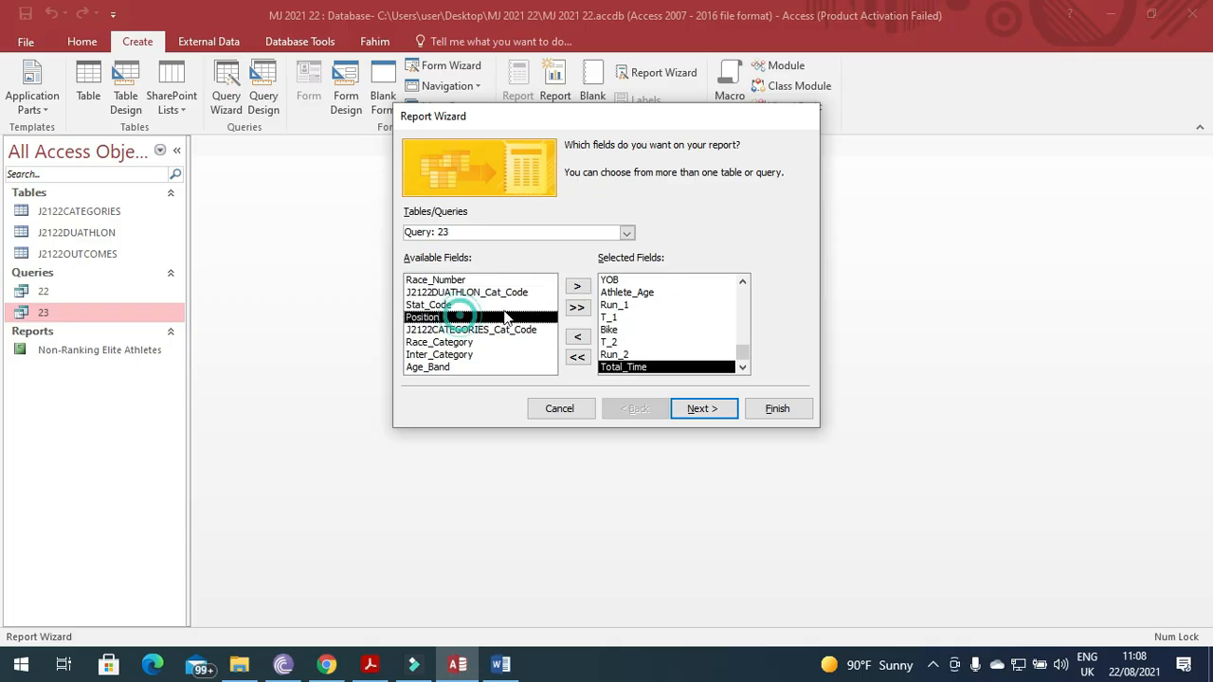
{"action": "left_click", "coordinate": [577, 286]}
{"action": "left_click", "coordinate": [701, 409]}
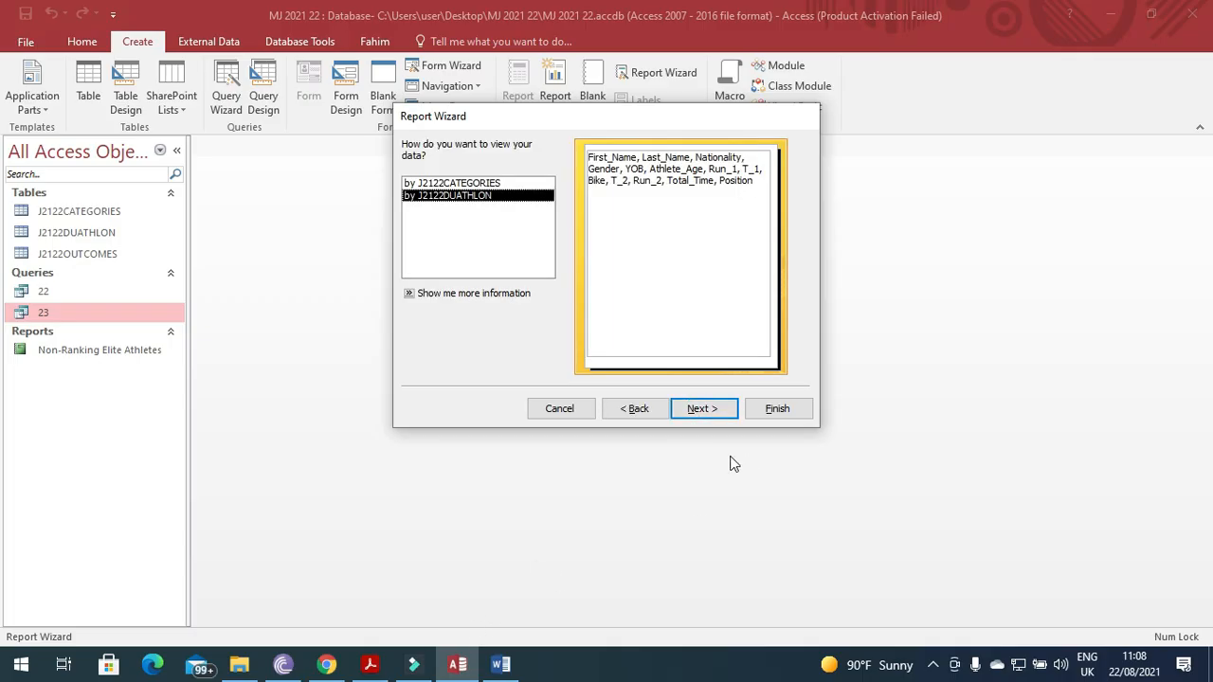
Skip grouping and sorting, and choose a tabular layout in Landscape orientation.
{"action": "left_click", "coordinate": [699, 408]}
{"action": "left_click", "coordinate": [703, 410]}
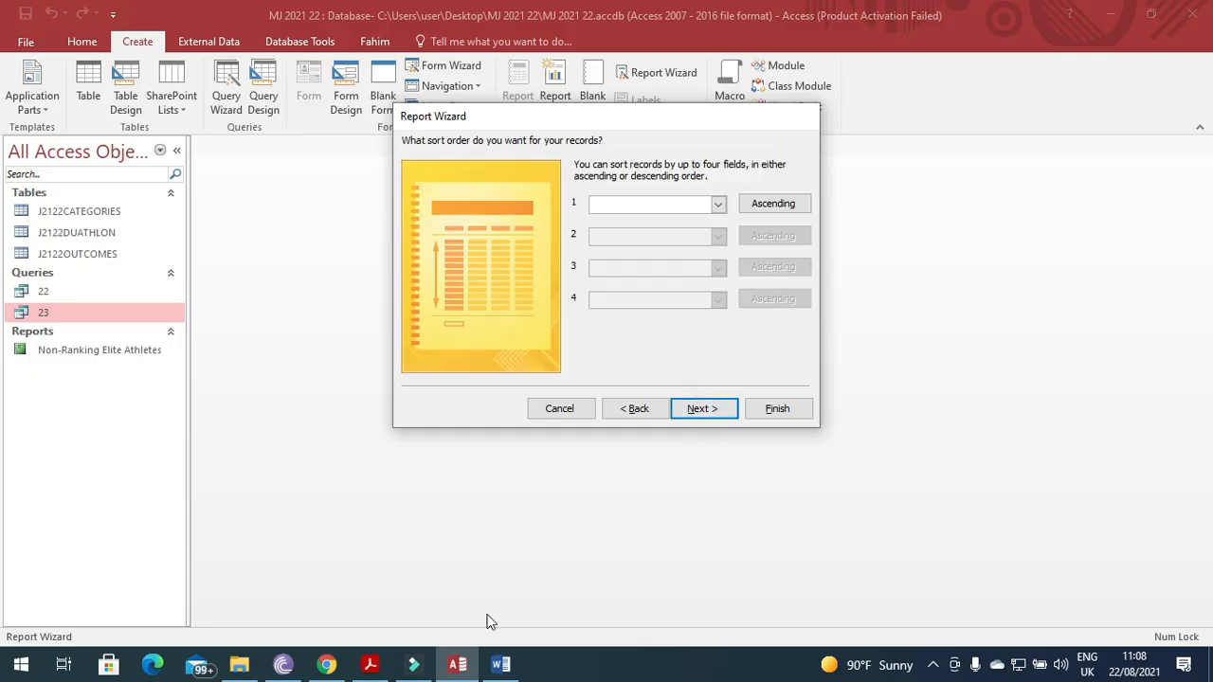
{"action": "left_click", "coordinate": [377, 669]}
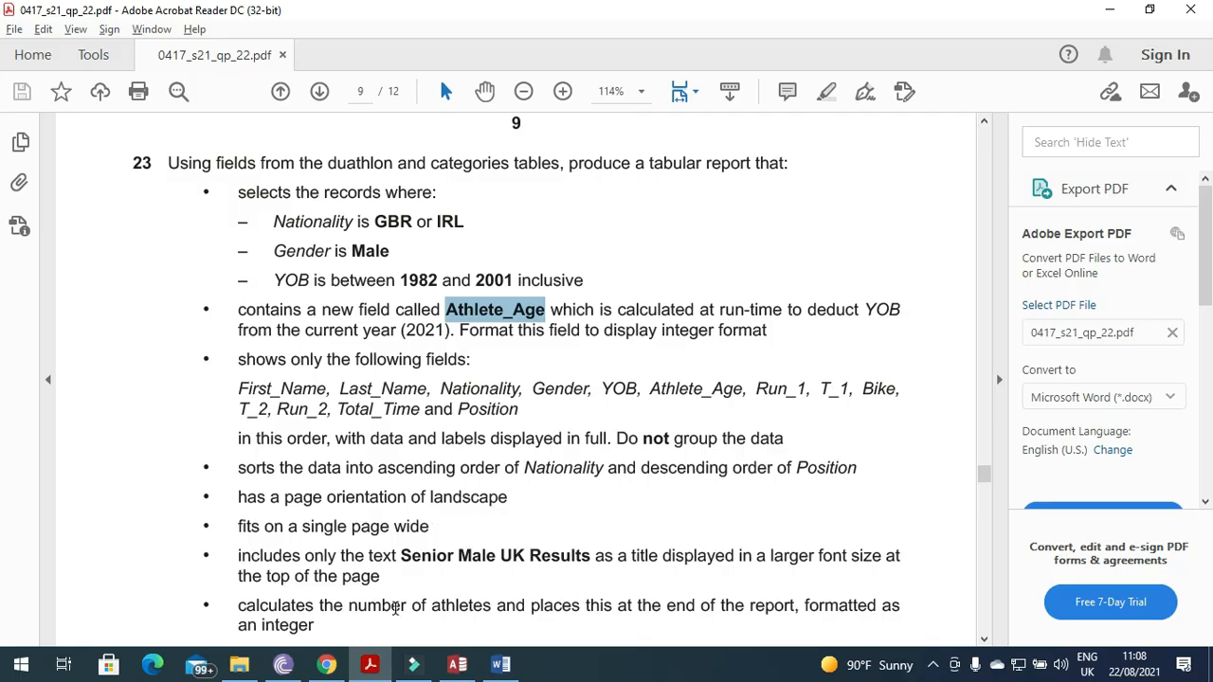
{"action": "key", "text": "alt+Tab"}
{"action": "left_click", "coordinate": [711, 413]}
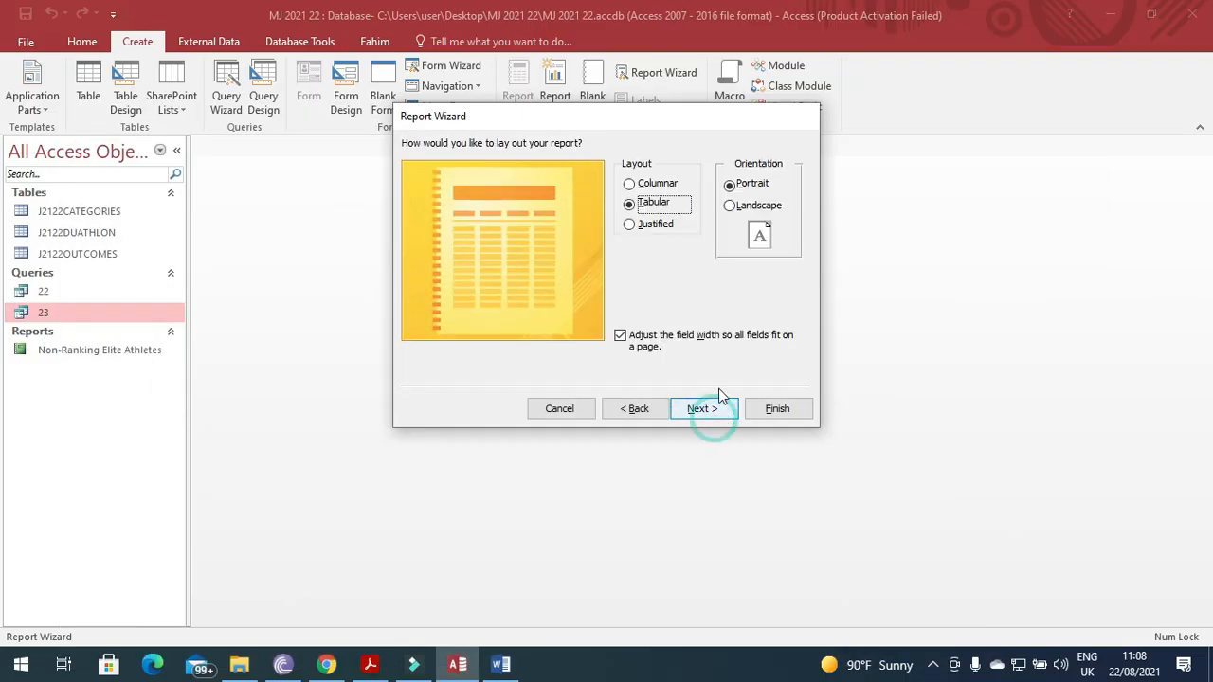
{"action": "left_click", "coordinate": [729, 205]}
{"action": "left_click", "coordinate": [703, 409]}
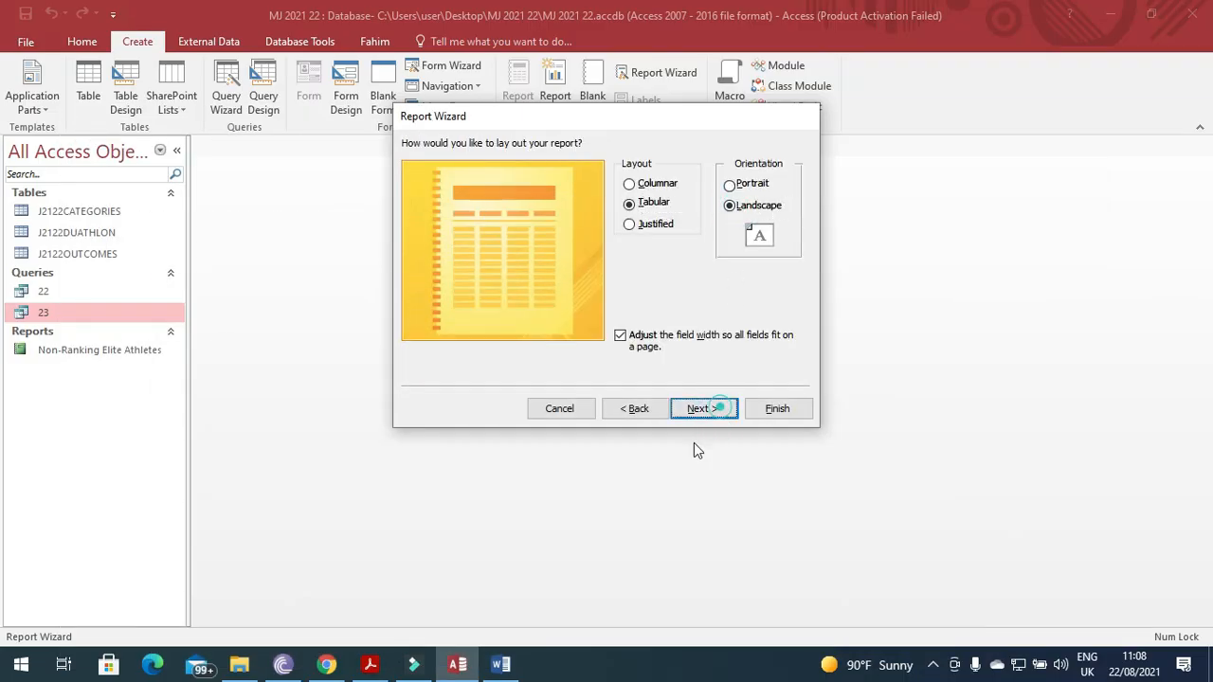
Title the report 'Senior Male UK Results' and finish the wizard.
{"action": "left_click", "coordinate": [370, 664]}
{"action": "left_click_drag", "start_coordinate": [401, 560], "coordinate": [571, 564]}
{"action": "key", "text": "ctrl+c"}
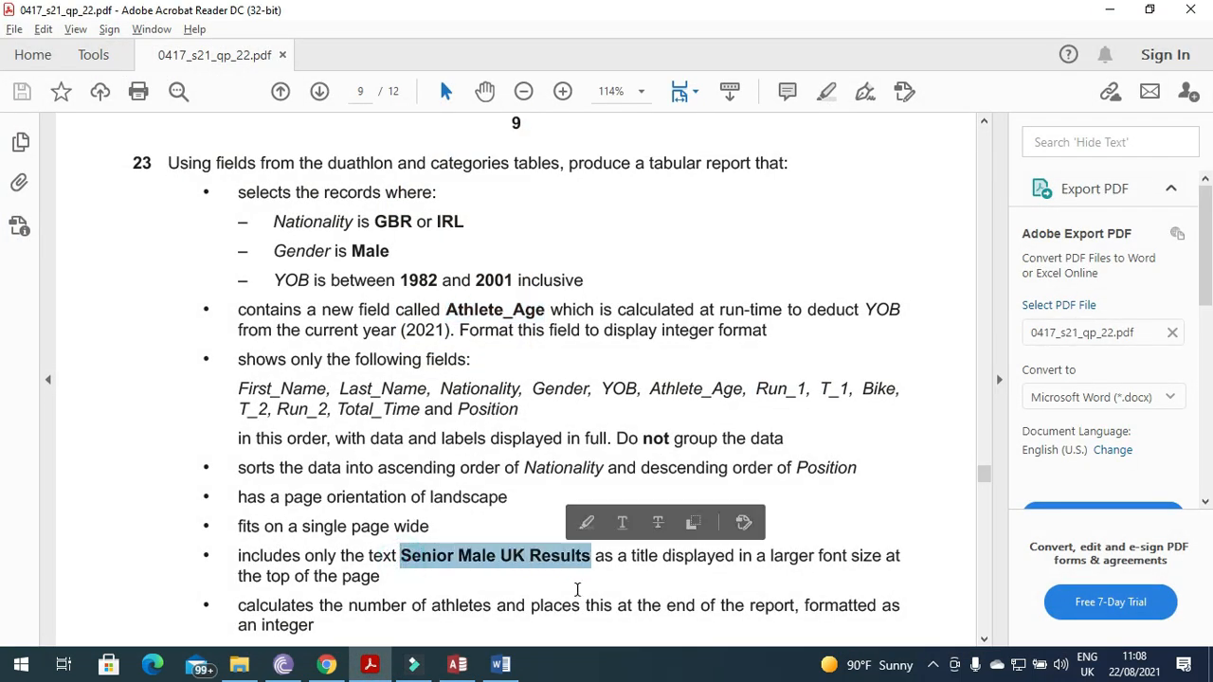
{"action": "left_click", "coordinate": [370, 663]}
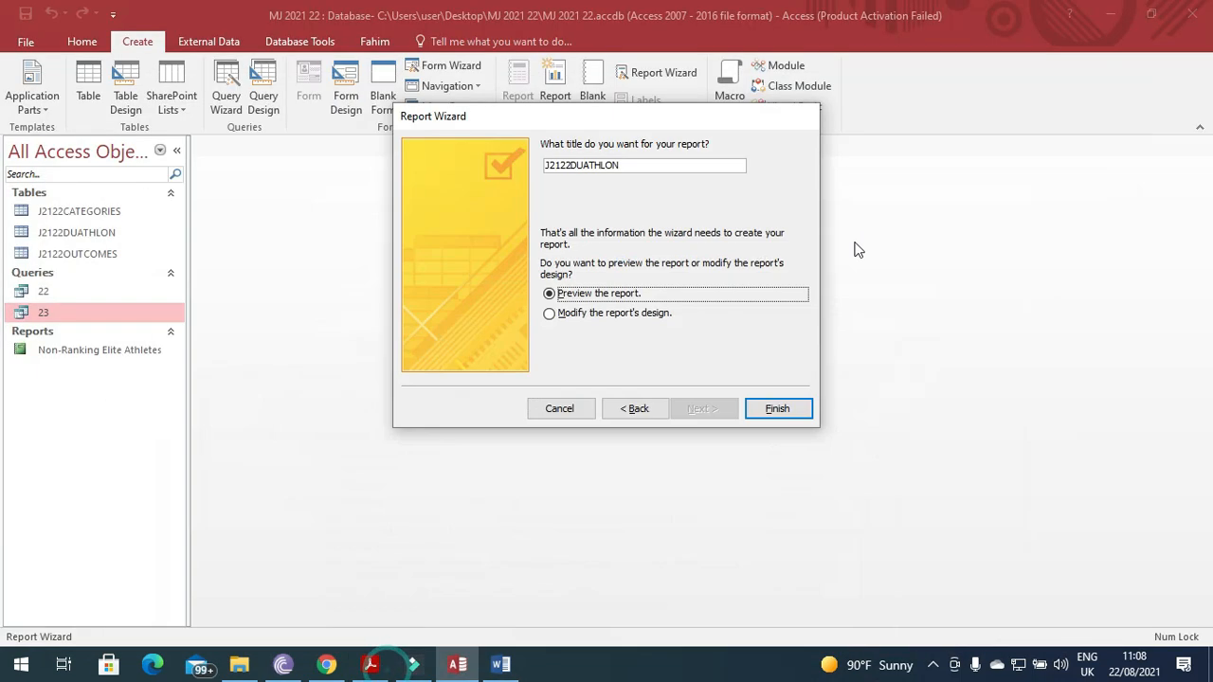
{"action": "double_click", "coordinate": [652, 165]}
{"action": "key", "text": "ctrl+v"}
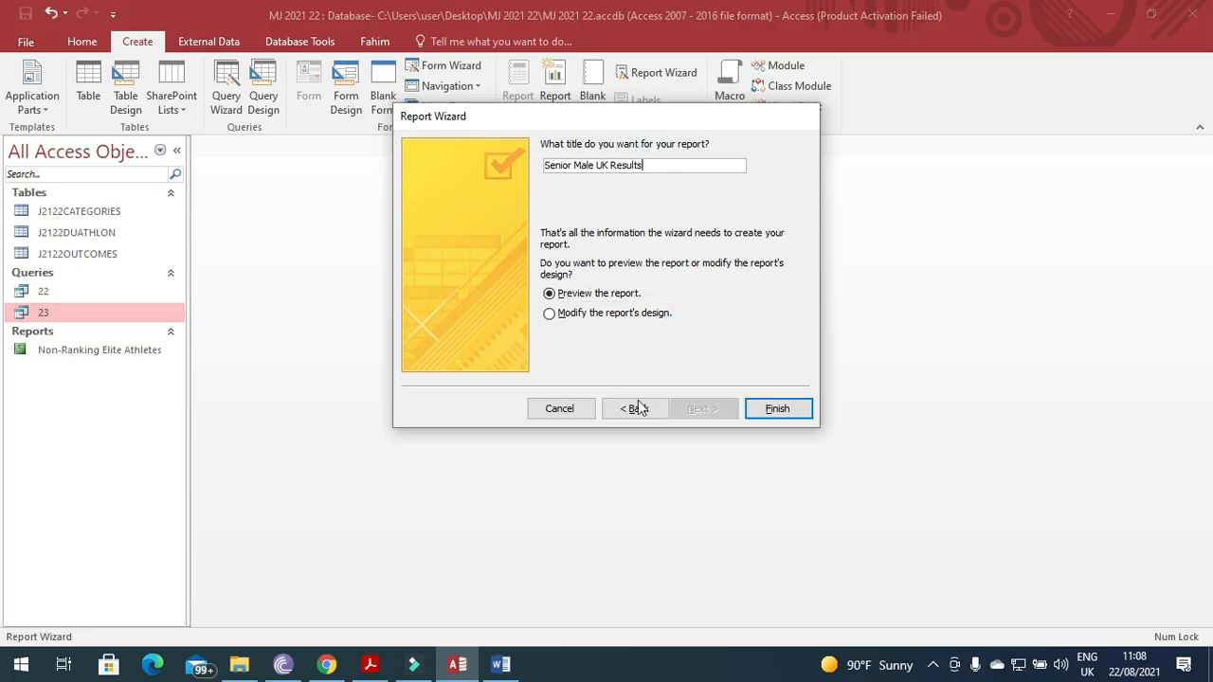
{"action": "left_click", "coordinate": [776, 409]}
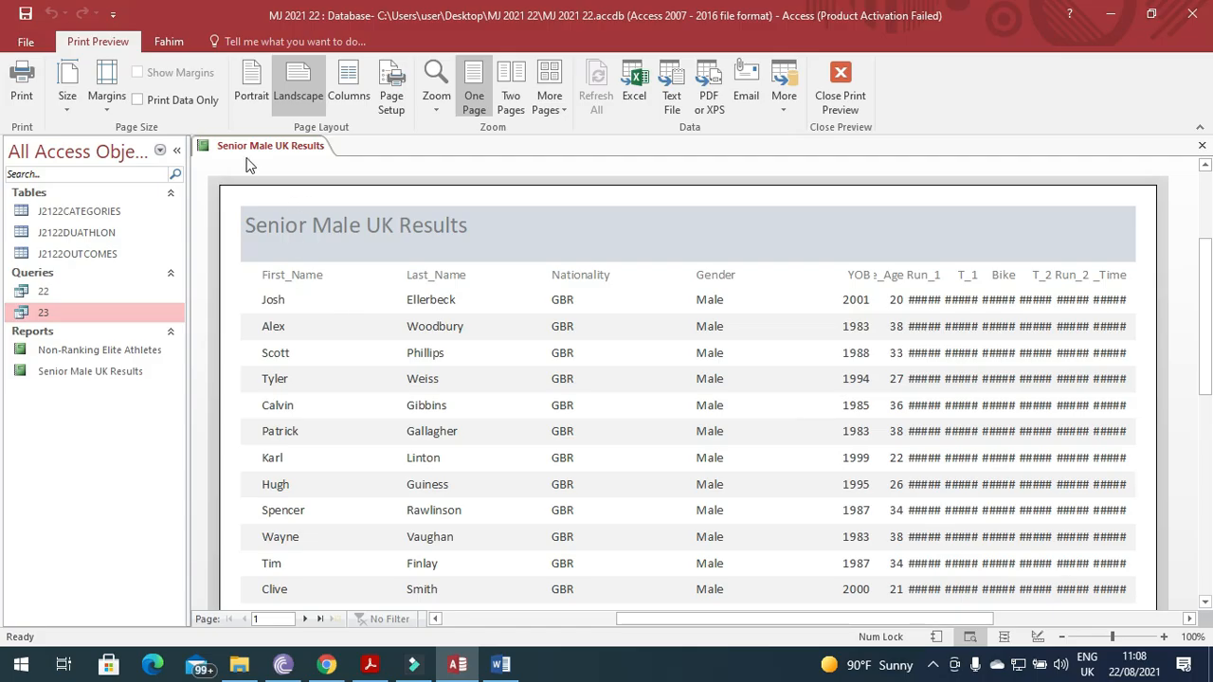
Switch the report to Layout View and narrow the First_Name column to fit the names.
{"action": "right_click", "coordinate": [252, 149]}
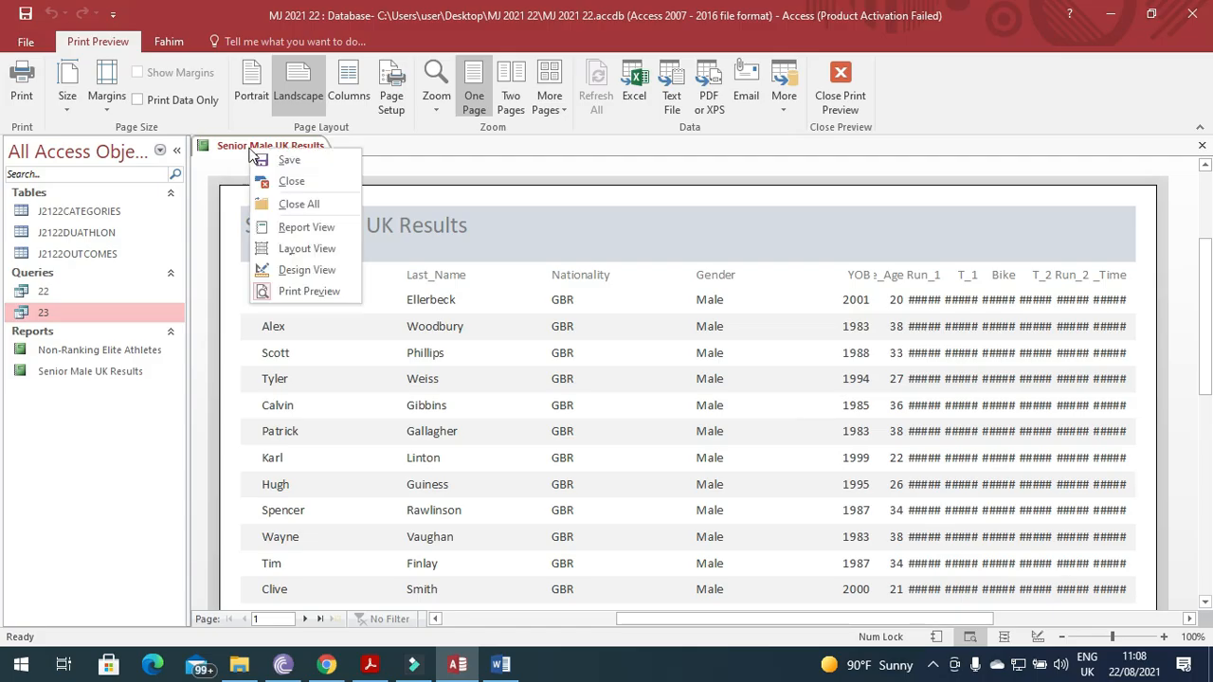
{"action": "left_click", "coordinate": [309, 250]}
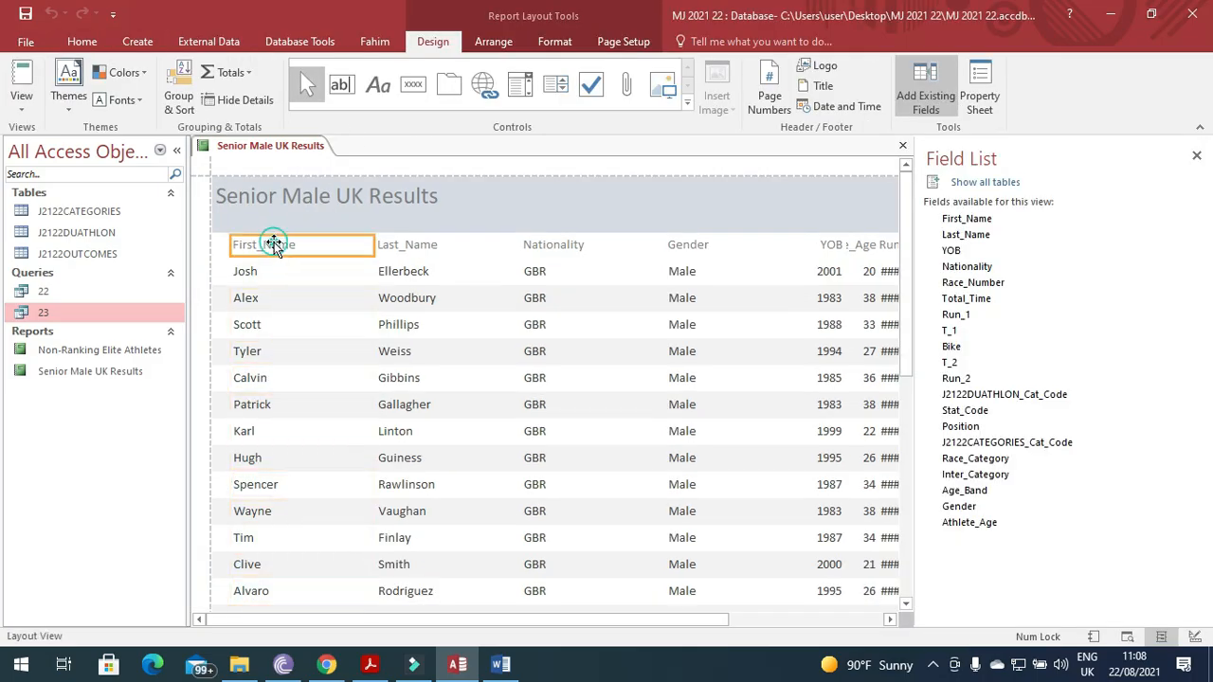
{"action": "left_click", "coordinate": [257, 271], "text": "shift"}
{"action": "left_click_drag", "start_coordinate": [212, 243], "coordinate": [215, 243]}
{"action": "left_click_drag", "start_coordinate": [375, 231], "coordinate": [289, 230]}
Pack the Last_Name, Nationality and Gender columns side by side and narrow them.
{"action": "left_click", "coordinate": [389, 227]}
{"action": "left_click", "coordinate": [391, 249], "text": "shift"}
{"action": "left_click_drag", "start_coordinate": [375, 226], "coordinate": [289, 226]}
{"action": "left_click_drag", "start_coordinate": [519, 232], "coordinate": [369, 247]}
{"action": "left_click", "coordinate": [546, 229]}
{"action": "left_click", "coordinate": [536, 248], "text": "shift"}
{"action": "left_click_drag", "start_coordinate": [520, 227], "coordinate": [365, 247]}
{"action": "left_click_drag", "start_coordinate": [660, 231], "coordinate": [441, 237]}
{"action": "left_click", "coordinate": [696, 223]}
{"action": "left_click", "coordinate": [691, 245], "text": "shift"}
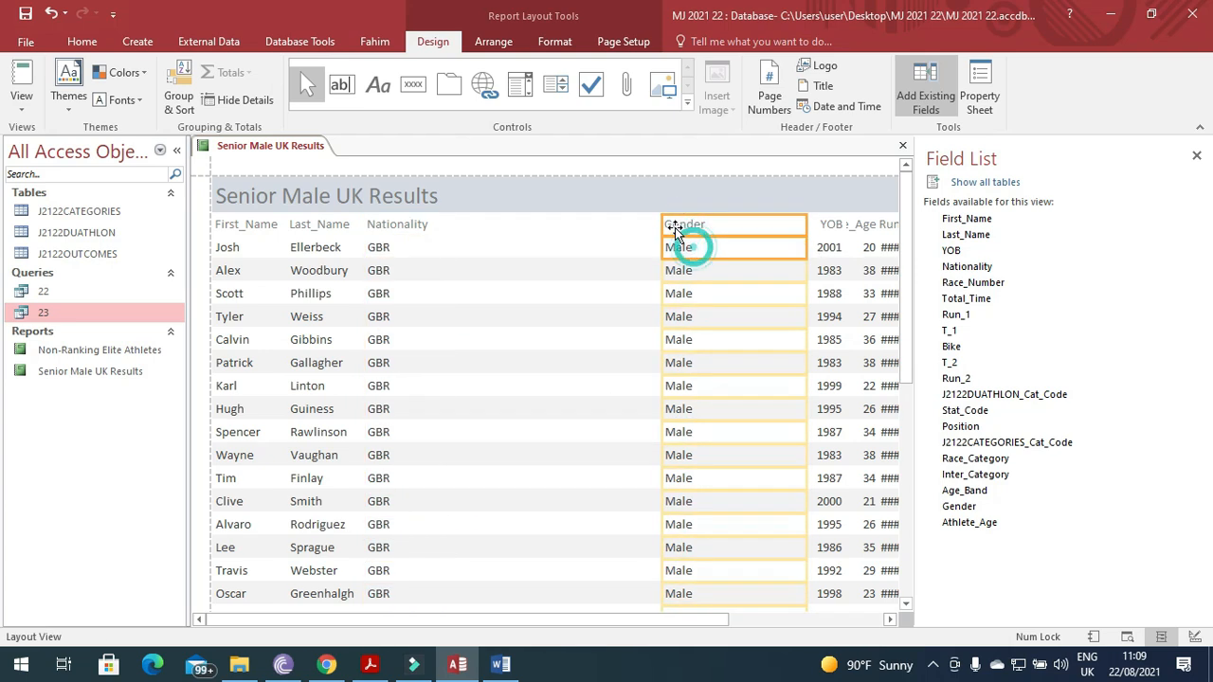
{"action": "left_click_drag", "start_coordinate": [662, 227], "coordinate": [435, 228]}
{"action": "left_click_drag", "start_coordinate": [803, 225], "coordinate": [486, 228]}
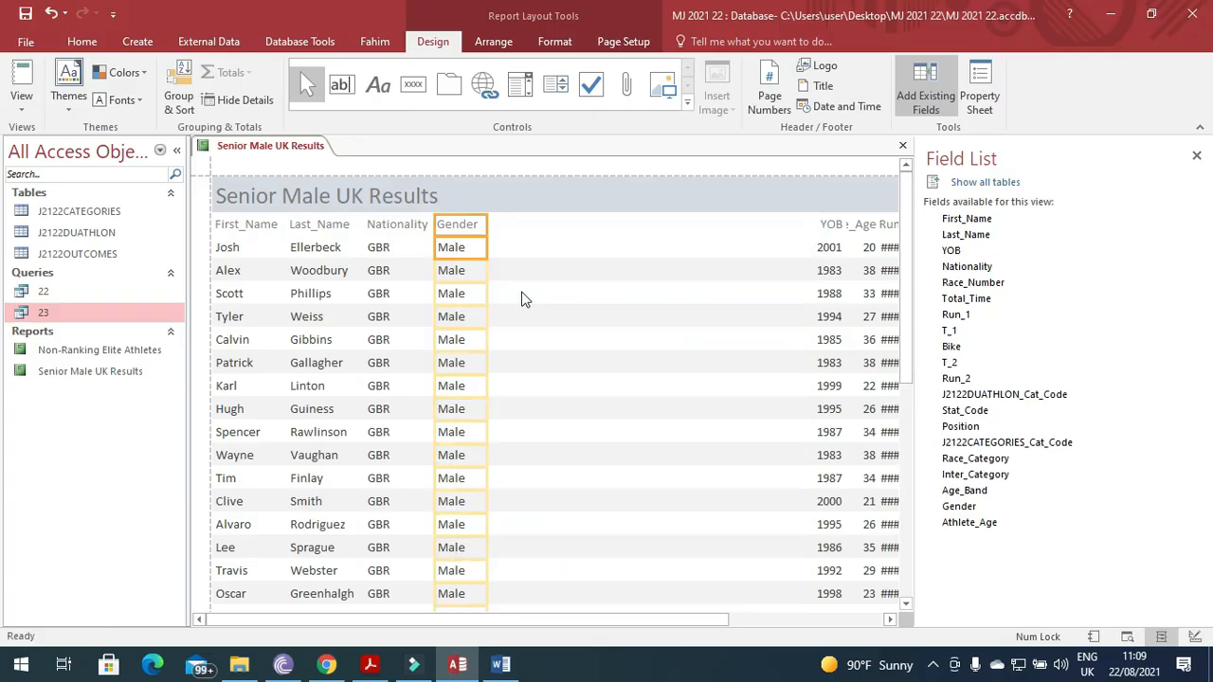
Move the YOB and Athlete_Age columns left and resize them so the Athlete_Age label shows.
{"action": "left_click", "coordinate": [831, 225]}
{"action": "left_click", "coordinate": [829, 249], "text": "shift"}
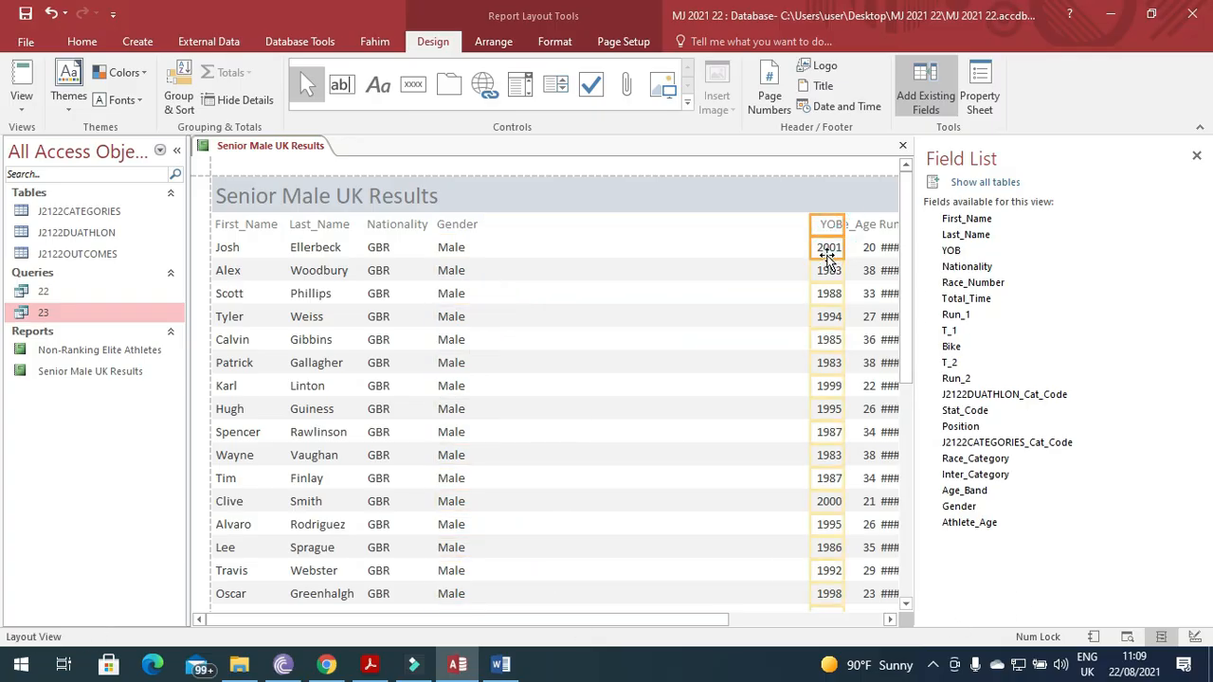
{"action": "left_click_drag", "start_coordinate": [809, 230], "coordinate": [487, 230]}
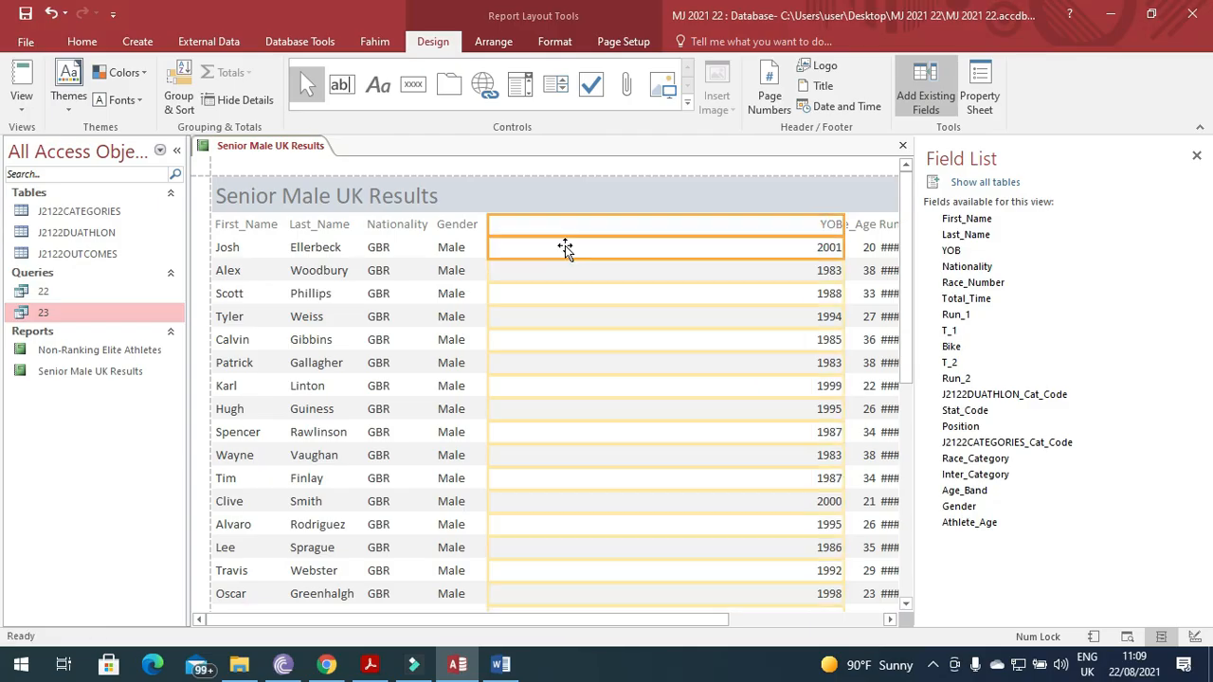
{"action": "left_click_drag", "start_coordinate": [843, 227], "coordinate": [532, 228]}
{"action": "left_click", "coordinate": [861, 226]}
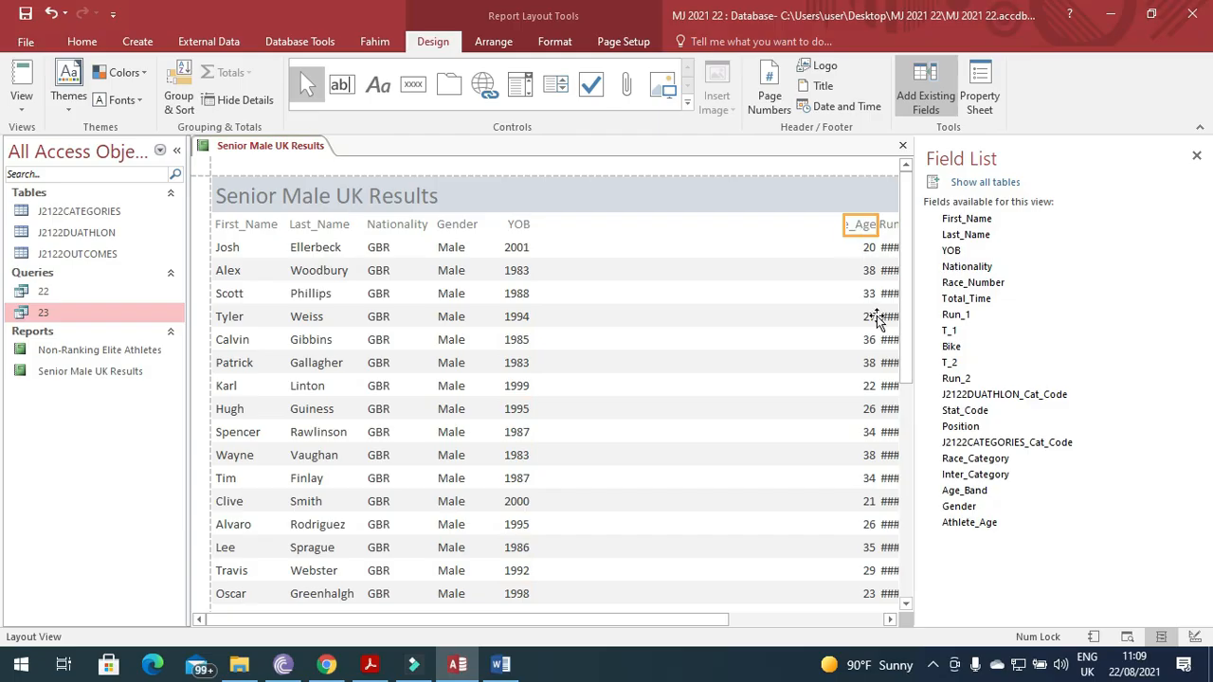
{"action": "left_click", "coordinate": [864, 251]}
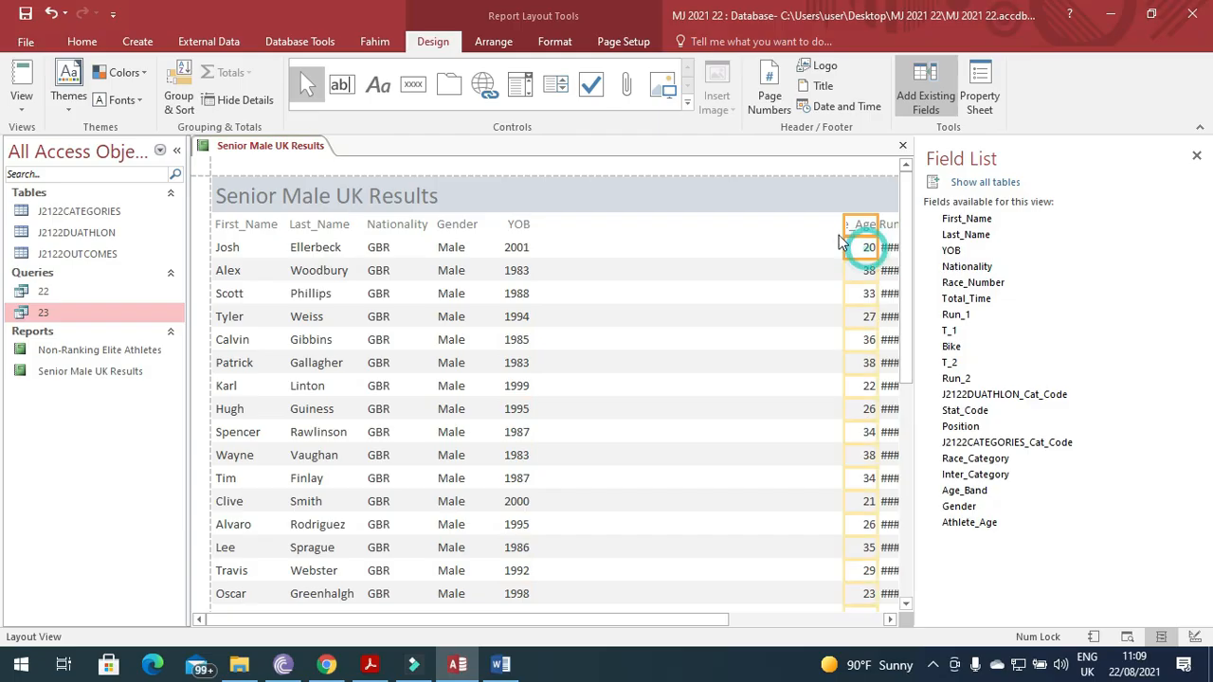
{"action": "left_click_drag", "start_coordinate": [843, 224], "coordinate": [537, 224]}
{"action": "left_click_drag", "start_coordinate": [880, 225], "coordinate": [622, 232]}
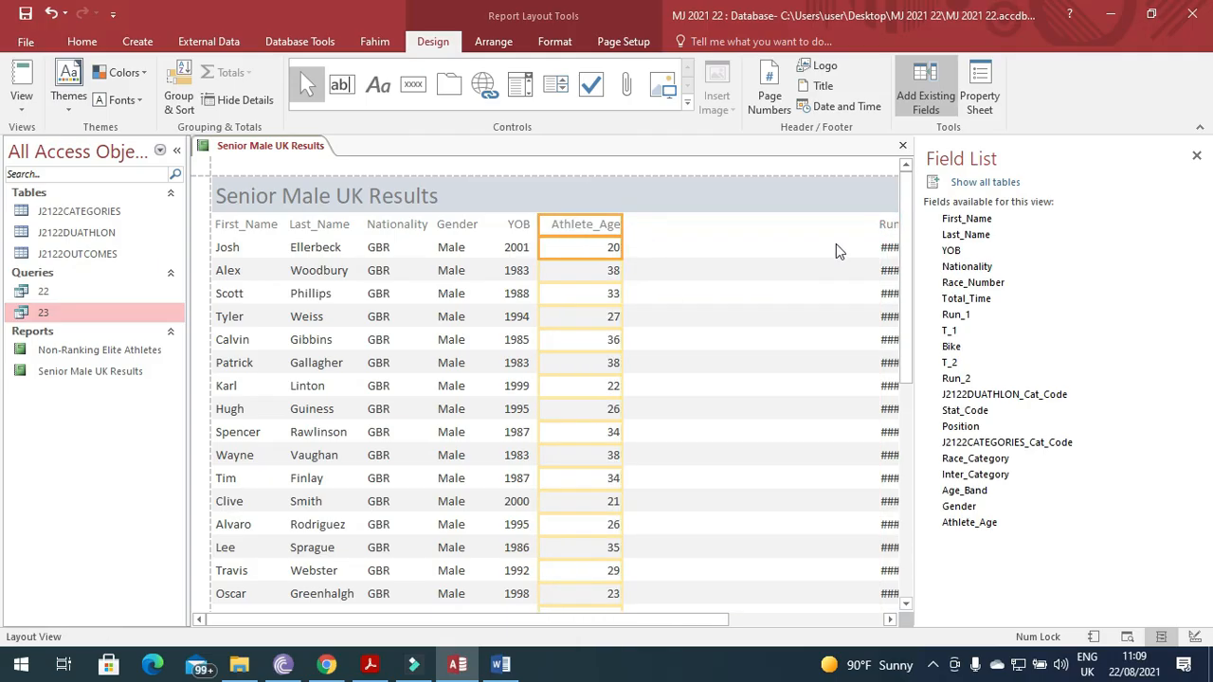
Resize the Run_1 and T_1 columns so their full times show instead of #####.
{"action": "left_click_drag", "start_coordinate": [626, 620], "coordinate": [758, 620]}
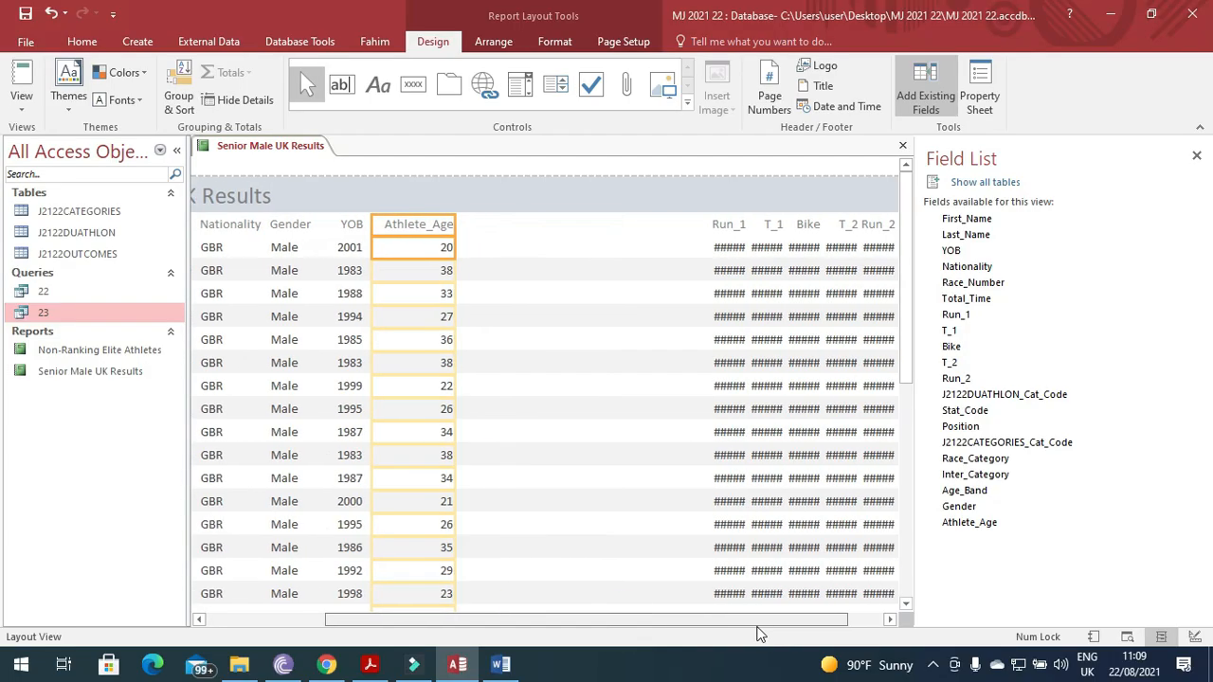
{"action": "left_click", "coordinate": [726, 224]}
{"action": "left_click_drag", "start_coordinate": [699, 224], "coordinate": [450, 228]}
{"action": "left_click_drag", "start_coordinate": [736, 227], "coordinate": [522, 227]}
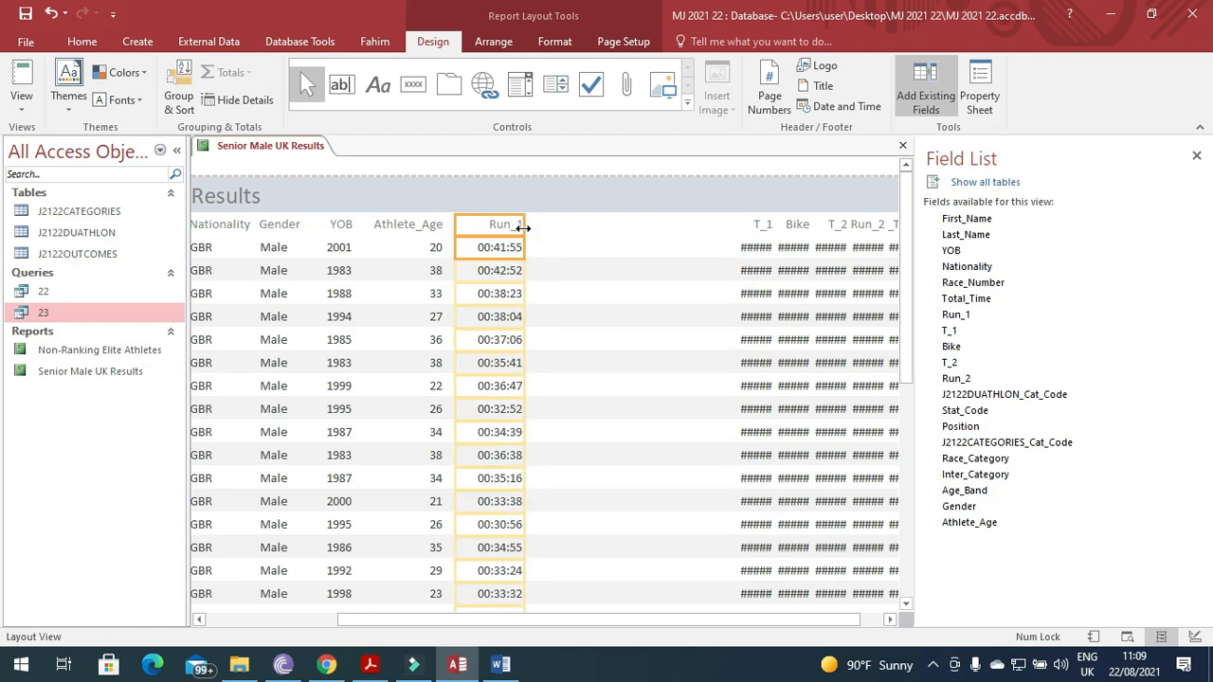
{"action": "left_click", "coordinate": [741, 239]}
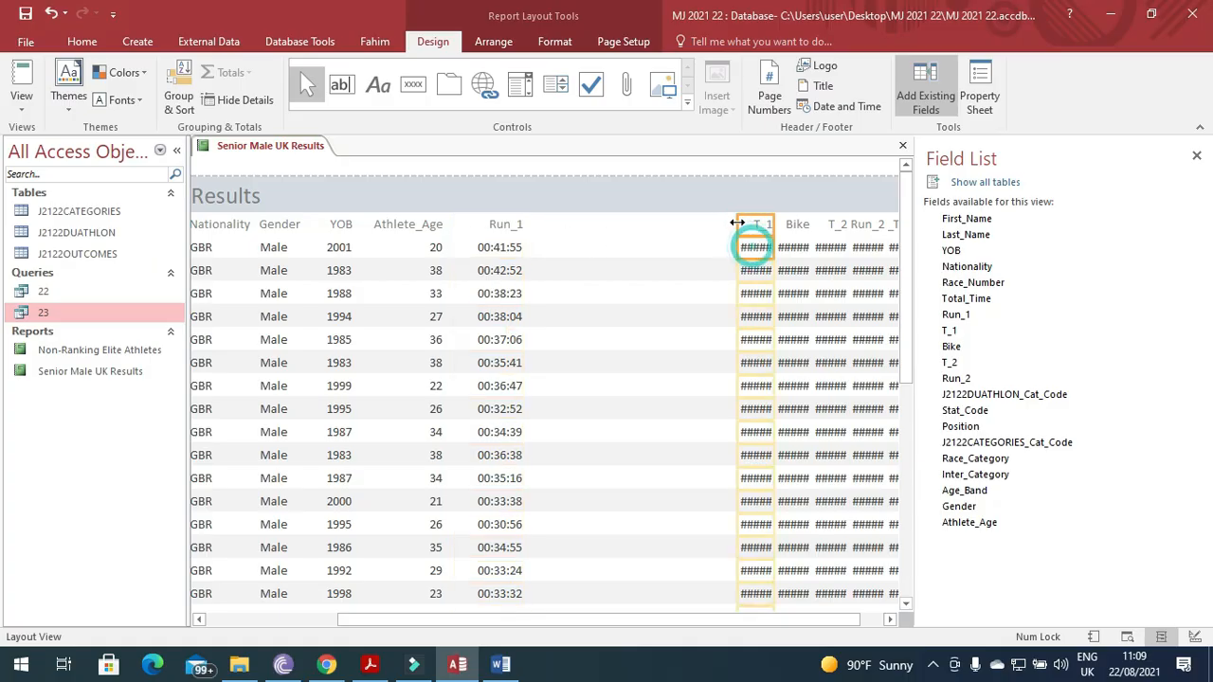
{"action": "left_click_drag", "start_coordinate": [739, 225], "coordinate": [531, 243]}
{"action": "left_click", "coordinate": [772, 228]}
{"action": "left_click_drag", "start_coordinate": [591, 247], "coordinate": [579, 238]}
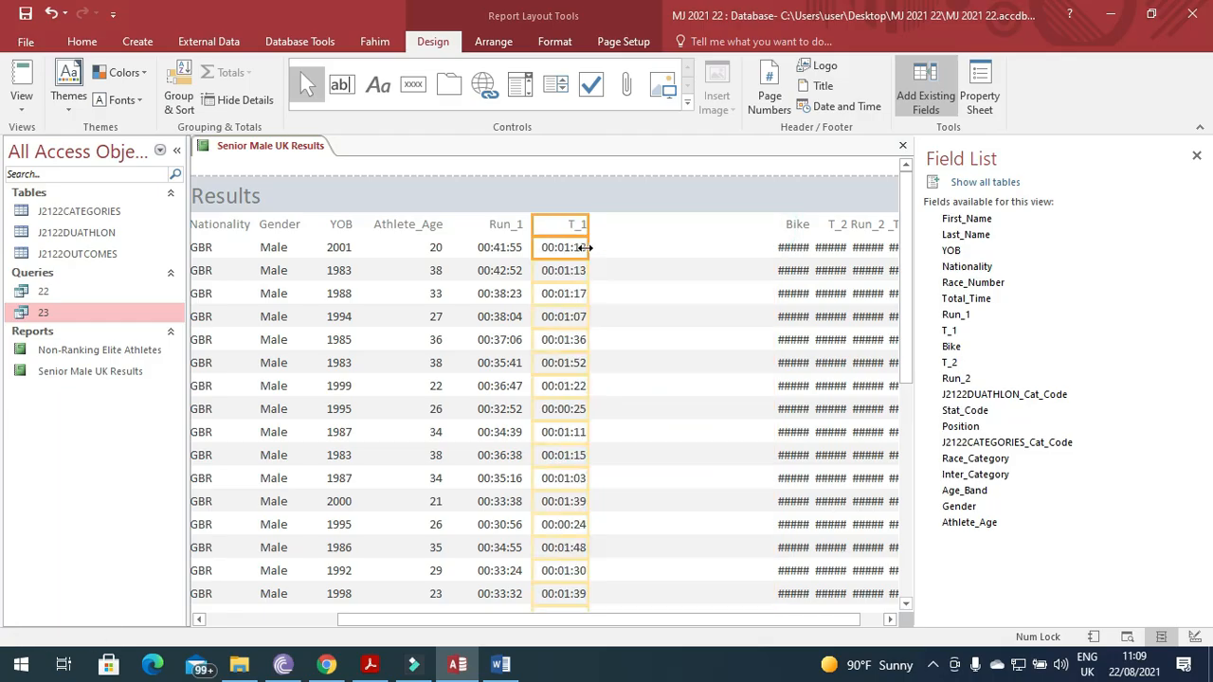
Resize the Bike, T_2 and Run_2 columns so their full times are visible.
{"action": "left_click", "coordinate": [792, 228]}
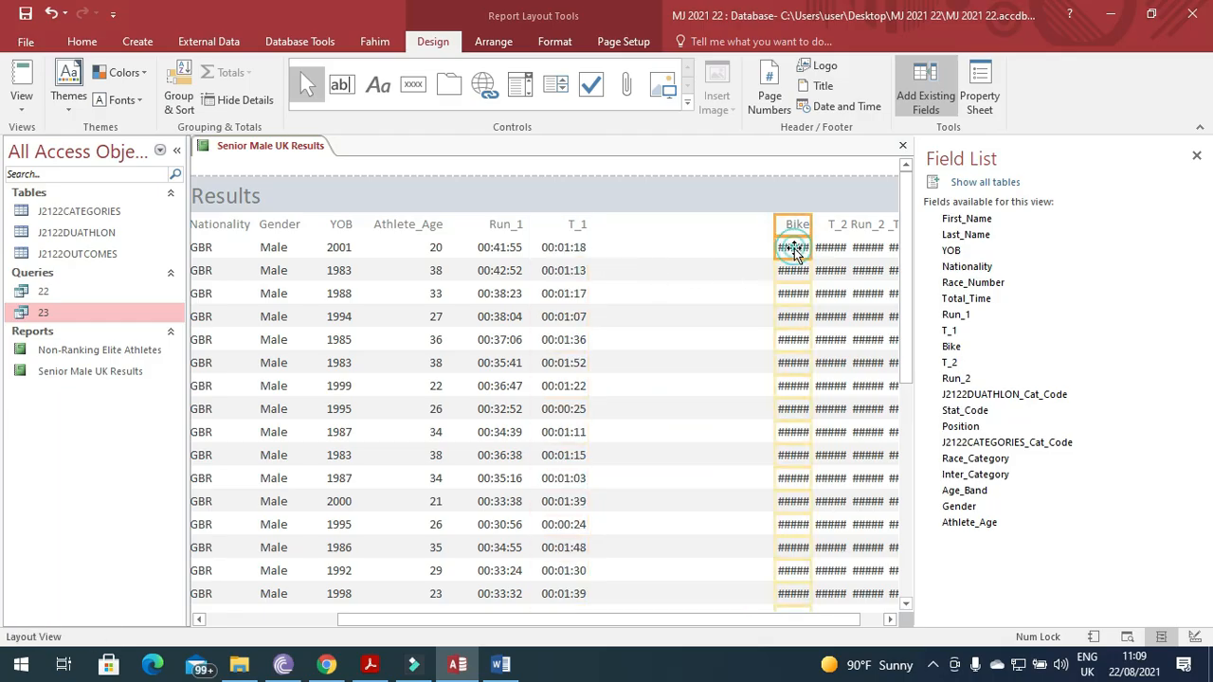
{"action": "left_click_drag", "start_coordinate": [775, 235], "coordinate": [597, 254]}
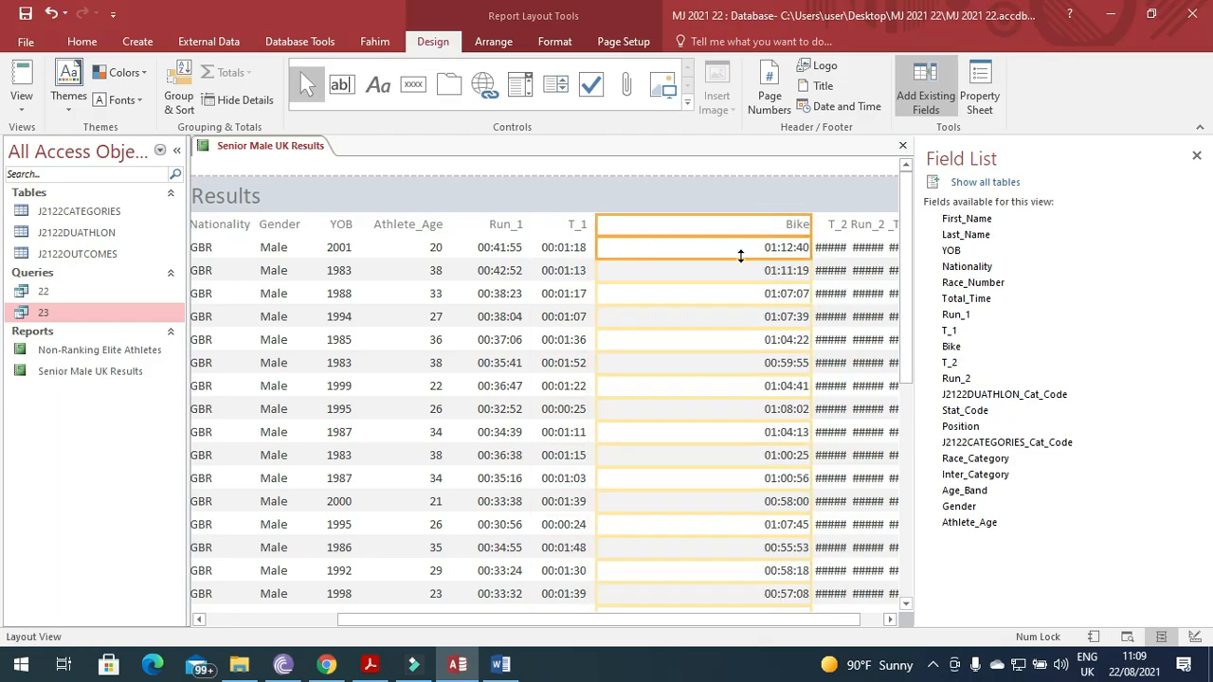
{"action": "left_click_drag", "start_coordinate": [815, 235], "coordinate": [659, 246]}
{"action": "left_click", "coordinate": [832, 232]}
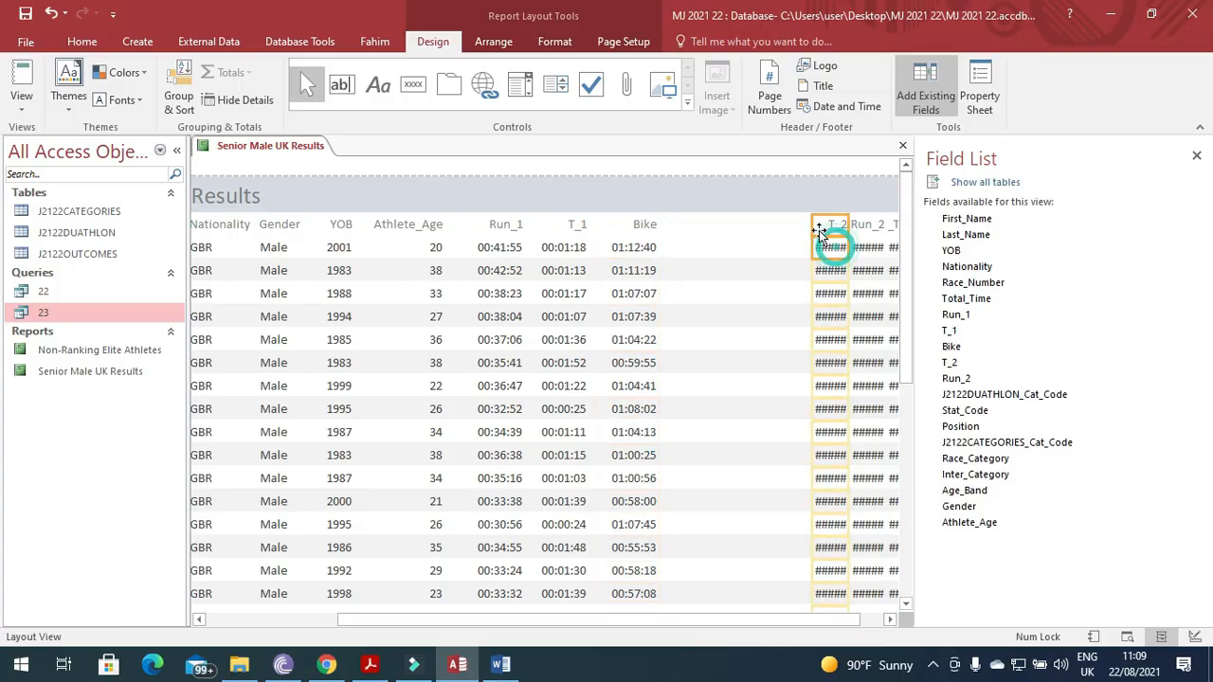
{"action": "left_click_drag", "start_coordinate": [812, 227], "coordinate": [667, 231]}
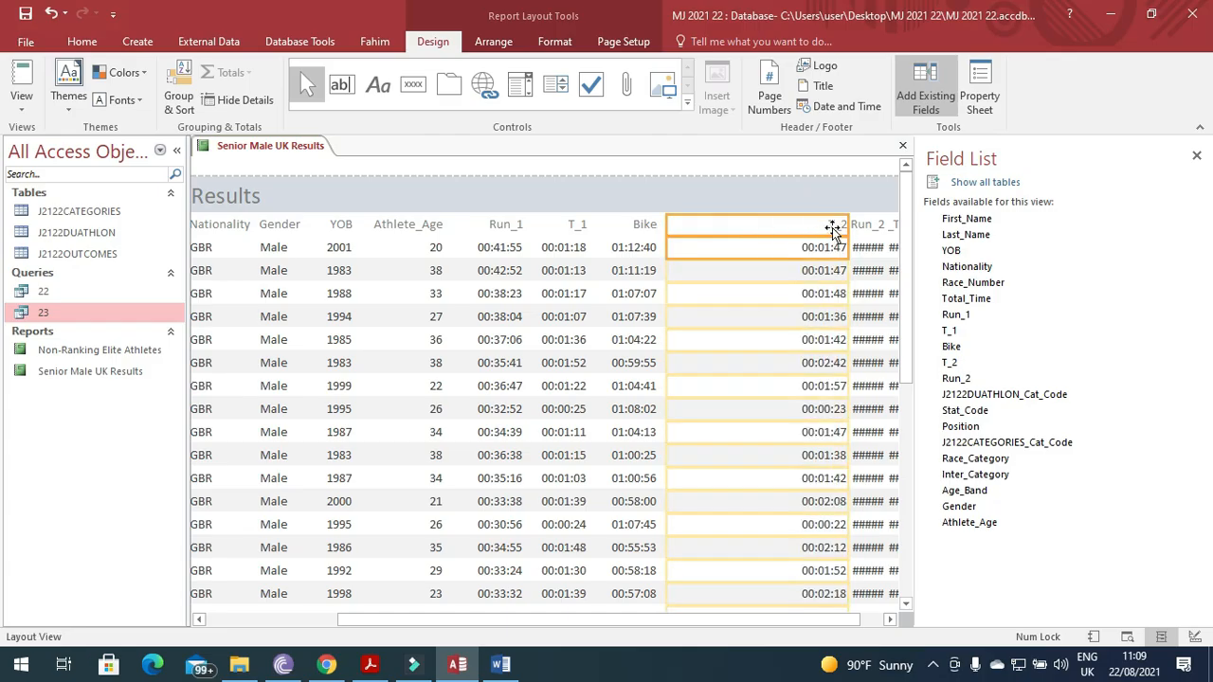
{"action": "left_click_drag", "start_coordinate": [849, 225], "coordinate": [730, 231]}
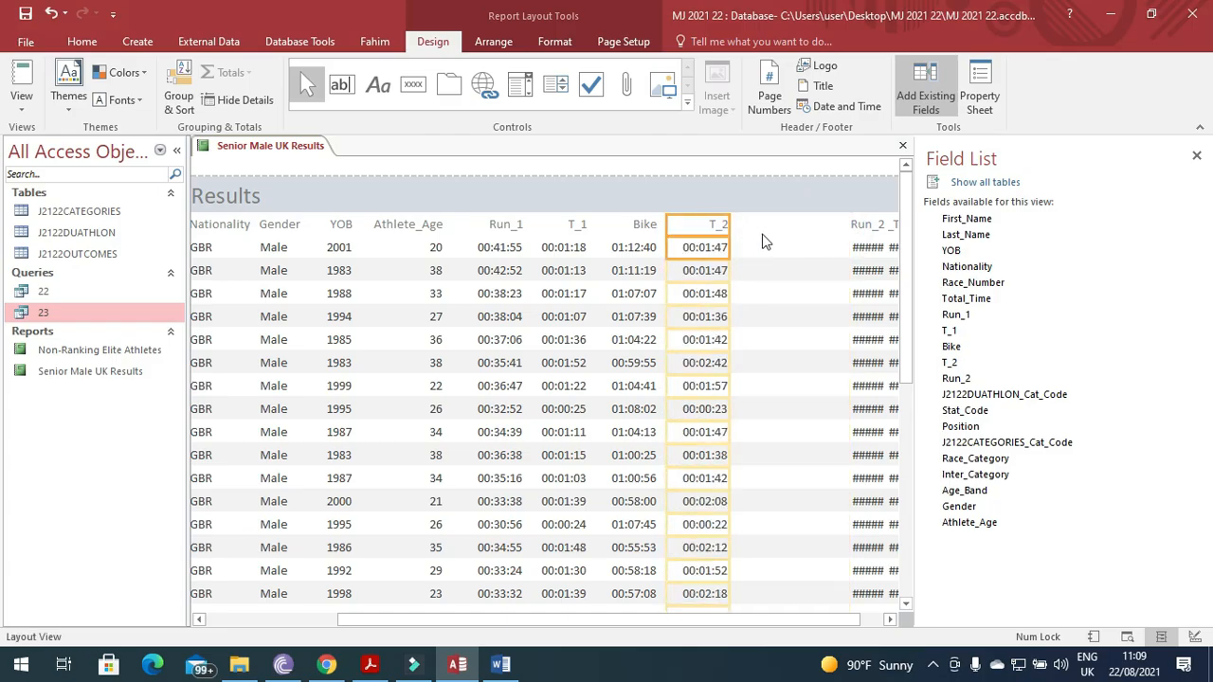
{"action": "left_click", "coordinate": [862, 228]}
{"action": "left_click_drag", "start_coordinate": [849, 224], "coordinate": [731, 228]}
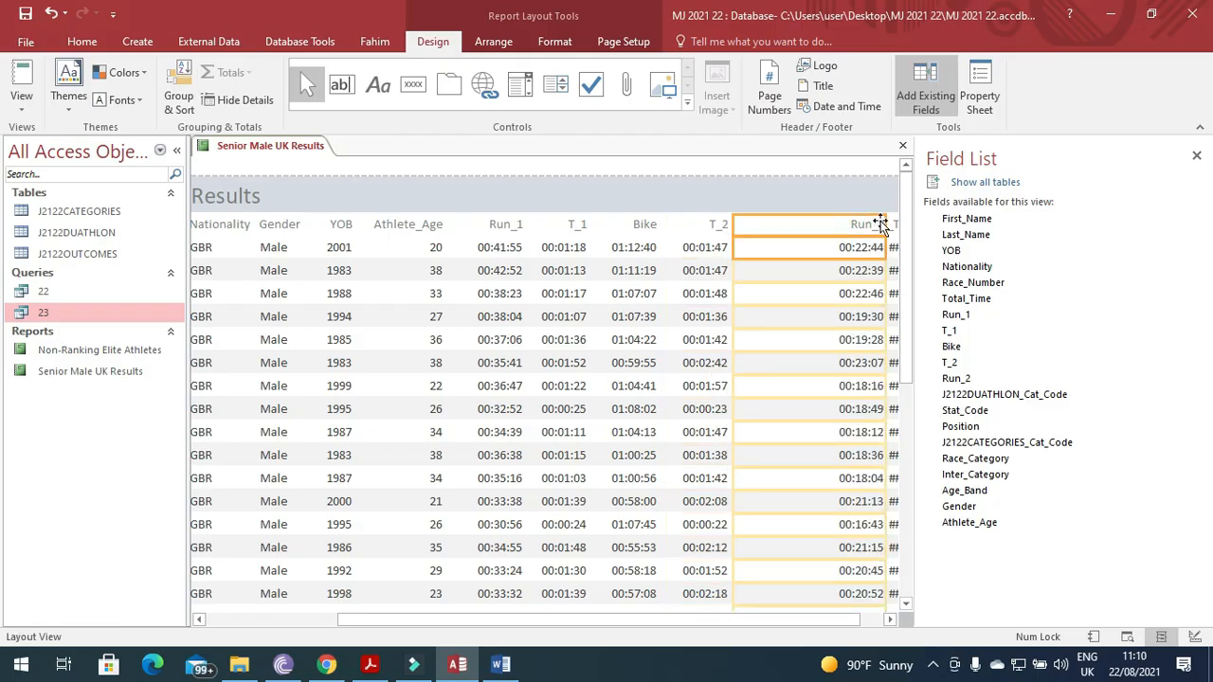
{"action": "left_click_drag", "start_coordinate": [884, 225], "coordinate": [792, 231]}
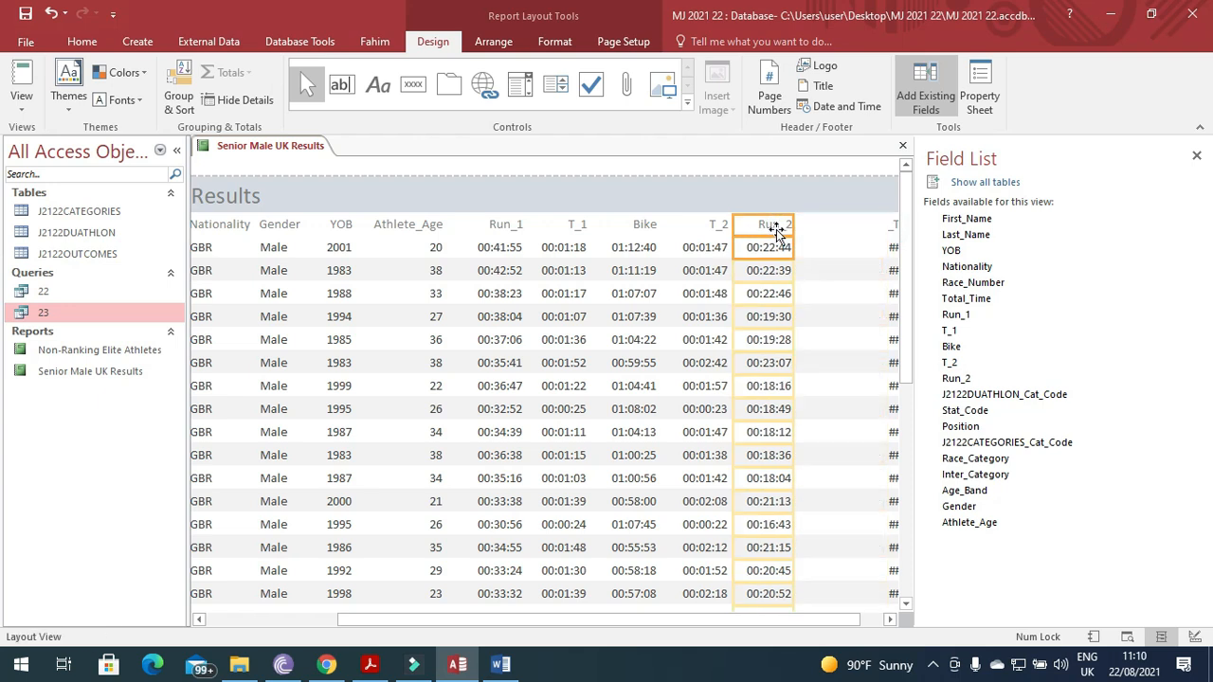
Fit the Total_Time column to its times, then show the report in Print Preview.
{"action": "left_click", "coordinate": [892, 227]}
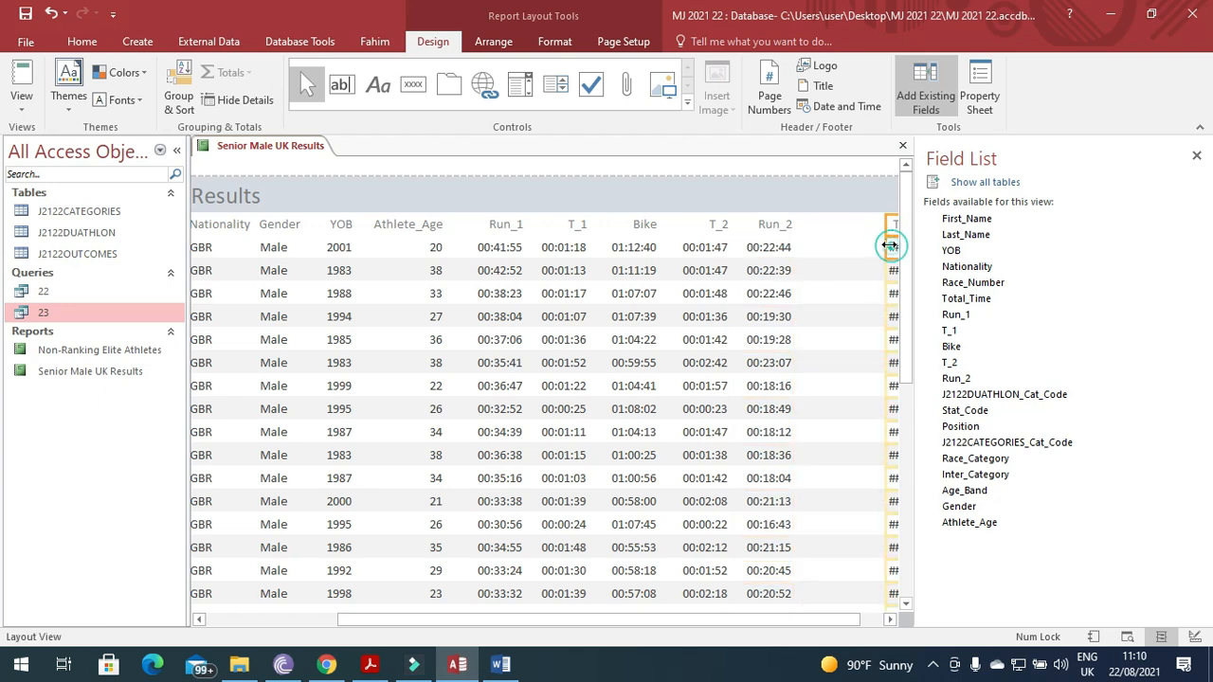
{"action": "left_click_drag", "start_coordinate": [884, 225], "coordinate": [799, 227]}
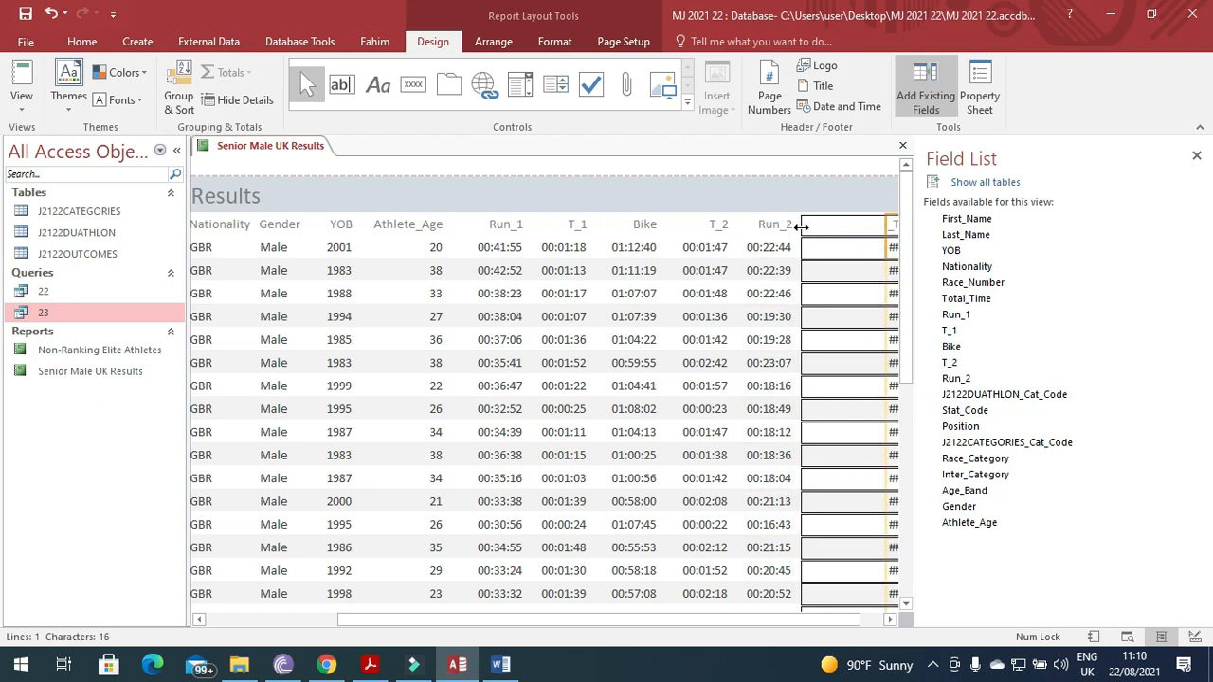
{"action": "left_click_drag", "start_coordinate": [642, 625], "coordinate": [665, 625]}
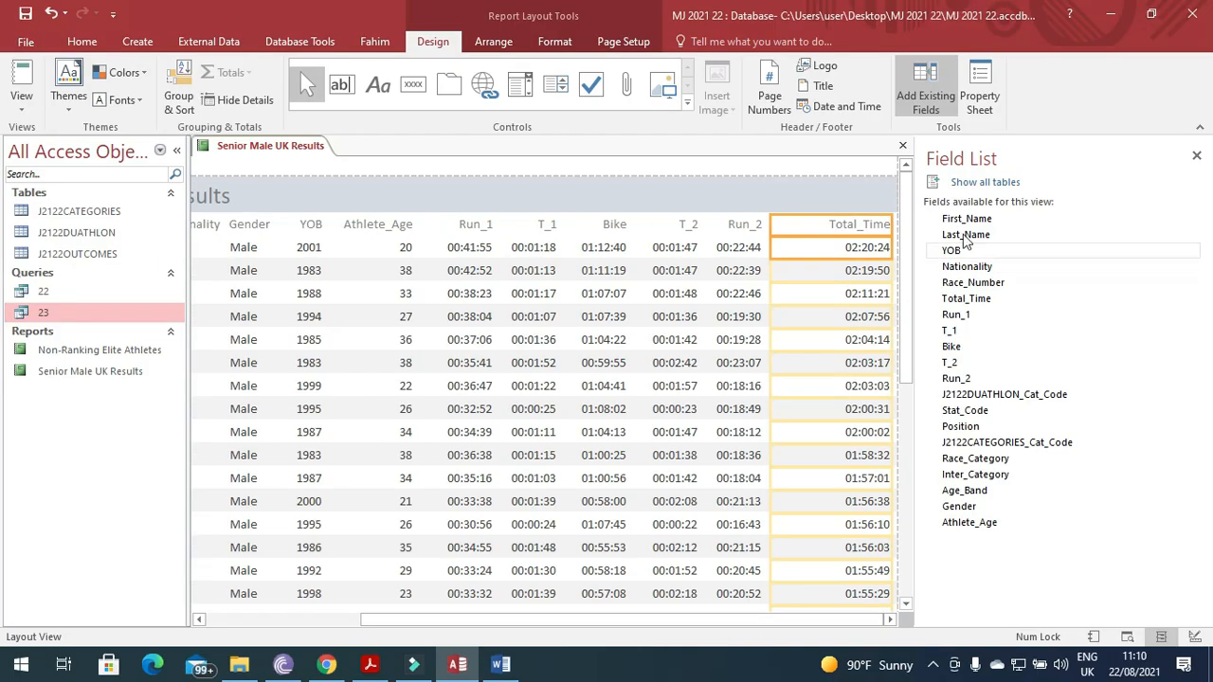
{"action": "left_click_drag", "start_coordinate": [892, 222], "coordinate": [840, 227]}
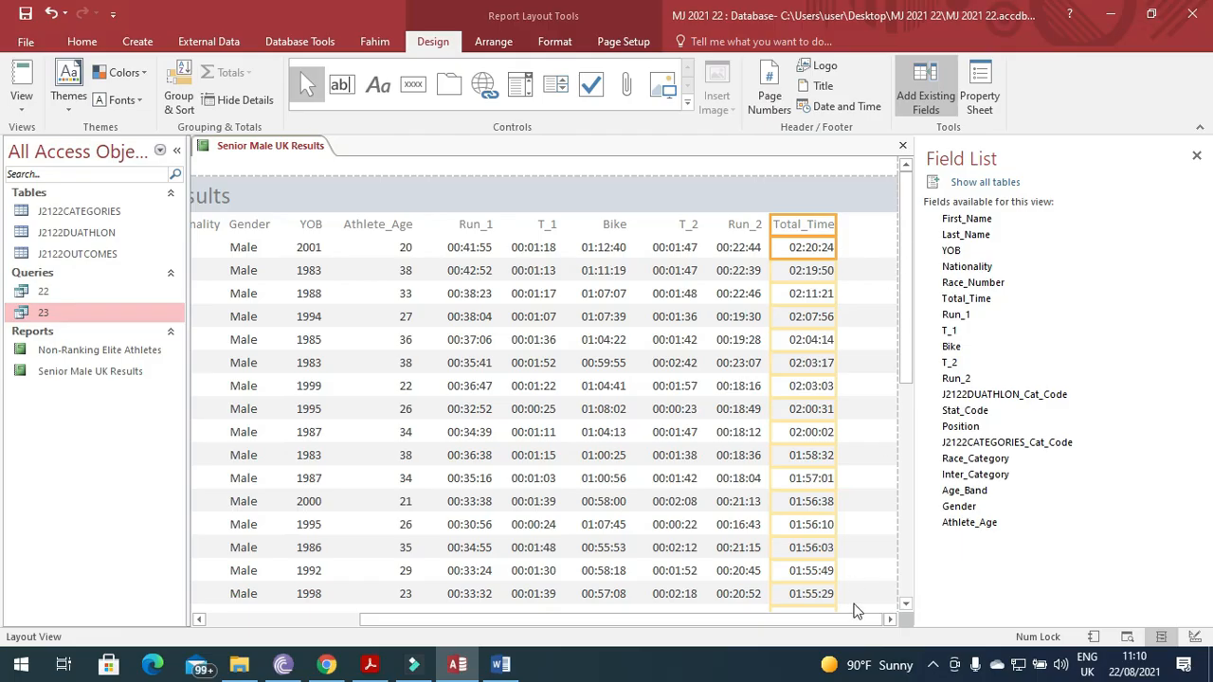
{"action": "left_click", "coordinate": [890, 625]}
{"action": "left_click_drag", "start_coordinate": [761, 624], "coordinate": [914, 638]}
{"action": "left_click", "coordinate": [21, 99]}
{"action": "left_click", "coordinate": [78, 176]}
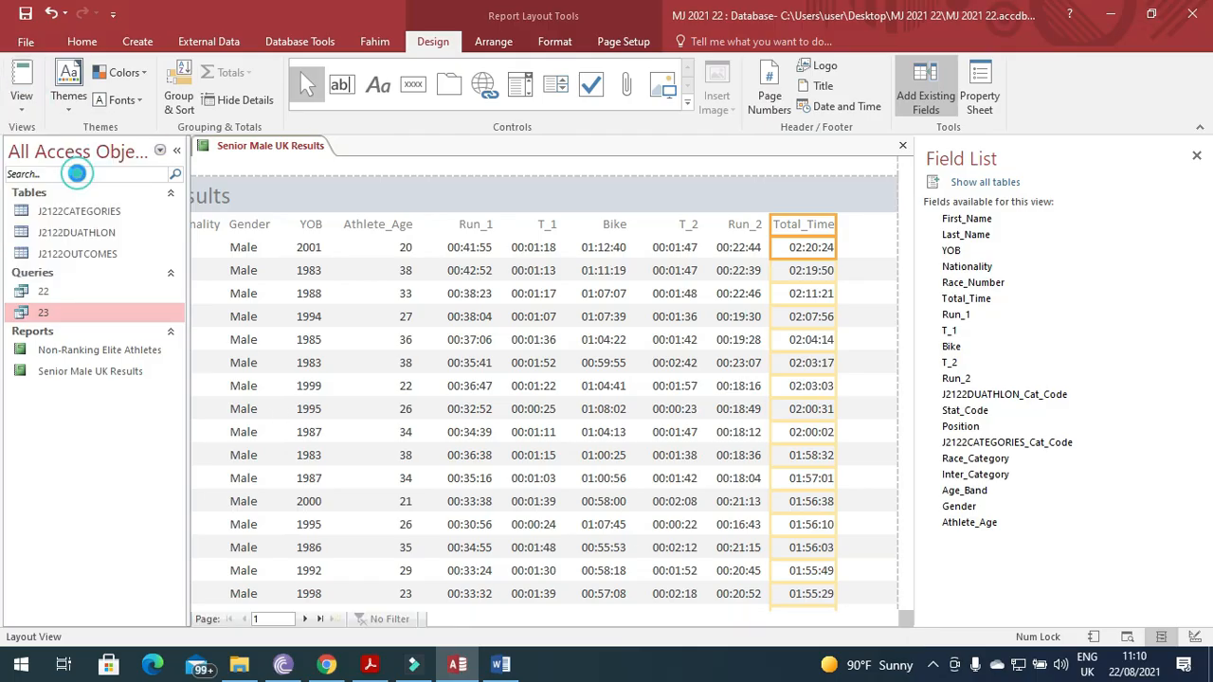
Page through both preview pages, compare with the question PDF, and return to Access.
{"action": "left_click", "coordinate": [306, 621]}
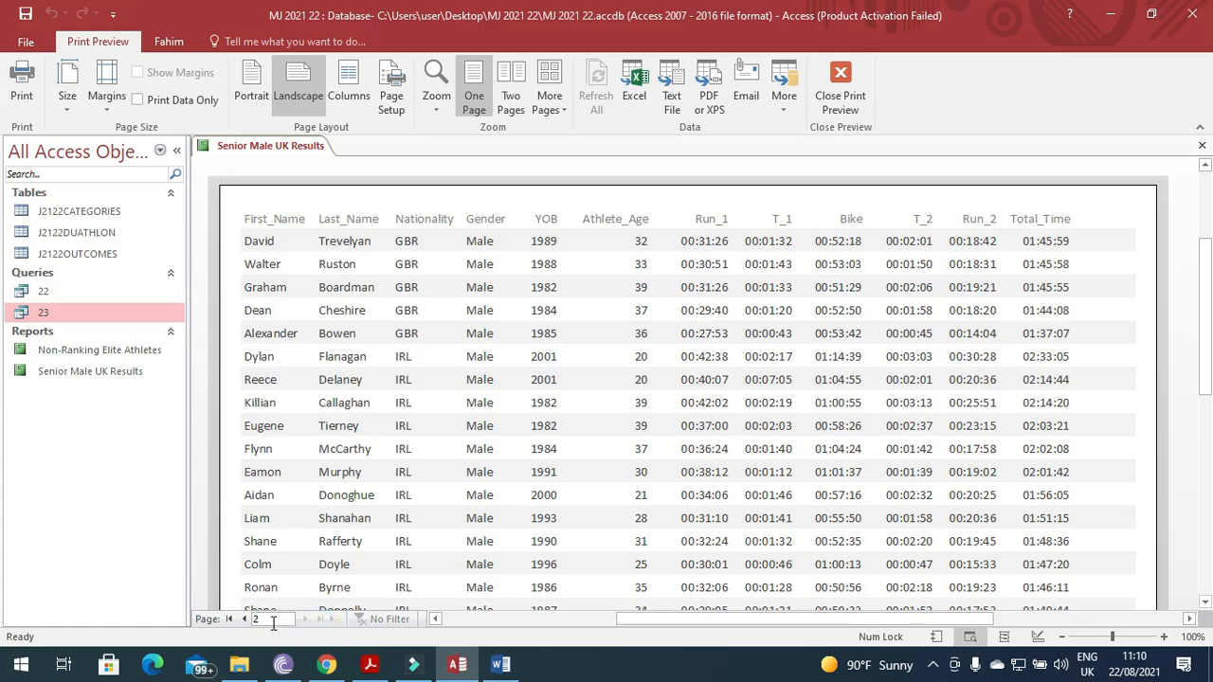
{"action": "left_click", "coordinate": [306, 625]}
{"action": "left_click", "coordinate": [244, 621]}
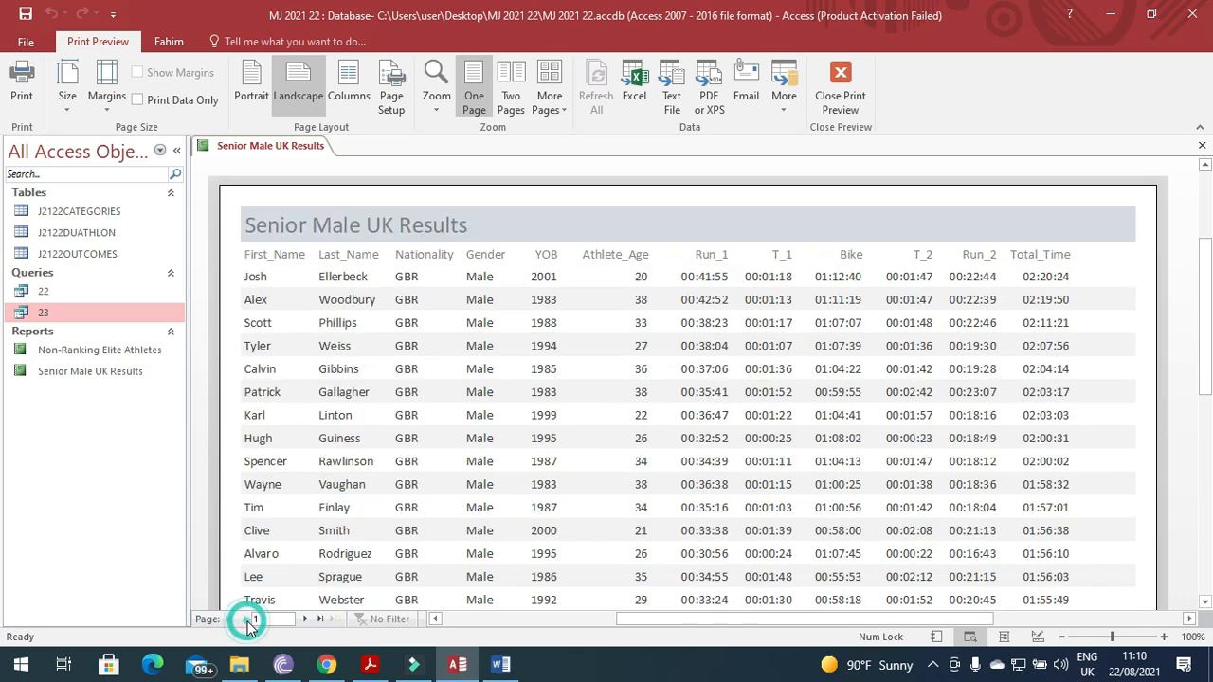
{"action": "left_click", "coordinate": [305, 621]}
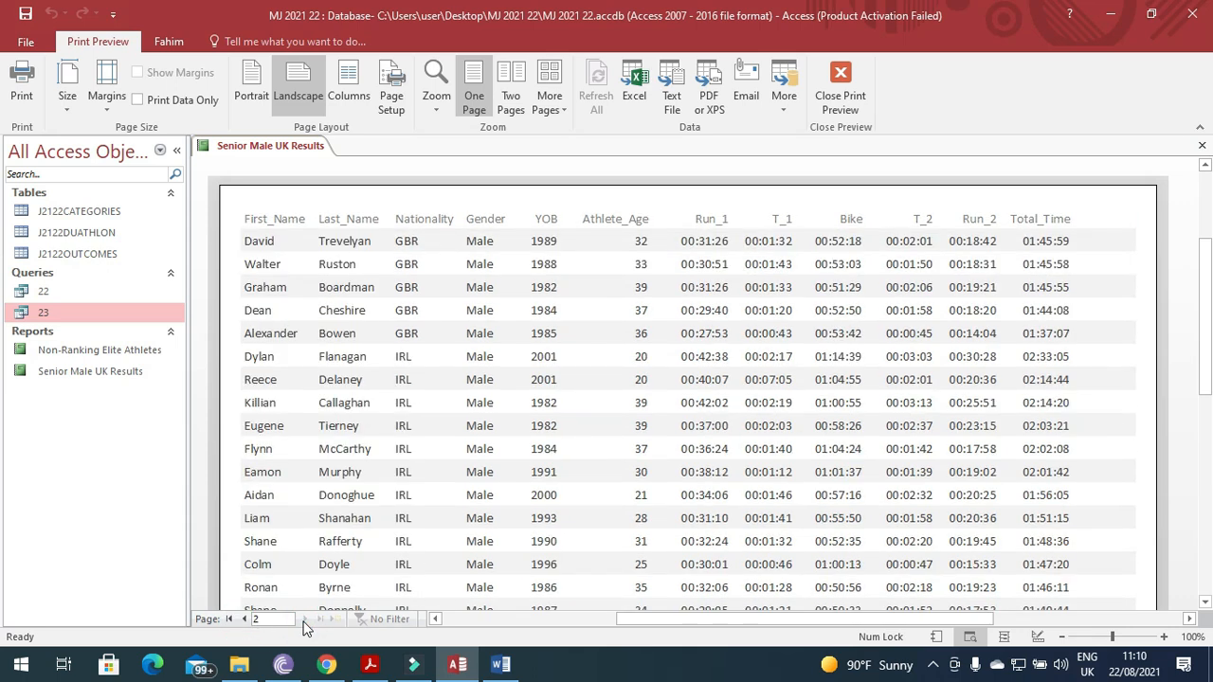
{"action": "left_click", "coordinate": [365, 668]}
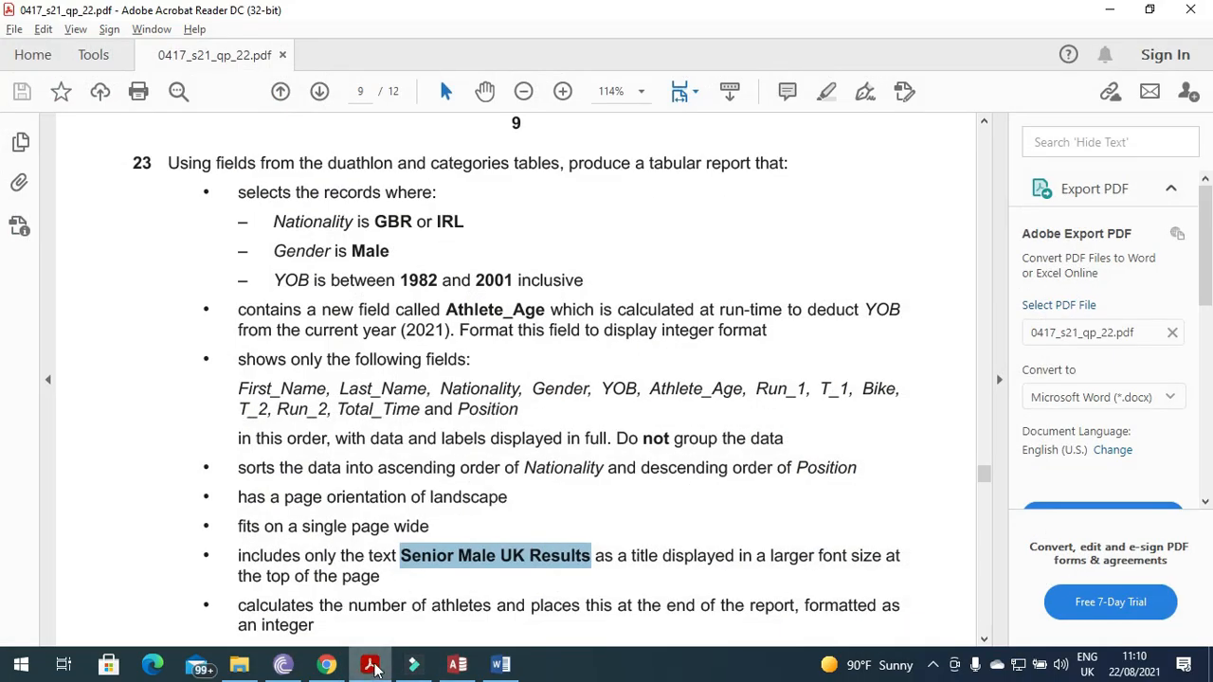
{"action": "left_click", "coordinate": [456, 665]}
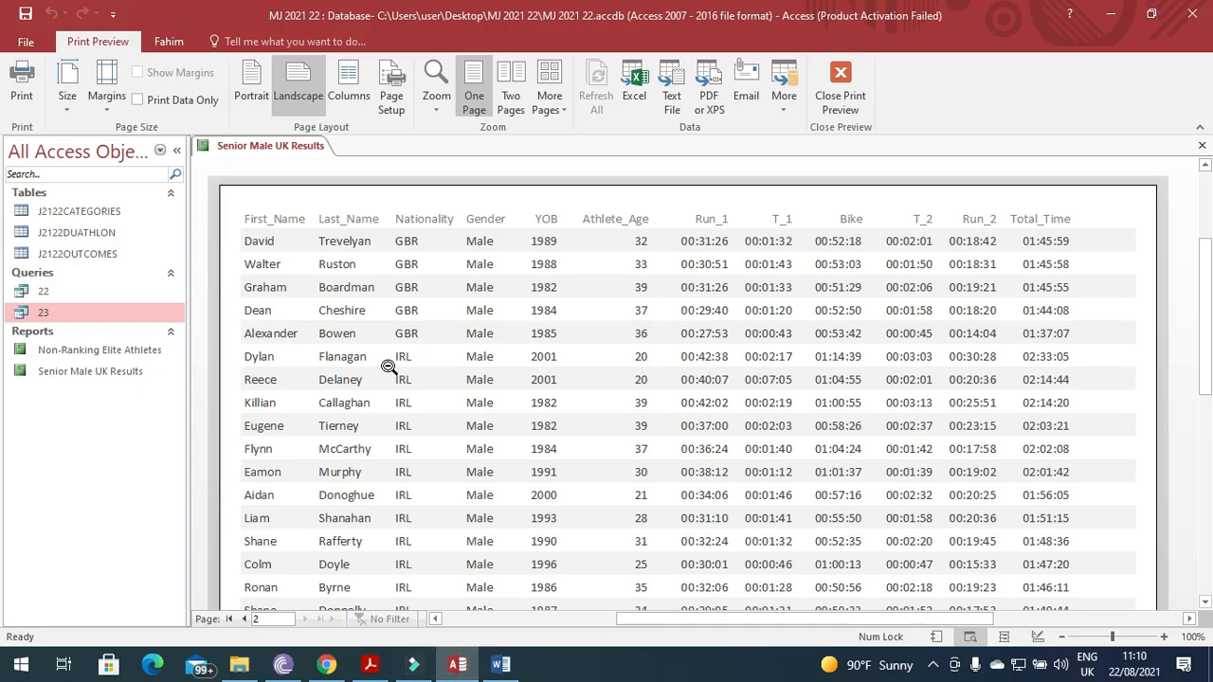
Close the report without saving and permanently delete the Senior Male UK Results report.
{"action": "left_click", "coordinate": [1201, 145]}
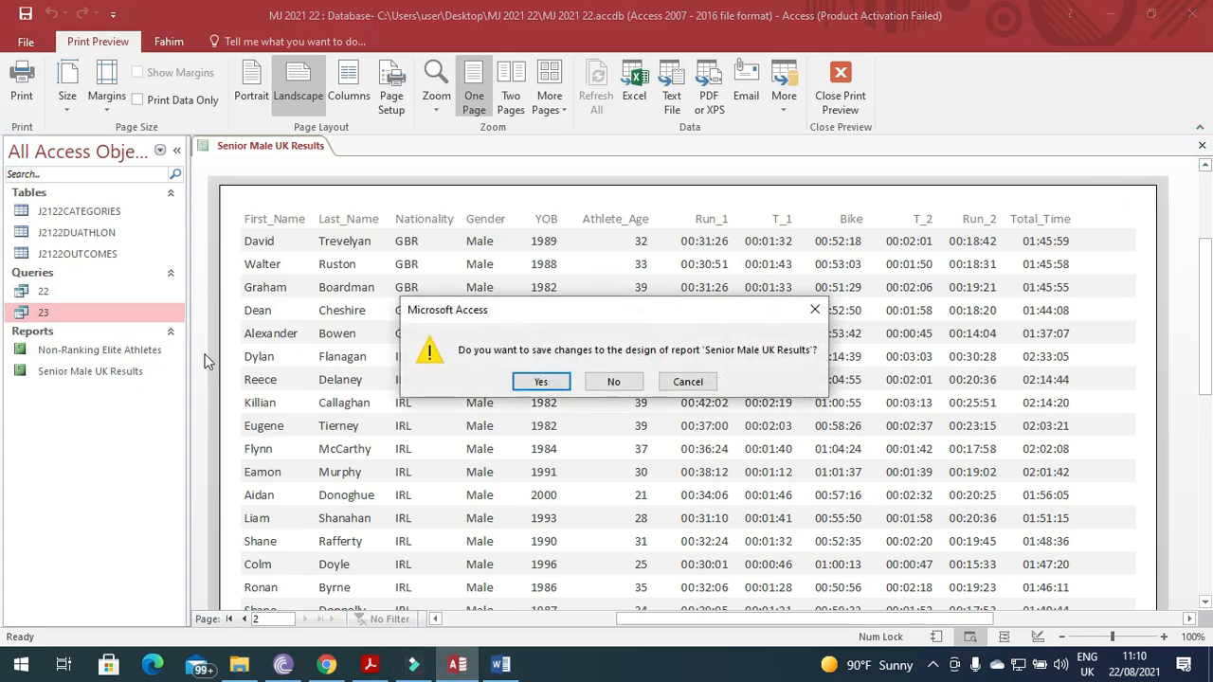
{"action": "left_click", "coordinate": [612, 381]}
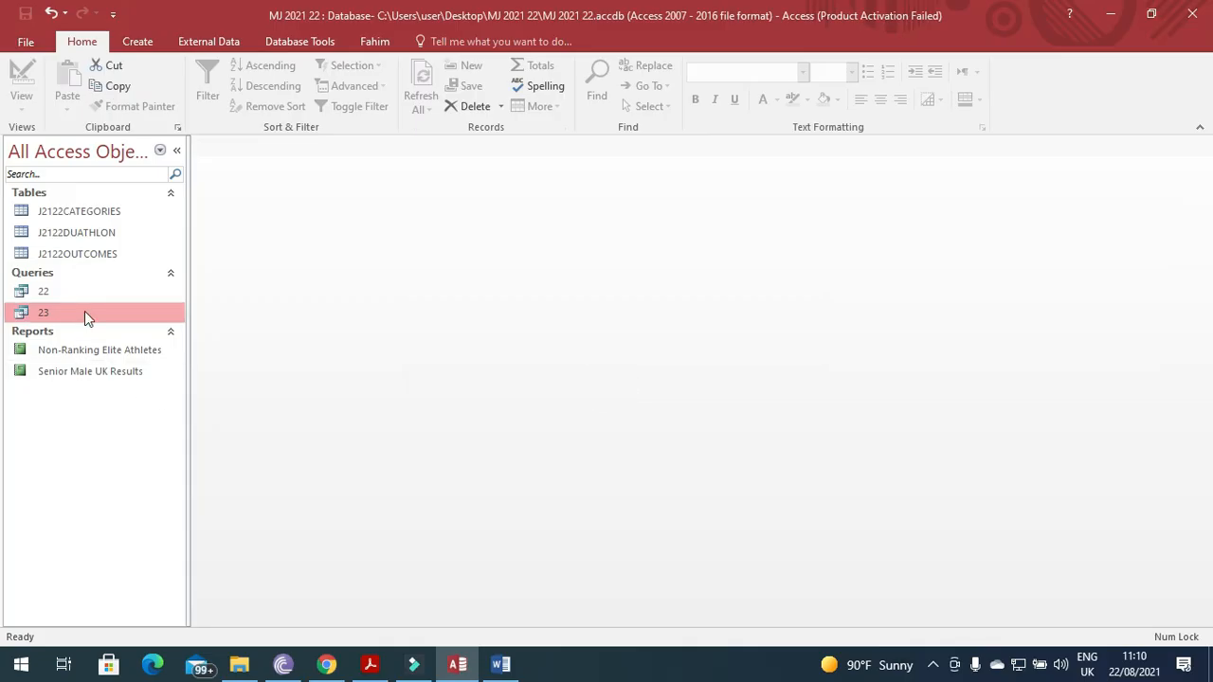
{"action": "left_click", "coordinate": [90, 375]}
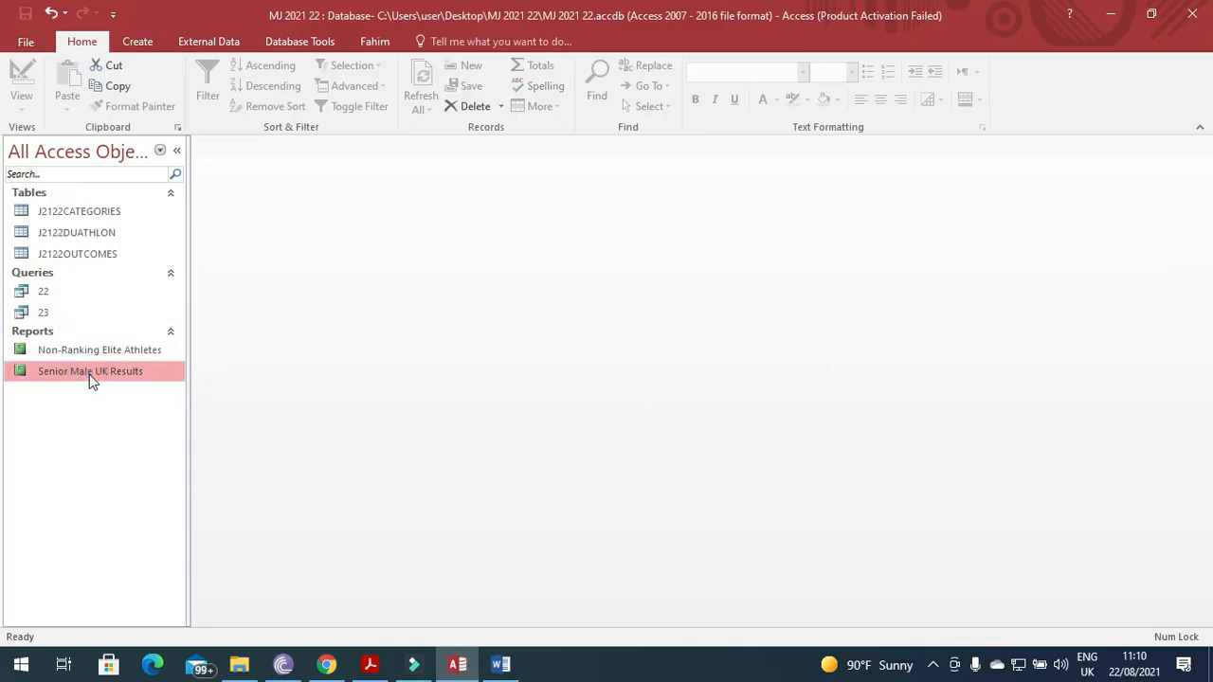
{"action": "key", "text": "Delete"}
{"action": "left_click", "coordinate": [593, 388]}
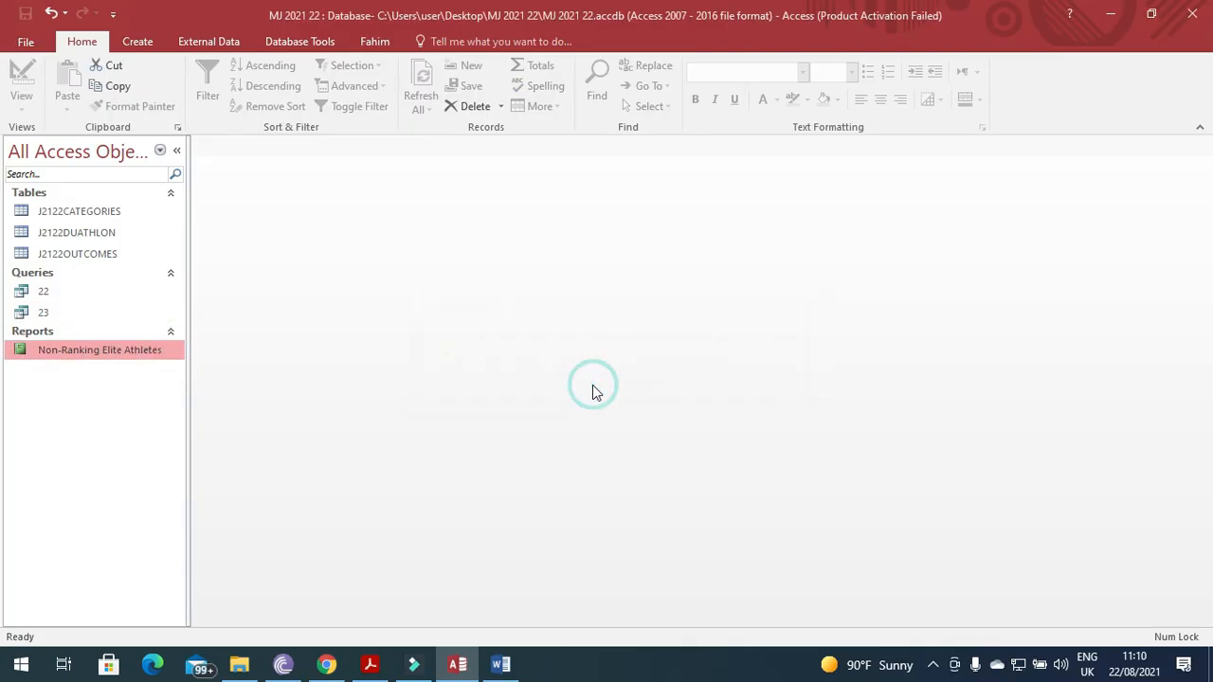
On the Create tab, select query 23 and undo the unwanted '- Copy' table renaming.
{"action": "left_click", "coordinate": [147, 44]}
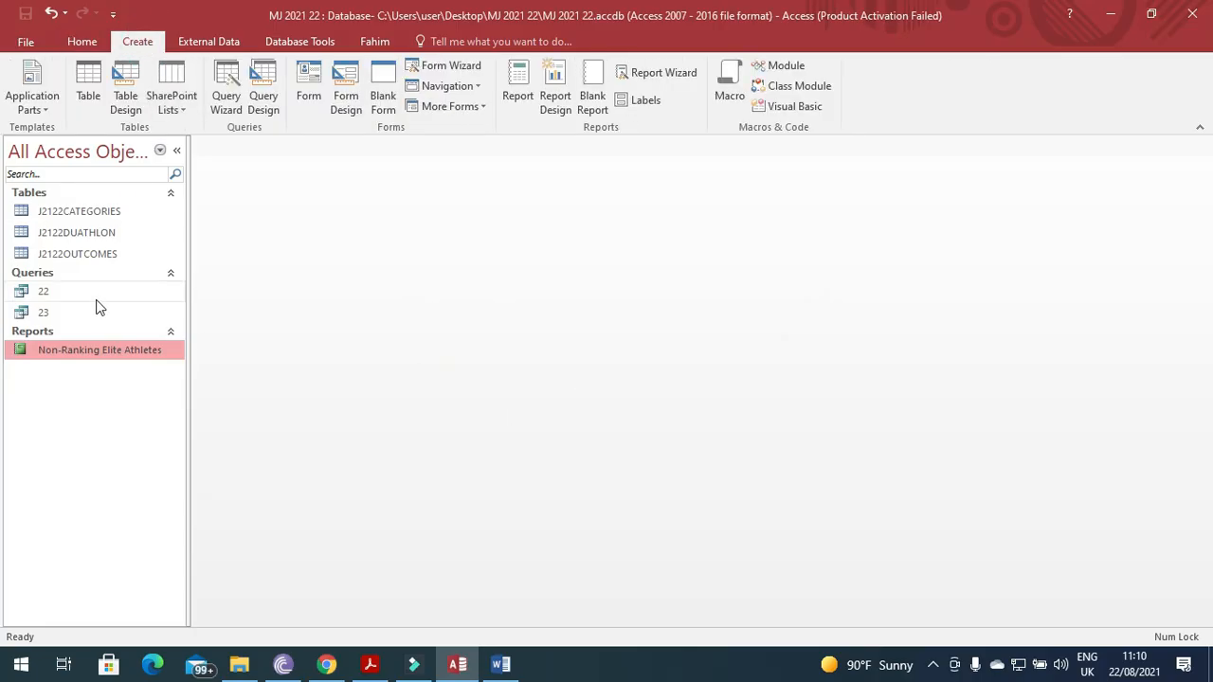
{"action": "left_click", "coordinate": [74, 320]}
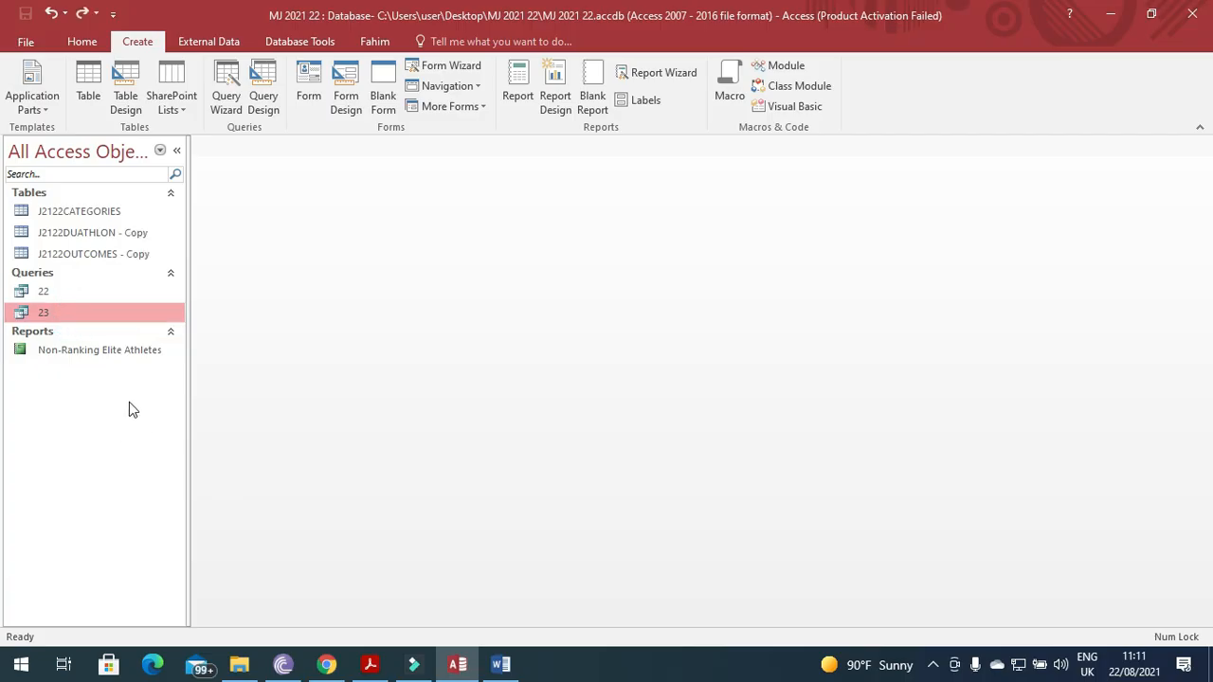
{"action": "key", "text": "ctrl+y"}
{"action": "key", "text": "ctrl+y"}
Start the Report Wizard and add First_Name, Last_Name and Nationality, checking the task instructions.
{"action": "left_click", "coordinate": [664, 72]}
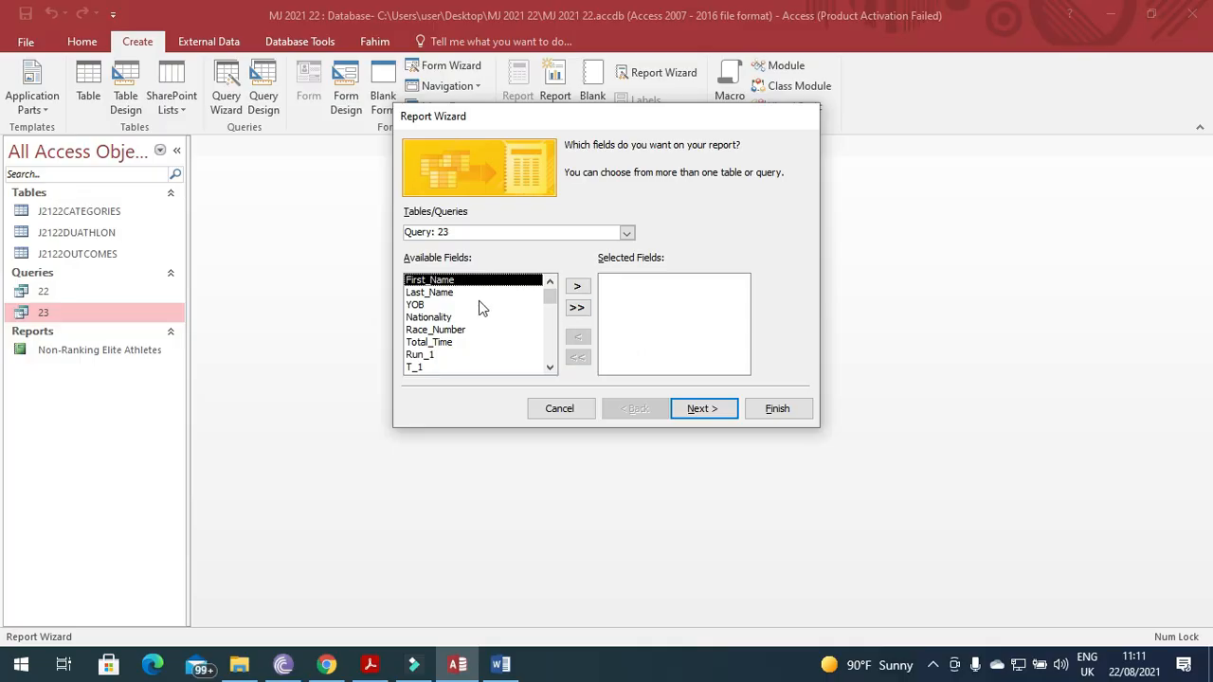
{"action": "left_click", "coordinate": [371, 664]}
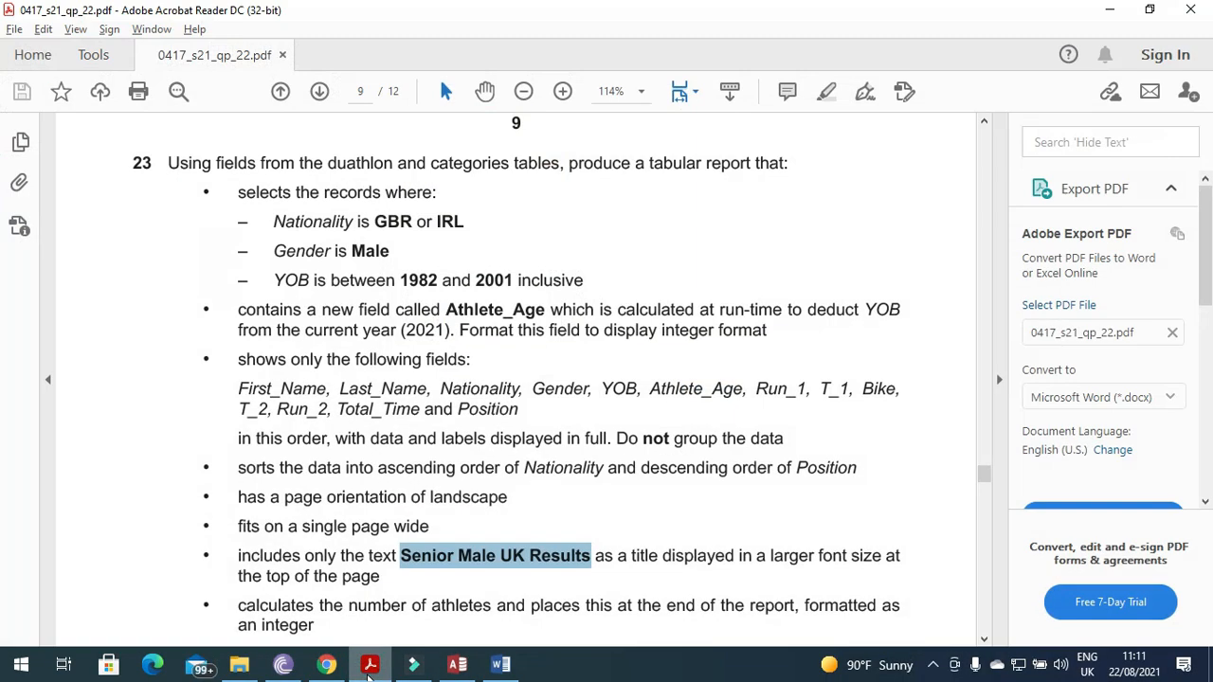
{"action": "key", "text": "alt+Tab"}
{"action": "left_click", "coordinate": [579, 285]}
{"action": "left_click", "coordinate": [578, 285]}
{"action": "left_click", "coordinate": [368, 666]}
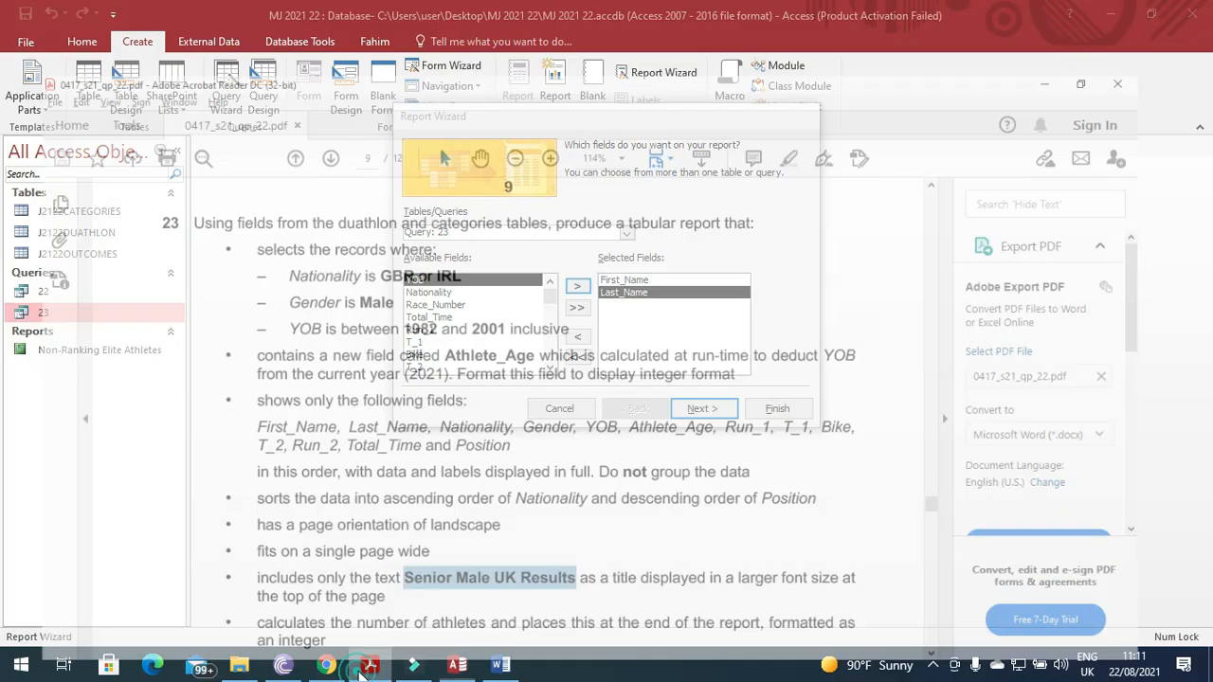
{"action": "key", "text": "alt+Tab"}
{"action": "left_click", "coordinate": [447, 293]}
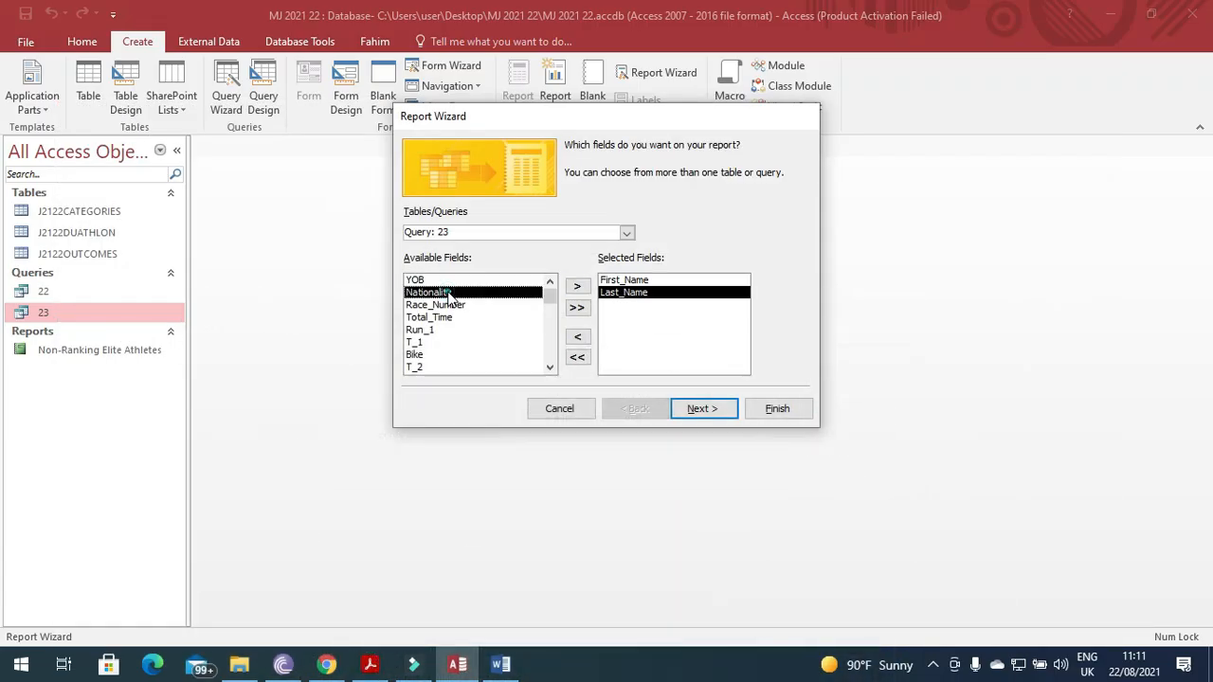
{"action": "left_click", "coordinate": [579, 285]}
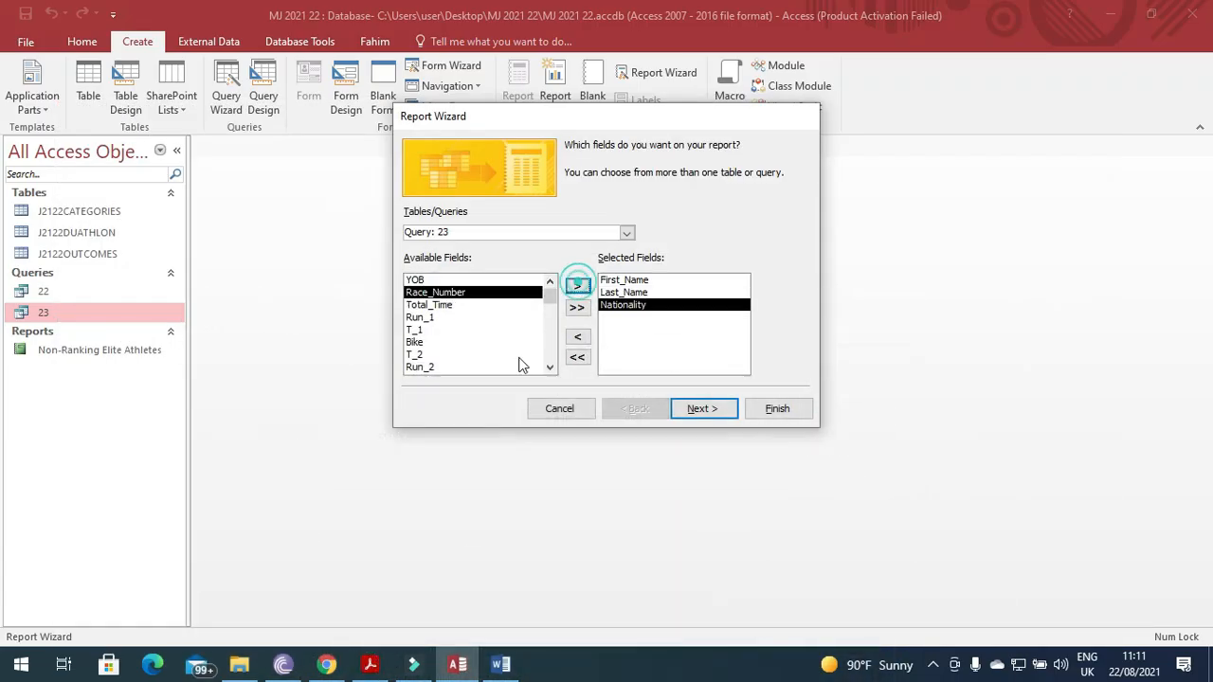
{"action": "left_click", "coordinate": [368, 666]}
{"action": "left_click", "coordinate": [368, 666]}
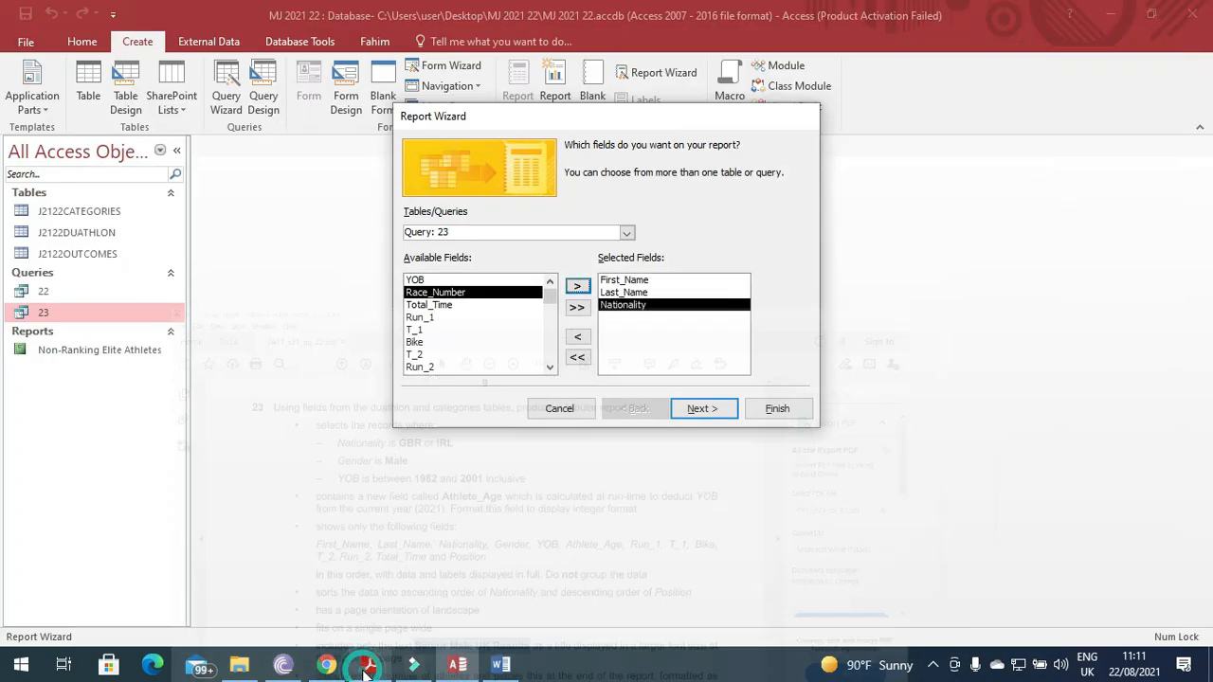
Add the Gender, YOB and Athlete_Age fields to the report.
{"action": "left_click", "coordinate": [549, 369]}
{"action": "left_click", "coordinate": [549, 370]}
{"action": "left_click", "coordinate": [548, 370]}
{"action": "left_click", "coordinate": [548, 370]}
{"action": "left_click", "coordinate": [423, 355]}
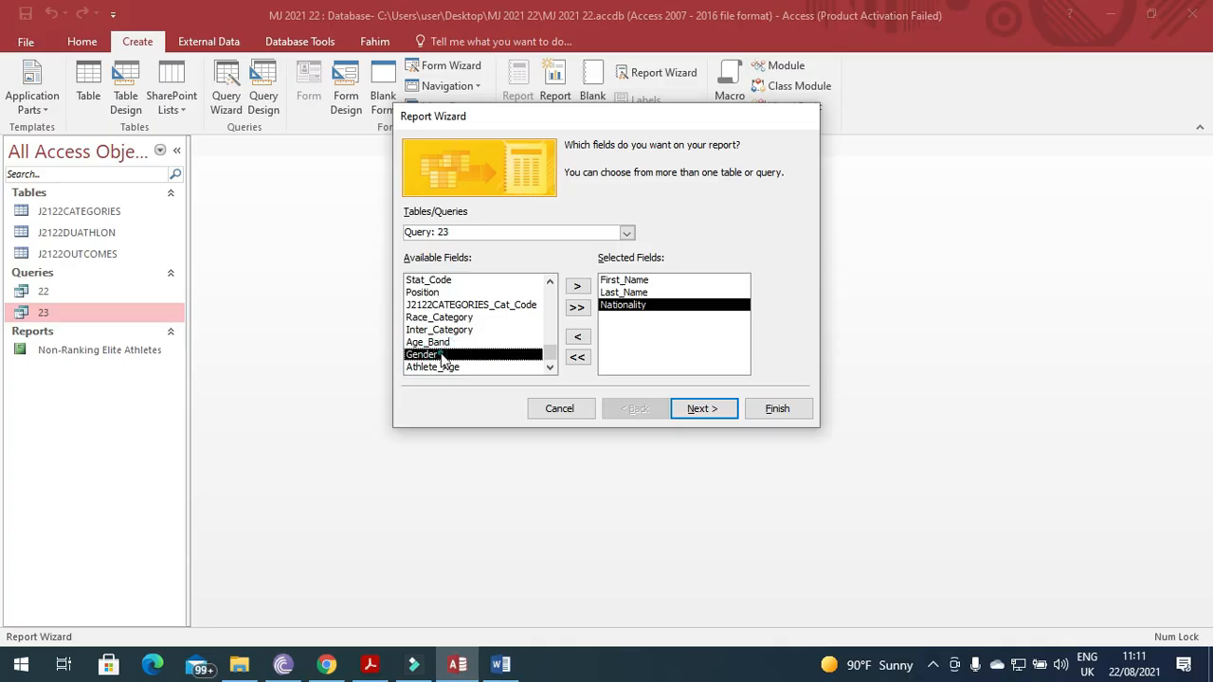
{"action": "left_click", "coordinate": [577, 285]}
{"action": "left_click", "coordinate": [372, 666]}
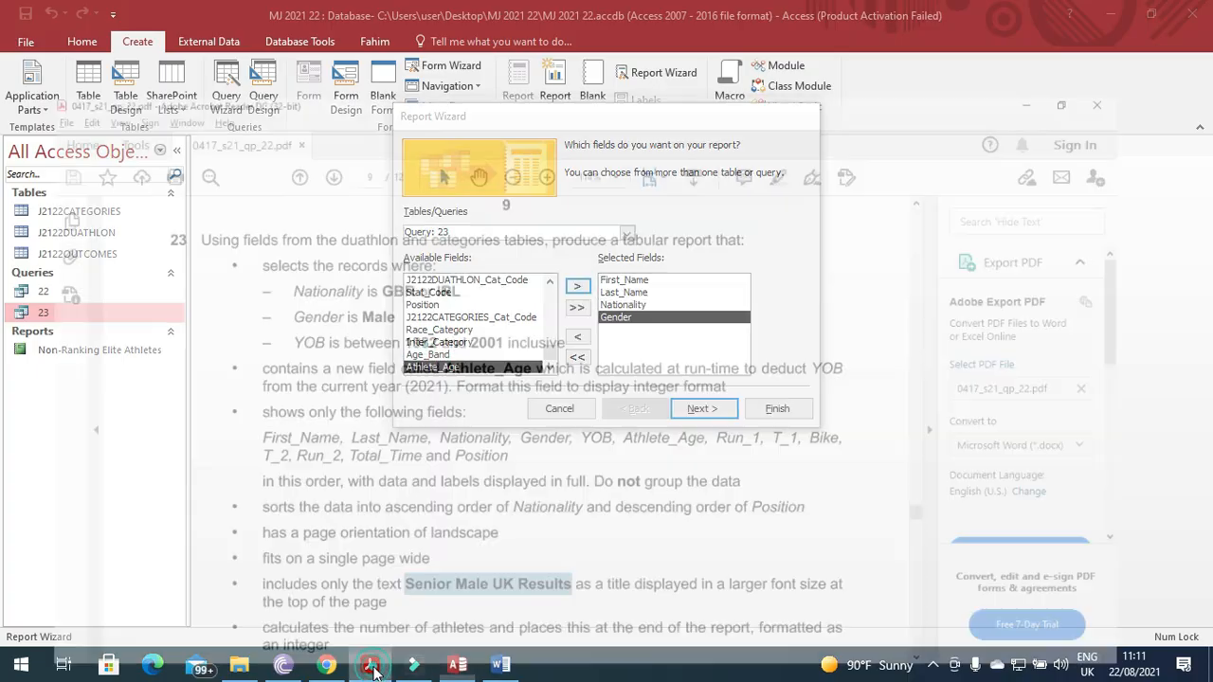
{"action": "left_click", "coordinate": [373, 668]}
{"action": "scroll", "coordinate": [550, 344], "scroll_direction": "up", "scroll_amount": 4}
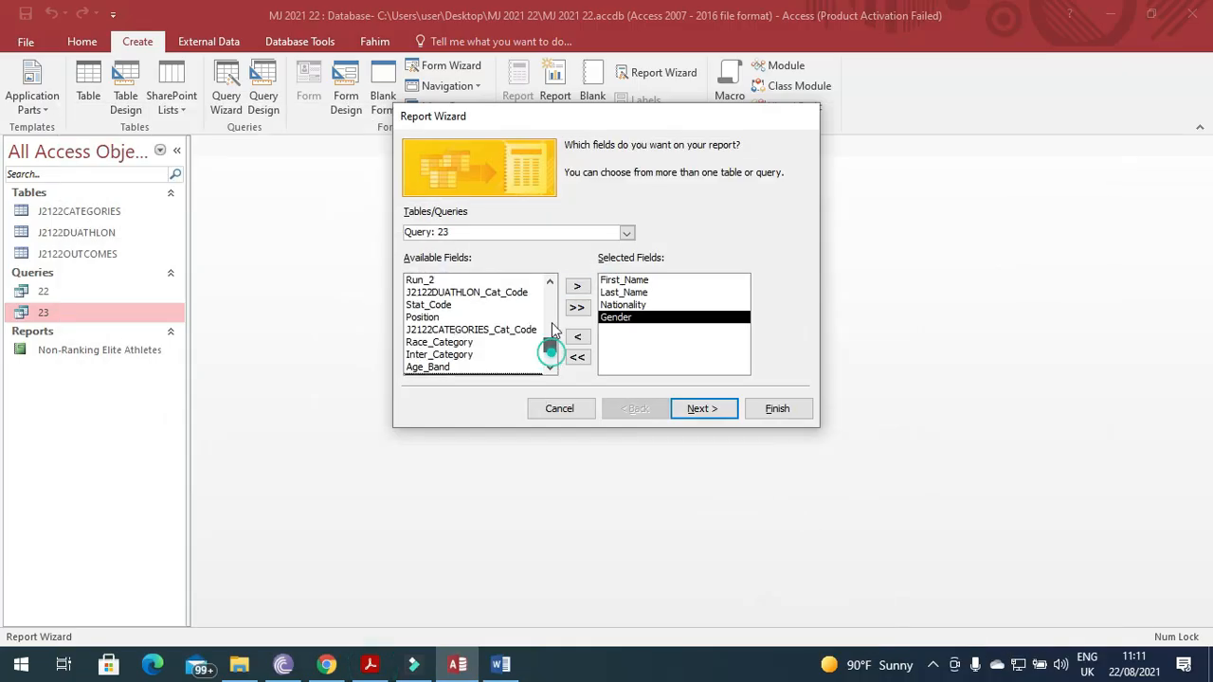
{"action": "left_click", "coordinate": [477, 281]}
{"action": "left_click", "coordinate": [576, 285]}
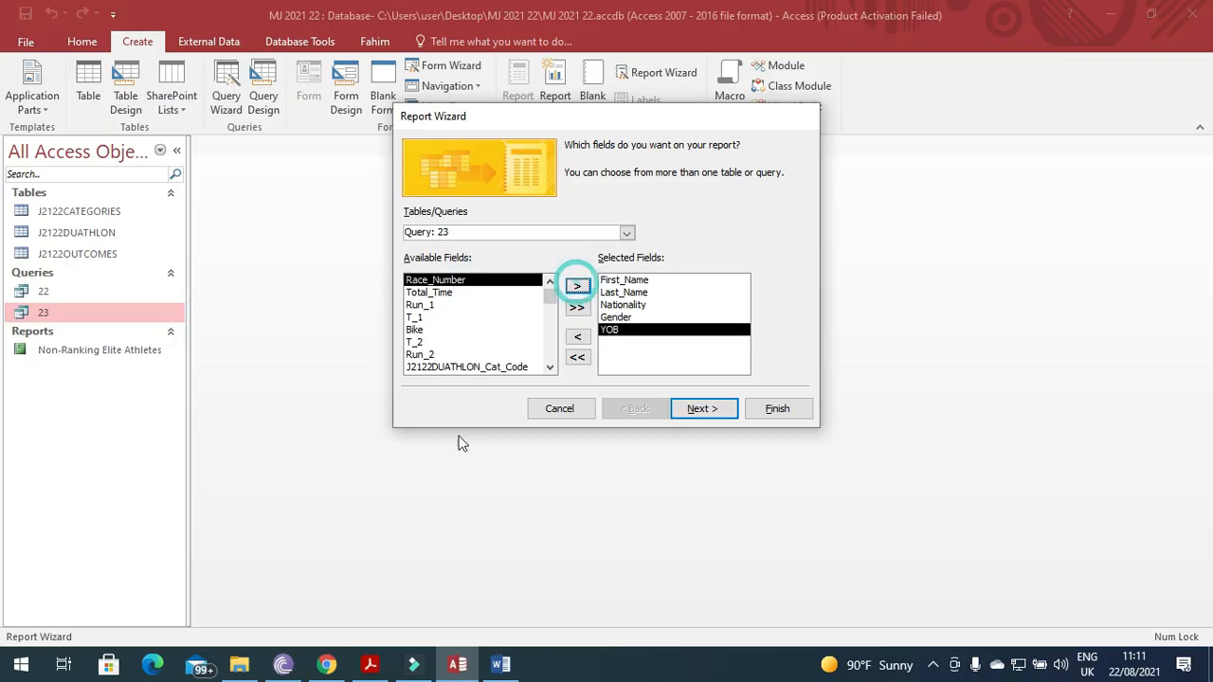
{"action": "left_click", "coordinate": [368, 668]}
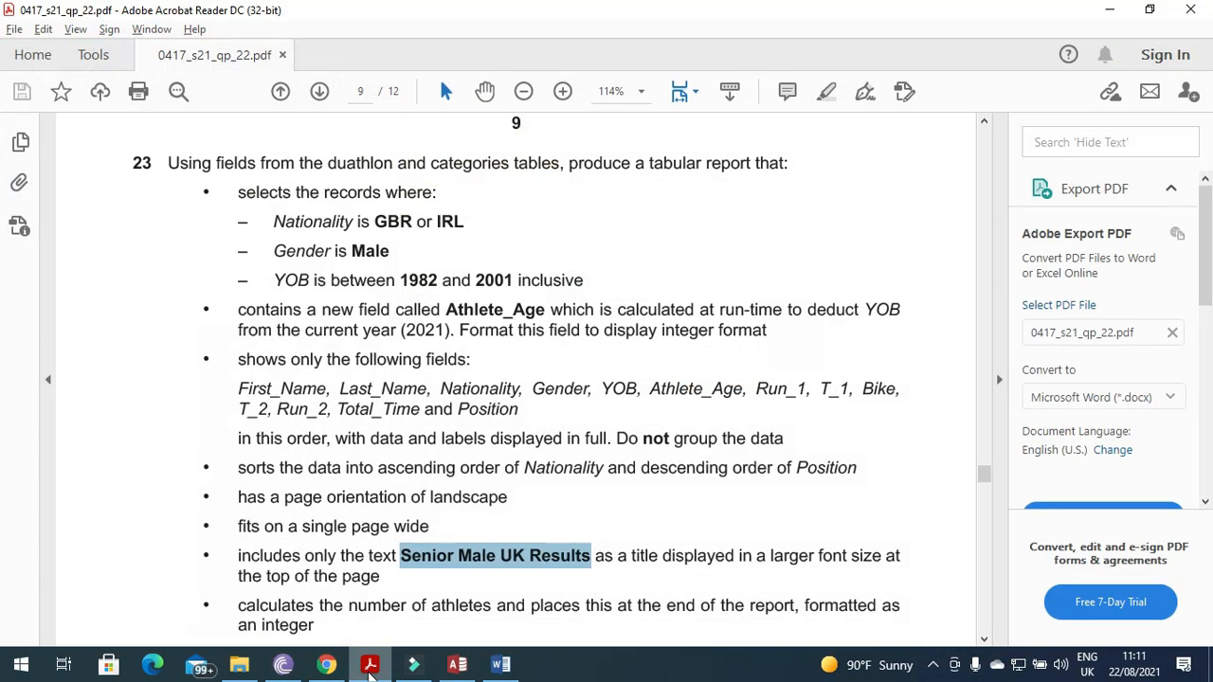
{"action": "left_click", "coordinate": [368, 668]}
{"action": "scroll", "coordinate": [549, 305], "scroll_direction": "down", "scroll_amount": 3}
{"action": "left_click", "coordinate": [434, 367]}
{"action": "left_click", "coordinate": [577, 286]}
{"action": "left_click", "coordinate": [369, 668]}
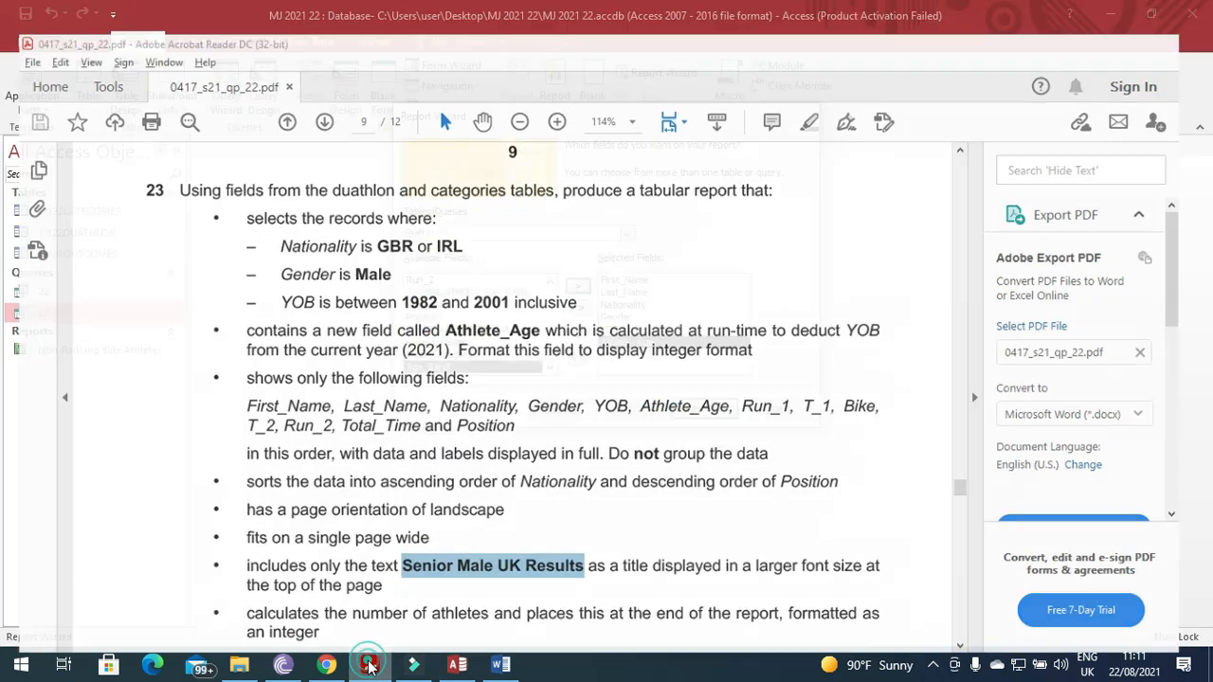
{"action": "left_click", "coordinate": [369, 668]}
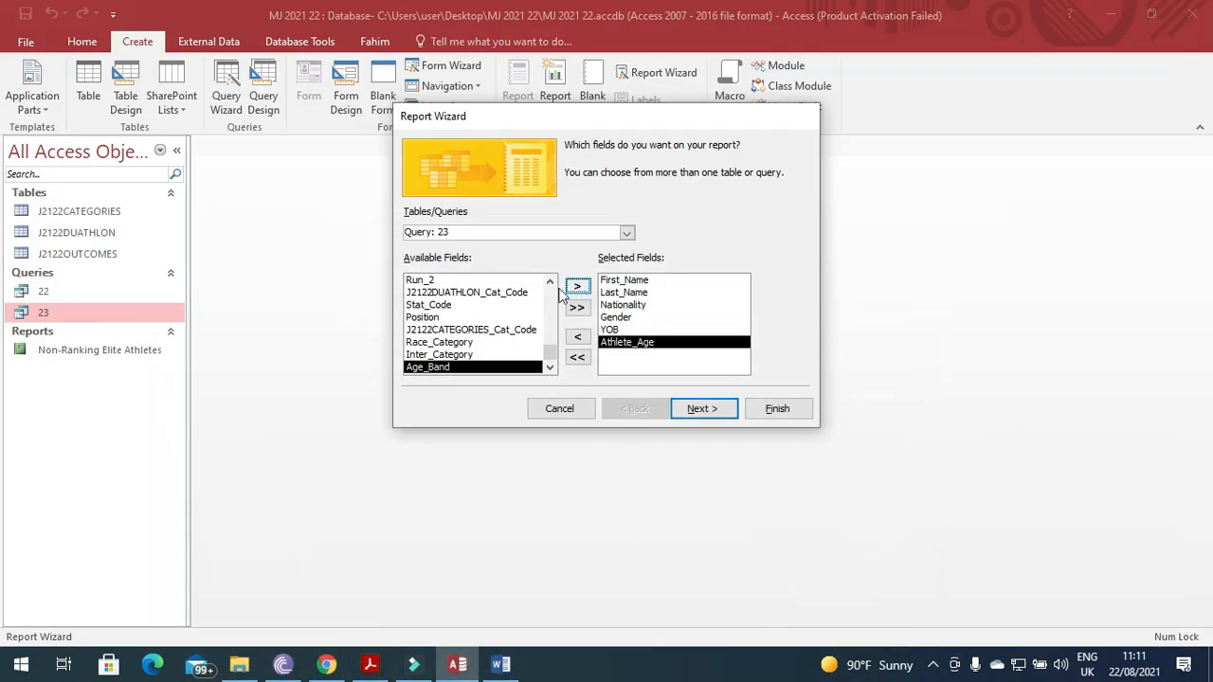
Add the Run_1, T_1, Bike, T_2, Run_2, Total_Time and Position fields.
{"action": "left_click_drag", "start_coordinate": [552, 354], "coordinate": [553, 317]}
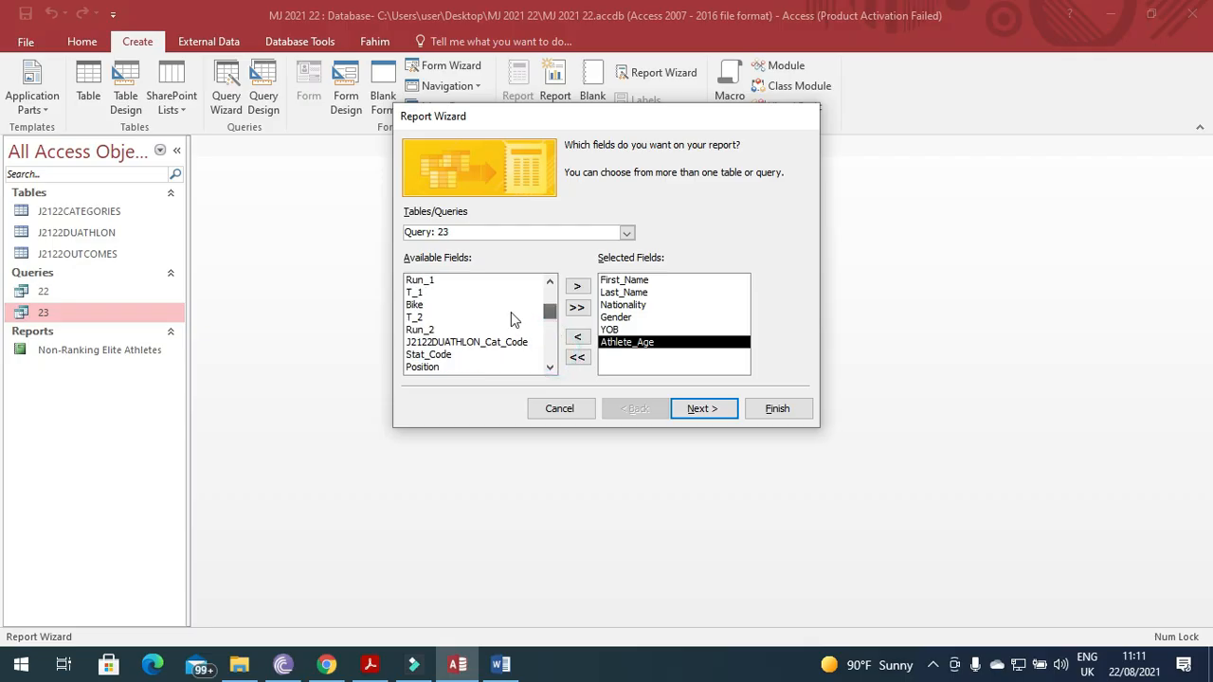
{"action": "left_click", "coordinate": [450, 281]}
{"action": "left_click", "coordinate": [578, 287]}
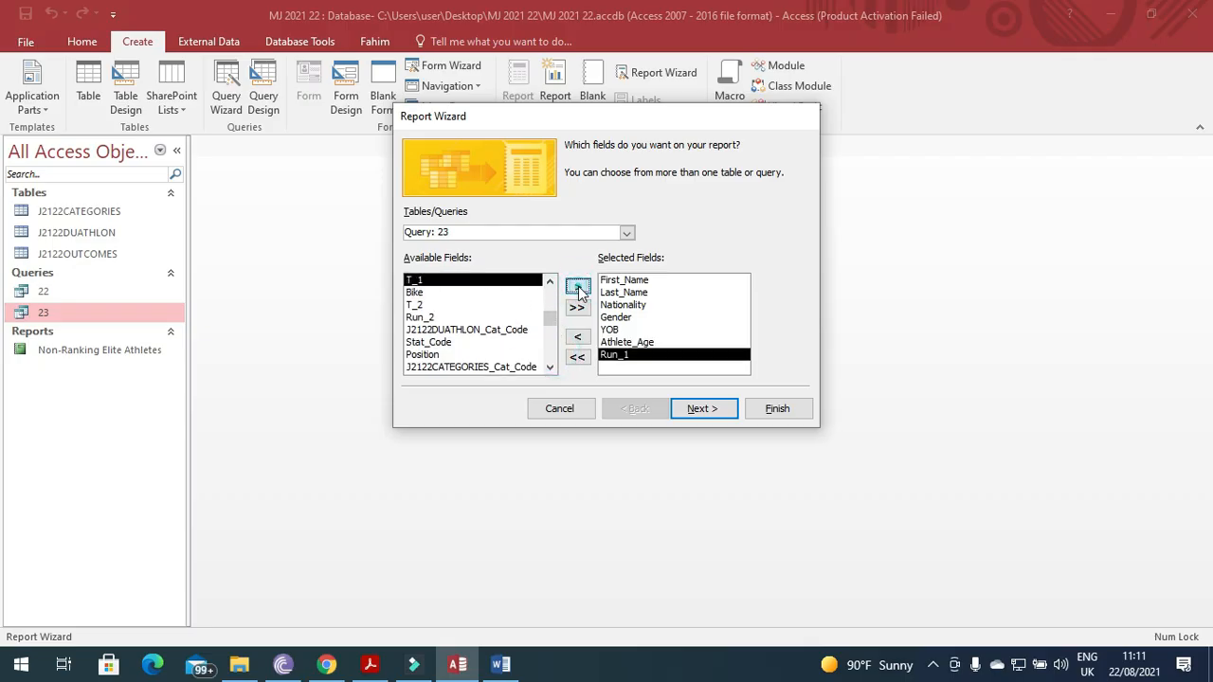
{"action": "left_click", "coordinate": [578, 287]}
{"action": "left_click", "coordinate": [578, 287]}
{"action": "left_click", "coordinate": [578, 287]}
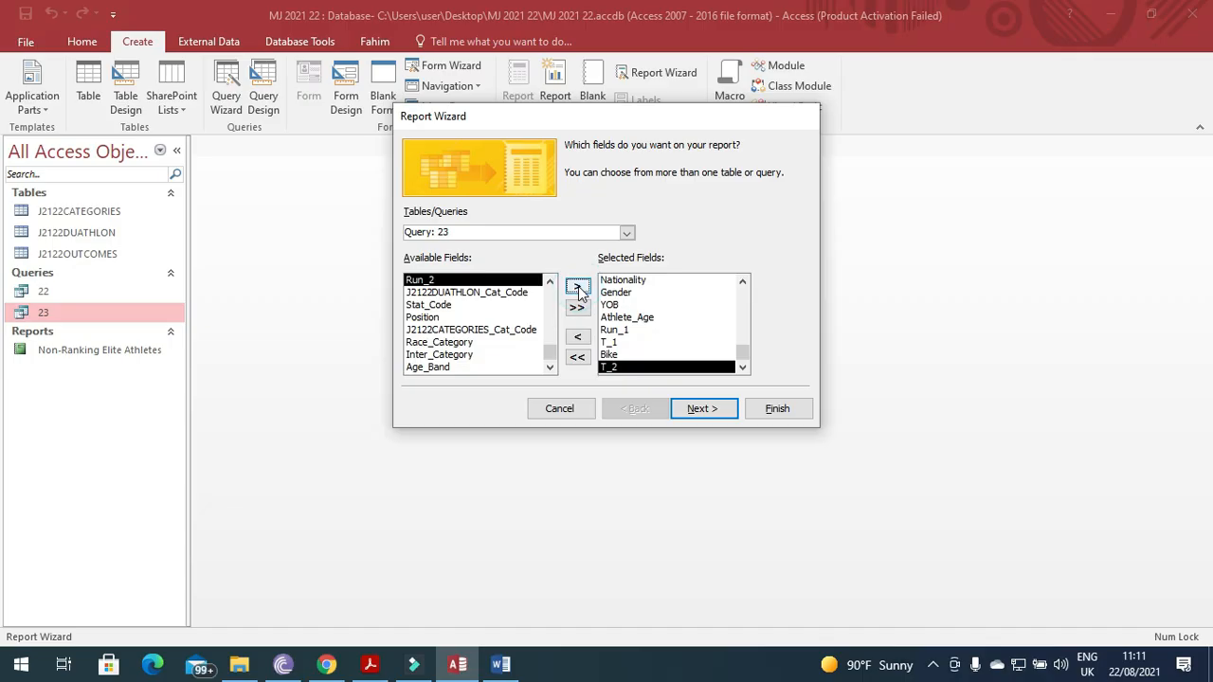
{"action": "left_click", "coordinate": [579, 287]}
{"action": "left_click", "coordinate": [370, 664]}
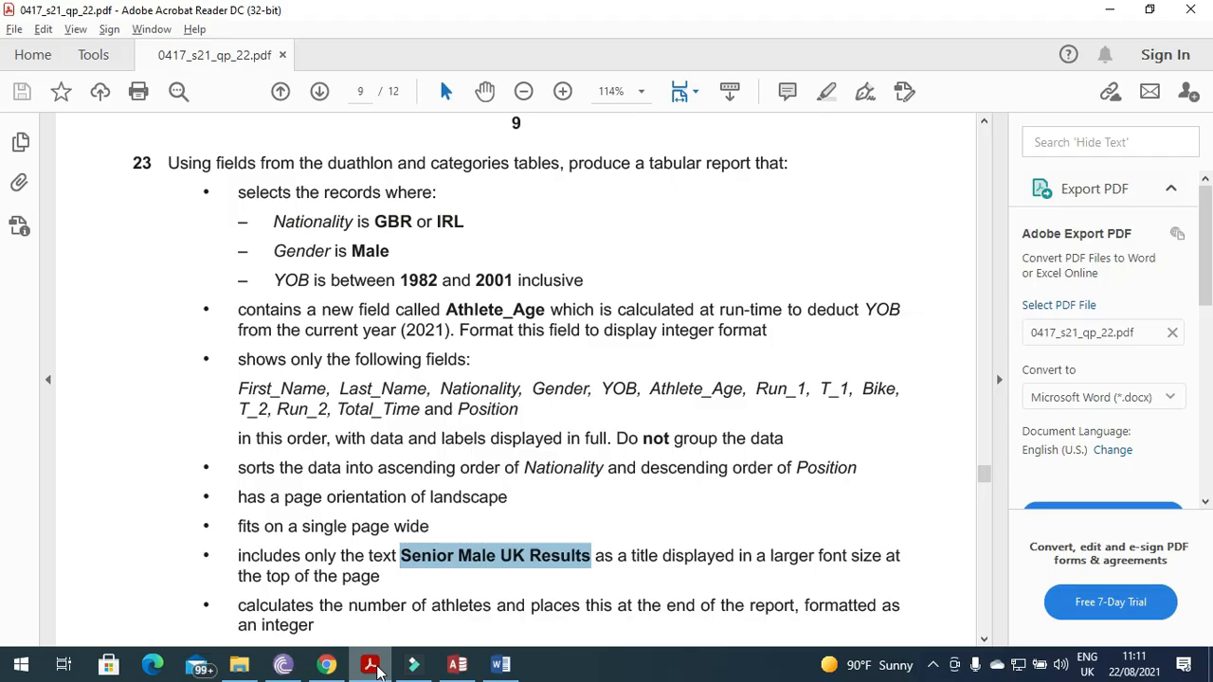
{"action": "left_click", "coordinate": [371, 664]}
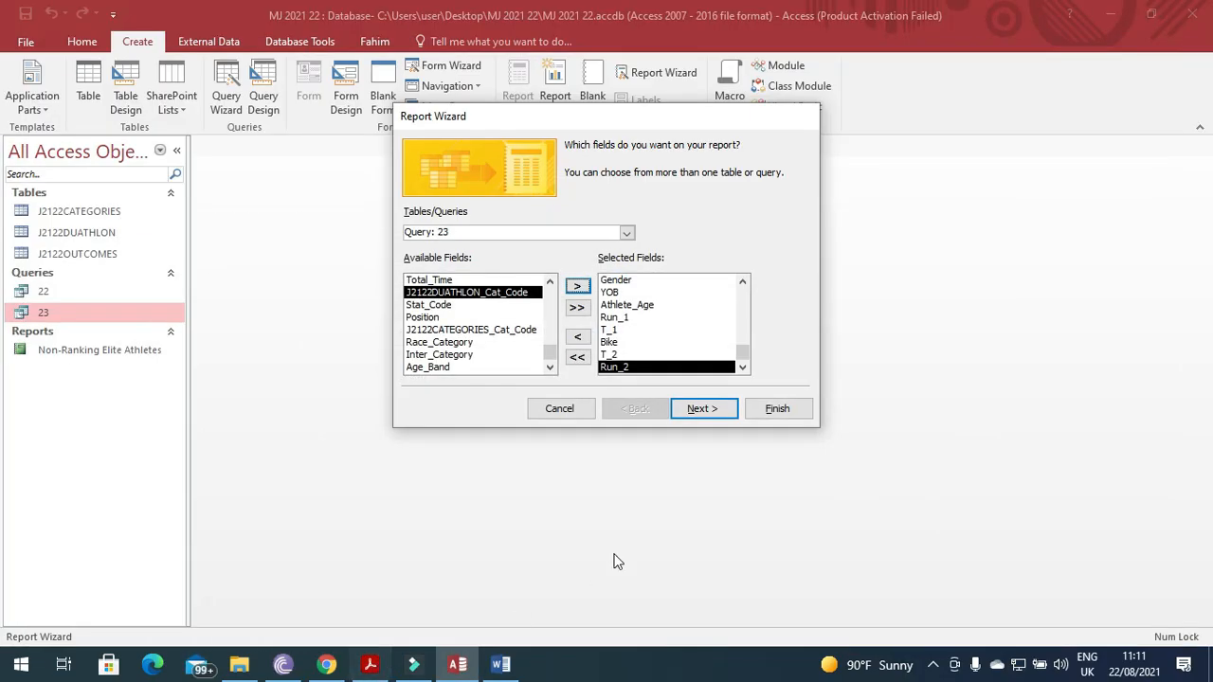
{"action": "left_click", "coordinate": [369, 666]}
{"action": "left_click", "coordinate": [366, 668]}
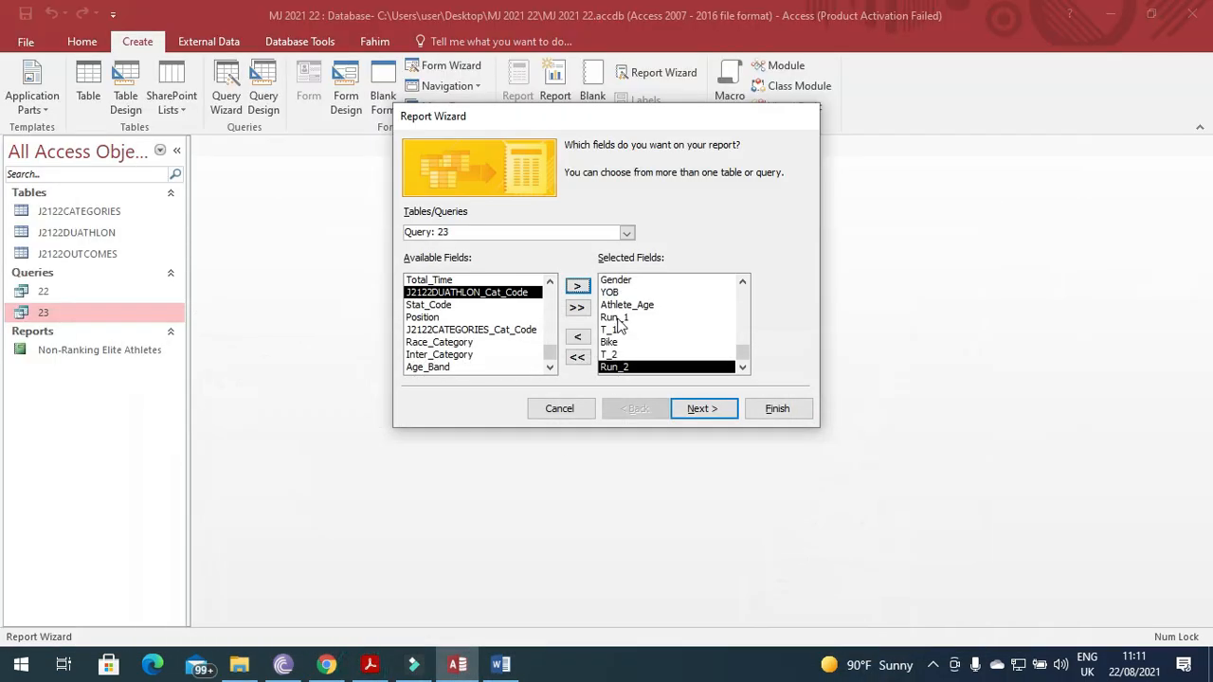
{"action": "left_click", "coordinate": [431, 280]}
{"action": "left_click", "coordinate": [577, 285]}
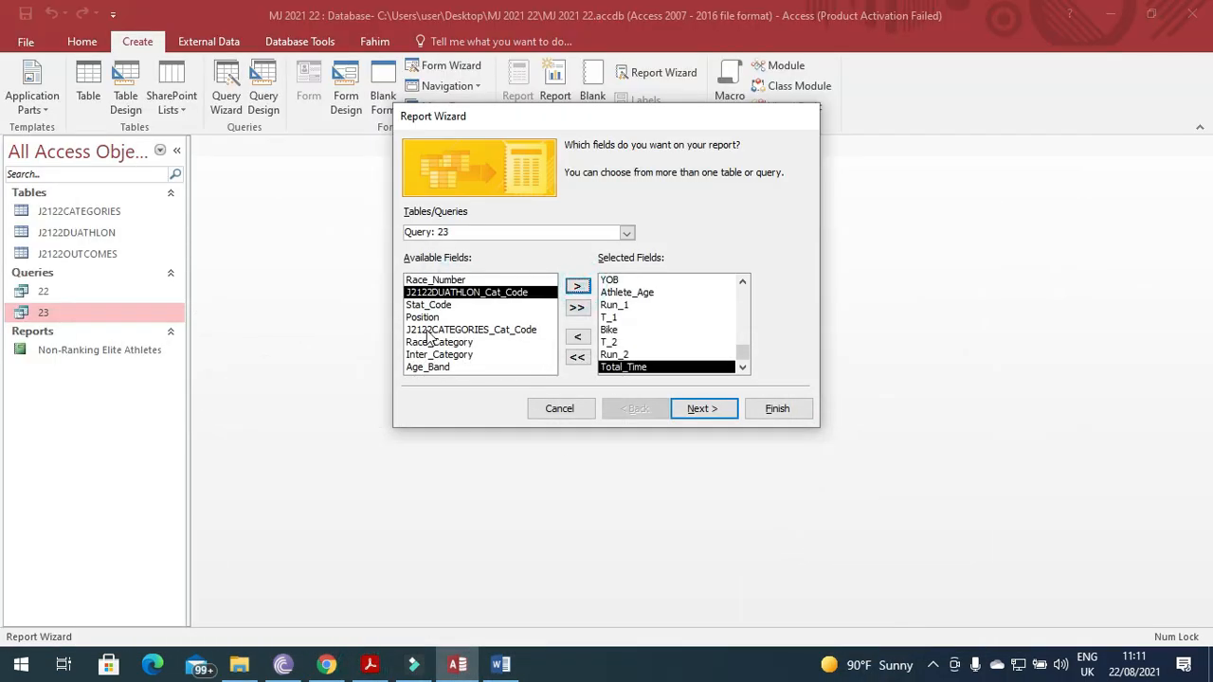
{"action": "left_click", "coordinate": [426, 317]}
{"action": "left_click", "coordinate": [577, 285]}
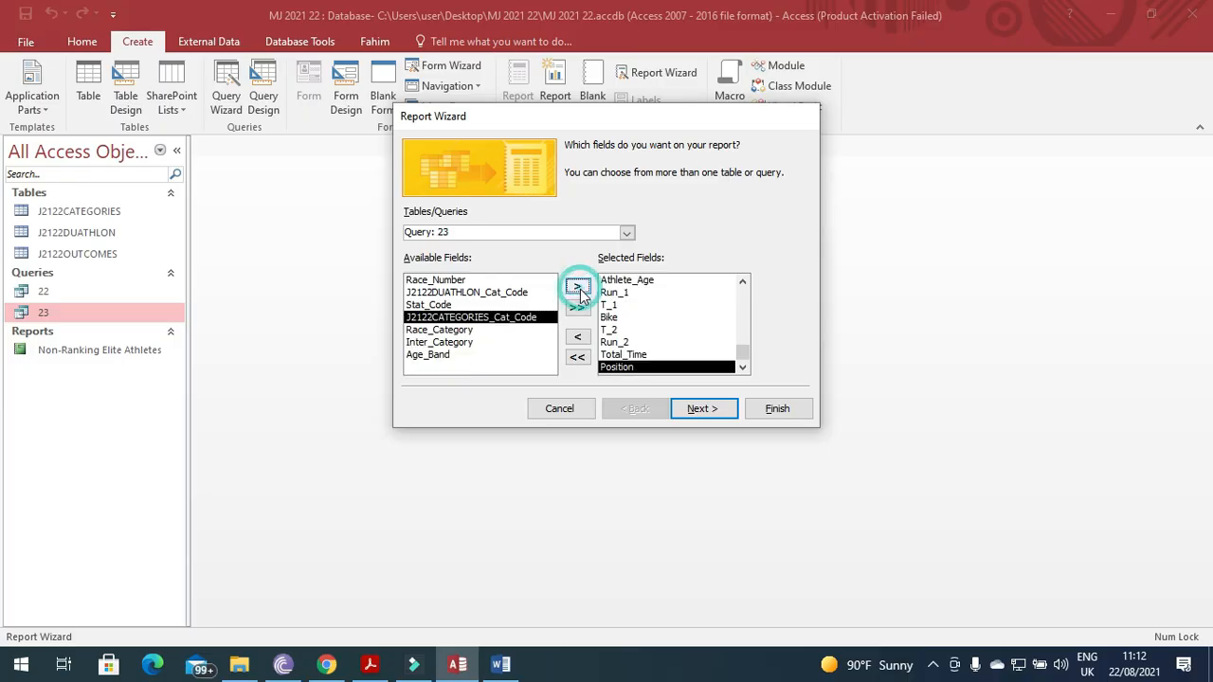
{"action": "left_click", "coordinate": [382, 668]}
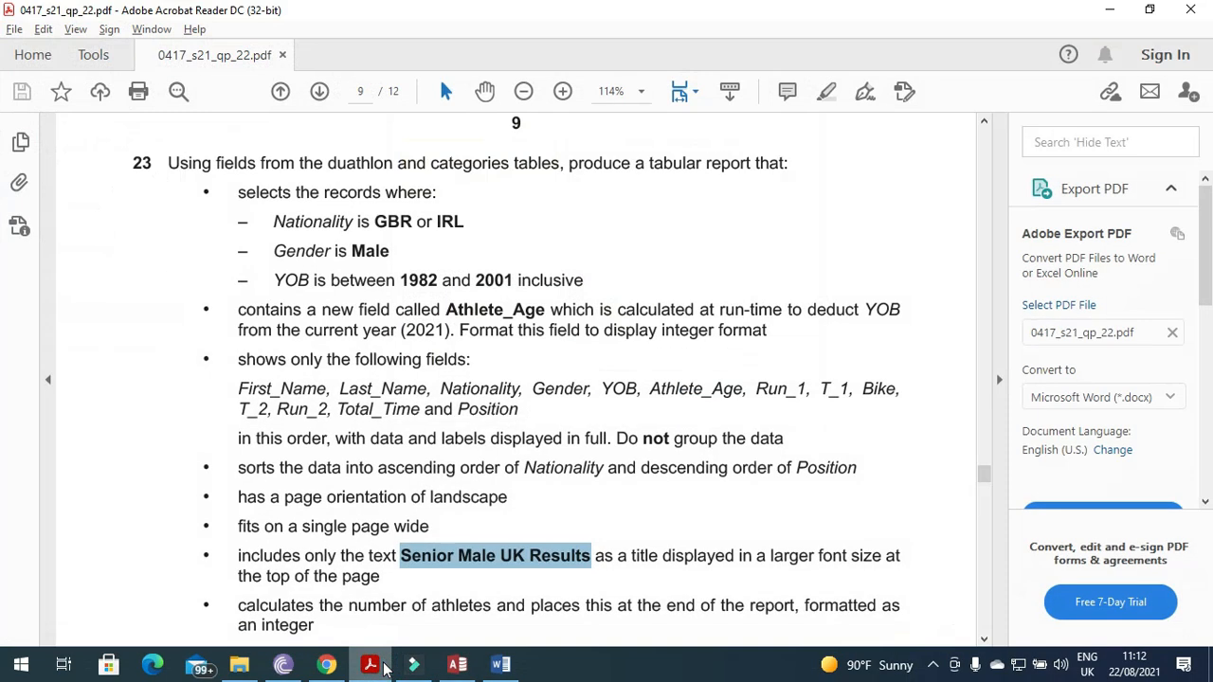
{"action": "left_click", "coordinate": [382, 669]}
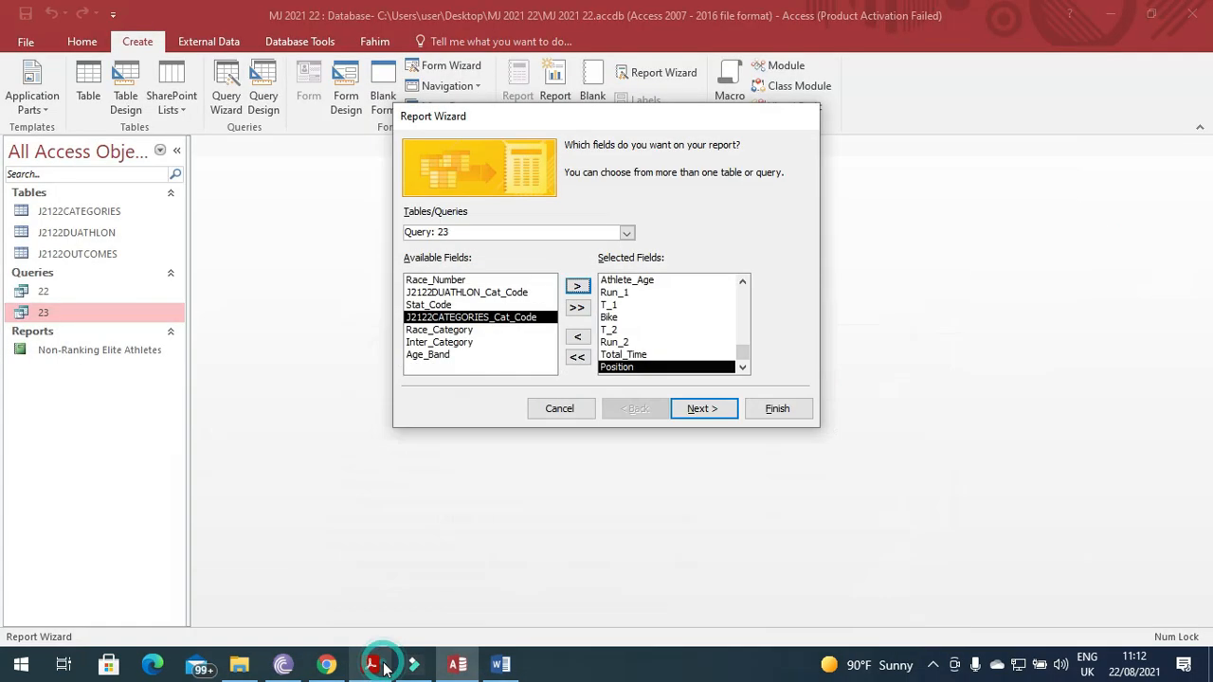
Skip grouping and sorting, choose landscape, and title the report 'Senior Male UK Results'.
{"action": "left_click", "coordinate": [711, 409]}
{"action": "left_click", "coordinate": [703, 408]}
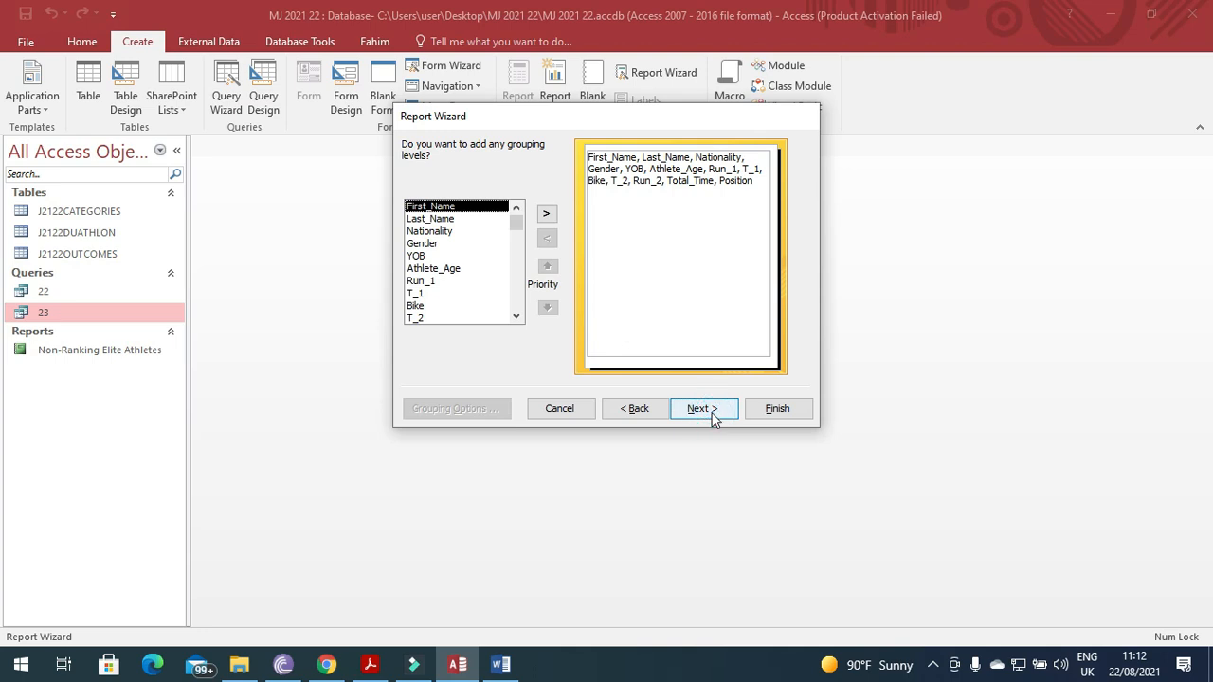
{"action": "left_click", "coordinate": [704, 408]}
{"action": "left_click", "coordinate": [725, 412]}
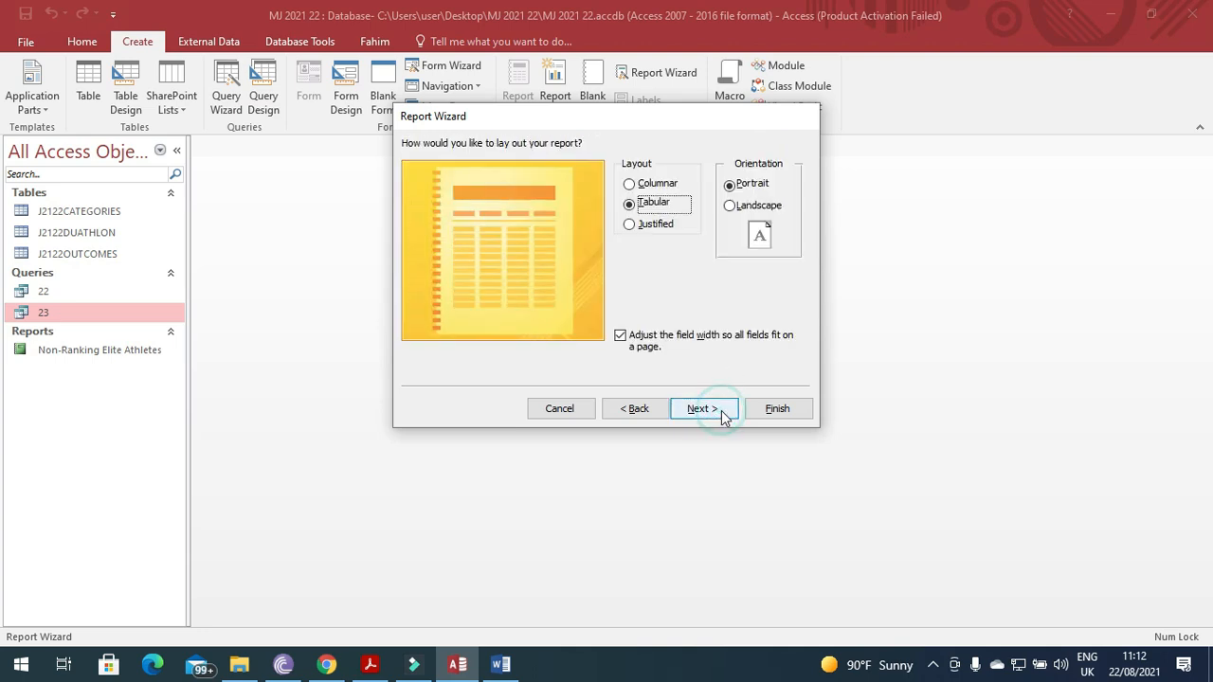
{"action": "left_click", "coordinate": [739, 205]}
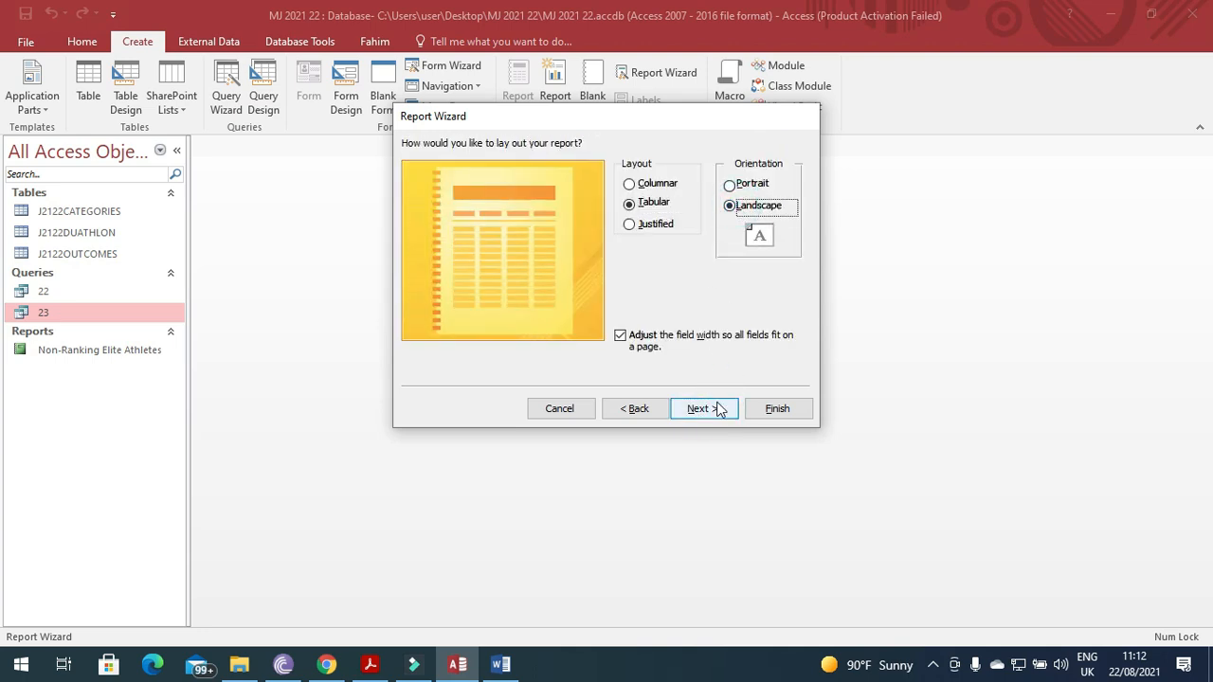
{"action": "left_click", "coordinate": [718, 409]}
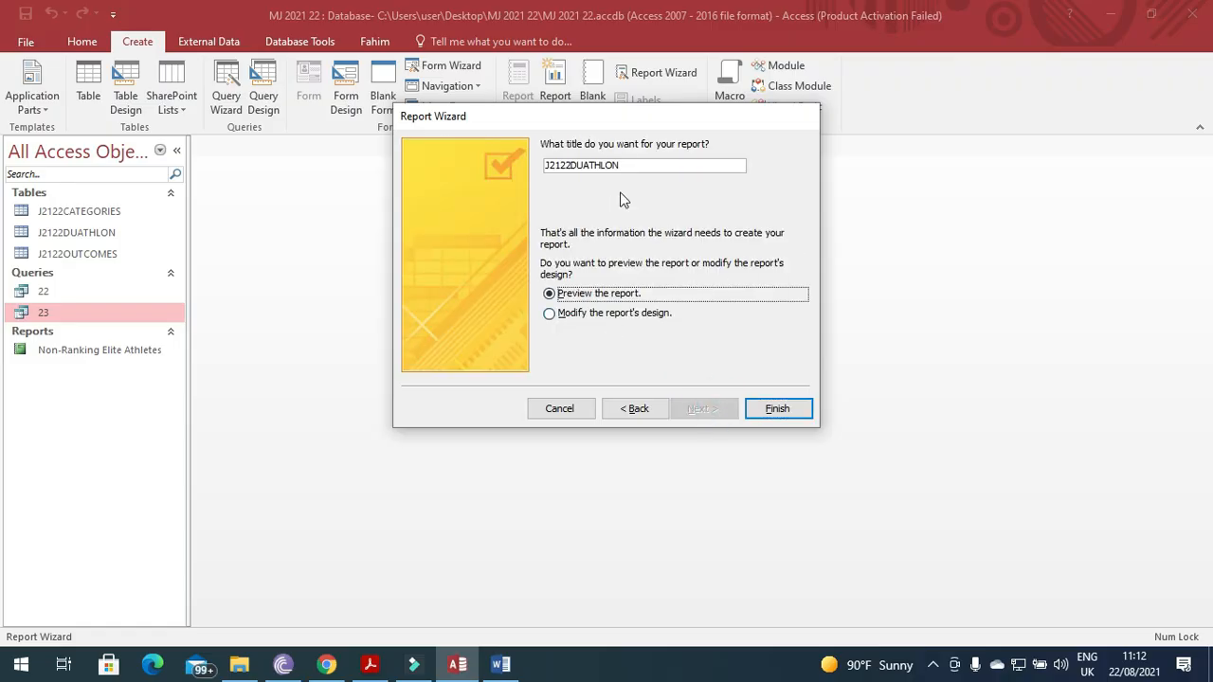
{"action": "double_click", "coordinate": [628, 165]}
{"action": "type", "text": "Senior Male UK Results"}
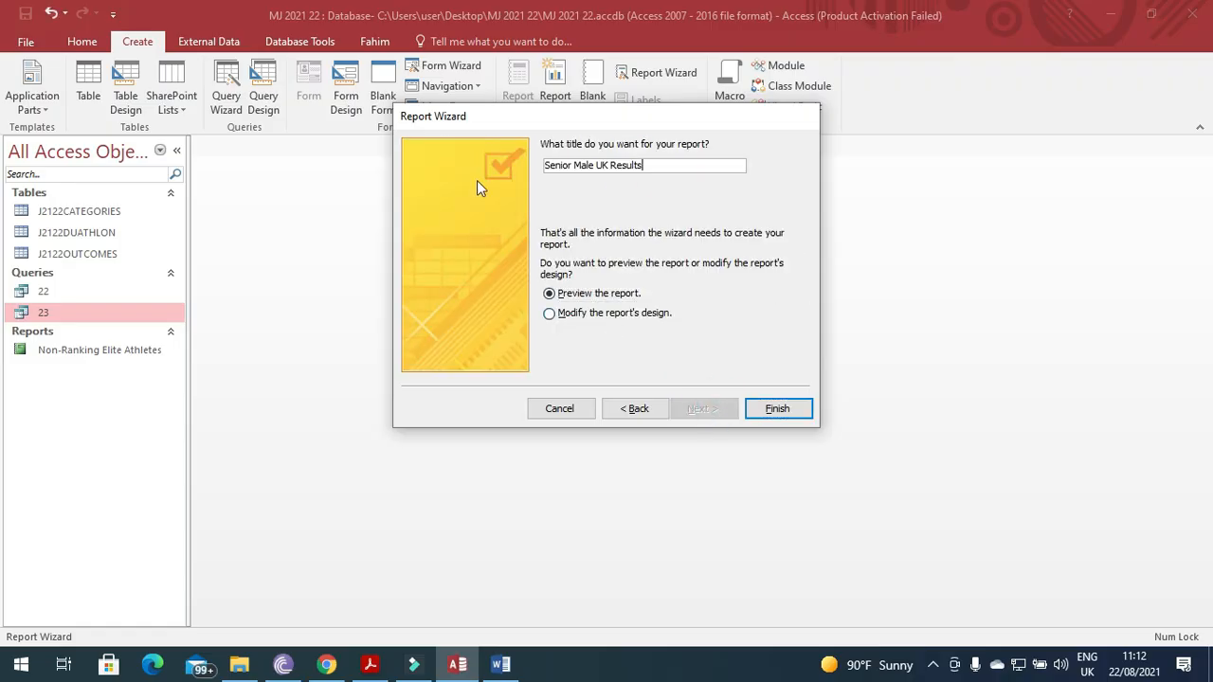
{"action": "left_click", "coordinate": [775, 409]}
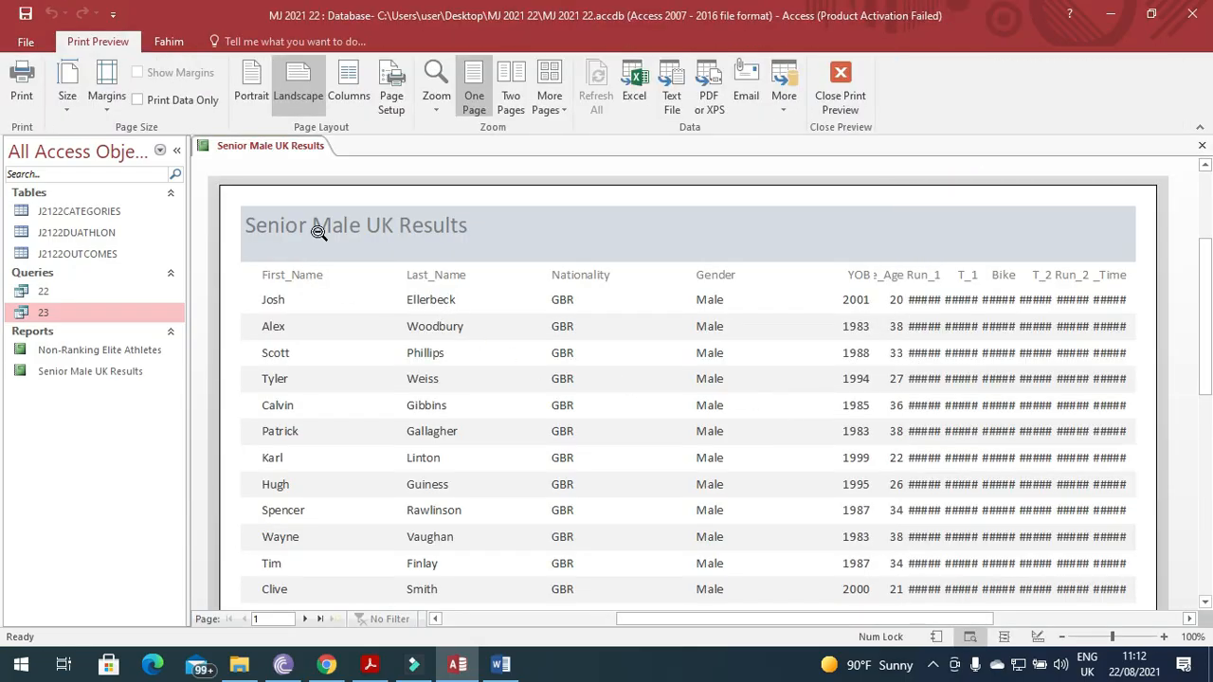
Switch the report to Layout View and adjust the First_Name column width.
{"action": "right_click", "coordinate": [294, 148]}
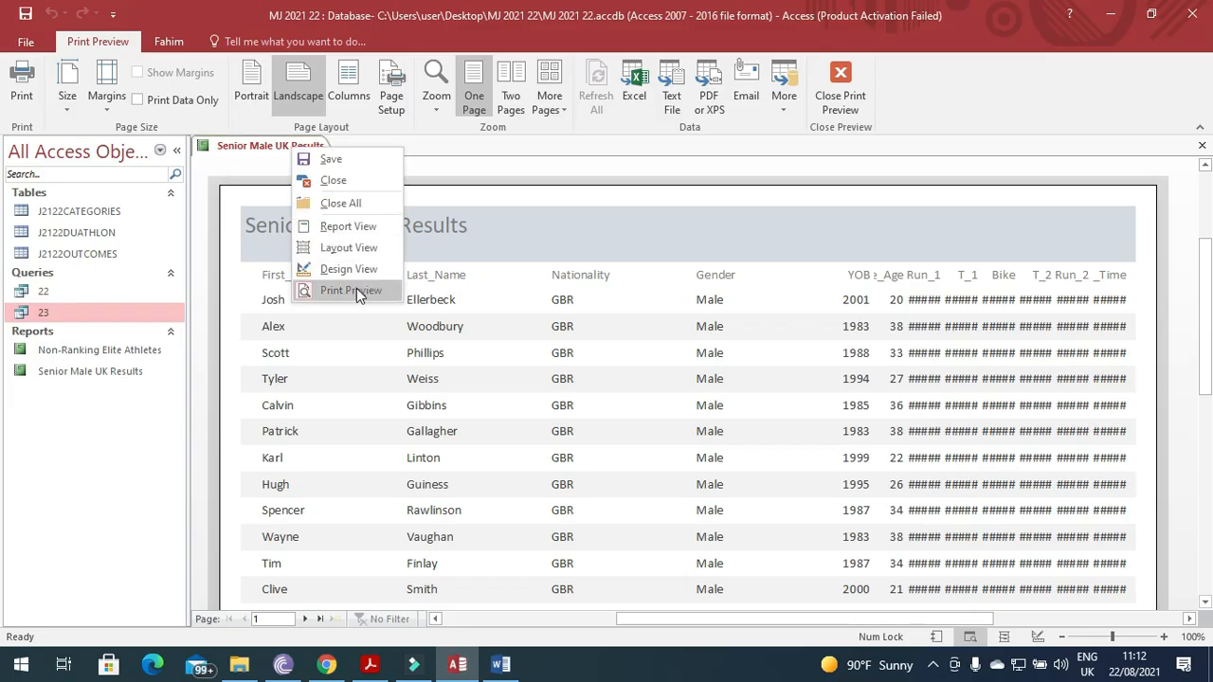
{"action": "left_click", "coordinate": [348, 248]}
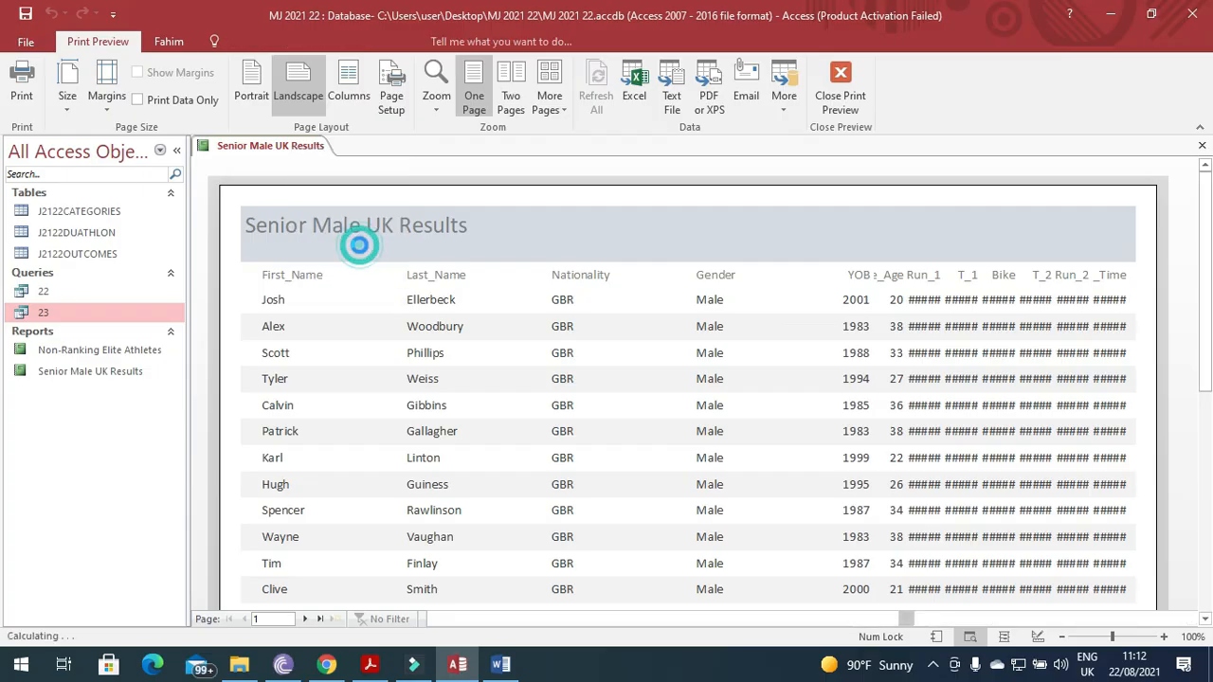
{"action": "left_click", "coordinate": [248, 244], "text": "shift"}
{"action": "left_click_drag", "start_coordinate": [231, 246], "coordinate": [216, 246]}
{"action": "mouse_move", "coordinate": [376, 225]}
{"action": "left_mouse_down"}
{"action": "mouse_move", "coordinate": [293, 230]}
{"action": "mouse_move", "coordinate": [377, 230]}
{"action": "left_mouse_up"}
Move Last_Name and Nationality up beside First_Name and narrow them to fit.
{"action": "left_click", "coordinate": [391, 226]}
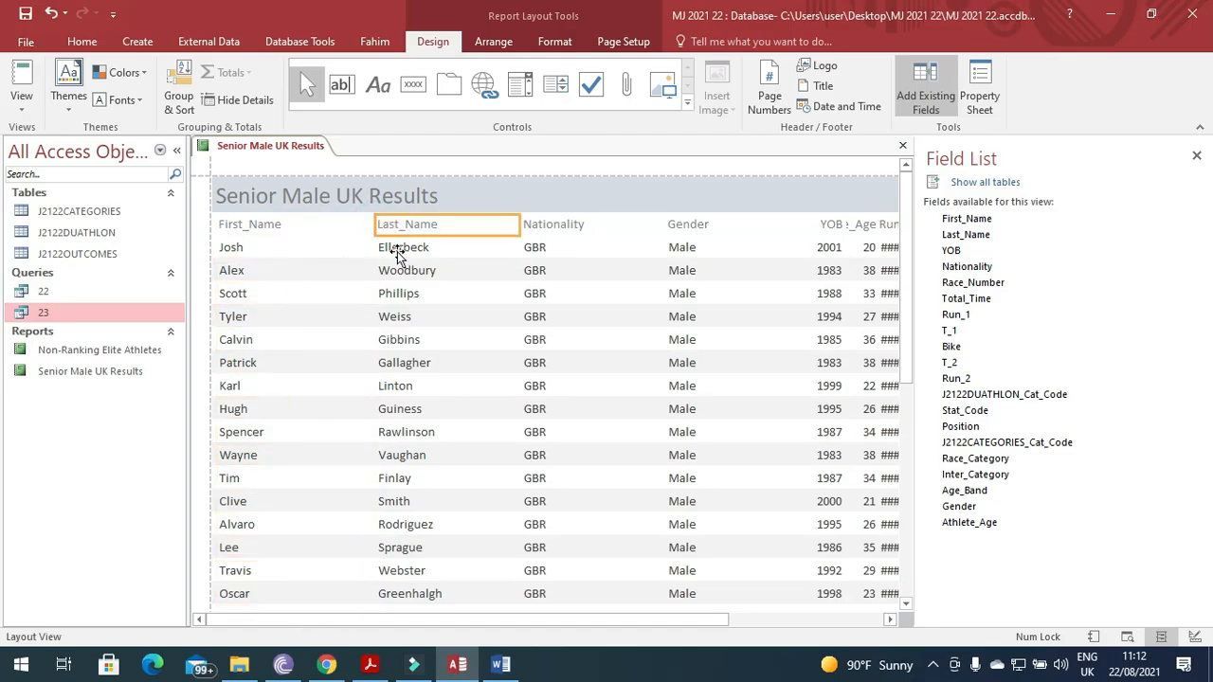
{"action": "left_click", "coordinate": [397, 250]}
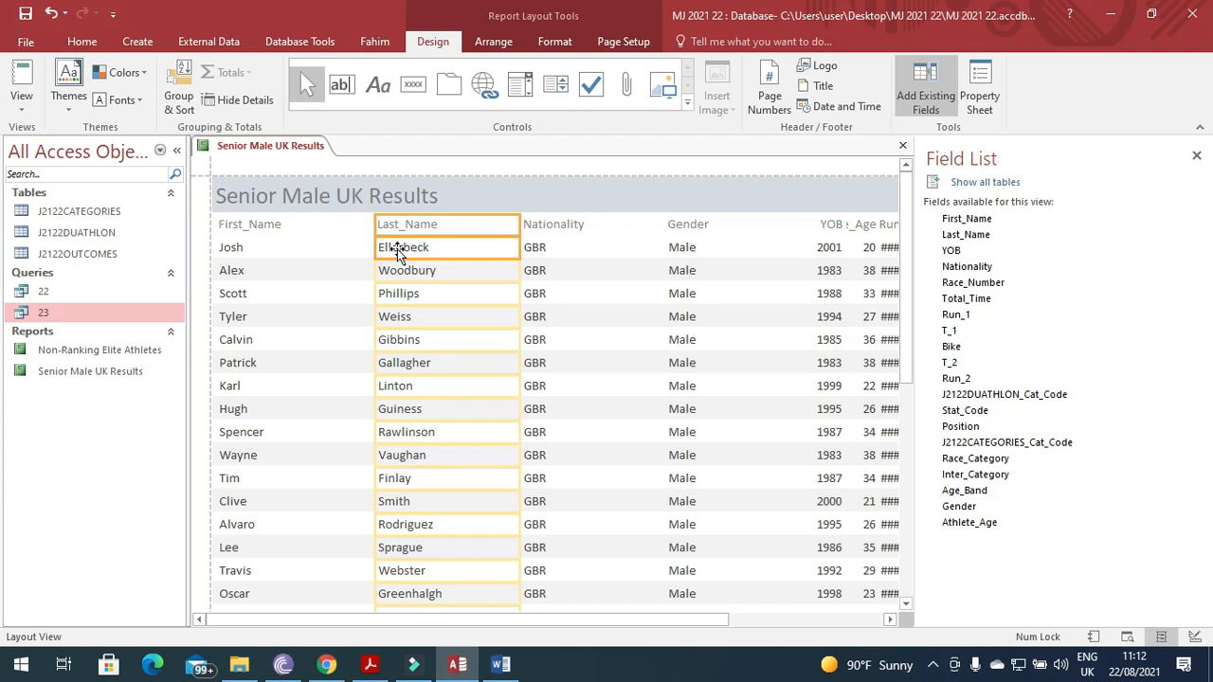
{"action": "left_click_drag", "start_coordinate": [376, 230], "coordinate": [287, 230]}
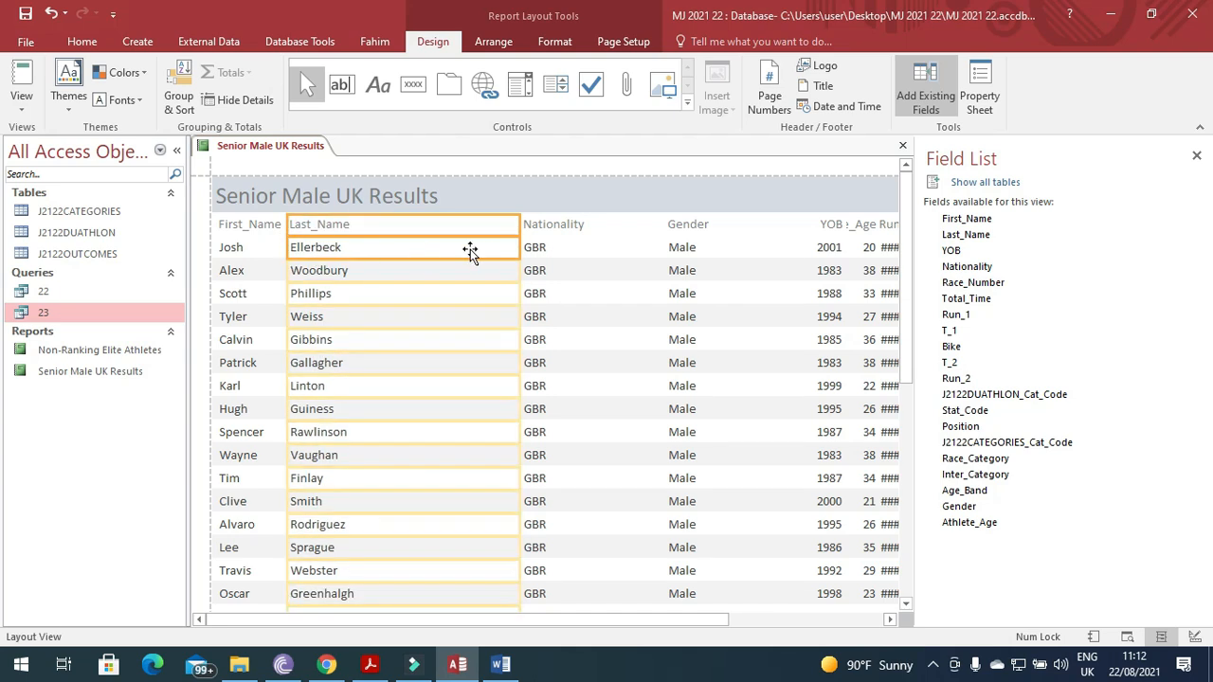
{"action": "left_click_drag", "start_coordinate": [519, 224], "coordinate": [363, 249]}
{"action": "left_click", "coordinate": [521, 228]}
{"action": "left_click_drag", "start_coordinate": [520, 230], "coordinate": [354, 243]}
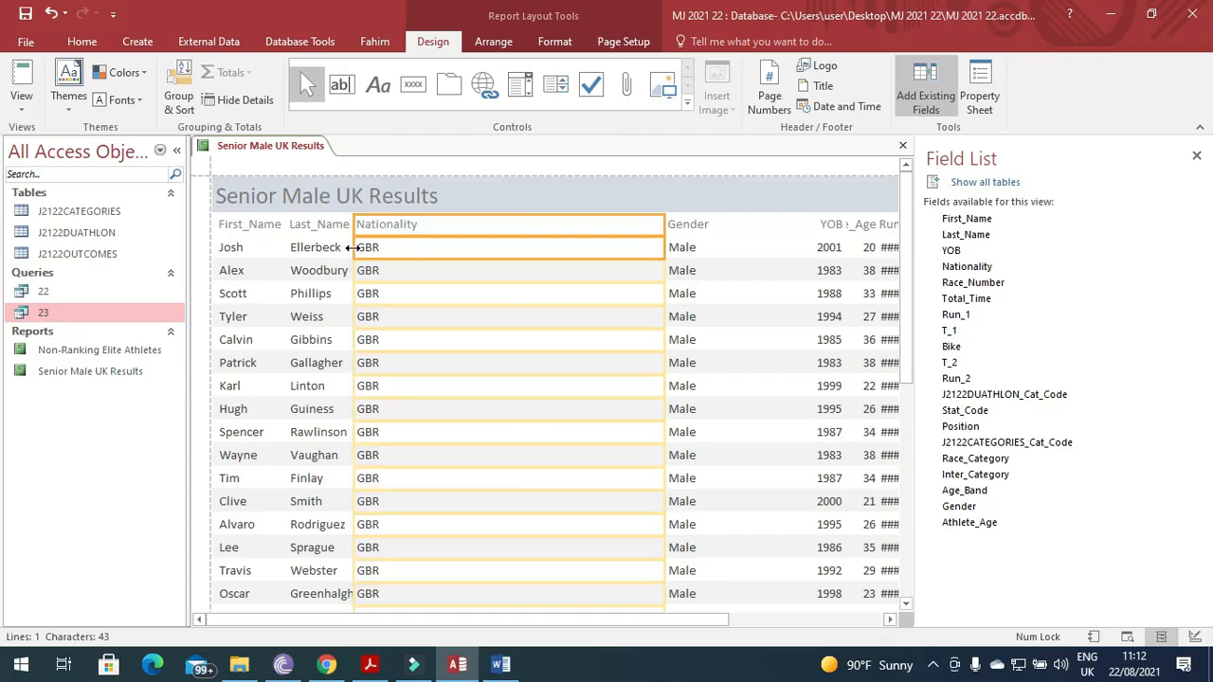
{"action": "left_click_drag", "start_coordinate": [664, 221], "coordinate": [431, 254]}
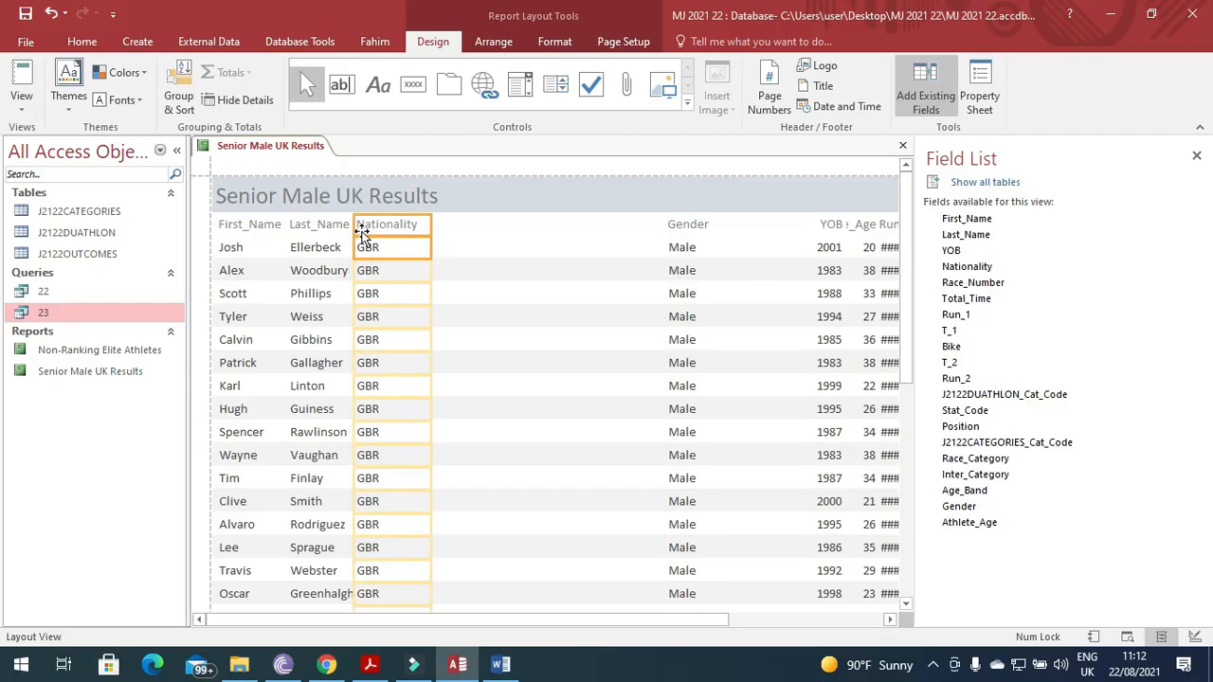
{"action": "left_click_drag", "start_coordinate": [360, 230], "coordinate": [360, 230]}
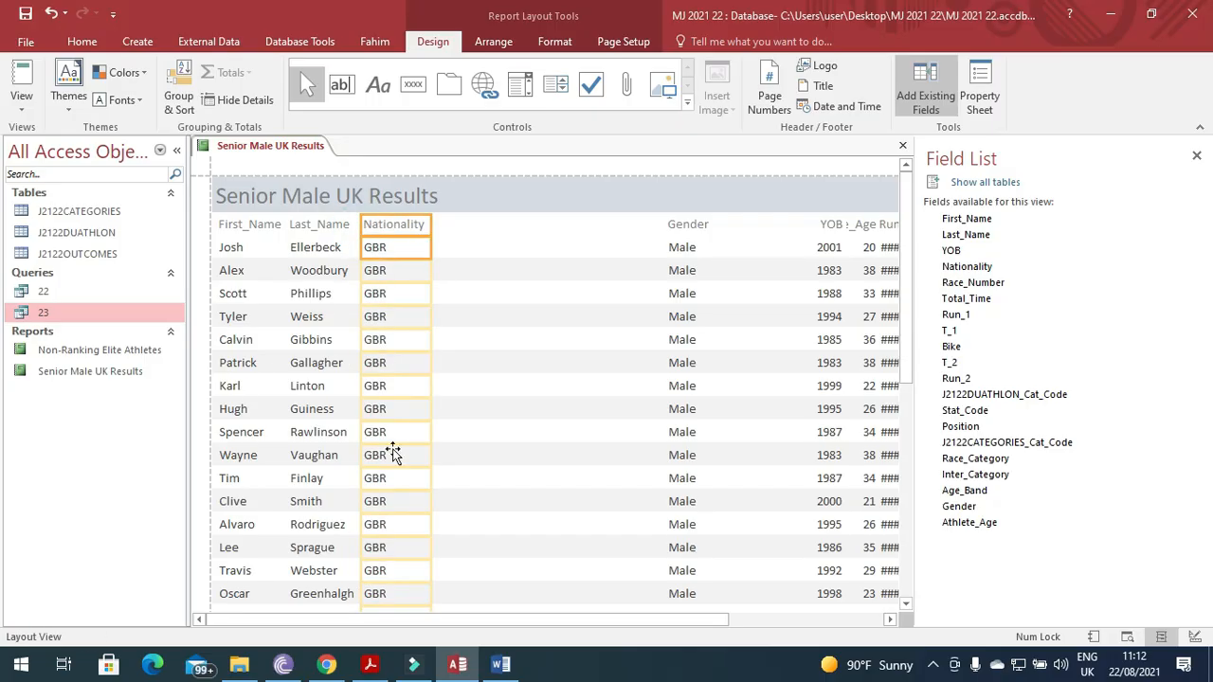
{"action": "left_click", "coordinate": [334, 595]}
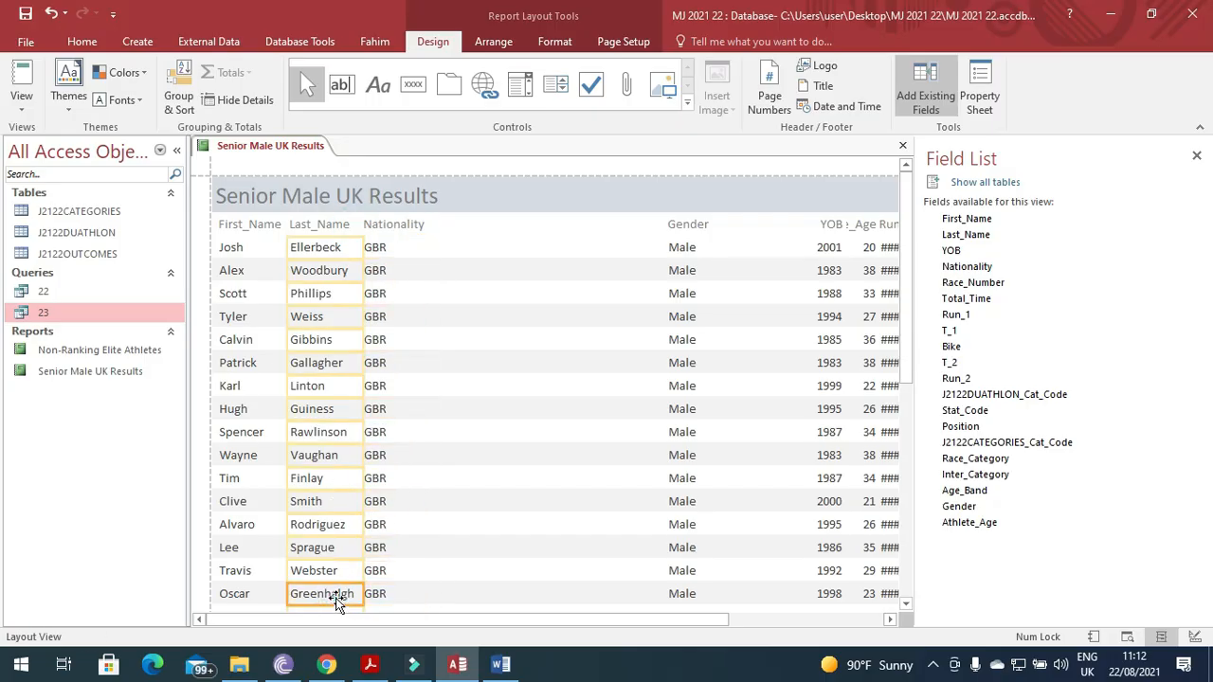
Move the Gender column next to Nationality and narrow it.
{"action": "left_click", "coordinate": [692, 250]}
{"action": "left_click", "coordinate": [662, 228]}
{"action": "left_click", "coordinate": [688, 225]}
{"action": "left_click", "coordinate": [677, 238]}
{"action": "left_click_drag", "start_coordinate": [668, 225], "coordinate": [432, 228]}
{"action": "left_click_drag", "start_coordinate": [806, 225], "coordinate": [484, 225]}
{"action": "left_click_drag", "start_coordinate": [467, 622], "coordinate": [608, 622]}
Move YOB and Athlete_Age up beside Gender and narrow both to fit.
{"action": "left_click", "coordinate": [646, 225]}
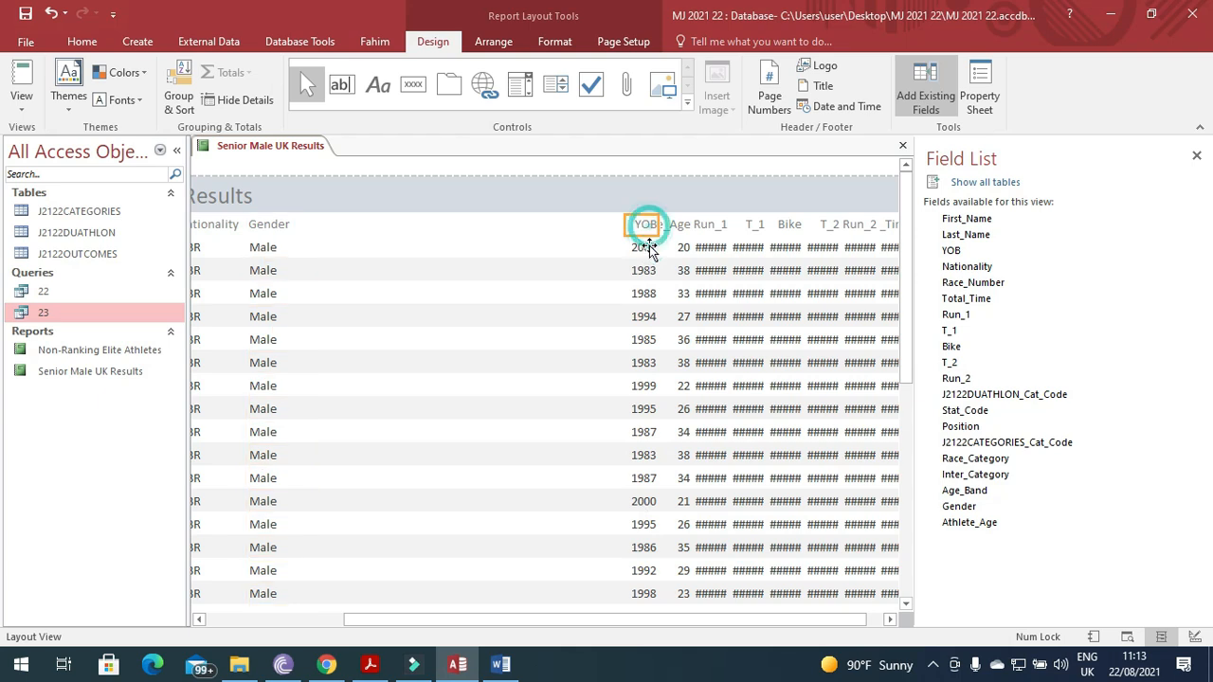
{"action": "left_click_drag", "start_coordinate": [626, 225], "coordinate": [291, 250]}
{"action": "left_click_drag", "start_coordinate": [654, 225], "coordinate": [343, 231]}
{"action": "left_click", "coordinate": [669, 225]}
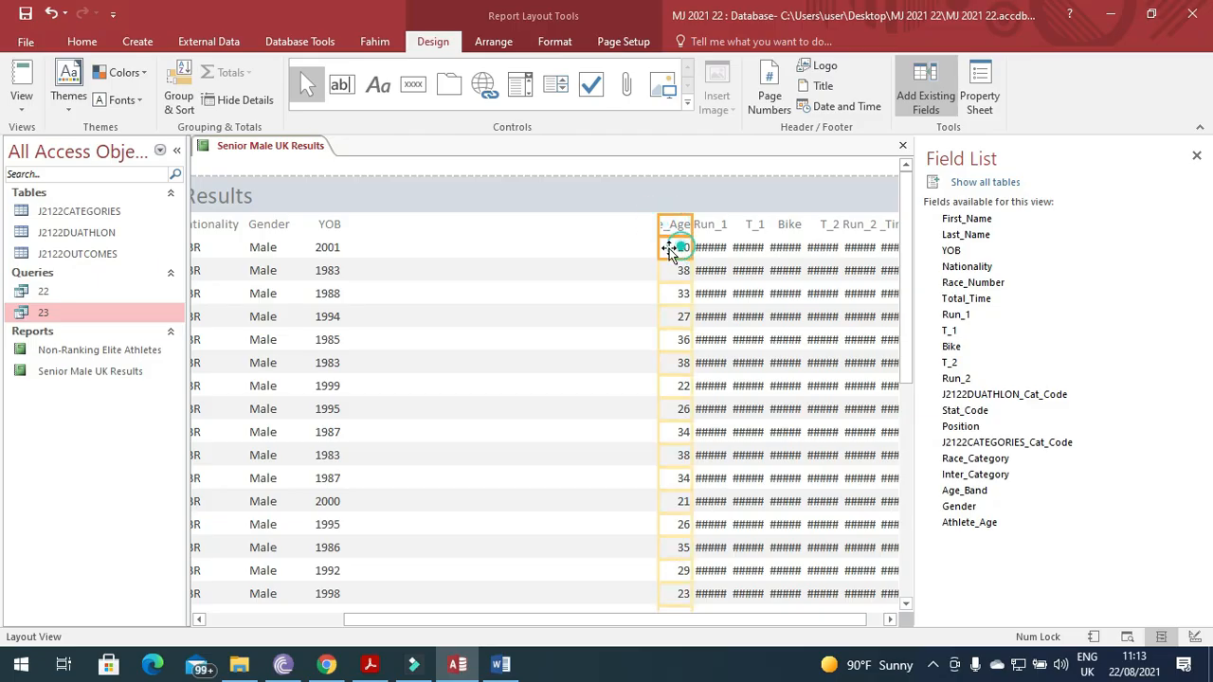
{"action": "left_click_drag", "start_coordinate": [660, 225], "coordinate": [344, 224]}
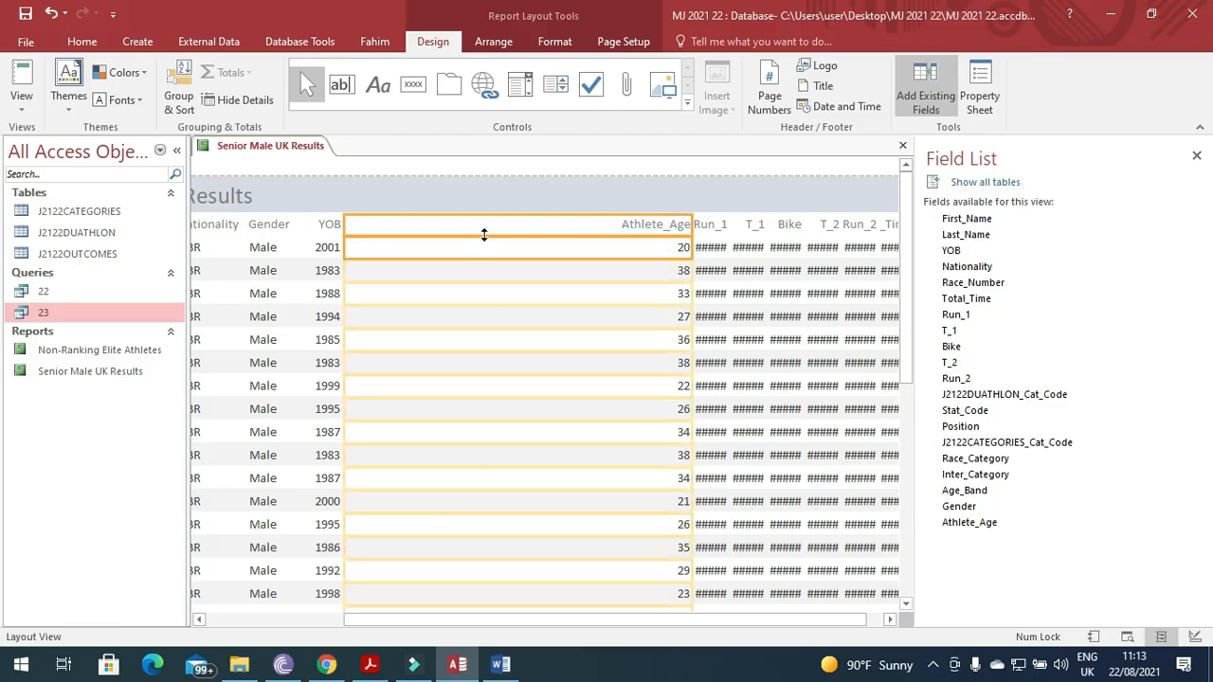
{"action": "left_click_drag", "start_coordinate": [689, 225], "coordinate": [420, 227]}
{"action": "left_click", "coordinate": [408, 224]}
{"action": "left_click", "coordinate": [406, 249]}
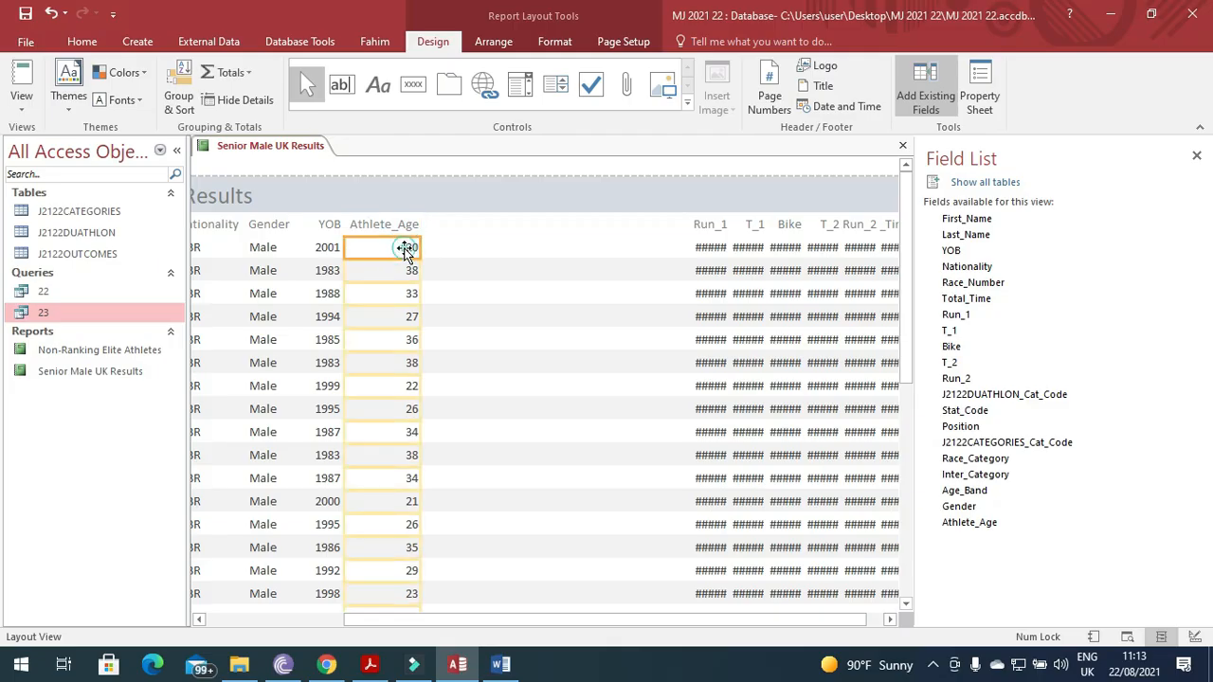
{"action": "left_click_drag", "start_coordinate": [421, 256], "coordinate": [403, 248]}
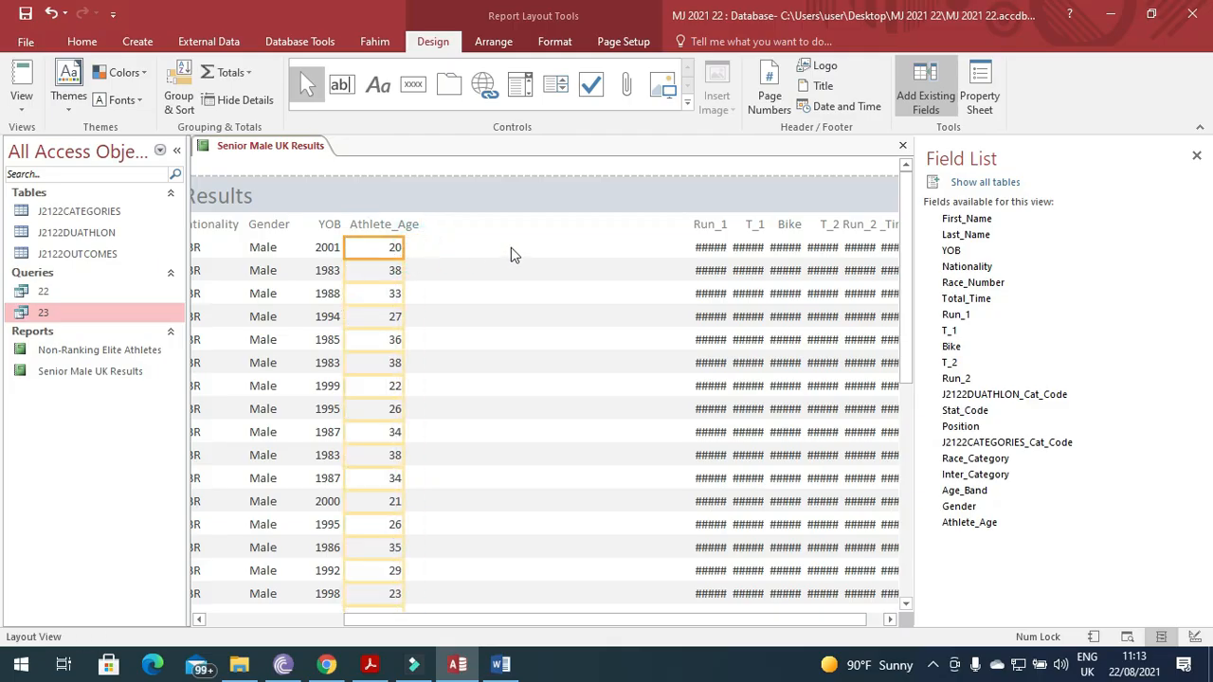
Resize the Run_1, T_1 and Bike columns so their times display instead of #####.
{"action": "left_click", "coordinate": [707, 223]}
{"action": "left_click_drag", "start_coordinate": [694, 231], "coordinate": [421, 245]}
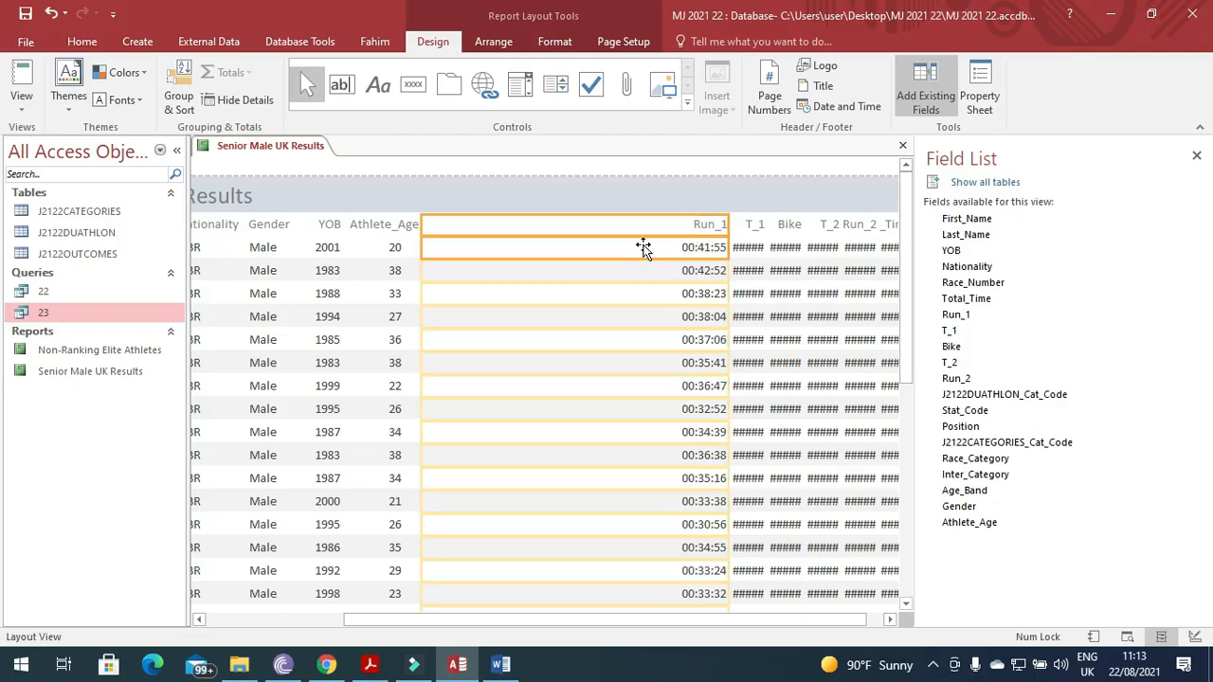
{"action": "left_click_drag", "start_coordinate": [731, 227], "coordinate": [475, 227]}
{"action": "left_click", "coordinate": [752, 237]}
{"action": "left_click_drag", "start_coordinate": [729, 229], "coordinate": [488, 229]}
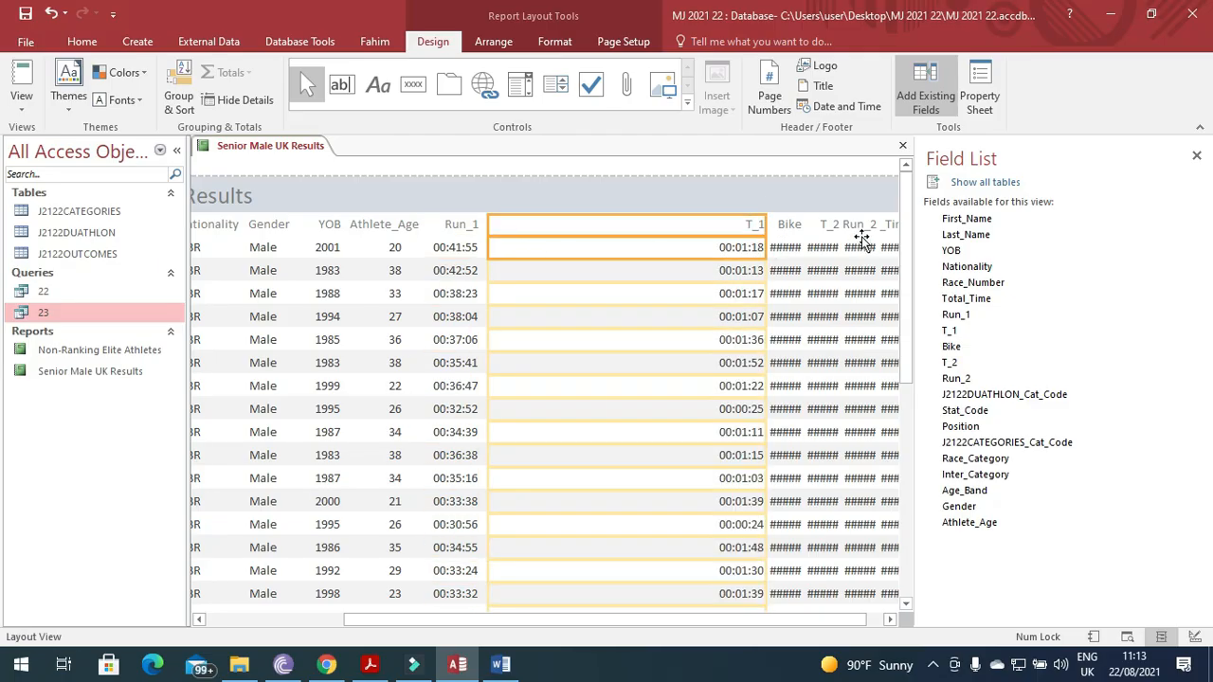
{"action": "left_click_drag", "start_coordinate": [770, 232], "coordinate": [547, 248]}
{"action": "left_click", "coordinate": [784, 235]}
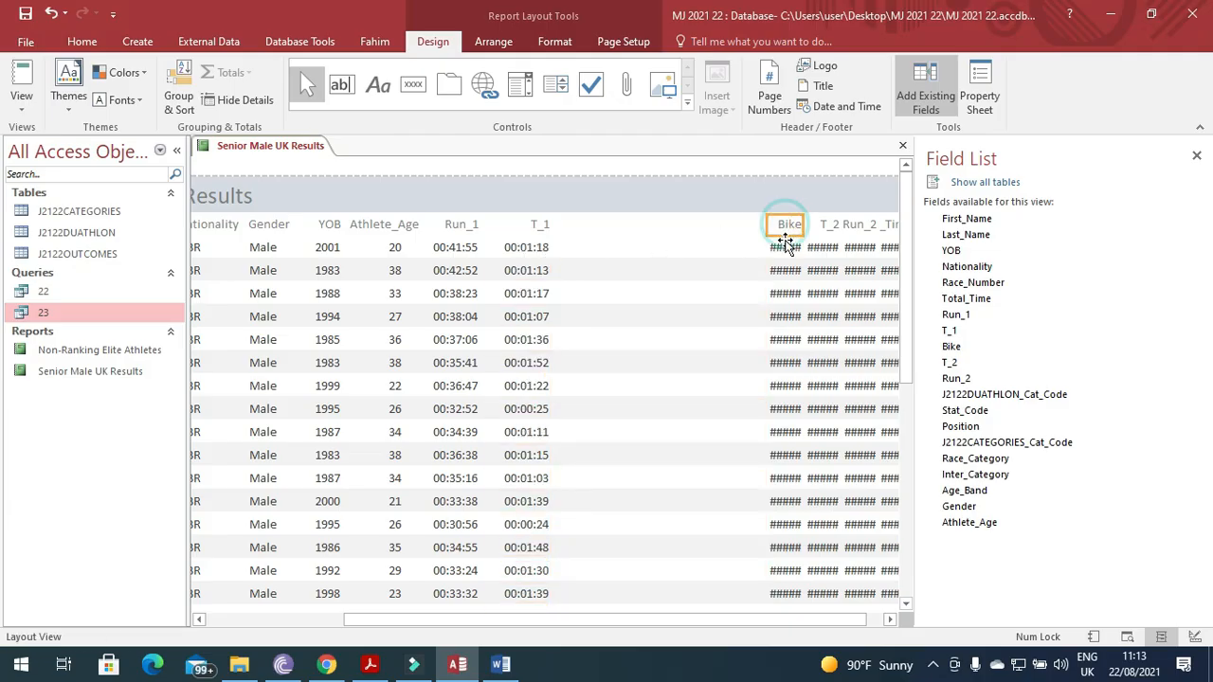
{"action": "left_click_drag", "start_coordinate": [771, 230], "coordinate": [555, 246]}
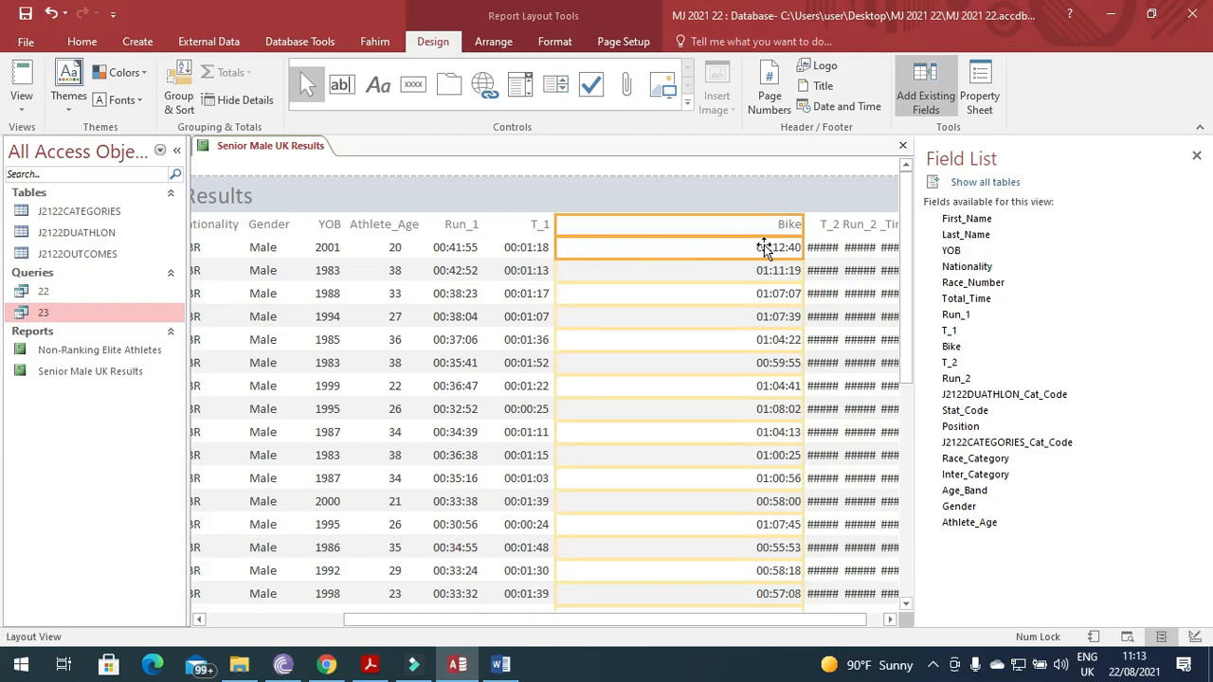
{"action": "left_click_drag", "start_coordinate": [802, 224], "coordinate": [613, 230]}
Resize the T_2, Run_2 and Total_Time columns so every time shows, with Total_Time beside Run_2.
{"action": "left_click", "coordinate": [823, 231]}
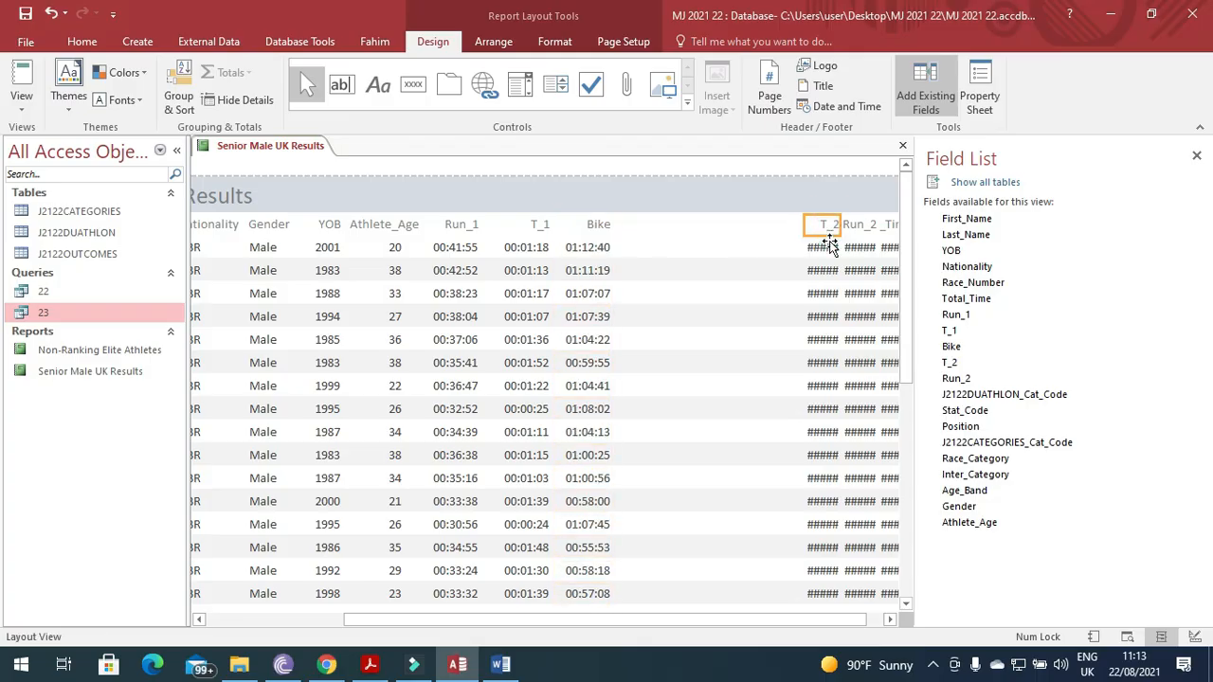
{"action": "left_click_drag", "start_coordinate": [798, 229], "coordinate": [623, 236]}
{"action": "left_click_drag", "start_coordinate": [834, 224], "coordinate": [683, 235]}
{"action": "left_click", "coordinate": [857, 237]}
{"action": "left_click_drag", "start_coordinate": [842, 235], "coordinate": [689, 244]}
{"action": "left_click_drag", "start_coordinate": [870, 226], "coordinate": [745, 246]}
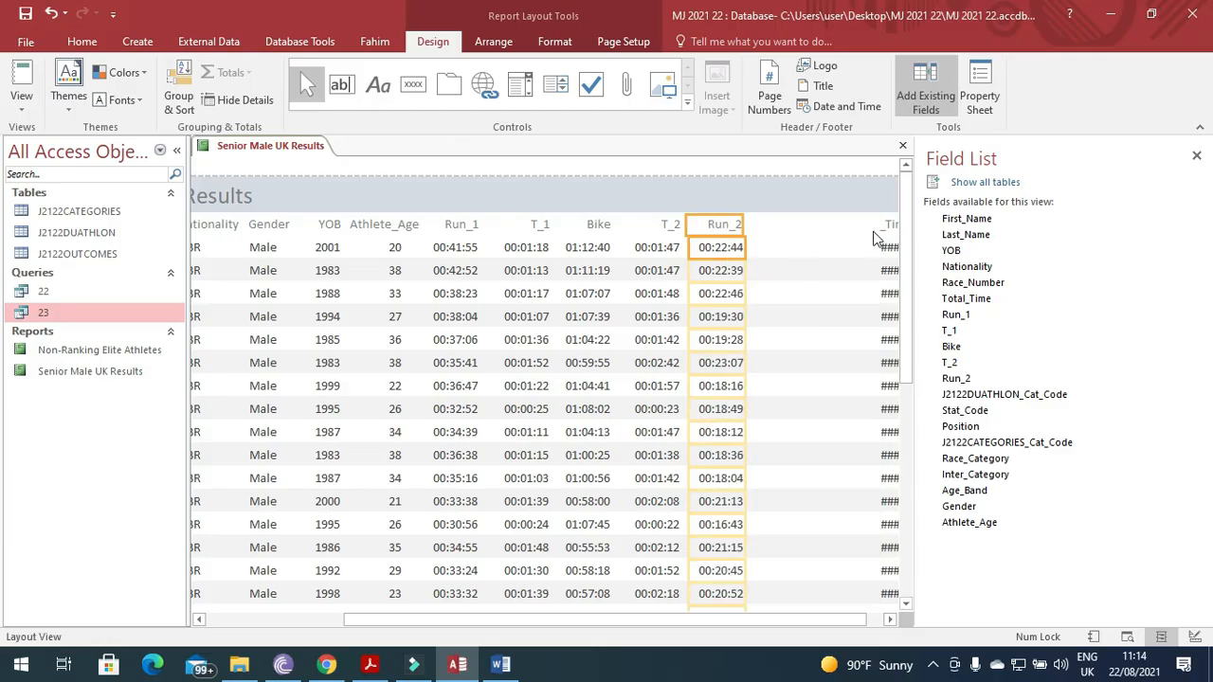
{"action": "left_click_drag", "start_coordinate": [650, 624], "coordinate": [668, 624]}
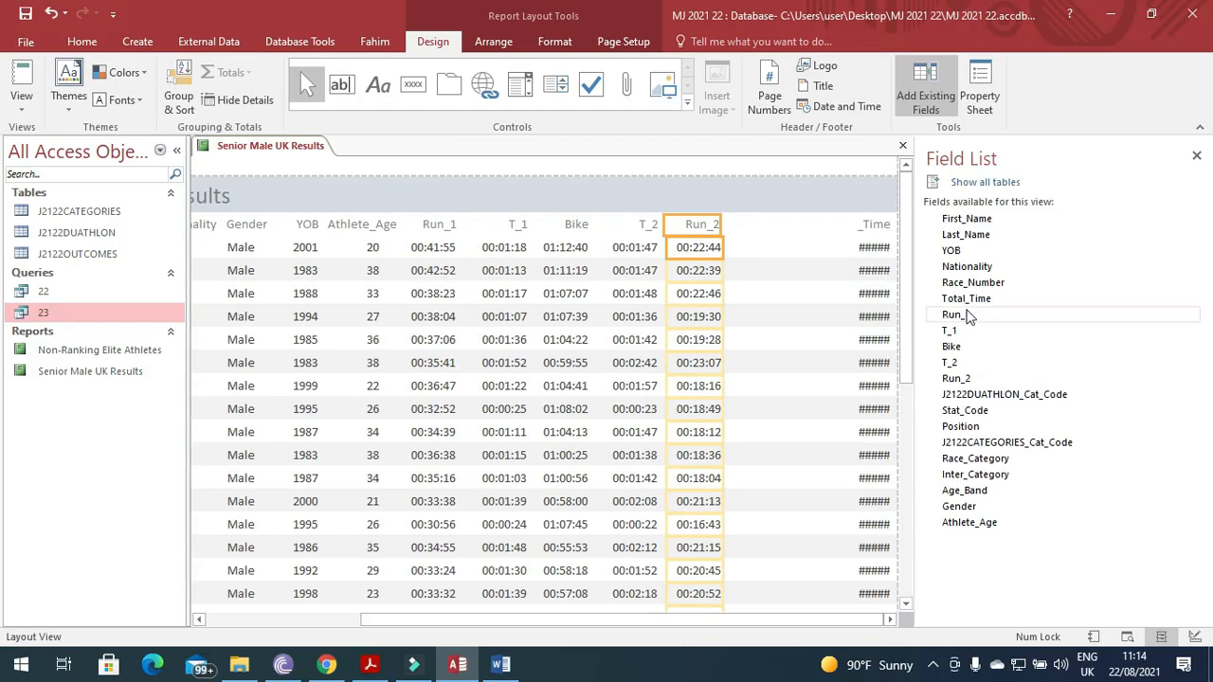
{"action": "left_click", "coordinate": [879, 229]}
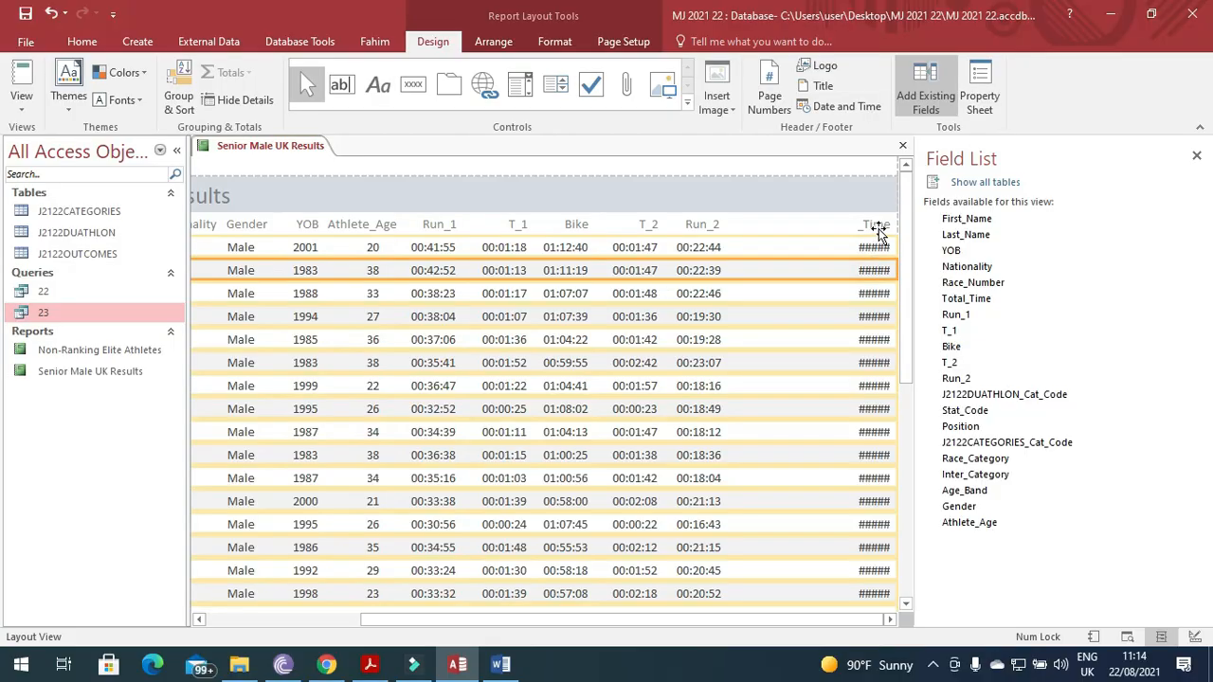
{"action": "left_click_drag", "start_coordinate": [855, 232], "coordinate": [728, 248]}
{"action": "left_click_drag", "start_coordinate": [889, 228], "coordinate": [800, 247]}
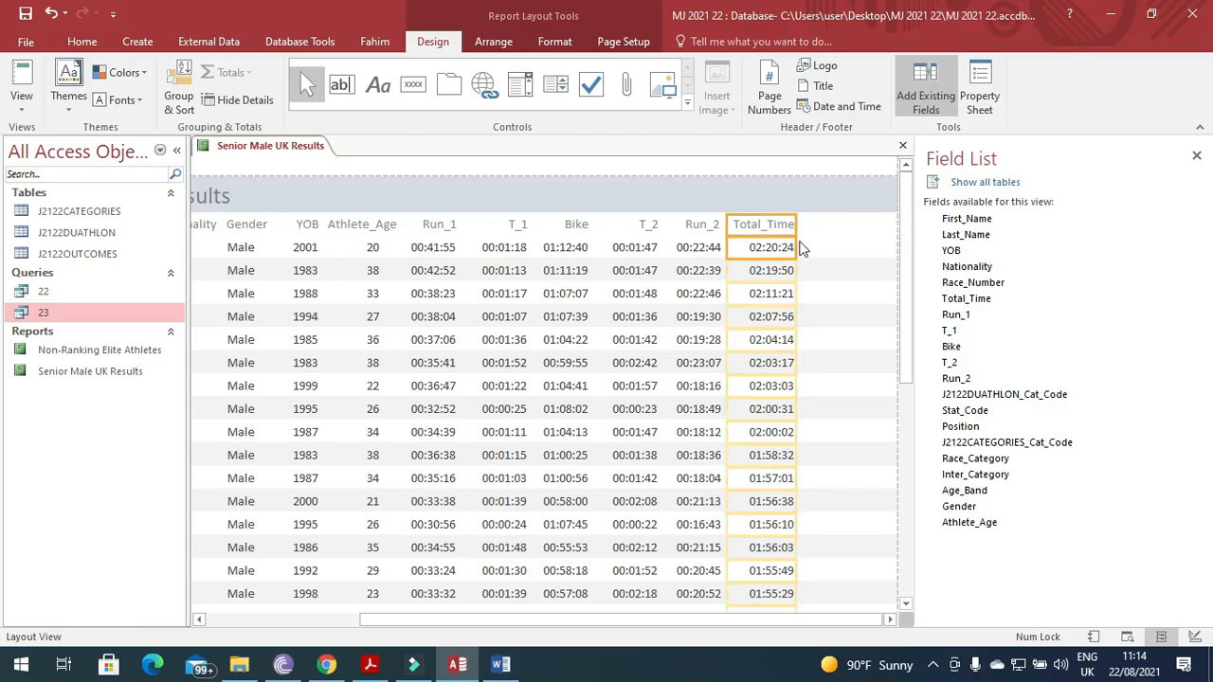
{"action": "left_click", "coordinate": [870, 233]}
{"action": "left_click", "coordinate": [891, 248]}
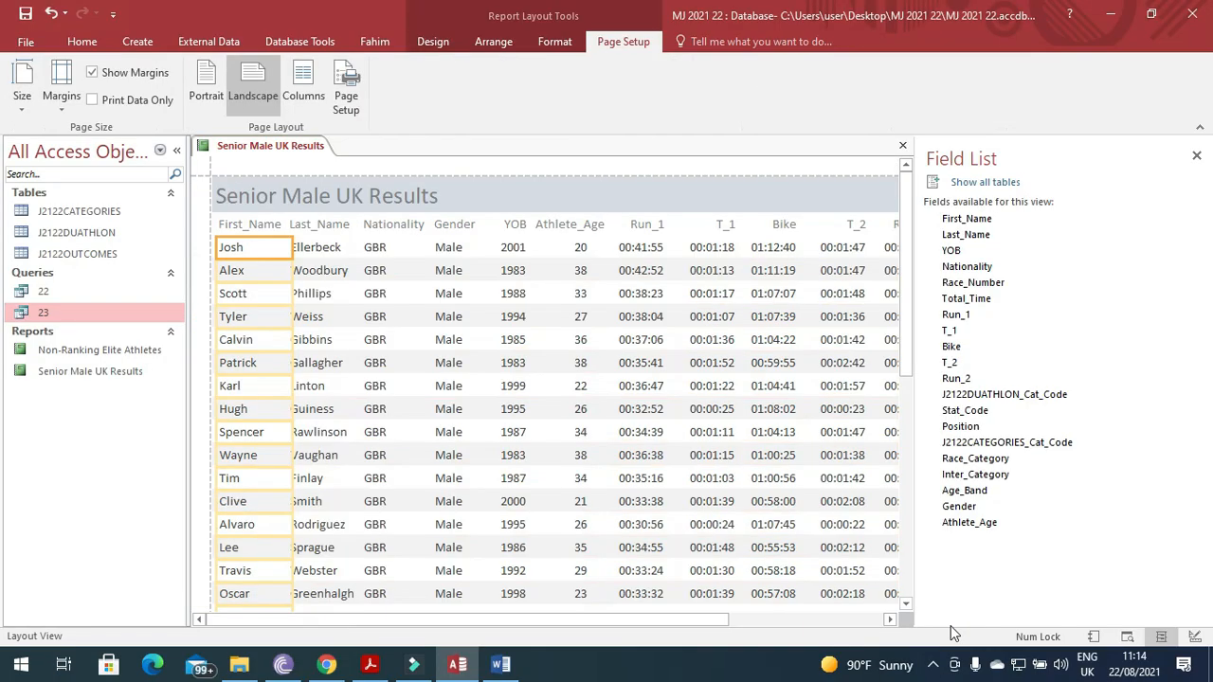
Check the landscape layout by selecting the title, header and detail rows at the report's right edge.
{"action": "left_click", "coordinate": [711, 620]}
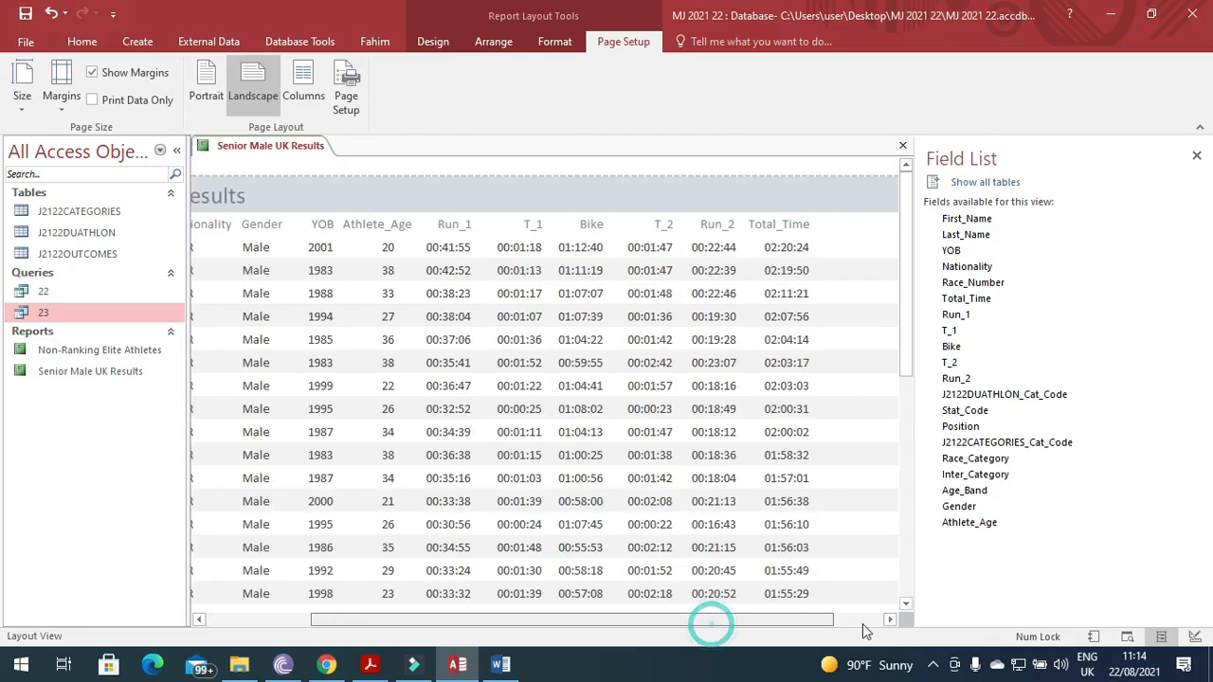
{"action": "left_click", "coordinate": [895, 232]}
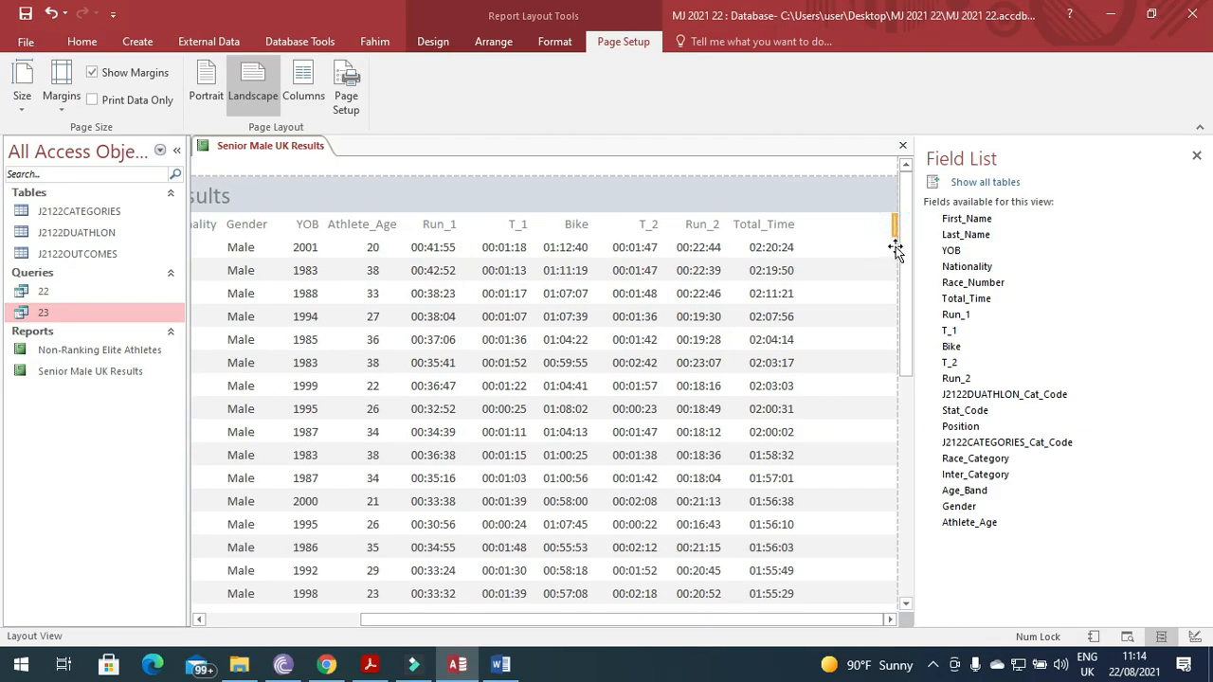
{"action": "left_click", "coordinate": [896, 248]}
{"action": "left_click", "coordinate": [894, 230]}
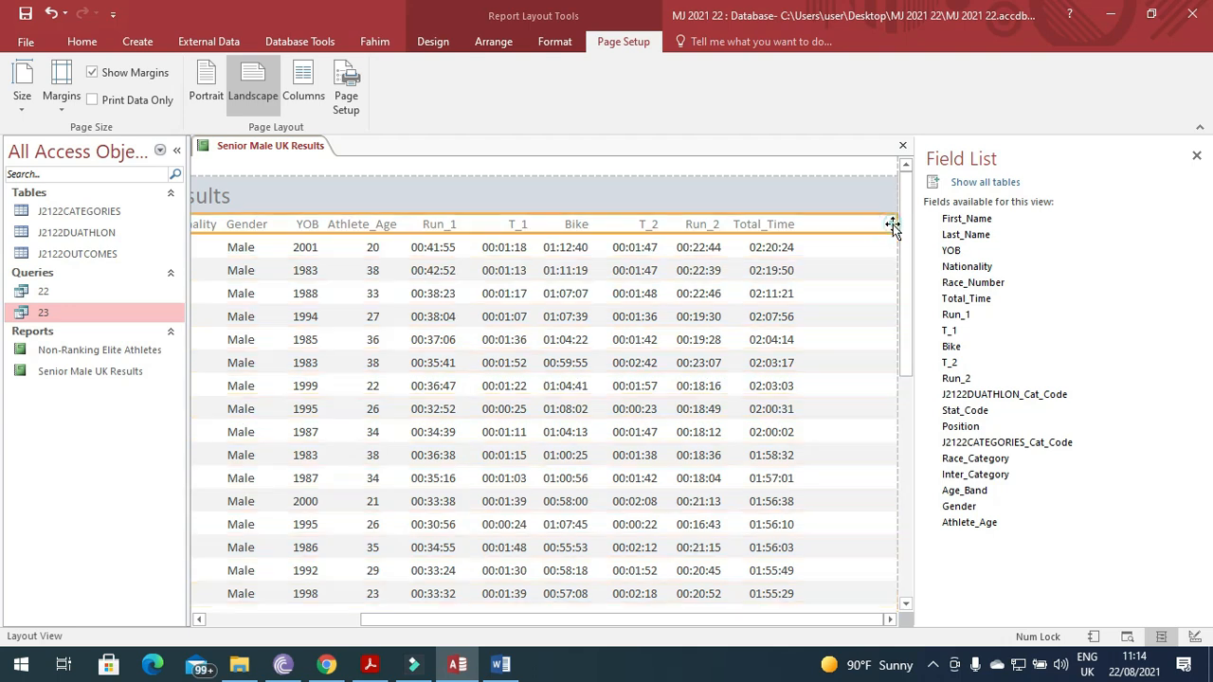
{"action": "left_click", "coordinate": [895, 241]}
{"action": "left_click", "coordinate": [893, 228]}
{"action": "left_click", "coordinate": [892, 199]}
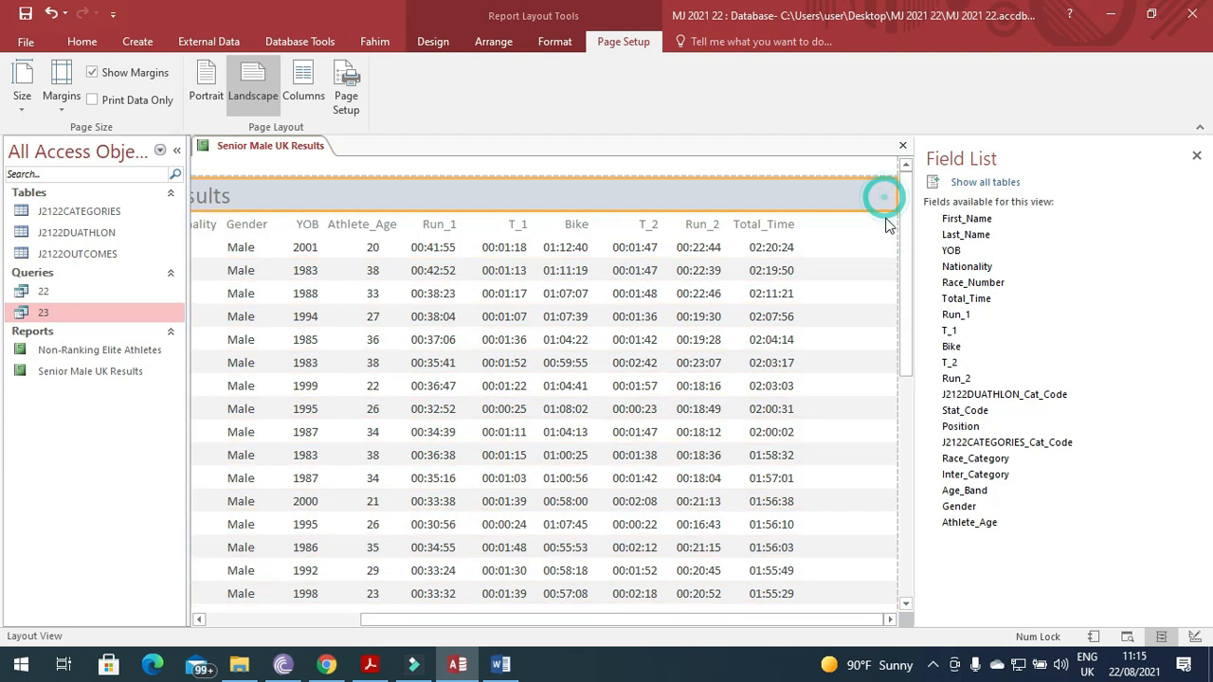
{"action": "left_click", "coordinate": [896, 227]}
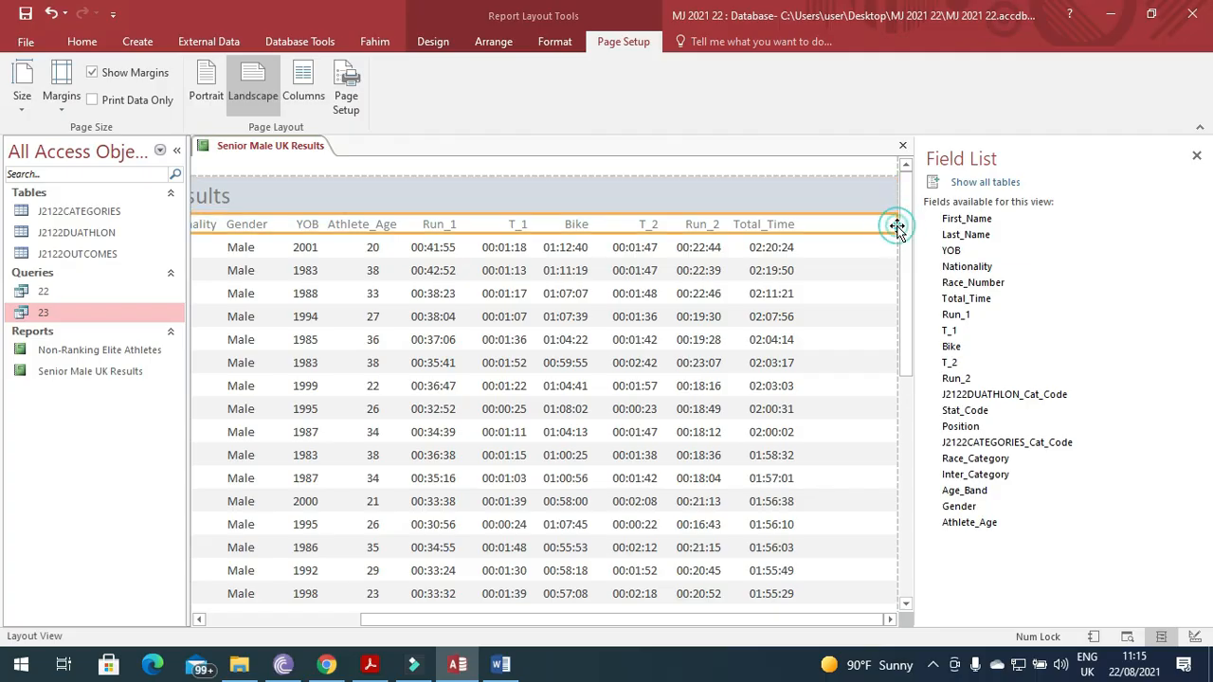
{"action": "left_click", "coordinate": [896, 246]}
{"action": "left_click", "coordinate": [890, 223]}
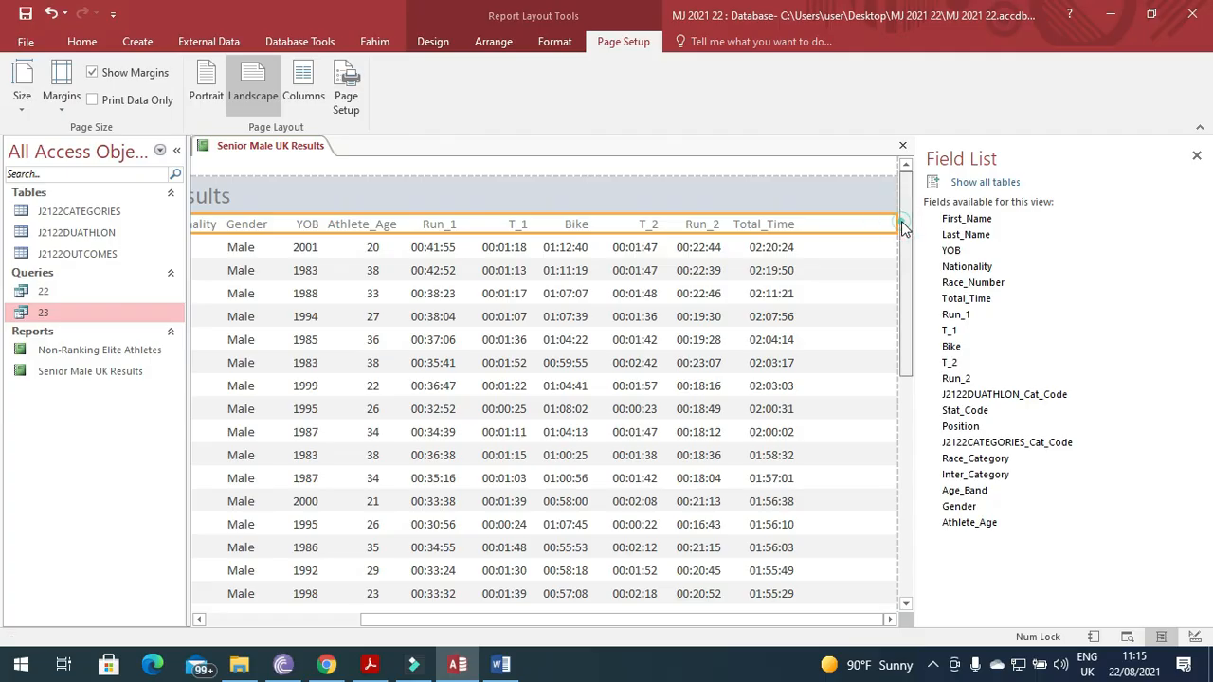
{"action": "left_click", "coordinate": [889, 249]}
{"action": "left_click", "coordinate": [890, 225]}
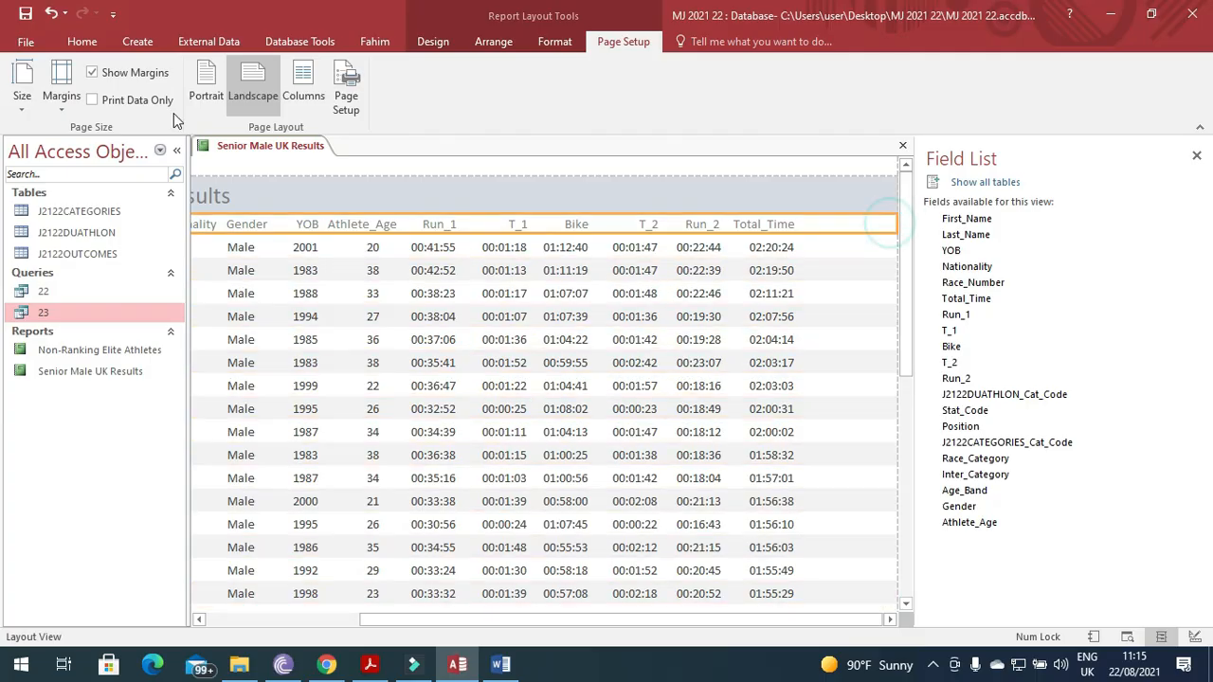
In Design View, narrow the Position heading label and its detail box.
{"action": "right_click", "coordinate": [213, 147]}
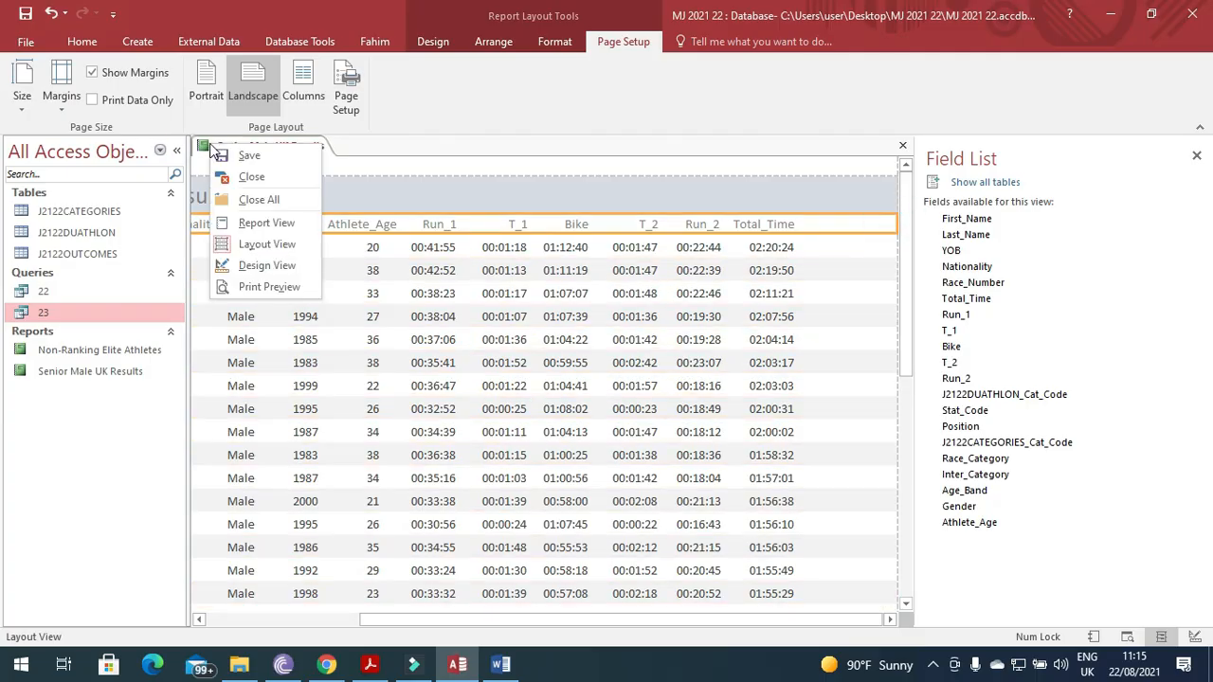
{"action": "left_click", "coordinate": [260, 266]}
{"action": "left_click_drag", "start_coordinate": [447, 617], "coordinate": [853, 612]}
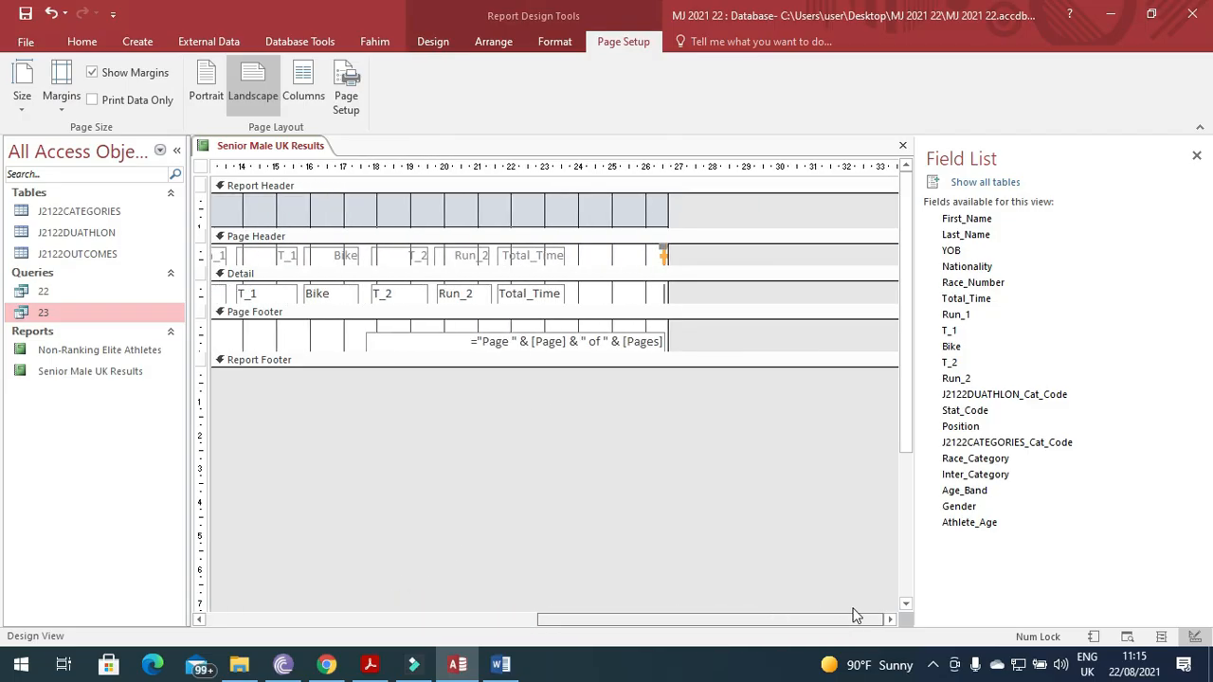
{"action": "left_click_drag", "start_coordinate": [662, 255], "coordinate": [568, 260]}
{"action": "left_click_drag", "start_coordinate": [666, 255], "coordinate": [627, 255]}
{"action": "left_click", "coordinate": [662, 296]}
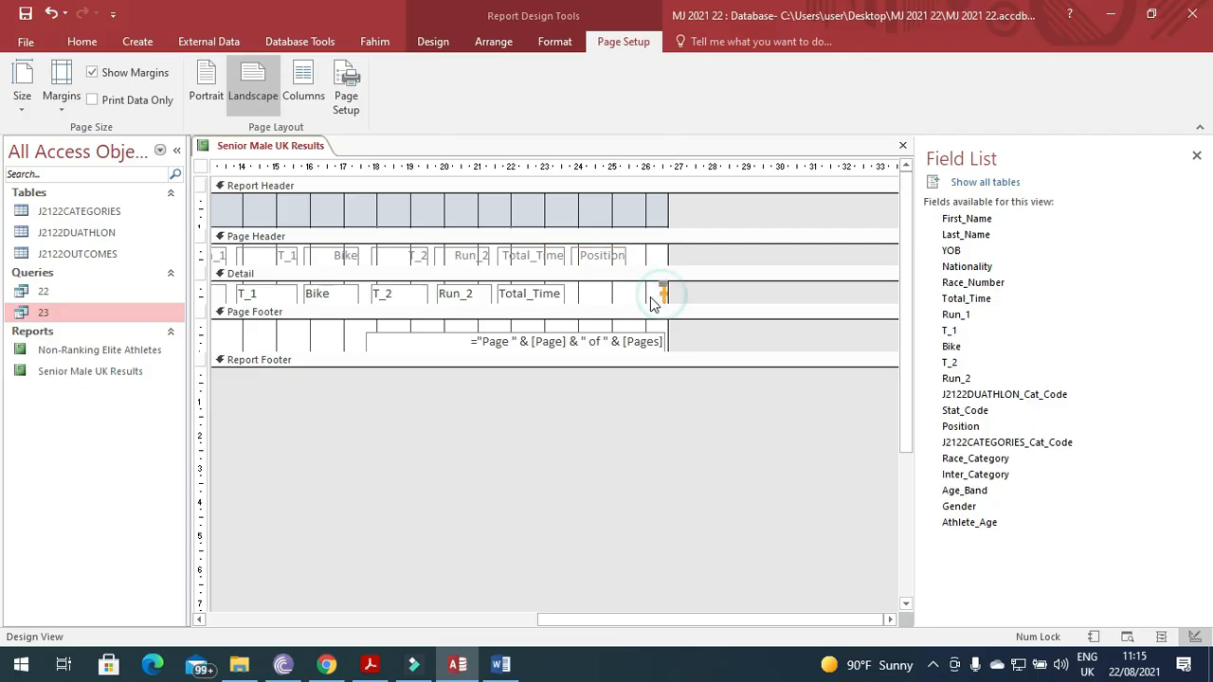
{"action": "left_click_drag", "start_coordinate": [661, 293], "coordinate": [574, 294]}
{"action": "left_click_drag", "start_coordinate": [664, 292], "coordinate": [622, 294]}
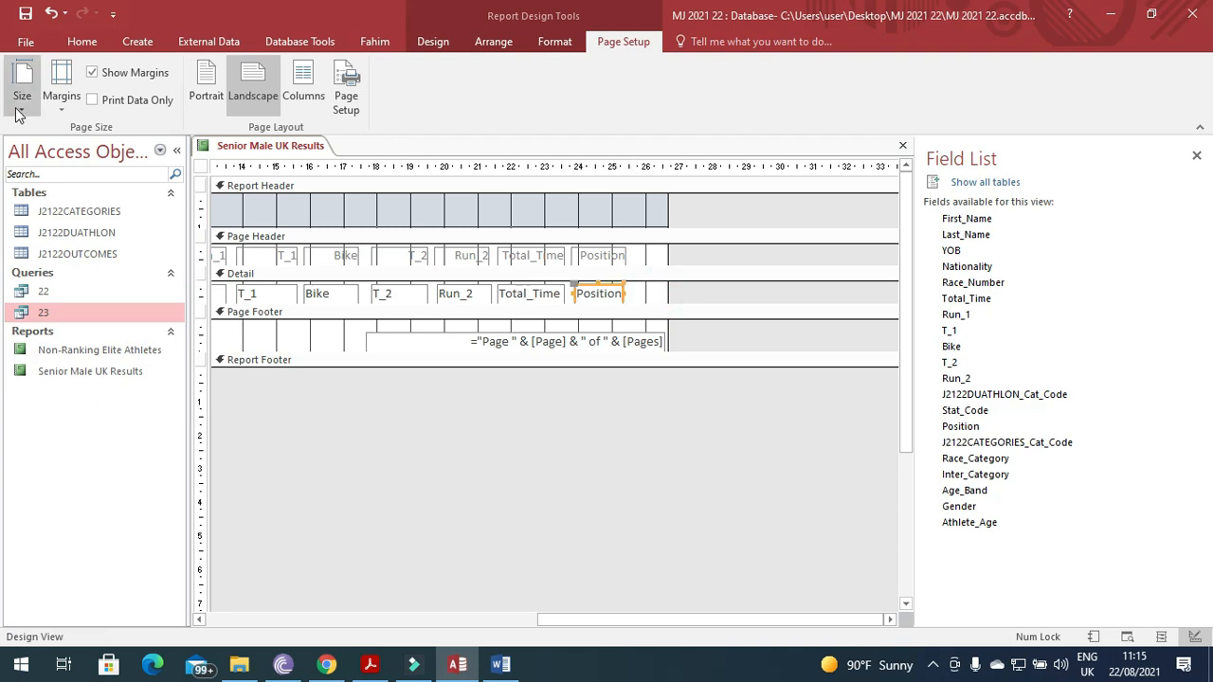
Return the report to Layout View with Position now beside Total_Time.
{"action": "right_click", "coordinate": [248, 147]}
{"action": "left_click", "coordinate": [289, 245]}
{"action": "left_click_drag", "start_coordinate": [493, 621], "coordinate": [738, 641]}
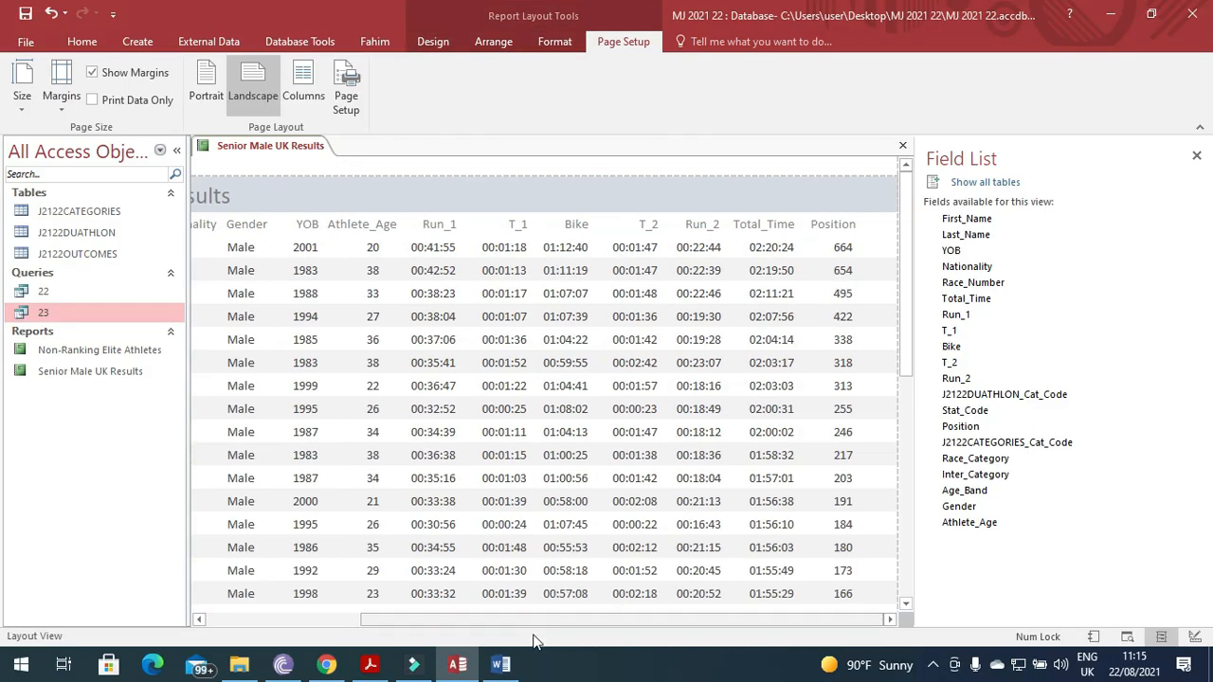
{"action": "left_click", "coordinate": [370, 664]}
Highlight the 'calculates the number of athletes' requirement in the question paper, then return to Access.
{"action": "scroll", "coordinate": [351, 457], "scroll_direction": "down", "scroll_amount": 4}
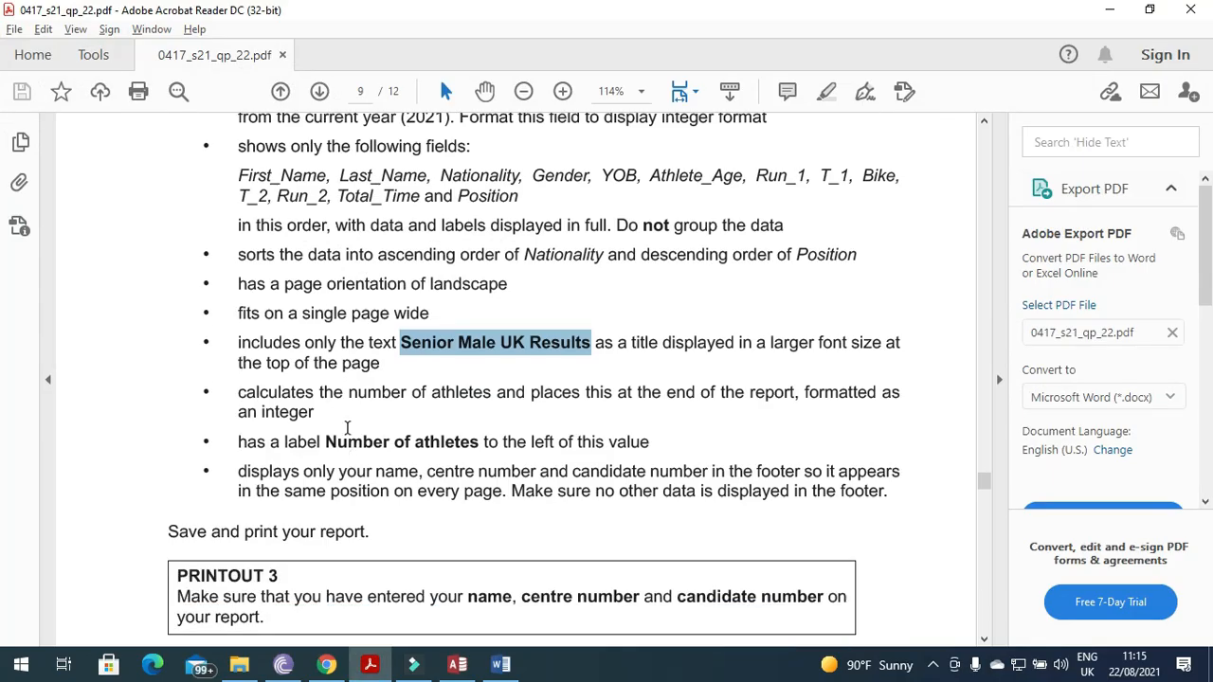
{"action": "left_click_drag", "start_coordinate": [239, 402], "coordinate": [877, 403]}
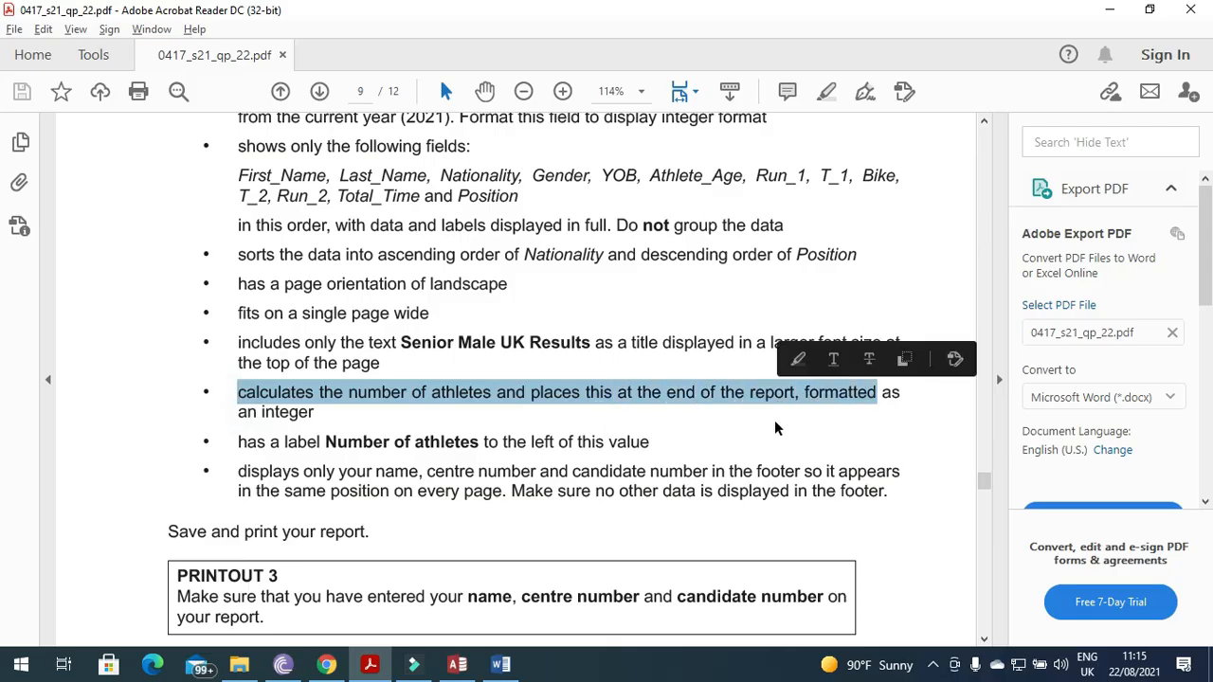
{"action": "key", "text": "alt+Tab"}
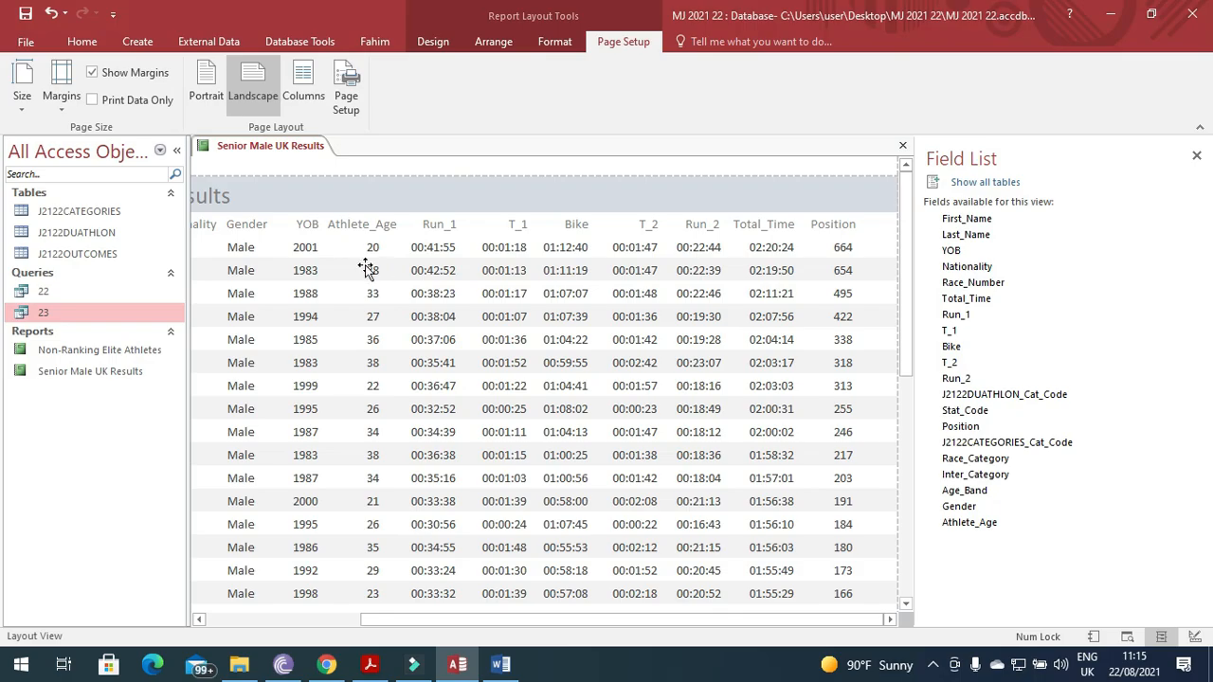
Add a Count Records total to the Gender column, giving 42 at the report's end.
{"action": "right_click", "coordinate": [250, 254]}
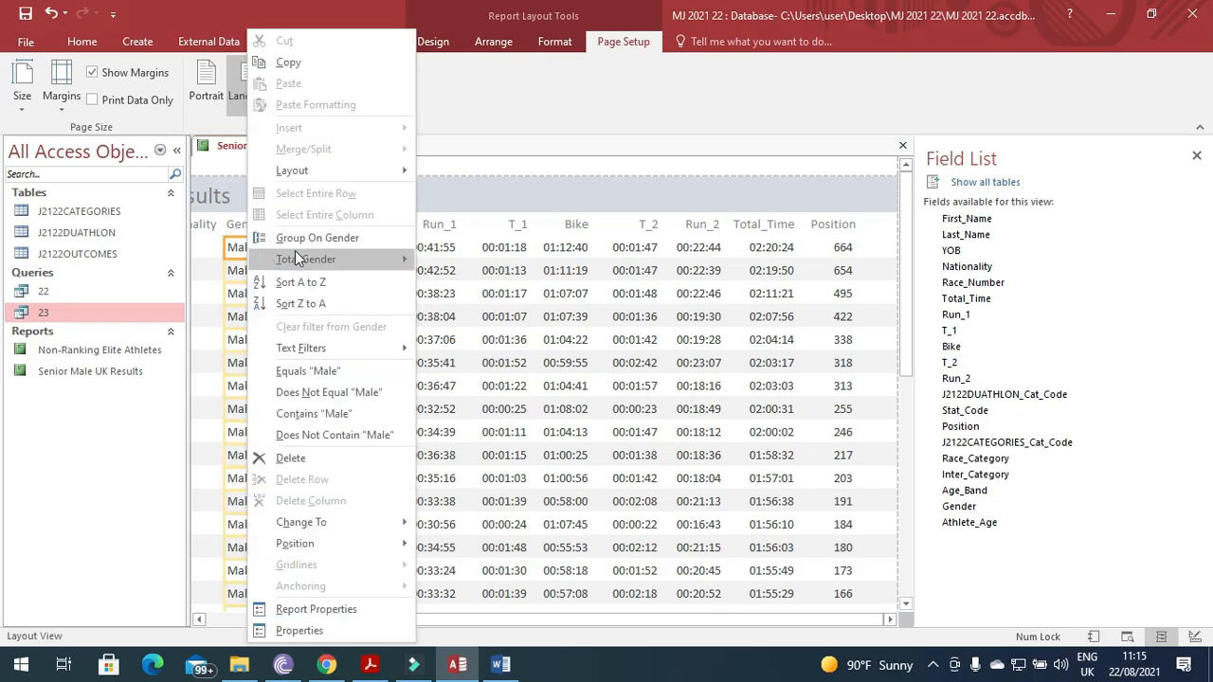
{"action": "mouse_move", "coordinate": [294, 259]}
{"action": "left_click", "coordinate": [492, 305]}
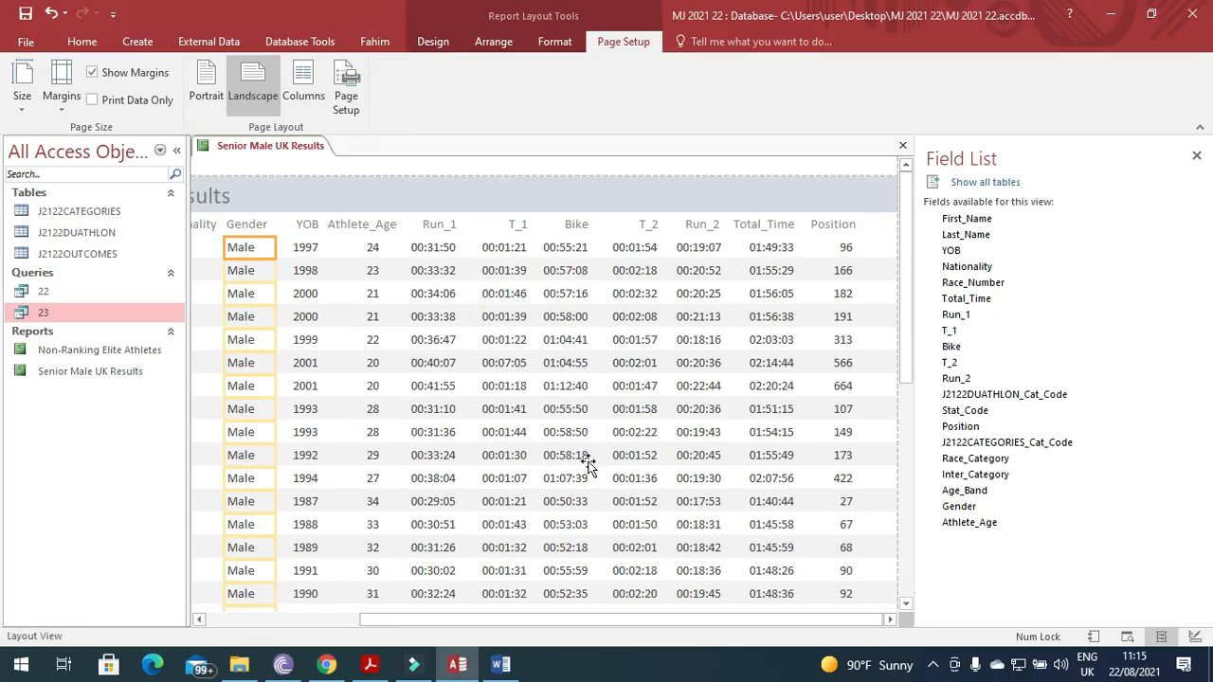
{"action": "left_click_drag", "start_coordinate": [905, 288], "coordinate": [907, 550]}
{"action": "left_click", "coordinate": [265, 452]}
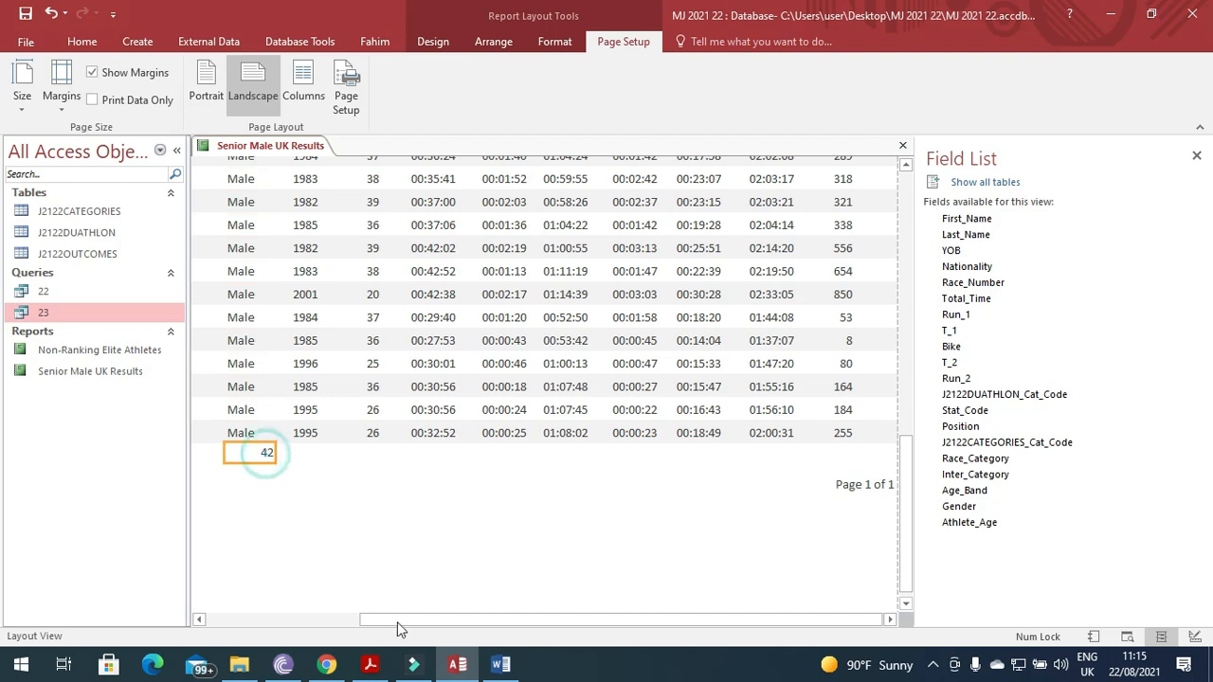
{"action": "left_click", "coordinate": [372, 665]}
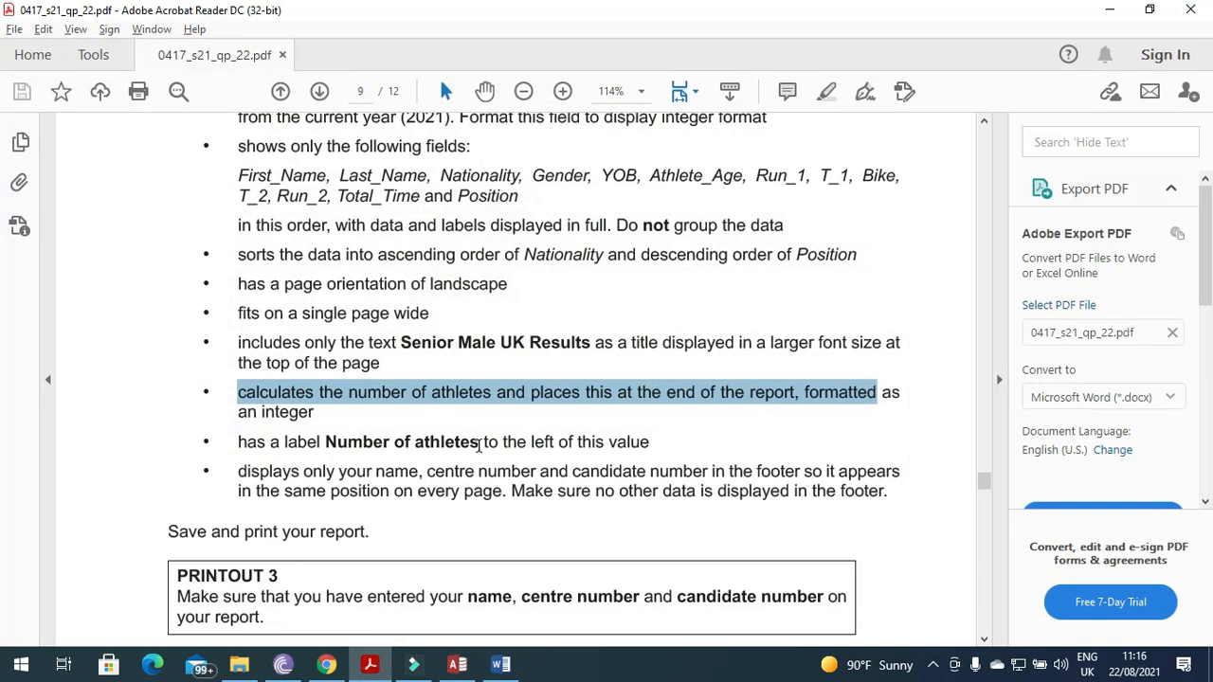
Highlight the 'Number of athletes' label text in the question paper and return to Access.
{"action": "left_click_drag", "start_coordinate": [480, 442], "coordinate": [357, 452]}
{"action": "key", "text": "ctrl+c"}
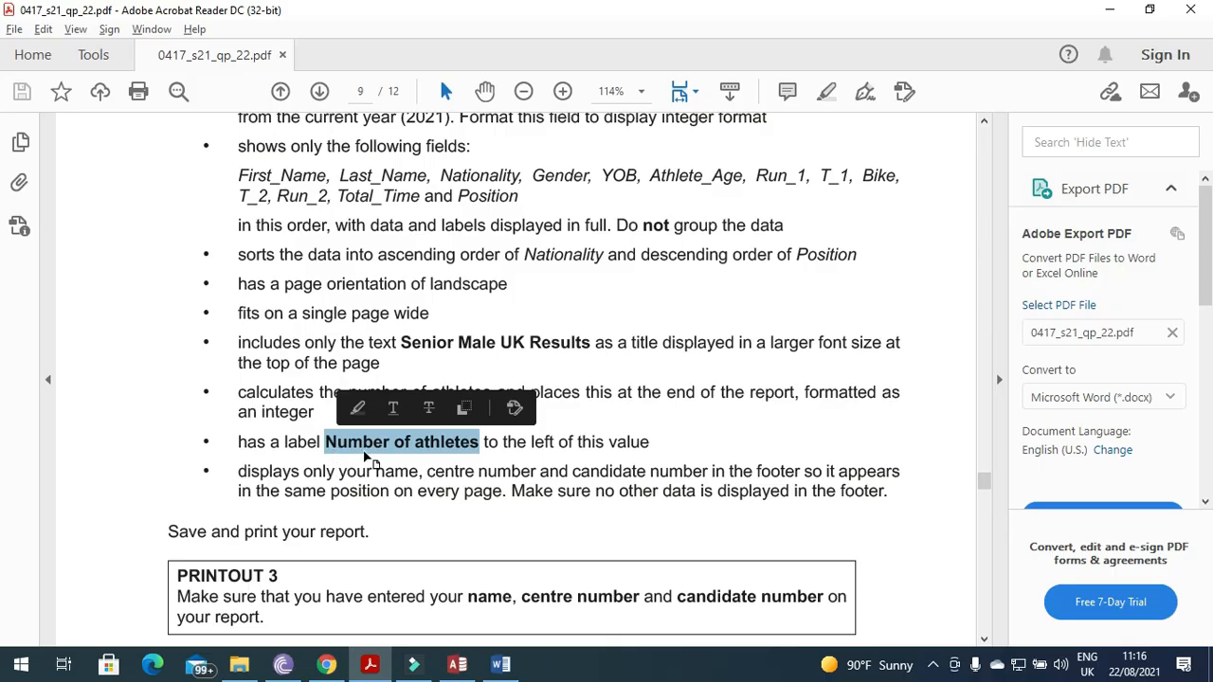
{"action": "left_click", "coordinate": [457, 664]}
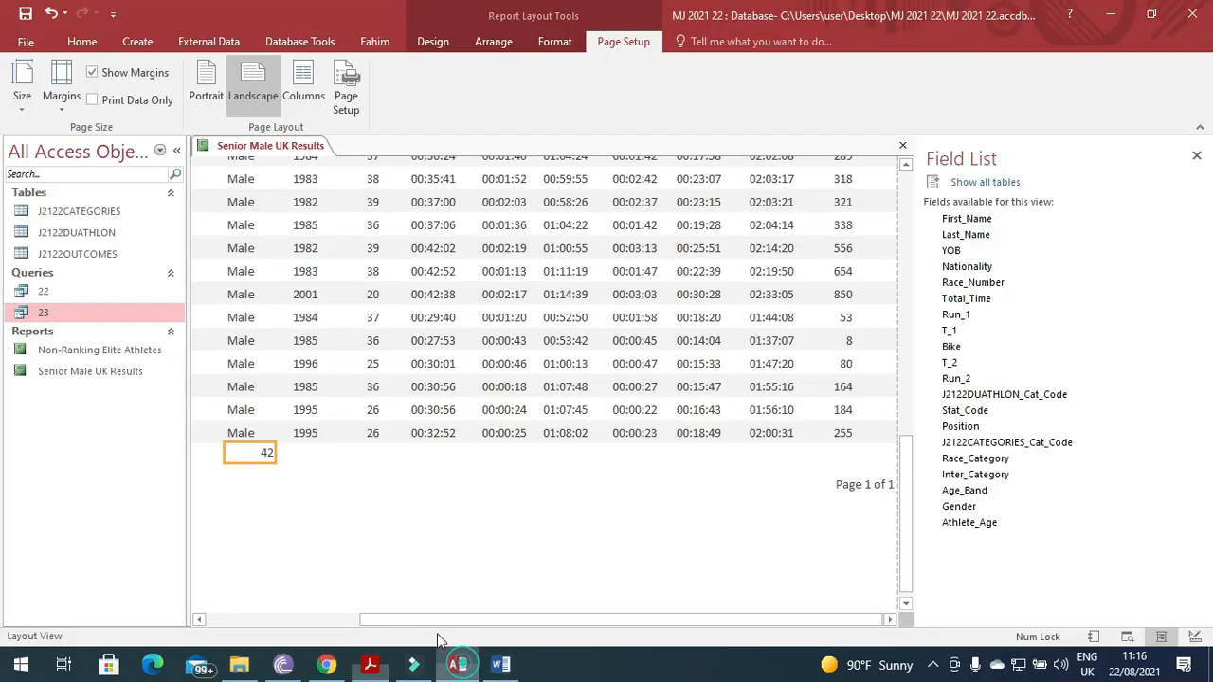
Add a caption label reading 'Number of athletes' beside the 42 count and size it to fit.
{"action": "right_click", "coordinate": [257, 454]}
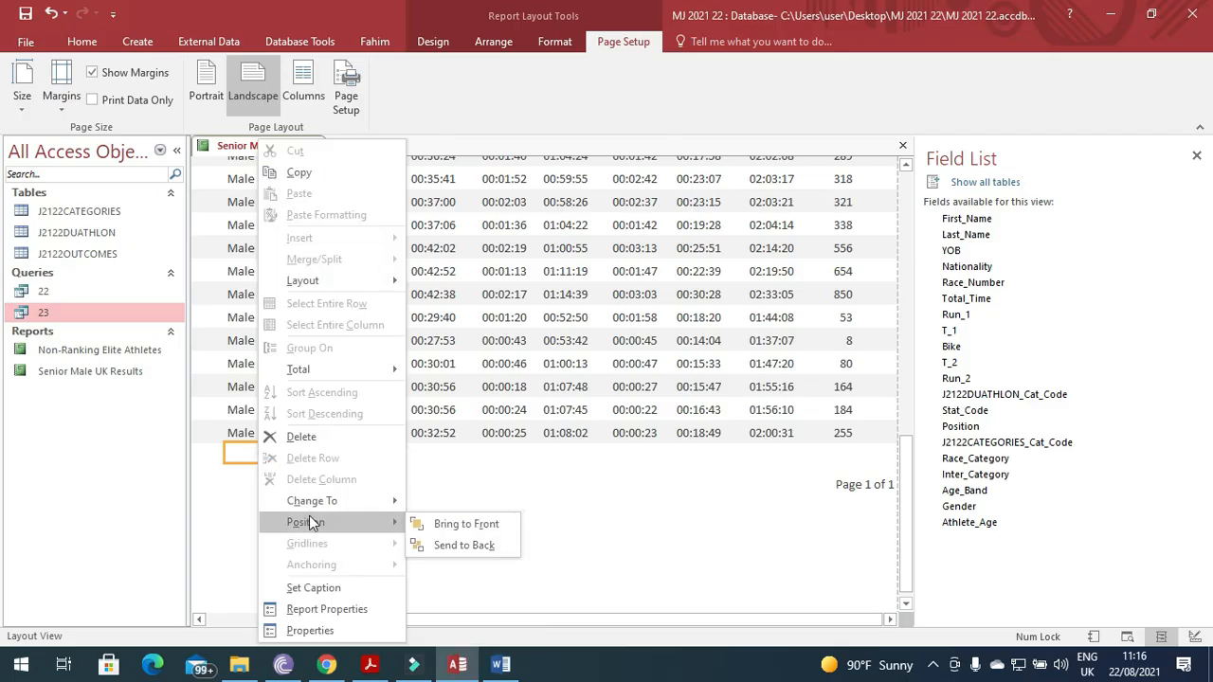
{"action": "left_click", "coordinate": [327, 590]}
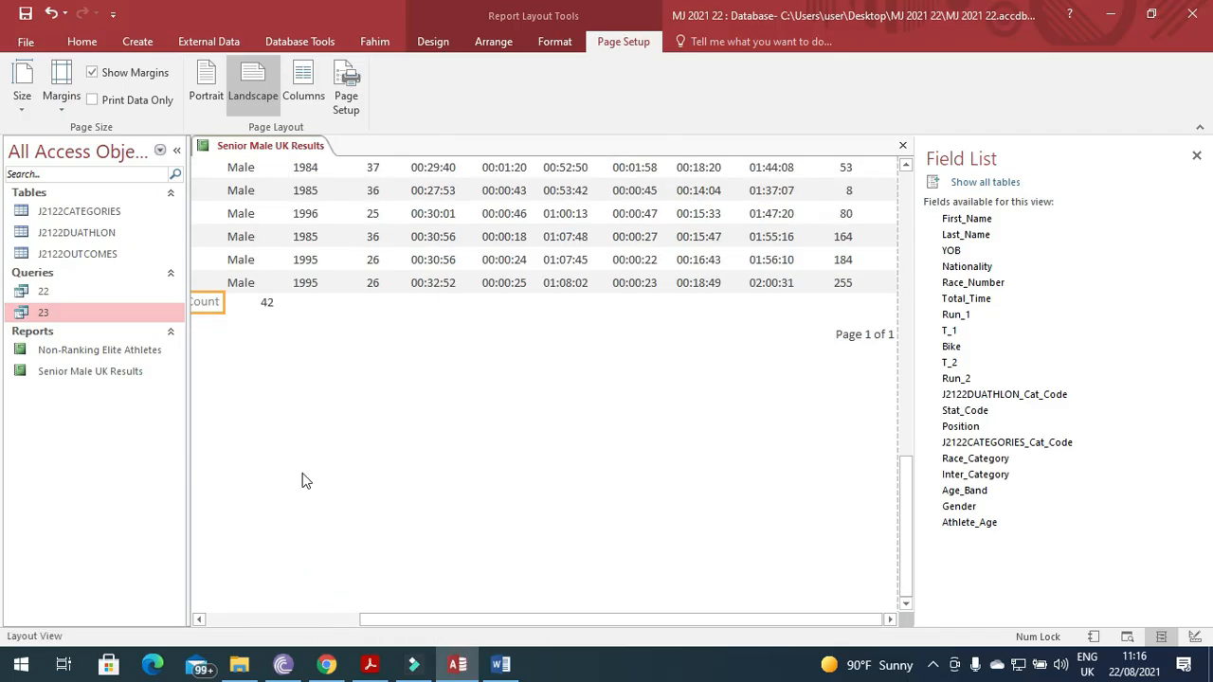
{"action": "left_click_drag", "start_coordinate": [409, 619], "coordinate": [262, 620]}
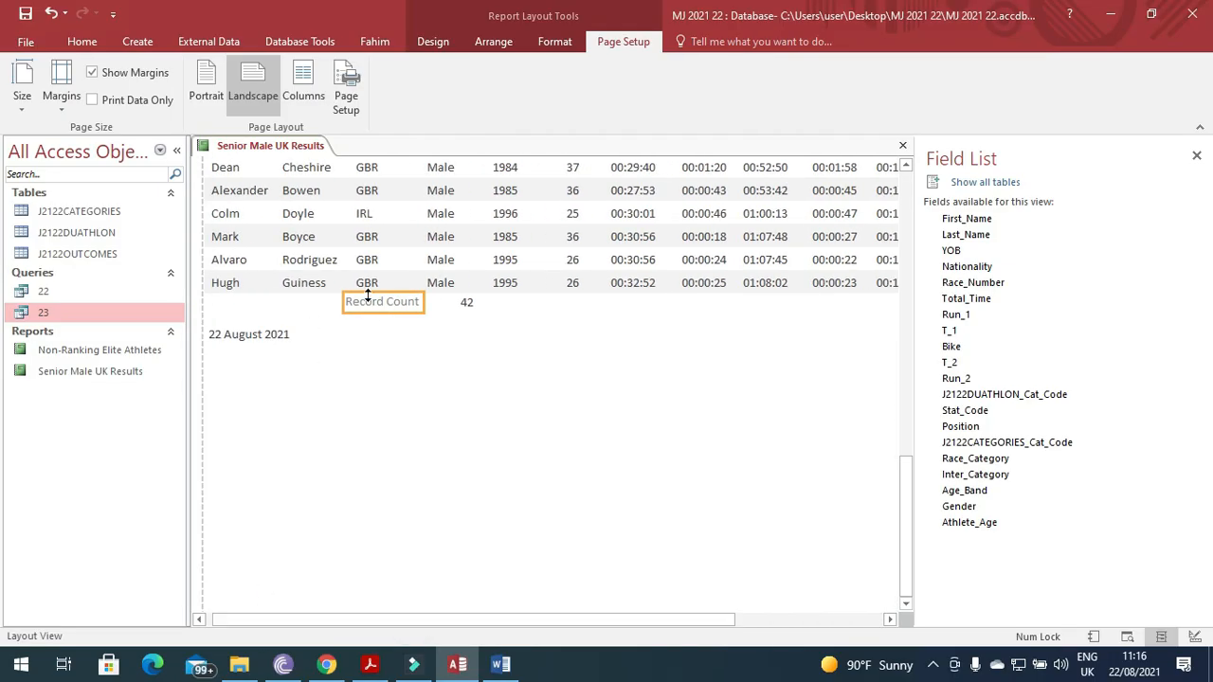
{"action": "left_click_drag", "start_coordinate": [414, 302], "coordinate": [323, 297]}
{"action": "key", "text": "ctrl+v"}
{"action": "left_click", "coordinate": [407, 349]}
{"action": "left_click", "coordinate": [386, 303]}
{"action": "left_click", "coordinate": [341, 305]}
{"action": "left_click_drag", "start_coordinate": [327, 305], "coordinate": [276, 306]}
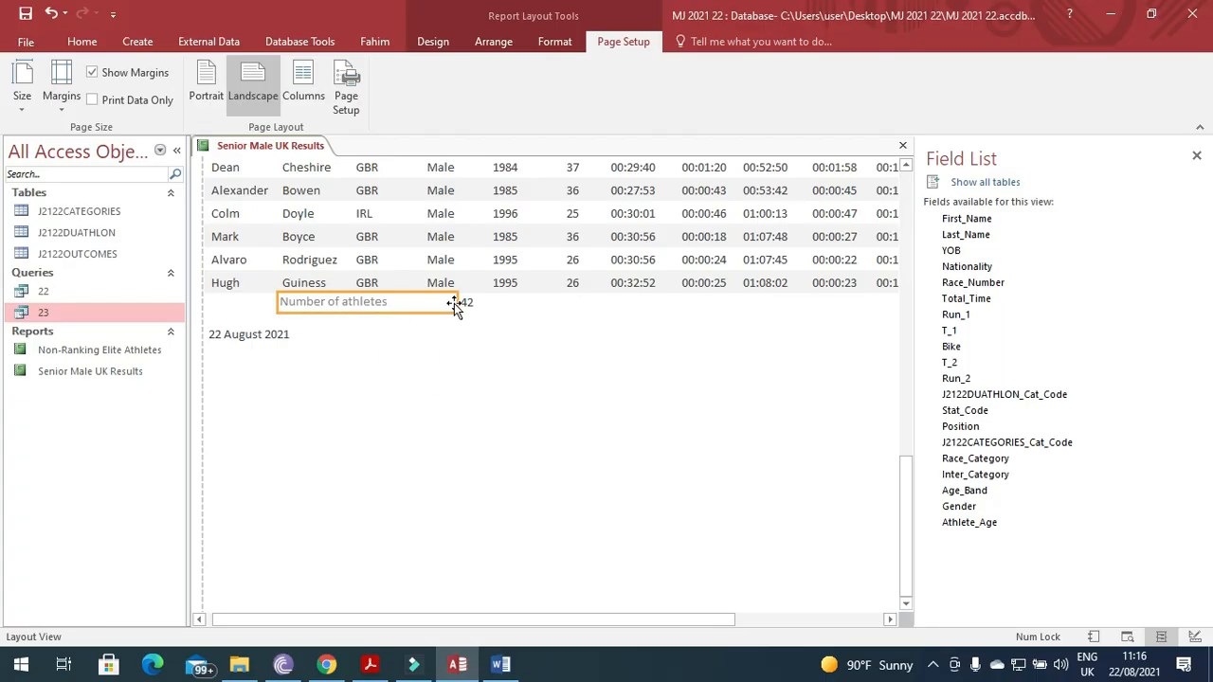
{"action": "left_click_drag", "start_coordinate": [456, 302], "coordinate": [411, 308]}
{"action": "left_click", "coordinate": [426, 357]}
{"action": "left_click", "coordinate": [370, 663]}
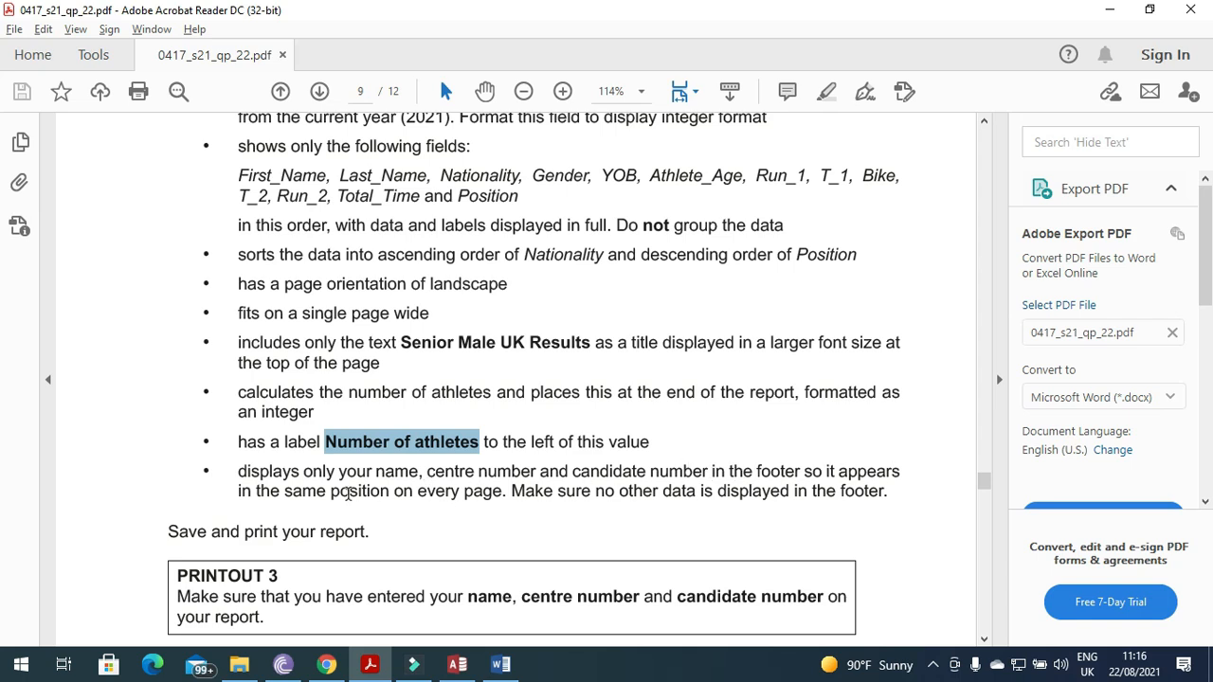
Minimise the question paper to bring the Access report back to the front.
{"action": "left_click", "coordinate": [370, 664]}
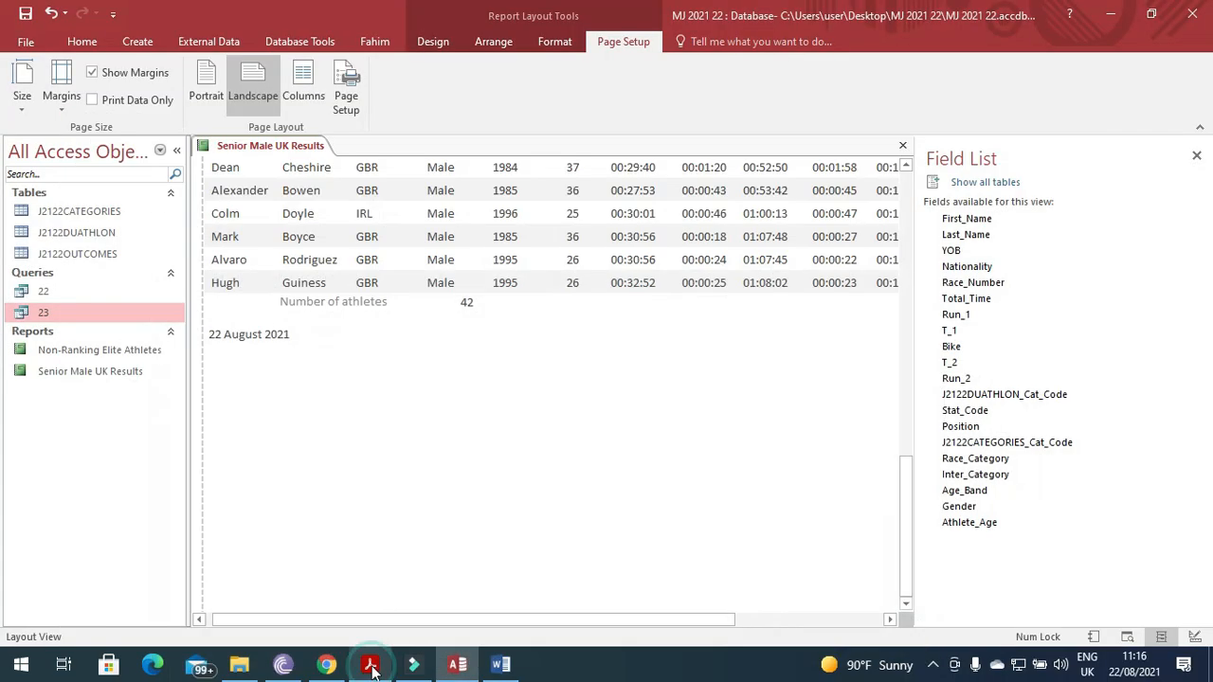
In Design View, add a Page Footer label containing the candidate's name and numbers.
{"action": "right_click", "coordinate": [220, 154]}
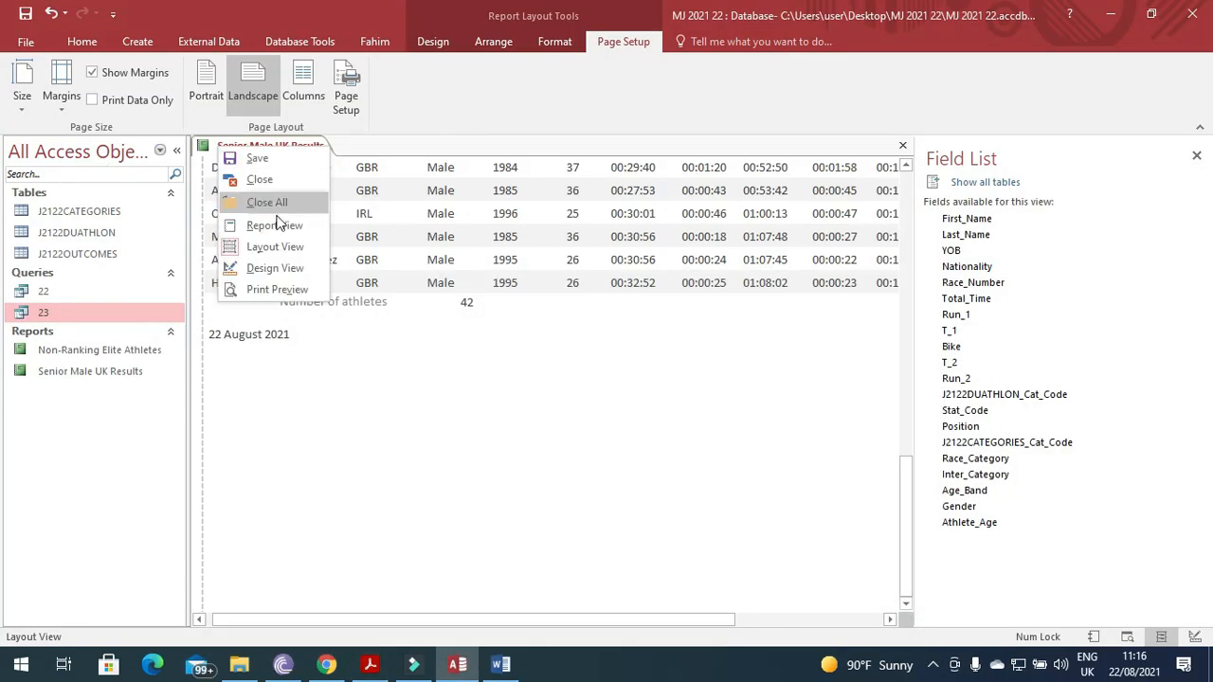
{"action": "left_click", "coordinate": [274, 265]}
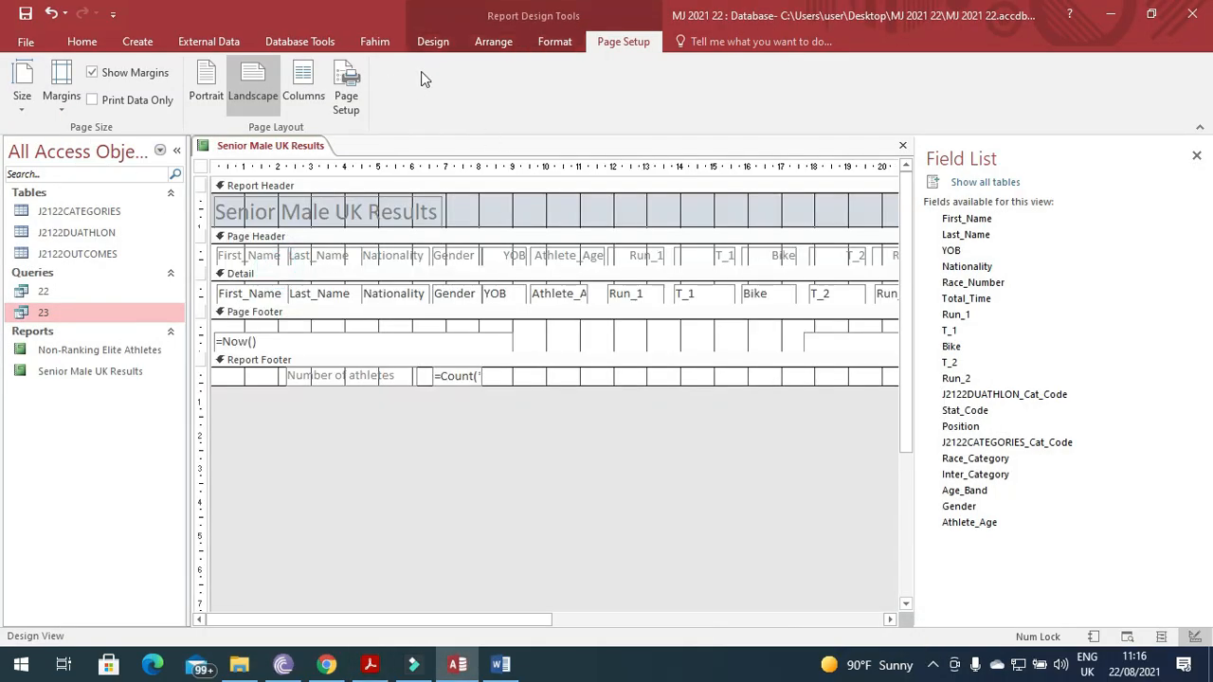
{"action": "left_click", "coordinate": [436, 45]}
{"action": "left_click", "coordinate": [384, 95]}
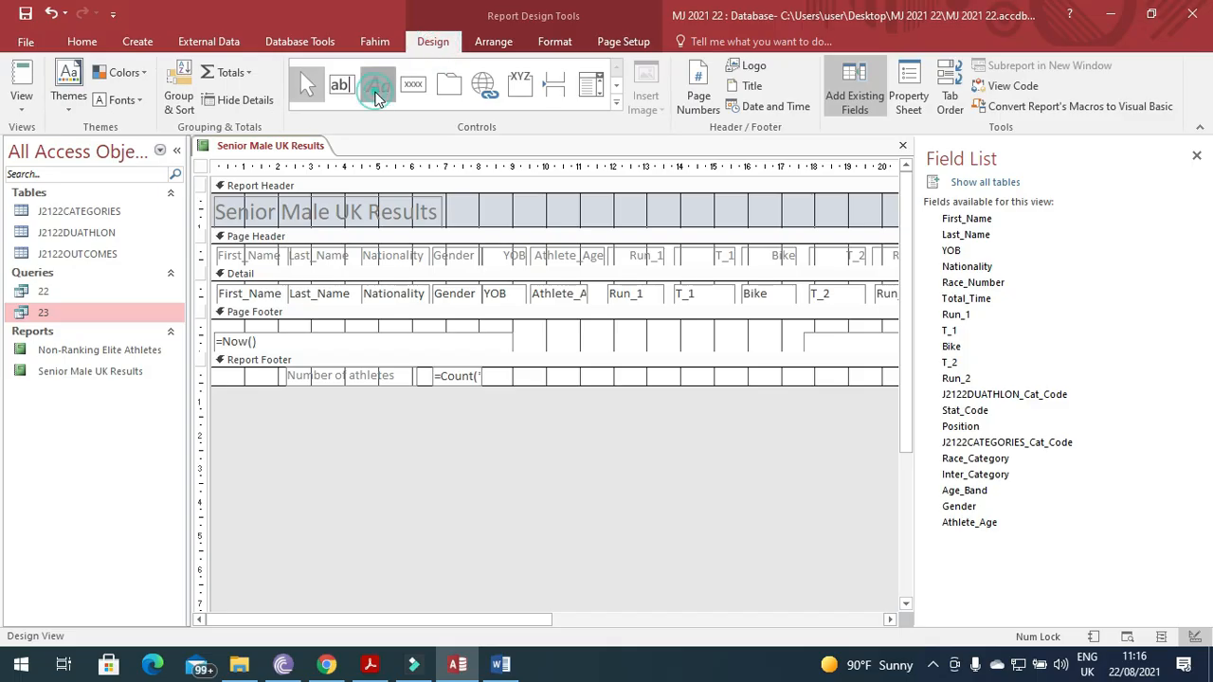
{"action": "mouse_move", "coordinate": [524, 330]}
{"action": "left_mouse_down"}
{"action": "mouse_move", "coordinate": [625, 354]}
{"action": "mouse_move", "coordinate": [773, 360]}
{"action": "left_mouse_up"}
{"action": "type", "text": "F"}
{"action": "key", "text": "Caps_Lock"}
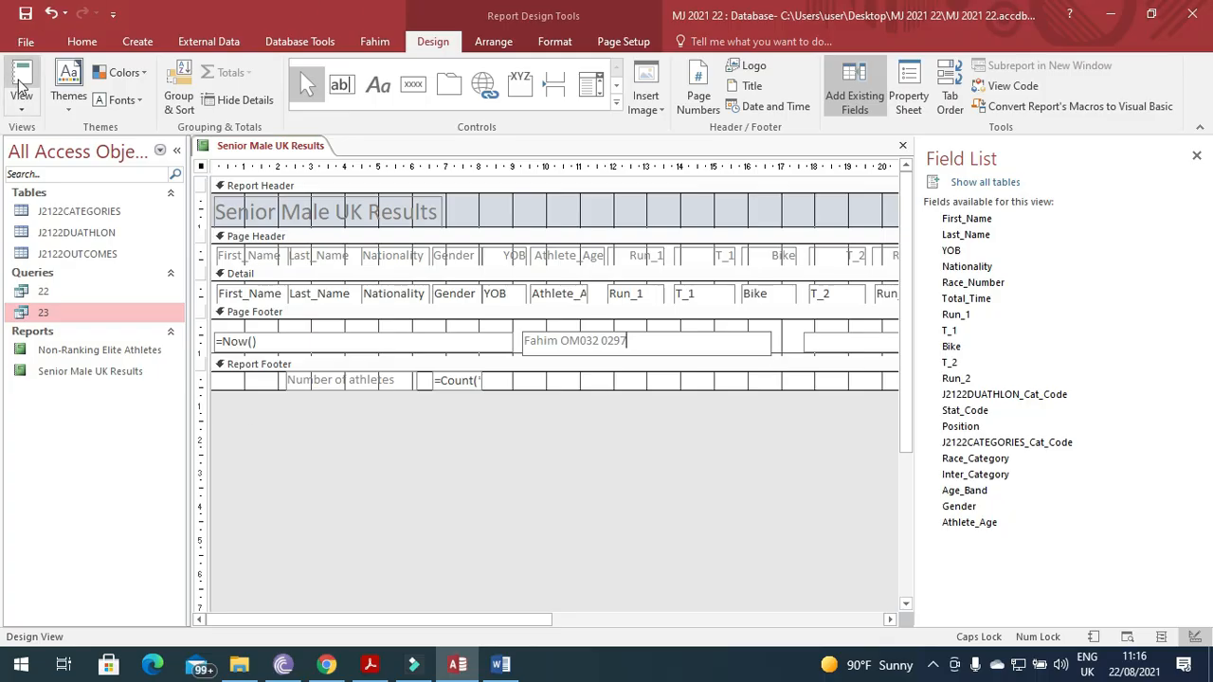
{"action": "key", "text": "Return"}
Widen the report footer count box and edit its formula to =Count([MALE]).
{"action": "left_click", "coordinate": [460, 382]}
{"action": "left_click_drag", "start_coordinate": [483, 380], "coordinate": [580, 380]}
{"action": "left_click", "coordinate": [484, 380]}
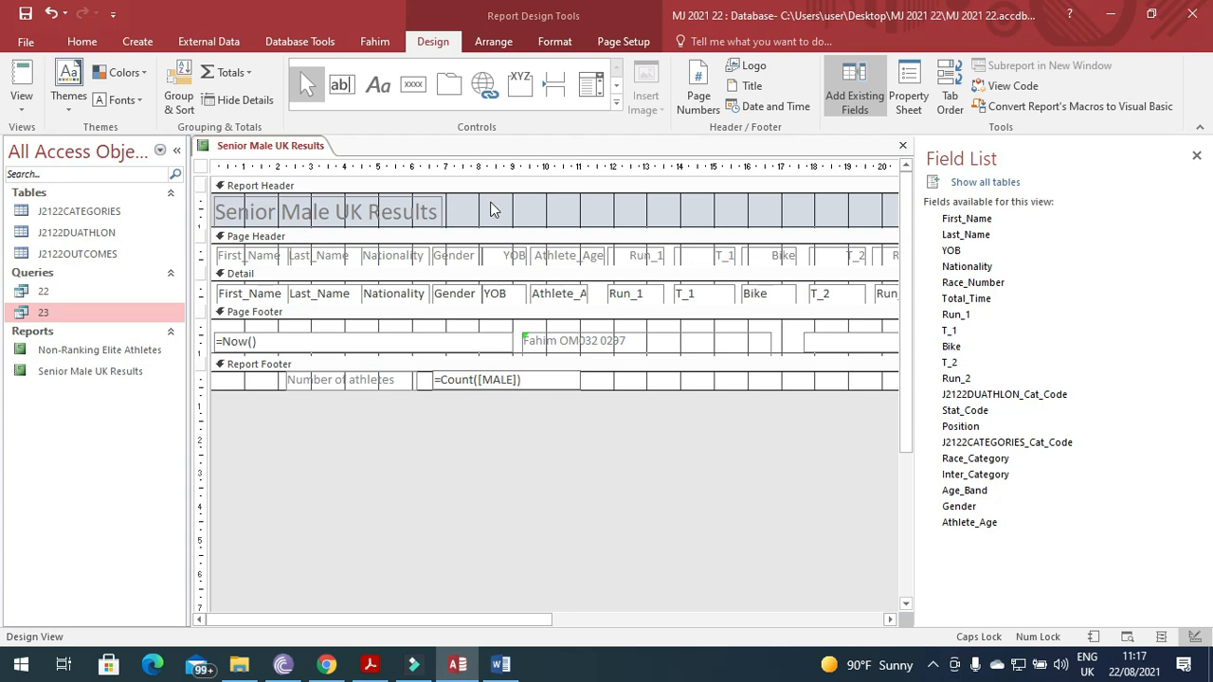
Cancel the MALE parameter prompt and change the count formula to =Count([Gender]).
{"action": "left_click", "coordinate": [23, 83]}
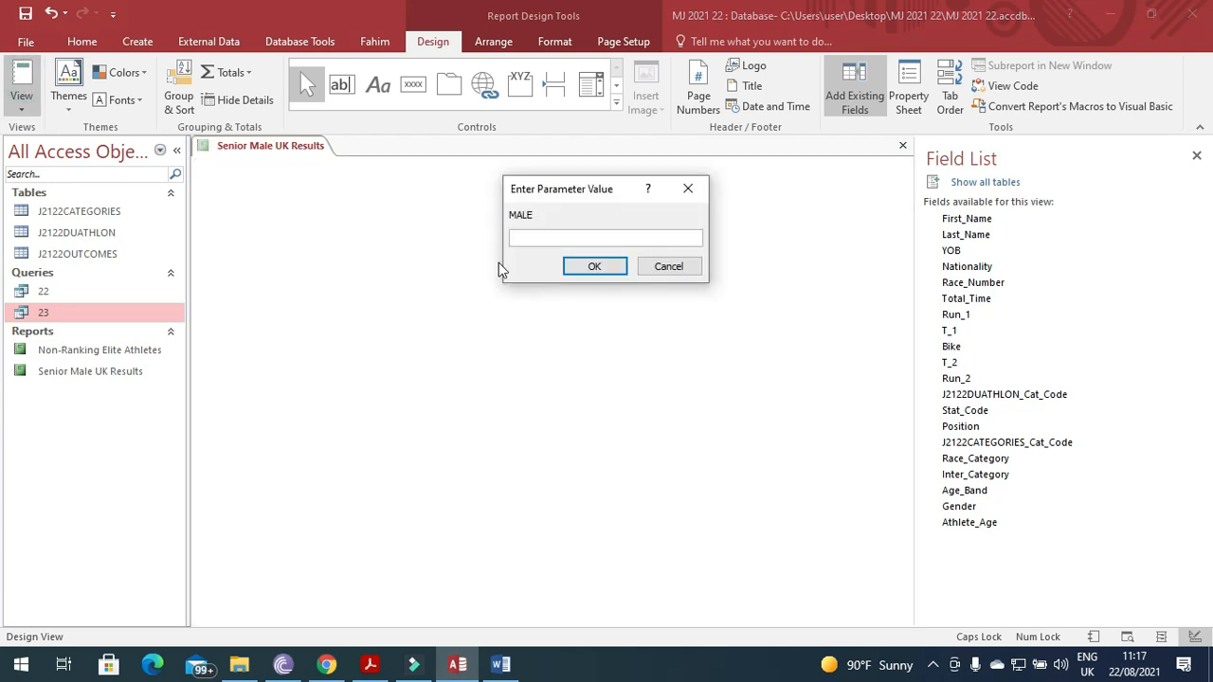
{"action": "left_click", "coordinate": [668, 266]}
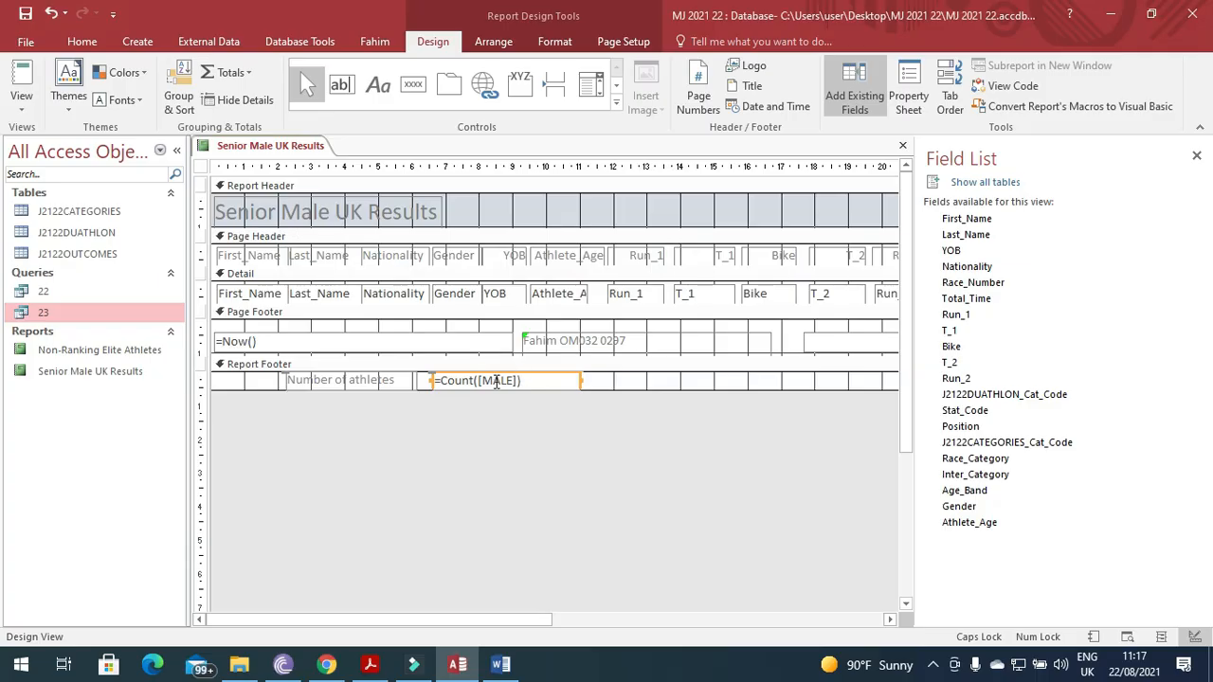
{"action": "left_click_drag", "start_coordinate": [514, 381], "coordinate": [486, 380]}
{"action": "type", "text": "G"}
{"action": "key", "text": "Caps_Lock"}
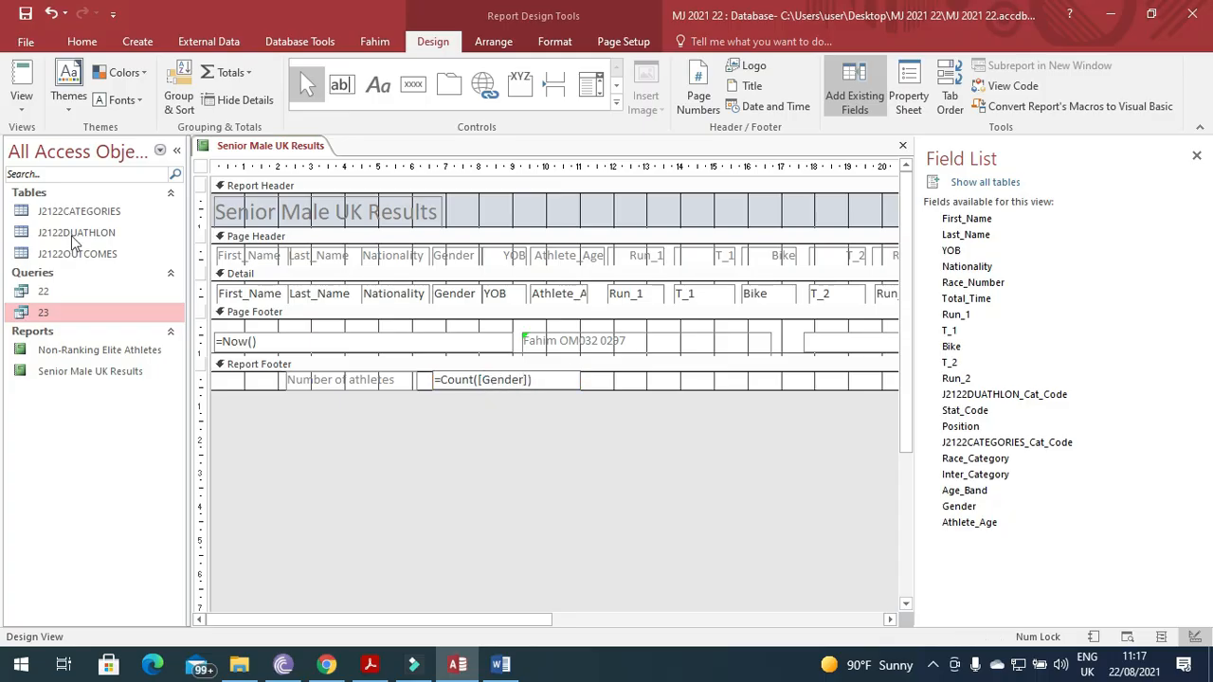
Check the report in Report View shows 42 athletes, then highlight the Evidence 7 instruction.
{"action": "left_click", "coordinate": [21, 83]}
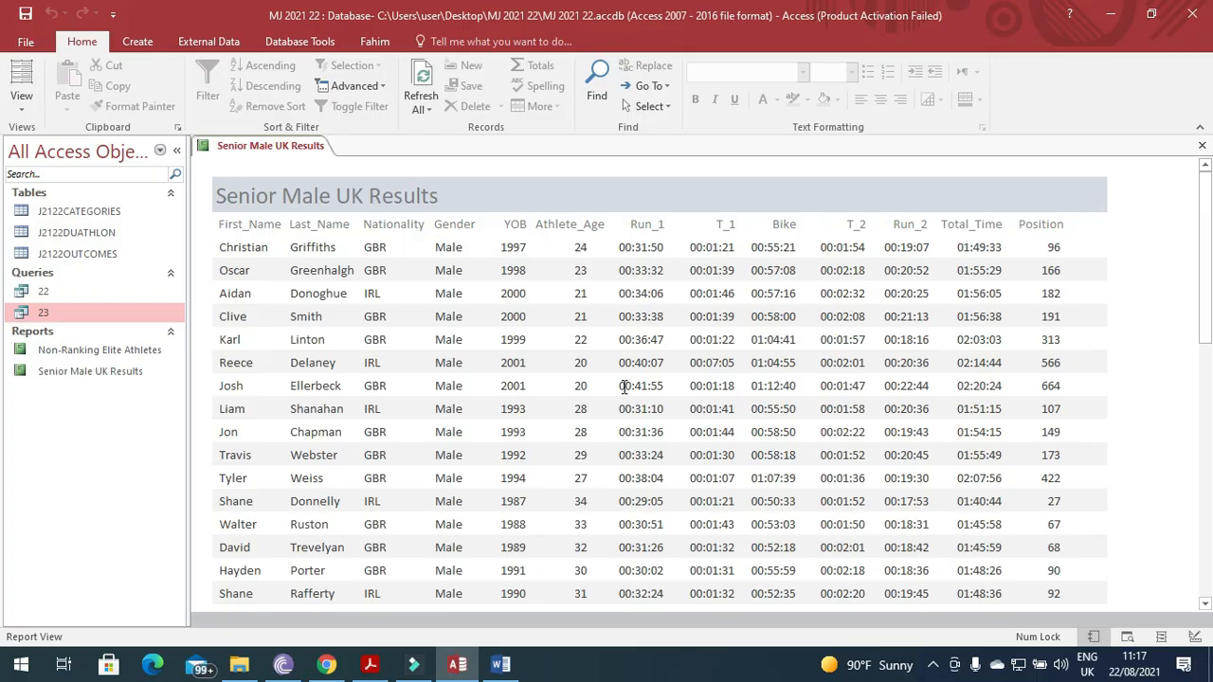
{"action": "left_click_drag", "start_coordinate": [1210, 241], "coordinate": [1211, 500]}
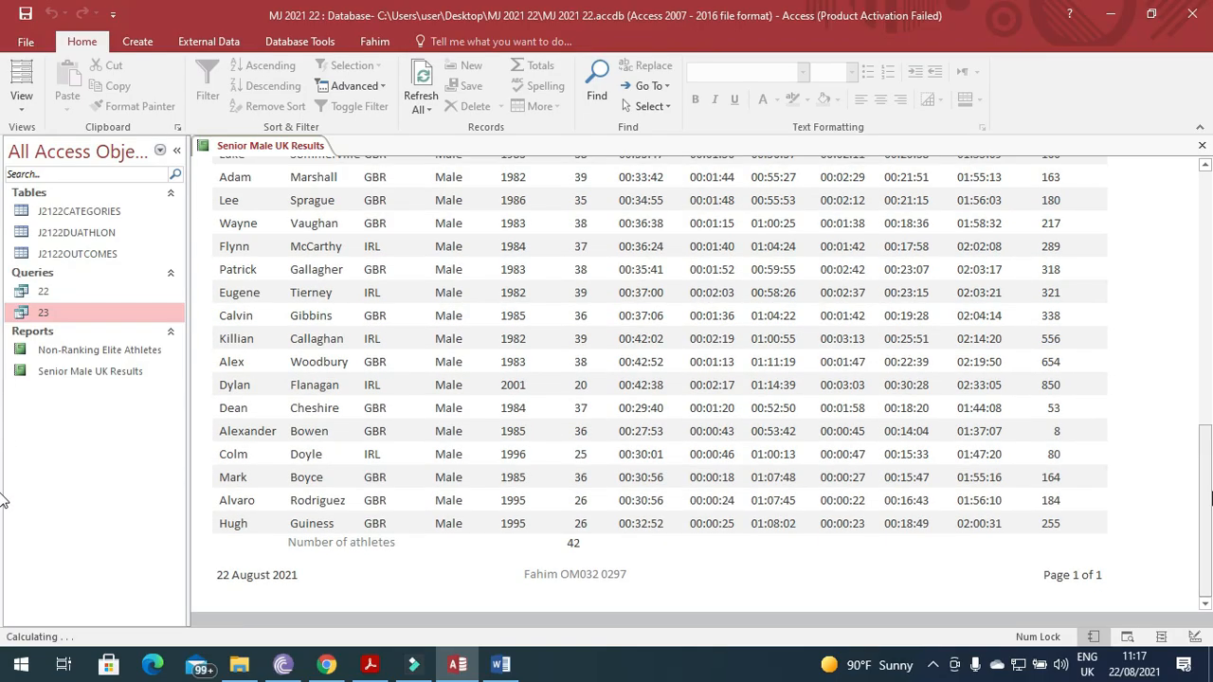
{"action": "left_click", "coordinate": [368, 675]}
{"action": "scroll", "coordinate": [253, 537], "scroll_direction": "down", "scroll_amount": 4}
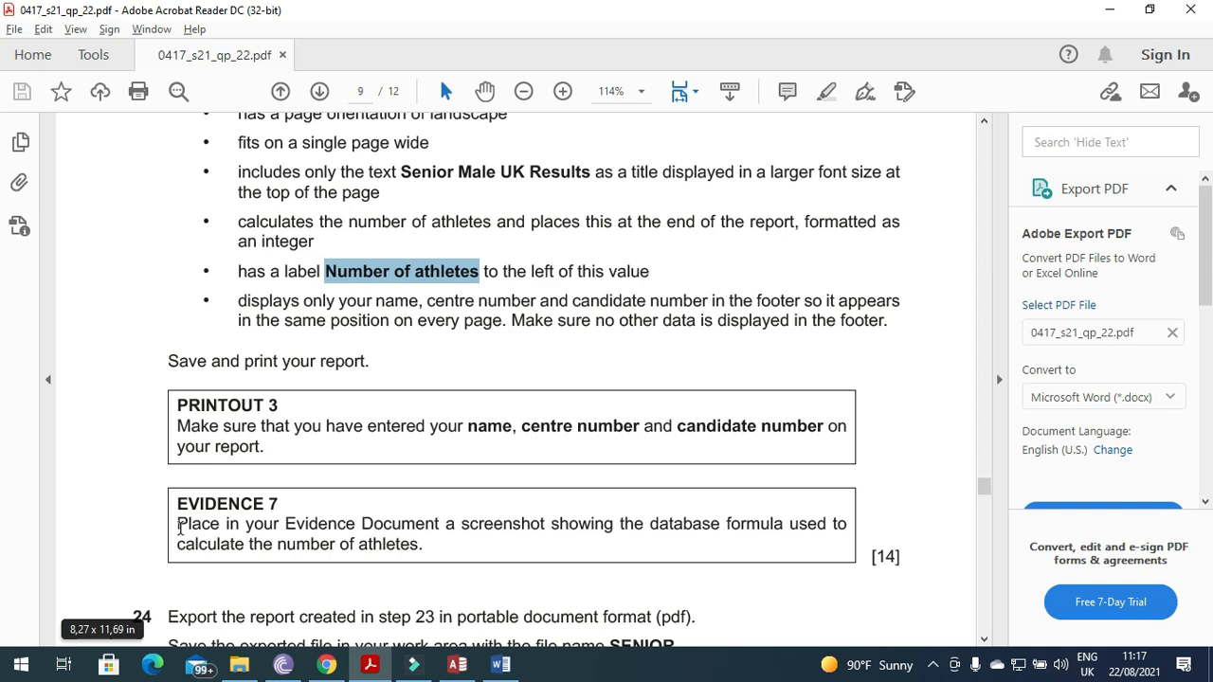
{"action": "left_click", "coordinate": [186, 528]}
{"action": "mouse_move", "coordinate": [190, 528]}
{"action": "left_mouse_down"}
{"action": "mouse_move", "coordinate": [333, 544]}
{"action": "mouse_move", "coordinate": [672, 547]}
{"action": "mouse_move", "coordinate": [792, 533]}
{"action": "left_mouse_up"}
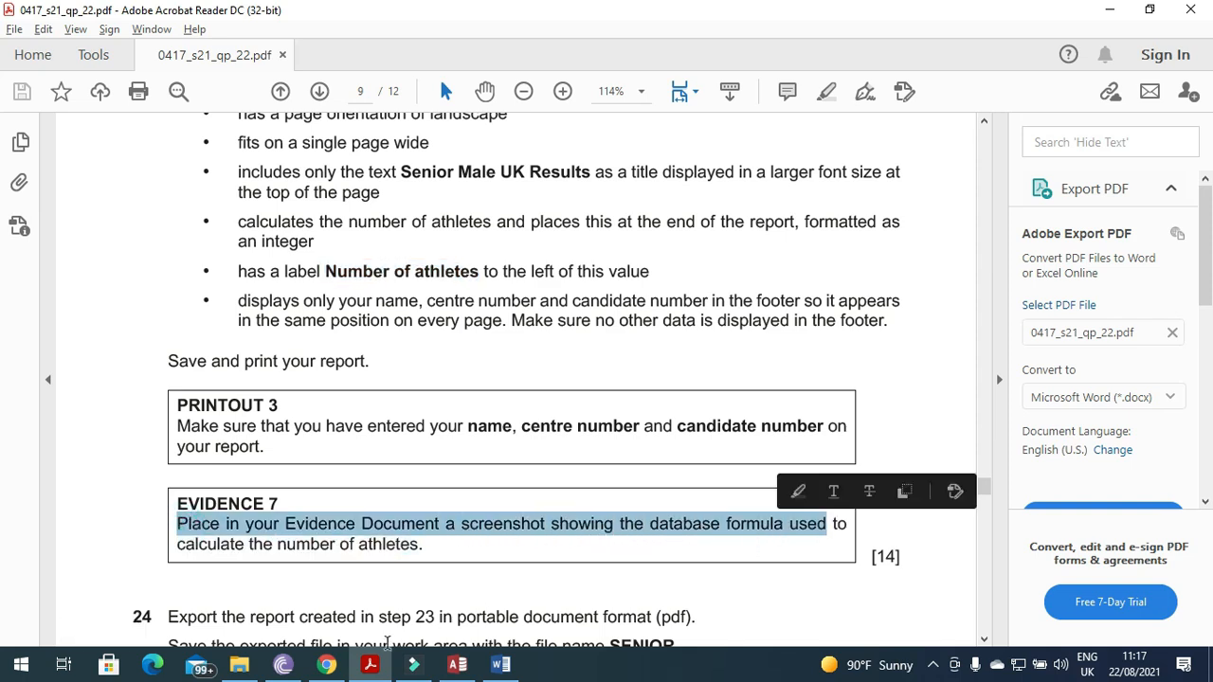
{"action": "left_click", "coordinate": [457, 665]}
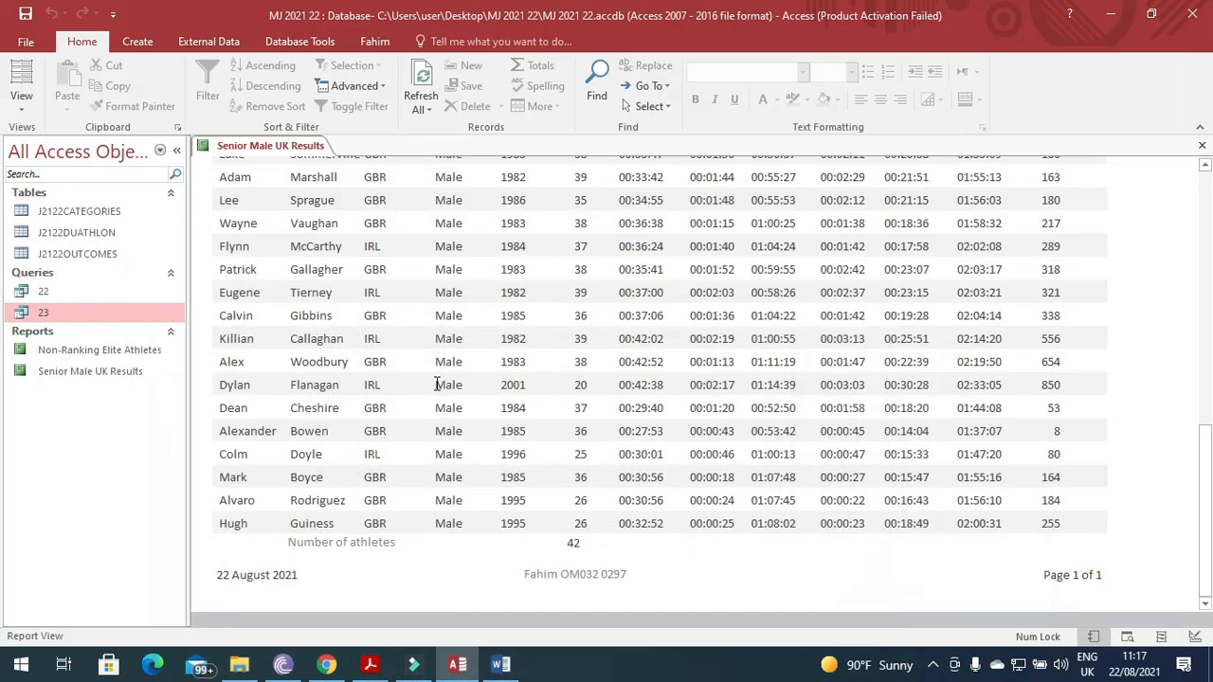
Put the report in Design View and paste its screenshot under Step 23 in Word.
{"action": "right_click", "coordinate": [237, 147]}
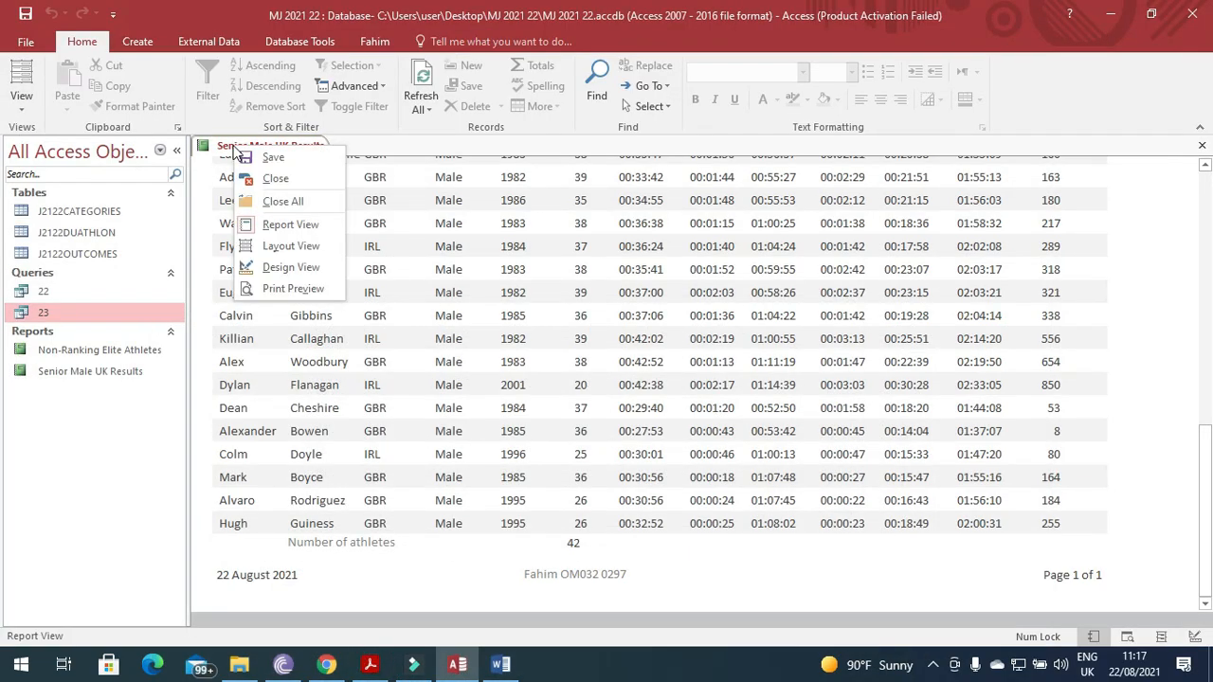
{"action": "left_click", "coordinate": [305, 268]}
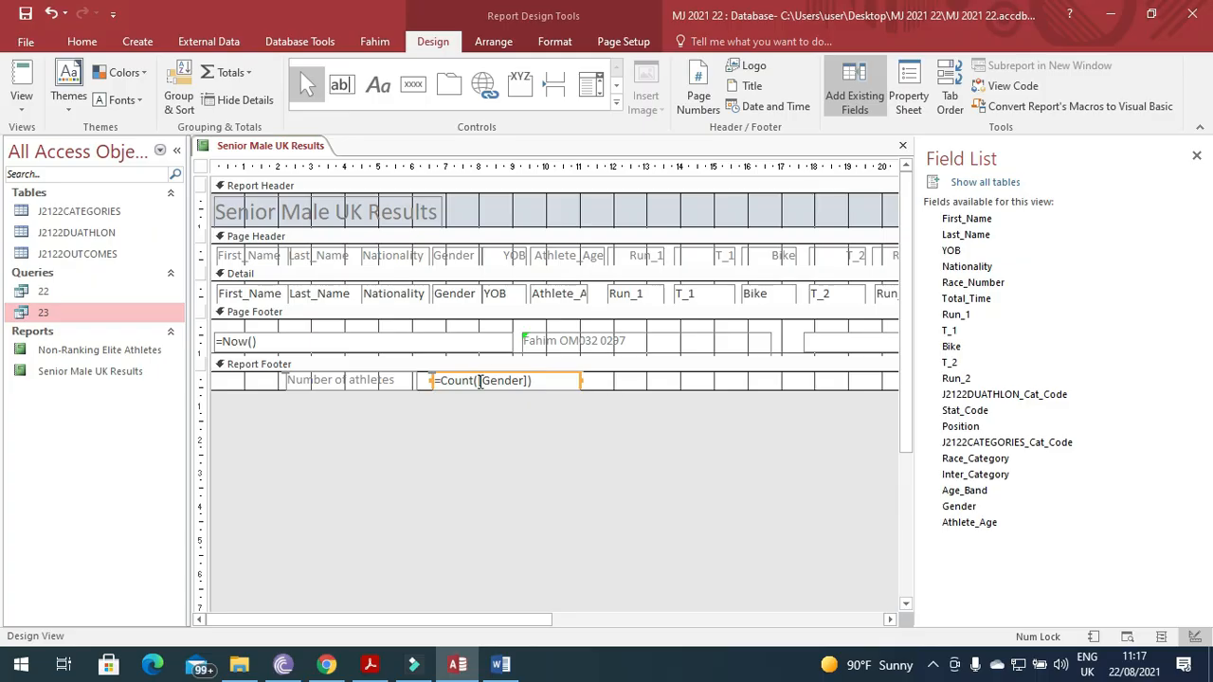
{"action": "left_click", "coordinate": [500, 664]}
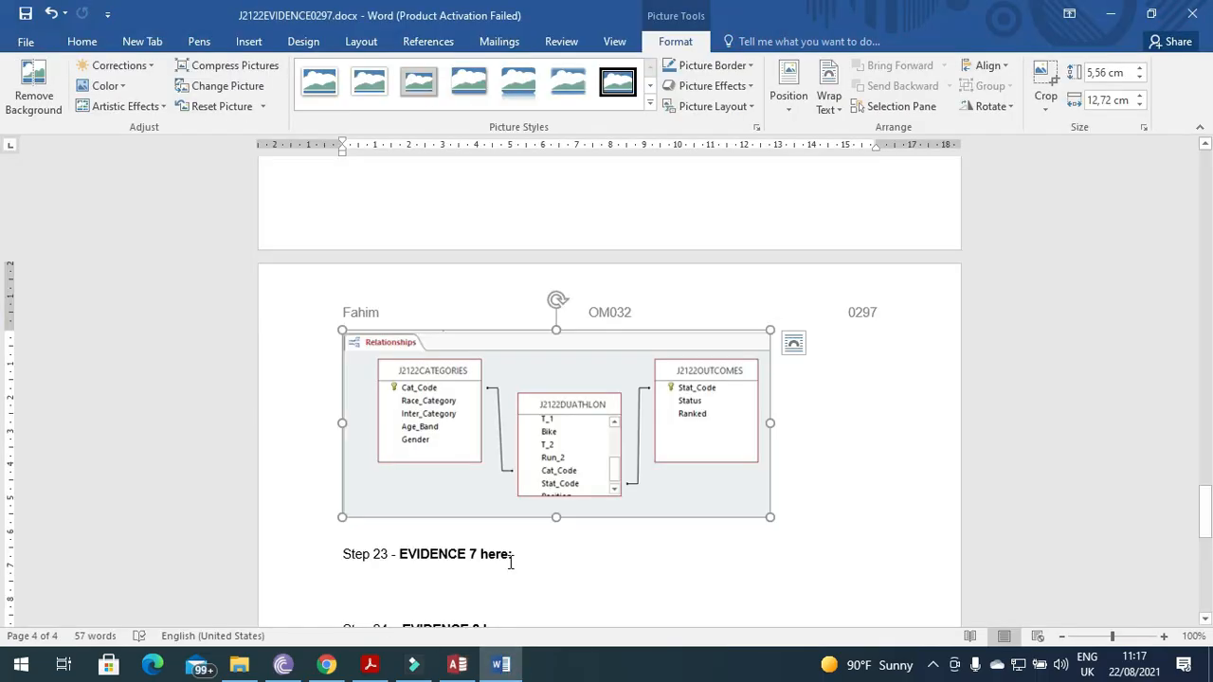
{"action": "left_click", "coordinate": [439, 580]}
{"action": "key", "text": "ctrl+v"}
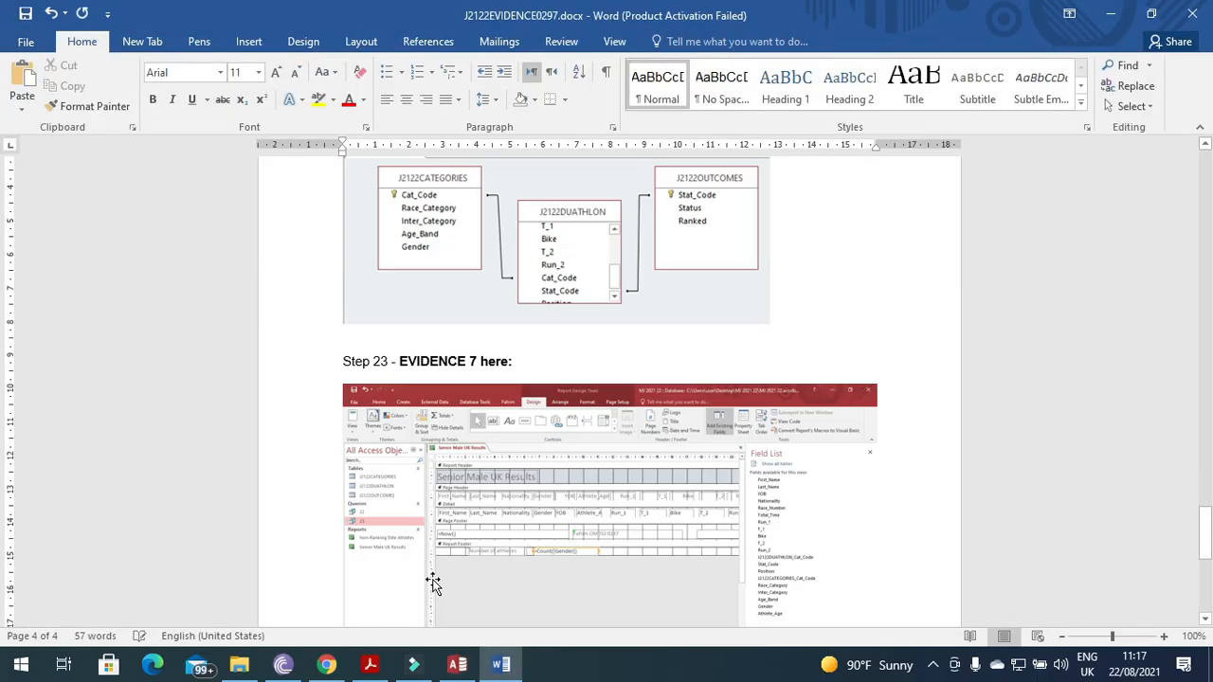
Crop the screenshot to the =Count([Gender]) formula and enlarge it to about 13.39 cm wide.
{"action": "left_click", "coordinate": [465, 493]}
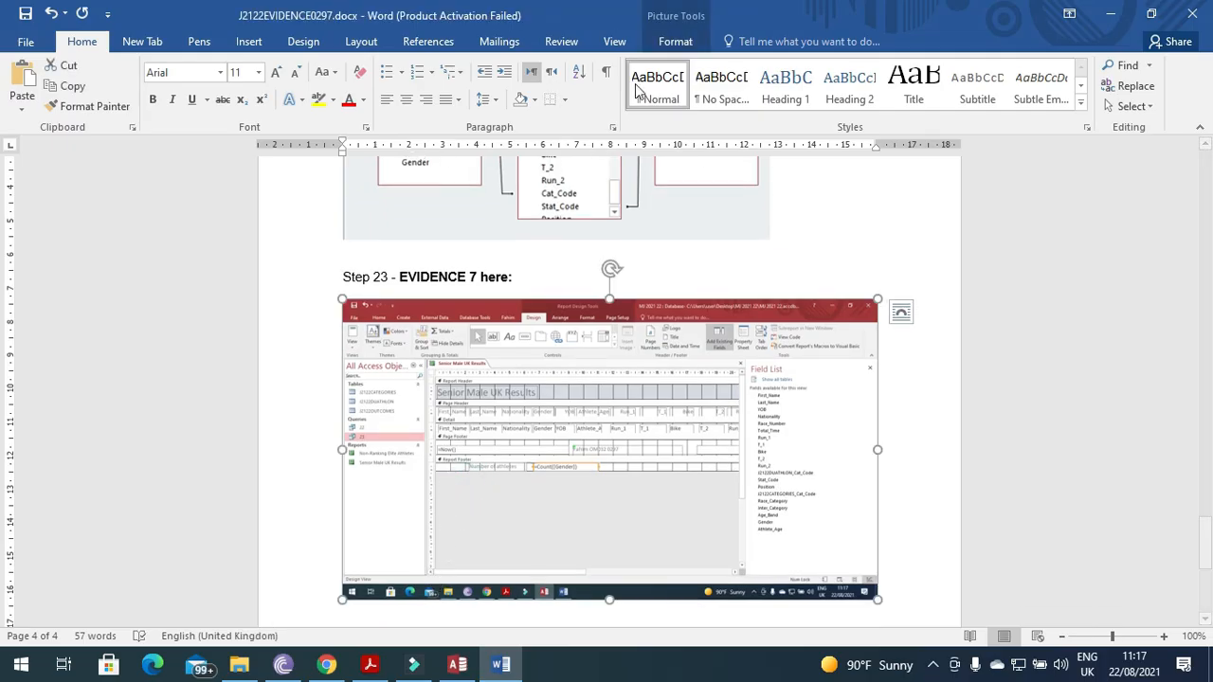
{"action": "left_click", "coordinate": [675, 42]}
{"action": "left_click", "coordinate": [1050, 81]}
{"action": "left_click_drag", "start_coordinate": [866, 593], "coordinate": [602, 473]}
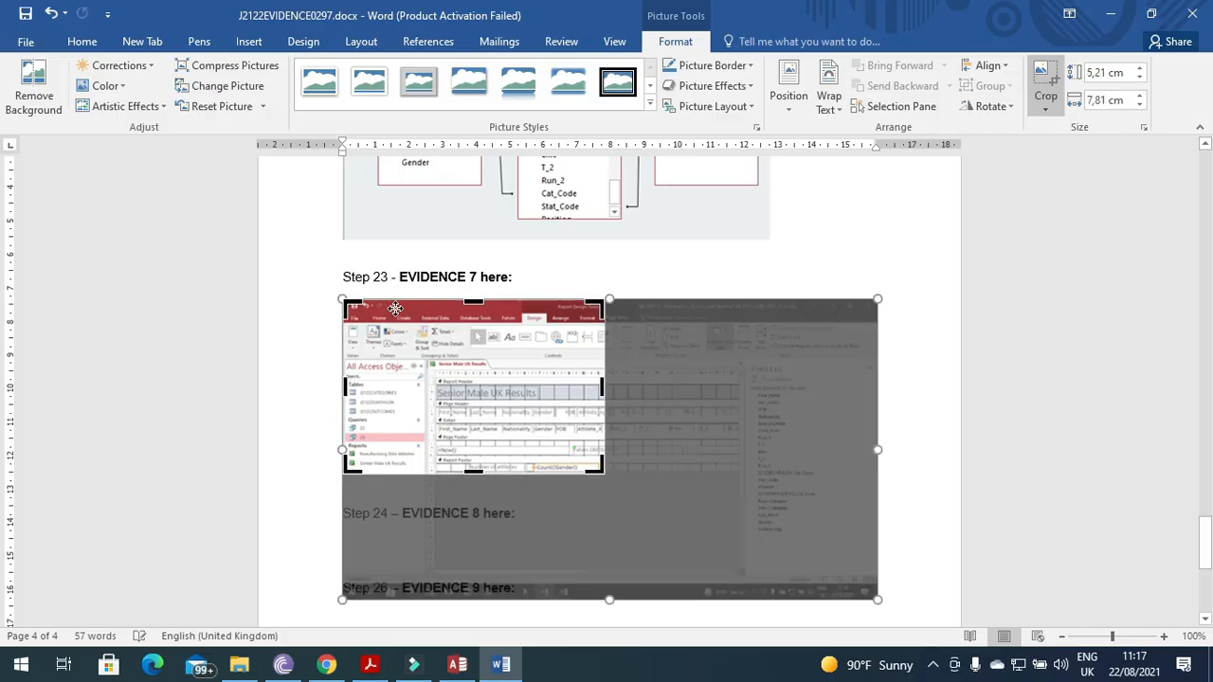
{"action": "left_click_drag", "start_coordinate": [344, 301], "coordinate": [459, 461]}
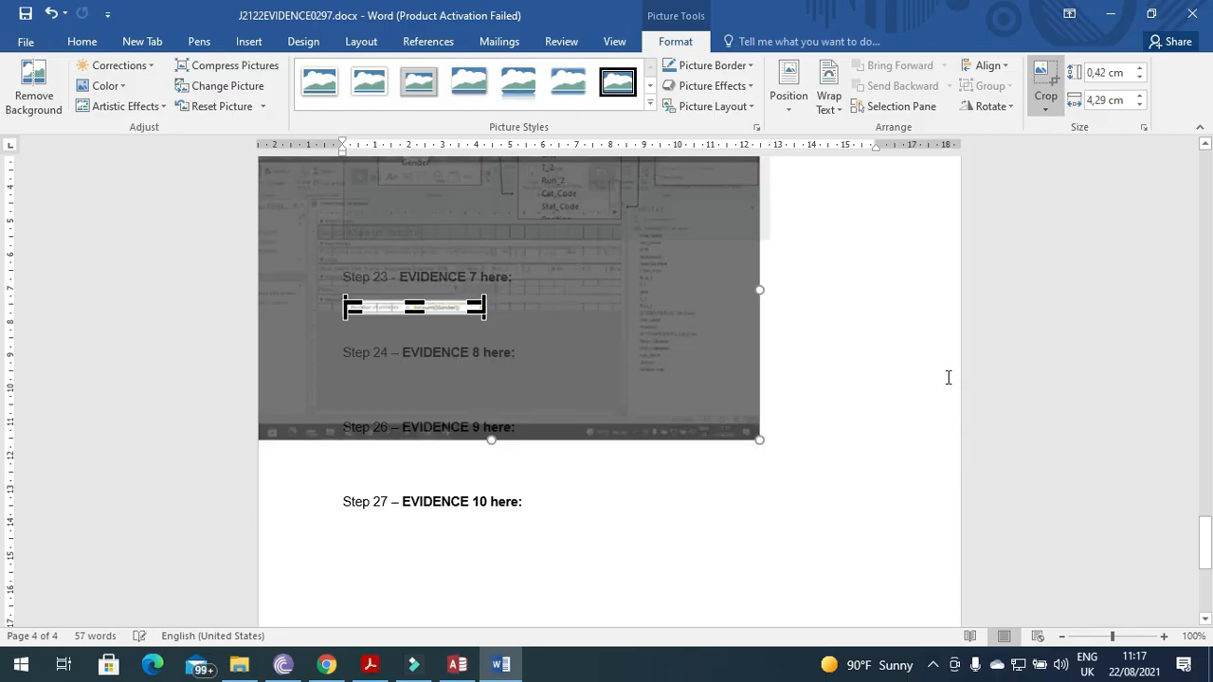
{"action": "left_click", "coordinate": [946, 369]}
{"action": "left_click", "coordinate": [464, 309]}
{"action": "left_click_drag", "start_coordinate": [485, 317], "coordinate": [540, 343]}
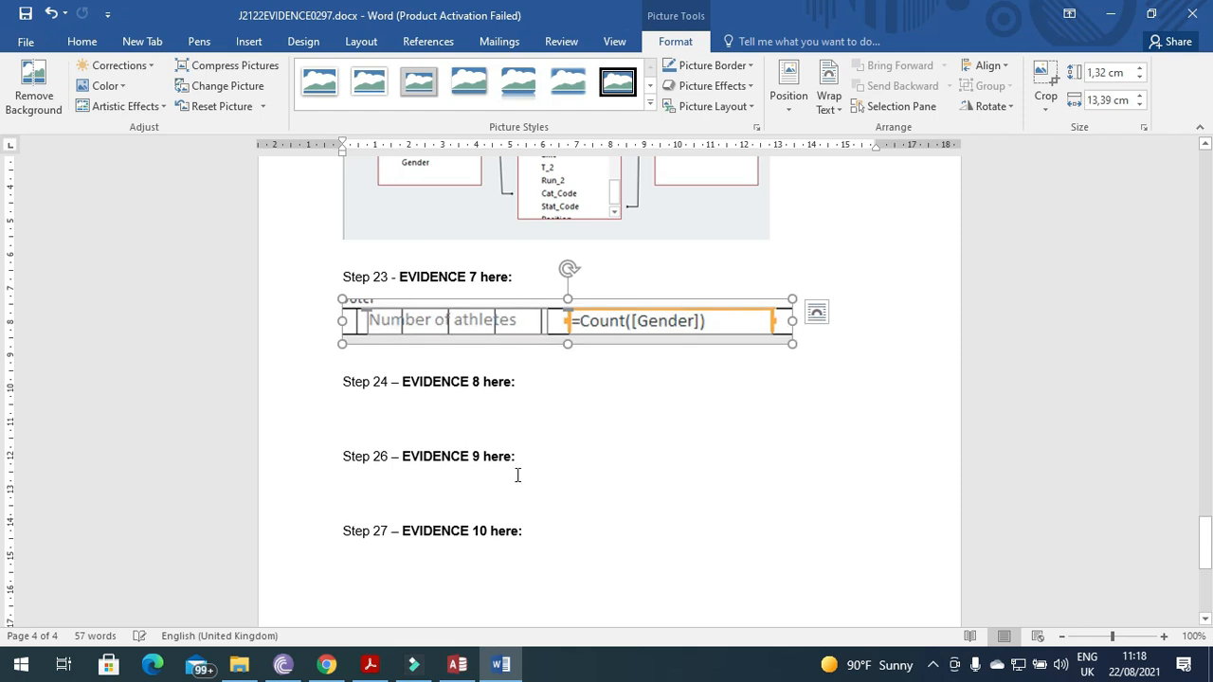
{"action": "left_click", "coordinate": [369, 664]}
Highlight step 24's PDF export instructions and the required file name SENIOR in the question paper.
{"action": "scroll", "coordinate": [364, 485], "scroll_direction": "down", "scroll_amount": 2}
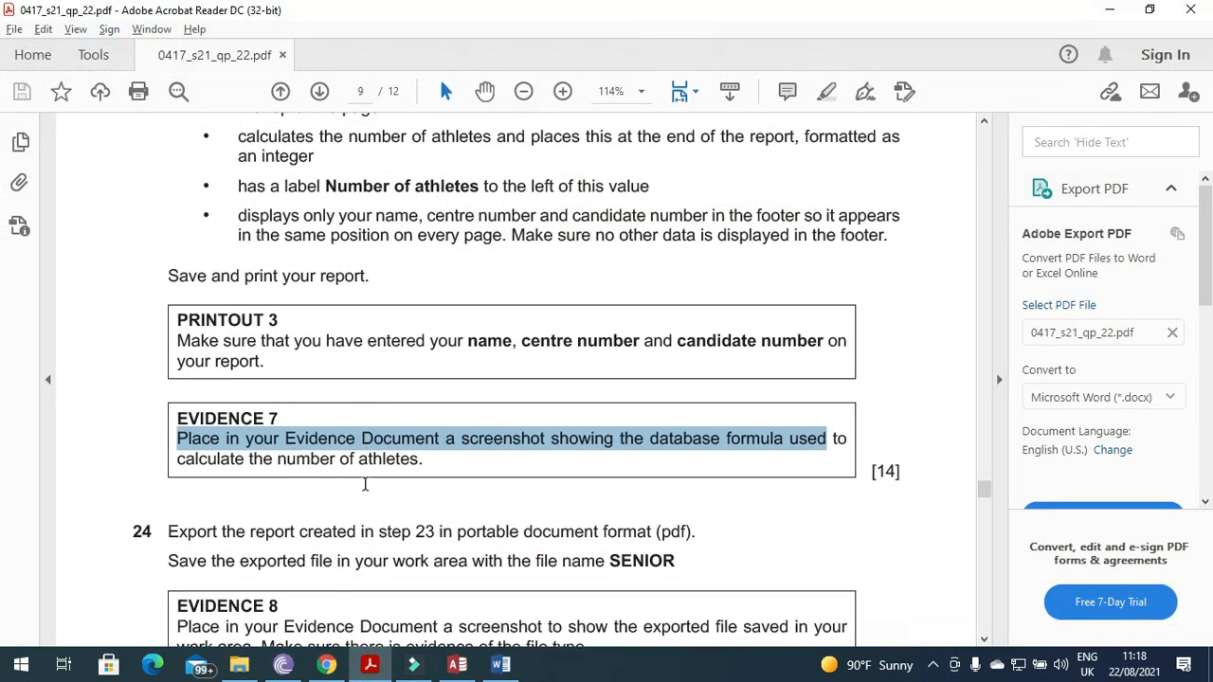
{"action": "scroll", "coordinate": [365, 484], "scroll_direction": "down", "scroll_amount": 4}
{"action": "left_click_drag", "start_coordinate": [171, 361], "coordinate": [698, 362]}
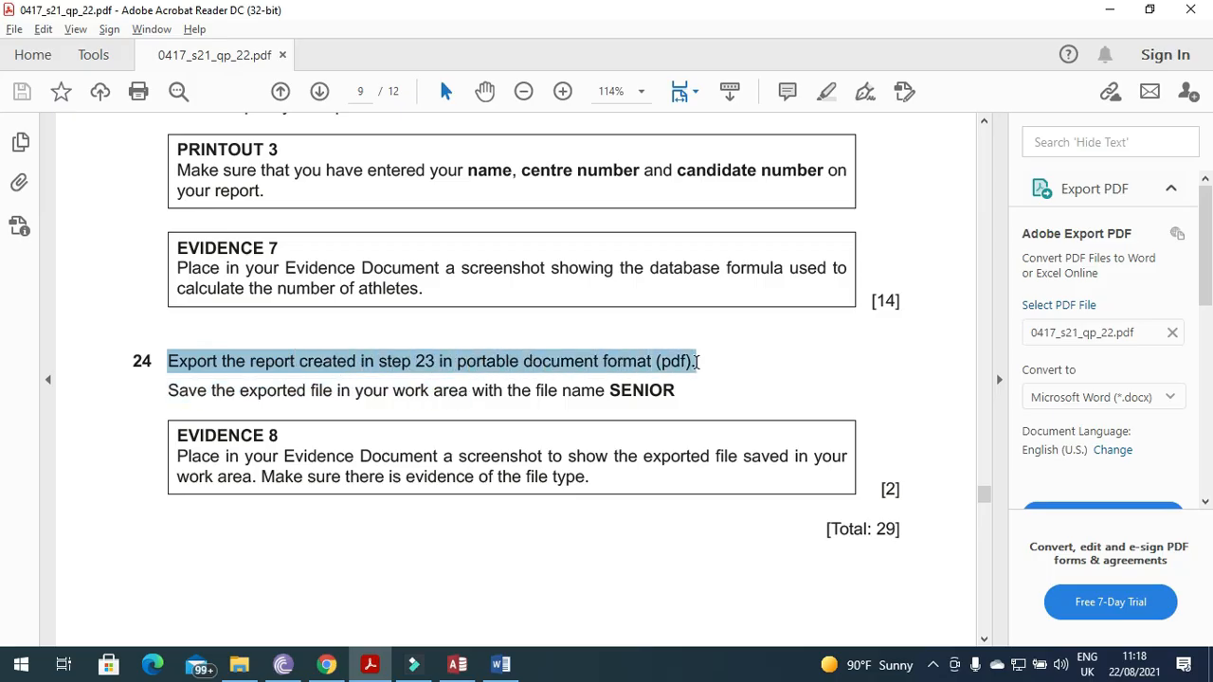
{"action": "left_click_drag", "start_coordinate": [167, 391], "coordinate": [613, 397]}
{"action": "left_click", "coordinate": [682, 389]}
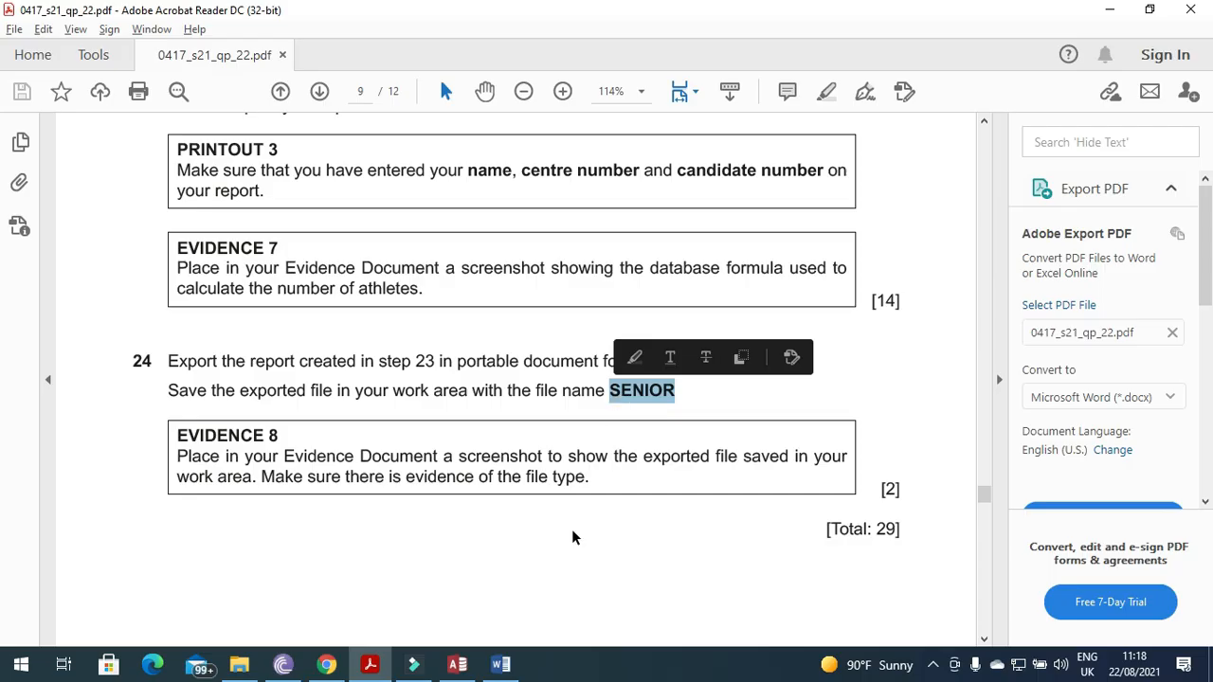
{"action": "left_click", "coordinate": [457, 664]}
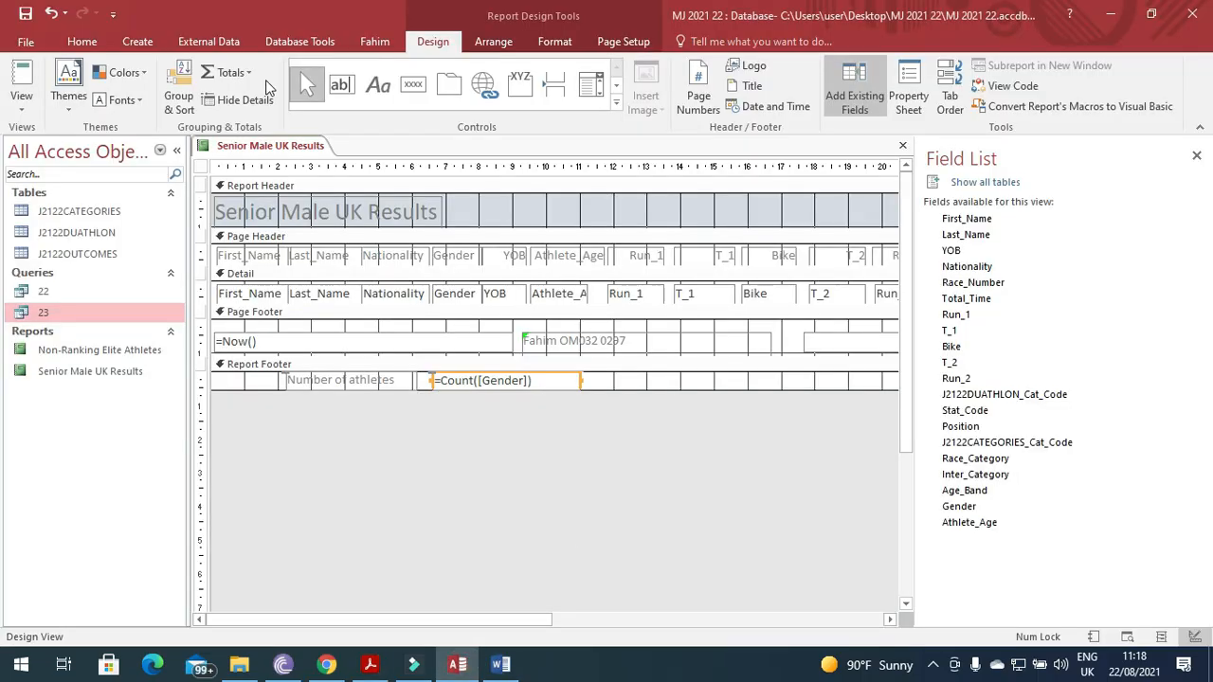
Export the Senior Male UK Results report to PDF with the file name SENIOR.
{"action": "left_click", "coordinate": [902, 146]}
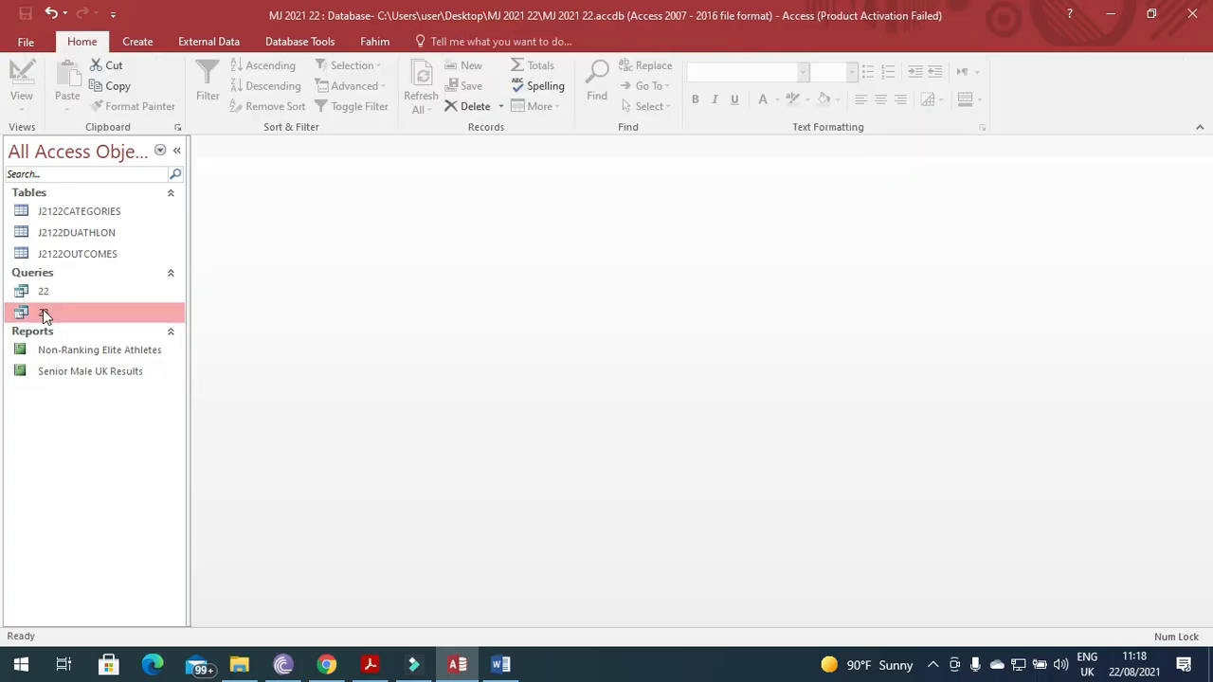
{"action": "right_click", "coordinate": [82, 376]}
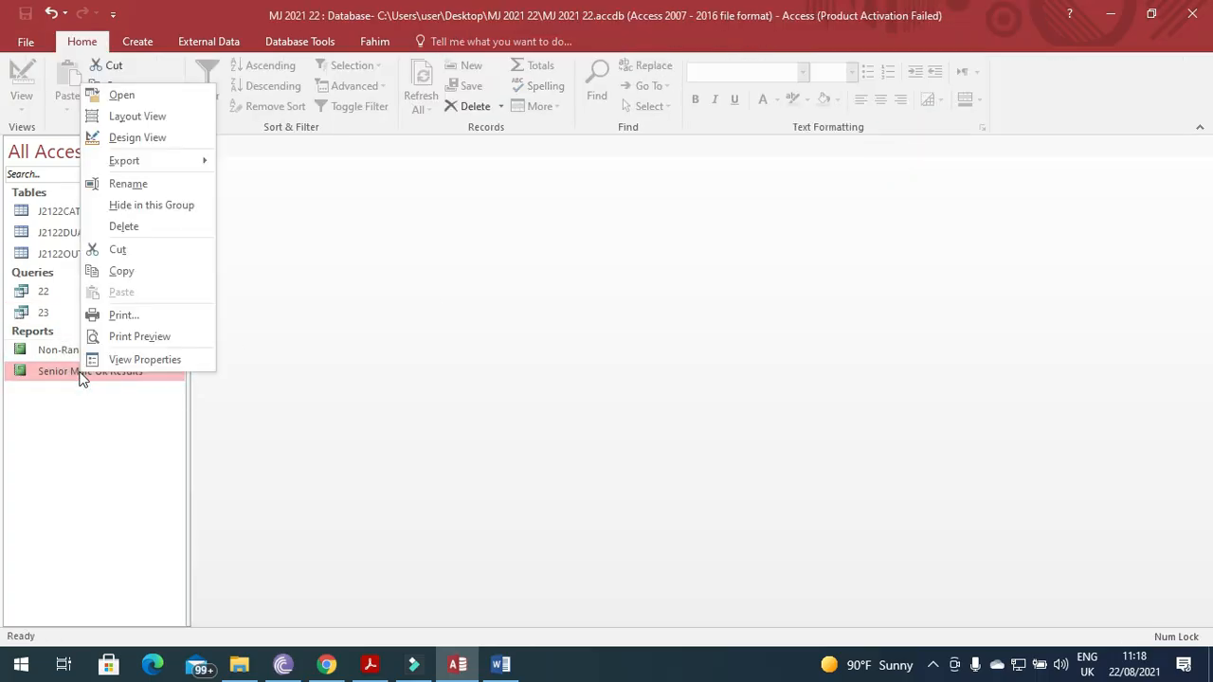
{"action": "mouse_move", "coordinate": [181, 165]}
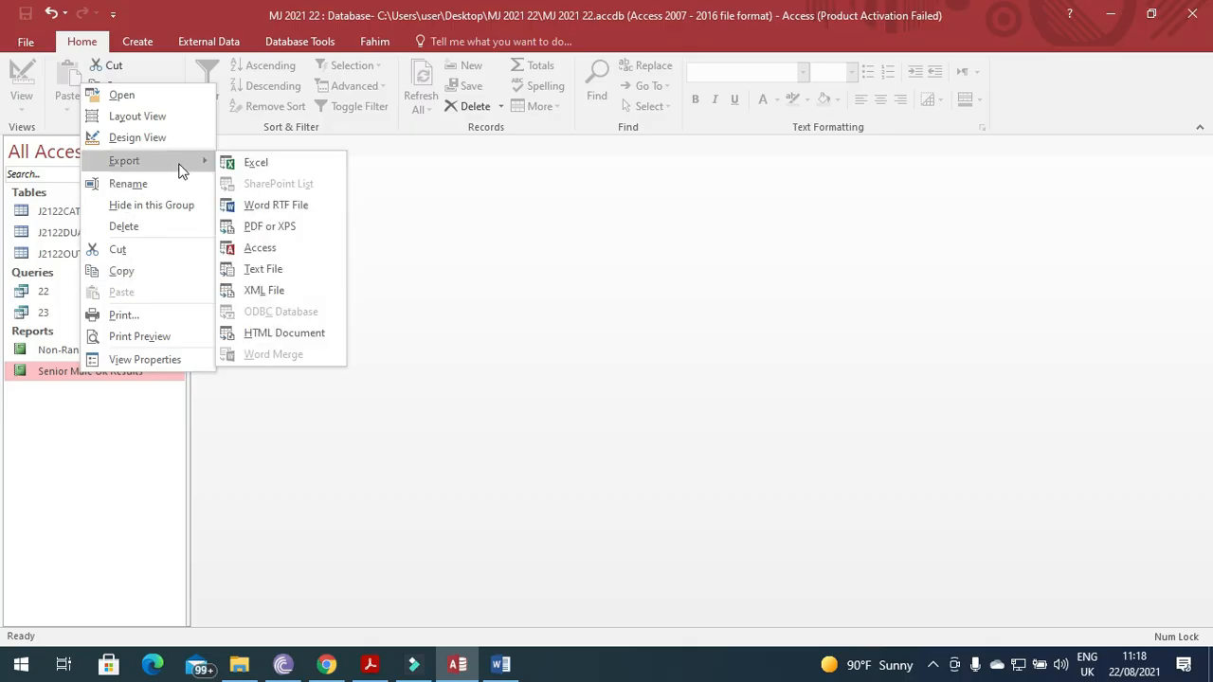
{"action": "left_click", "coordinate": [287, 225]}
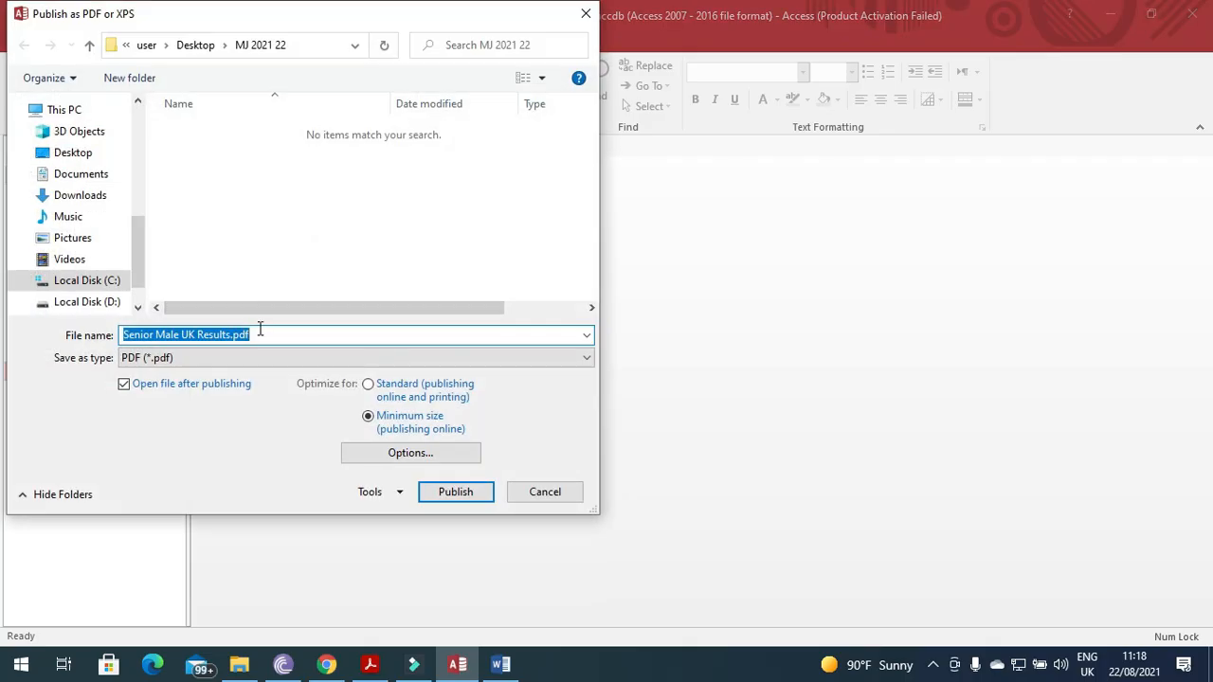
{"action": "type", "text": "SENIOR"}
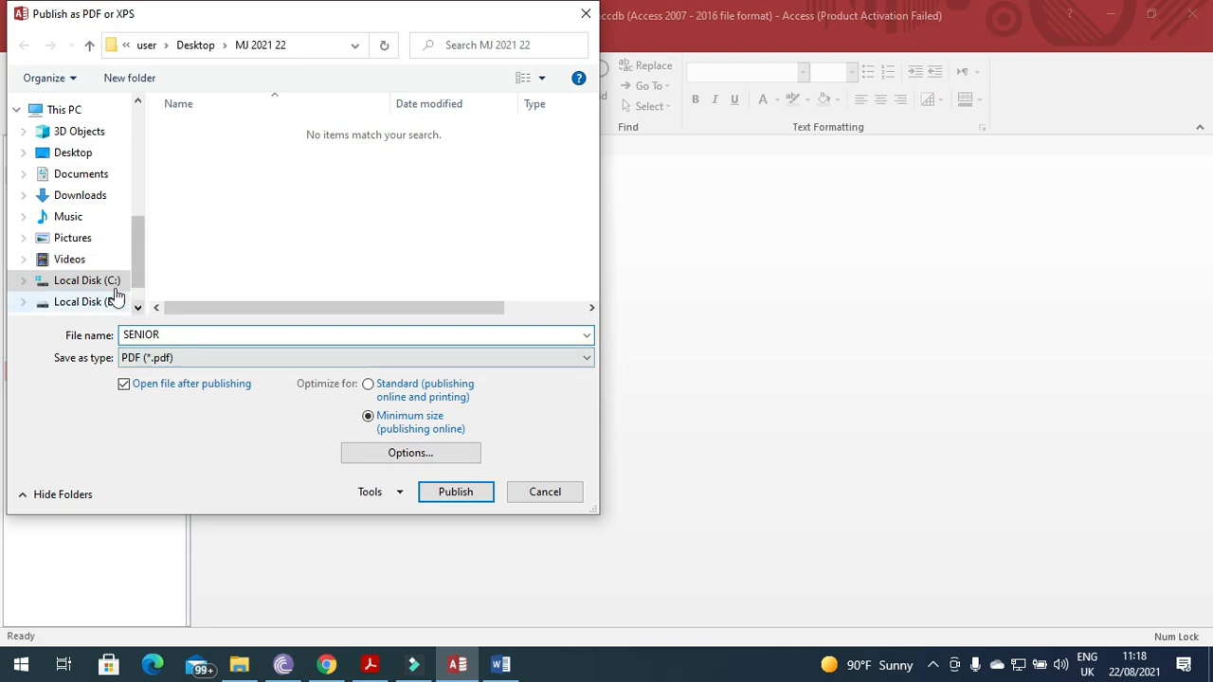
{"action": "left_click", "coordinate": [456, 492]}
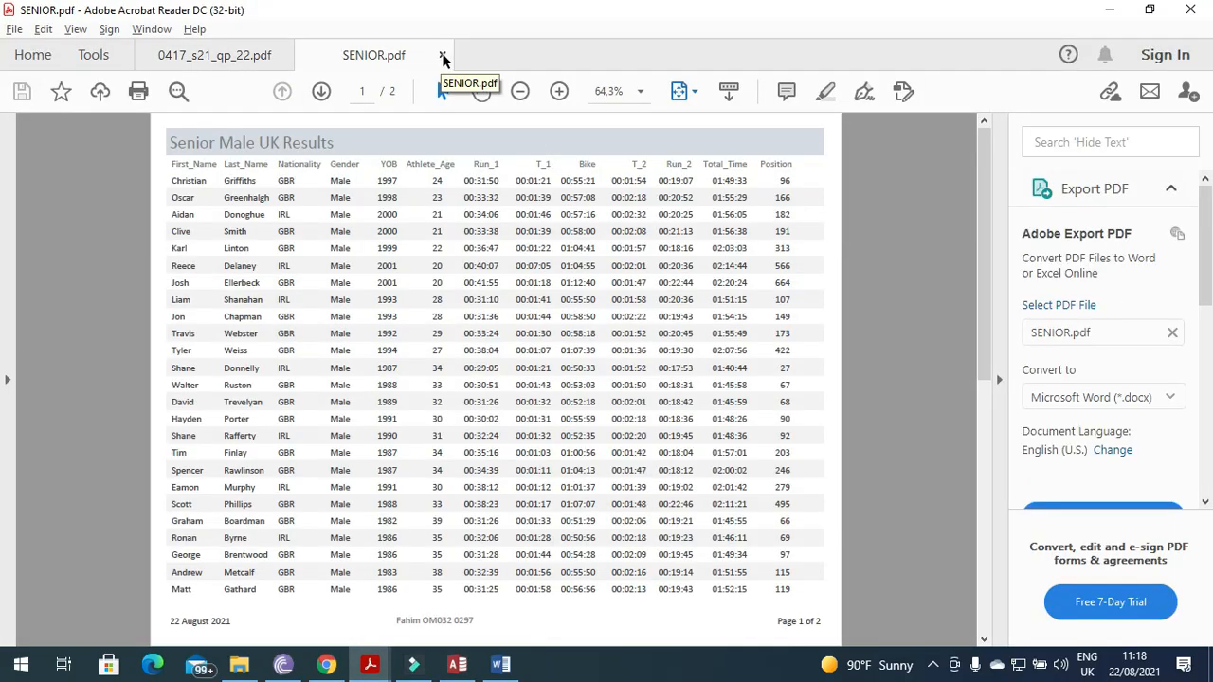
Close the opened SENIOR.pdf and dismiss the export dialog without saving the export steps.
{"action": "left_click", "coordinate": [442, 55]}
{"action": "left_click", "coordinate": [1092, 9]}
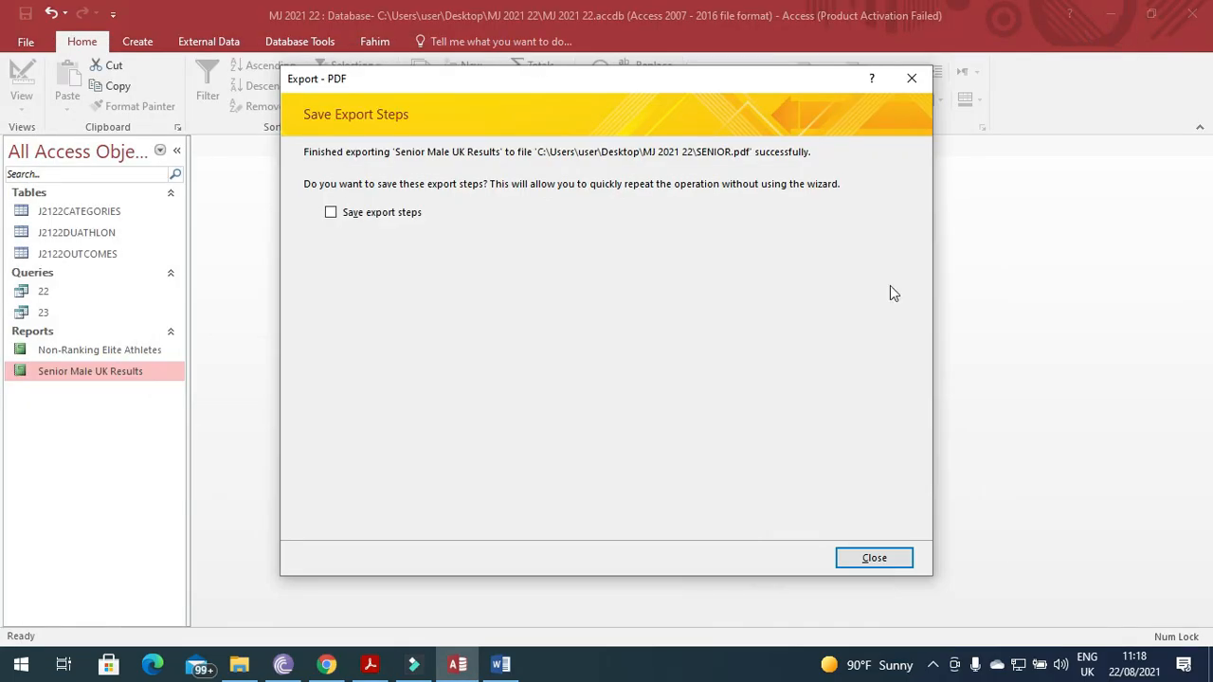
{"action": "left_click", "coordinate": [867, 560]}
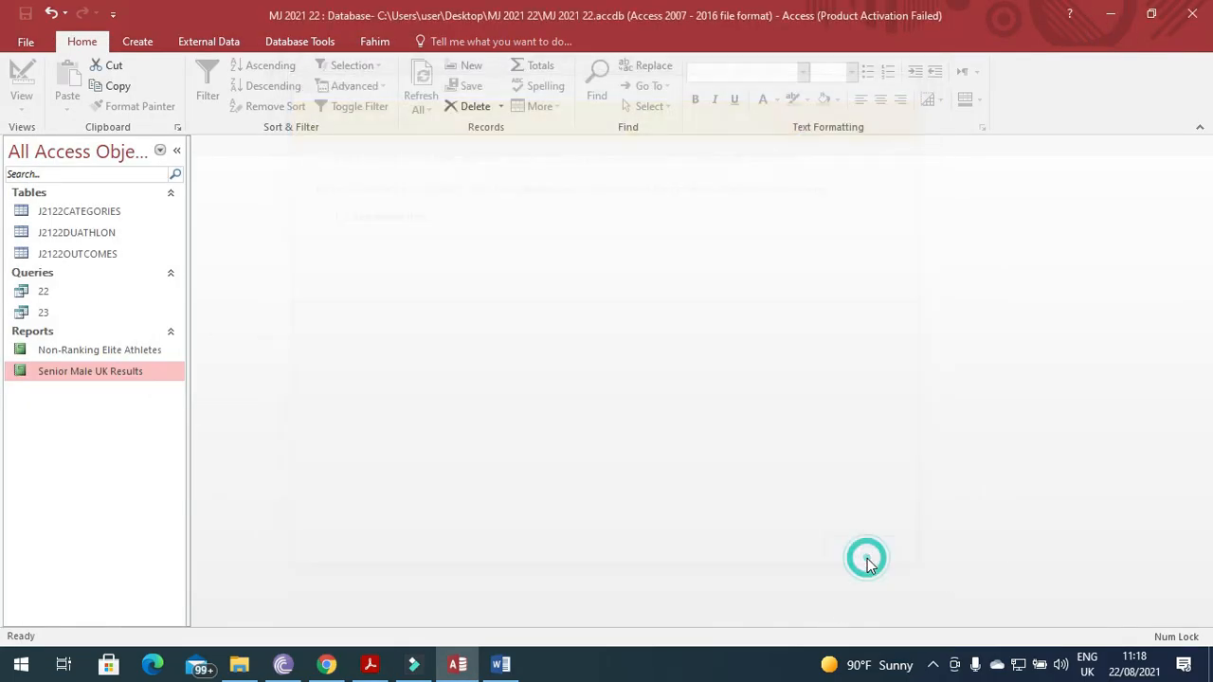
{"action": "left_click", "coordinate": [370, 664]}
Select SENIOR.pdf in the MJ 2021 22 folder to confirm it is an Adobe Acrobat Document.
{"action": "scroll", "coordinate": [370, 533], "scroll_direction": "down", "scroll_amount": 1}
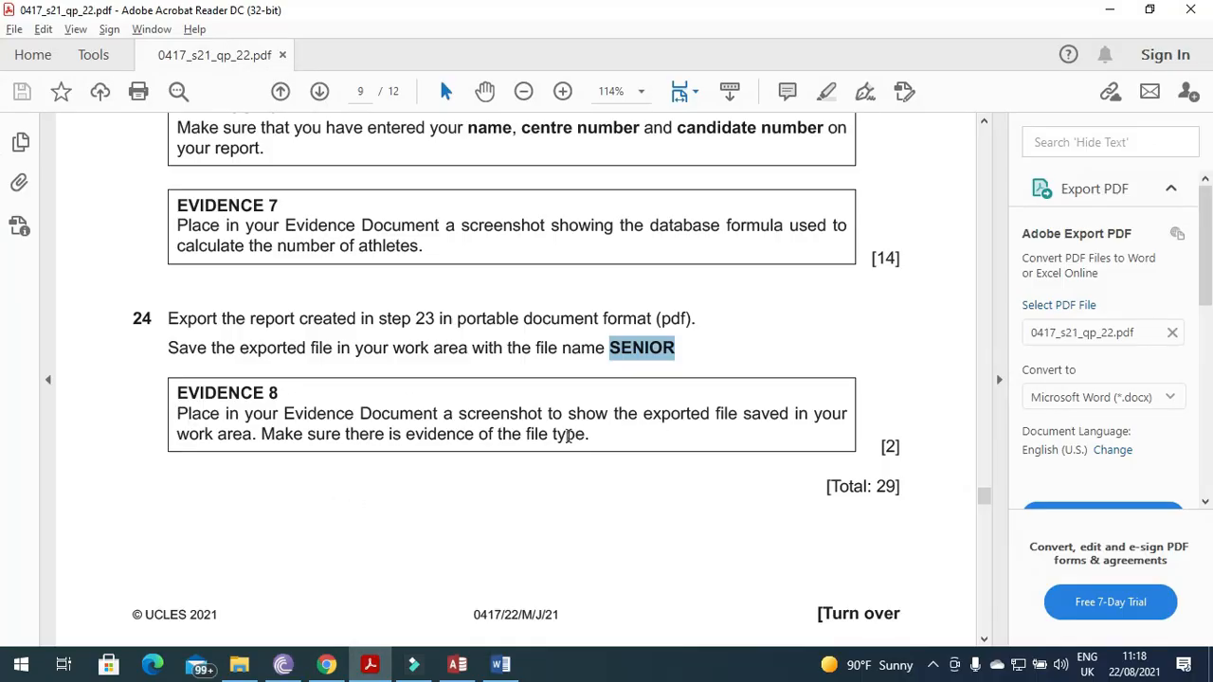
{"action": "left_click", "coordinate": [380, 671]}
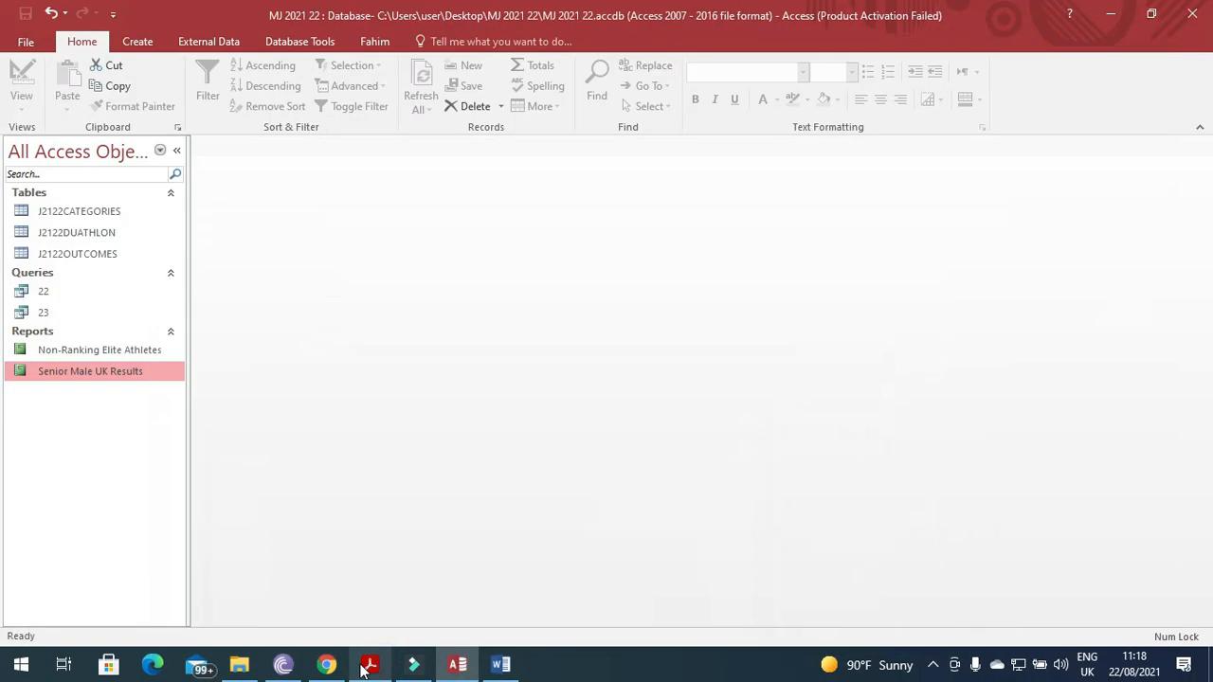
{"action": "left_click", "coordinate": [239, 663]}
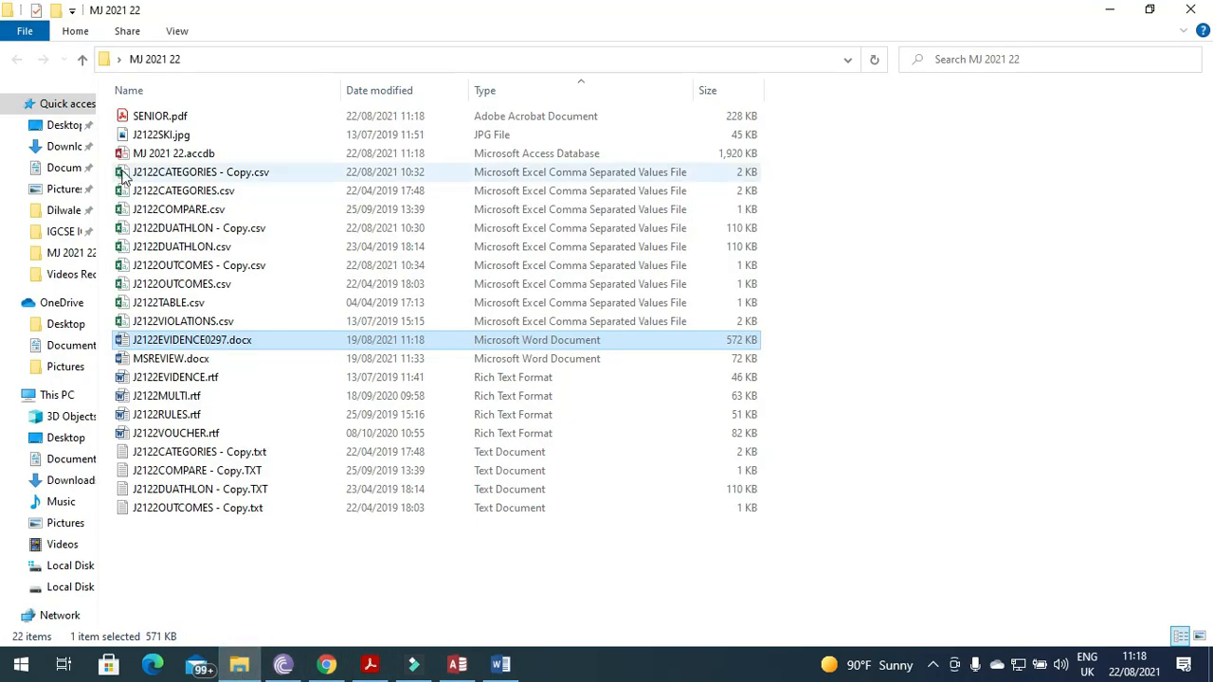
{"action": "left_click", "coordinate": [147, 115]}
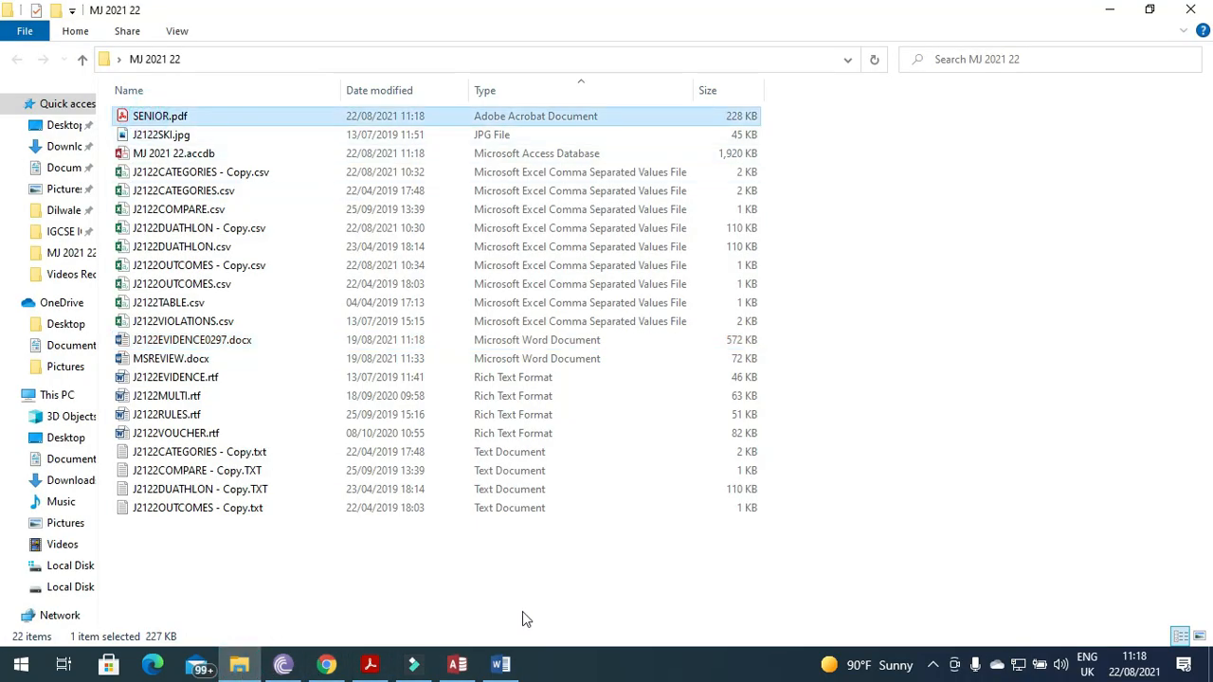
{"action": "left_click", "coordinate": [500, 665]}
Paste the File Explorer screenshot under Step 24 and crop it to the SENIOR.pdf row.
{"action": "left_click", "coordinate": [520, 420]}
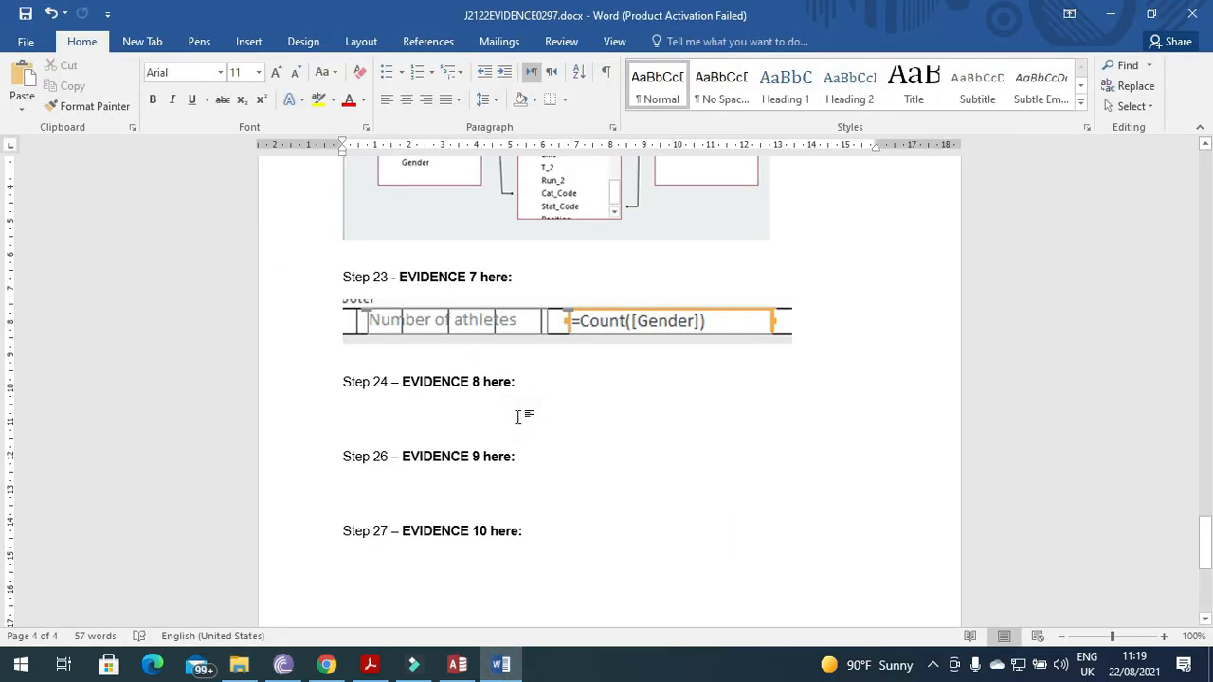
{"action": "key", "text": "ctrl+v"}
{"action": "left_click", "coordinate": [528, 460]}
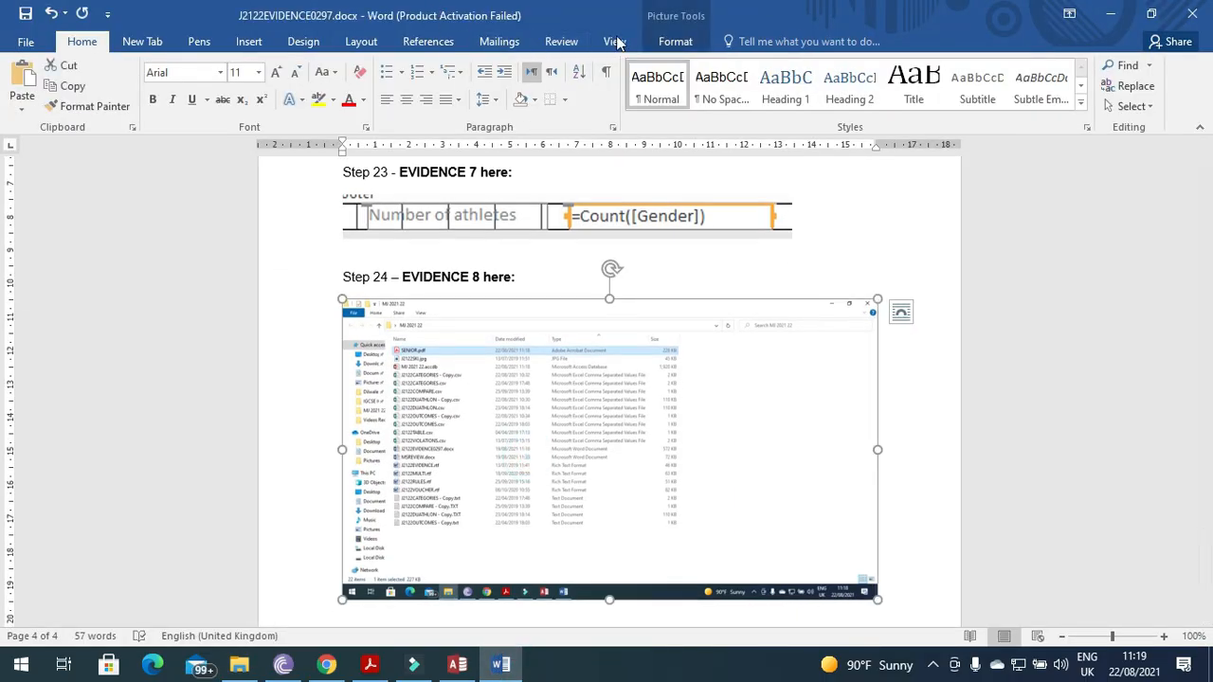
{"action": "left_click", "coordinate": [675, 40]}
{"action": "left_click", "coordinate": [1040, 79]}
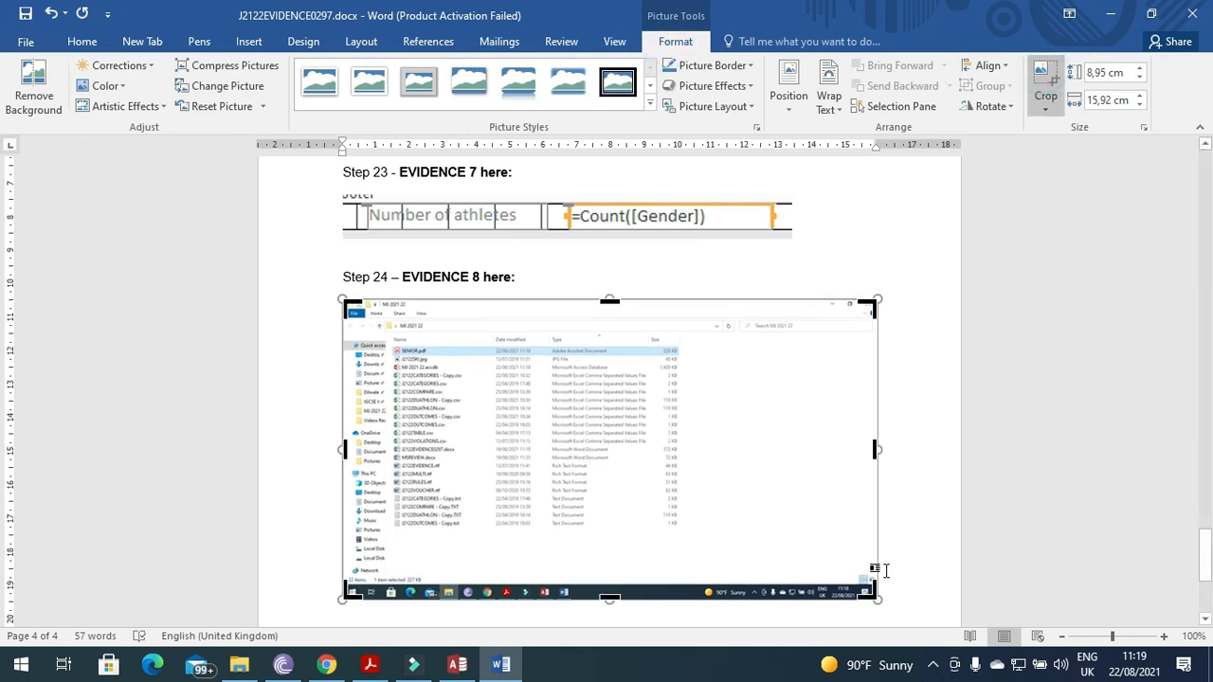
{"action": "left_click_drag", "start_coordinate": [876, 597], "coordinate": [683, 356]}
{"action": "left_click_drag", "start_coordinate": [345, 304], "coordinate": [384, 318]}
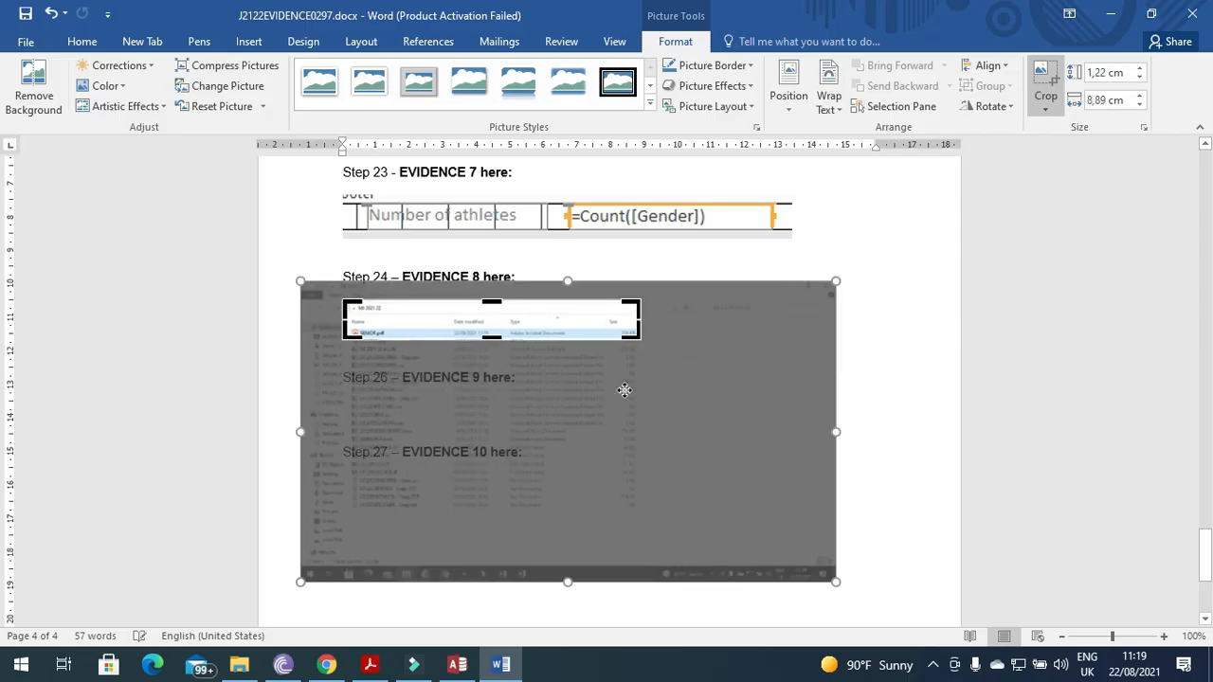
{"action": "left_click", "coordinate": [880, 344]}
Widen the cropped SENIOR.pdf picture to about 15.65 cm.
{"action": "left_click", "coordinate": [544, 331]}
{"action": "left_click_drag", "start_coordinate": [641, 341], "coordinate": [704, 371]}
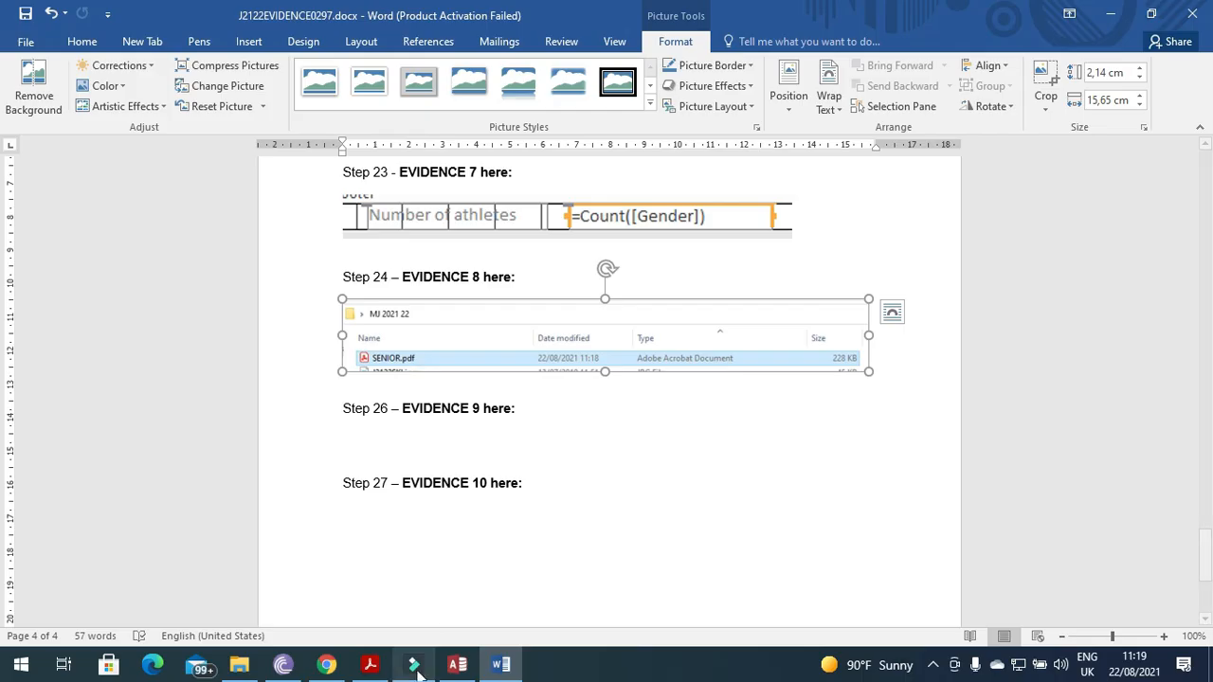
{"action": "left_click", "coordinate": [369, 664]}
{"action": "scroll", "coordinate": [420, 442], "scroll_direction": "down", "scroll_amount": 4}
{"action": "scroll", "coordinate": [420, 442], "scroll_direction": "up", "scroll_amount": 3}
{"action": "scroll", "coordinate": [420, 444], "scroll_direction": "down", "scroll_amount": 4}
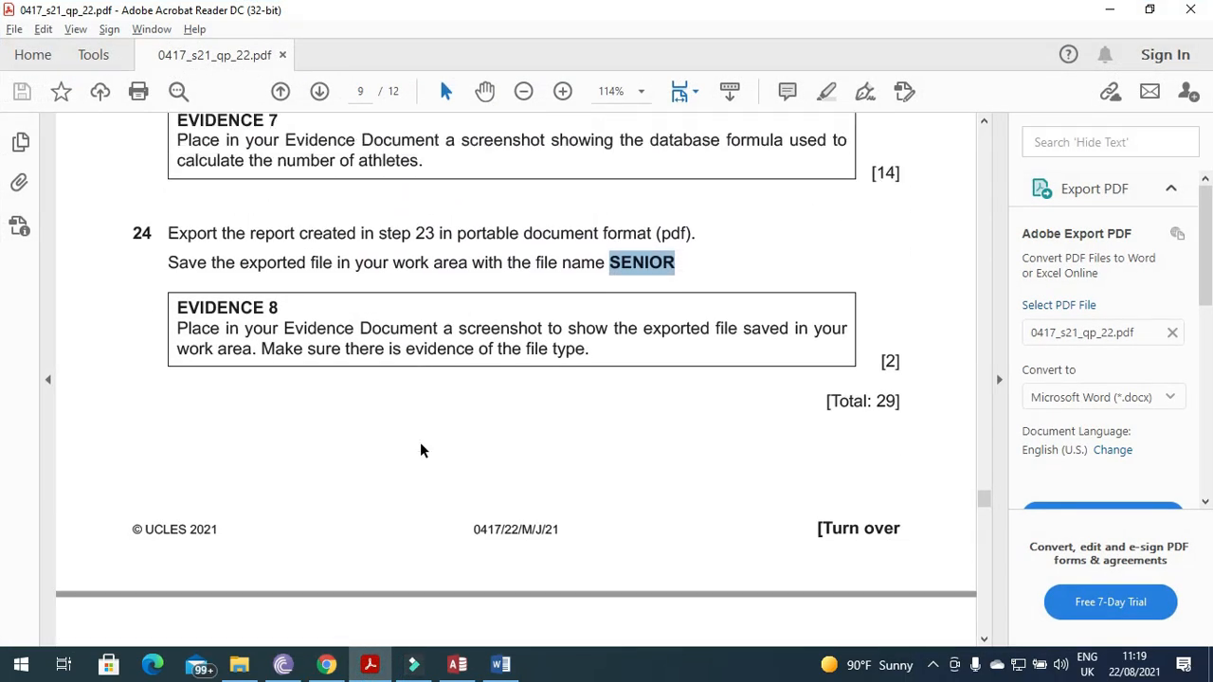
{"action": "scroll", "coordinate": [419, 444], "scroll_direction": "up", "scroll_amount": 4}
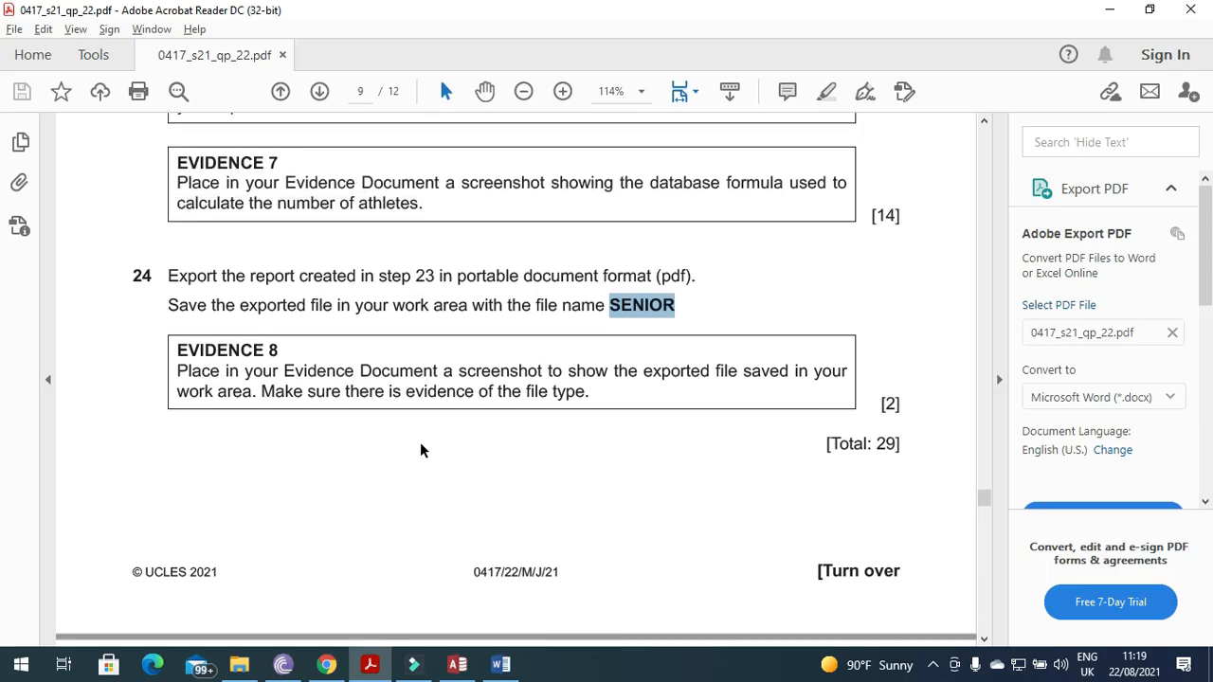